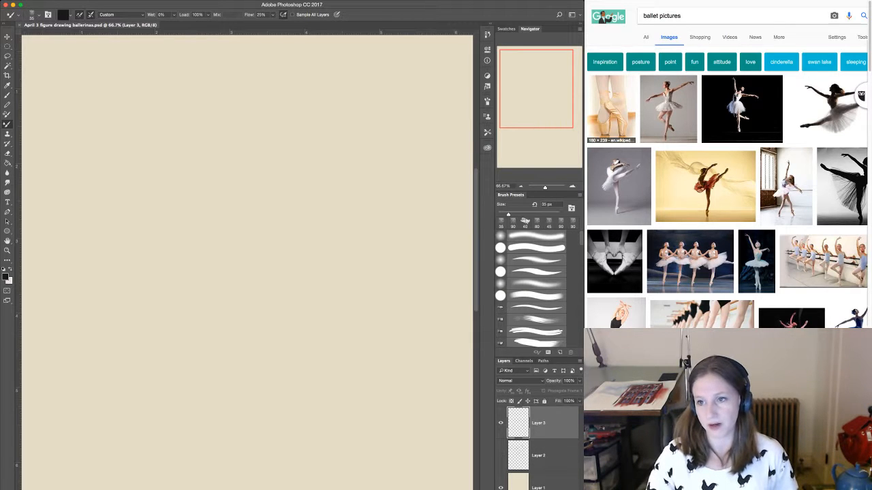
Switch to the Quickposes timed practice page and start a session of female poses in clothes & costumes at a 60-second interval.
key("ctrl+Tab")
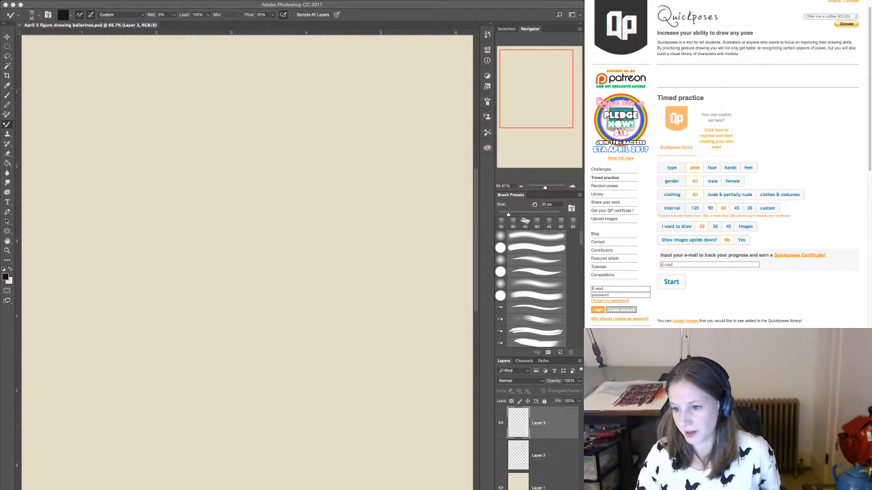
left_click(732, 181)
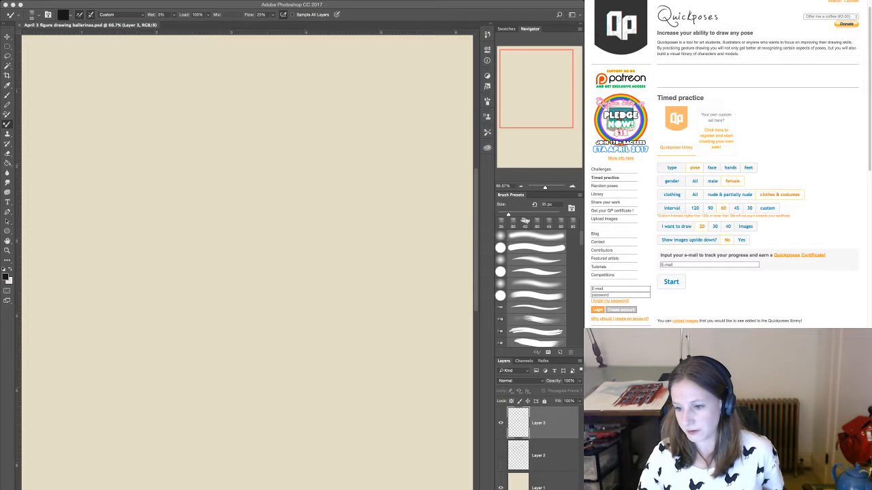
scroll(725, 163, "down", 1)
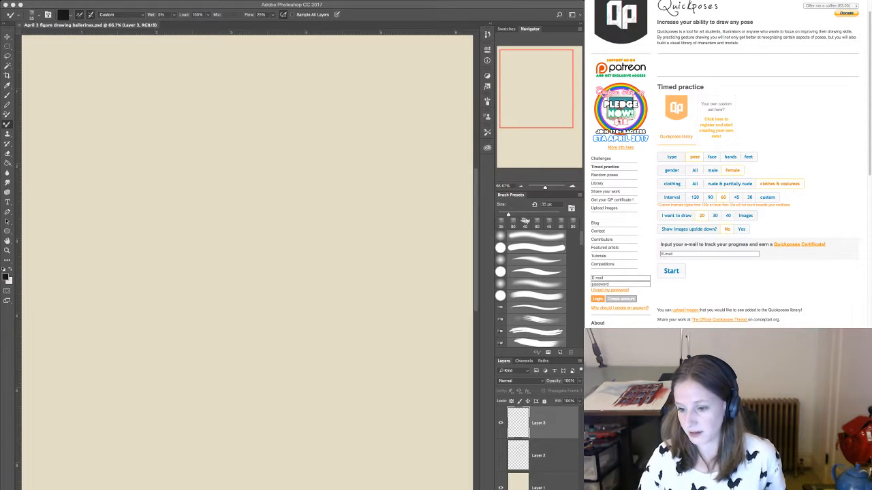
scroll(731, 164, "down", 1)
scroll(731, 164, "up", 1)
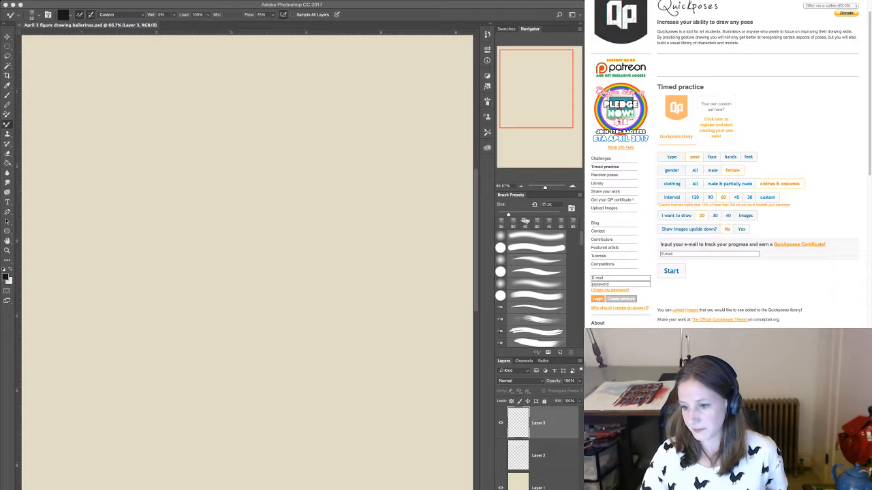
left_click(767, 197)
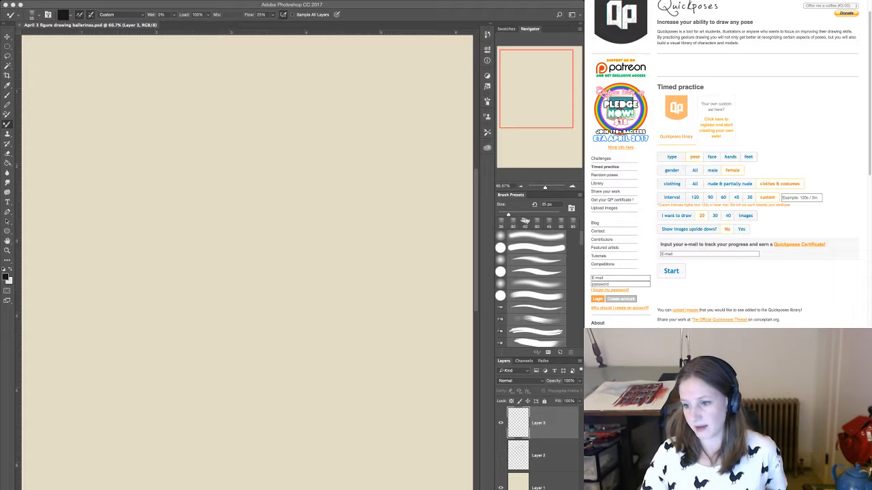
left_click(723, 197)
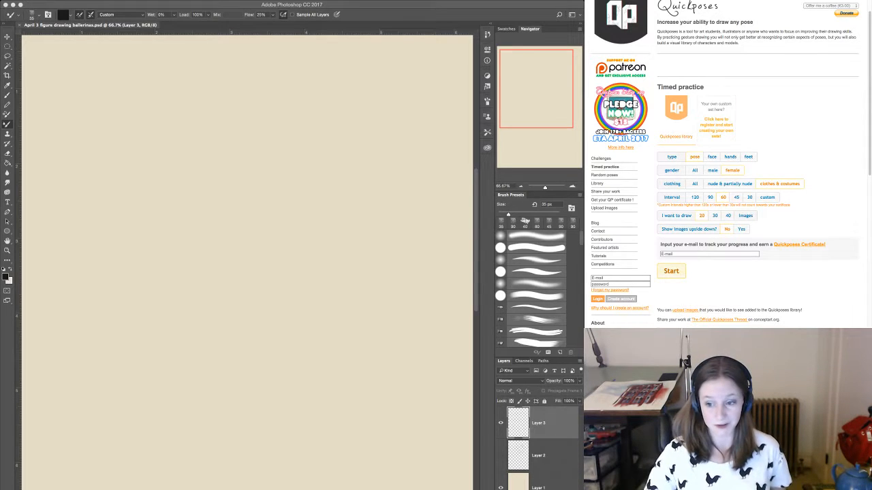
left_click(671, 270)
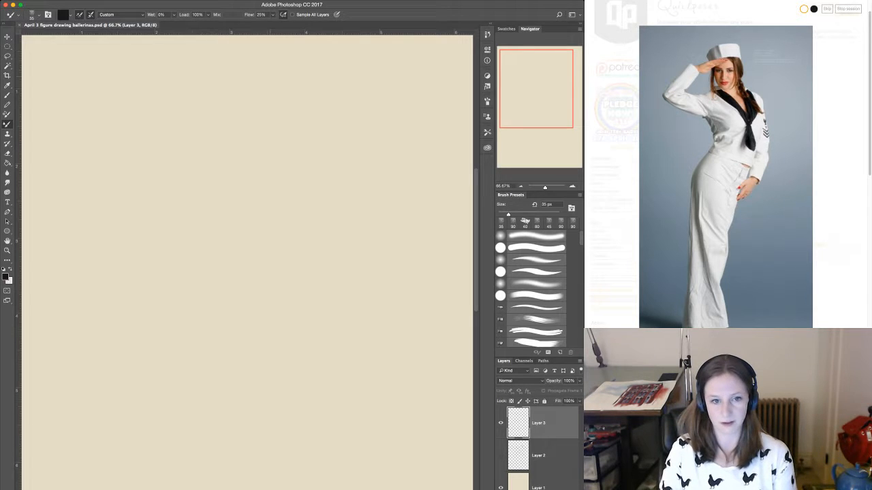
Sketch the saluting sailor's oval head with a vertical centre line and add the cap on top of it.
mouse_move(246, 86)
left_mouse_down()
mouse_move(240, 84)
mouse_move(254, 137)
left_mouse_up()
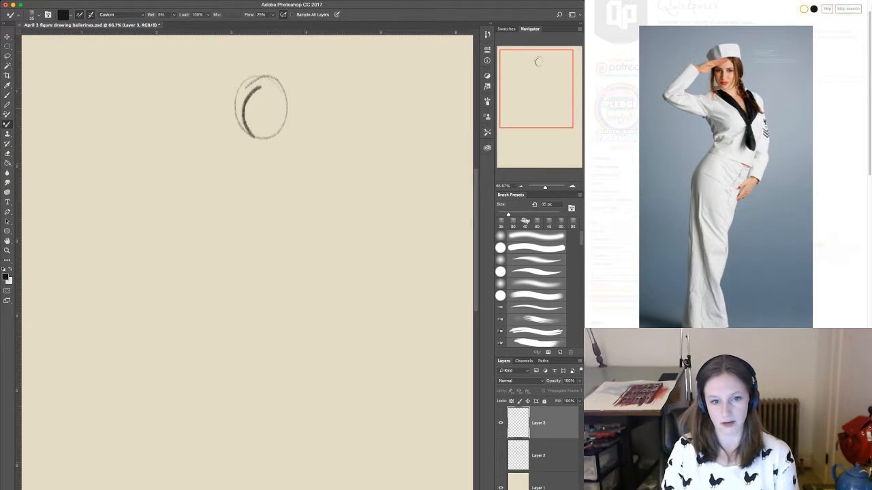
left_click_drag(240, 105, 233, 136)
left_click_drag(246, 87, 261, 76)
left_click_drag(284, 123, 273, 142)
left_click_drag(258, 103, 260, 131)
mouse_move(257, 89)
left_mouse_down()
mouse_move(262, 152)
mouse_move(258, 139)
left_mouse_up()
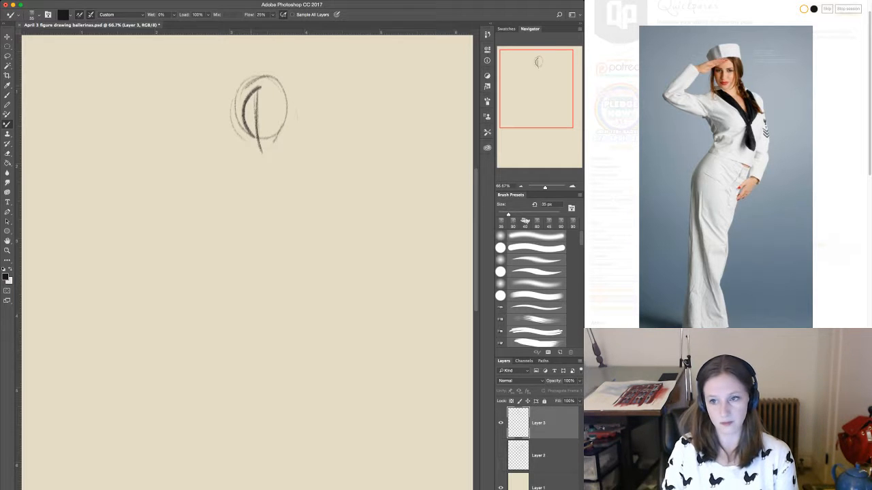
mouse_move(237, 70)
left_mouse_down()
mouse_move(244, 95)
mouse_move(256, 60)
mouse_move(260, 86)
mouse_move(283, 63)
left_mouse_up()
mouse_move(244, 89)
left_mouse_down()
mouse_move(284, 85)
mouse_move(238, 103)
left_mouse_up()
left_click_drag(285, 66, 285, 84)
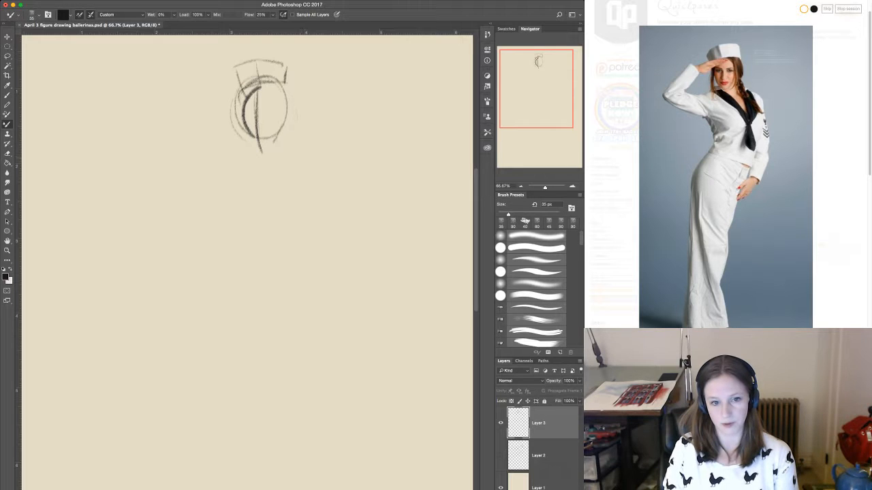
Draw the sailor's shoulder line and long S-curved action line, and block in the torso sides with chest and waist lines.
mouse_move(232, 167)
left_mouse_down()
mouse_move(305, 153)
mouse_move(286, 196)
mouse_move(284, 290)
left_mouse_up()
mouse_move(294, 224)
left_mouse_down()
mouse_move(233, 410)
mouse_move(227, 477)
left_mouse_up()
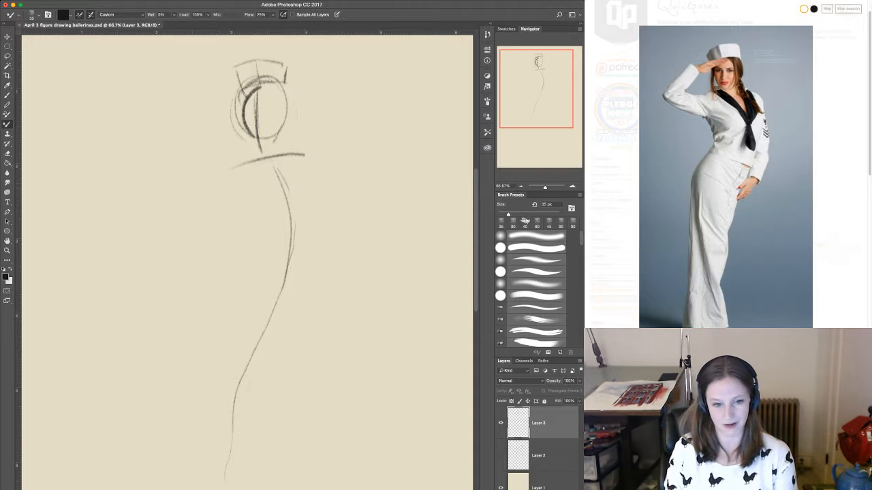
left_click_drag(232, 188, 243, 229)
left_click_drag(302, 173, 315, 198)
mouse_move(259, 220)
left_mouse_down()
mouse_move(318, 205)
mouse_move(300, 257)
left_mouse_up()
mouse_move(272, 263)
left_mouse_down()
mouse_move(311, 260)
mouse_move(295, 271)
left_mouse_up()
mouse_move(310, 225)
left_mouse_down()
mouse_move(293, 275)
mouse_move(303, 267)
left_mouse_up()
left_click_drag(306, 163, 321, 196)
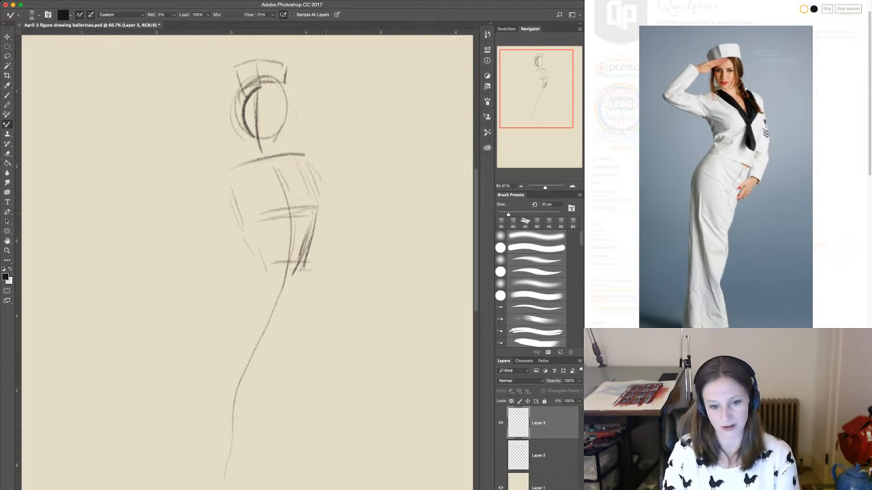
Sketch the sailor's arms, one bent down to the hip and the other raised in a salute with a round shoulder joint.
mouse_move(326, 230)
left_mouse_down()
mouse_move(330, 279)
mouse_move(275, 338)
mouse_move(260, 332)
left_mouse_up()
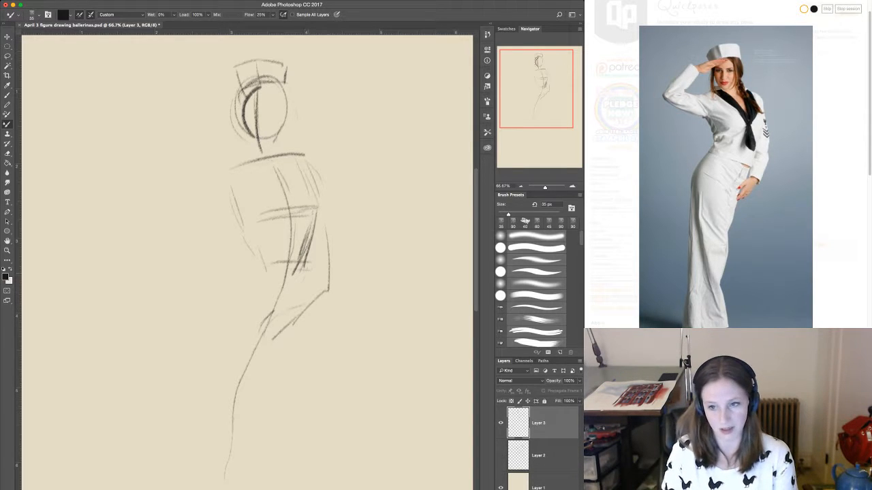
mouse_move(236, 177)
left_mouse_down()
mouse_move(216, 181)
mouse_move(225, 204)
mouse_move(232, 203)
mouse_move(196, 173)
mouse_move(175, 176)
left_mouse_up()
mouse_move(200, 202)
left_mouse_down()
mouse_move(158, 202)
mouse_move(136, 176)
mouse_move(156, 161)
mouse_move(143, 185)
left_mouse_up()
left_click_drag(164, 138, 152, 163)
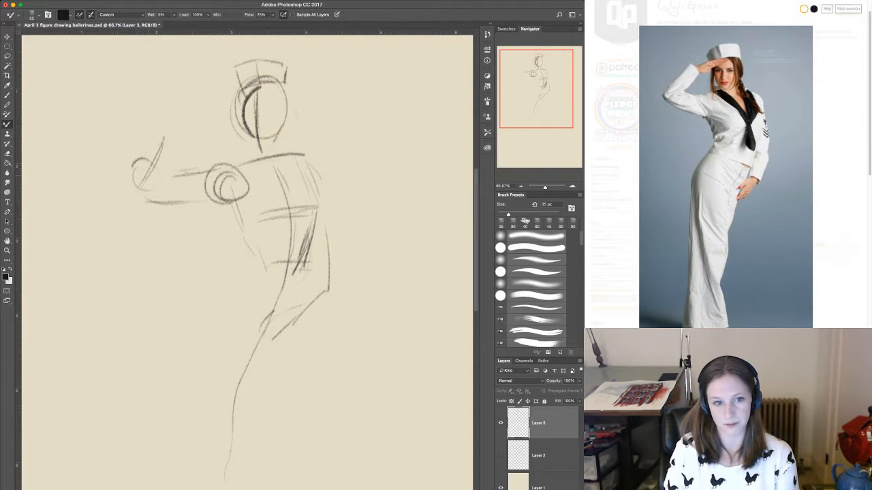
mouse_move(210, 101)
left_mouse_down()
mouse_move(258, 91)
mouse_move(207, 98)
mouse_move(137, 179)
left_mouse_up()
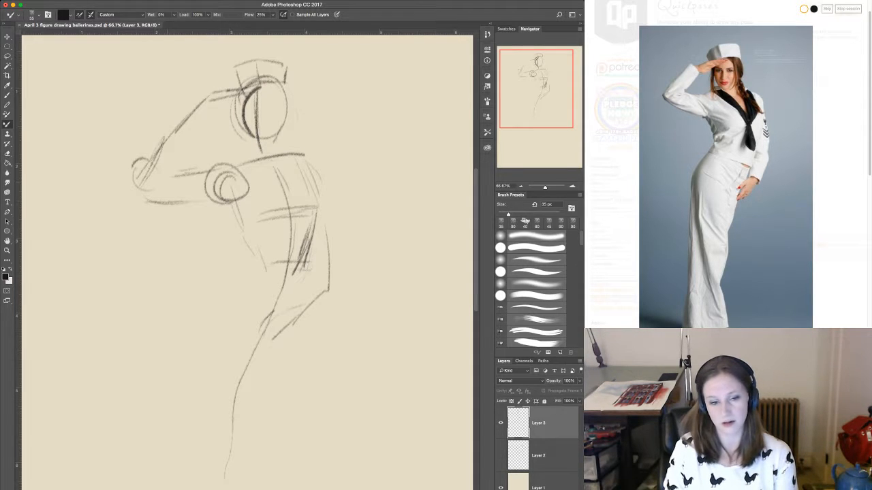
left_click_drag(190, 136, 164, 185)
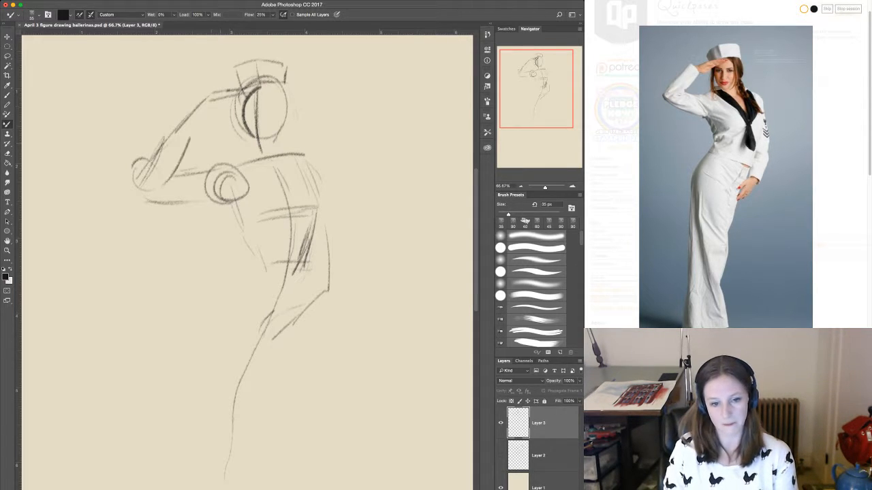
left_click_drag(199, 117, 188, 139)
left_click_drag(210, 107, 188, 153)
Outline the sailor's waist, pushed-out hip and outer leg with long contour strokes.
mouse_move(245, 239)
left_mouse_down()
mouse_move(219, 304)
mouse_move(194, 328)
left_mouse_up()
mouse_move(230, 294)
left_mouse_down()
mouse_move(213, 367)
mouse_move(203, 375)
mouse_move(211, 489)
left_mouse_up()
Hide the sailor sketch's layer and, on a new layer, rough in the draped figure's head, neck and long action line.
left_click(500, 423)
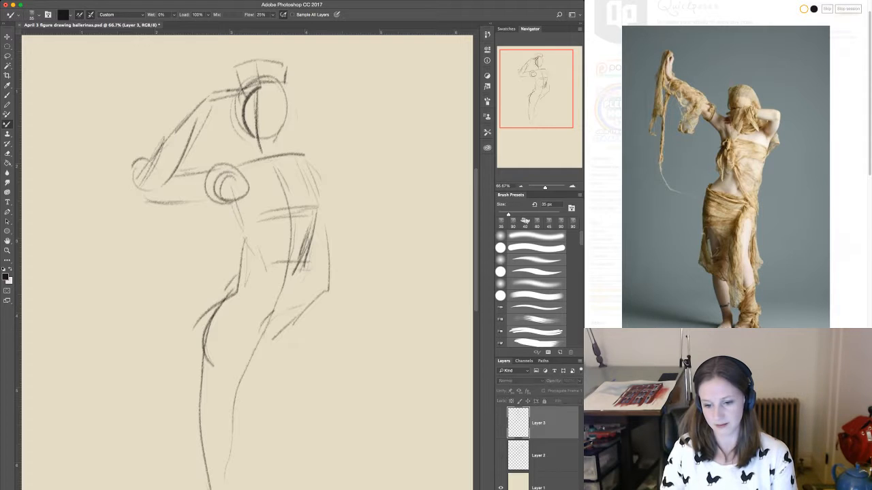
key("alt+shift+super+n")
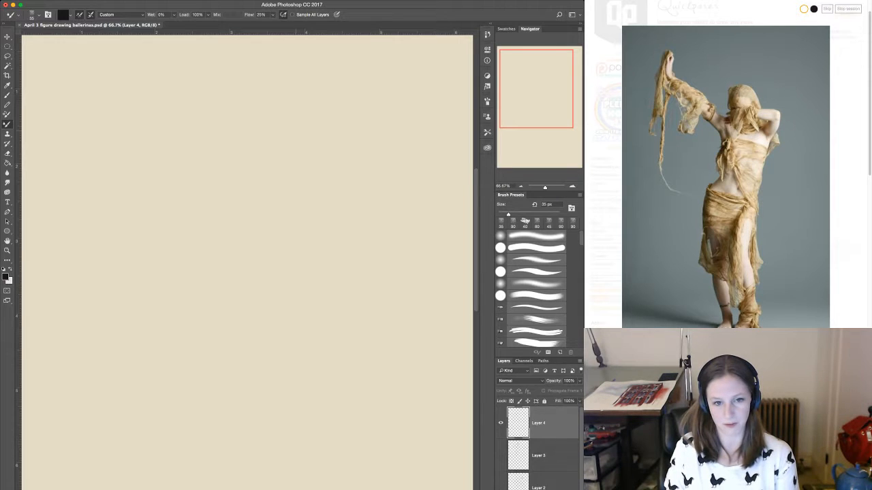
mouse_move(271, 126)
left_mouse_down()
mouse_move(298, 139)
mouse_move(267, 123)
mouse_move(293, 179)
mouse_move(292, 120)
mouse_move(257, 187)
mouse_move(282, 228)
left_mouse_up()
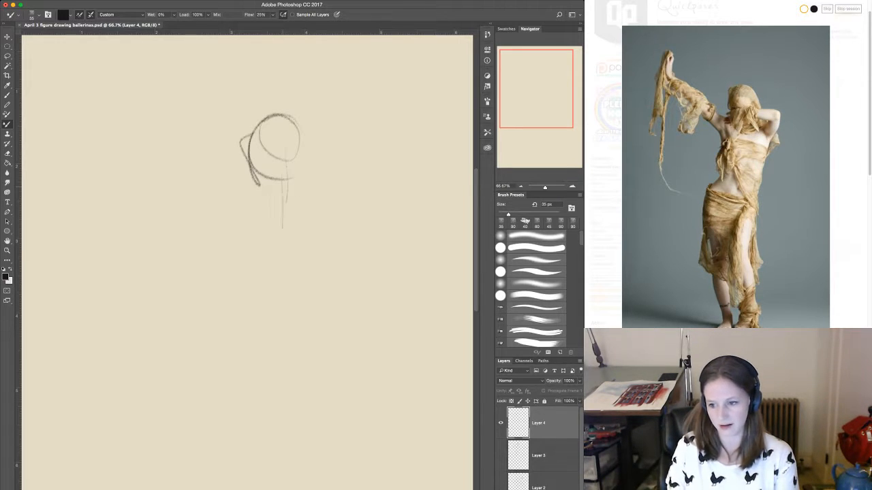
left_click_drag(286, 180, 281, 292)
mouse_move(290, 188)
left_mouse_down()
mouse_move(238, 422)
mouse_move(233, 489)
left_mouse_up()
left_click_drag(255, 409, 250, 473)
left_click_drag(262, 372, 254, 410)
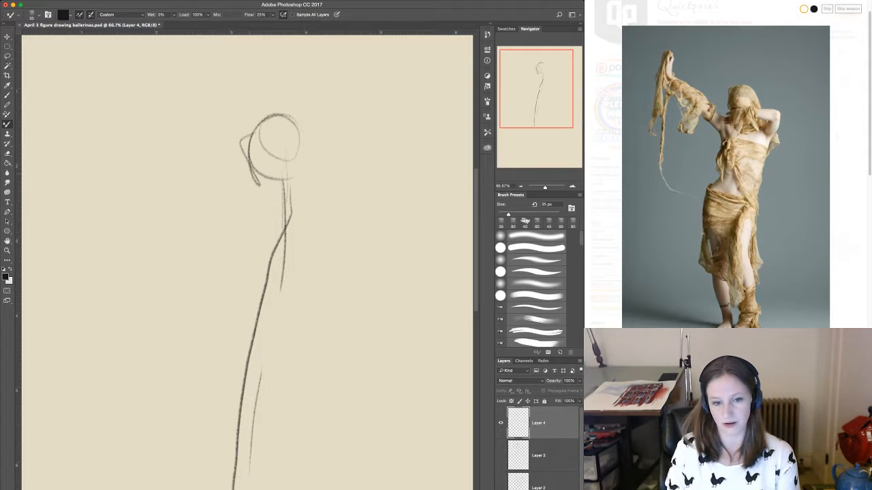
Block in the draped figure's shoulder lines, torso side, tilted pelvis and outer hip contour.
left_click_drag(240, 212, 298, 215)
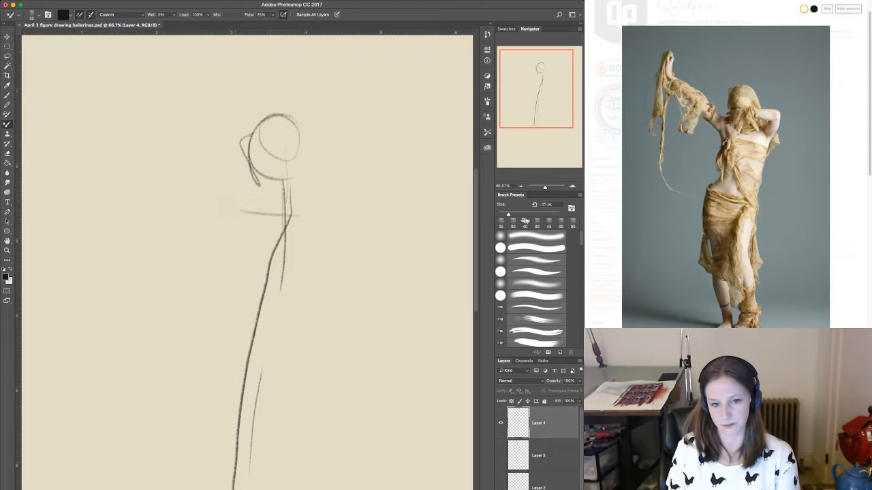
left_click_drag(235, 196, 304, 202)
left_click_drag(238, 240, 237, 267)
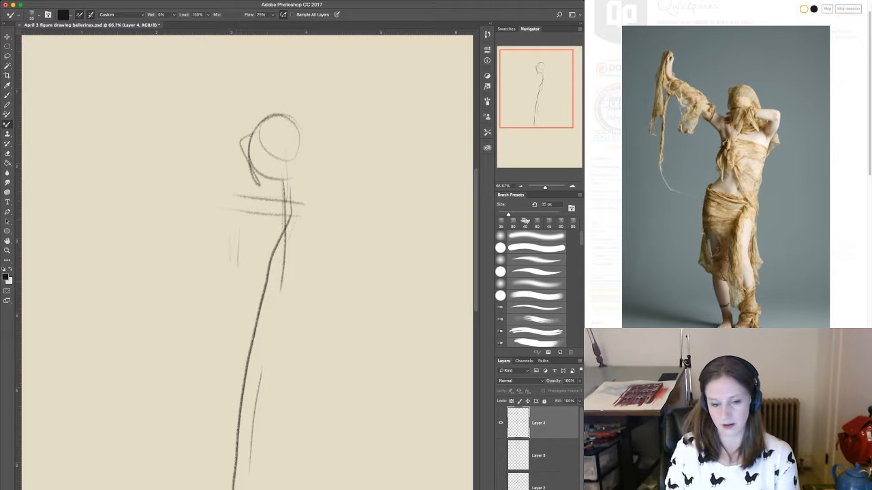
mouse_move(239, 218)
left_mouse_down()
mouse_move(236, 294)
mouse_move(204, 352)
left_mouse_up()
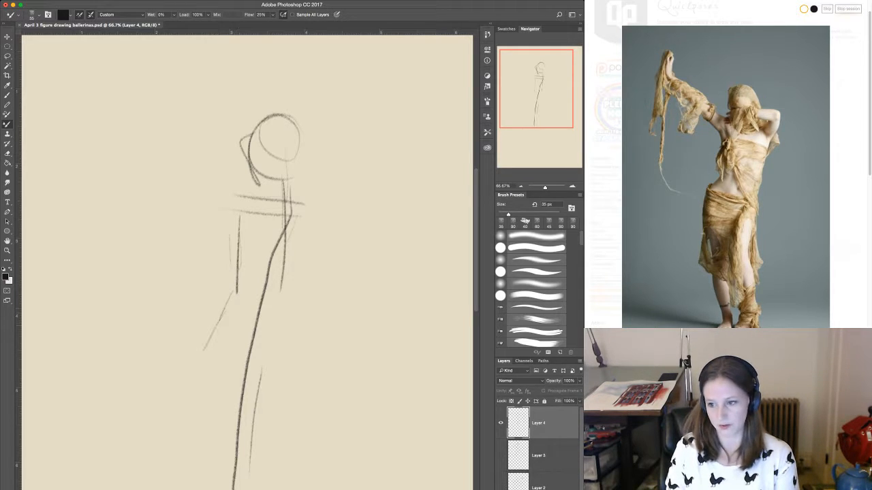
mouse_move(218, 318)
left_mouse_down()
mouse_move(205, 338)
mouse_move(290, 348)
left_mouse_up()
left_click_drag(237, 292, 291, 326)
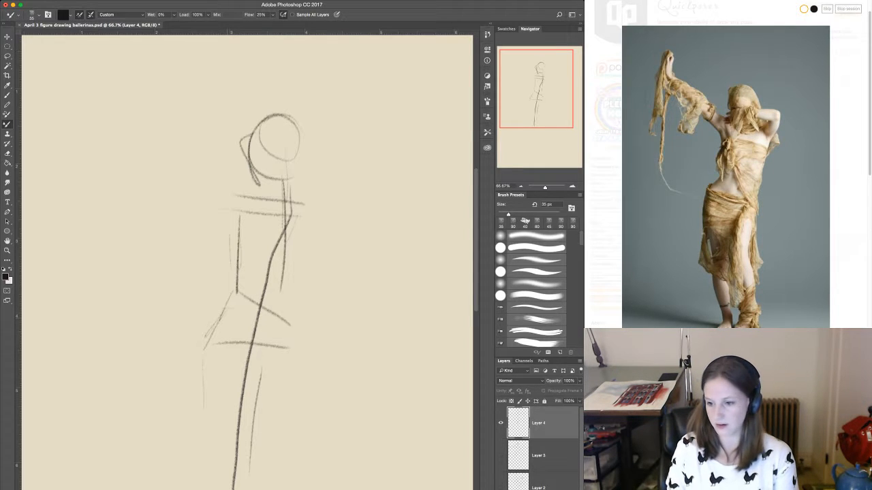
left_click_drag(229, 318, 209, 413)
left_click_drag(234, 314, 217, 344)
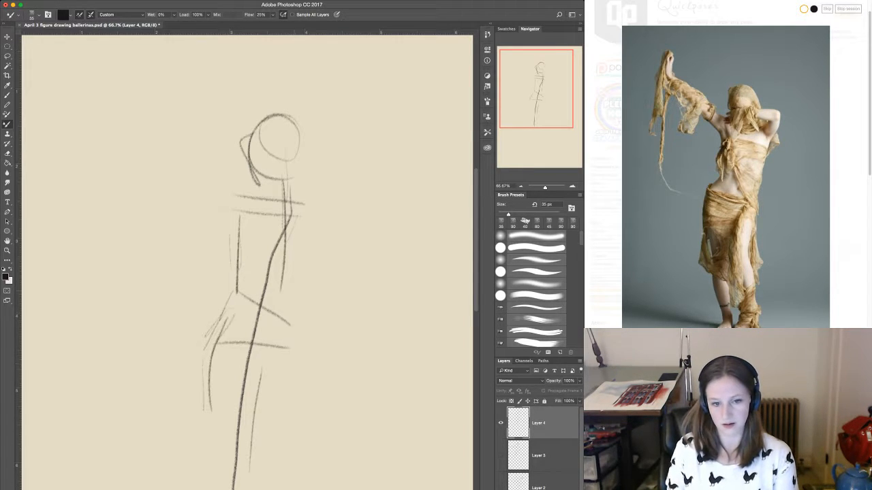
Sketch the arm bent behind the draped figure's head with a round shoulder joint, and outline the torso and hip below it.
left_click_drag(297, 353, 289, 288)
mouse_move(317, 212)
left_mouse_down()
mouse_move(295, 267)
mouse_move(297, 202)
mouse_move(321, 165)
mouse_move(295, 199)
left_mouse_up()
mouse_move(320, 156)
left_mouse_down()
mouse_move(316, 173)
mouse_move(257, 162)
mouse_move(305, 142)
mouse_move(337, 153)
mouse_move(312, 227)
left_mouse_up()
left_click_drag(332, 173, 289, 286)
left_click_drag(302, 256, 278, 303)
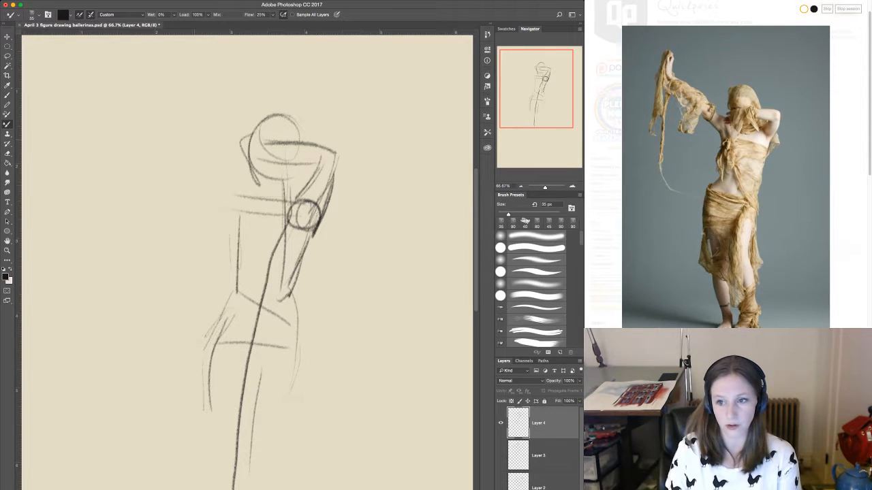
Sketch the draped figure's raised, outstretched arm from the shoulder to the hand with upper and lower contours.
left_click_drag(234, 199, 121, 127)
mouse_move(89, 76)
left_mouse_down()
mouse_move(91, 96)
mouse_move(107, 103)
left_mouse_up()
mouse_move(96, 93)
left_mouse_down()
mouse_move(141, 130)
mouse_move(165, 148)
mouse_move(160, 158)
mouse_move(223, 181)
mouse_move(249, 204)
left_mouse_up()
left_click_drag(171, 181, 233, 213)
left_click_drag(123, 155, 185, 187)
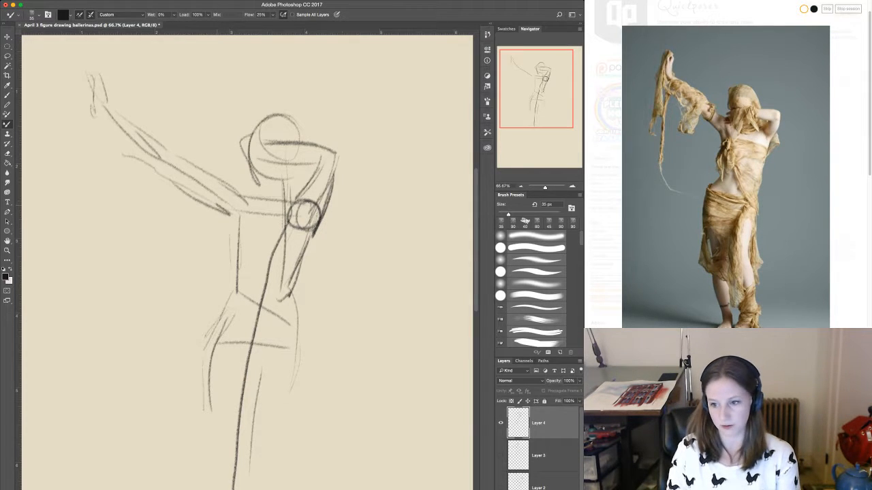
mouse_move(102, 130)
left_mouse_down()
mouse_move(121, 153)
mouse_move(154, 158)
left_mouse_up()
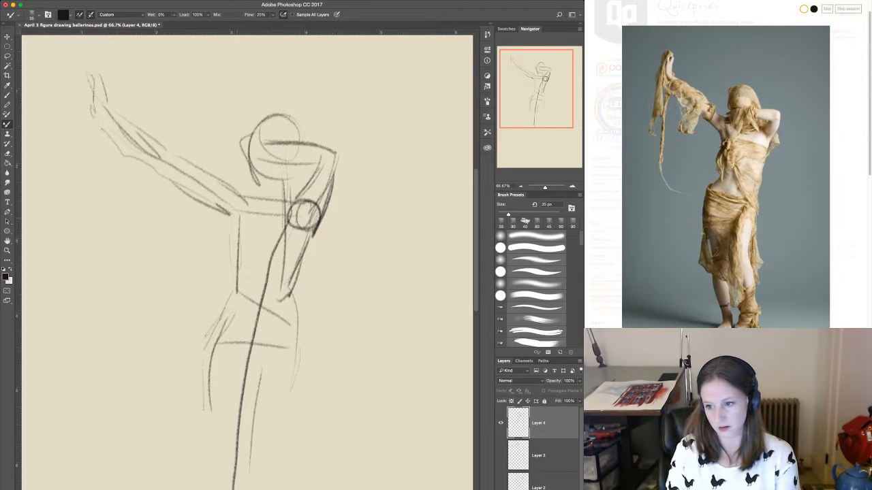
Refine the draped figure's ribcage and waist contours and darken the jaw and chin lines.
left_click_drag(231, 289, 224, 304)
left_click_drag(234, 235, 227, 250)
mouse_move(263, 294)
left_mouse_down()
mouse_move(256, 304)
mouse_move(264, 295)
left_mouse_up()
left_click_drag(250, 169, 268, 198)
left_click_drag(283, 190, 297, 179)
left_click_drag(301, 162, 292, 184)
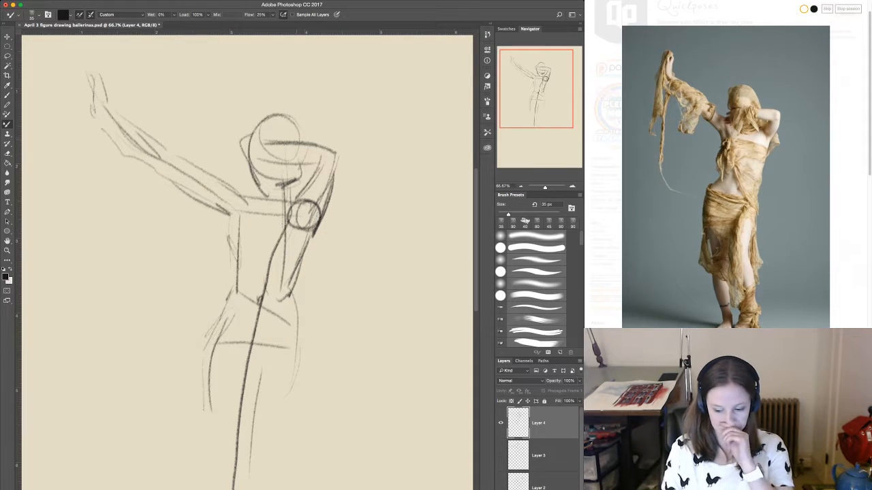
left_click_drag(269, 190, 283, 186)
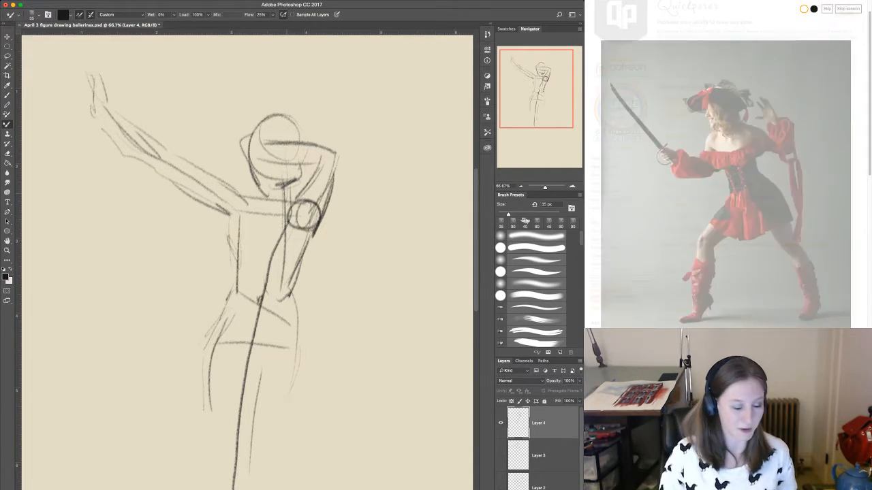
left_click_drag(266, 193, 289, 192)
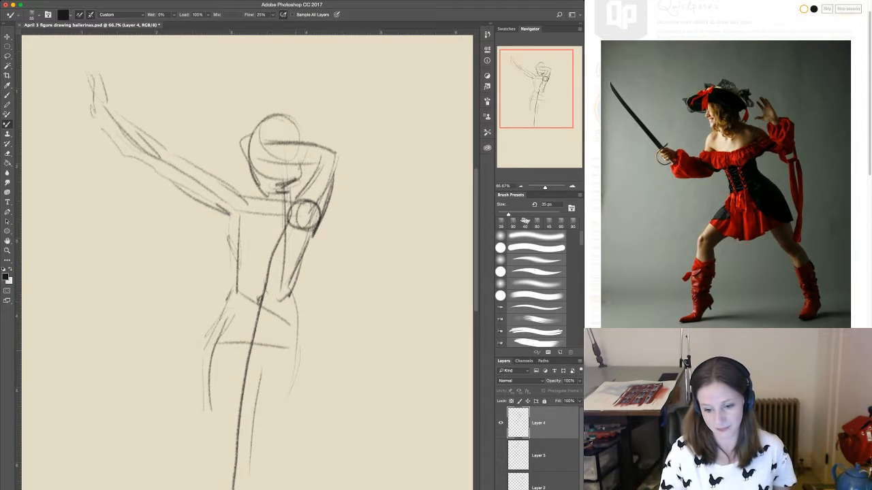
left_click_drag(280, 372, 295, 329)
On a new layer, sketch the pirate's head oval, curved shoulder line, near shoulder joint, torso centre line and tilted hip line.
key("alt+shift+super+n")
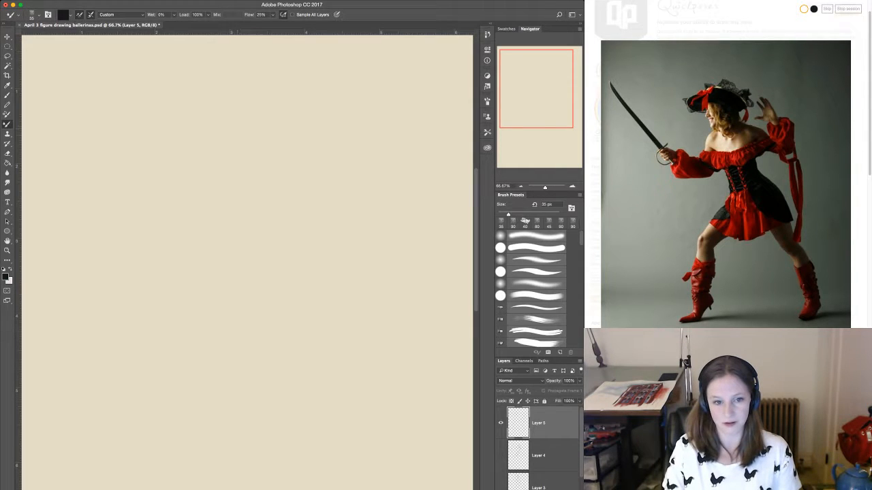
left_click_drag(240, 133, 262, 155)
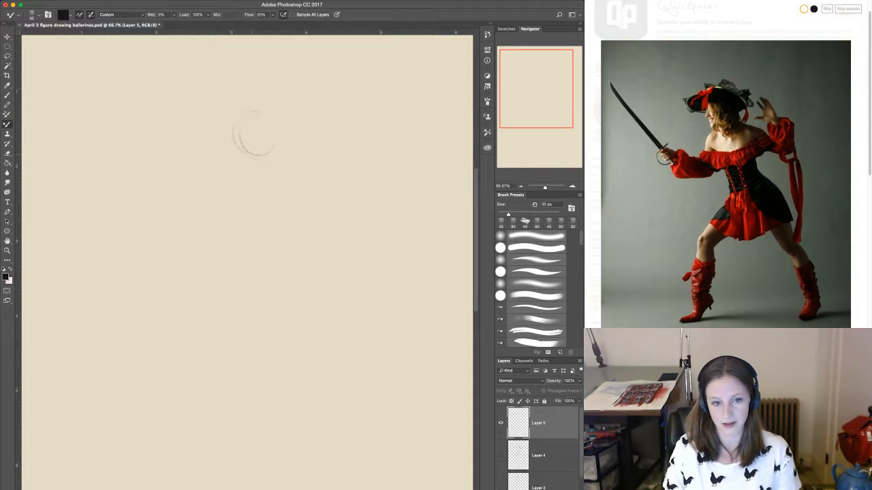
mouse_move(248, 111)
left_mouse_down()
mouse_move(232, 139)
mouse_move(274, 176)
mouse_move(284, 162)
mouse_move(247, 191)
left_mouse_up()
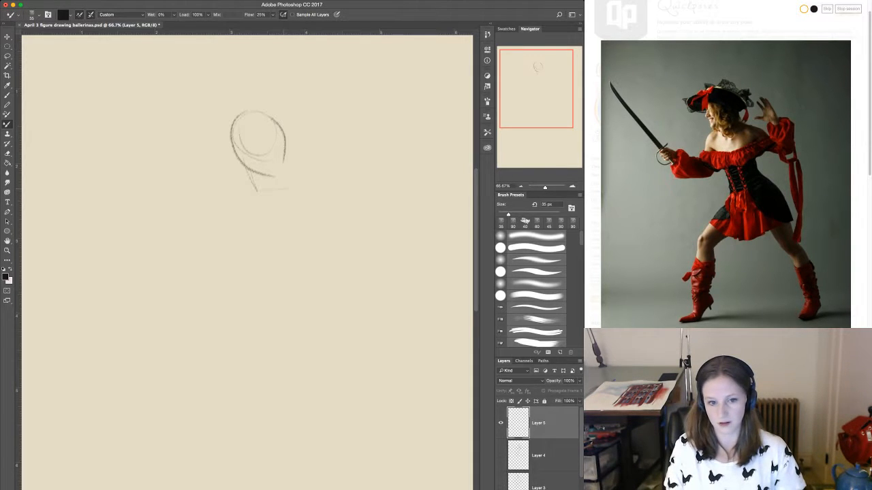
mouse_move(330, 193)
left_mouse_down()
mouse_move(281, 192)
mouse_move(235, 205)
mouse_move(271, 234)
mouse_move(299, 298)
mouse_move(285, 339)
mouse_move(339, 315)
mouse_move(303, 327)
left_mouse_up()
mouse_move(240, 205)
left_mouse_down()
mouse_move(236, 218)
mouse_move(253, 204)
mouse_move(240, 238)
mouse_move(251, 259)
mouse_move(317, 260)
left_mouse_up()
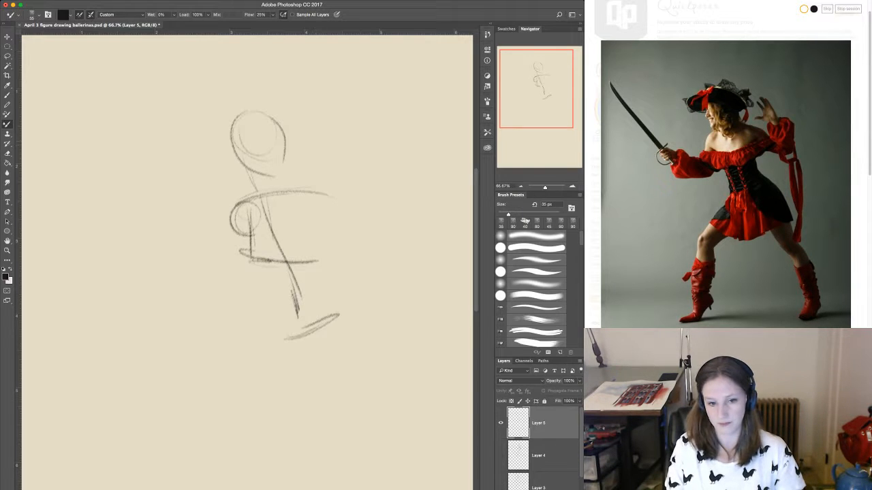
Draw the pirate's raised, bent rear arm with its round shoulder joint, and start the front upper arm.
mouse_move(299, 142)
left_mouse_down()
mouse_move(339, 150)
mouse_move(332, 146)
left_mouse_up()
left_click_drag(340, 150, 359, 231)
mouse_move(305, 192)
left_mouse_down()
mouse_move(301, 205)
mouse_move(365, 233)
left_mouse_up()
mouse_move(224, 205)
left_mouse_down()
mouse_move(234, 203)
mouse_move(233, 277)
left_mouse_up()
left_click_drag(235, 246, 232, 280)
Sketch the pirate's sword forearm, round hand and long curved blade, and darken the pointed jaw and chin.
mouse_move(168, 264)
left_mouse_down()
mouse_move(147, 254)
mouse_move(212, 271)
mouse_move(185, 271)
left_mouse_up()
mouse_move(155, 261)
left_mouse_down()
mouse_move(196, 278)
mouse_move(139, 232)
left_mouse_up()
mouse_move(131, 245)
left_mouse_down()
mouse_move(149, 249)
mouse_move(128, 235)
mouse_move(59, 106)
mouse_move(144, 252)
left_mouse_up()
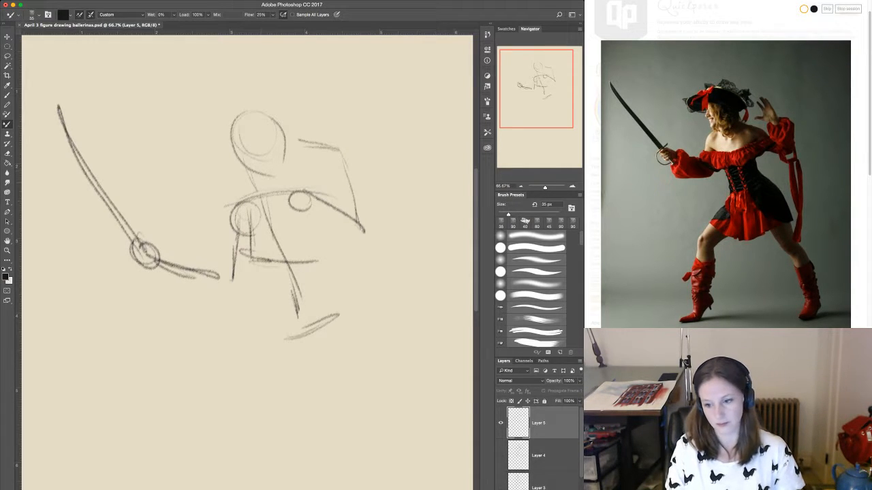
left_click_drag(230, 133, 255, 183)
mouse_move(256, 183)
left_mouse_down()
mouse_move(278, 164)
mouse_move(255, 184)
left_mouse_up()
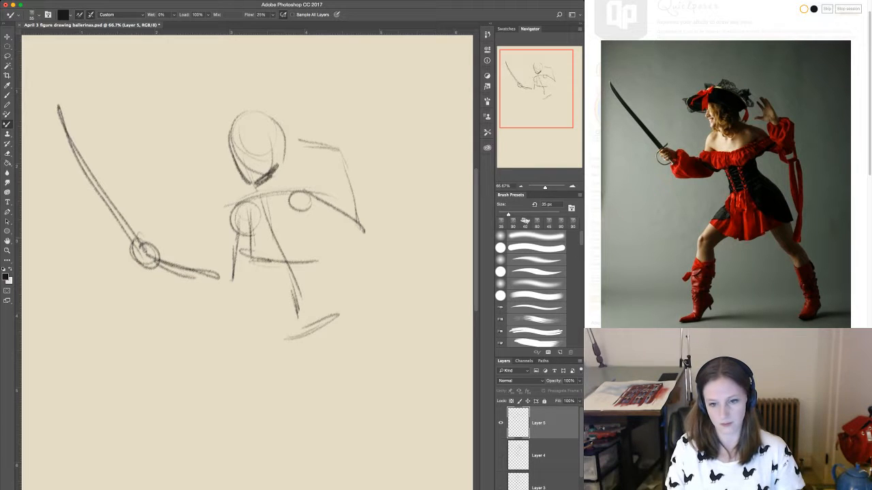
Draw the pirate's front waist contour and lunging front leg with a round knee joint, adding the curved skirt hem.
mouse_move(249, 230)
left_mouse_down()
mouse_move(296, 308)
mouse_move(299, 336)
mouse_move(218, 439)
left_mouse_up()
mouse_move(238, 409)
left_mouse_down()
mouse_move(214, 447)
mouse_move(227, 489)
left_mouse_up()
left_click_drag(329, 331, 262, 410)
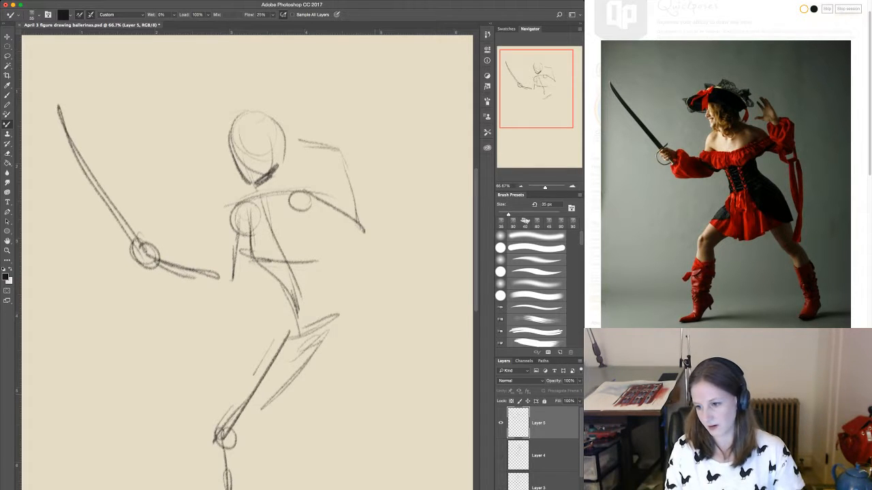
left_click_drag(271, 361, 351, 353)
Sketch the pirate's back waist, hip and extended rear leg with a knee joint, and accent the underside of the chest.
left_click_drag(321, 281, 337, 308)
mouse_move(346, 306)
left_mouse_down()
mouse_move(370, 351)
mouse_move(376, 391)
left_mouse_up()
mouse_move(313, 323)
left_mouse_down()
mouse_move(353, 346)
mouse_move(380, 392)
left_mouse_up()
mouse_move(361, 361)
left_mouse_down()
mouse_move(385, 394)
mouse_move(412, 477)
left_mouse_up()
left_click_drag(388, 433, 412, 487)
mouse_move(395, 417)
left_mouse_down()
mouse_move(380, 477)
mouse_move(400, 489)
left_mouse_up()
mouse_move(281, 255)
left_mouse_down()
mouse_move(312, 249)
mouse_move(294, 252)
mouse_move(297, 216)
mouse_move(309, 218)
mouse_move(317, 241)
left_mouse_up()
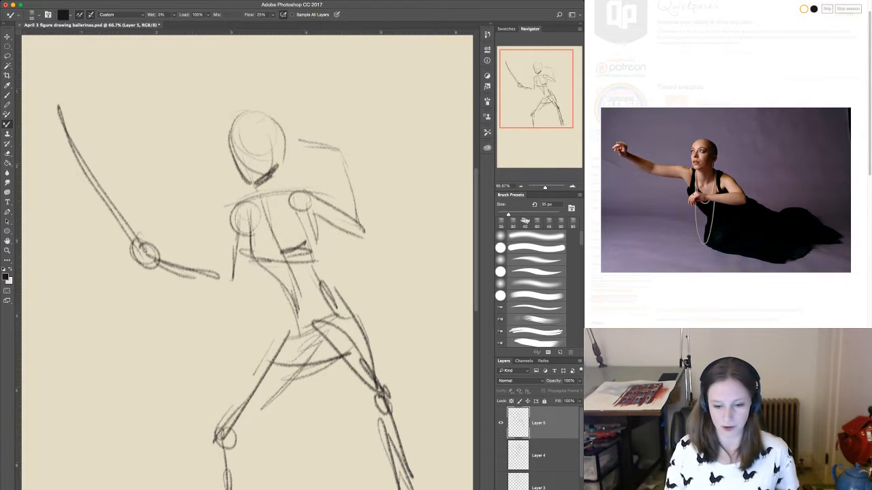
On a new layer, sketch the reclining woman's head with its skull curve, face centre line, profile edge and ear.
key("super+shift+alt+n")
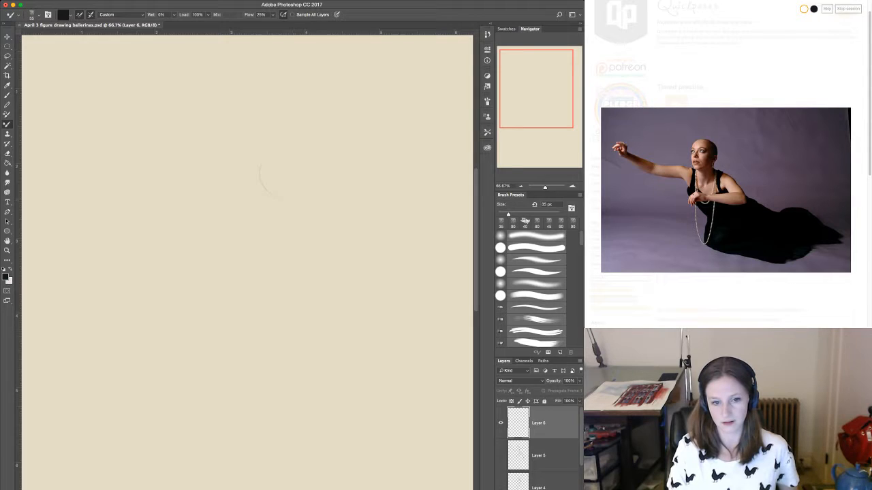
mouse_move(259, 166)
left_mouse_down()
mouse_move(303, 160)
mouse_move(263, 202)
left_mouse_up()
mouse_move(299, 152)
left_mouse_down()
mouse_move(252, 166)
mouse_move(263, 202)
left_mouse_up()
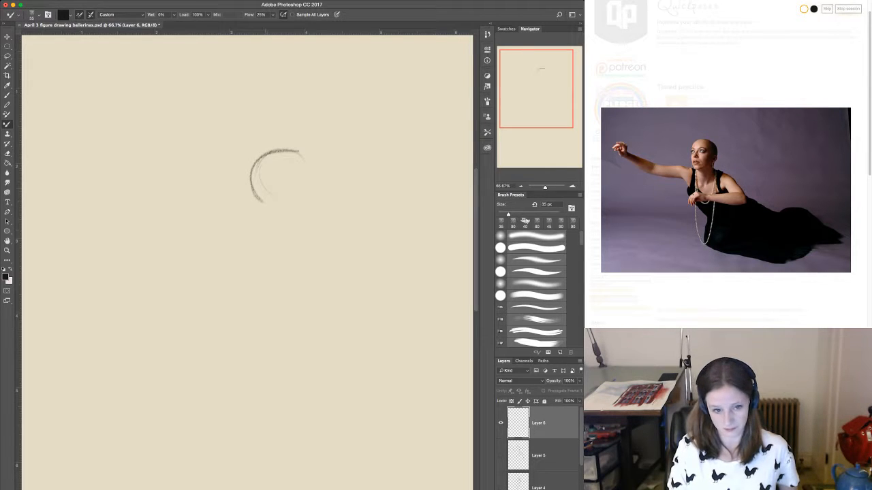
left_click_drag(270, 169, 269, 239)
mouse_move(255, 196)
left_mouse_down()
mouse_move(253, 212)
mouse_move(272, 236)
left_mouse_up()
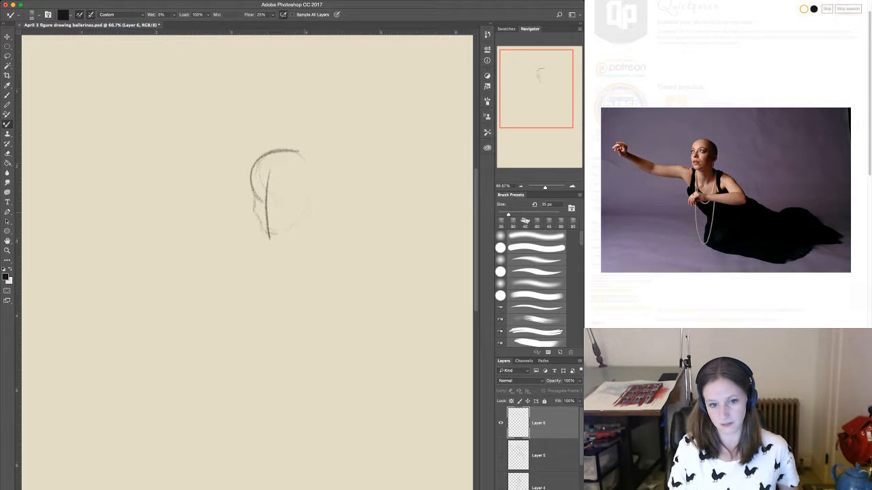
mouse_move(304, 192)
left_mouse_down()
mouse_move(301, 213)
mouse_move(310, 199)
left_mouse_up()
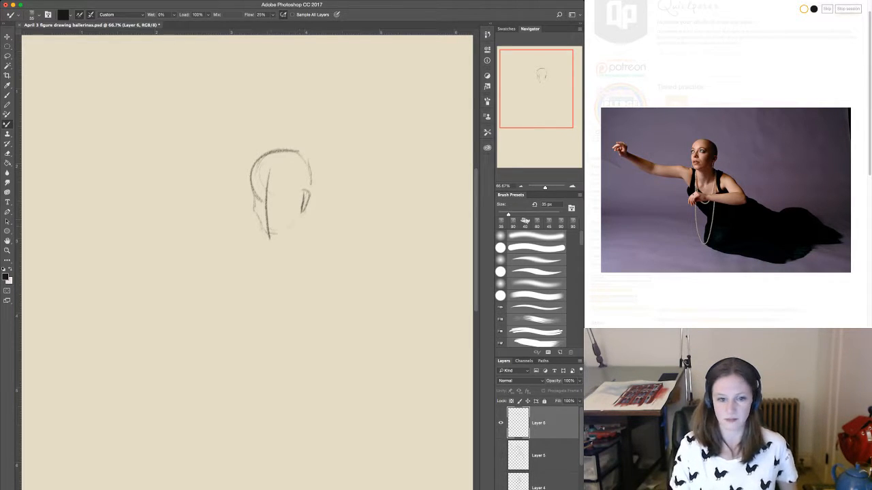
Block in the reclining woman's shoulder line, the front side of her torso and a round shoulder joint.
left_click_drag(261, 236, 317, 239)
mouse_move(249, 238)
left_mouse_down()
mouse_move(313, 239)
mouse_move(230, 244)
mouse_move(297, 242)
left_mouse_up()
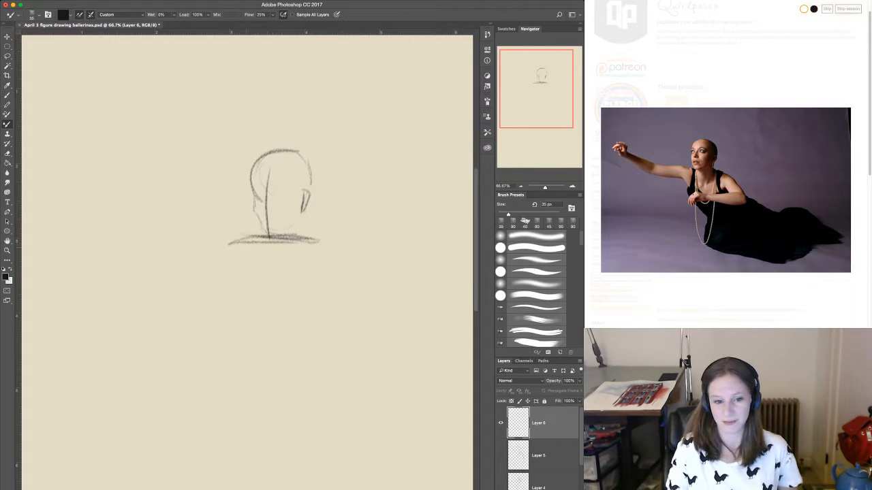
left_click_drag(241, 252, 252, 293)
left_click_drag(239, 251, 249, 305)
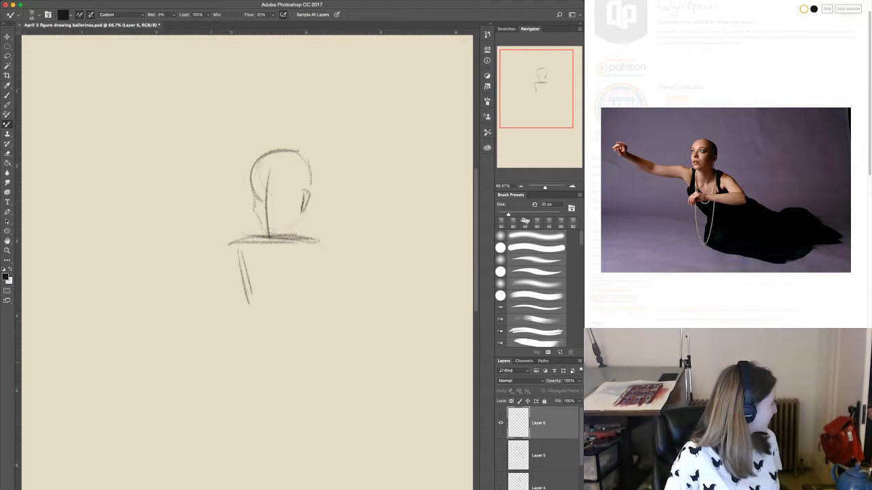
mouse_move(255, 253)
left_mouse_down()
mouse_move(234, 238)
mouse_move(237, 278)
left_mouse_up()
Sketch the reclining woman's outstretched arm with upper and lower contours, and extend the opposite shoulder line outward.
left_click_drag(245, 237, 106, 215)
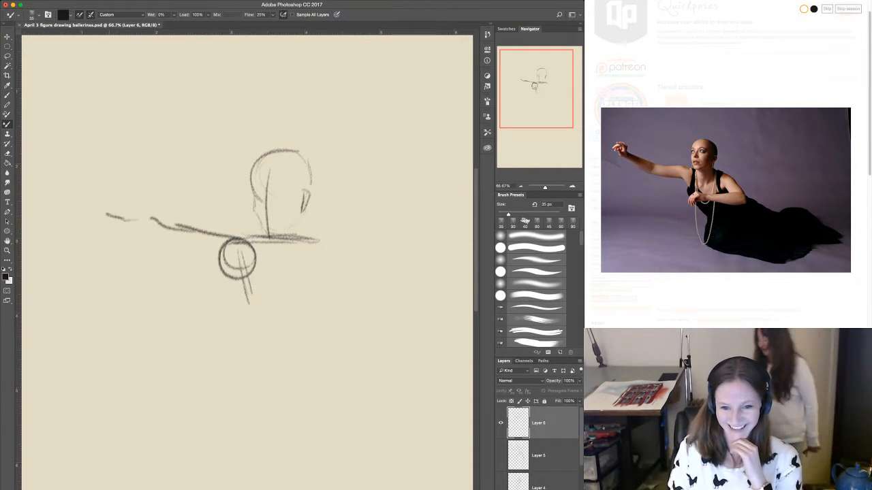
mouse_move(53, 174)
left_mouse_down()
mouse_move(71, 199)
mouse_move(128, 214)
left_mouse_up()
mouse_move(160, 244)
left_mouse_down()
mouse_move(235, 264)
mouse_move(344, 255)
left_mouse_up()
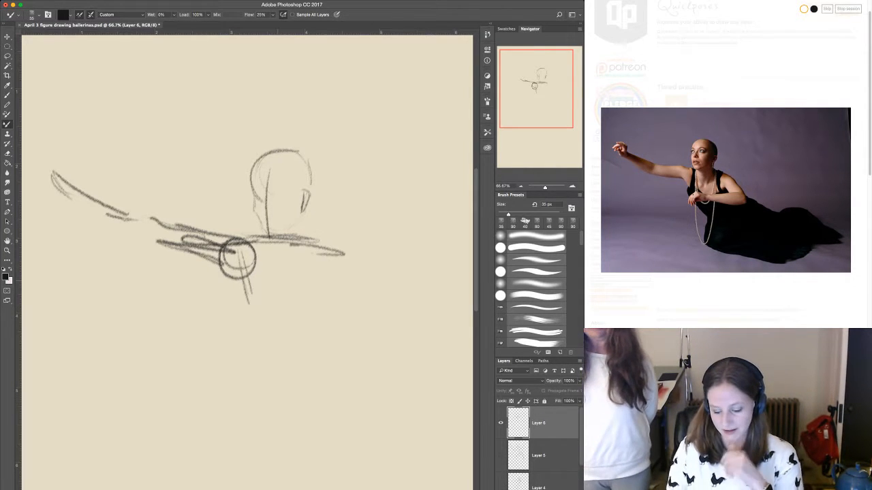
left_click_drag(300, 238, 334, 246)
Draw the reclining woman's chest lines and the bent arm crossing them with its hand and elbow, adding the neck line.
mouse_move(264, 252)
left_mouse_down()
mouse_move(262, 282)
mouse_move(276, 293)
left_mouse_up()
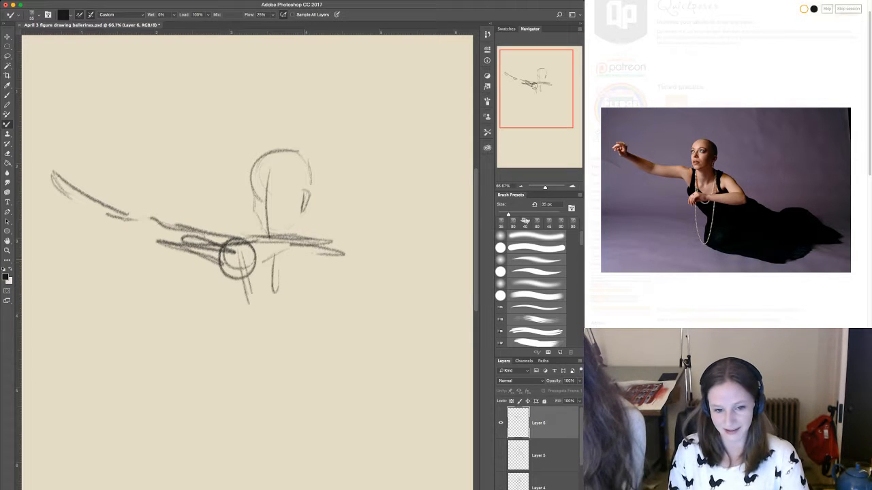
left_click_drag(311, 263, 303, 315)
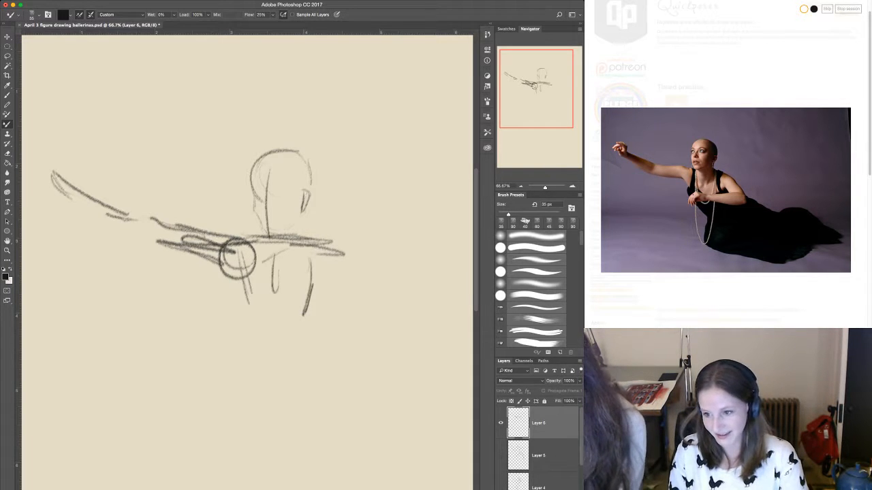
mouse_move(272, 289)
left_mouse_down()
mouse_move(348, 286)
mouse_move(254, 292)
mouse_move(210, 329)
mouse_move(286, 302)
left_mouse_up()
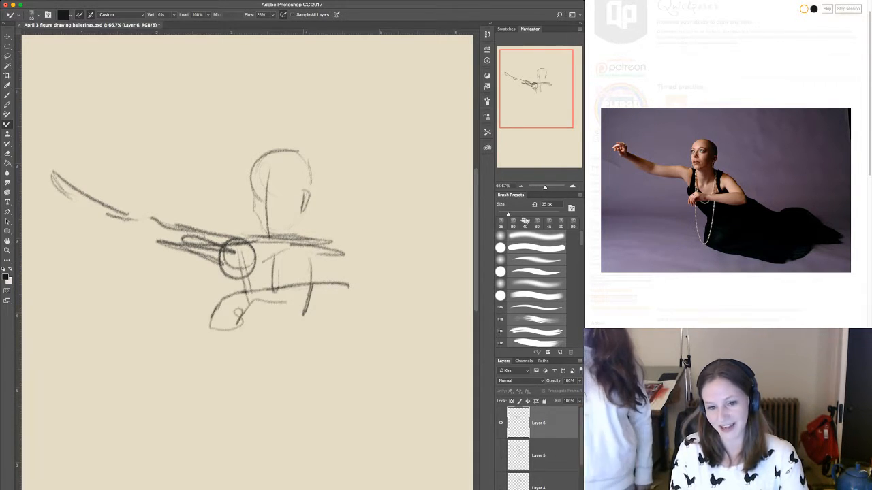
left_click_drag(341, 296, 363, 290)
left_click_drag(341, 254, 356, 296)
mouse_move(341, 267)
left_mouse_down()
mouse_move(346, 294)
mouse_move(322, 304)
left_mouse_up()
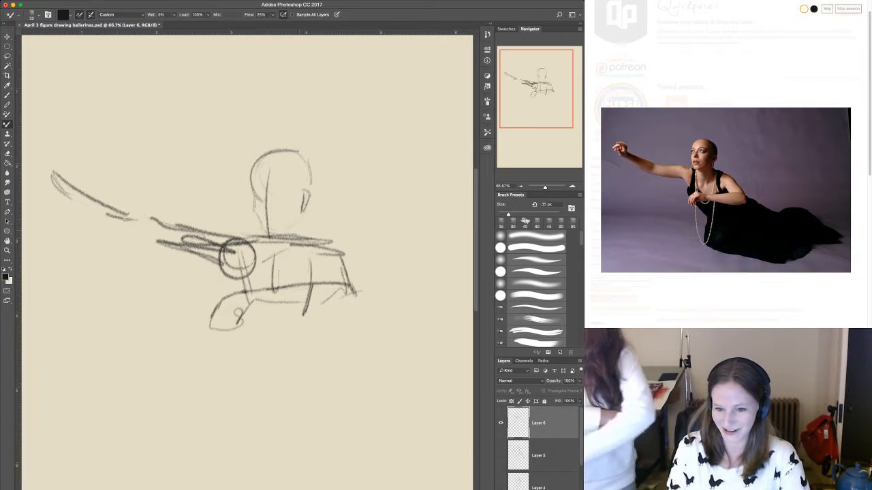
left_click_drag(293, 222, 295, 242)
Sketch the reclining woman's diagonal torso contours and the folded legs and dress sweeping along the ground.
mouse_move(230, 273)
left_mouse_down()
mouse_move(237, 293)
mouse_move(365, 403)
left_mouse_up()
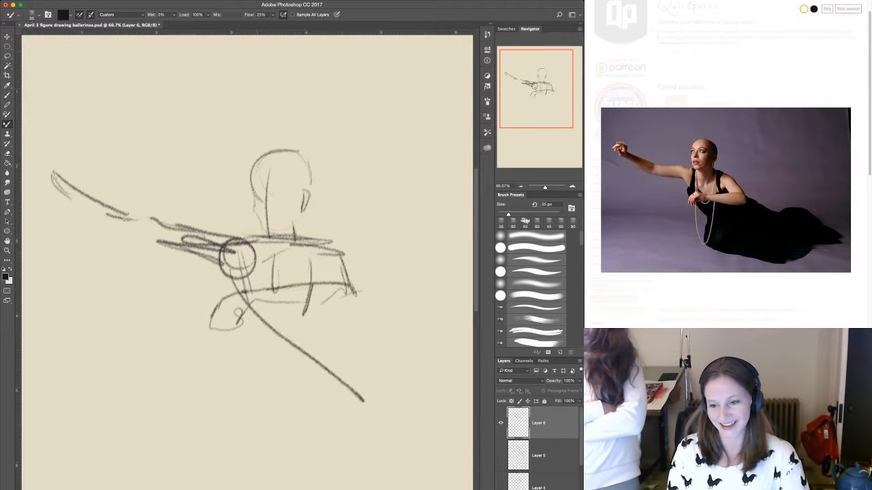
mouse_move(258, 302)
left_mouse_down()
mouse_move(284, 326)
mouse_move(264, 345)
mouse_move(283, 398)
mouse_move(350, 400)
left_mouse_up()
mouse_move(388, 361)
left_mouse_down()
mouse_move(281, 380)
mouse_move(229, 403)
mouse_move(238, 433)
mouse_move(342, 437)
mouse_move(292, 442)
mouse_move(219, 408)
mouse_move(432, 400)
left_mouse_up()
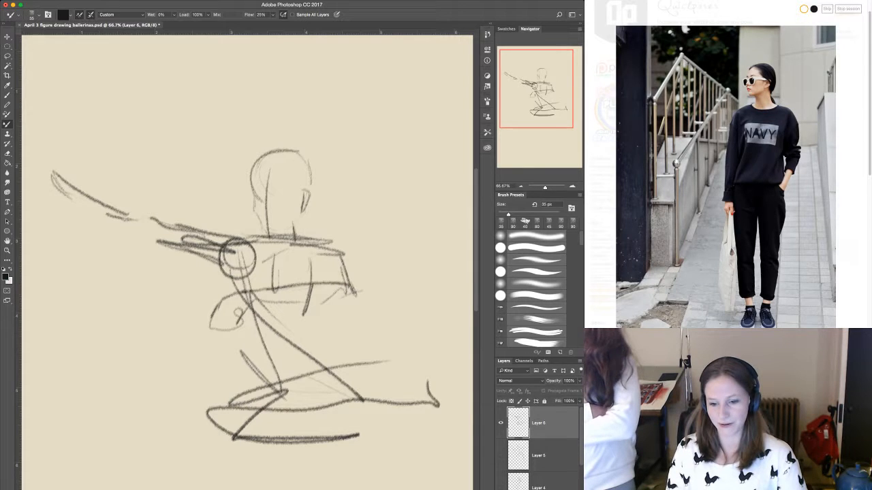
On a new layer, sketch the sweater-wearing woman's turned head with its face centre line, jaw and neck.
key("alt+shift+super+n")
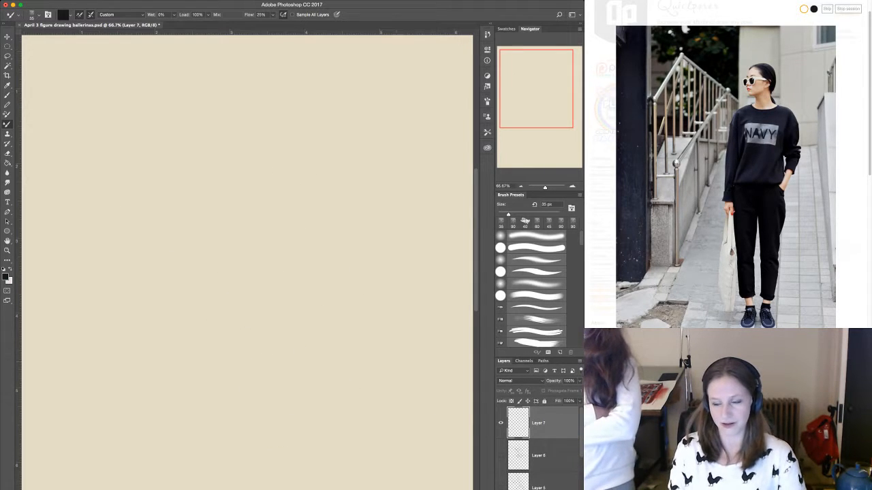
mouse_move(267, 88)
left_mouse_down()
mouse_move(255, 102)
mouse_move(281, 152)
mouse_move(299, 97)
mouse_move(308, 115)
mouse_move(301, 151)
left_mouse_up()
mouse_move(298, 94)
left_mouse_down()
mouse_move(263, 85)
mouse_move(279, 153)
left_mouse_up()
mouse_move(266, 97)
left_mouse_down()
mouse_move(260, 169)
mouse_move(266, 142)
mouse_move(268, 166)
mouse_move(252, 168)
mouse_move(294, 162)
mouse_move(304, 141)
left_mouse_up()
left_click_drag(282, 171, 289, 189)
left_click_drag(297, 170, 308, 184)
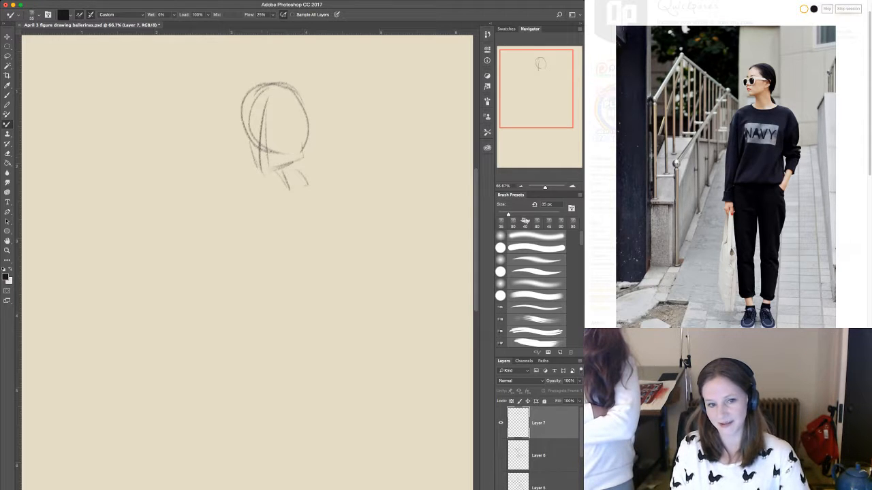
Draw the standing woman's horizontal shoulder line and the long inner torso guide lines tapering down to the hips.
left_click_drag(242, 202, 323, 199)
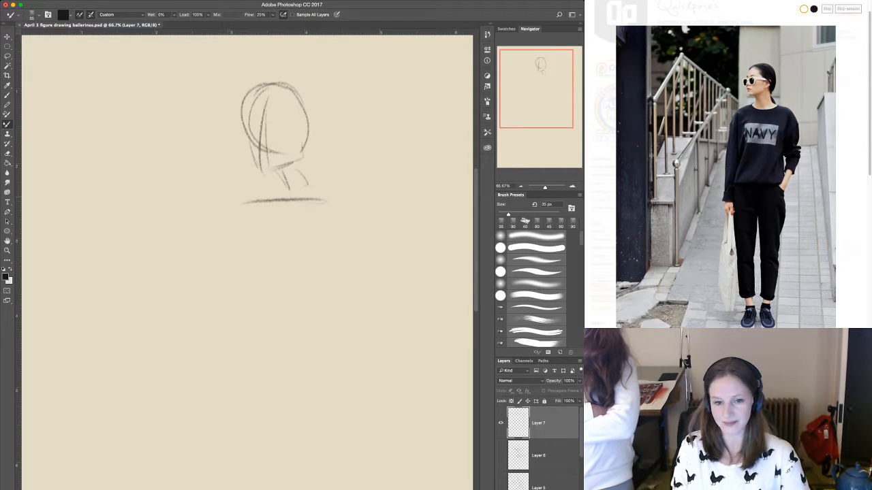
left_click_drag(218, 196, 328, 195)
mouse_move(267, 188)
left_mouse_down()
mouse_move(309, 186)
mouse_move(270, 195)
mouse_move(262, 226)
mouse_move(275, 276)
left_mouse_up()
mouse_move(292, 200)
left_mouse_down()
mouse_move(297, 274)
mouse_move(295, 251)
mouse_move(267, 386)
left_mouse_up()
left_click_drag(273, 281, 268, 354)
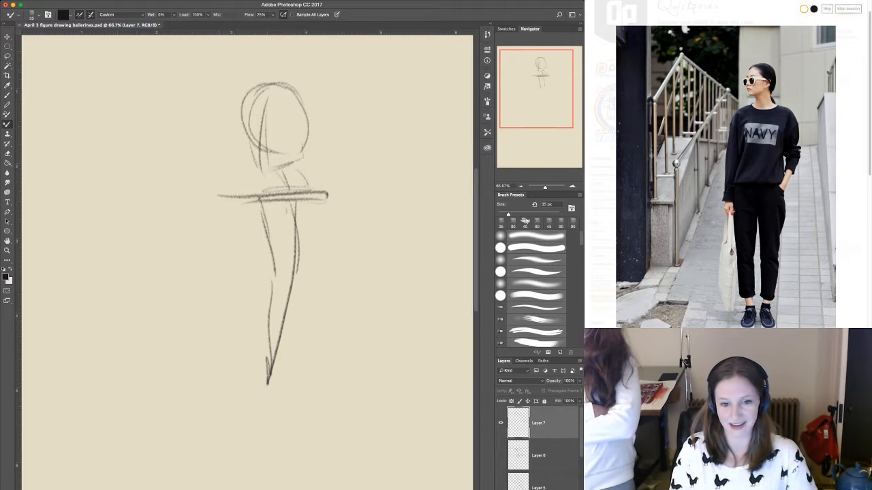
Sketch the standing woman's rounded shoulder and her opposite arm, with a circular elbow joint and a forearm angled toward the pocket.
left_click_drag(234, 197, 222, 226)
left_click_drag(326, 203, 349, 275)
left_click_drag(316, 230, 334, 286)
left_click_drag(346, 245, 350, 266)
left_click_drag(337, 209, 348, 249)
mouse_move(346, 250)
left_mouse_down()
mouse_move(352, 280)
mouse_move(339, 304)
left_mouse_up()
mouse_move(332, 289)
left_mouse_down()
mouse_move(347, 303)
mouse_move(273, 398)
left_mouse_up()
Outline the sides of the standing woman's loose sweater and its hem, and start the outer leg line below.
mouse_move(232, 226)
left_mouse_down()
mouse_move(222, 244)
mouse_move(241, 271)
left_mouse_up()
mouse_move(246, 240)
left_mouse_down()
mouse_move(231, 388)
mouse_move(309, 372)
mouse_move(312, 320)
left_mouse_up()
left_click_drag(299, 258, 309, 334)
mouse_move(311, 299)
left_mouse_down()
mouse_move(318, 348)
mouse_move(318, 275)
left_mouse_up()
left_click_drag(319, 307, 318, 359)
mouse_move(270, 352)
left_mouse_down()
mouse_move(305, 332)
mouse_move(306, 350)
left_mouse_up()
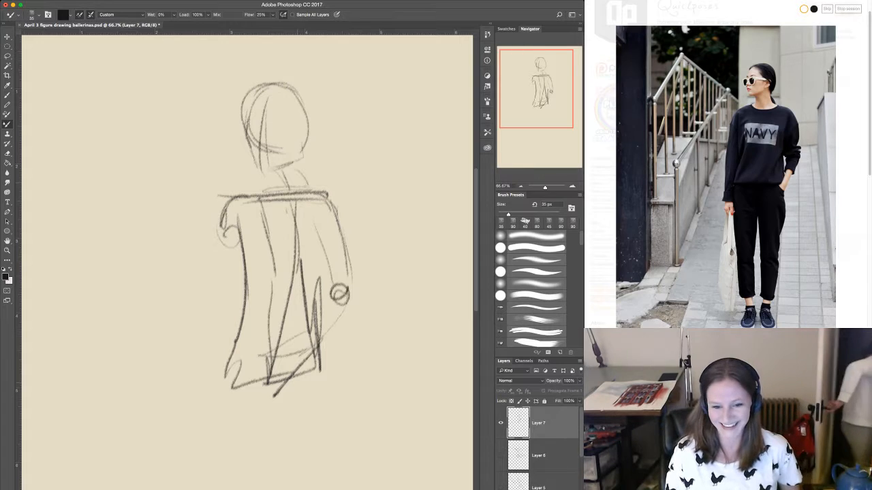
left_click_drag(320, 370, 320, 428)
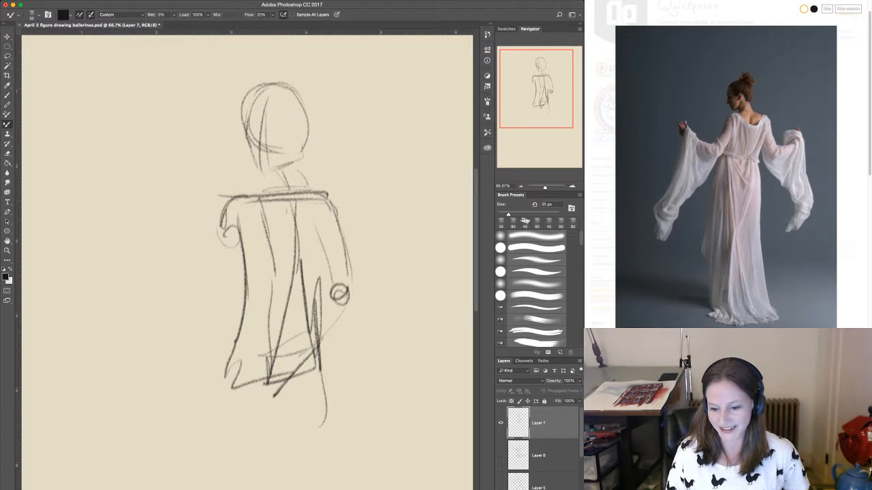
Hide the standing woman's layer and, on a new layer, sketch the robed figure's head, shoulder line and long curved body line.
left_click(501, 423)
key("alt+shift+super+n")
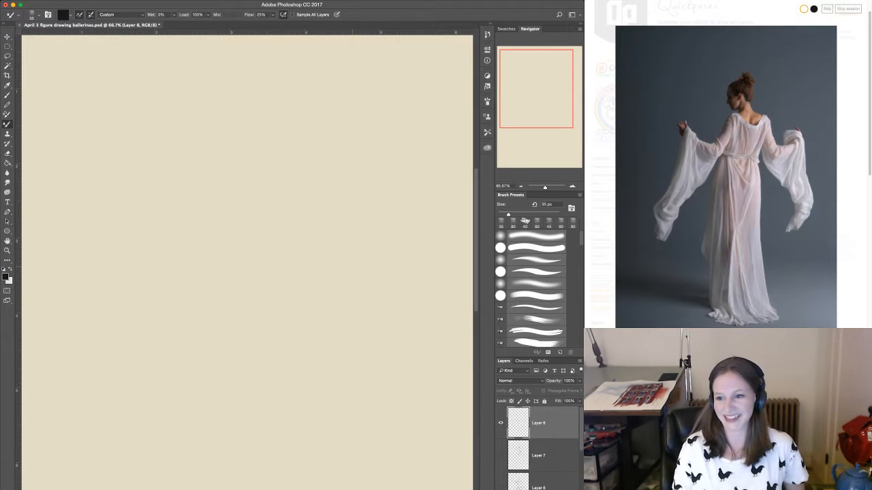
mouse_move(247, 103)
left_mouse_down()
mouse_move(246, 124)
mouse_move(286, 118)
mouse_move(256, 86)
mouse_move(271, 143)
mouse_move(295, 111)
mouse_move(279, 161)
mouse_move(276, 281)
mouse_move(295, 342)
mouse_move(280, 463)
left_mouse_up()
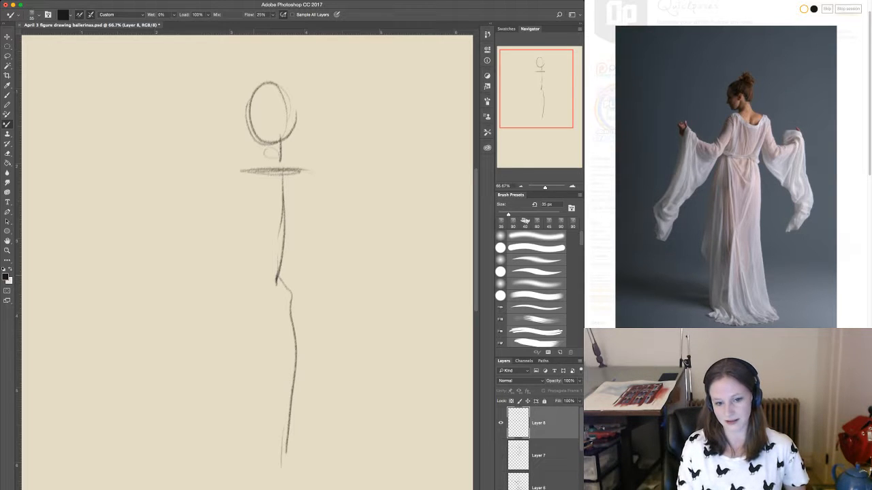
Block in the robed figure's waist line, rounded hips and buttock curve with the tilted line beneath them.
left_click_drag(248, 276, 298, 275)
mouse_move(278, 281)
left_mouse_down()
mouse_move(244, 311)
mouse_move(264, 340)
mouse_move(319, 329)
mouse_move(282, 337)
left_mouse_up()
left_click_drag(292, 297, 292, 337)
left_click_drag(315, 280, 323, 324)
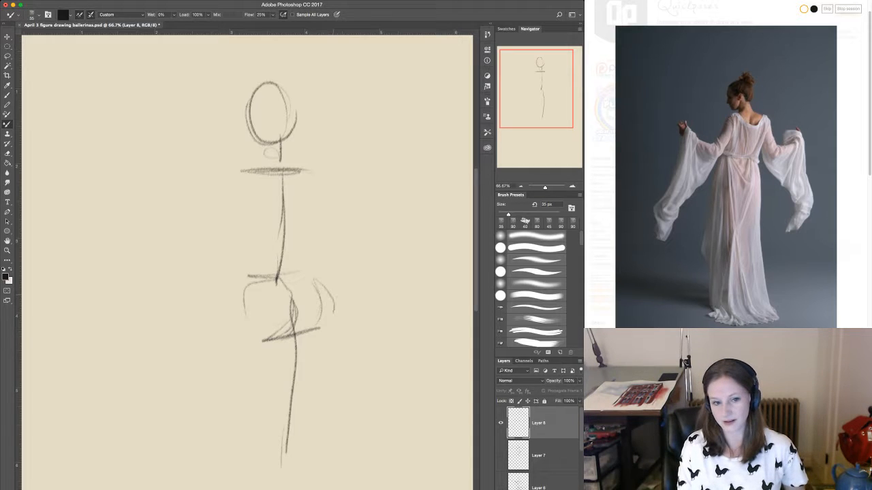
left_click_drag(320, 264, 326, 329)
Sketch the robed figure's torso side and the bent arm reaching outward, with a round shoulder joint, elbow and raised hand.
left_click_drag(242, 175, 248, 243)
mouse_move(240, 174)
left_mouse_down()
mouse_move(238, 211)
mouse_move(256, 198)
mouse_move(252, 175)
mouse_move(224, 271)
left_mouse_up()
mouse_move(234, 237)
left_mouse_down()
mouse_move(220, 277)
mouse_move(154, 256)
mouse_move(125, 223)
mouse_move(143, 197)
mouse_move(156, 217)
left_mouse_up()
left_click_drag(143, 201, 136, 239)
left_click_drag(213, 259, 182, 252)
left_click_drag(238, 196, 222, 267)
Draw the robed figure's opposite torso side and upper arm, and outline the long skirt's side folds and lower hem.
mouse_move(318, 174)
left_mouse_down()
mouse_move(336, 246)
mouse_move(299, 261)
mouse_move(313, 317)
mouse_move(314, 440)
left_mouse_up()
left_click_drag(325, 275, 331, 481)
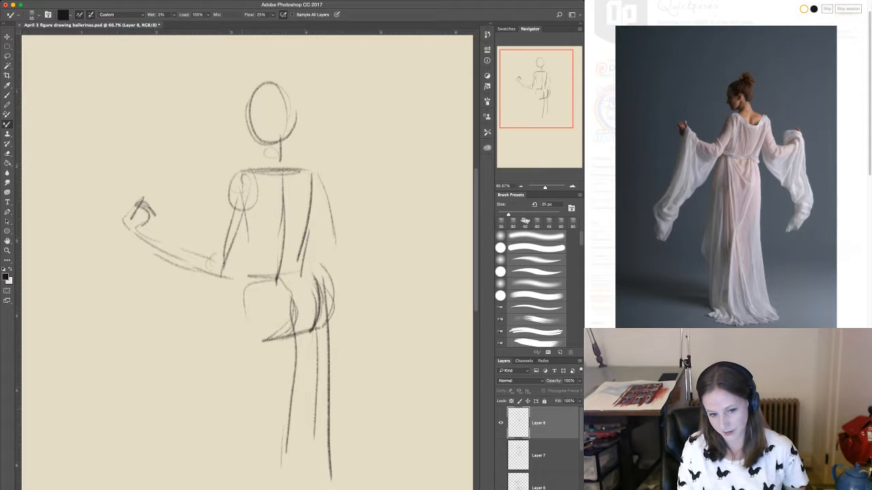
mouse_move(239, 308)
left_mouse_down()
mouse_move(228, 435)
mouse_move(249, 352)
mouse_move(245, 489)
left_mouse_up()
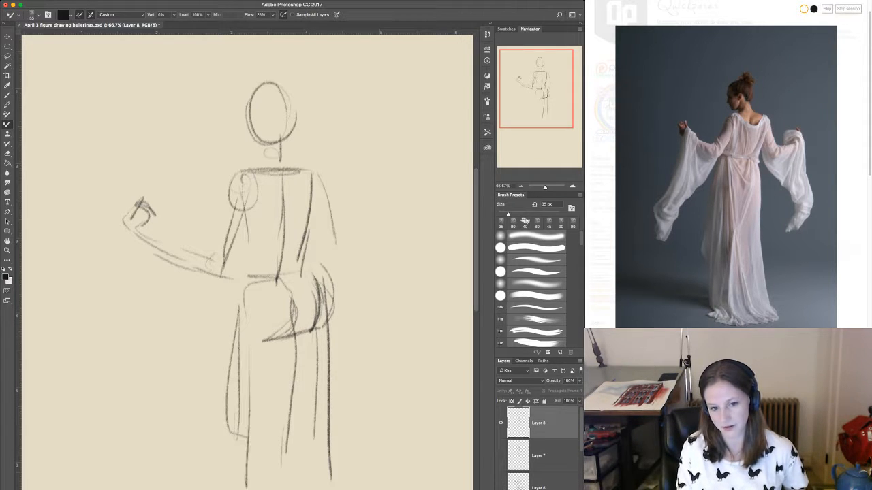
mouse_move(248, 451)
left_mouse_down()
mouse_move(264, 483)
mouse_move(270, 477)
left_mouse_up()
Darken the robed figure's waist-to-hip curve and add a round elbow joint to the opposite arm.
left_click_drag(308, 233, 327, 294)
left_click_drag(303, 246, 302, 274)
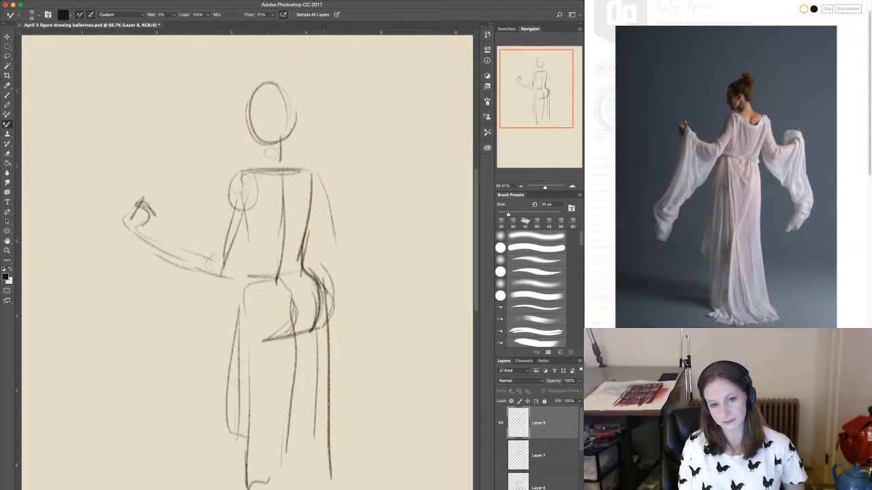
left_click_drag(317, 221, 325, 246)
mouse_move(326, 247)
left_mouse_down()
mouse_move(336, 257)
mouse_move(340, 246)
left_mouse_up()
left_click_drag(340, 246, 320, 260)
Add the robed figure's jaw, neck and hair bun, and reinforce the contours of the bent arm's upper section.
mouse_move(287, 157)
left_mouse_down()
mouse_move(294, 78)
mouse_move(255, 143)
mouse_move(260, 150)
mouse_move(275, 142)
mouse_move(291, 164)
mouse_move(264, 169)
left_mouse_up()
left_click_drag(251, 200, 238, 283)
left_click_drag(245, 222, 228, 282)
left_click_drag(233, 192, 221, 262)
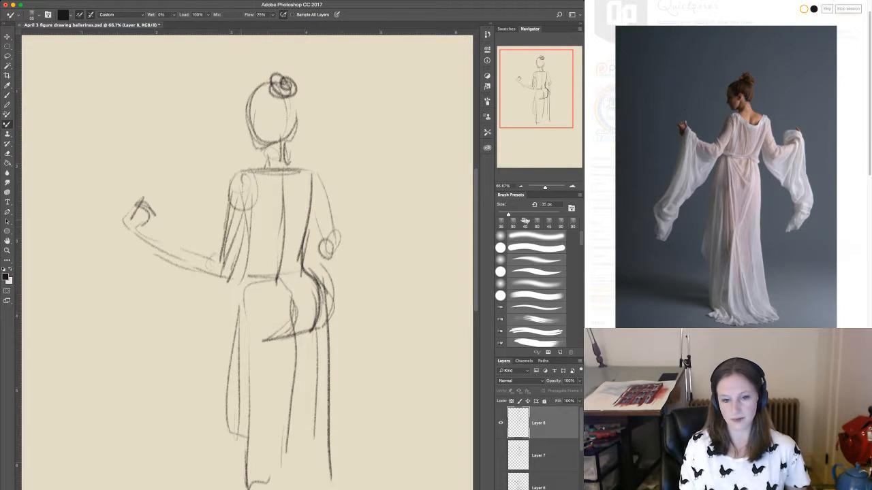
Draw the robed figure's second forearm with its raised hand, and outline the draped sleeves hanging from both arms.
left_click_drag(338, 249, 367, 206)
mouse_move(349, 235)
left_mouse_down()
mouse_move(374, 190)
mouse_move(351, 190)
mouse_move(375, 263)
mouse_move(372, 297)
left_mouse_up()
mouse_move(317, 265)
left_mouse_down()
mouse_move(351, 296)
mouse_move(371, 371)
left_mouse_up()
left_click_drag(379, 372, 388, 401)
mouse_move(216, 308)
left_mouse_down()
mouse_move(191, 382)
mouse_move(150, 401)
mouse_move(121, 287)
mouse_move(129, 230)
left_mouse_up()
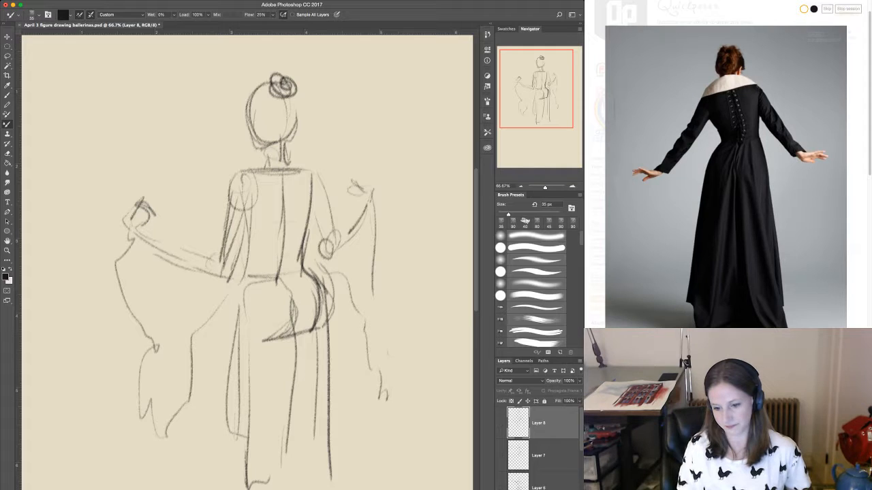
Hide the finished robed figure's layer and add a new empty layer above it.
left_click(501, 423)
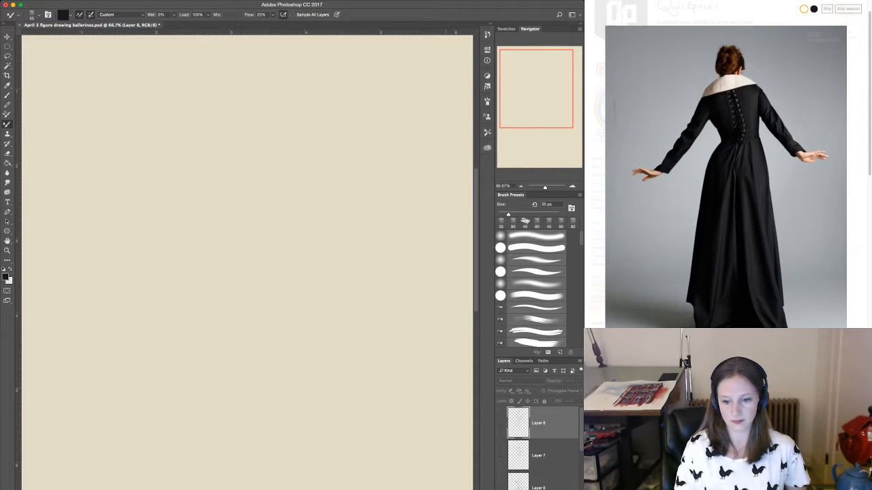
left_click(502, 423)
left_click(501, 423)
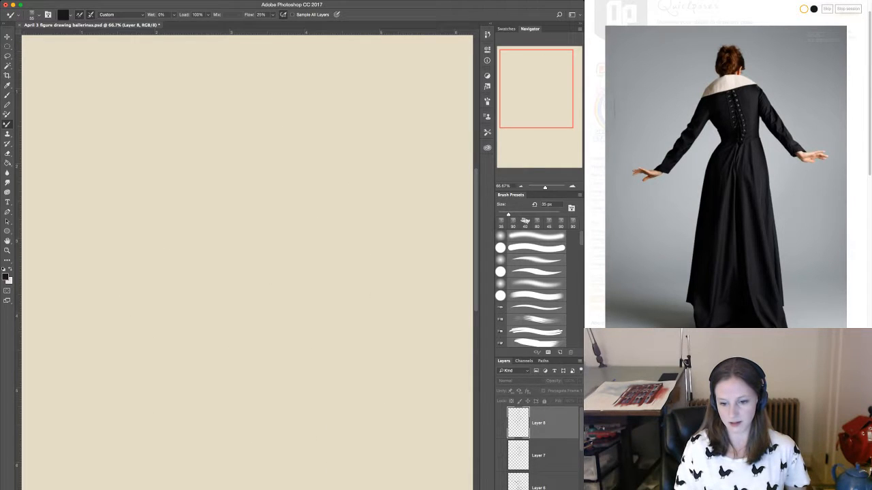
key("alt+shift+super+n")
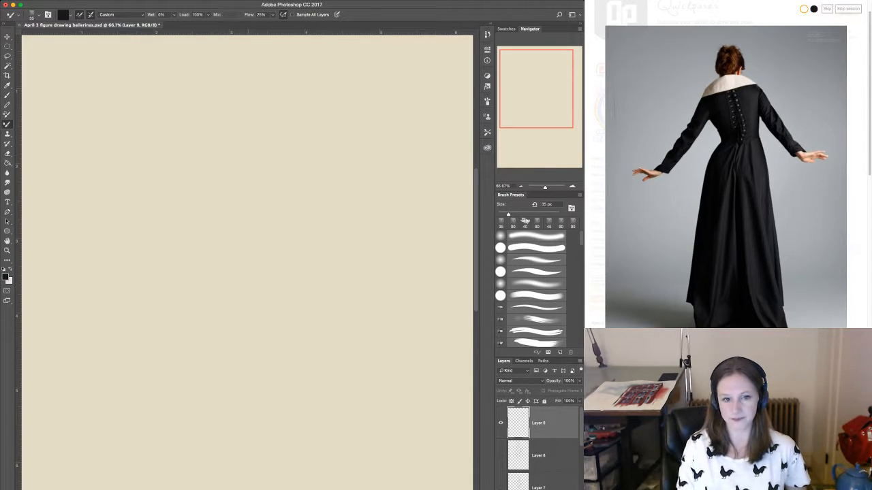
Sketch the black-gowned figure's head, wide collar and tapered back, with a centre back seam and curved waistline.
mouse_move(274, 75)
left_mouse_down()
mouse_move(236, 113)
mouse_move(275, 125)
mouse_move(252, 102)
mouse_move(282, 122)
mouse_move(276, 125)
mouse_move(322, 142)
left_mouse_up()
mouse_move(228, 134)
left_mouse_down()
mouse_move(212, 154)
mouse_move(325, 143)
left_mouse_up()
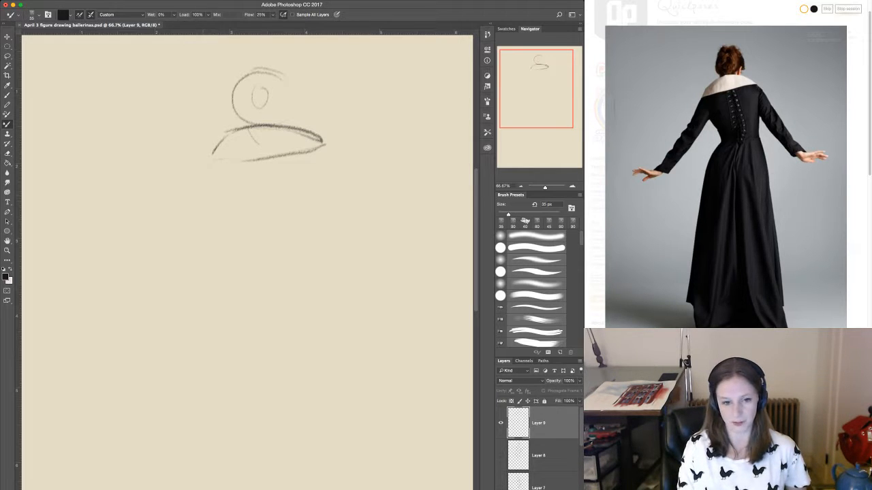
left_click_drag(202, 191, 188, 216)
left_click_drag(227, 163, 263, 251)
left_click_drag(319, 165, 312, 246)
mouse_move(265, 174)
left_mouse_down()
mouse_move(286, 256)
mouse_move(280, 272)
mouse_move(315, 248)
left_mouse_up()
Draw the gown's flaring hip curves on both sides and the central skirt fold with light cross-contours.
mouse_move(259, 256)
left_mouse_down()
mouse_move(272, 272)
mouse_move(241, 271)
mouse_move(227, 294)
mouse_move(216, 357)
mouse_move(229, 349)
mouse_move(233, 406)
mouse_move(208, 450)
left_mouse_up()
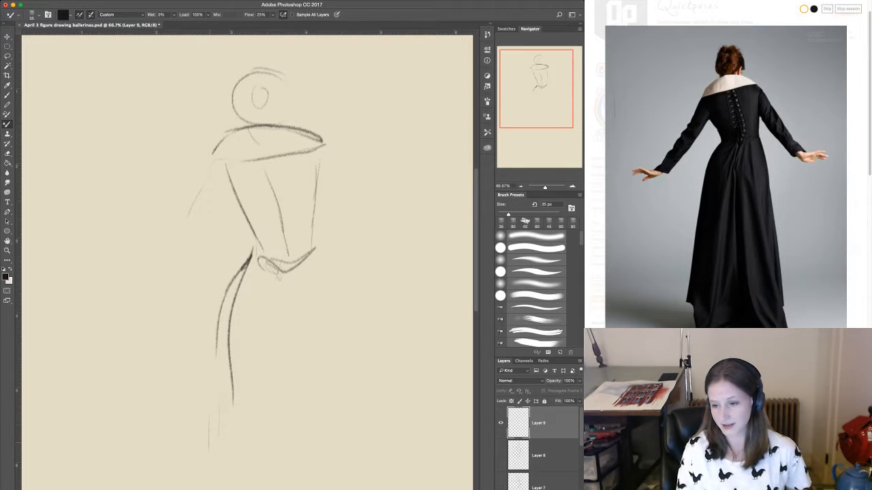
left_click_drag(273, 289, 264, 448)
left_click_drag(253, 306, 272, 301)
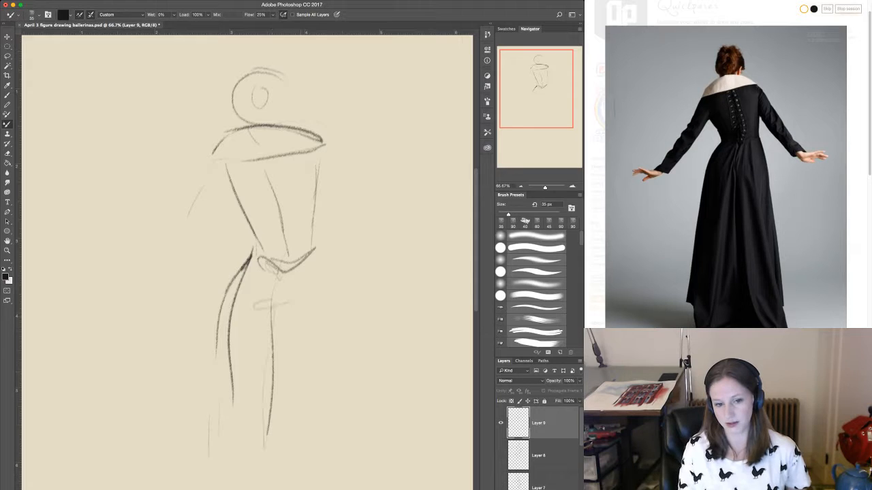
left_click_drag(252, 335, 290, 327)
mouse_move(320, 213)
left_mouse_down()
mouse_move(316, 263)
mouse_move(339, 332)
mouse_move(336, 391)
left_mouse_up()
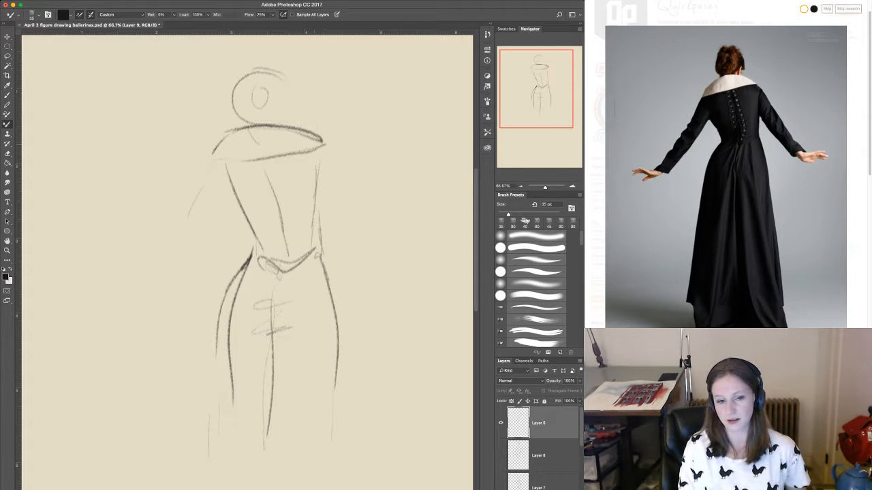
Add the gowned figure's round shoulder joint, darken that torso side and sketch the arm on the same side extending outward.
mouse_move(314, 148)
left_mouse_down()
mouse_move(306, 163)
mouse_move(325, 161)
mouse_move(315, 218)
left_mouse_up()
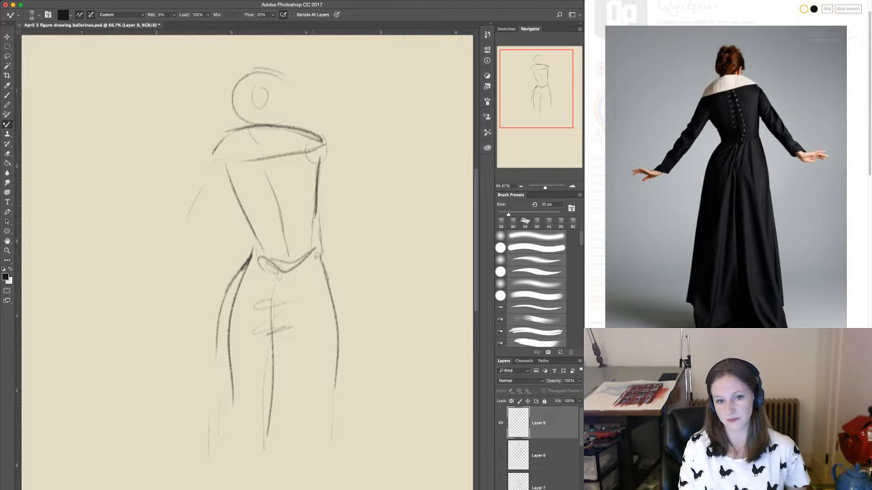
left_click_drag(320, 135, 368, 215)
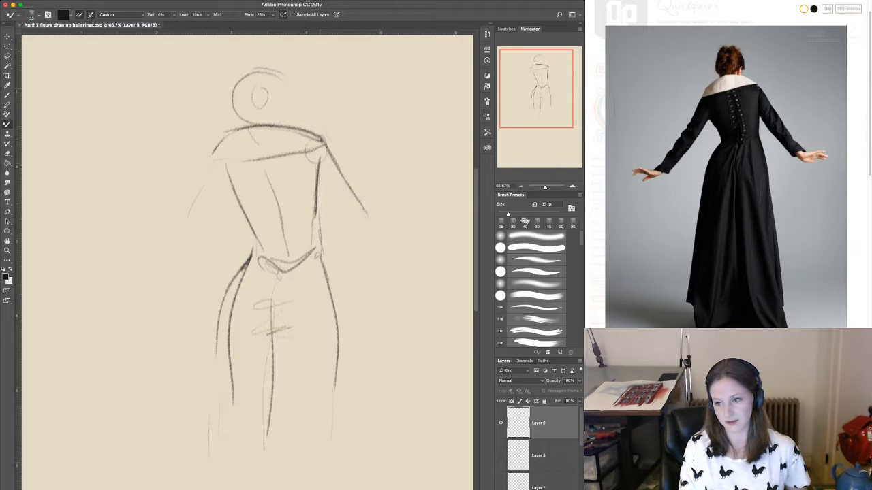
mouse_move(314, 185)
left_mouse_down()
mouse_move(346, 225)
mouse_move(433, 281)
left_mouse_up()
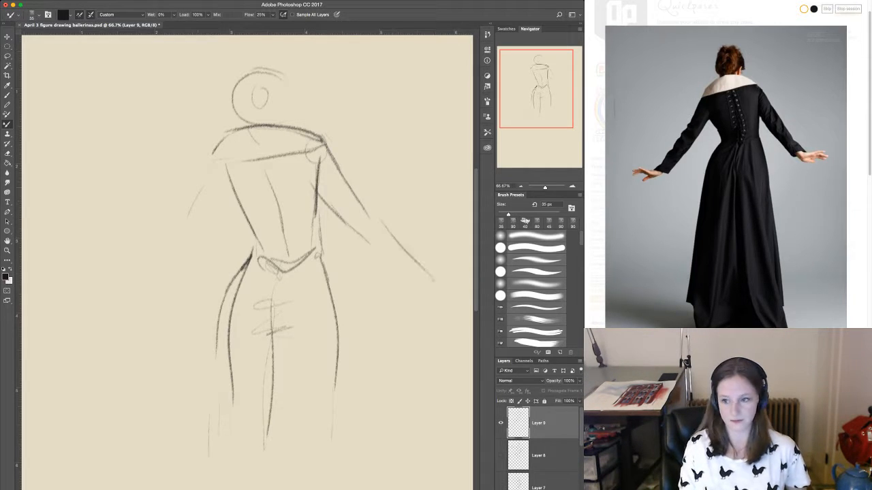
Sketch the gowned figure's opposite arm from shoulder to wrist, ending in a flat outstretched hand with a thumb.
left_click_drag(213, 160, 166, 263)
left_click_drag(140, 277, 106, 302)
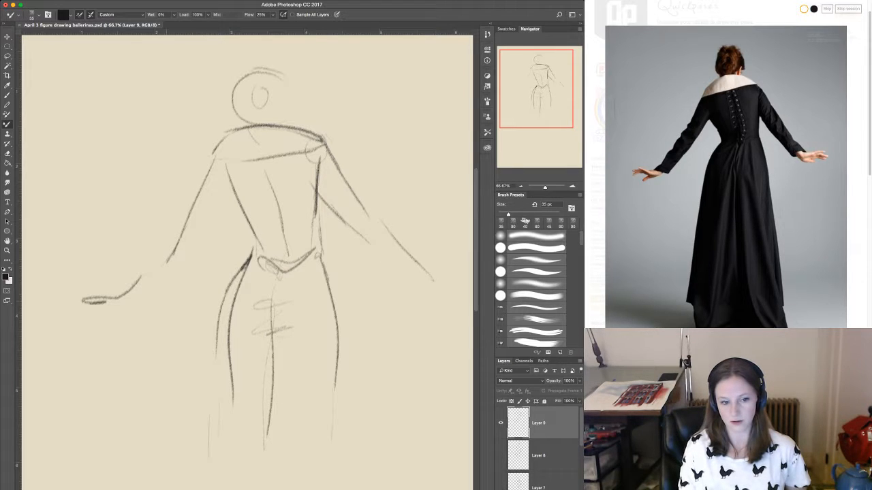
left_click_drag(160, 264, 141, 298)
left_click_drag(184, 238, 141, 298)
left_click_drag(220, 166, 166, 254)
mouse_move(115, 310)
left_mouse_down()
mouse_move(109, 322)
mouse_move(153, 284)
mouse_move(173, 230)
left_mouse_up()
left_click_drag(147, 271, 222, 186)
left_click_drag(193, 236, 181, 242)
Add the bodice's side seam and a neck line, and extend the skirt's central fold and side contours downward.
left_click_drag(241, 151, 257, 214)
left_click_drag(248, 92, 253, 120)
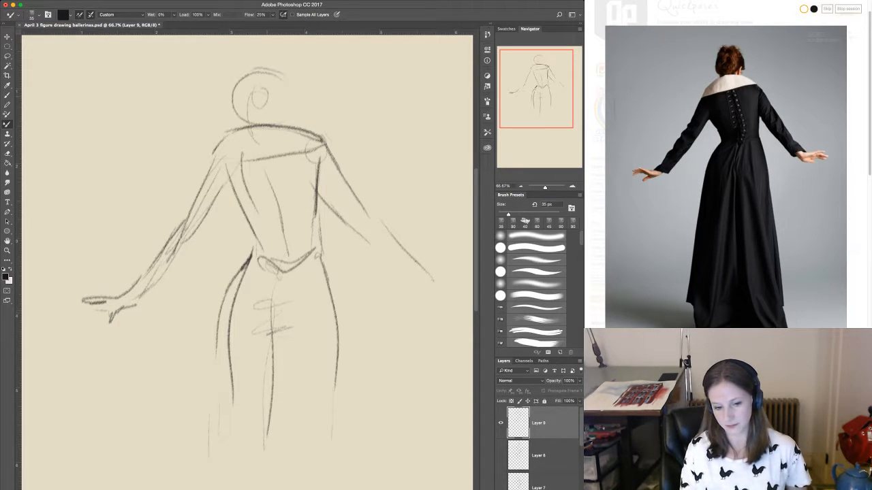
left_click_drag(275, 315, 271, 464)
left_click_drag(327, 398, 320, 489)
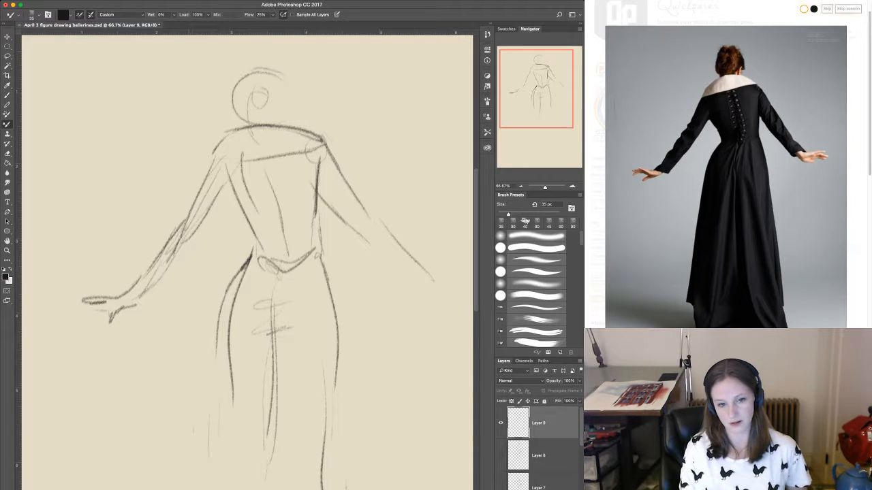
left_click_drag(196, 440, 193, 482)
Reinforce the gown's back seams and finish the remaining forearm with its outstretched hand.
left_click_drag(238, 191, 263, 251)
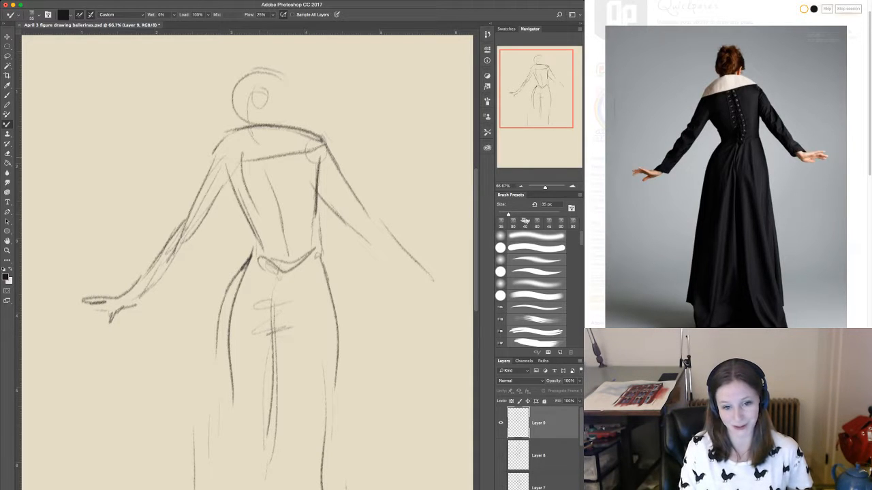
mouse_move(274, 165)
left_mouse_down()
mouse_move(287, 206)
mouse_move(286, 253)
left_mouse_up()
mouse_move(365, 241)
left_mouse_down()
mouse_move(433, 291)
mouse_move(471, 293)
mouse_move(457, 323)
left_mouse_up()
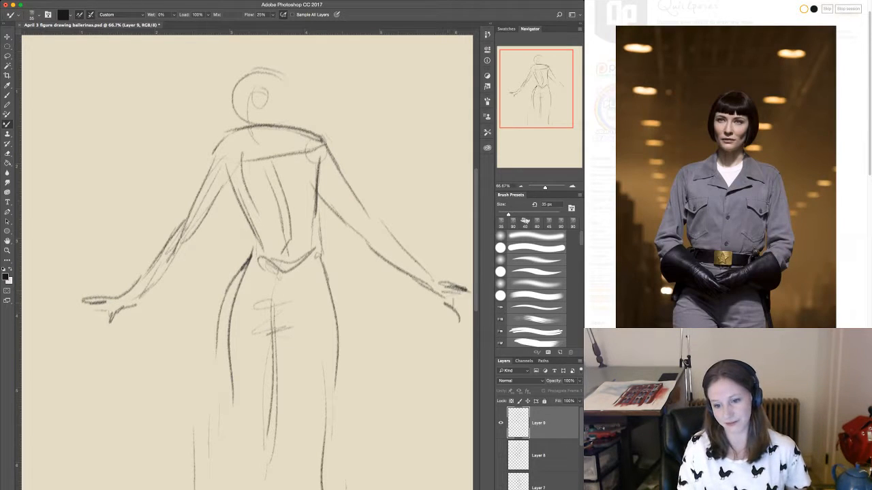
left_click_drag(444, 290, 466, 304)
Hide the gowned figure's layer and, on a new layer, outline the uniformed woman's round head and chin-length bob.
left_click(500, 423)
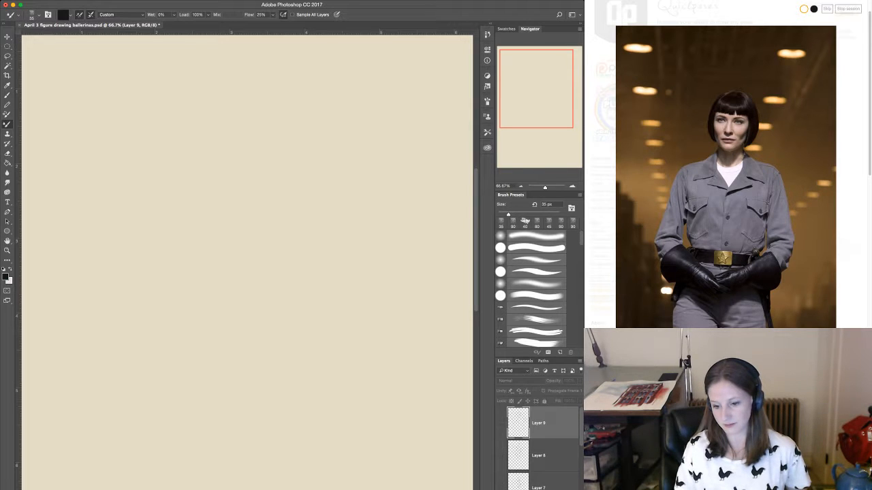
key("super+alt+shift+n")
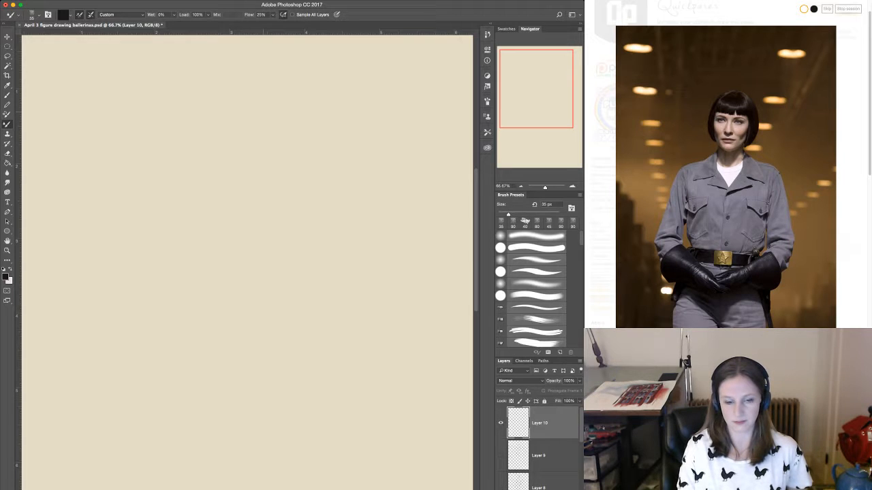
mouse_move(248, 123)
left_mouse_down()
mouse_move(276, 188)
mouse_move(298, 166)
left_mouse_up()
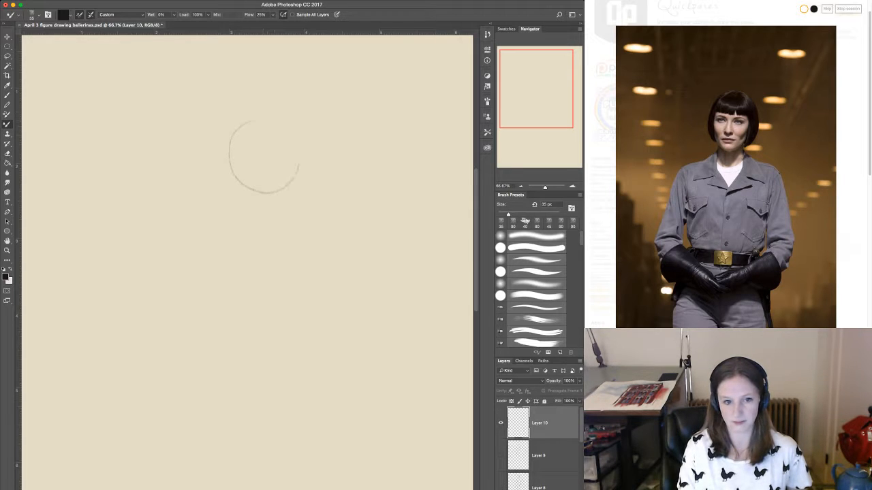
left_click_drag(252, 150, 290, 148)
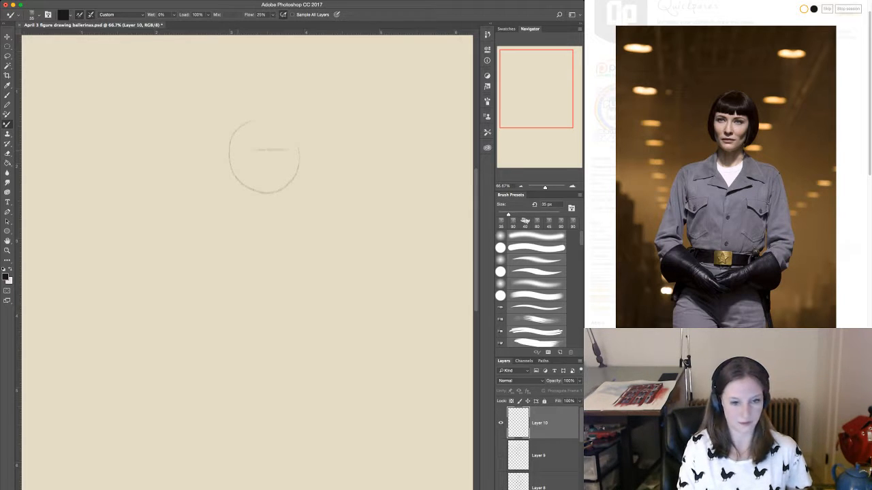
left_click_drag(235, 163, 241, 205)
left_click_drag(235, 131, 238, 203)
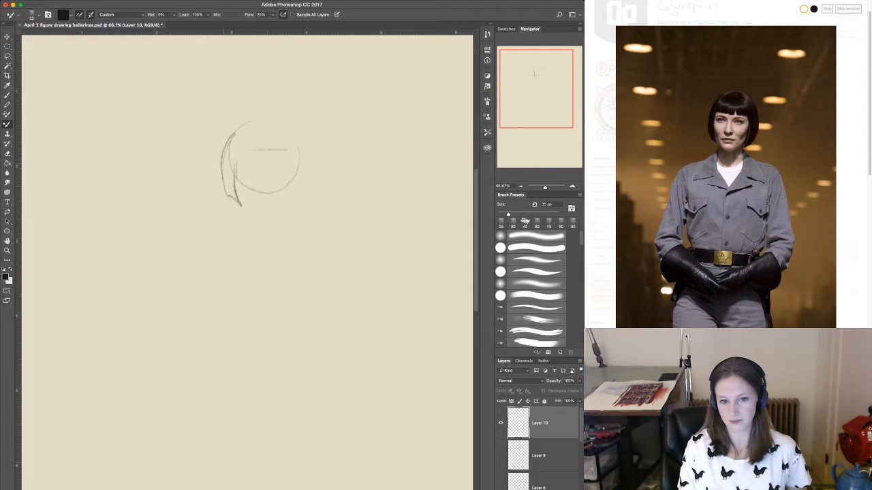
left_click_drag(296, 152, 291, 204)
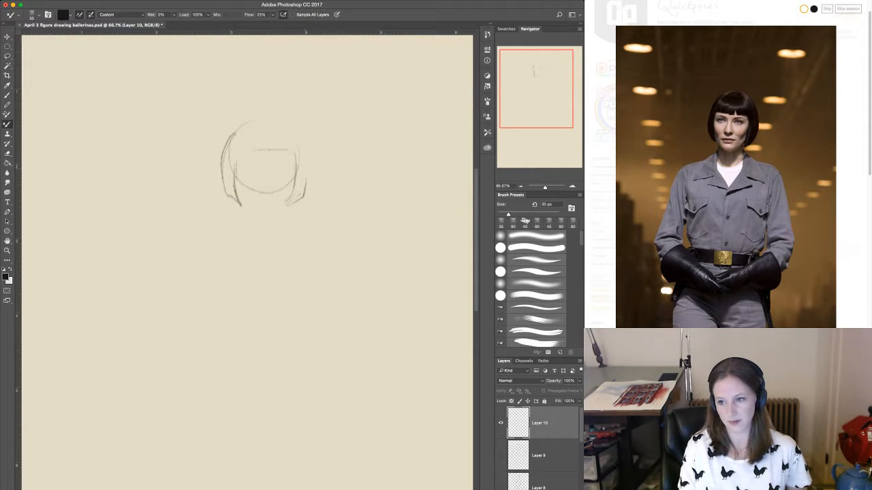
mouse_move(249, 123)
left_mouse_down()
mouse_move(276, 119)
mouse_move(313, 171)
left_mouse_up()
left_click_drag(308, 136, 300, 209)
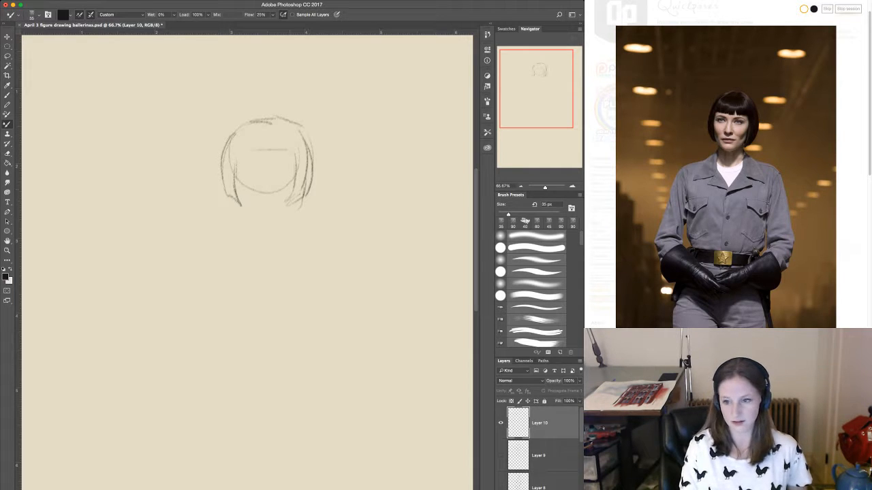
Draw the uniformed woman's jaw, nose, lips, eyebrows and eyes, and start the neck.
mouse_move(238, 195)
left_mouse_down()
mouse_move(249, 217)
mouse_move(273, 227)
mouse_move(272, 202)
mouse_move(260, 198)
left_mouse_up()
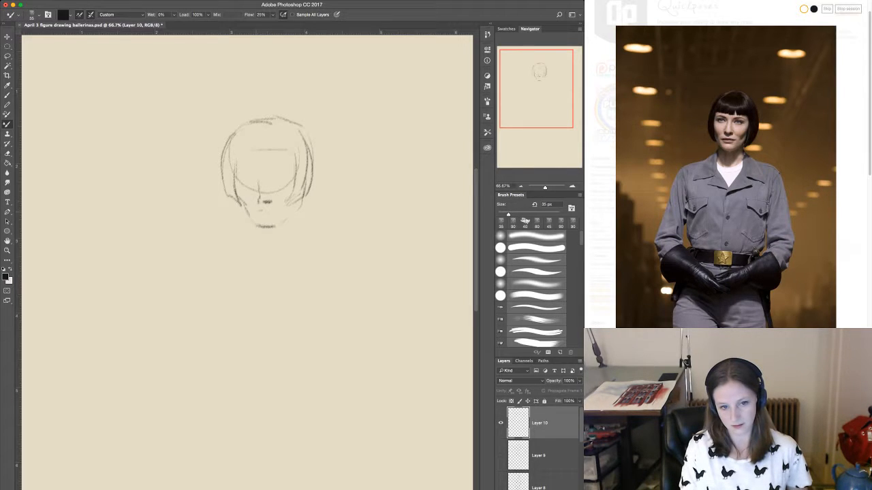
left_click_drag(267, 211, 259, 212)
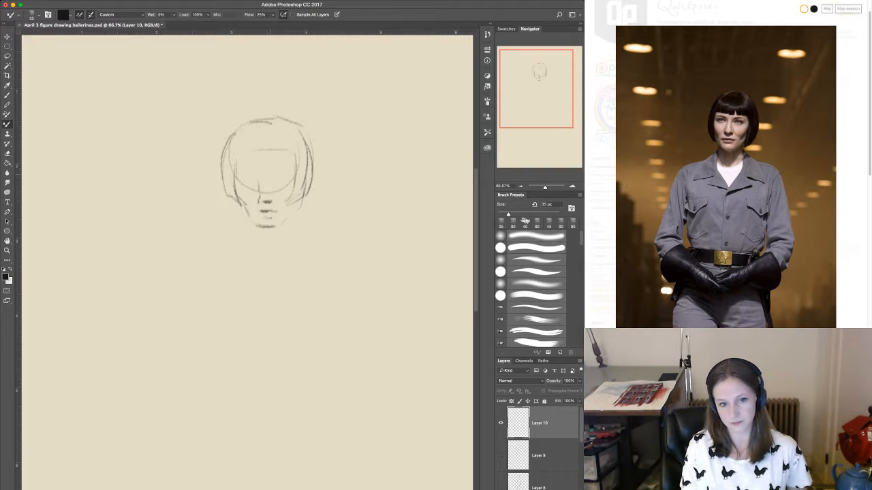
mouse_move(267, 164)
left_mouse_down()
mouse_move(286, 162)
mouse_move(255, 164)
mouse_move(259, 201)
left_mouse_up()
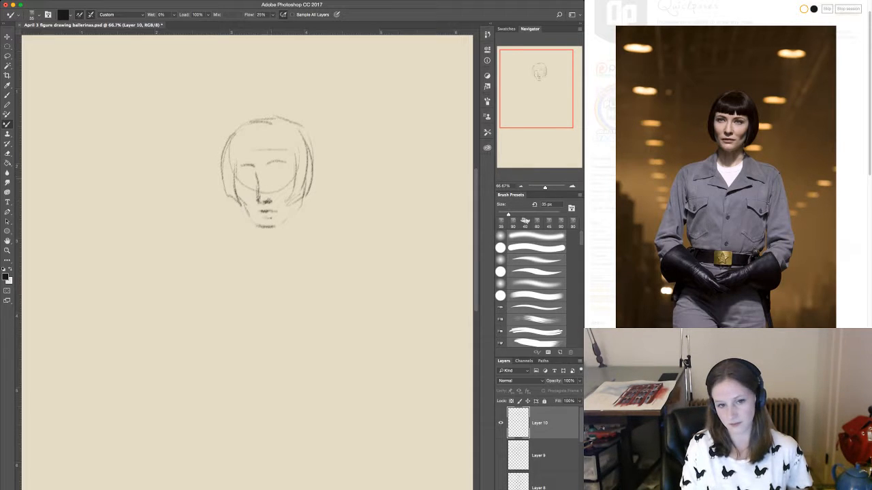
mouse_move(268, 173)
left_mouse_down()
mouse_move(282, 171)
mouse_move(248, 174)
mouse_move(287, 200)
mouse_move(284, 221)
mouse_move(295, 240)
mouse_move(255, 240)
mouse_move(250, 252)
left_mouse_up()
Sketch the uniformed woman's V-shaped neckline and the pointed shirt collar on both sides.
left_click_drag(254, 245, 281, 295)
left_click_drag(255, 231, 231, 252)
left_click_drag(232, 256, 253, 280)
mouse_move(303, 238)
left_mouse_down()
mouse_move(283, 293)
mouse_move(325, 245)
left_mouse_up()
left_click_drag(323, 247, 283, 302)
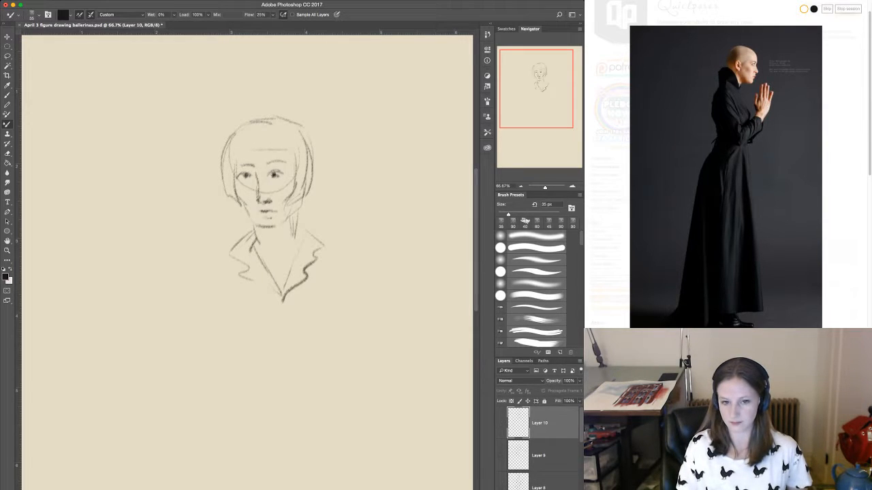
Hide the portrait's layer and, on a new layer, sketch the bald profile figure's skull, face line and high collar.
key("super+alt+shift+n")
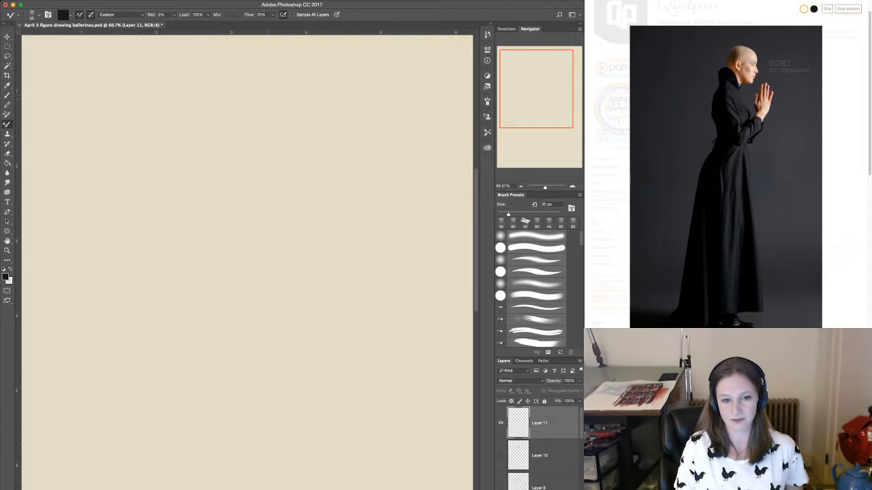
left_click_drag(242, 100, 293, 103)
left_click_drag(260, 93, 233, 115)
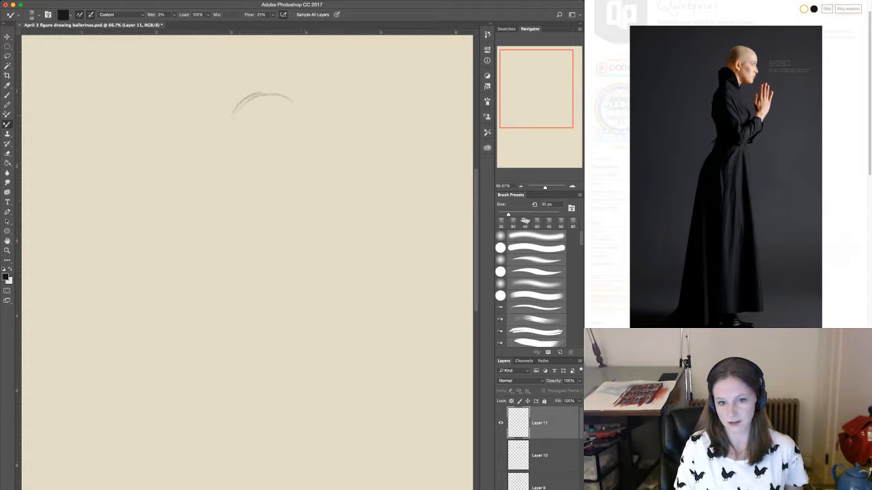
mouse_move(290, 98)
left_mouse_down()
mouse_move(300, 124)
mouse_move(287, 181)
left_mouse_up()
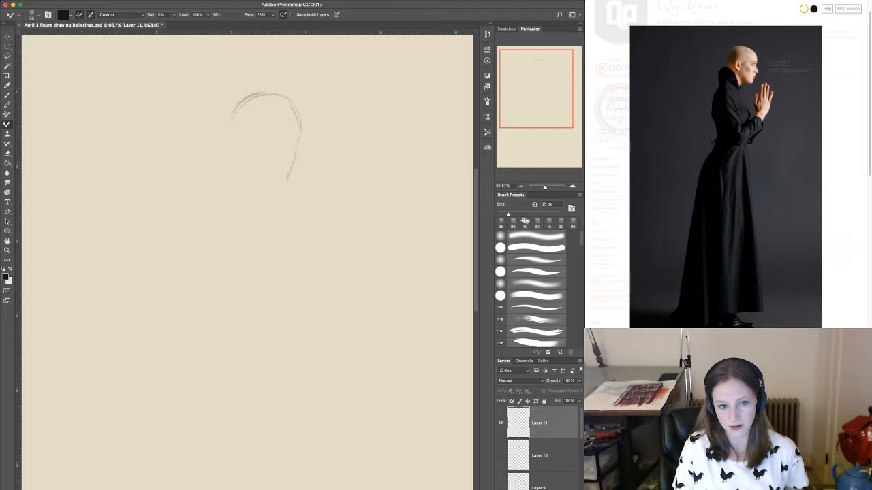
mouse_move(240, 144)
left_mouse_down()
mouse_move(259, 174)
mouse_move(232, 108)
mouse_move(238, 158)
mouse_move(257, 169)
mouse_move(266, 188)
left_mouse_up()
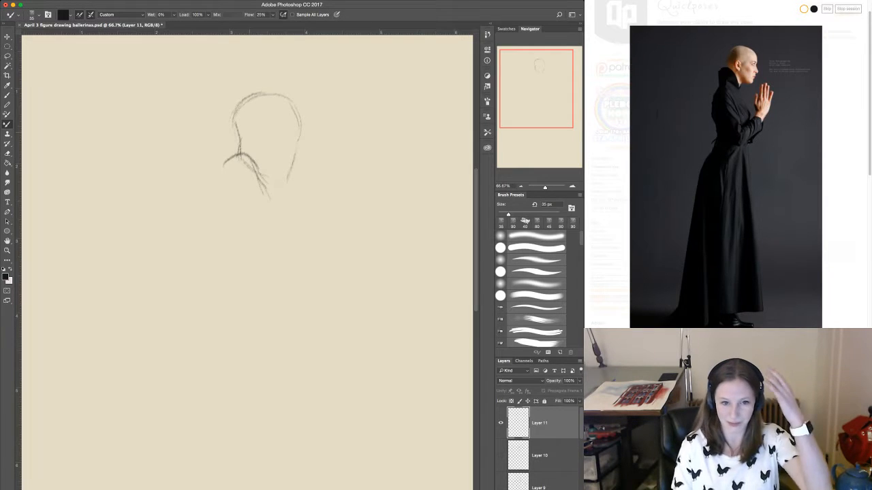
Reinforce the back of the profile head, add the nose and mouth, and draw the chest line down to the waist.
left_click_drag(232, 121, 235, 140)
mouse_move(229, 103)
left_mouse_down()
mouse_move(237, 139)
mouse_move(262, 93)
mouse_move(274, 92)
left_mouse_up()
left_click_drag(297, 127, 298, 160)
mouse_move(303, 158)
left_mouse_down()
mouse_move(265, 214)
mouse_move(275, 197)
mouse_move(298, 248)
left_mouse_up()
mouse_move(296, 254)
left_mouse_down()
mouse_move(275, 301)
mouse_move(274, 327)
left_mouse_up()
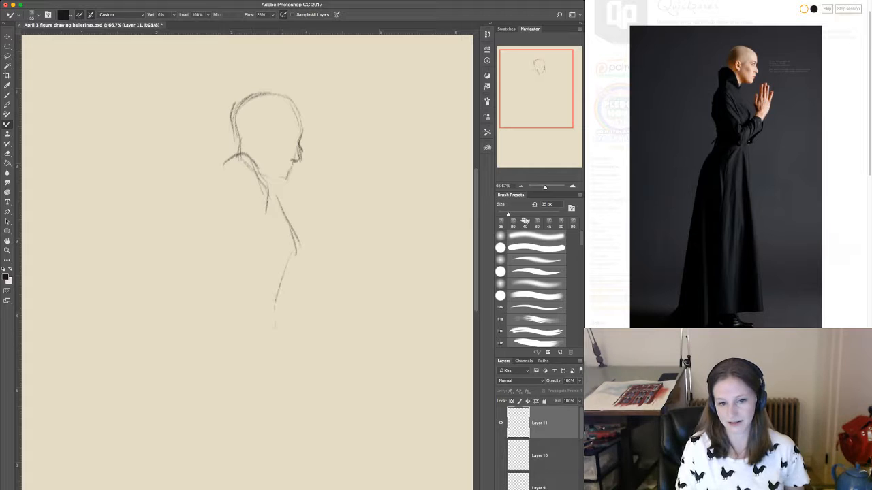
Sketch the profile figure's bent upper arm and the raised hand in front of the face.
mouse_move(230, 194)
left_mouse_down()
mouse_move(209, 208)
mouse_move(235, 235)
mouse_move(254, 314)
left_mouse_up()
left_click_drag(247, 193, 272, 293)
mouse_move(249, 286)
left_mouse_down()
mouse_move(277, 299)
mouse_move(255, 310)
left_mouse_up()
mouse_move(323, 219)
left_mouse_down()
mouse_move(278, 304)
mouse_move(315, 169)
mouse_move(343, 173)
left_mouse_up()
left_click_drag(343, 173, 330, 217)
Draw the profile figure's back and both sides of the long skirt from the waist down.
mouse_move(236, 178)
left_mouse_down()
mouse_move(211, 211)
mouse_move(237, 310)
left_mouse_up()
mouse_move(226, 270)
left_mouse_down()
mouse_move(244, 327)
mouse_move(228, 325)
mouse_move(219, 343)
mouse_move(203, 487)
left_mouse_up()
mouse_move(286, 292)
left_mouse_down()
mouse_move(275, 335)
mouse_move(304, 391)
mouse_move(311, 489)
left_mouse_up()
Reinforce the profile figure's chest, elbow and forearm, and add the brow, ear and jawline.
mouse_move(267, 177)
left_mouse_down()
mouse_move(282, 185)
mouse_move(272, 208)
mouse_move(298, 238)
left_mouse_up()
left_click_drag(279, 281, 271, 293)
left_click_drag(324, 230, 280, 306)
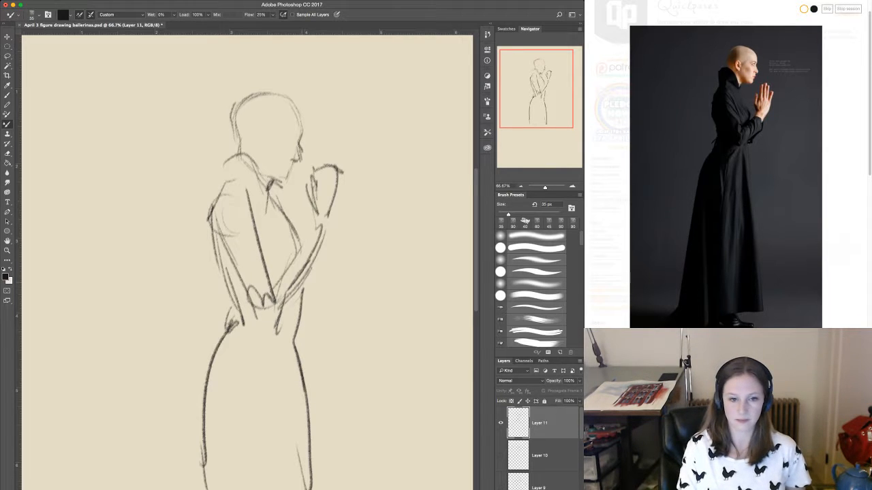
left_click_drag(318, 255, 312, 266)
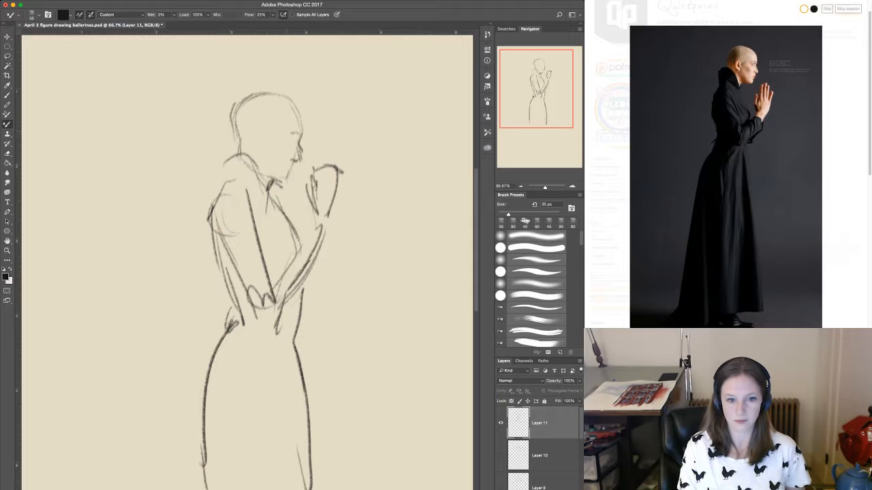
mouse_move(258, 130)
left_mouse_down()
mouse_move(255, 151)
mouse_move(275, 178)
mouse_move(286, 179)
left_mouse_up()
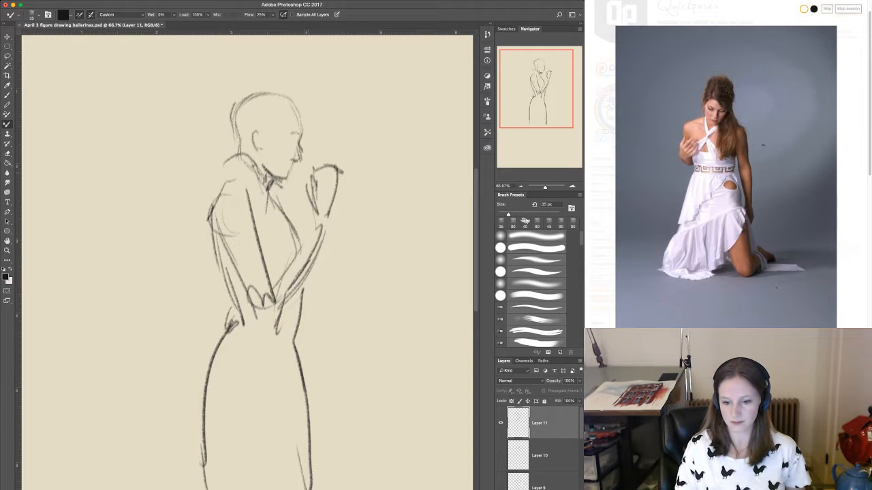
Hide the finished profile sketch and, on a new layer, sketch the kneeling woman's head oval, face centre line and jaw.
left_click(501, 423)
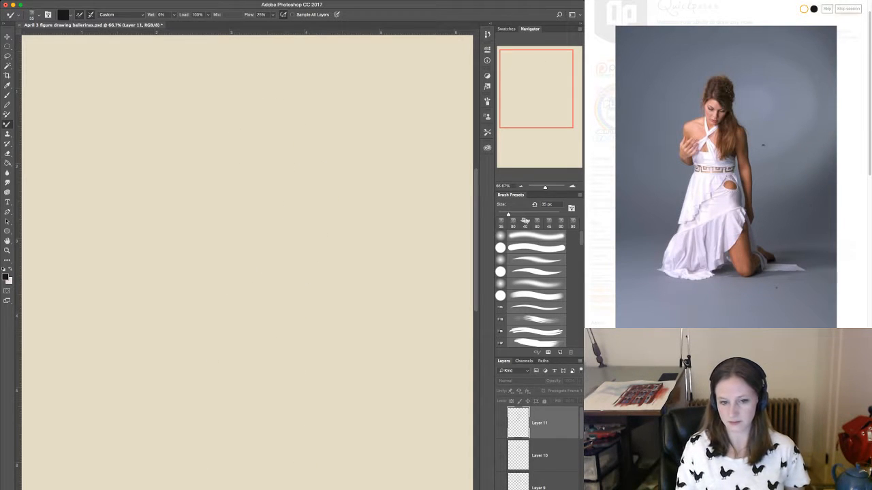
key("super+alt+shift+n")
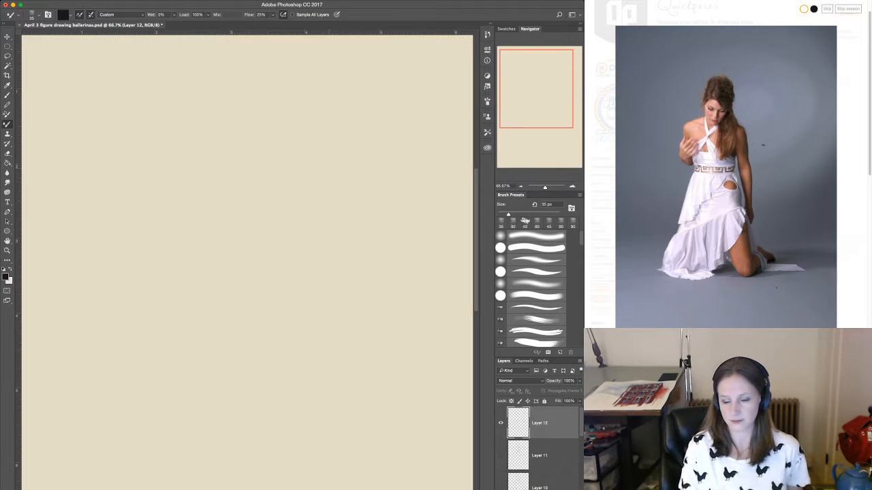
mouse_move(252, 132)
left_mouse_down()
mouse_move(233, 171)
mouse_move(257, 207)
left_mouse_up()
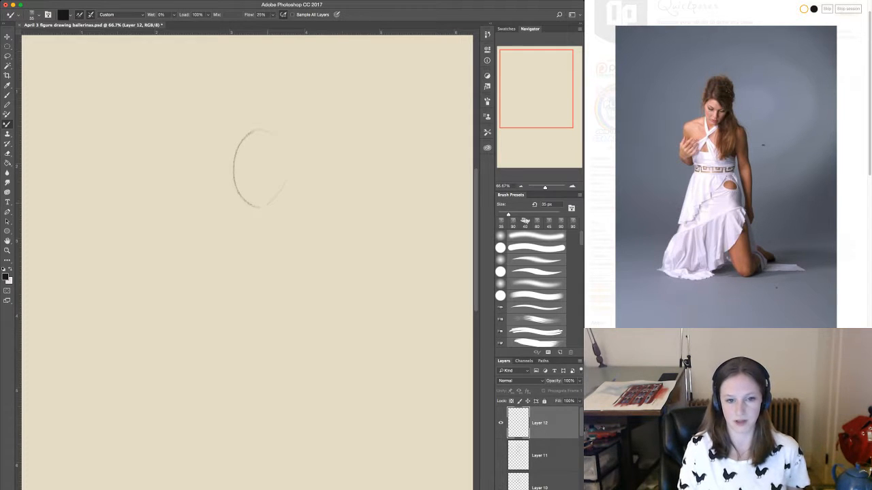
left_click_drag(283, 145, 273, 199)
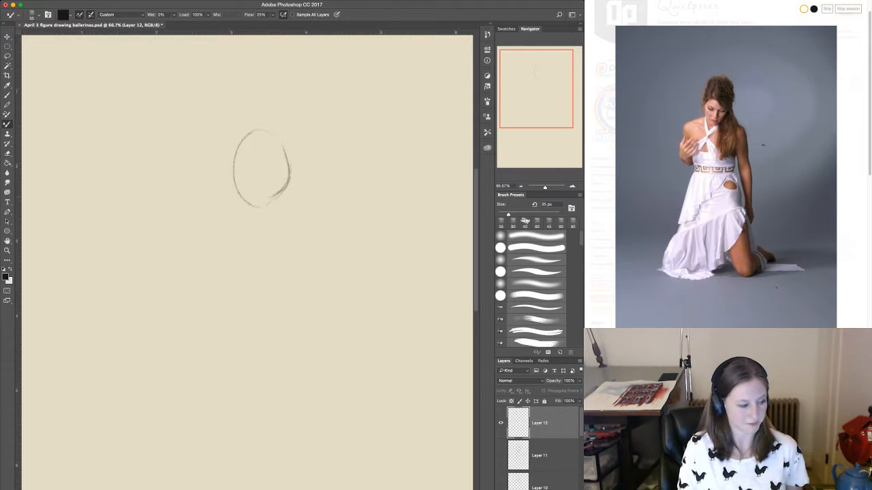
mouse_move(261, 171)
left_mouse_down()
mouse_move(258, 230)
mouse_move(239, 202)
mouse_move(269, 203)
mouse_move(262, 227)
left_mouse_up()
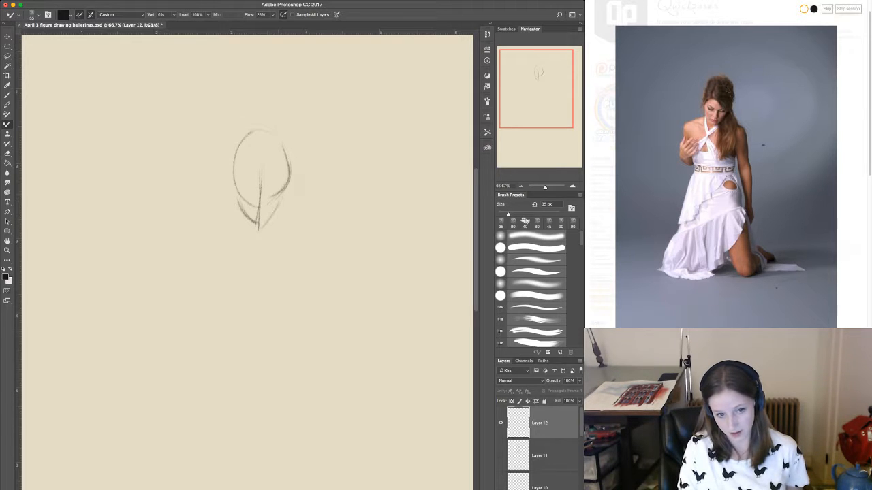
mouse_move(286, 196)
left_mouse_down()
mouse_move(262, 225)
mouse_move(283, 202)
left_mouse_up()
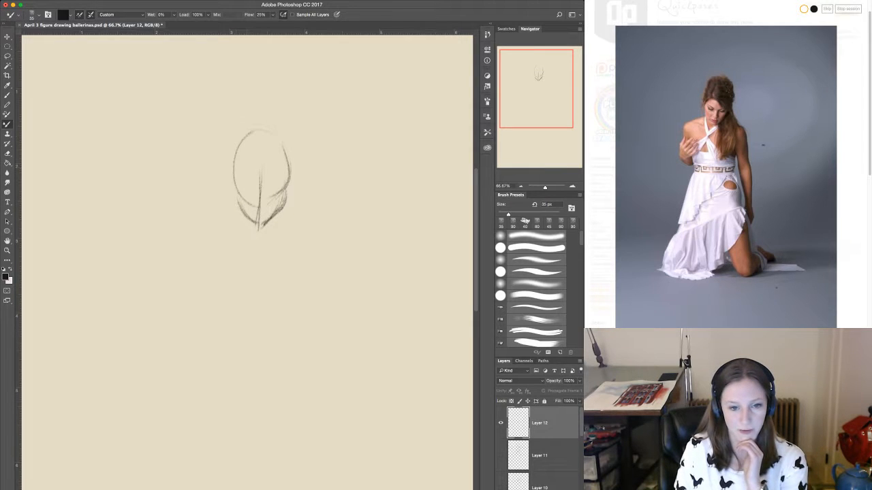
Draw the kneeling woman's hairline and hair outline, with the long hair falling over one shoulder.
left_click_drag(259, 166, 276, 191)
mouse_move(252, 161)
left_mouse_down()
mouse_move(293, 164)
mouse_move(289, 187)
left_mouse_up()
mouse_move(255, 132)
left_mouse_down()
mouse_move(282, 136)
mouse_move(228, 165)
mouse_move(233, 195)
left_mouse_up()
left_click_drag(243, 160, 234, 186)
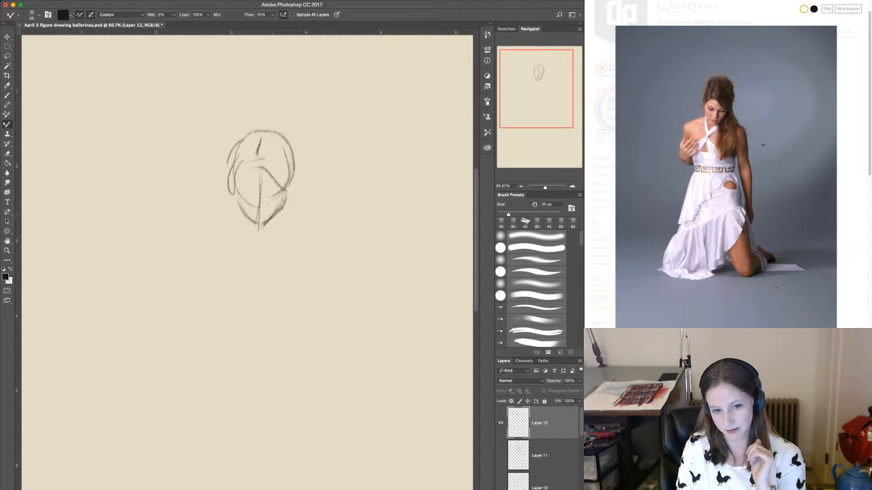
left_click_drag(278, 234, 280, 286)
left_click_drag(286, 255, 288, 292)
mouse_move(290, 193)
left_mouse_down()
mouse_move(305, 227)
mouse_move(299, 267)
left_mouse_up()
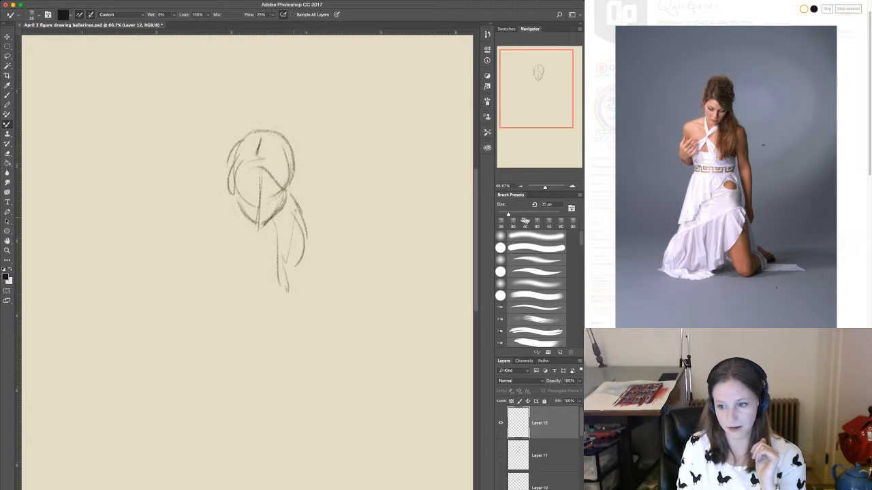
Block in the kneeling woman's torso with a centre line, the chest side, both waistband lines and the curve of the hip.
mouse_move(261, 230)
left_mouse_down()
mouse_move(257, 278)
mouse_move(234, 263)
mouse_move(226, 297)
left_mouse_up()
mouse_move(231, 251)
left_mouse_down()
mouse_move(219, 300)
mouse_move(295, 294)
left_mouse_up()
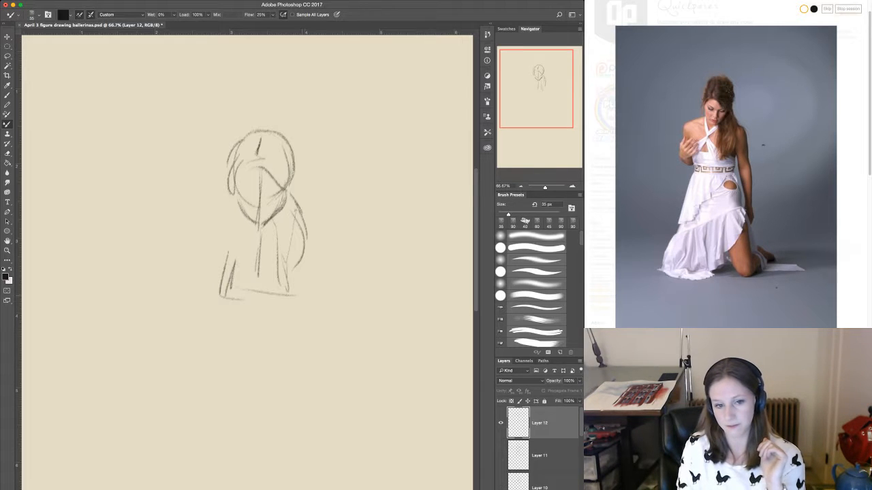
left_click_drag(227, 325, 298, 324)
left_click_drag(220, 298, 247, 352)
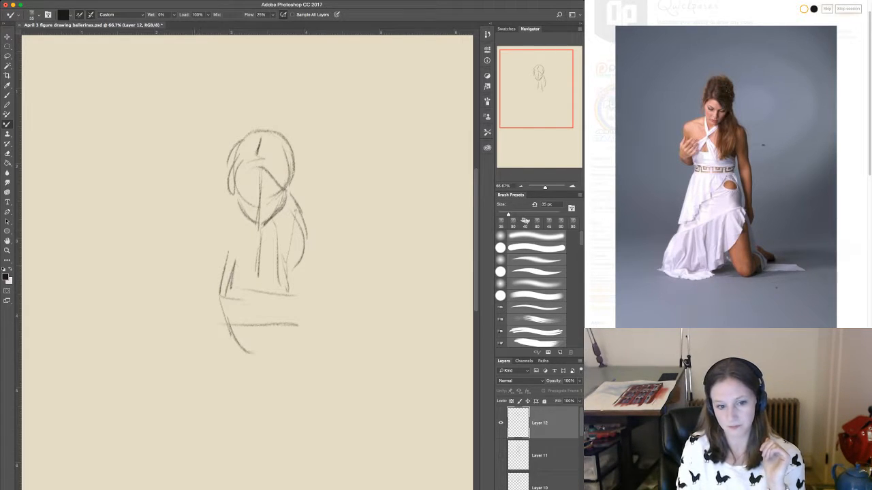
Draw the kneeling woman's bare shoulder and the bent arm with its hand raised to the chest.
left_click_drag(264, 222, 201, 230)
left_click_drag(227, 236, 199, 277)
left_click_drag(199, 276, 219, 291)
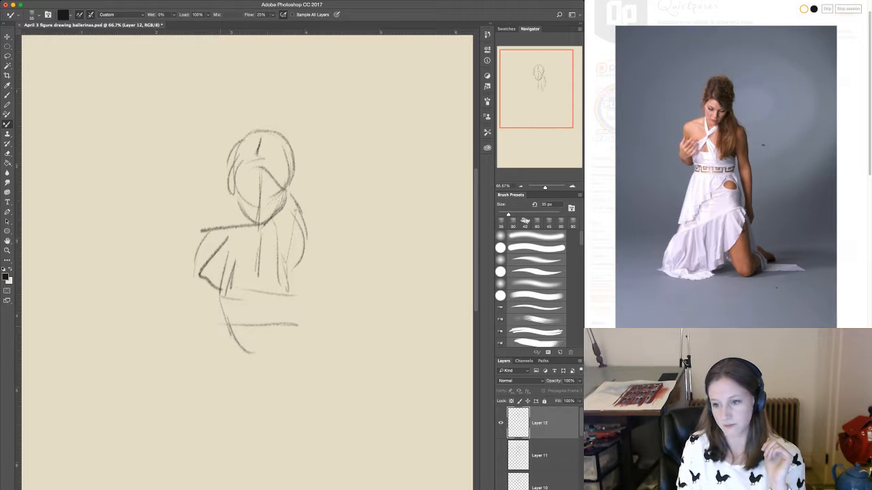
left_click_drag(244, 250, 196, 299)
mouse_move(197, 300)
left_mouse_down()
mouse_move(229, 338)
mouse_move(227, 312)
left_mouse_up()
Draw the kneeling woman's other shoulder and the long arm hanging straight down beside the torso.
mouse_move(286, 239)
left_mouse_down()
mouse_move(304, 244)
mouse_move(297, 229)
mouse_move(314, 237)
left_mouse_up()
mouse_move(299, 224)
left_mouse_down()
mouse_move(319, 263)
mouse_move(332, 428)
left_mouse_up()
left_click_drag(300, 257, 315, 435)
mouse_move(304, 305)
left_mouse_down()
mouse_move(287, 353)
mouse_move(304, 429)
left_mouse_up()
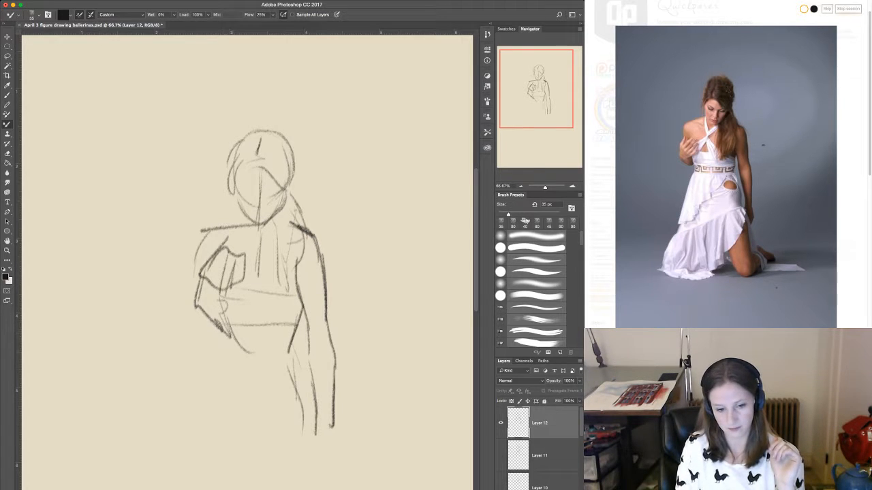
Sketch the kneeling woman's draped overskirt with its ruffled edge and folds, and start the lower skirt's outline.
left_click_drag(234, 334, 218, 442)
mouse_move(233, 335)
left_mouse_down()
mouse_move(220, 376)
mouse_move(249, 428)
mouse_move(291, 349)
left_mouse_up()
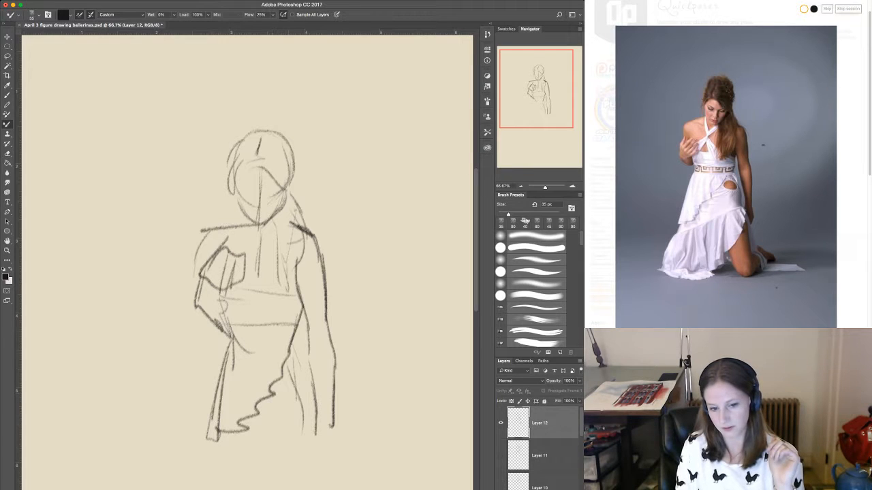
left_click_drag(203, 450, 190, 489)
left_click_drag(300, 395, 309, 423)
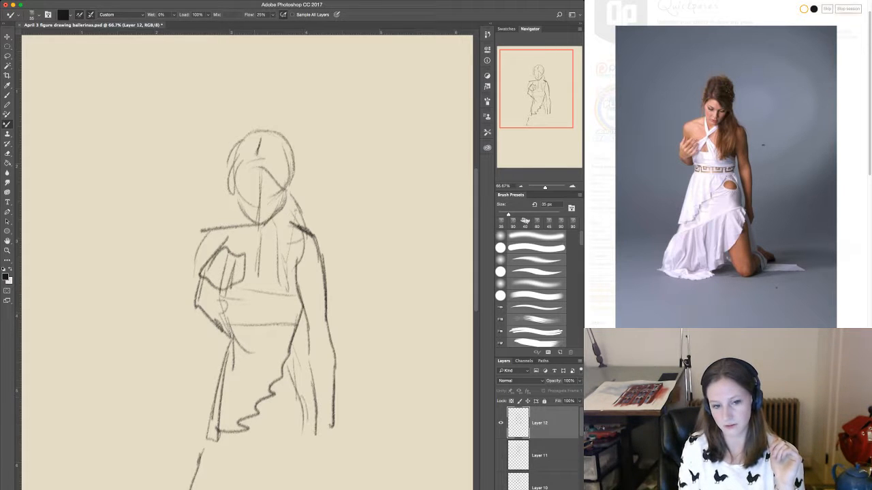
left_click_drag(256, 361, 257, 392)
left_click_drag(243, 353, 229, 398)
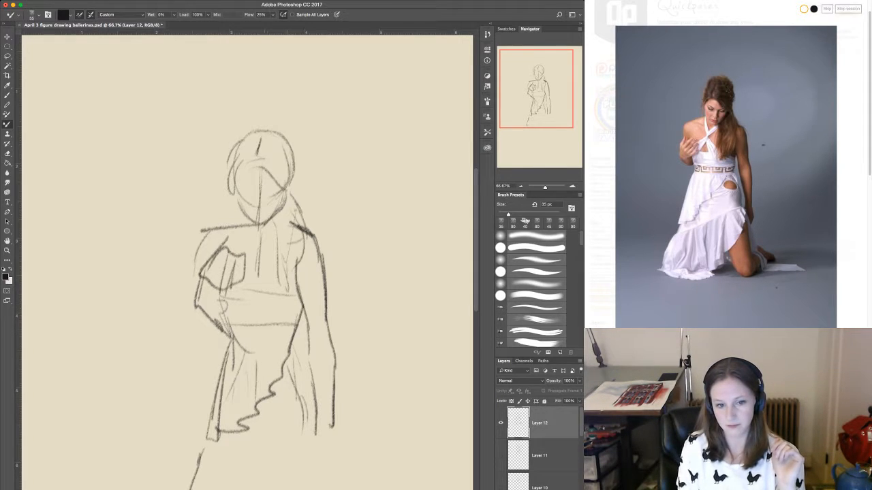
Add the crossed halter straps over the kneeling woman's chest and mark the lowered eyes.
mouse_move(249, 224)
left_mouse_down()
mouse_move(271, 290)
mouse_move(262, 261)
left_mouse_up()
left_click_drag(277, 226, 242, 287)
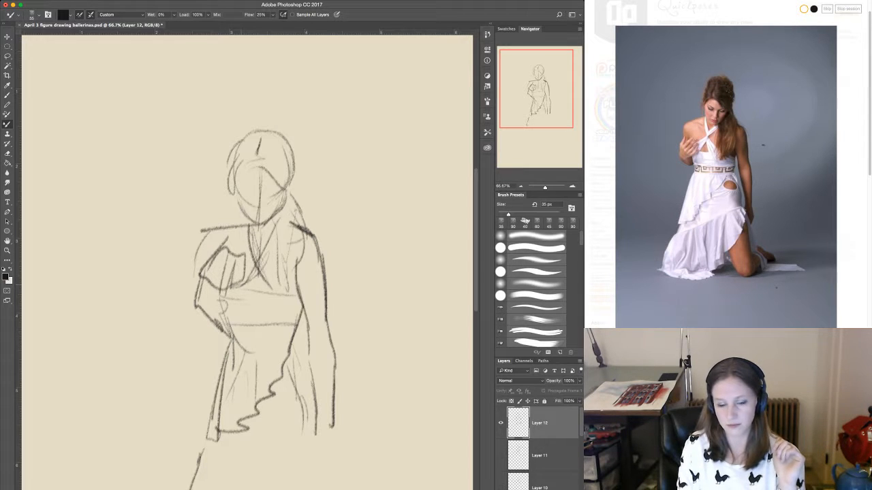
left_click_drag(269, 257, 253, 278)
left_click_drag(260, 261, 272, 286)
mouse_move(244, 189)
left_mouse_down()
mouse_move(275, 191)
mouse_move(252, 197)
left_mouse_up()
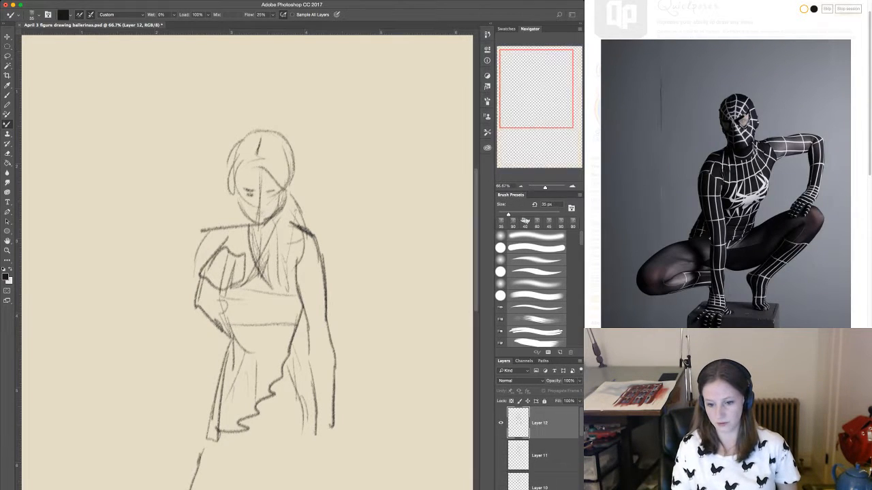
Hide the kneeling sketch and, on a new layer, block in the crouching Spider-Man's head, shoulders, raised upper arm and torso side.
left_click(500, 423)
key("super+shift+alt+n")
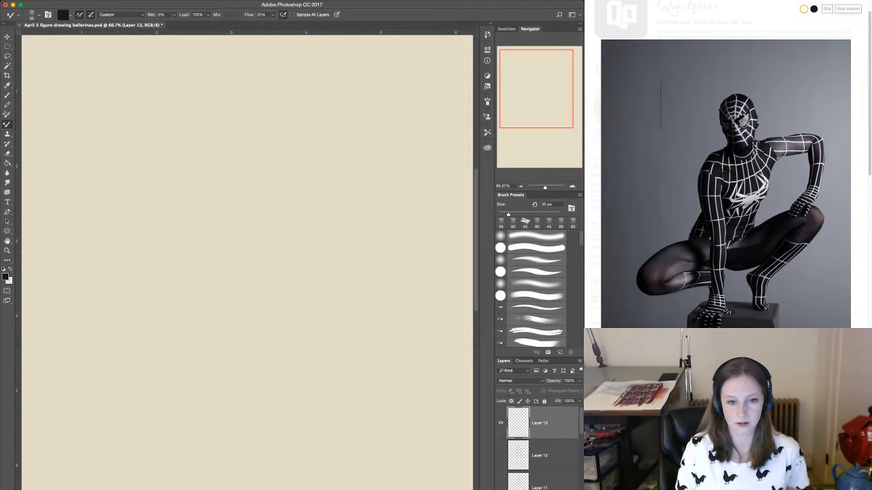
mouse_move(238, 128)
left_mouse_down()
mouse_move(290, 159)
mouse_move(230, 163)
mouse_move(237, 182)
mouse_move(286, 222)
mouse_move(283, 206)
mouse_move(319, 186)
left_mouse_up()
mouse_move(281, 208)
left_mouse_down()
mouse_move(225, 236)
mouse_move(235, 247)
left_mouse_up()
mouse_move(315, 192)
left_mouse_down()
mouse_move(303, 214)
mouse_move(332, 211)
left_mouse_up()
mouse_move(310, 188)
left_mouse_down()
mouse_move(376, 180)
mouse_move(320, 225)
left_mouse_up()
mouse_move(371, 217)
left_mouse_down()
mouse_move(317, 224)
mouse_move(389, 192)
mouse_move(332, 220)
mouse_move(307, 293)
mouse_move(273, 301)
mouse_move(304, 365)
left_mouse_up()
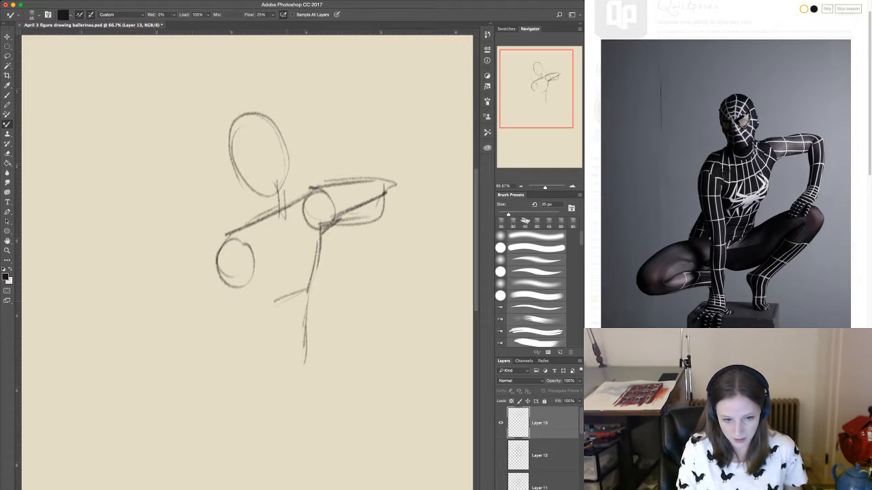
Draw the crouching figure's supporting arm straight down from the shoulder circle, with a centre line and both outlines.
left_click_drag(234, 250, 238, 387)
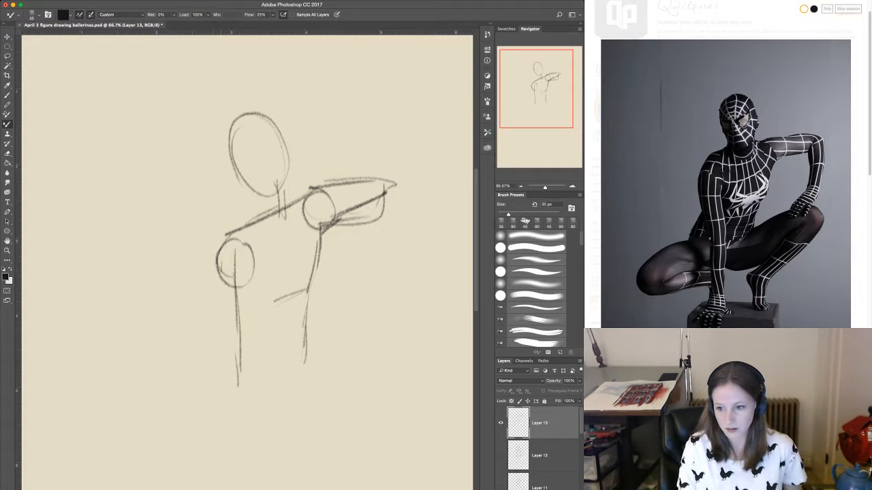
left_click_drag(221, 271, 230, 367)
left_click_drag(253, 262, 245, 429)
left_click_drag(237, 387, 233, 453)
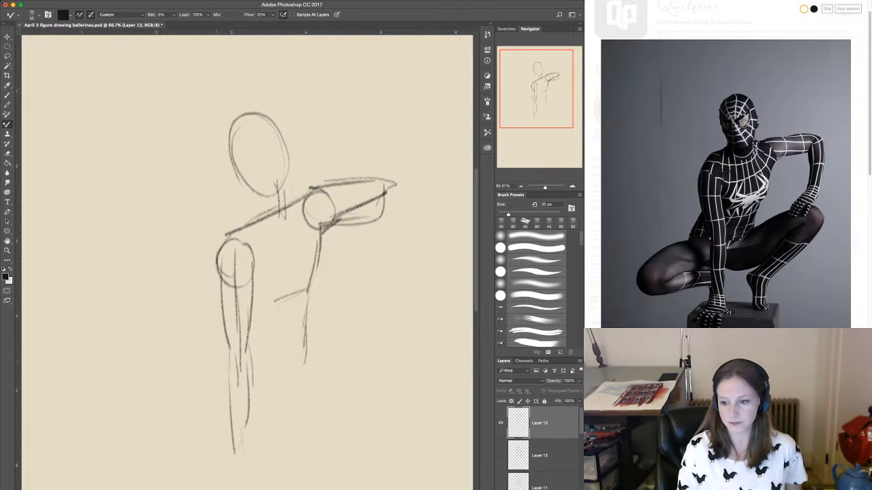
Draw the crouching figure's waist on both sides and the angled lines of the pelvis.
left_click_drag(228, 323, 203, 378)
left_click_drag(304, 302, 294, 353)
left_click_drag(290, 362, 271, 405)
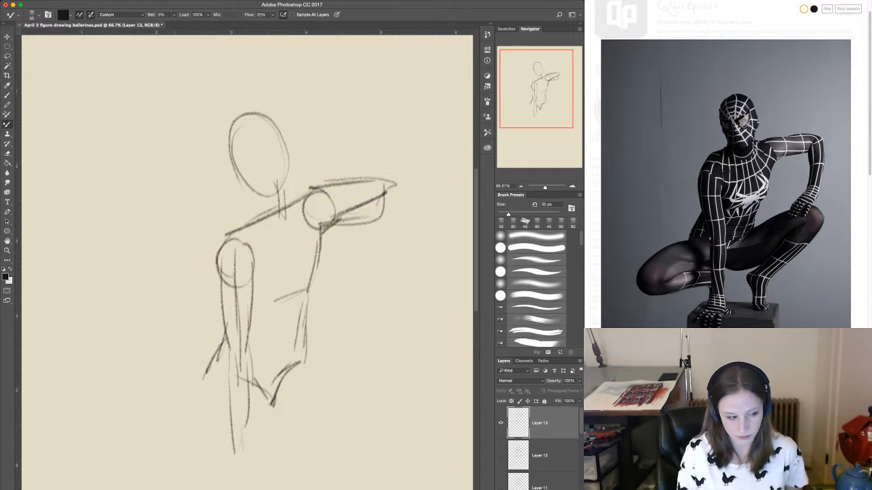
Sketch the crouching figure's folded leg beside the supporting arm, with the thigh, knee, calf and lower leg lines.
left_click_drag(195, 379, 117, 433)
mouse_move(105, 444)
left_mouse_down()
mouse_move(144, 460)
mouse_move(180, 447)
left_mouse_up()
mouse_move(245, 416)
left_mouse_down()
mouse_move(182, 443)
mouse_move(275, 406)
left_mouse_up()
mouse_move(131, 450)
left_mouse_down()
mouse_move(236, 413)
mouse_move(131, 450)
mouse_move(260, 432)
left_mouse_up()
left_click_drag(233, 445, 259, 443)
left_click_drag(257, 442, 256, 489)
left_click_drag(257, 413, 283, 424)
Sketch the crouching figure's other leg with the raised thigh, knee circle, shin and foot.
mouse_move(280, 395)
left_mouse_down()
mouse_move(348, 391)
mouse_move(439, 296)
left_mouse_up()
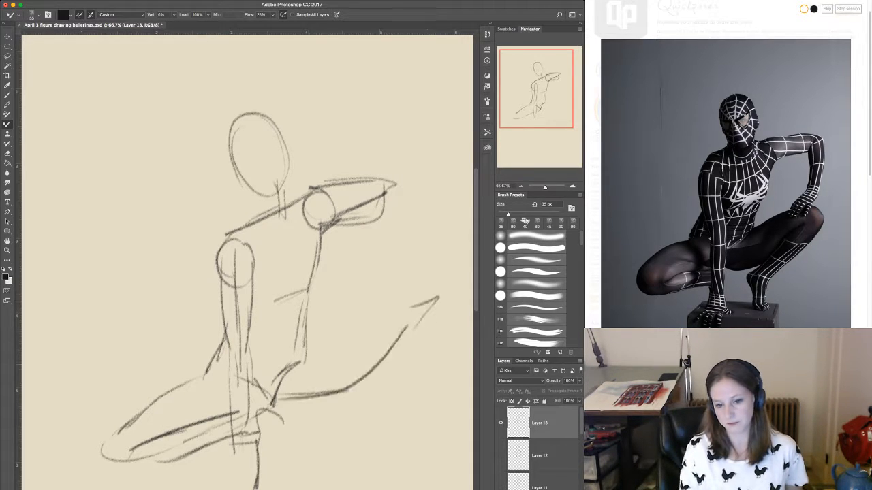
left_click_drag(385, 312, 282, 381)
left_click_drag(320, 355, 294, 380)
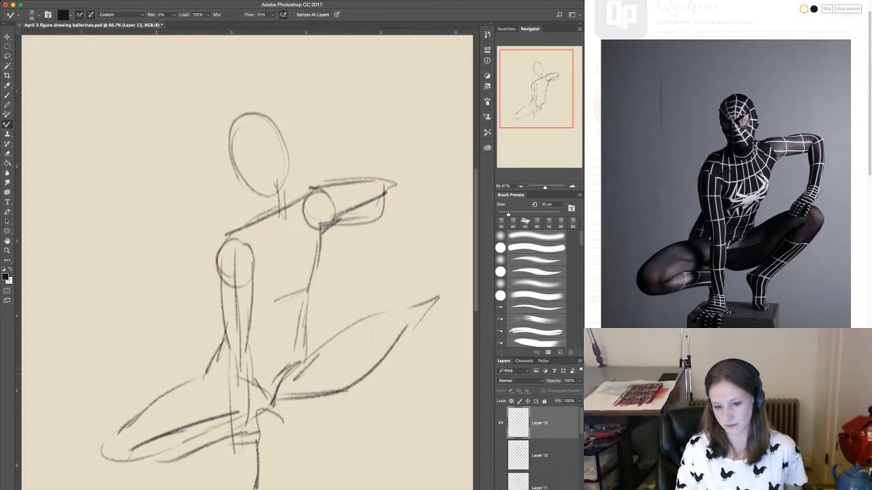
left_click_drag(280, 408, 436, 300)
left_click_drag(409, 310, 415, 335)
left_click_drag(446, 305, 387, 396)
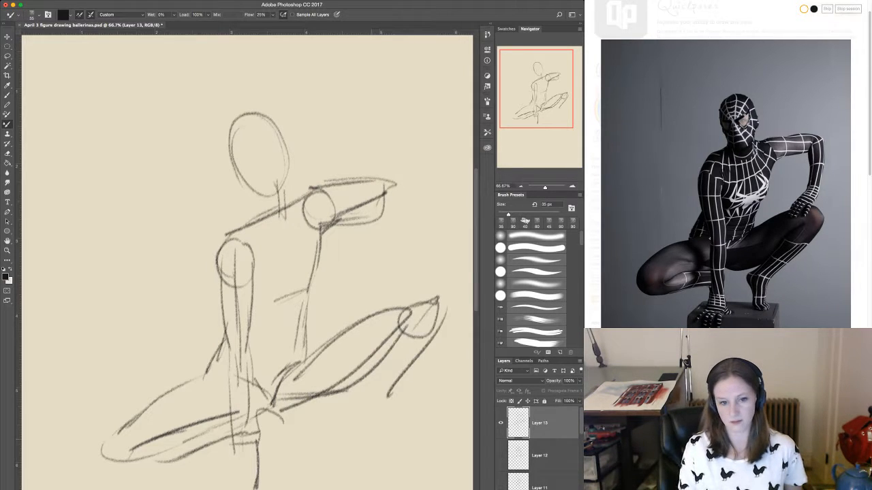
left_click_drag(424, 329, 344, 462)
mouse_move(361, 430)
left_mouse_down()
mouse_move(353, 468)
mouse_move(379, 464)
left_mouse_up()
Add the crouching figure's neck line and the angular mask eyes on the face.
left_click_drag(261, 198, 271, 222)
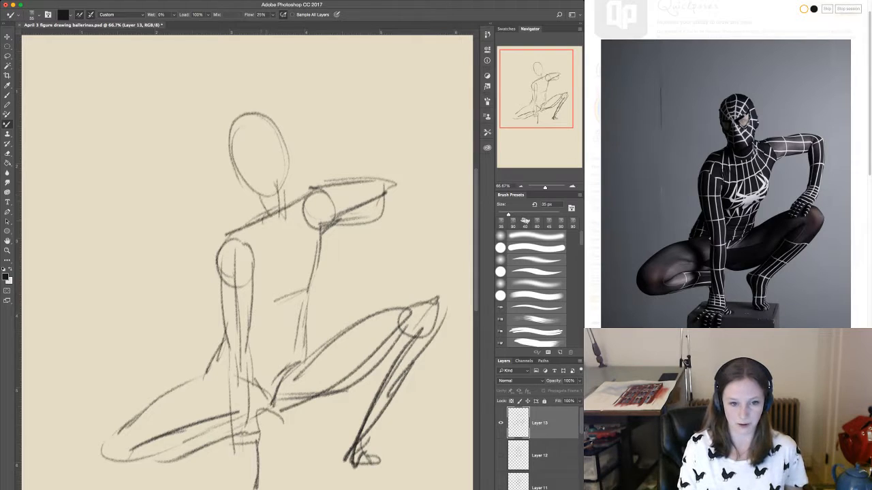
mouse_move(270, 146)
left_mouse_down()
mouse_move(248, 161)
mouse_move(266, 168)
mouse_move(244, 172)
mouse_move(256, 198)
mouse_move(284, 192)
left_mouse_up()
mouse_move(276, 128)
left_mouse_down()
mouse_move(290, 160)
mouse_move(285, 134)
left_mouse_up()
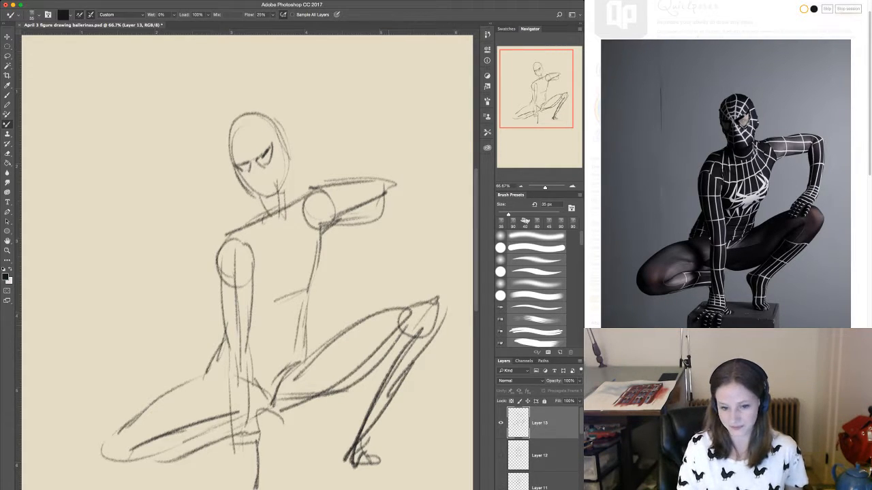
Reinforce the raised knee and shin of the crouching figure and the underside of the thigh.
left_click_drag(410, 318, 377, 383)
left_click_drag(402, 330, 349, 451)
mouse_move(398, 314)
left_mouse_down()
mouse_move(427, 337)
mouse_move(411, 369)
left_mouse_up()
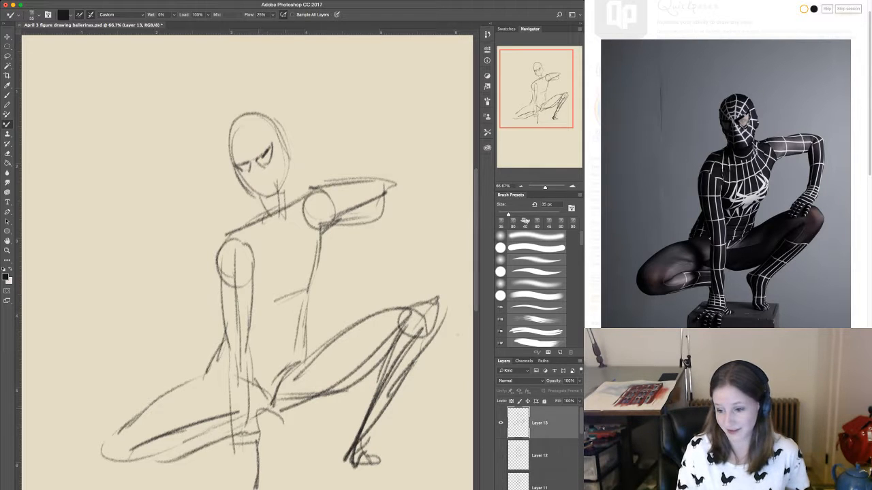
left_click_drag(250, 422, 352, 382)
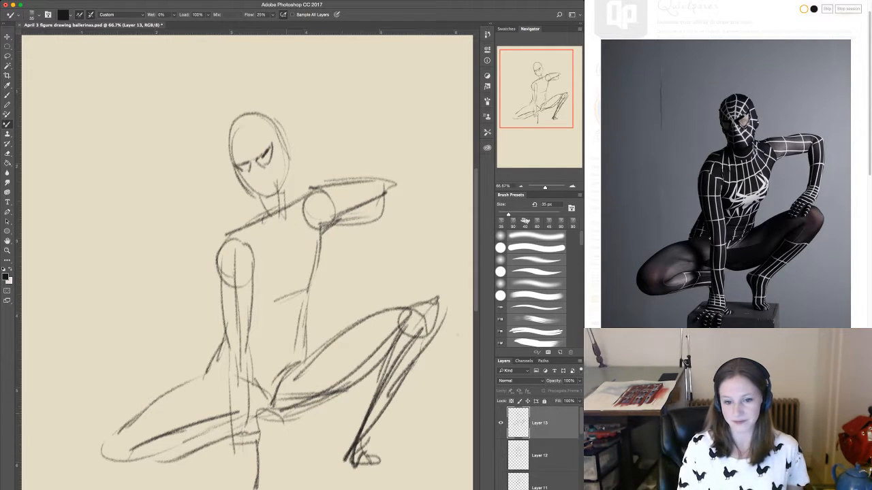
Draw the crouching figure's forearm and hand resting on the raised knee, and add the supporting hand.
left_click_drag(380, 303, 416, 301)
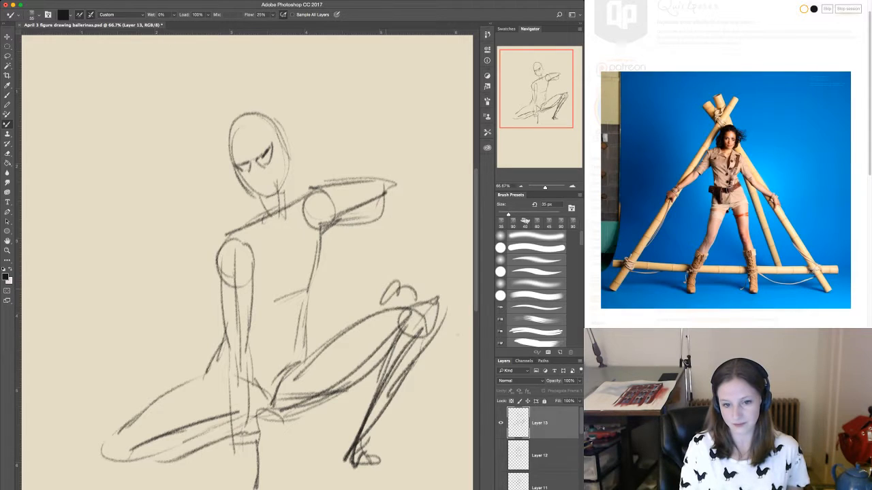
left_click_drag(397, 192, 413, 307)
left_click_drag(373, 210, 404, 287)
left_click_drag(381, 232, 397, 265)
left_click_drag(365, 219, 382, 233)
mouse_move(230, 445)
left_mouse_down()
mouse_move(240, 488)
mouse_move(255, 485)
left_mouse_up()
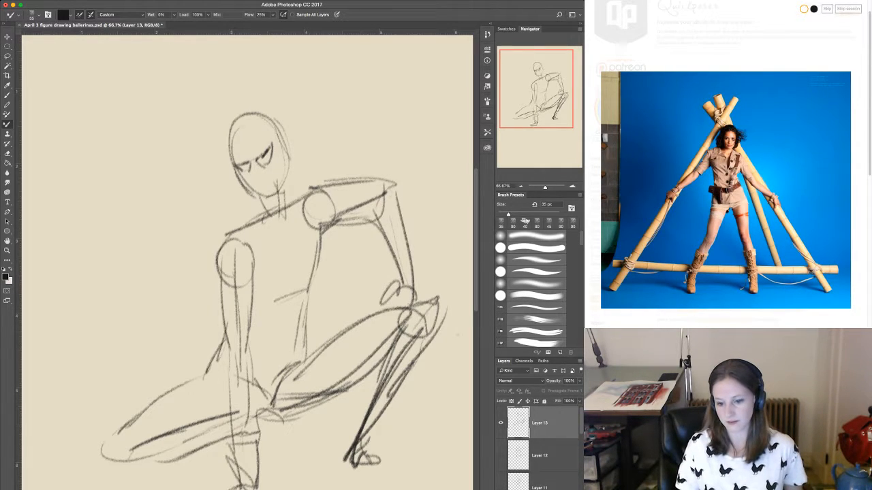
Hide the crouching figure's sketch and create a new layer group with a blank layer inside it.
left_click(501, 423)
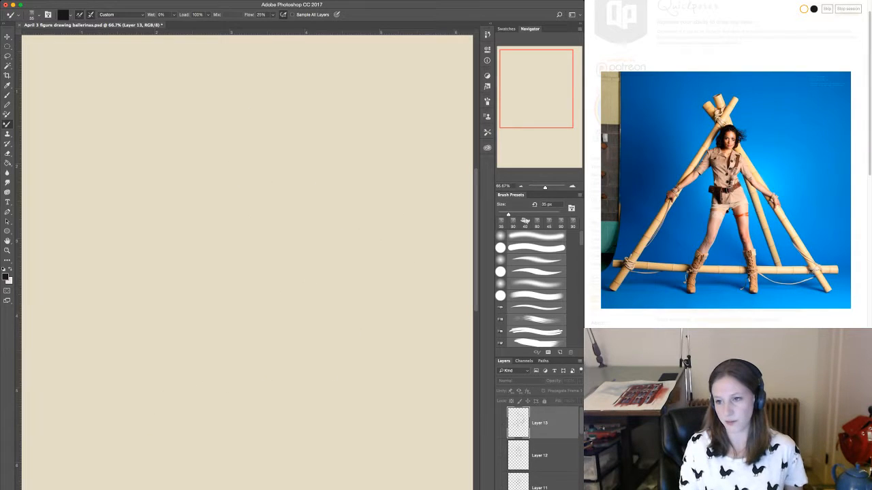
key("super+g")
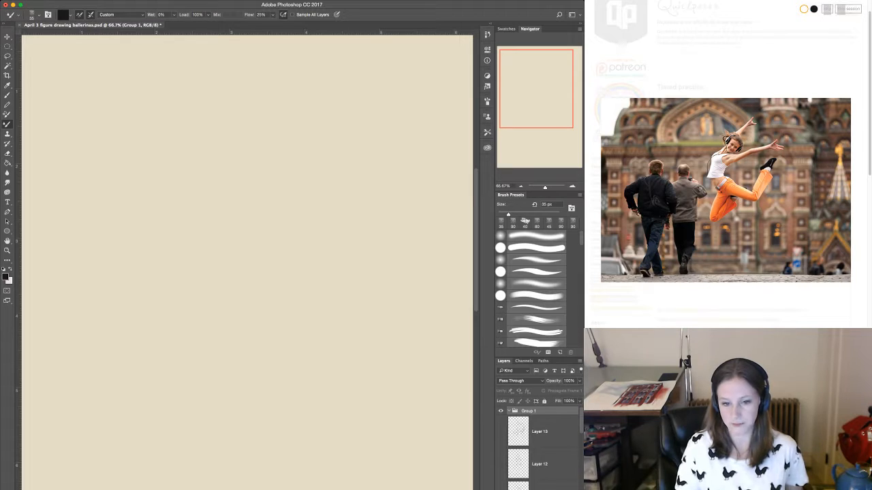
key("ctrl+alt+shift+n")
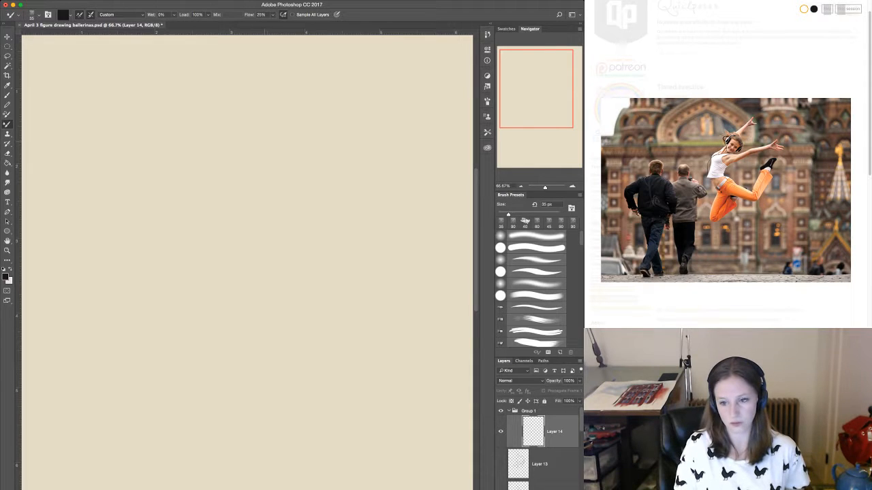
Rough in the leaping dancer's head circle, back line, bent front leg and curved ribcage.
mouse_move(281, 181)
left_mouse_down()
mouse_move(297, 146)
mouse_move(256, 158)
mouse_move(226, 233)
left_mouse_up()
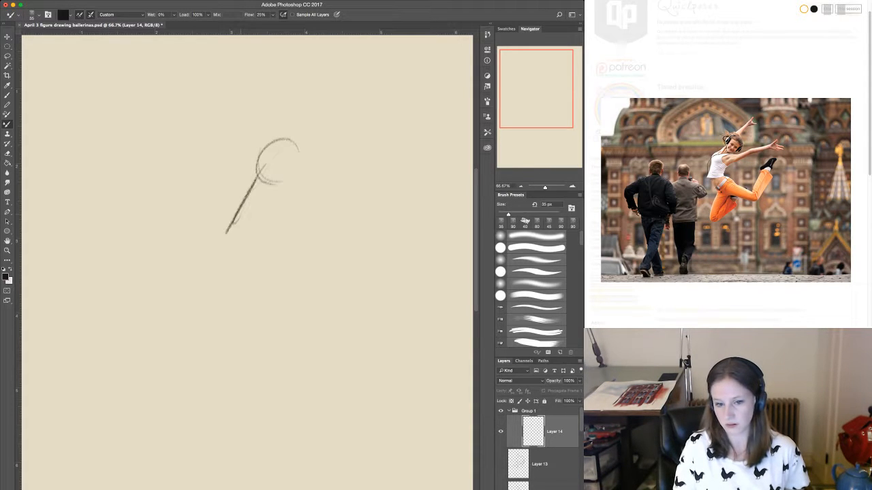
mouse_move(248, 191)
left_mouse_down()
mouse_move(302, 321)
mouse_move(378, 269)
left_mouse_up()
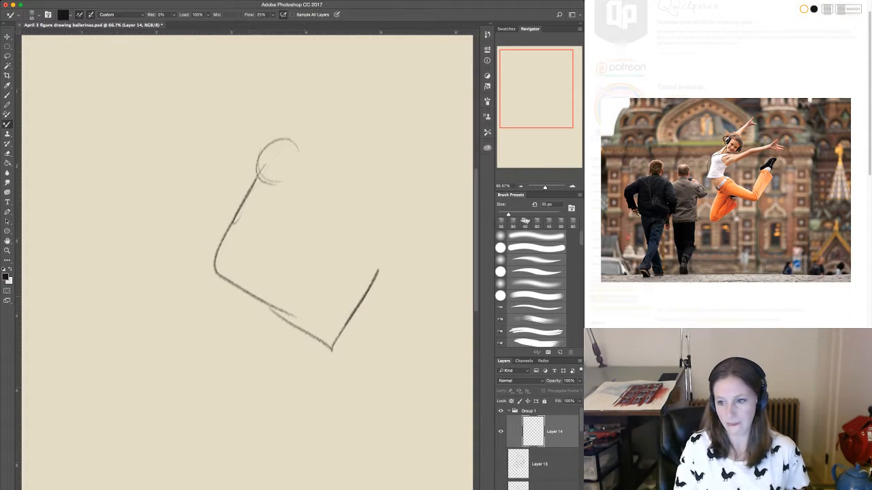
left_click_drag(235, 201, 256, 295)
mouse_move(252, 224)
left_mouse_down()
mouse_move(242, 278)
mouse_move(259, 312)
left_mouse_up()
left_click_drag(222, 219, 256, 221)
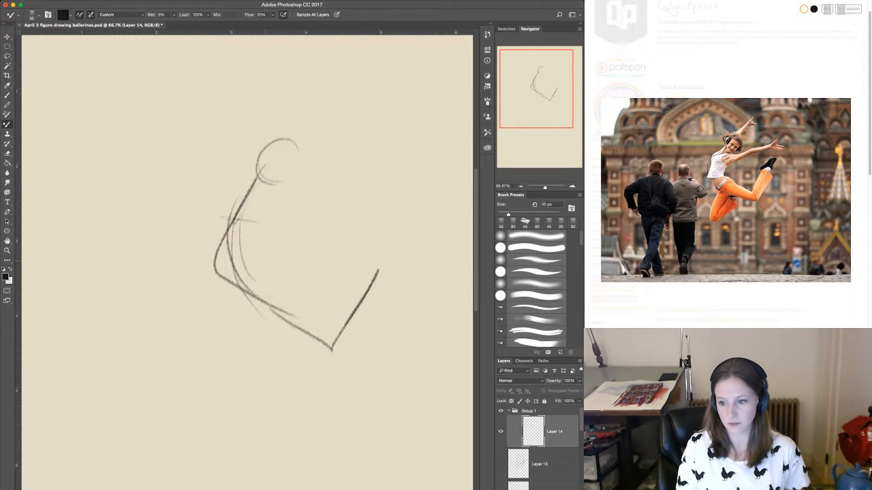
Sketch the leaping dancer's folded back leg, mark the front knee and extend the front shin into the foot.
mouse_move(259, 302)
left_mouse_down()
mouse_move(264, 333)
mouse_move(233, 370)
mouse_move(287, 333)
mouse_move(215, 408)
mouse_move(215, 392)
left_mouse_up()
left_click_drag(339, 312, 319, 338)
left_click_drag(321, 339, 336, 329)
left_click_drag(372, 278, 361, 294)
left_click_drag(383, 262, 391, 237)
left_click_drag(391, 216, 390, 254)
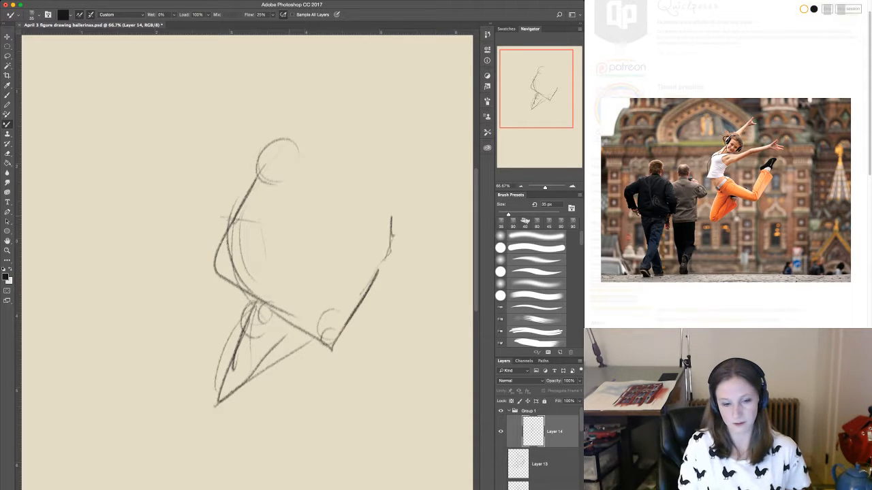
Draw the leaping dancer's shoulder line, the raised arm, and the outstretched arm with its spread hand.
mouse_move(225, 201)
left_mouse_down()
mouse_move(266, 211)
mouse_move(254, 203)
mouse_move(217, 219)
left_mouse_up()
left_click_drag(247, 175, 308, 66)
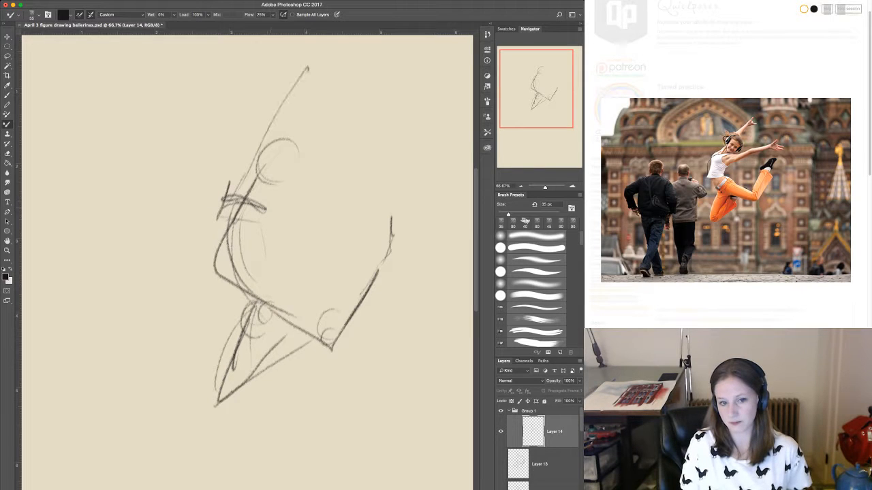
mouse_move(255, 215)
left_mouse_down()
mouse_move(372, 133)
mouse_move(374, 116)
mouse_move(355, 134)
left_mouse_up()
mouse_move(365, 135)
left_mouse_down()
mouse_move(405, 136)
mouse_move(392, 140)
left_mouse_up()
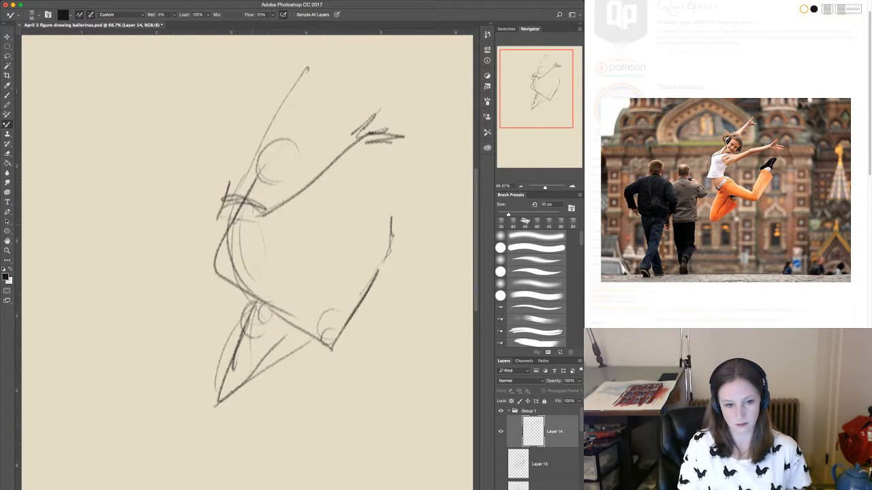
Outline the front of the leaping dancer's torso, the hip, and the thigh, knee and shin of the front leg.
left_click_drag(264, 209, 263, 280)
left_click_drag(277, 280, 311, 308)
mouse_move(286, 286)
left_mouse_down()
mouse_move(302, 298)
mouse_move(281, 341)
left_mouse_up()
mouse_move(289, 287)
left_mouse_down()
mouse_move(353, 363)
mouse_move(313, 349)
left_mouse_up()
mouse_move(332, 353)
left_mouse_down()
mouse_move(346, 355)
mouse_move(389, 257)
mouse_move(341, 365)
mouse_move(383, 262)
left_mouse_up()
left_click_drag(365, 317, 350, 341)
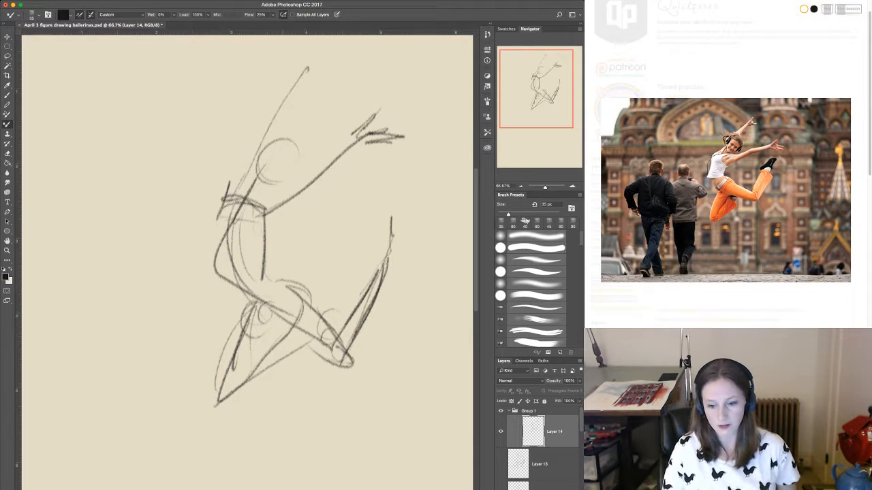
Darken the underside of the leaping dancer's front thigh and define the folded leg with its foot.
left_click_drag(266, 313, 347, 368)
left_click_drag(280, 337, 212, 407)
mouse_move(213, 407)
left_mouse_down()
mouse_move(260, 392)
mouse_move(305, 356)
left_mouse_up()
Build up the leaping dancer's ribcage, back contour, shirt hem and neck, close the head circle and thicken the raised forearm.
left_click_drag(246, 244, 235, 258)
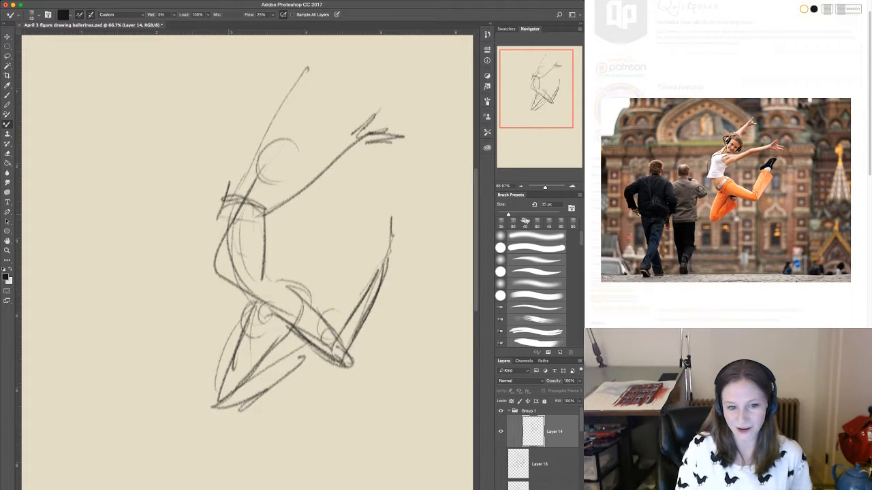
mouse_move(226, 211)
left_mouse_down()
mouse_move(209, 266)
mouse_move(260, 263)
left_mouse_up()
left_click_drag(266, 221, 247, 255)
mouse_move(225, 227)
left_mouse_down()
mouse_move(217, 239)
mouse_move(242, 261)
left_mouse_up()
left_click_drag(256, 176, 250, 201)
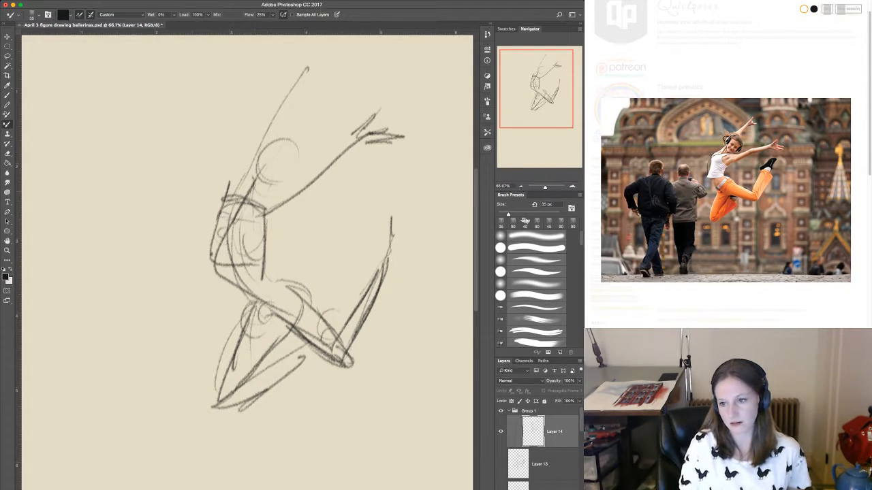
mouse_move(297, 149)
left_mouse_down()
mouse_move(276, 186)
mouse_move(296, 167)
left_mouse_up()
left_click_drag(291, 82, 254, 150)
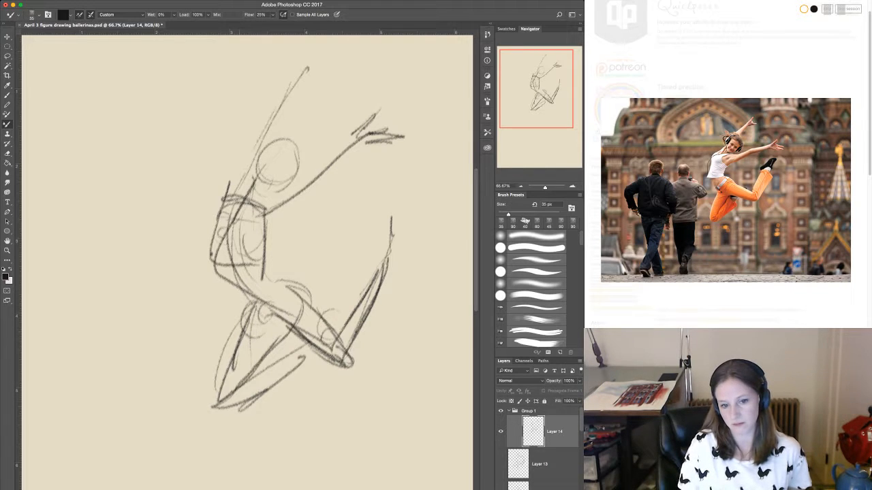
Add the leaping dancer's raised hand and front foot, and reinforce the hip, thigh and shin contours.
left_click_drag(304, 51, 294, 81)
left_click_drag(304, 55, 308, 77)
mouse_move(365, 214)
left_mouse_down()
mouse_move(382, 224)
mouse_move(380, 253)
left_mouse_up()
left_click_drag(374, 257, 361, 294)
mouse_move(283, 331)
left_mouse_down()
mouse_move(241, 399)
mouse_move(281, 342)
left_mouse_up()
mouse_move(255, 305)
left_mouse_down()
mouse_move(285, 329)
mouse_move(303, 321)
left_mouse_up()
mouse_move(275, 279)
left_mouse_down()
mouse_move(313, 291)
mouse_move(323, 312)
left_mouse_up()
left_click_drag(322, 313, 339, 337)
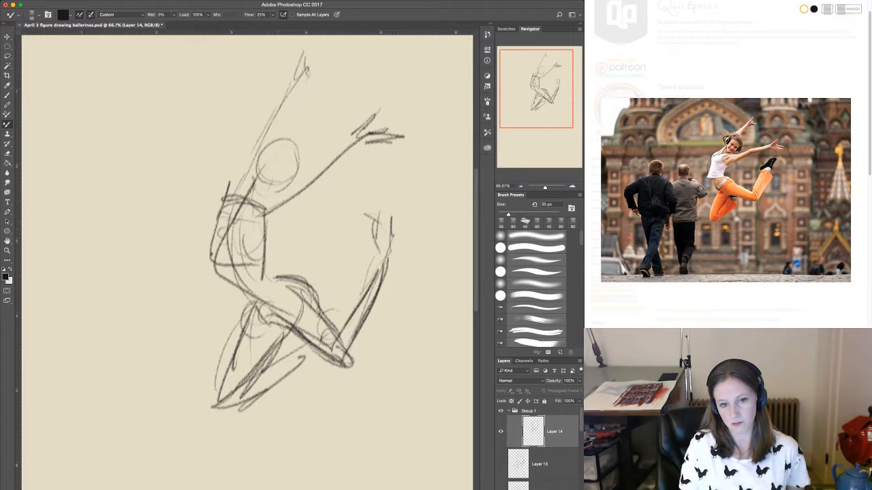
Thicken the leaping dancer's outstretched and raised arms by adding second contours down to the shoulders.
mouse_move(278, 218)
left_mouse_down()
mouse_move(263, 266)
mouse_move(329, 168)
left_mouse_up()
left_click_drag(308, 202, 369, 128)
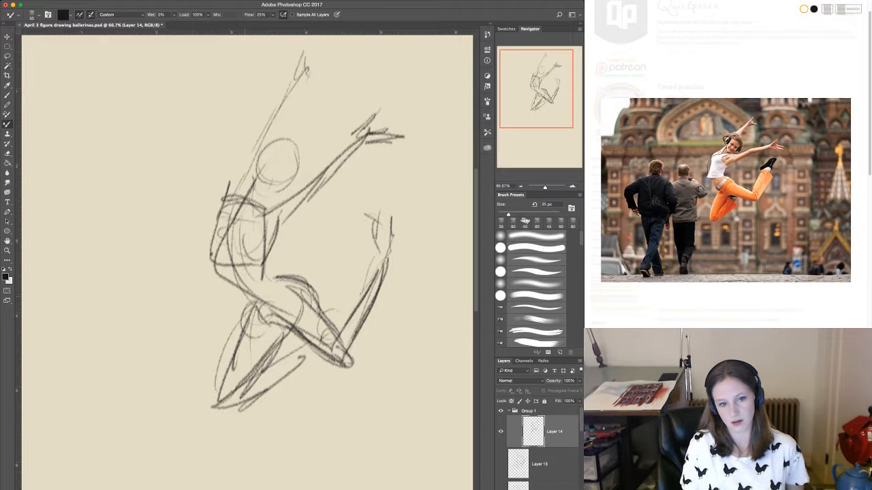
mouse_move(227, 207)
left_mouse_down()
mouse_move(263, 133)
mouse_move(225, 228)
left_mouse_up()
left_click_drag(230, 209, 273, 124)
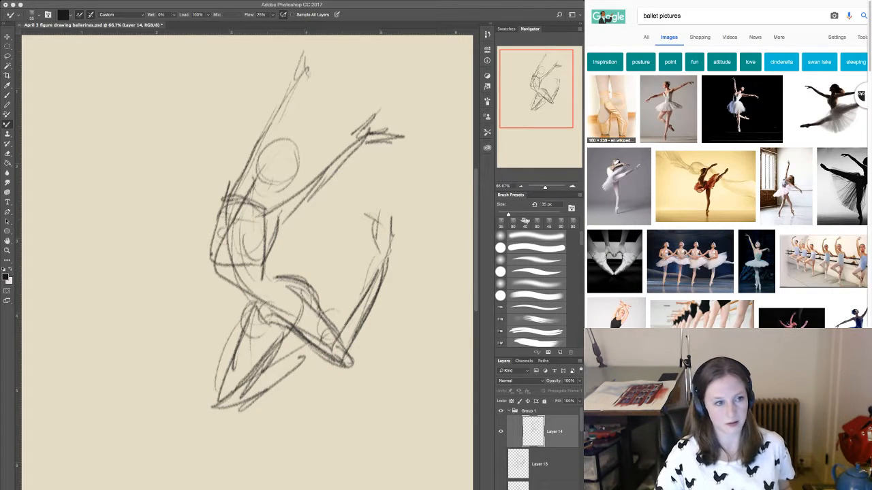
Switch to Photoshop, save the April 3 figure drawing ballerinas.psd file, and create a new blank document.
key("super+Tab")
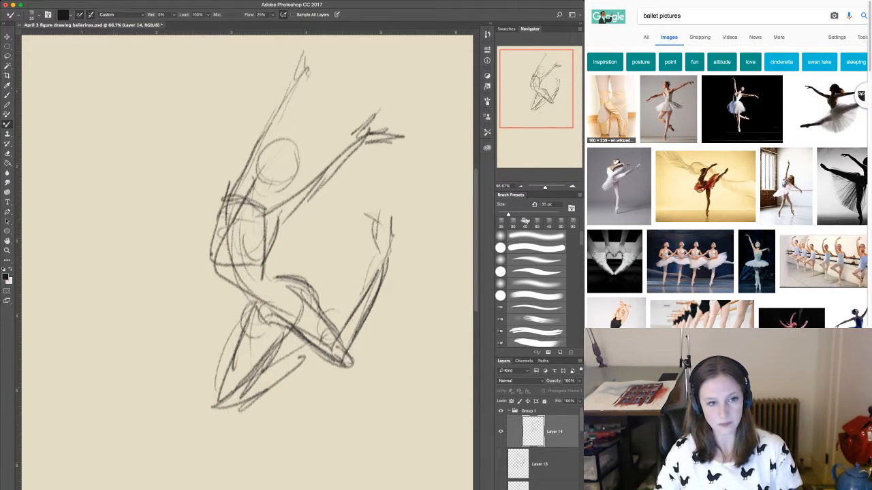
key("super+s")
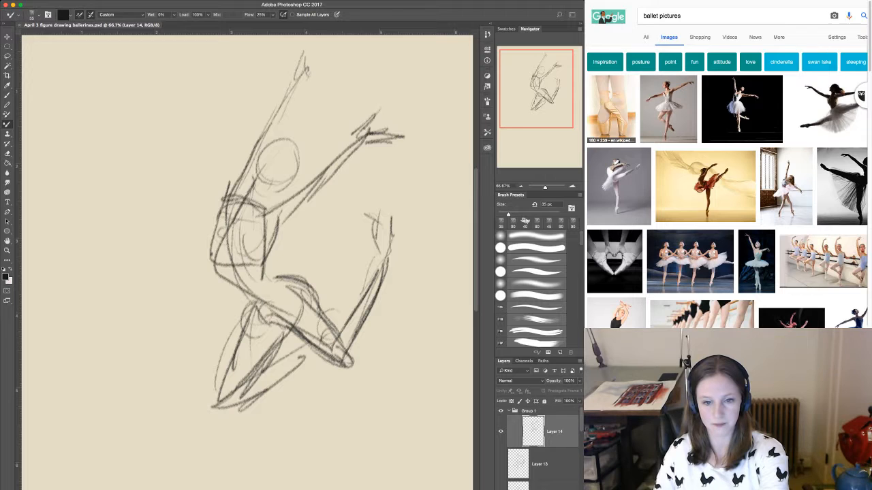
key("Return")
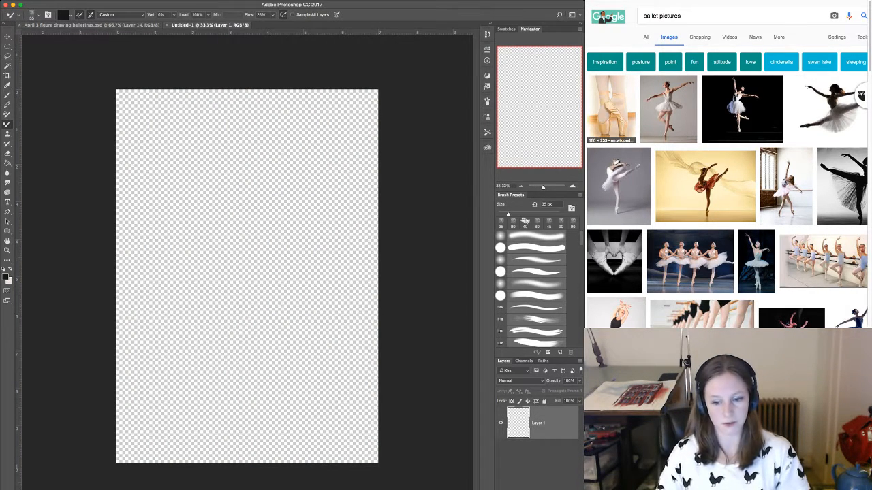
Return to the ballerinas drawing, hide the leaping dancer's layer and its group, and add a blank layer above the group.
key("ctrl+Tab")
key("super+comma")
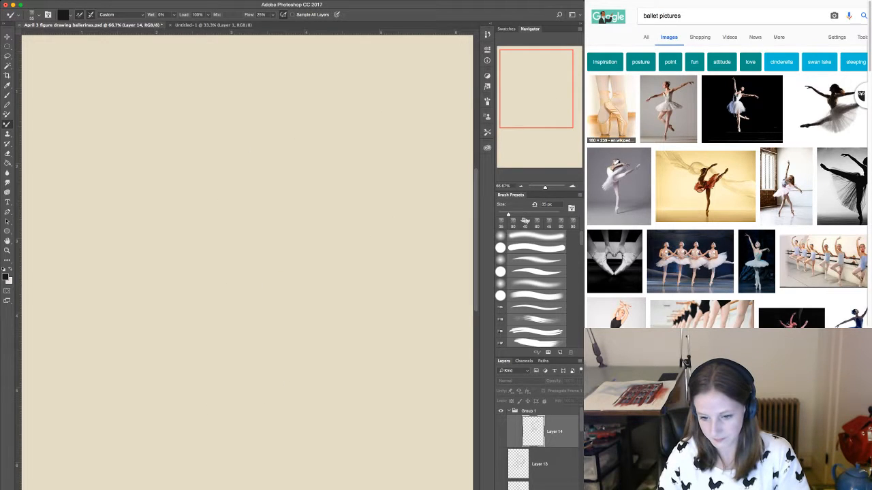
key("BackSpace")
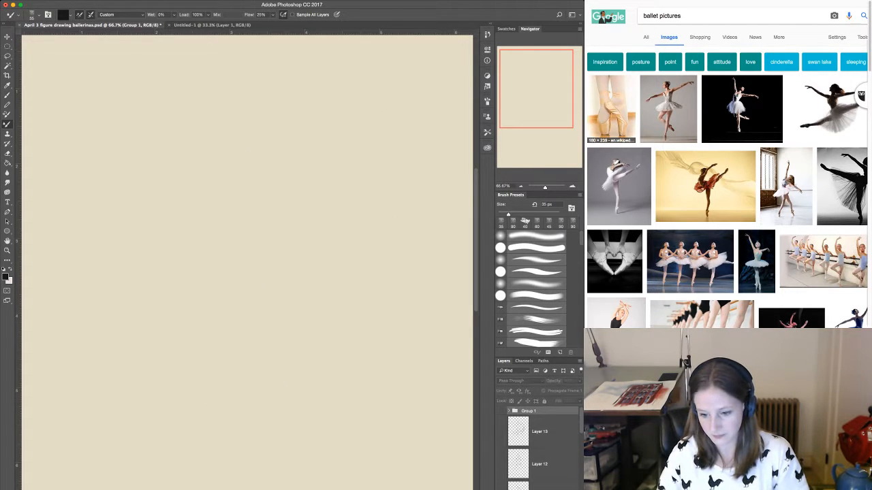
key("super+shift+alt+n")
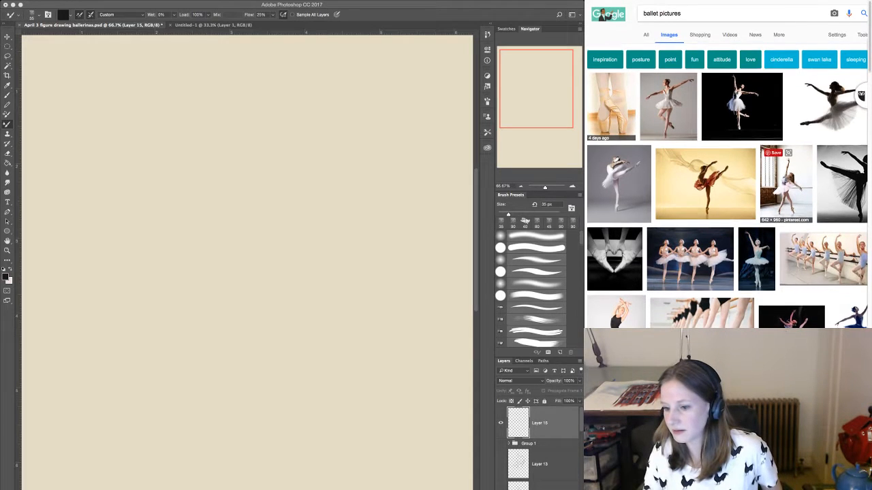
Browse the ballet picture results and select the black-and-white photo of a dancer in a dark tutu seen from behind.
scroll(818, 252, "down", 5)
scroll(824, 232, "down", 3)
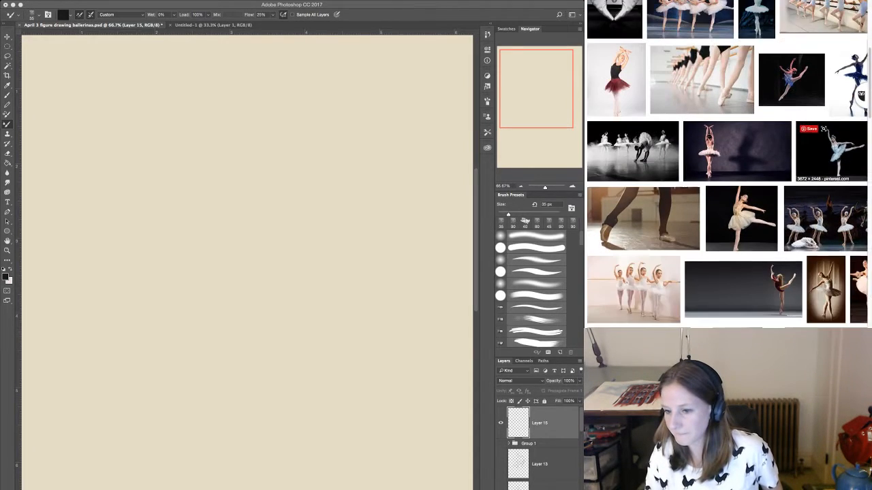
scroll(824, 225, "down", 3)
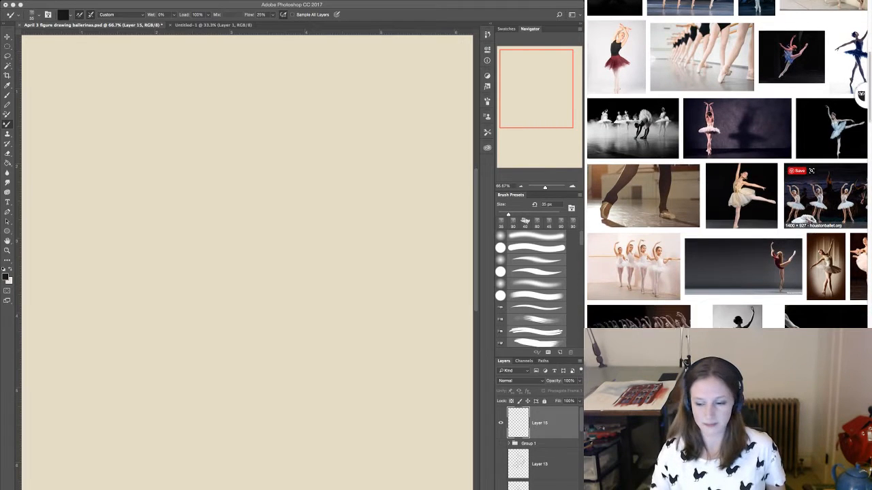
scroll(824, 225, "down", 1)
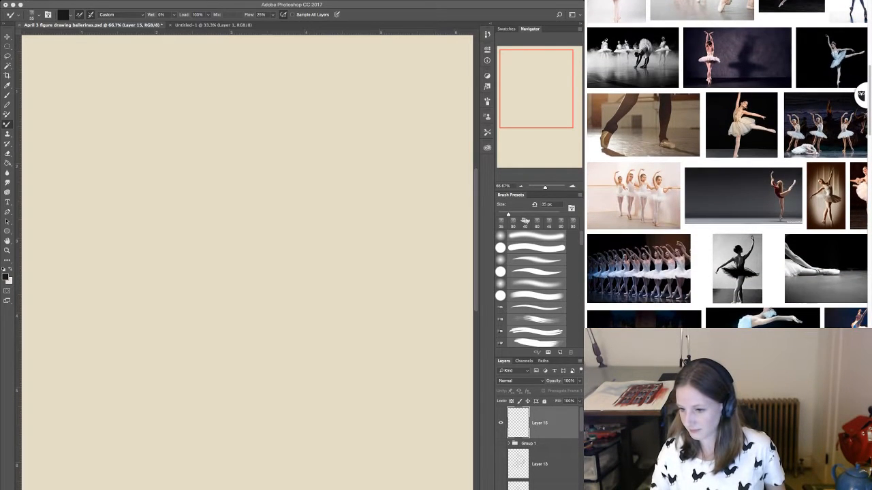
scroll(824, 225, "down", 2)
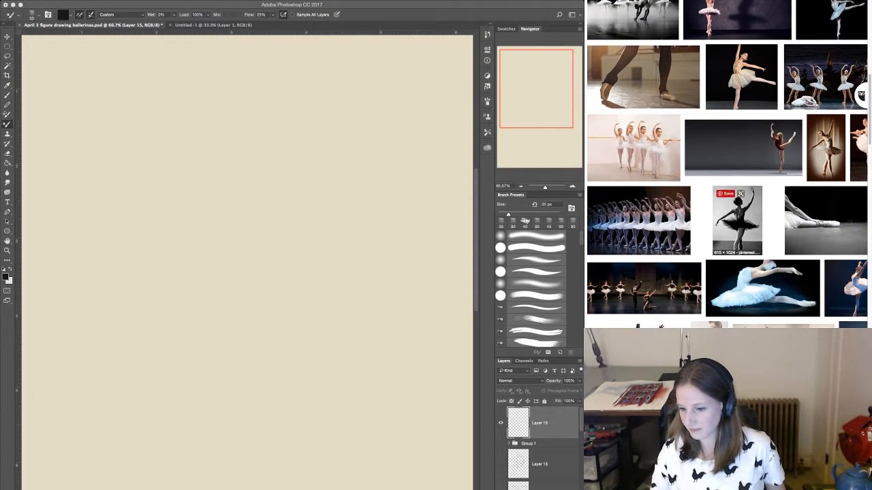
scroll(739, 198, "down", 1)
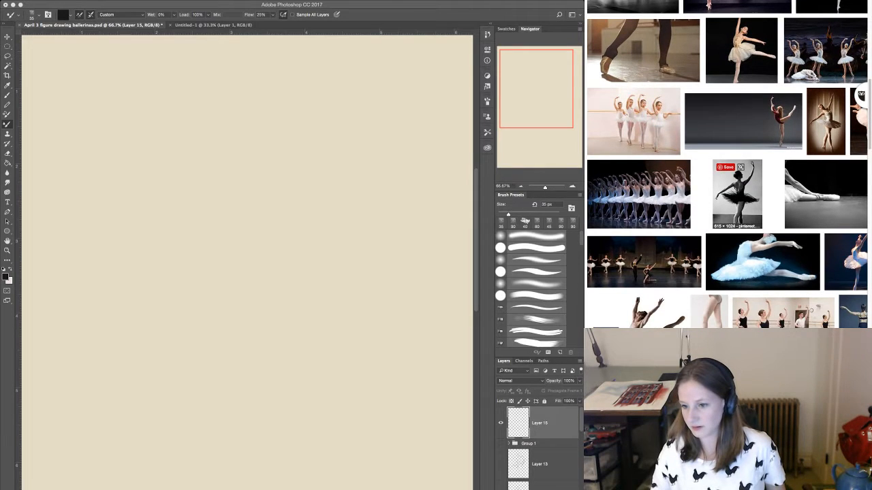
left_click(738, 197)
Open the selected ballerina photo at full size and shrink it until the whole dancer fits in view.
left_click(760, 226)
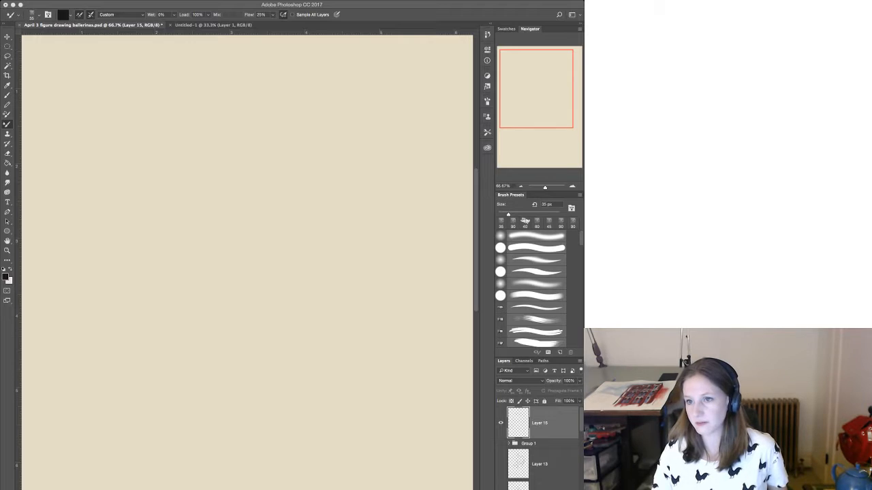
key("super+w")
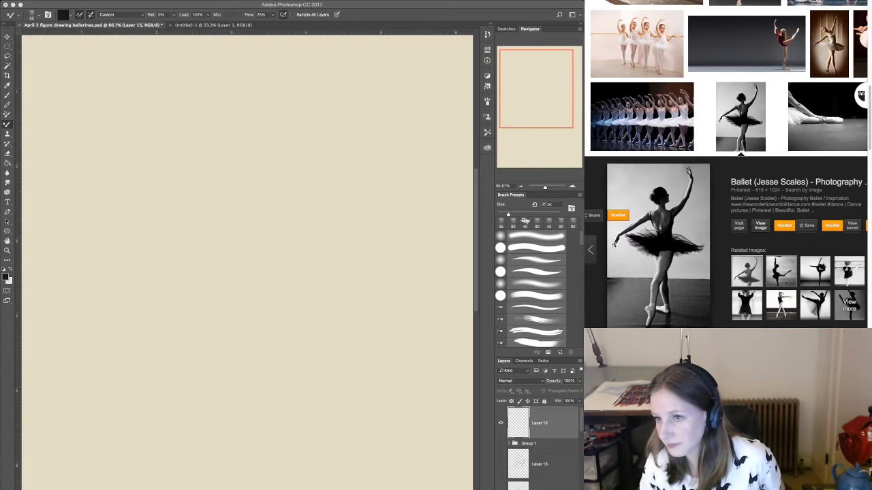
left_click(760, 227)
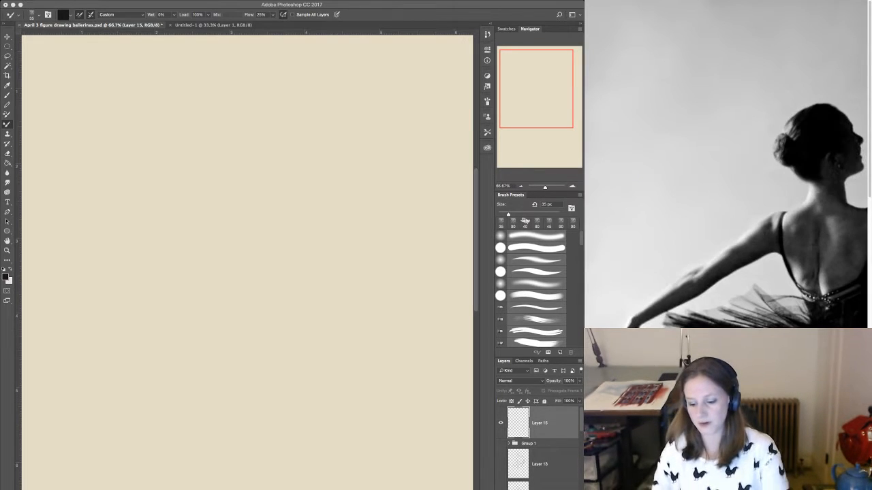
key("super+minus")
key("super+minus")
key("super+minus")
key("super+minus")
key("super+minus")
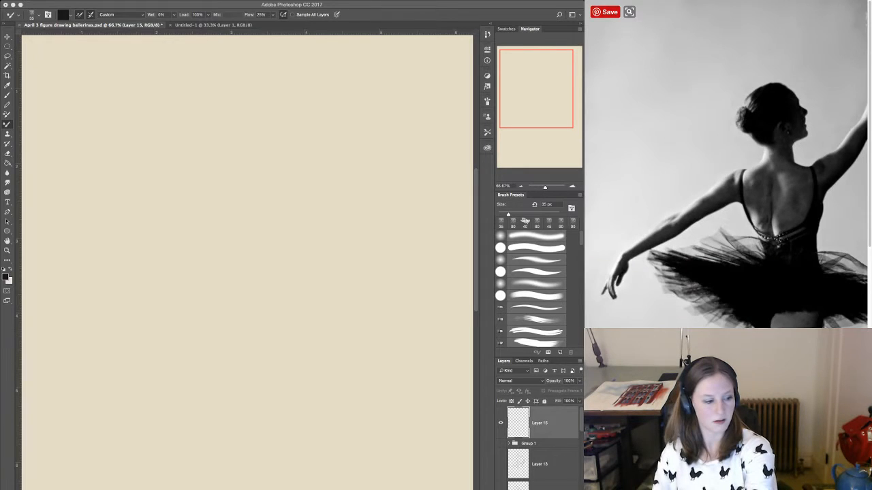
key("super+minus")
key("super+minus")
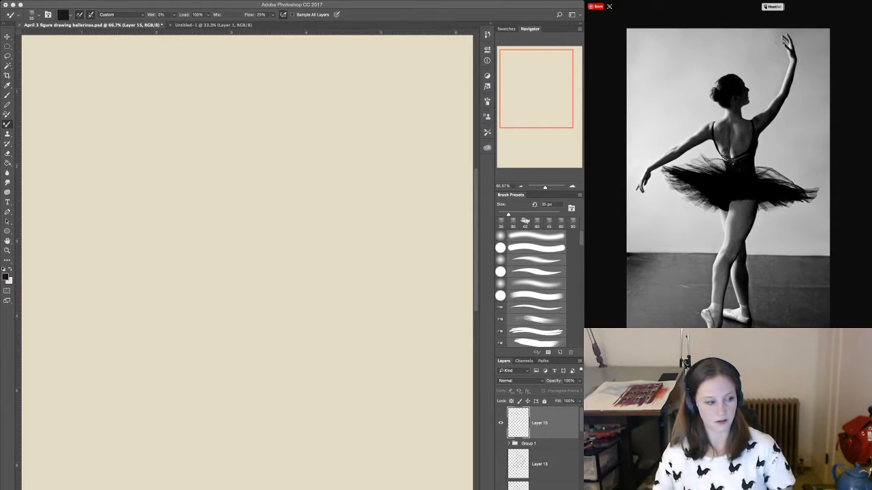
Switch to Photoshop and sketch the ballerina's head, with the crown, bun, face edge and jawline, on the blank layer.
key("super+Tab")
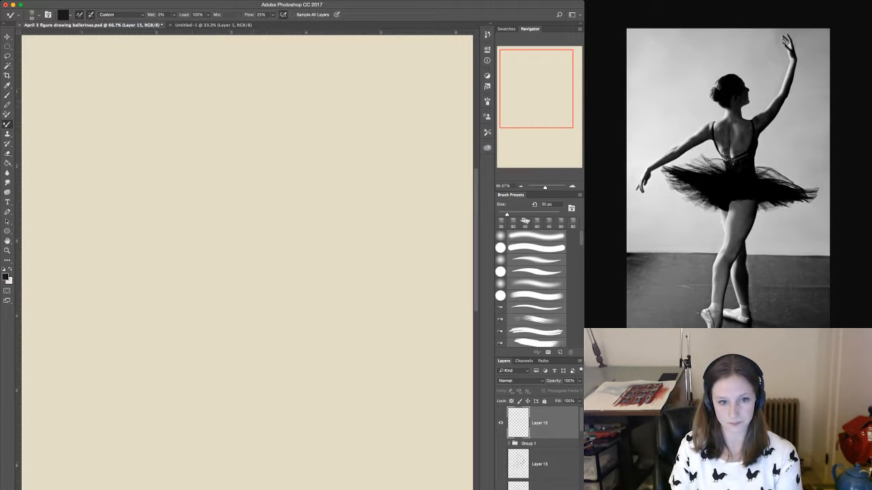
left_click_drag(269, 111, 240, 122)
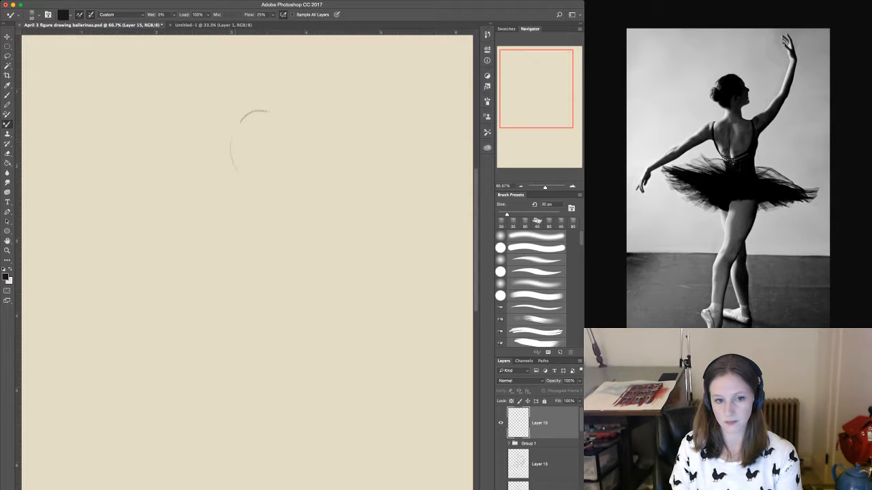
left_click_drag(221, 146, 235, 139)
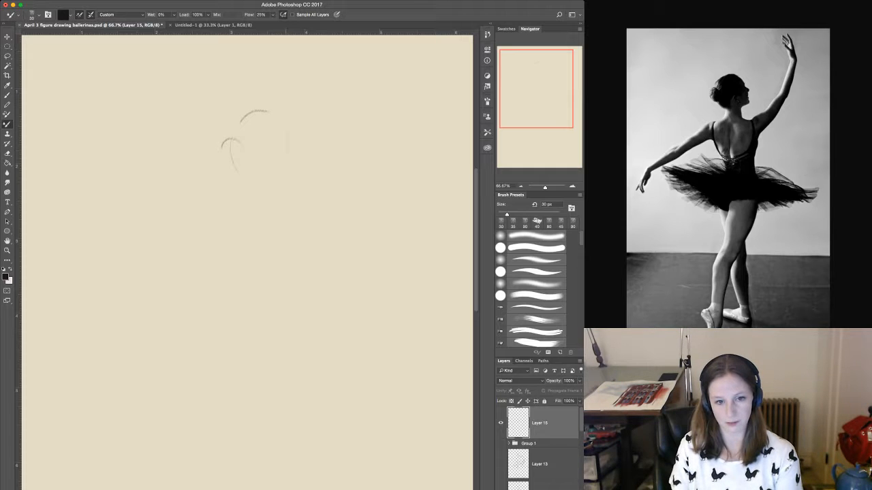
left_click_drag(283, 121, 293, 162)
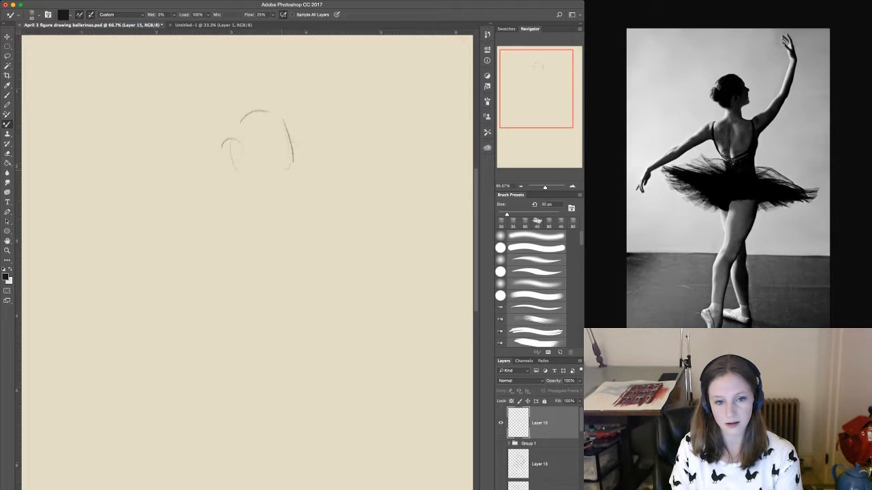
left_click_drag(290, 165, 277, 171)
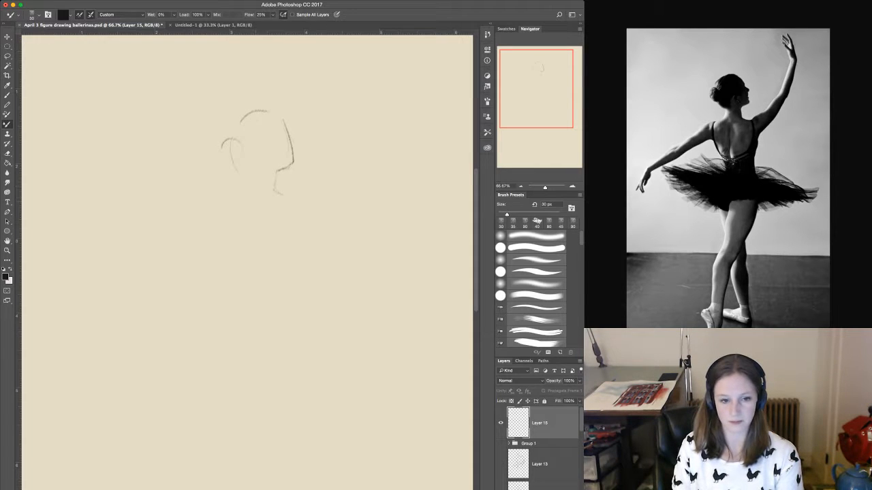
Sketch the curved gesture lines of the spine from the base of the head down to the lower back.
left_click_drag(255, 171, 254, 215)
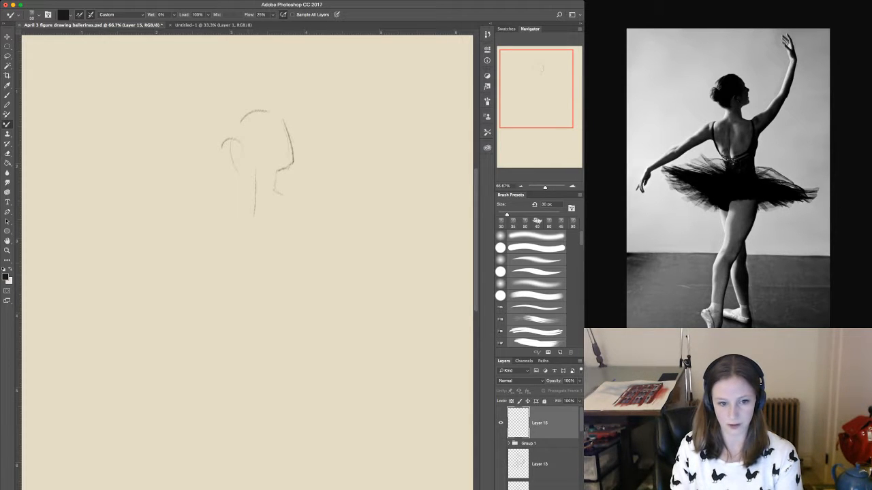
left_click_drag(250, 259, 247, 289)
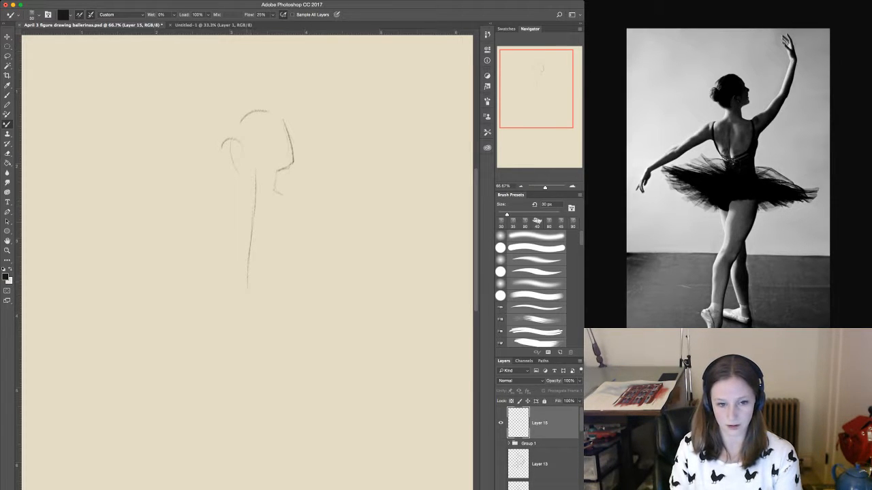
mouse_move(246, 198)
left_mouse_down()
mouse_move(247, 303)
mouse_move(259, 339)
left_mouse_up()
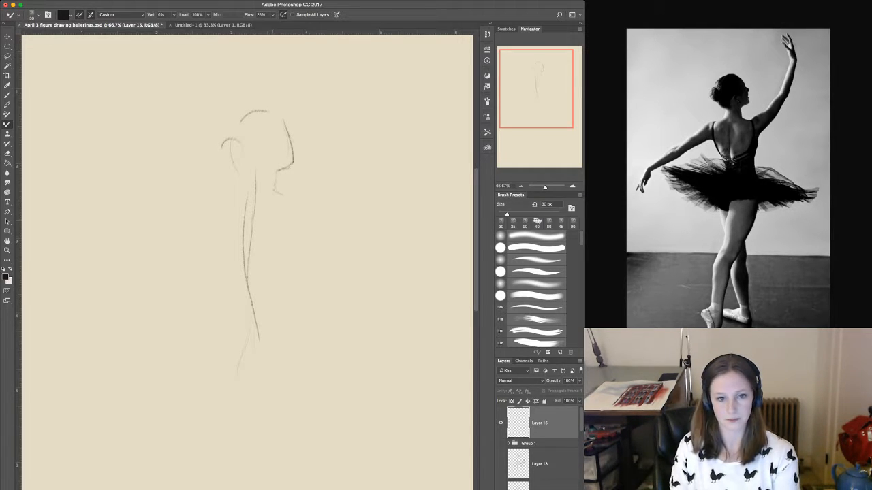
Draw the round hair bun, close the back of the head, and outline both sides of the neck into the shoulders.
scroll(248, 262, "down", 3)
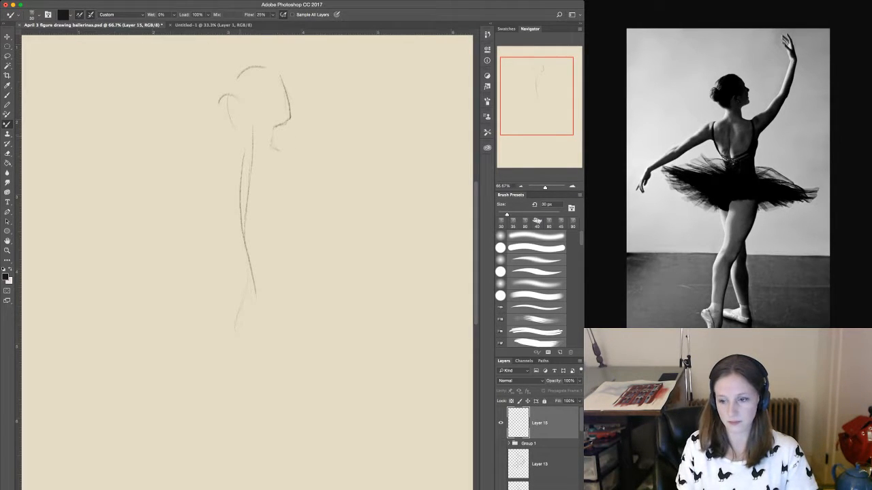
mouse_move(243, 129)
left_mouse_down()
mouse_move(245, 148)
mouse_move(210, 163)
left_mouse_up()
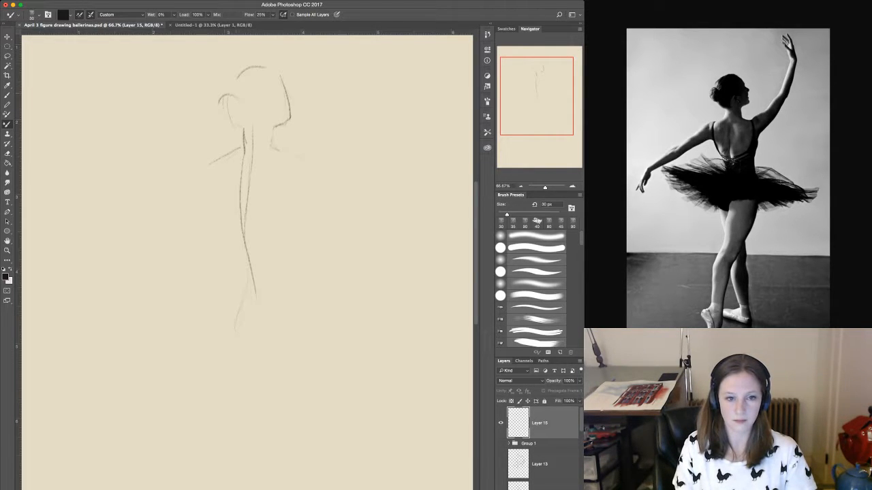
mouse_move(243, 92)
left_mouse_down()
mouse_move(232, 113)
mouse_move(235, 92)
mouse_move(239, 150)
left_mouse_up()
left_click_drag(239, 72, 231, 88)
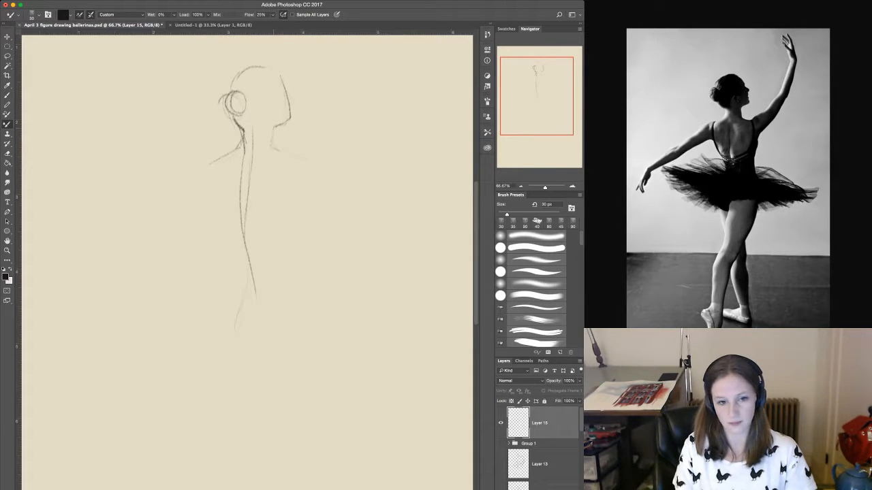
mouse_move(273, 128)
left_mouse_down()
mouse_move(271, 143)
mouse_move(298, 160)
left_mouse_up()
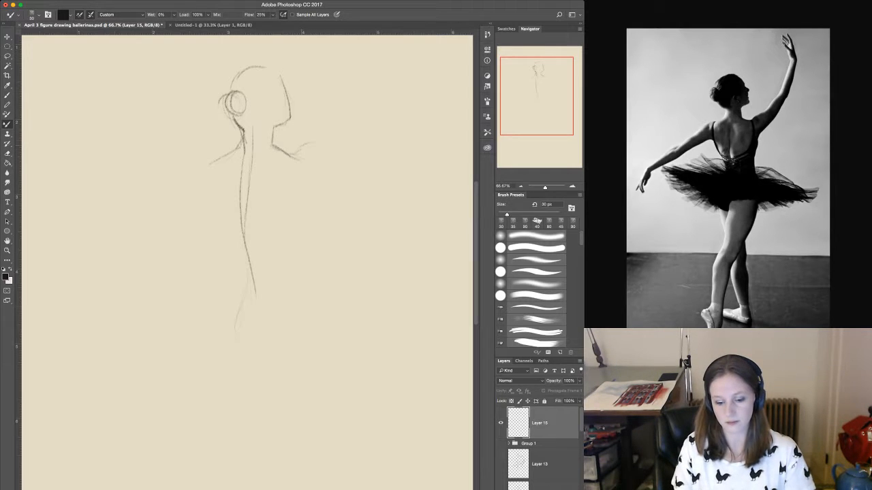
Sketch the torso's side contour on the raised-arm side and both edges of the raised upper arm up to the elbow.
mouse_move(246, 272)
left_mouse_down()
mouse_move(235, 304)
mouse_move(254, 257)
left_mouse_up()
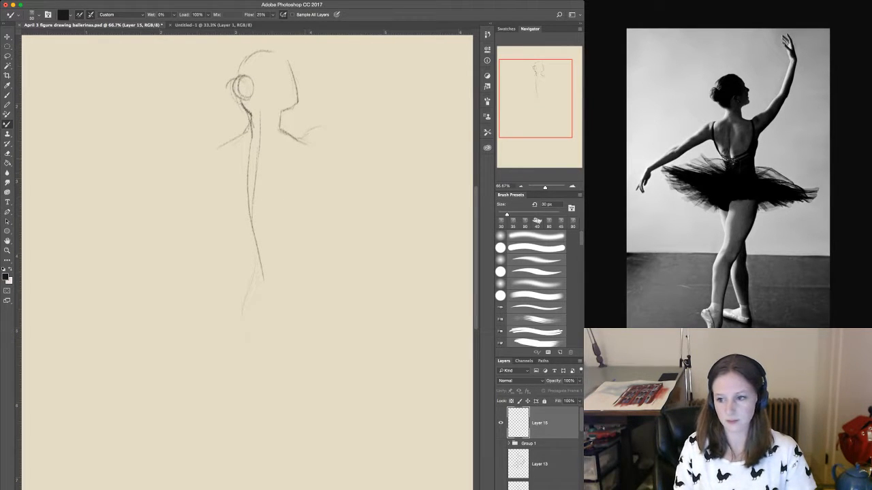
left_click_drag(302, 171, 290, 222)
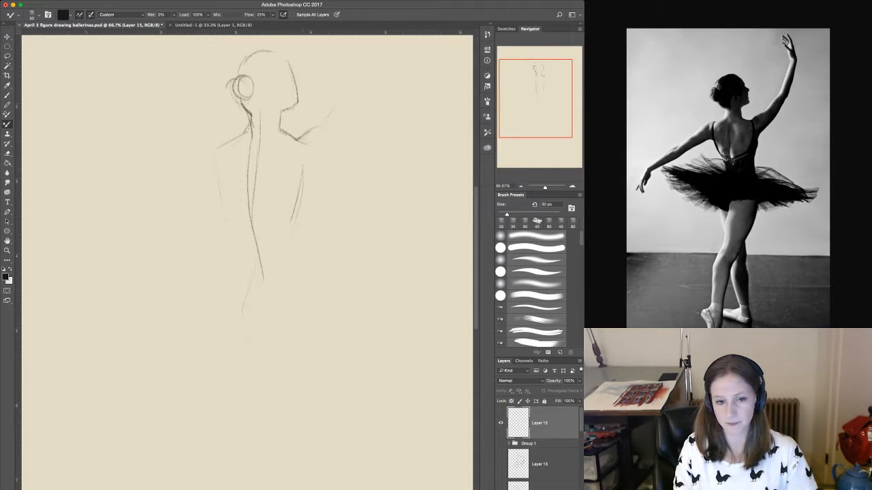
left_click_drag(317, 158, 302, 174)
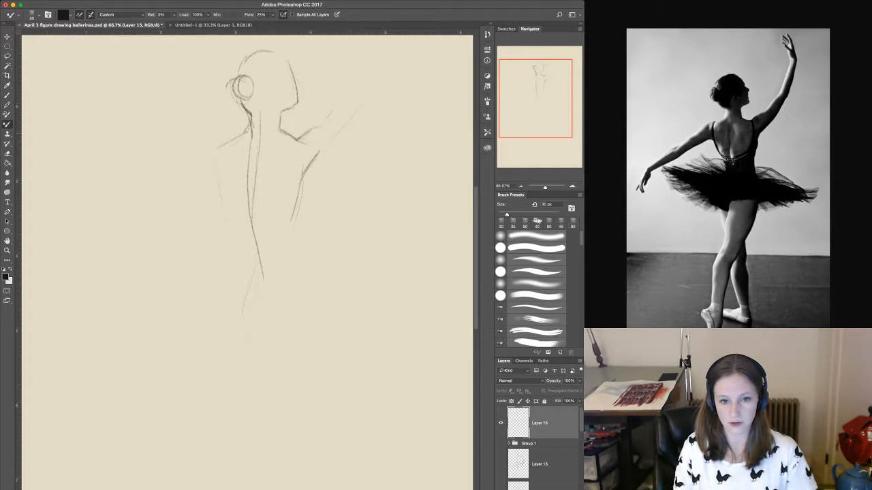
left_click_drag(356, 120, 311, 167)
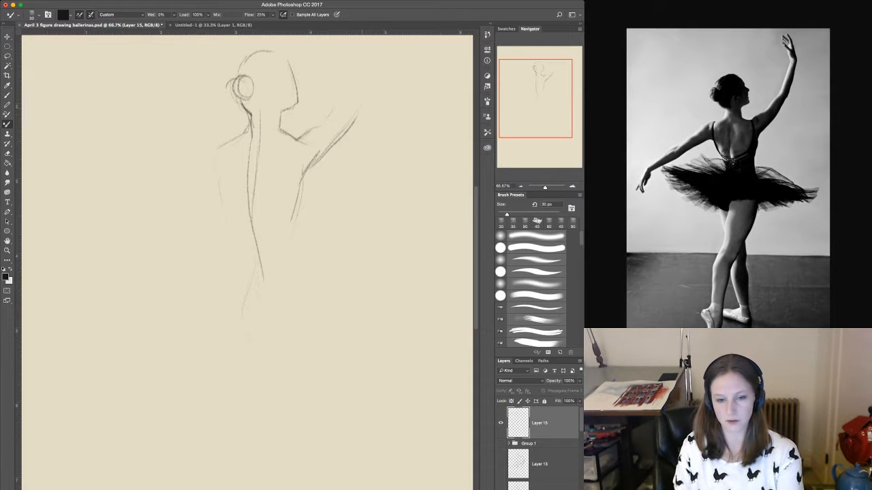
left_click_drag(273, 204, 247, 277)
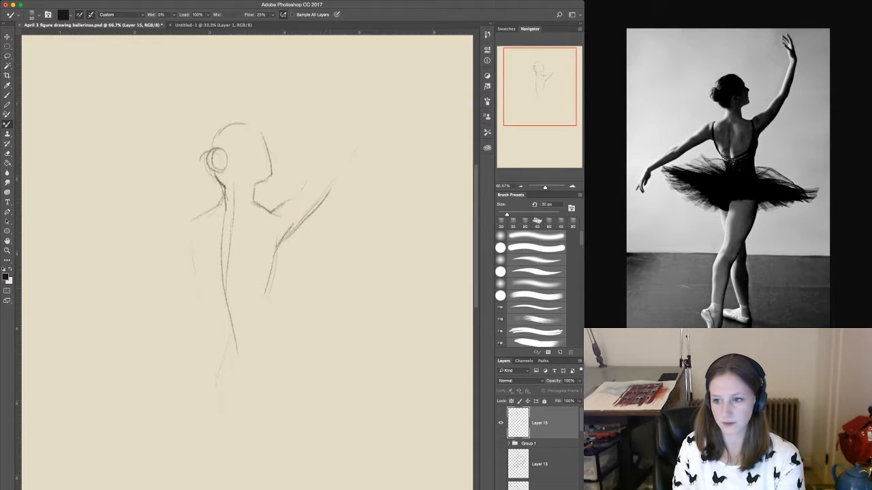
left_click_drag(349, 154, 335, 180)
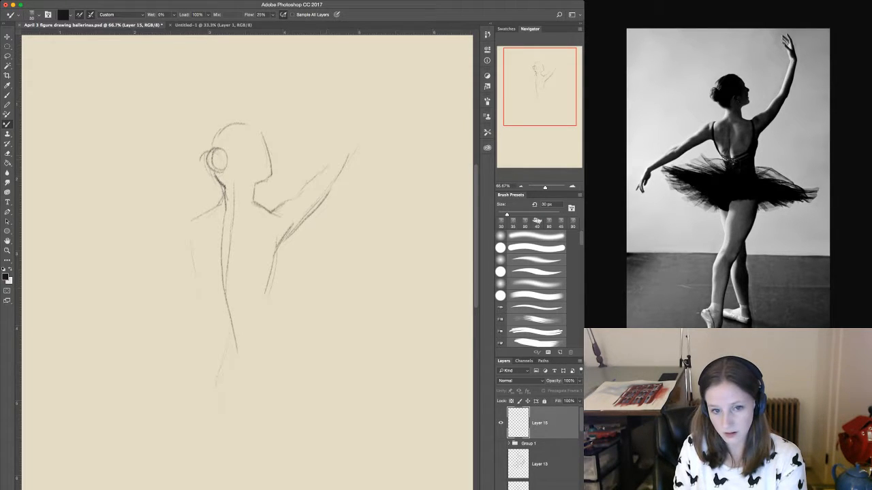
mouse_move(334, 156)
left_mouse_down()
mouse_move(293, 201)
mouse_move(274, 206)
left_mouse_up()
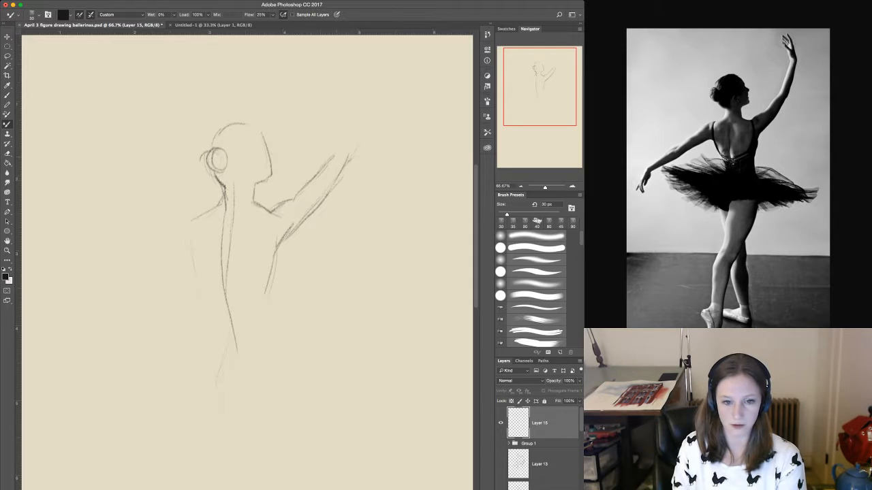
Sketch the raised forearm from elbow to wrist, reinforce the elbow, and rough in the base of the hand.
mouse_move(366, 125)
left_mouse_down()
mouse_move(354, 165)
mouse_move(352, 110)
left_mouse_up()
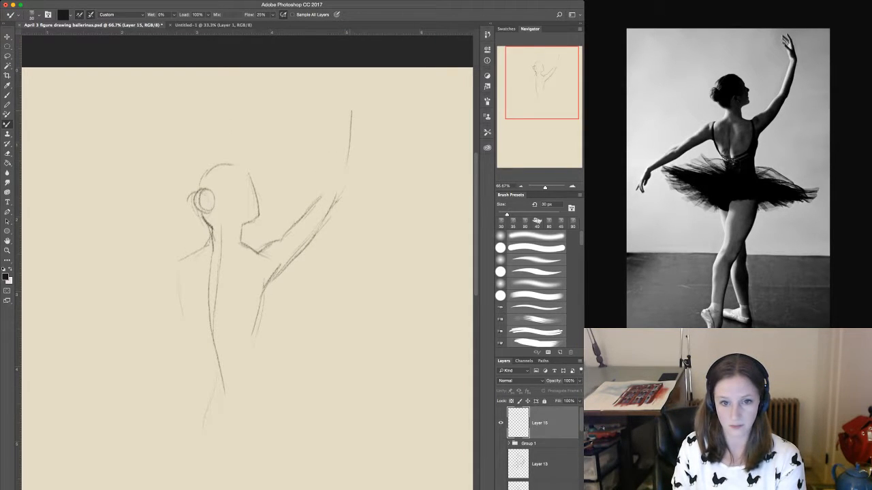
mouse_move(341, 181)
left_mouse_down()
mouse_move(352, 102)
mouse_move(325, 184)
left_mouse_up()
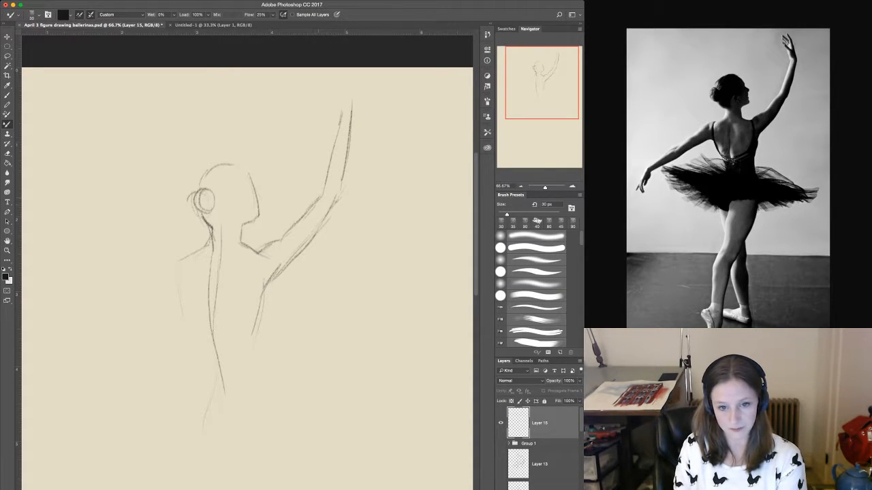
mouse_move(327, 173)
left_mouse_down()
mouse_move(323, 192)
mouse_move(338, 199)
mouse_move(295, 258)
left_mouse_up()
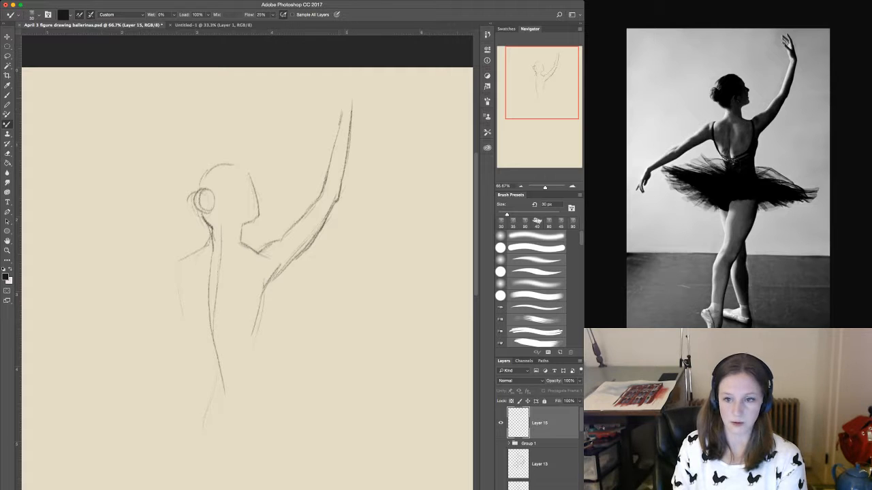
left_click_drag(339, 90, 344, 108)
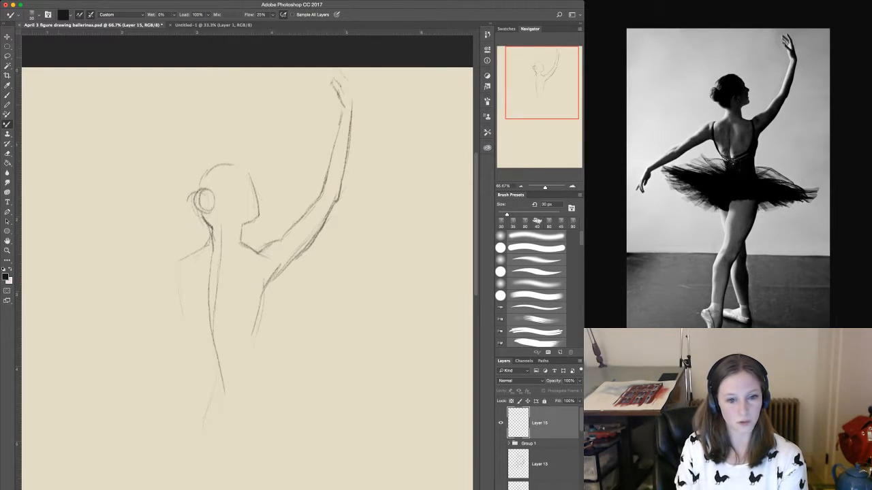
Move the whole sketch down the canvas to make room above the raised hand, and return to the Mixer Brush.
key("v")
left_click_drag(273, 258, 273, 309)
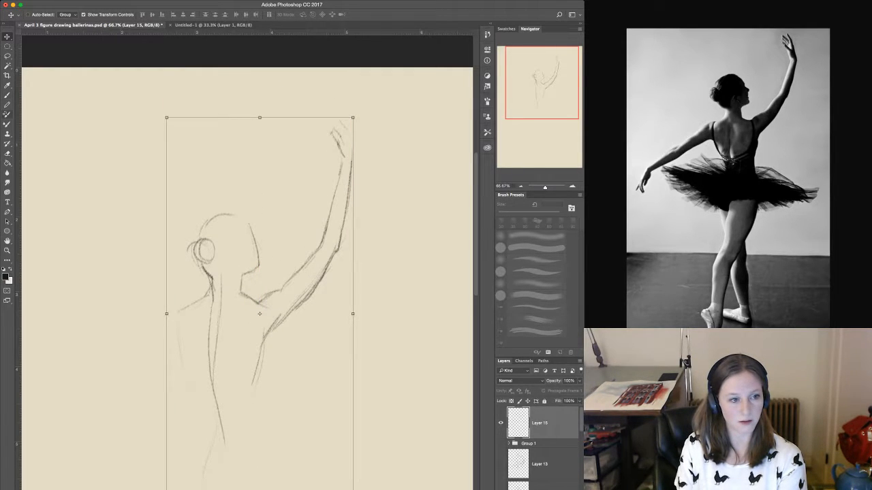
left_click(8, 124)
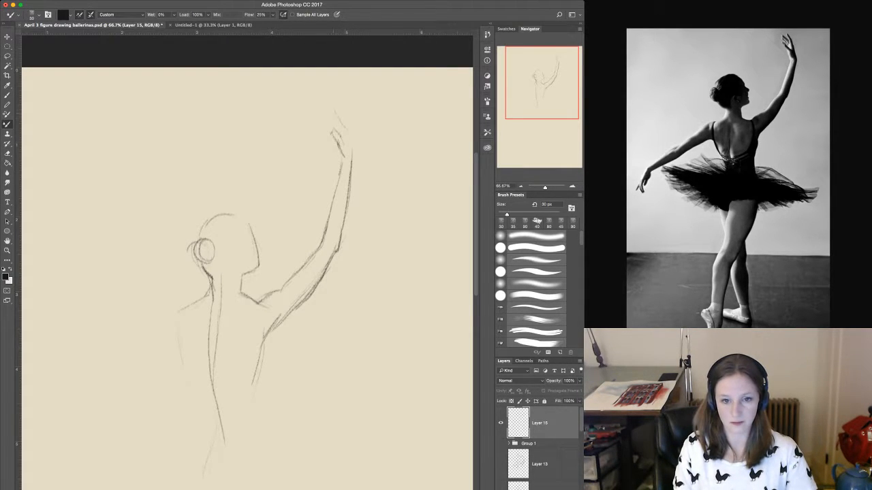
Draw the raised hand's fingers, darken its palm edge, and connect the back of the hand to the wrist.
left_click_drag(335, 112, 345, 128)
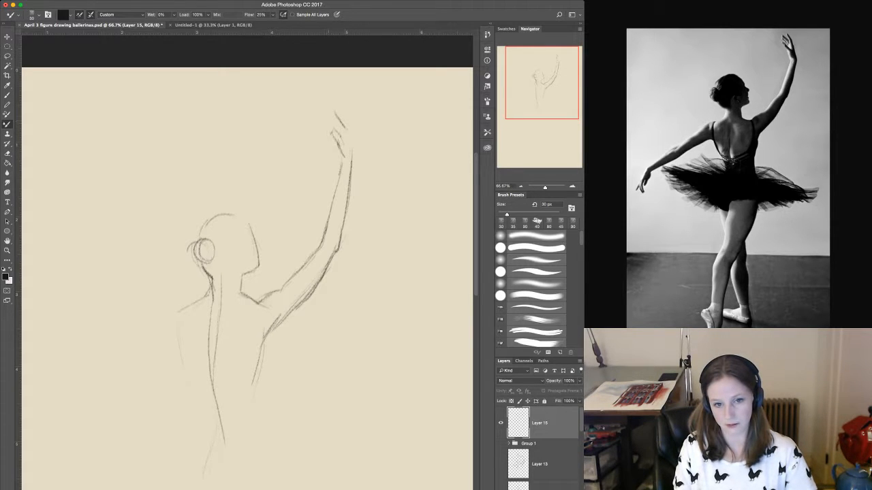
left_click_drag(323, 118, 336, 121)
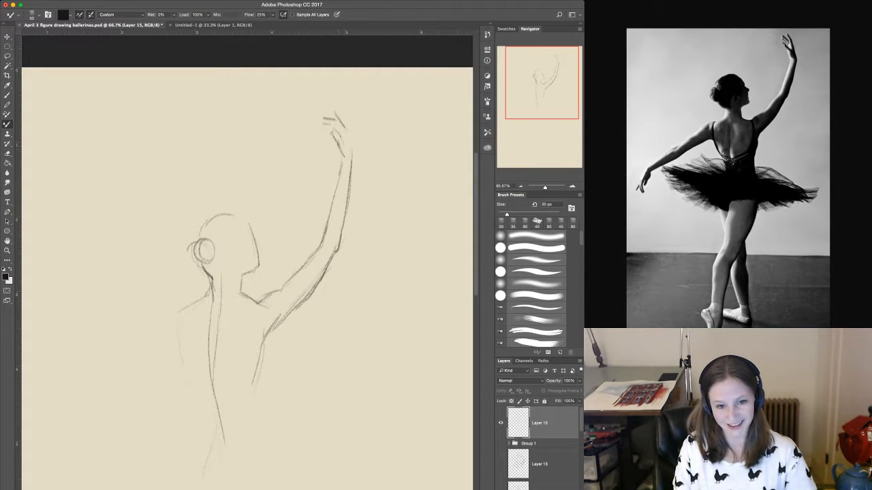
left_click_drag(337, 145, 343, 163)
left_click_drag(336, 145, 343, 161)
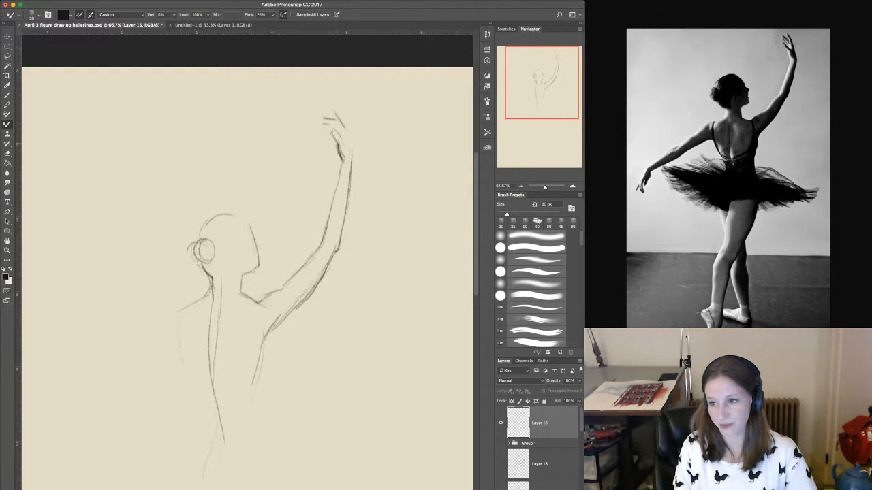
left_click_drag(345, 131, 352, 159)
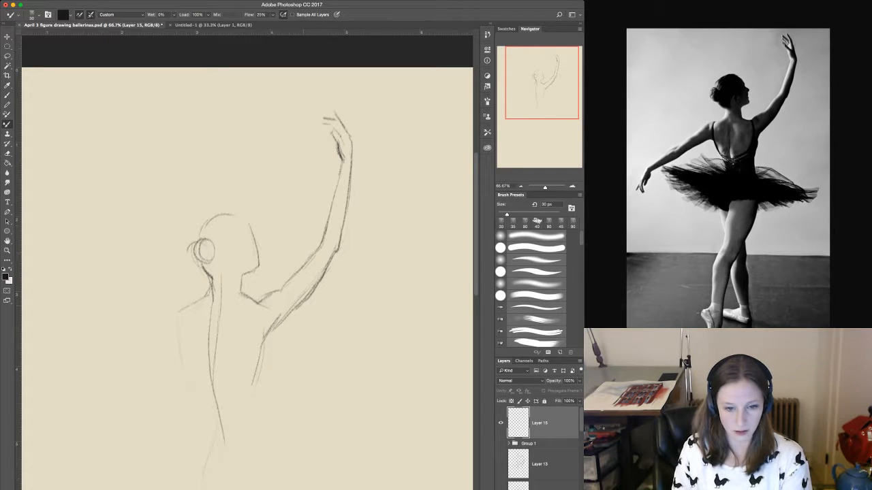
Darken the contours of the raised arm from wrist to shoulder and the side of the torso below the armpit.
left_click_drag(275, 292, 261, 300)
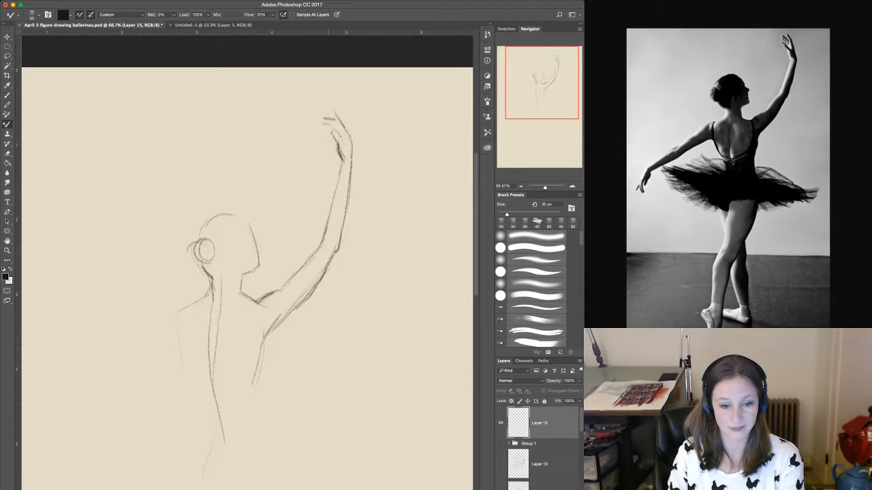
mouse_move(299, 293)
left_mouse_down()
mouse_move(323, 220)
mouse_move(318, 205)
mouse_move(305, 238)
left_mouse_up()
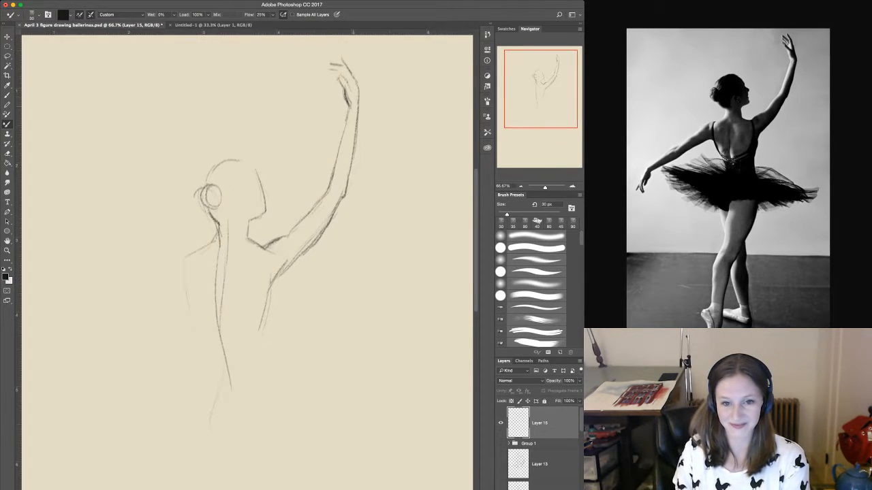
left_click_drag(347, 105, 328, 187)
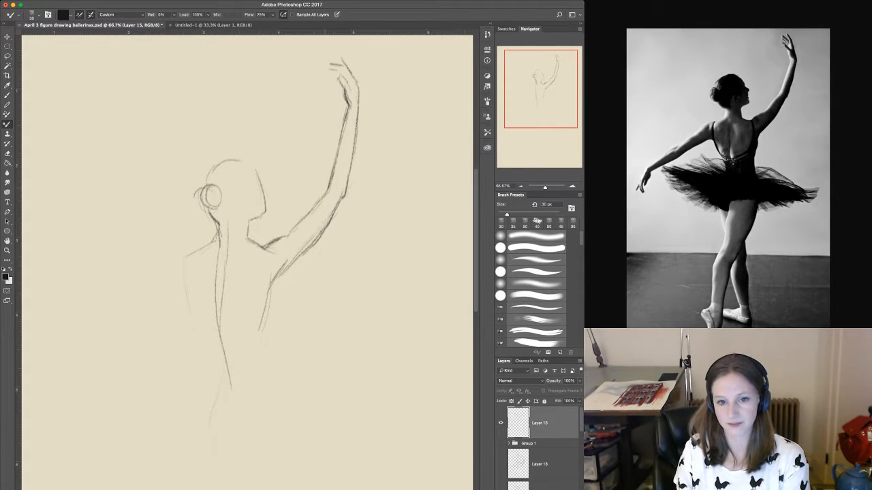
left_click_drag(359, 101, 353, 167)
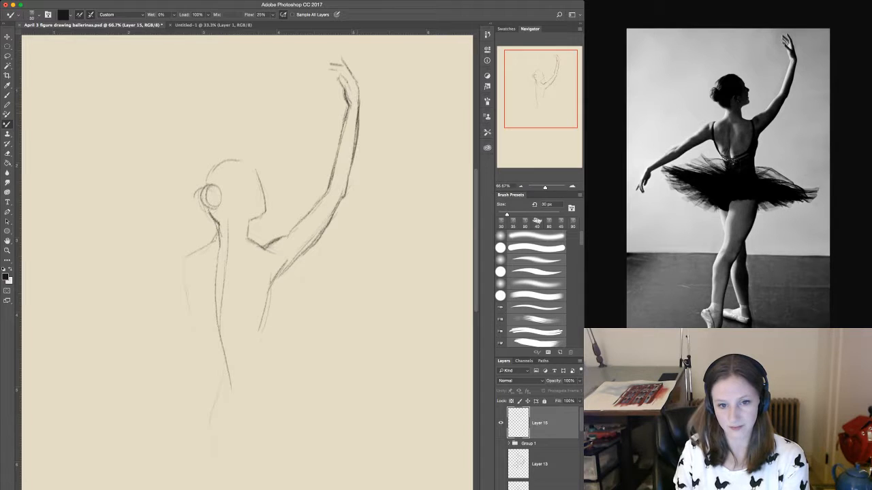
mouse_move(357, 132)
left_mouse_down()
mouse_move(348, 190)
mouse_move(325, 231)
left_mouse_up()
mouse_move(342, 195)
left_mouse_down()
mouse_move(307, 254)
mouse_move(272, 285)
mouse_move(261, 338)
mouse_move(283, 243)
left_mouse_up()
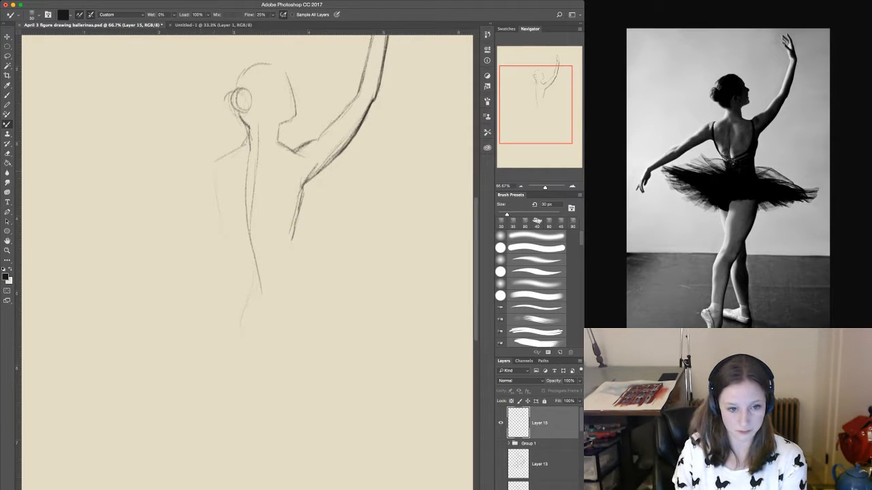
Sketch the lowered arm's rounded shoulder, the torso contour beneath it down to the waist, and the low curved back line of the bodice.
left_click_drag(218, 162, 216, 190)
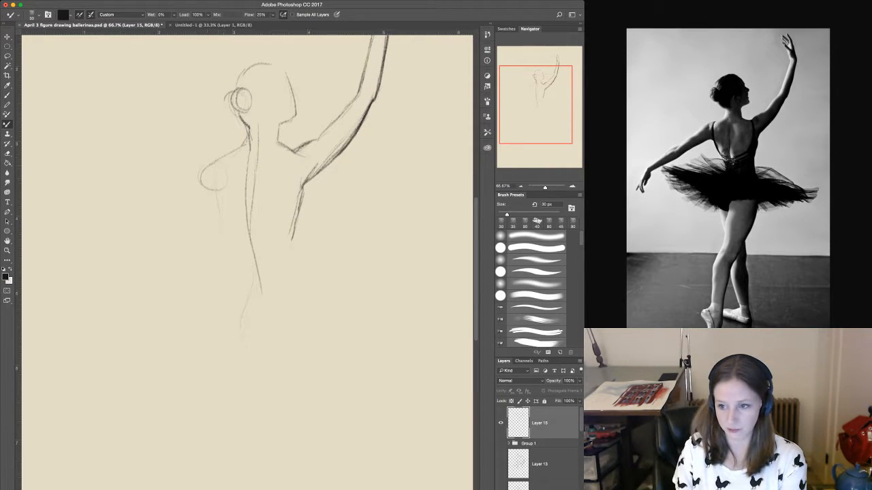
mouse_move(219, 154)
left_mouse_down()
mouse_move(197, 172)
mouse_move(223, 234)
left_mouse_up()
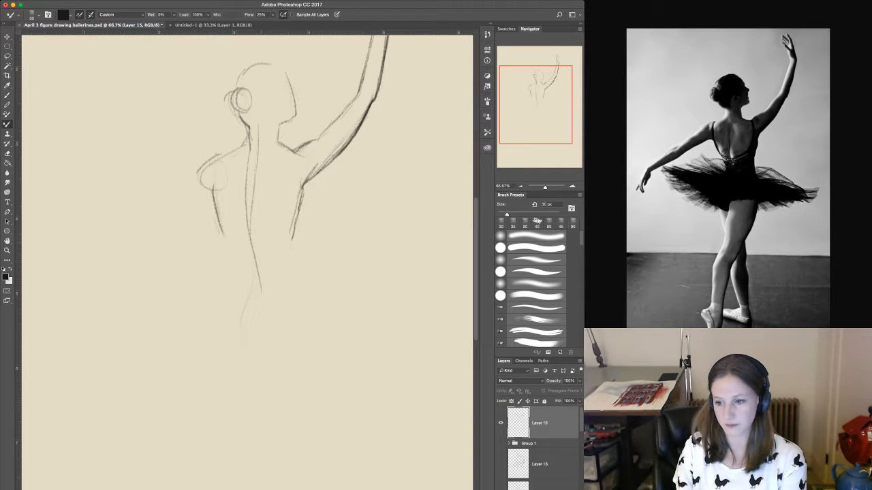
left_click_drag(286, 191, 275, 227)
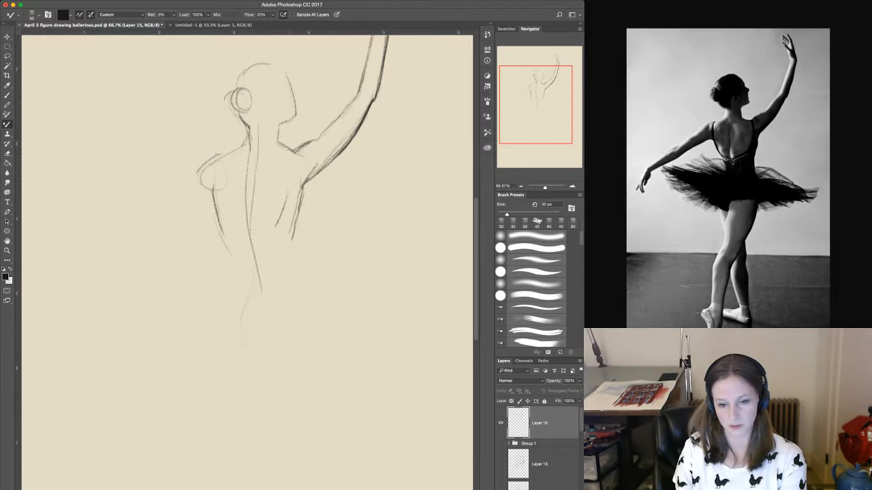
mouse_move(217, 198)
left_mouse_down()
mouse_move(219, 215)
mouse_move(254, 234)
mouse_move(230, 267)
mouse_move(243, 292)
left_mouse_up()
left_click_drag(229, 256, 234, 287)
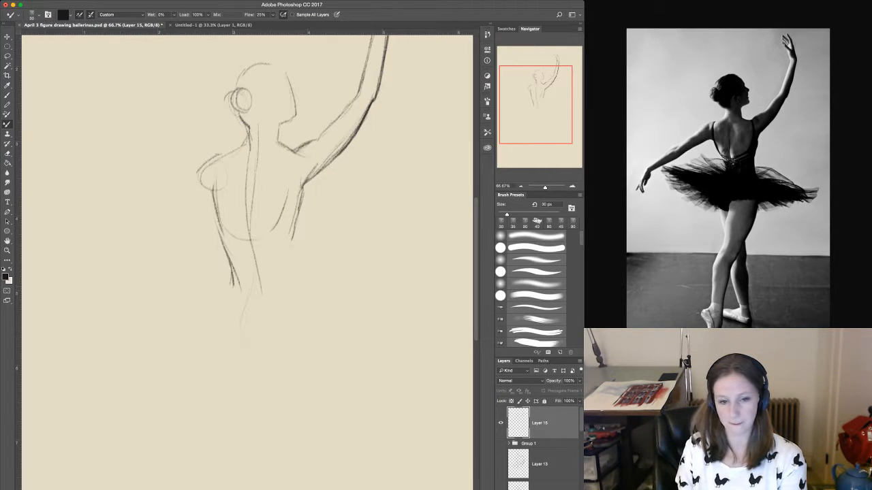
Strengthen the contour from the raised arm's underside down the torso, and mark the curved waistline and outer hip.
left_click_drag(302, 187, 304, 217)
left_click_drag(302, 214, 291, 274)
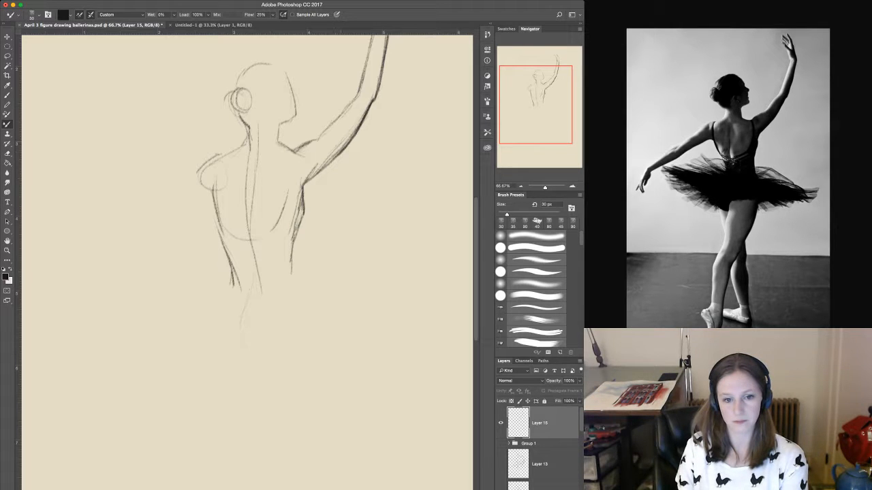
left_click_drag(344, 146, 297, 196)
mouse_move(323, 162)
left_mouse_down()
mouse_move(297, 199)
mouse_move(356, 129)
left_mouse_up()
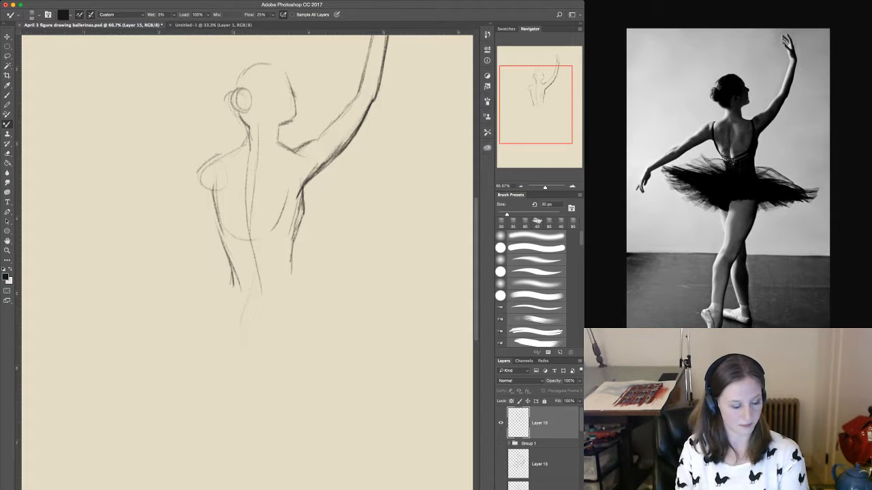
left_click_drag(236, 290, 259, 299)
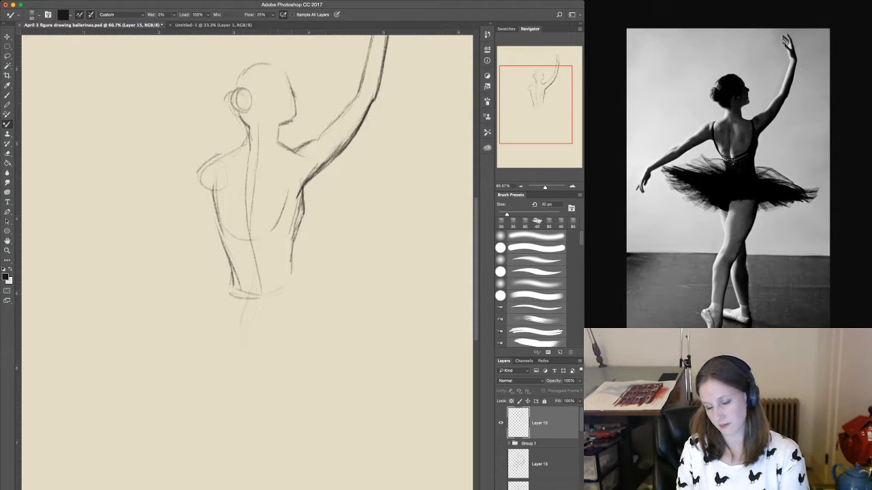
left_click_drag(289, 270, 305, 333)
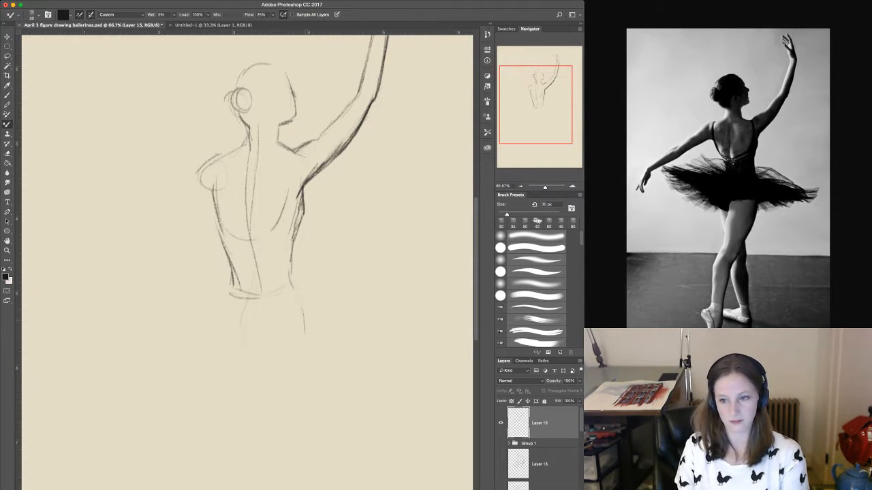
Sketch the upper and lower contours of the lowered arm, extending outward from the shoulder and armpit.
mouse_move(198, 173)
left_mouse_down()
mouse_move(214, 203)
mouse_move(157, 228)
left_mouse_up()
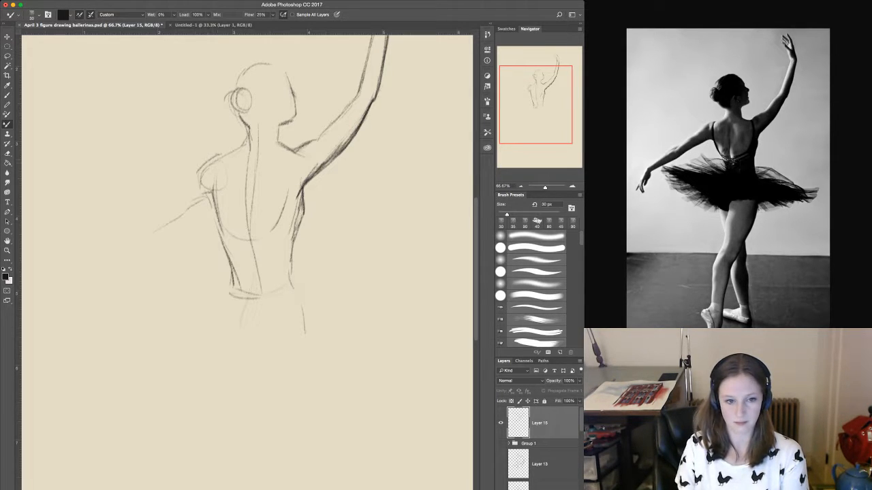
left_click_drag(224, 156, 138, 214)
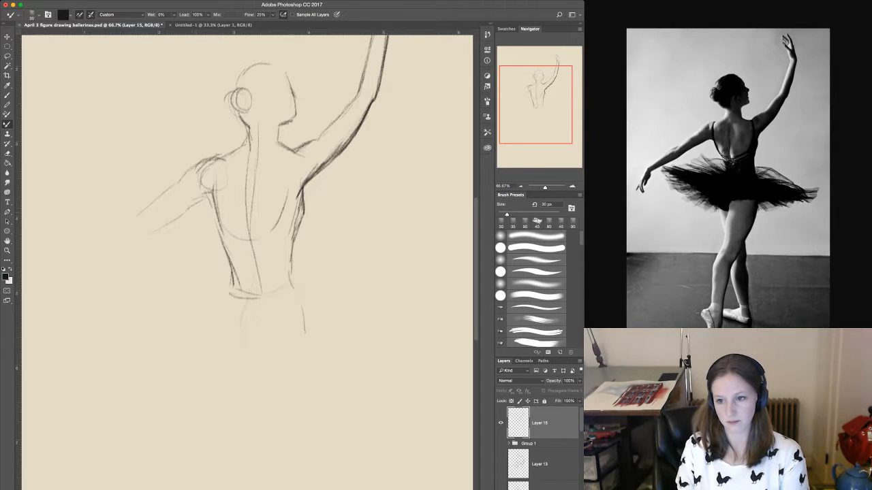
left_click_drag(172, 224, 132, 240)
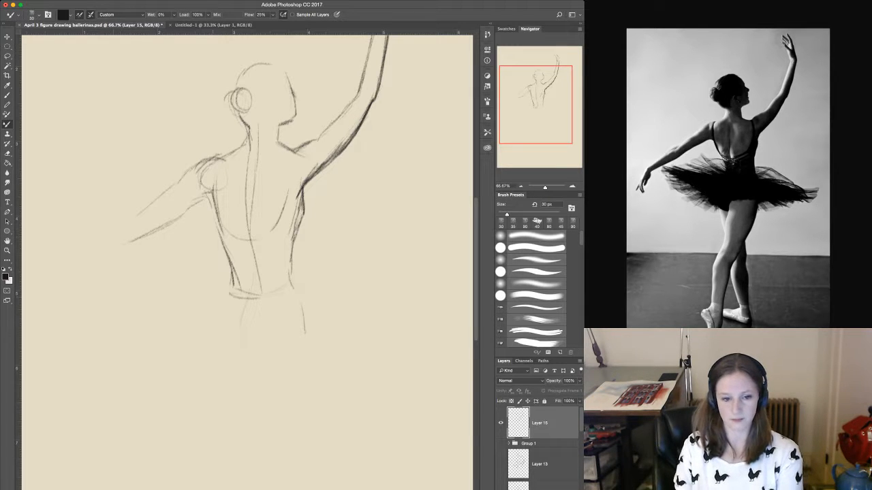
Draw the pelvis with its curved centre line, the crease under the far buttock, and a darkened contour around the near buttock.
scroll(247, 259, "down", 5)
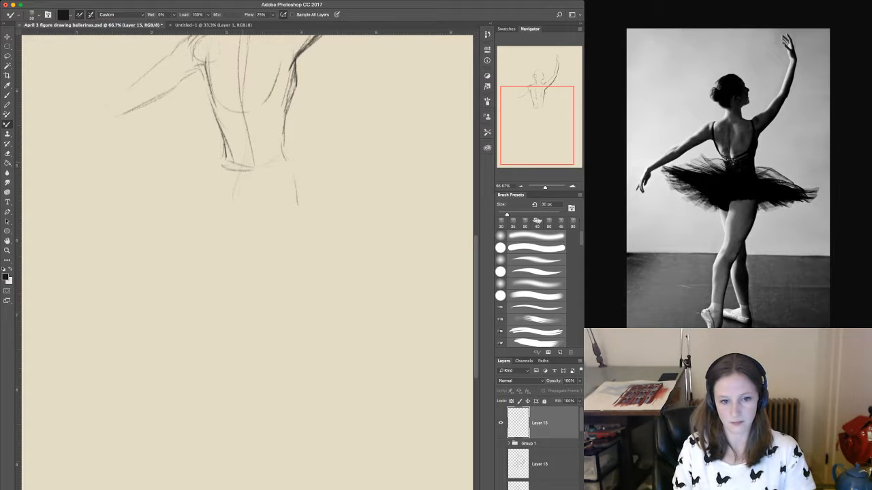
left_click_drag(248, 143, 234, 220)
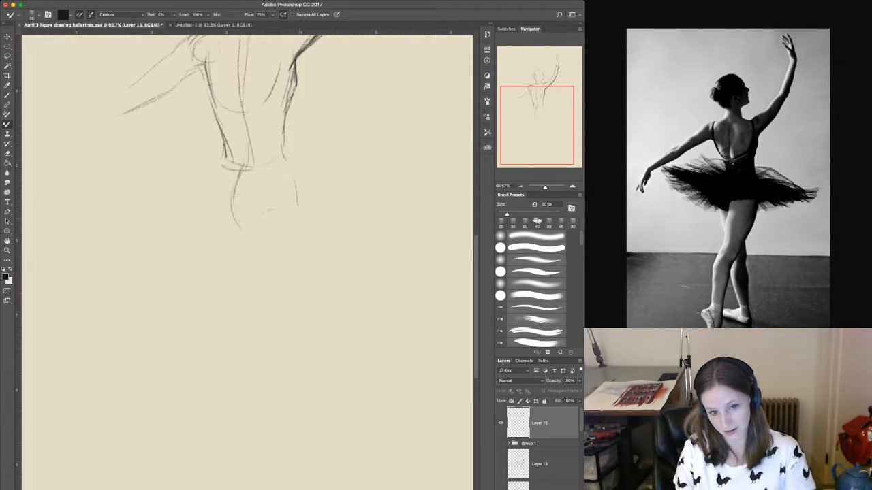
left_click_drag(265, 210, 294, 212)
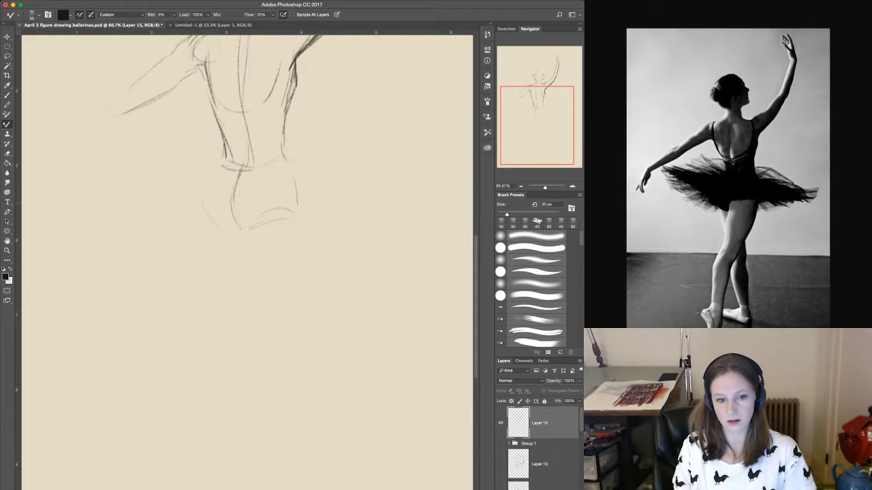
mouse_move(230, 232)
left_mouse_down()
mouse_move(206, 218)
mouse_move(204, 197)
left_mouse_up()
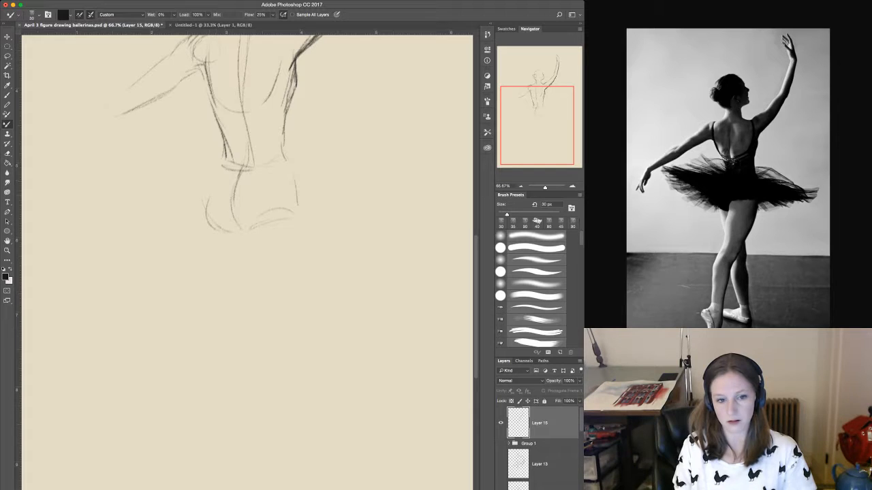
left_click_drag(220, 161, 206, 195)
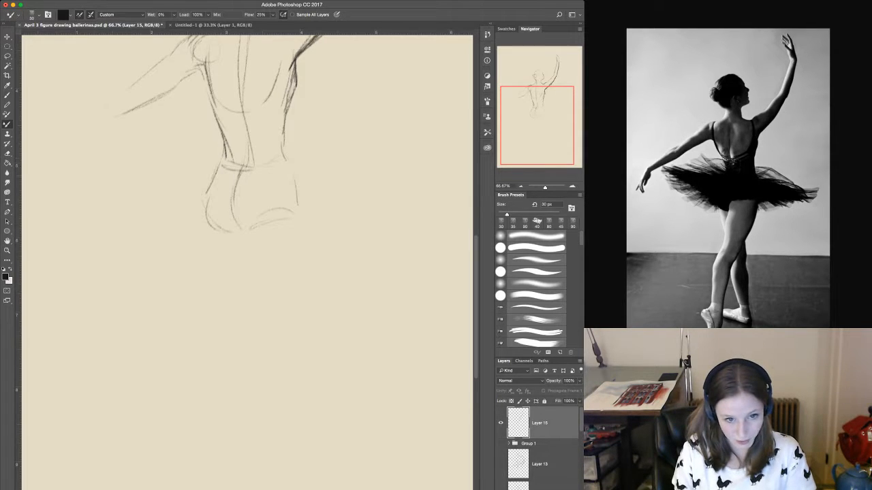
mouse_move(222, 154)
left_mouse_down()
mouse_move(202, 195)
mouse_move(208, 228)
mouse_move(240, 233)
mouse_move(212, 238)
left_mouse_up()
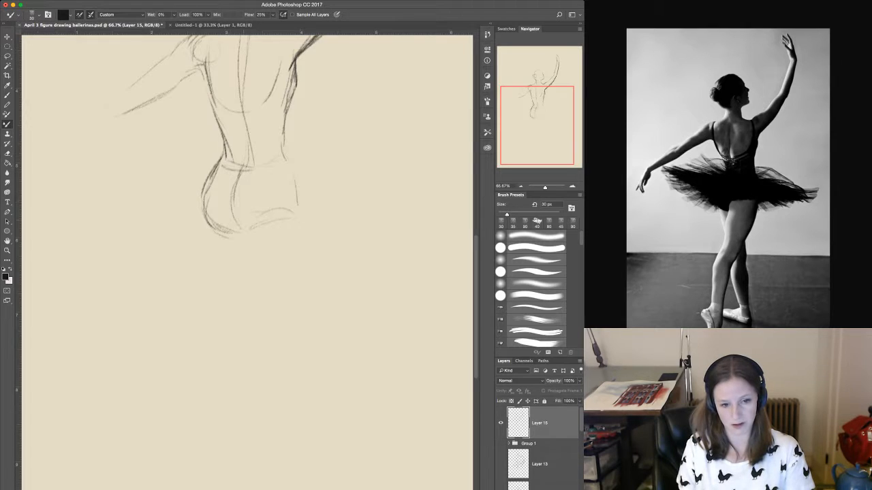
Draw the crossing leg's thigh down to the knee, with its inner edge and an outer contour flowing from the waist over the hip.
mouse_move(231, 209)
left_mouse_down()
mouse_move(242, 237)
mouse_move(217, 336)
left_mouse_up()
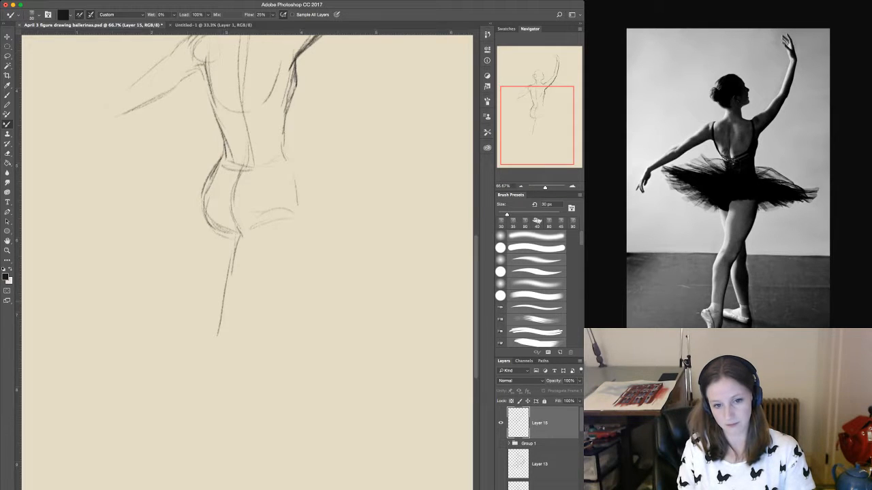
left_click_drag(227, 285, 215, 352)
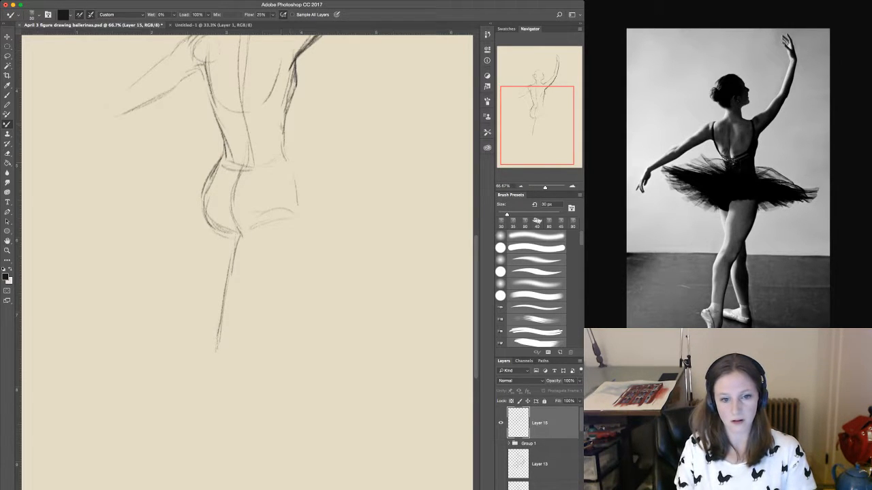
mouse_move(283, 128)
left_mouse_down()
mouse_move(297, 196)
mouse_move(285, 276)
left_mouse_up()
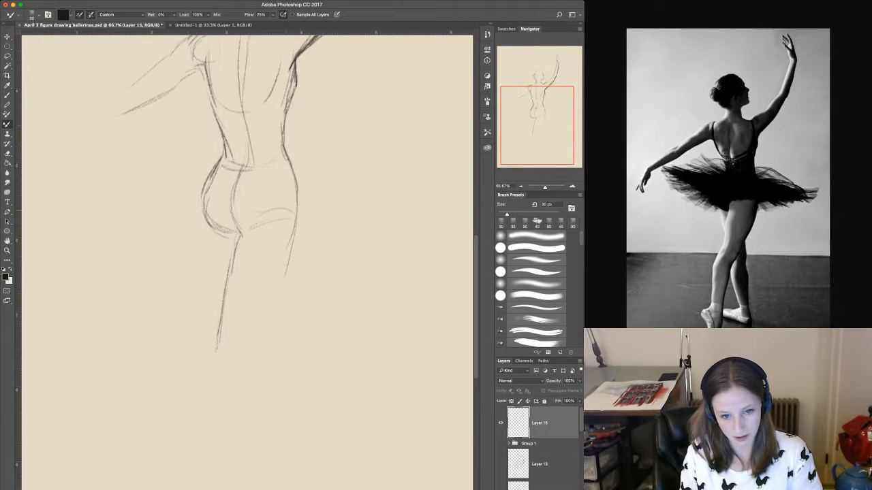
left_click_drag(292, 231, 260, 320)
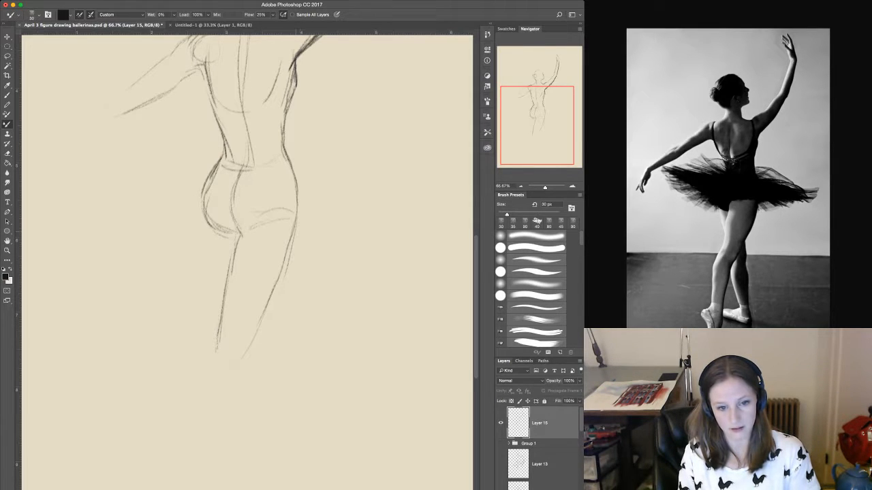
left_click_drag(295, 226, 276, 288)
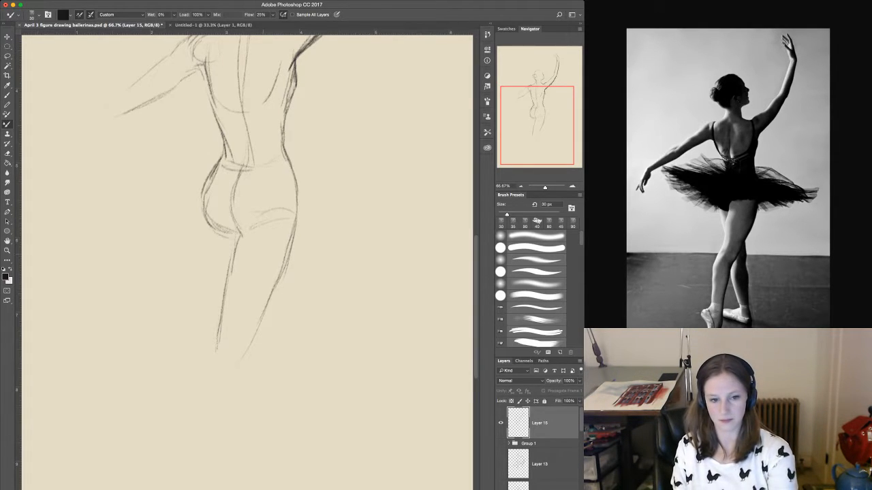
Rough in the other leg with long light lines crossing behind the thigh and running down toward the ankle.
key("super+minus")
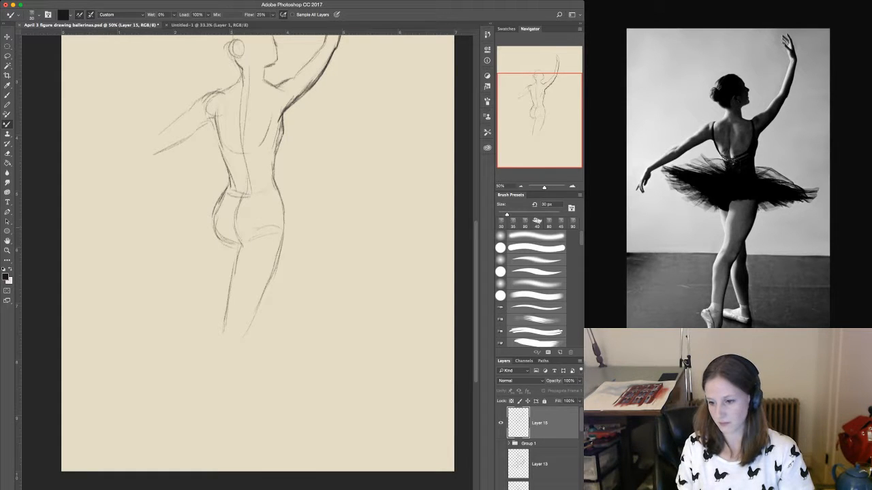
left_click_drag(244, 270, 259, 349)
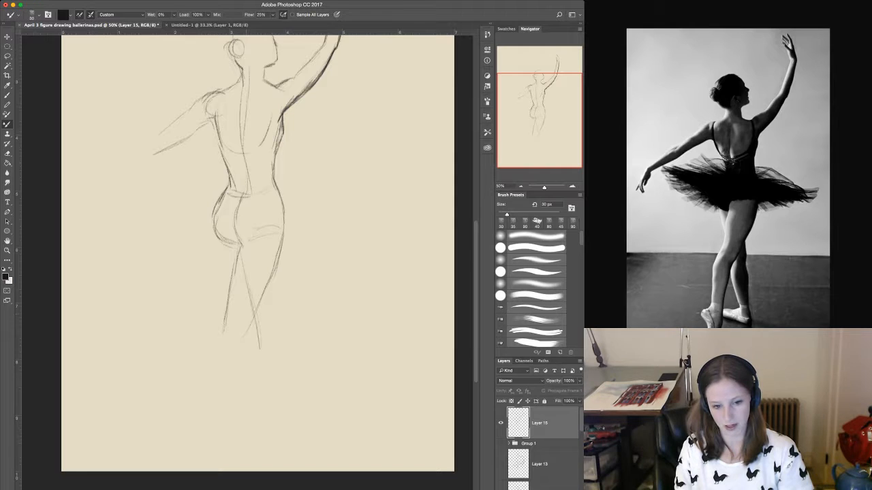
left_click_drag(264, 403, 267, 441)
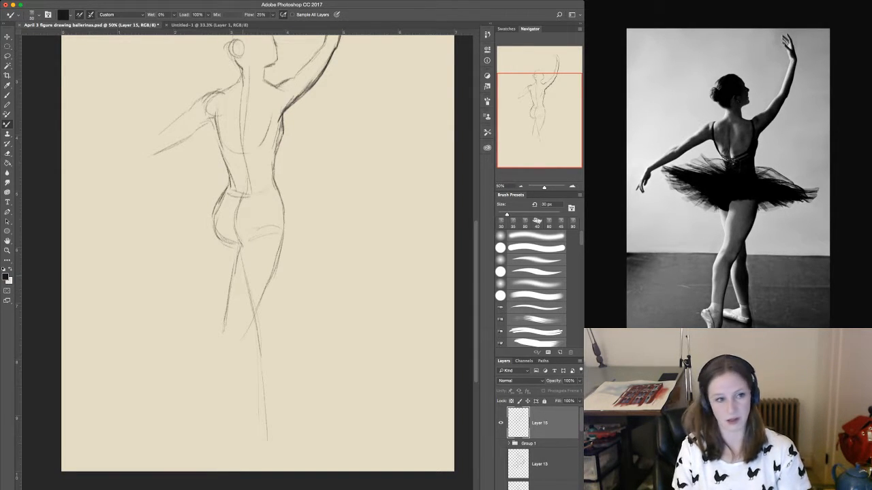
Scale the whole sketch down to about 85%, move it lower and toward the canvas centre, and return to the Mixer Brush.
key("v")
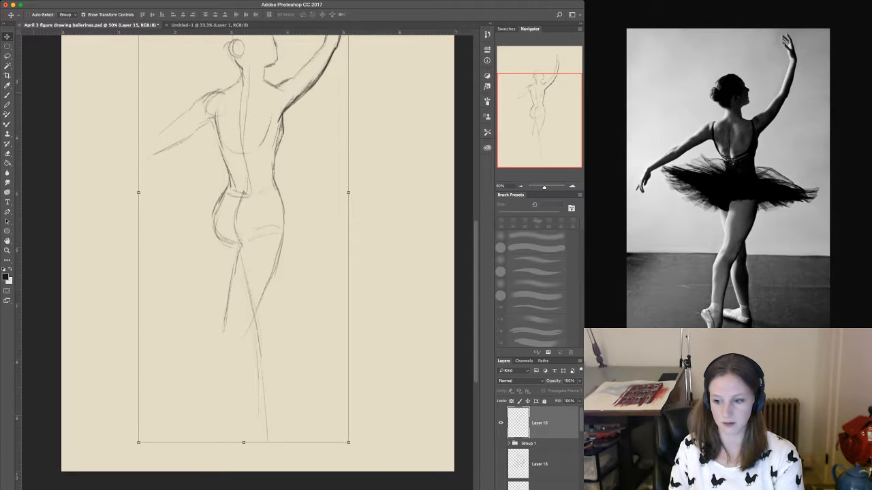
left_click_drag(348, 443, 317, 370)
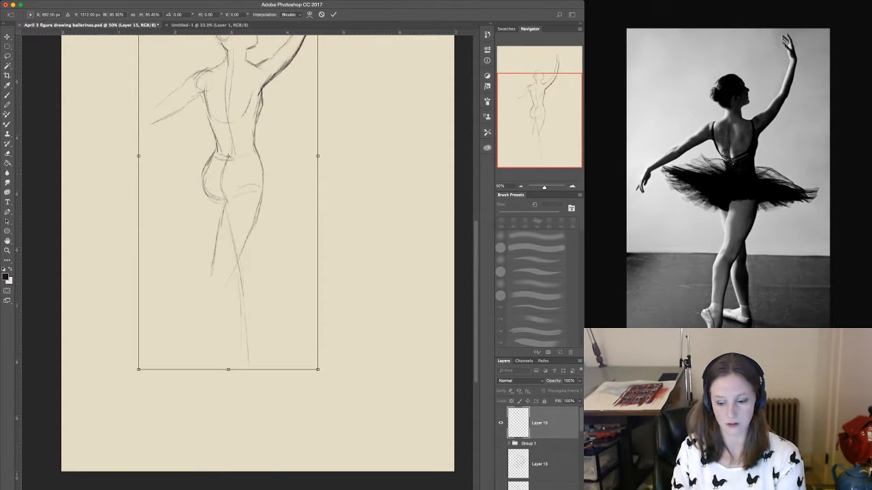
mouse_move(254, 225)
left_mouse_down()
mouse_move(277, 256)
mouse_move(274, 270)
left_mouse_up()
key("Return")
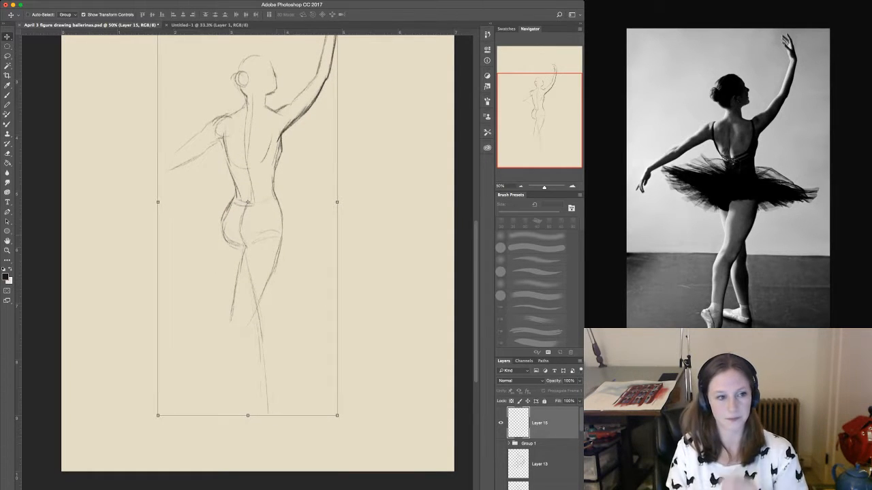
key("b")
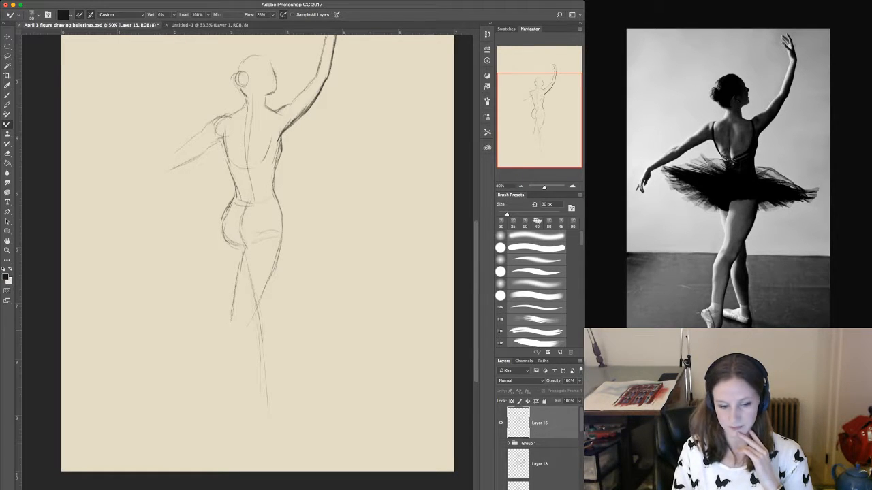
Define the back of the crossing leg's knee and draw both contours of its lower leg down toward the ankle.
left_click_drag(246, 330, 235, 348)
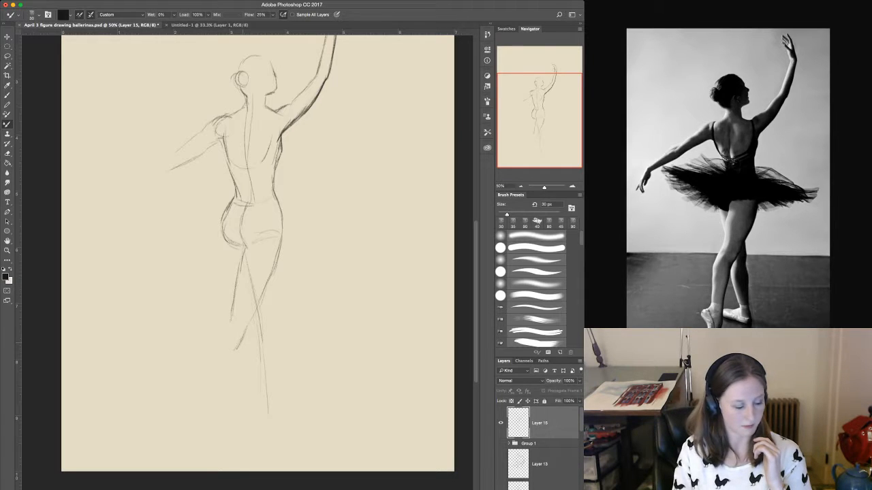
left_click_drag(261, 301, 239, 349)
mouse_move(233, 313)
left_mouse_down()
mouse_move(202, 376)
mouse_move(197, 414)
left_mouse_up()
mouse_move(224, 330)
left_mouse_down()
mouse_move(209, 349)
mouse_move(197, 403)
left_mouse_up()
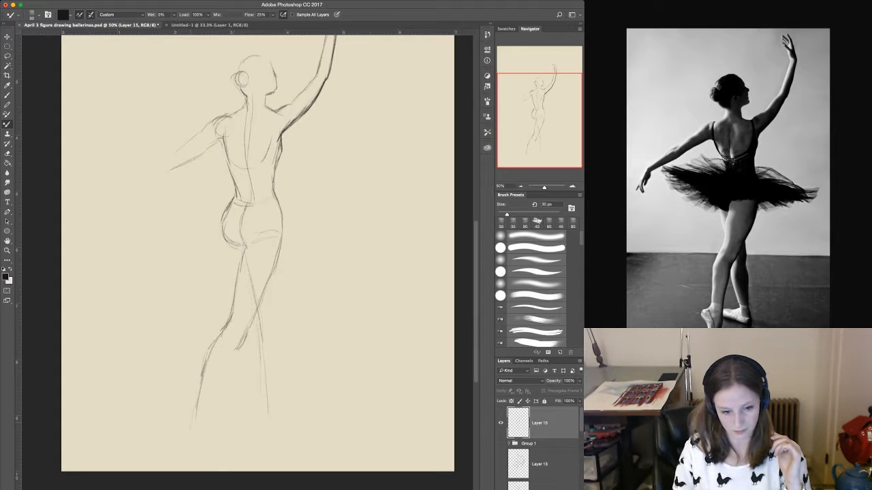
left_click_drag(226, 376, 207, 412)
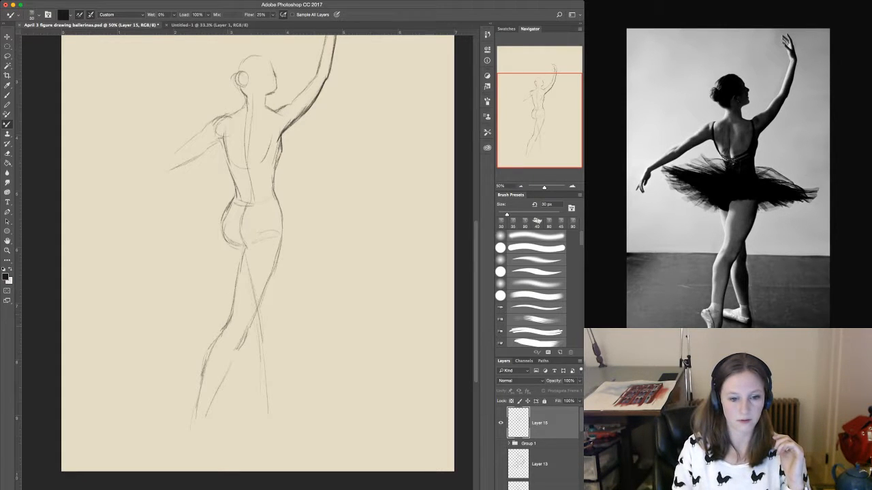
Darken the crossing leg's contour from buttock to knee and add the upper outer edge of the thigh behind it.
left_click_drag(242, 256, 229, 310)
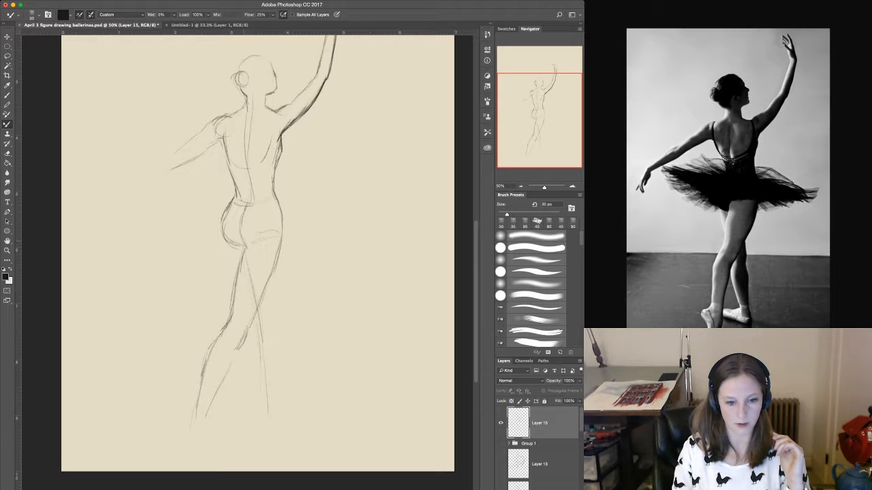
mouse_move(243, 246)
left_mouse_down()
mouse_move(227, 323)
mouse_move(207, 363)
left_mouse_up()
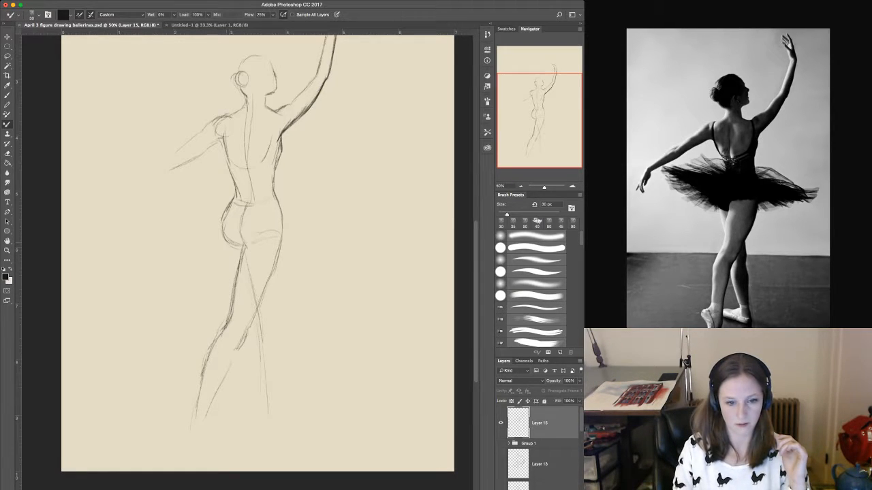
left_click_drag(237, 243, 229, 272)
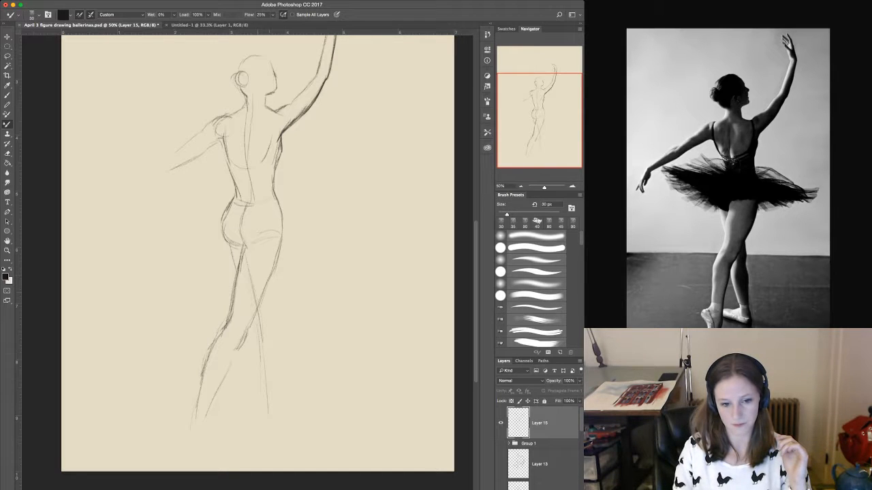
Mark the standing leg's knee with light lines and a small circle, and sketch both contours of its calf down to the ankle.
left_click_drag(268, 305, 265, 321)
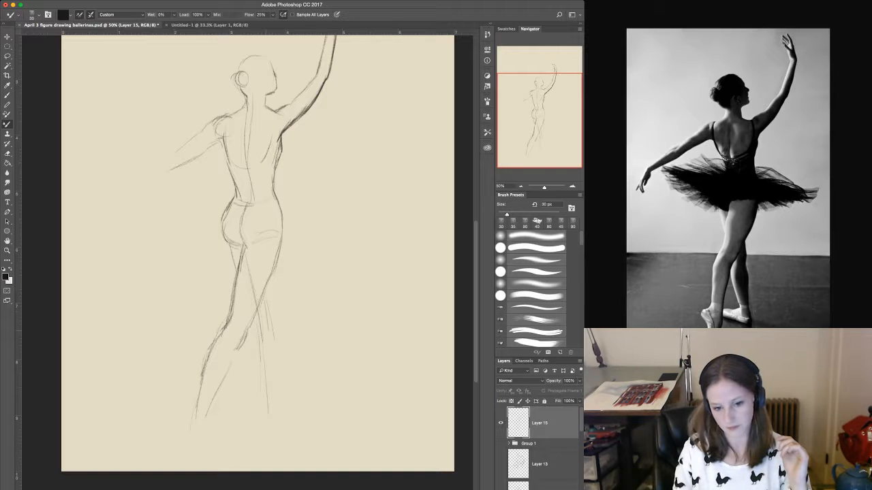
left_click_drag(259, 319, 269, 333)
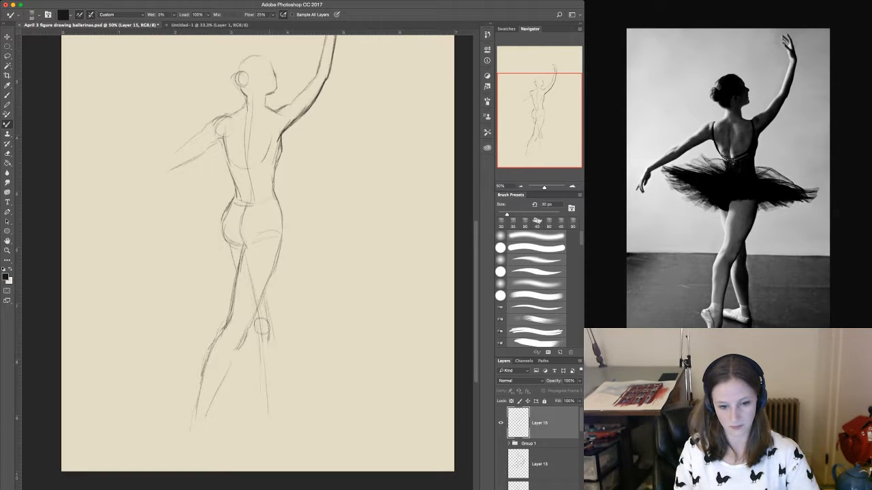
left_click_drag(273, 358, 266, 424)
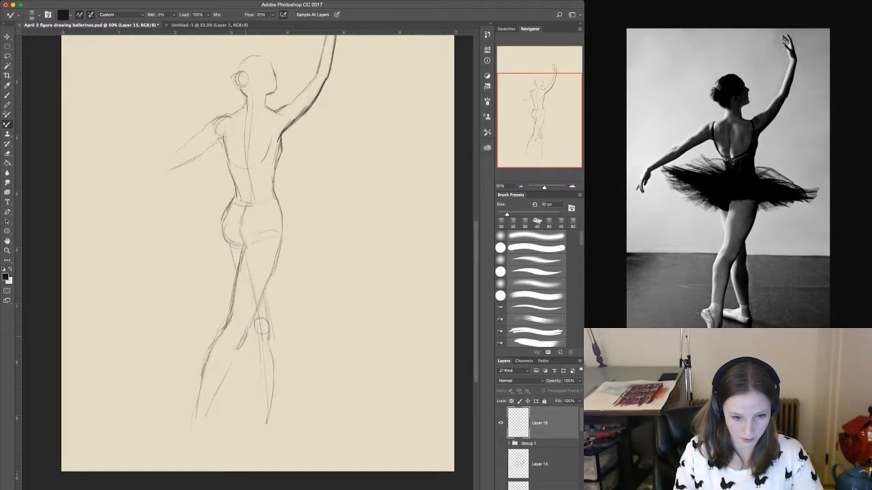
left_click_drag(254, 338, 248, 392)
left_click_drag(256, 355, 251, 409)
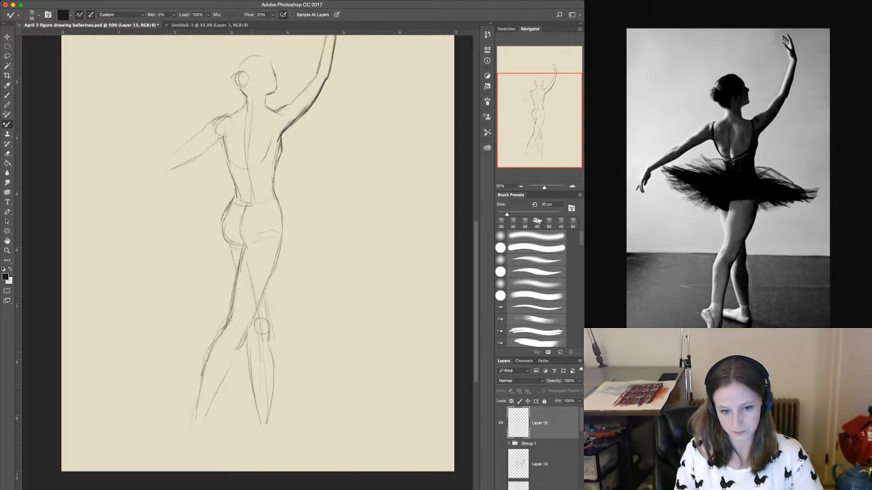
Darken the standing leg's outer contour from above the knee to the ankle and reinforce the inner edge of its calf.
left_click_drag(266, 297, 273, 390)
left_click_drag(275, 351, 273, 387)
left_click_drag(274, 386, 267, 411)
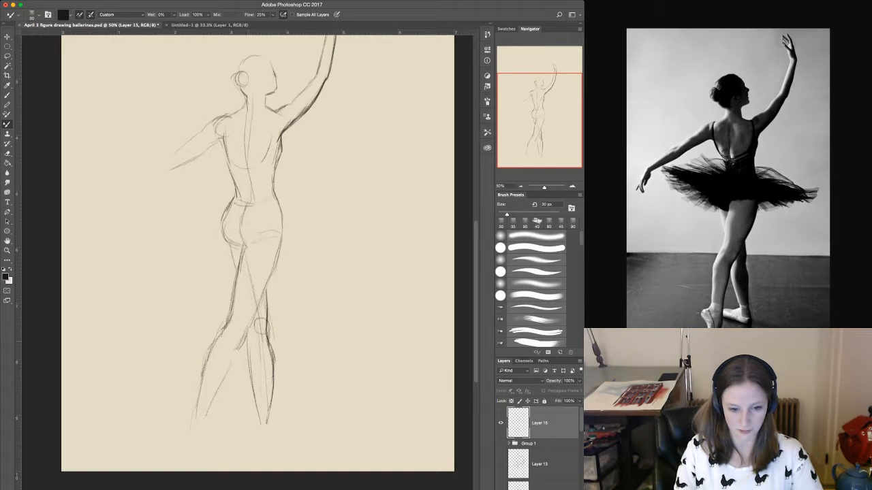
left_click_drag(250, 346, 254, 372)
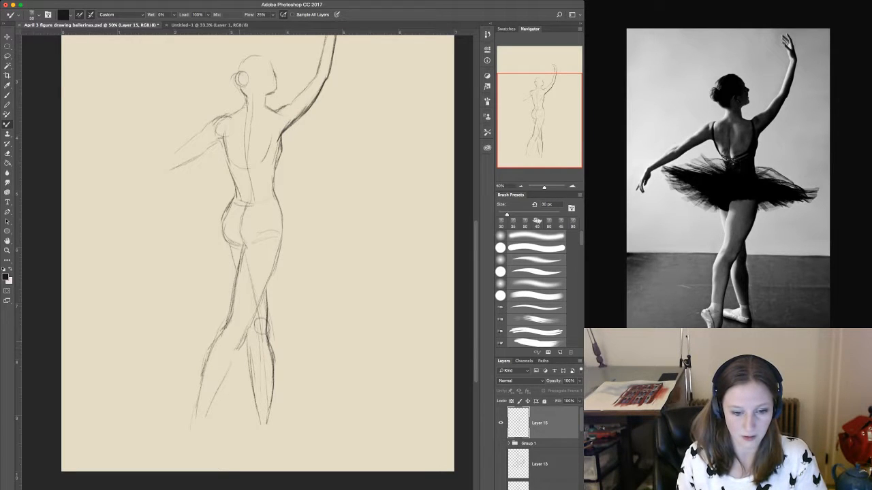
Strengthen the crossing leg's contour from hip through calf and extend it past the ankle toward the toes.
left_click_drag(237, 350, 231, 364)
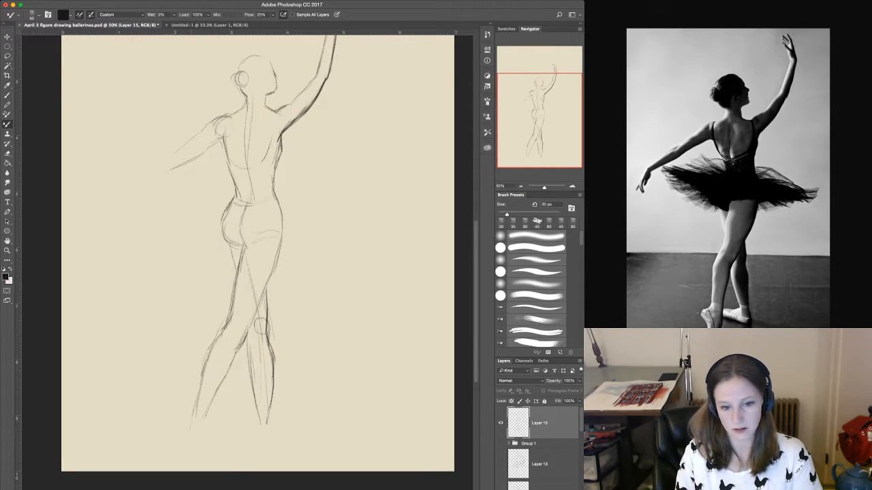
left_click_drag(281, 233, 254, 322)
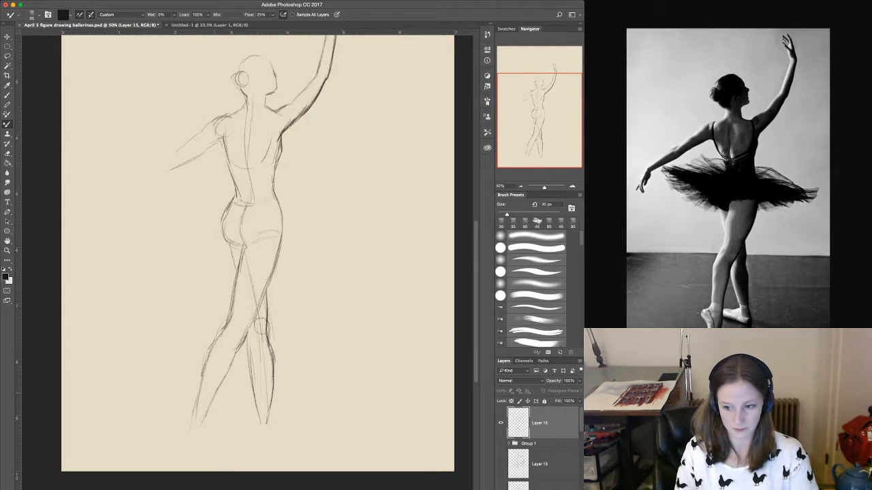
left_click_drag(229, 371, 194, 456)
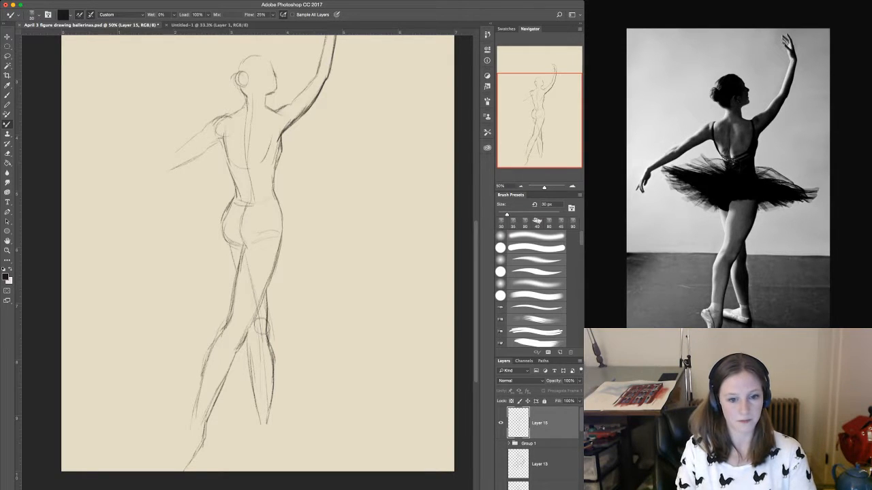
Scale the whole sketch down to about 90%, and return to the Mixer Brush.
key("v")
key("ctrl+t")
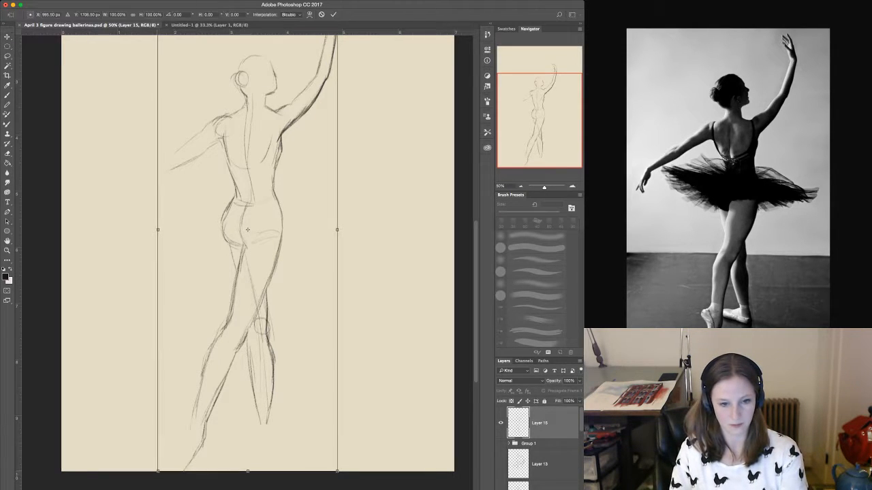
left_click_drag(158, 472, 175, 425)
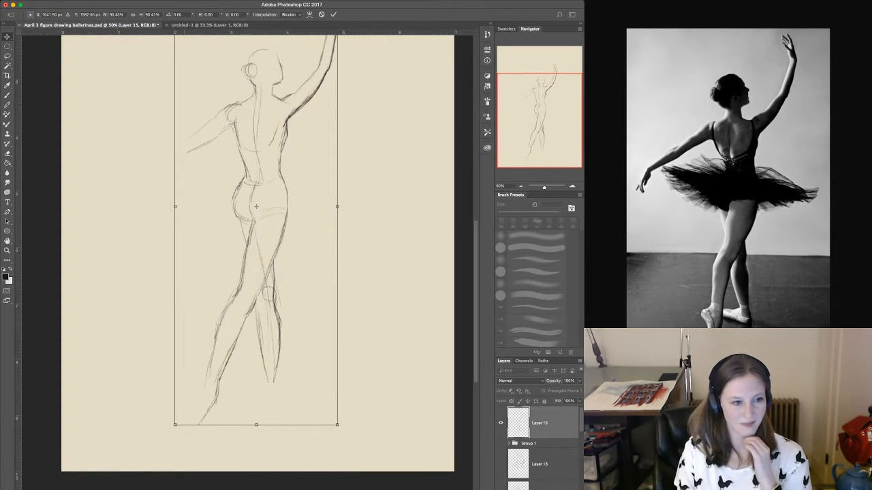
key("Return")
key("b")
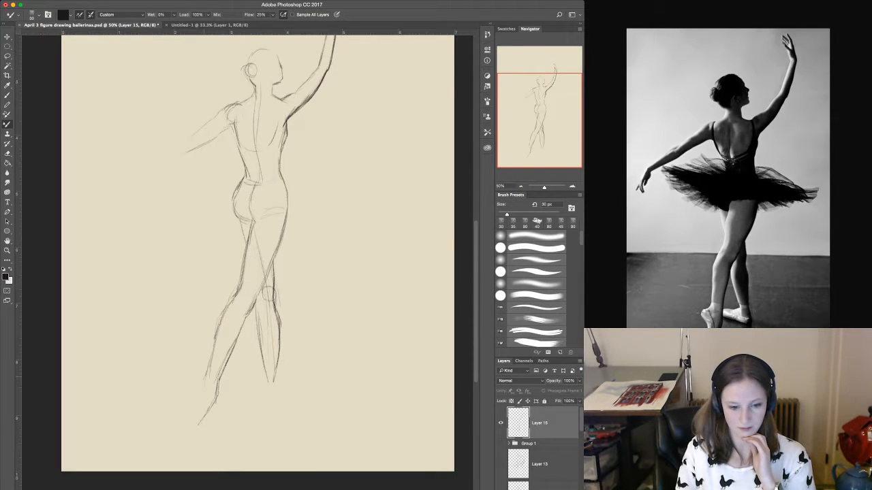
Draw the crossing leg's heel and pointed foot, darken its calf contours, and redraw the inner edge of the standing leg's calf.
mouse_move(207, 374)
left_mouse_down()
mouse_move(190, 400)
mouse_move(197, 407)
mouse_move(189, 430)
left_mouse_up()
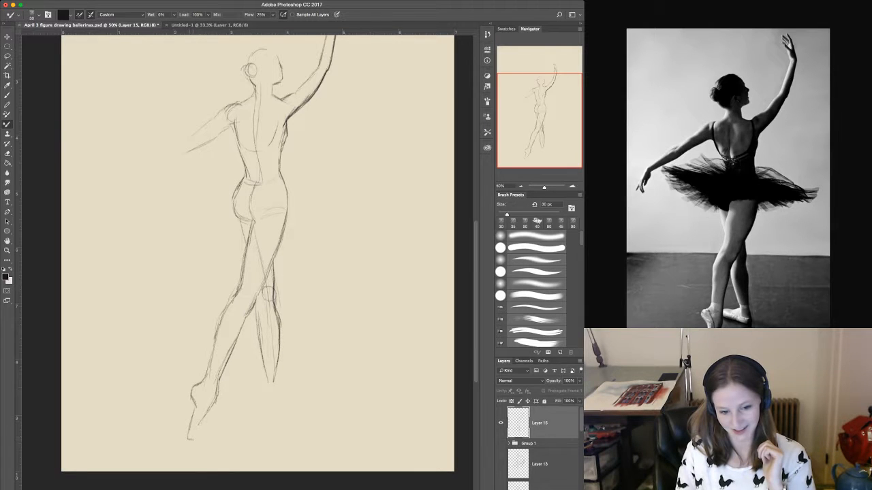
left_click_drag(213, 402, 201, 427)
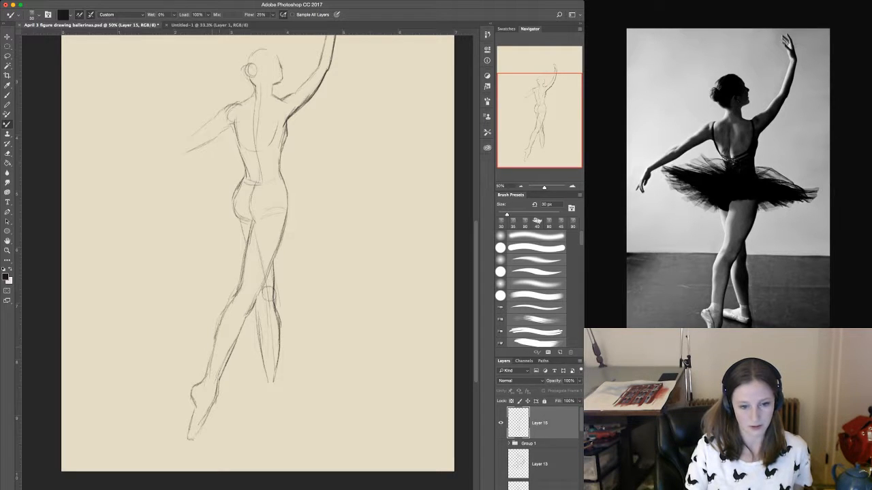
mouse_move(225, 308)
left_mouse_down()
mouse_move(190, 401)
mouse_move(197, 408)
mouse_move(186, 433)
mouse_move(197, 434)
left_mouse_up()
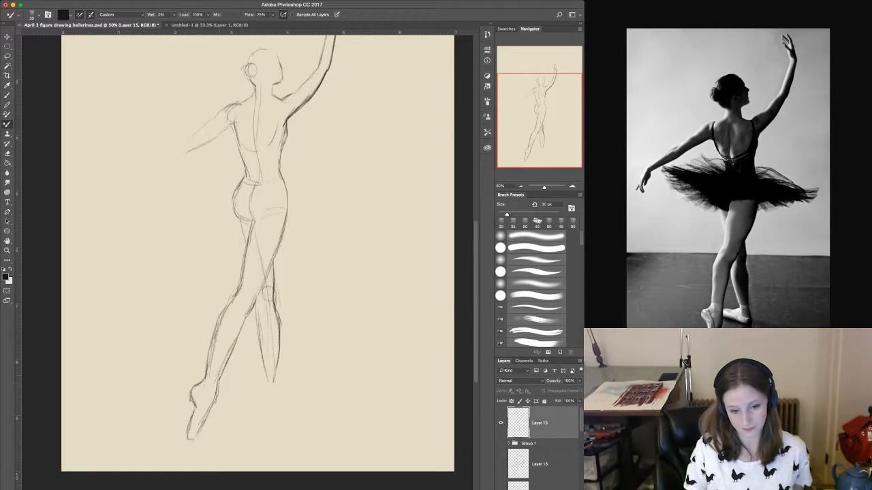
mouse_move(216, 393)
left_mouse_down()
mouse_move(202, 428)
mouse_move(224, 367)
left_mouse_up()
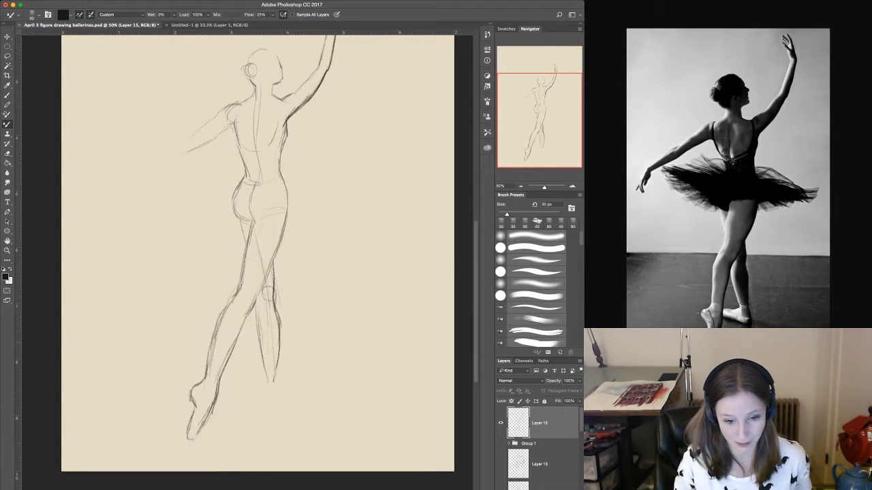
left_click_drag(257, 321, 263, 385)
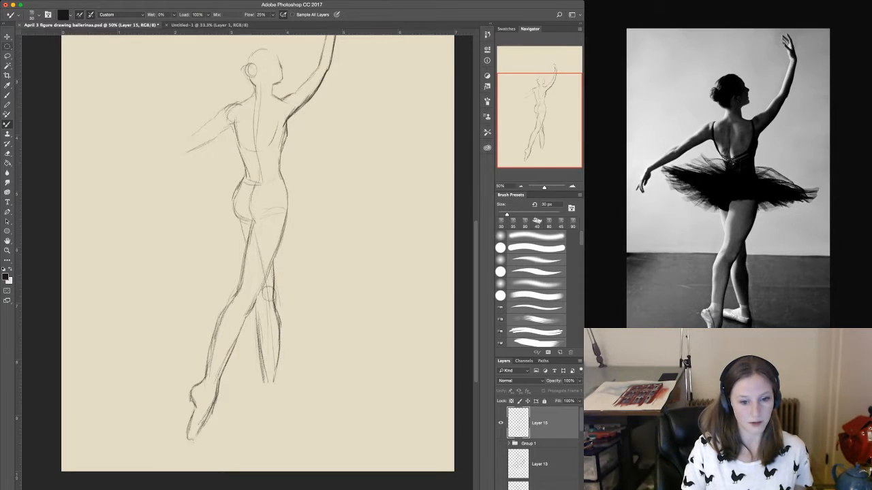
Lasso the crossing leg from knee to toes, scale it down to shorten the lower leg, and return to the Mixer Brush.
key("l")
mouse_move(253, 317)
left_mouse_down()
mouse_move(240, 278)
mouse_move(185, 368)
mouse_move(174, 450)
mouse_move(221, 440)
mouse_move(254, 320)
left_mouse_up()
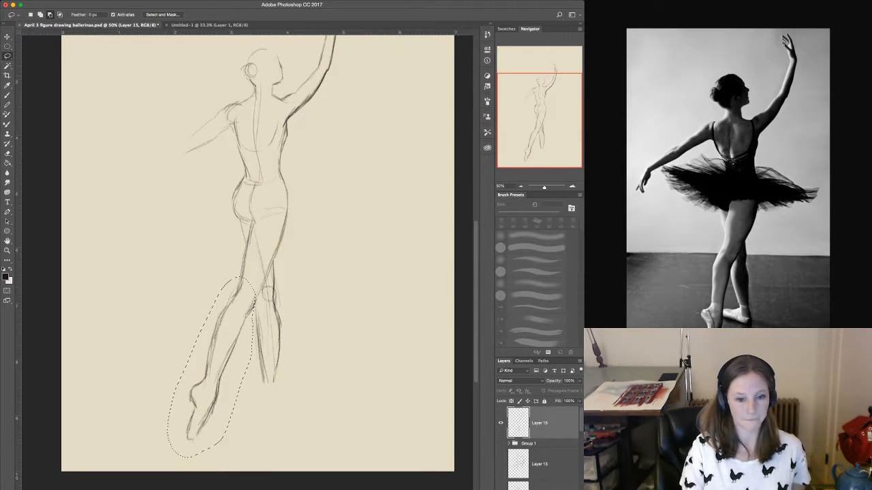
key("v")
left_click_drag(167, 457, 179, 431)
key("Return")
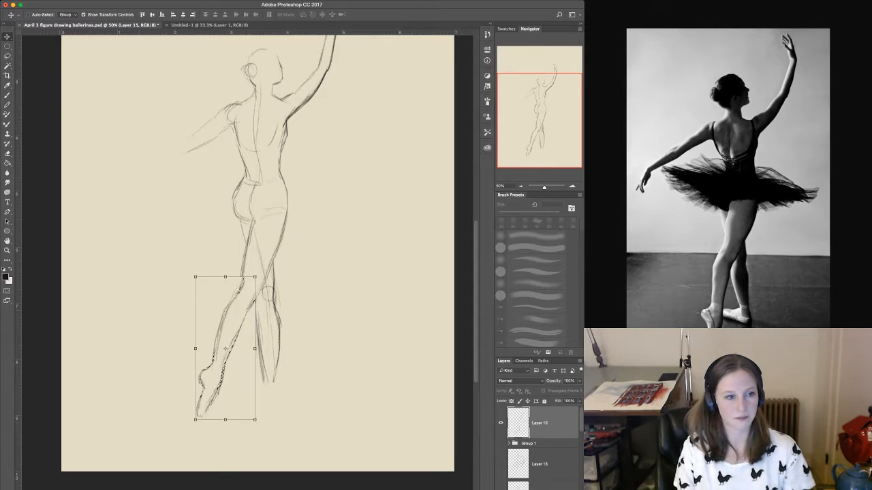
key("b")
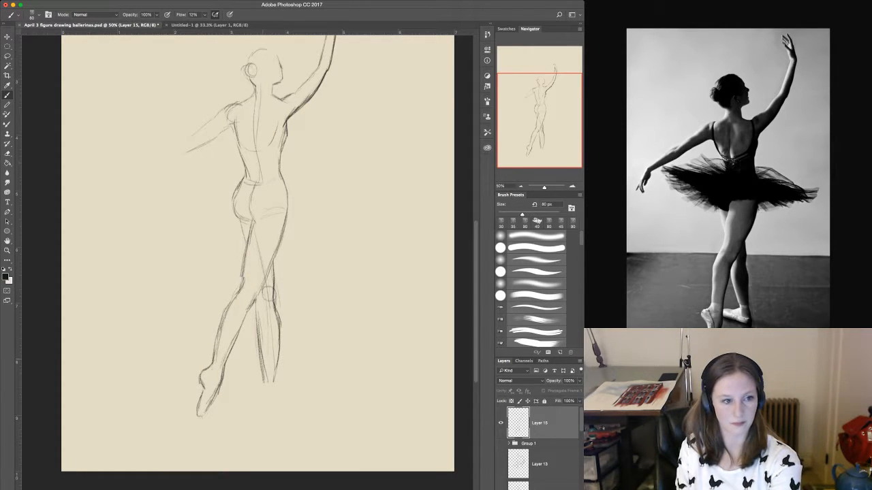
left_click(6, 125)
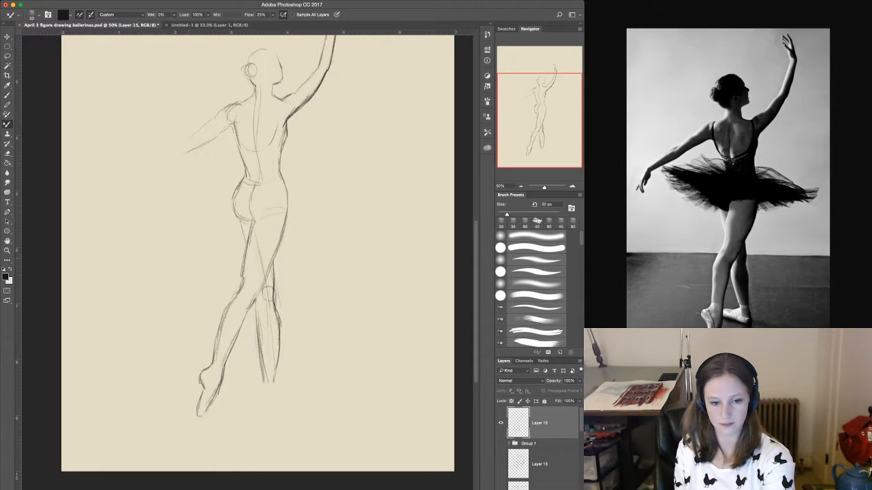
Draw the standing leg's ankle and round heel, and outline its foot extending sideways toward the crossing leg's ankle.
key("bracketleft")
key("bracketright")
key("bracketright")
key("bracketright")
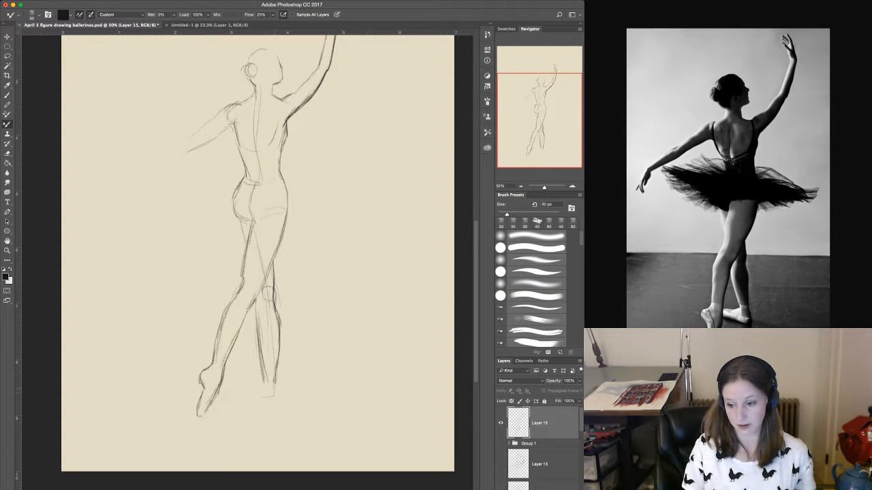
mouse_move(278, 385)
left_mouse_down()
mouse_move(266, 399)
mouse_move(280, 396)
mouse_move(259, 399)
left_mouse_up()
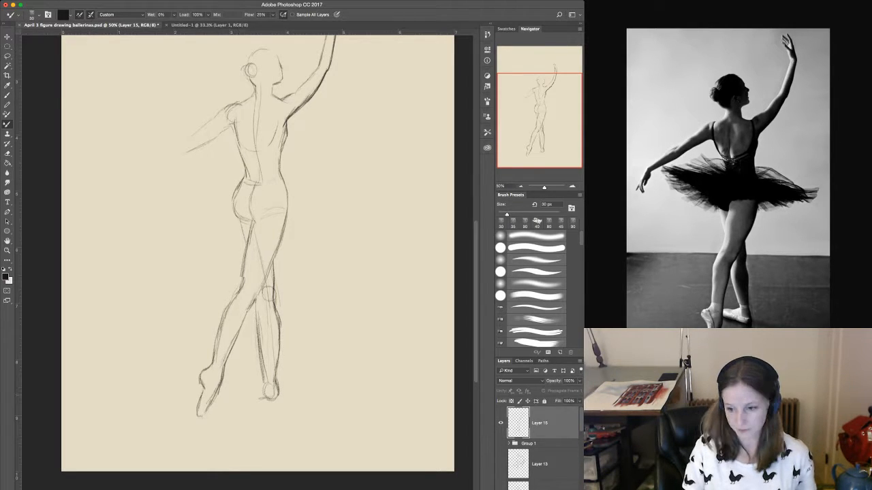
left_click_drag(261, 398, 254, 396)
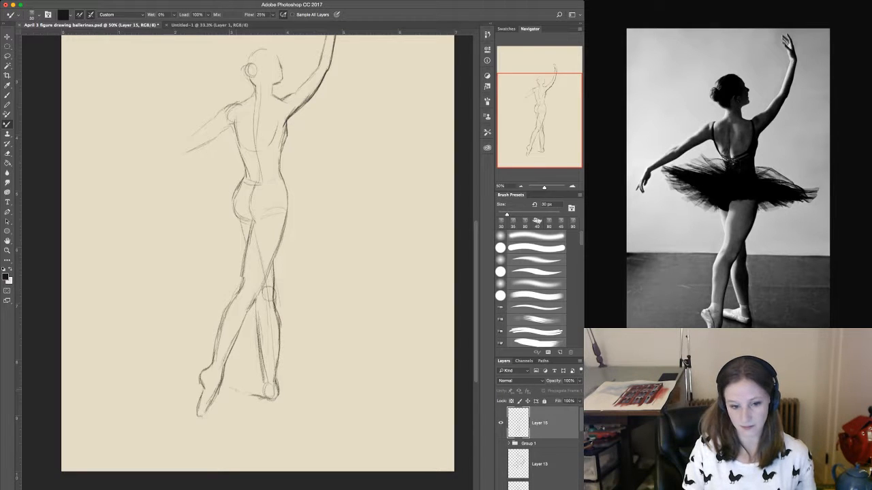
left_click_drag(261, 376, 244, 378)
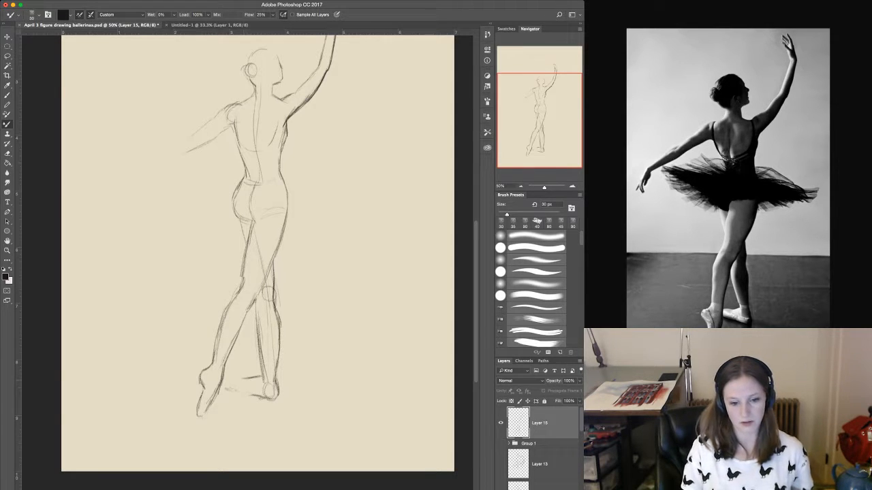
left_click_drag(263, 380, 245, 384)
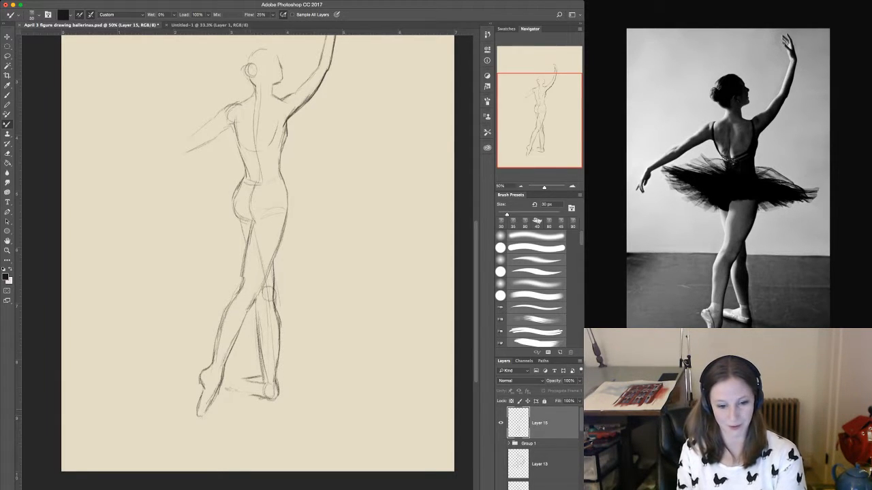
key("super+z")
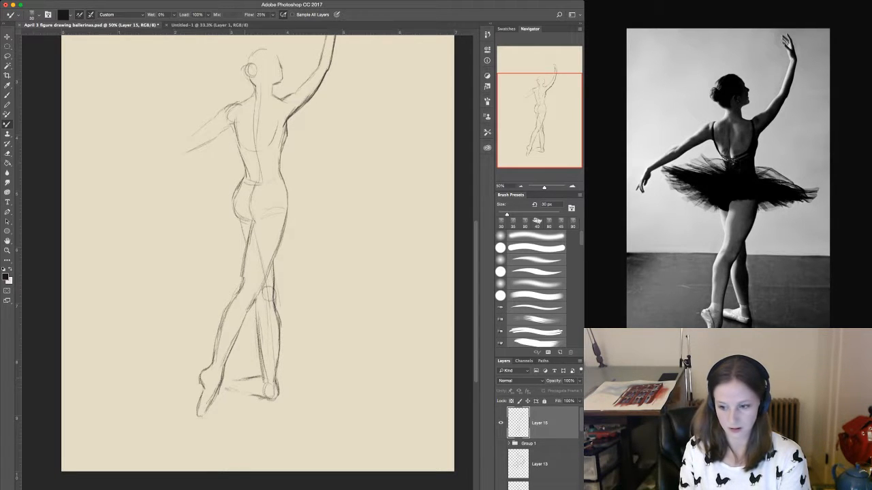
mouse_move(232, 381)
left_mouse_down()
mouse_move(225, 386)
mouse_move(234, 392)
mouse_move(256, 395)
left_mouse_up()
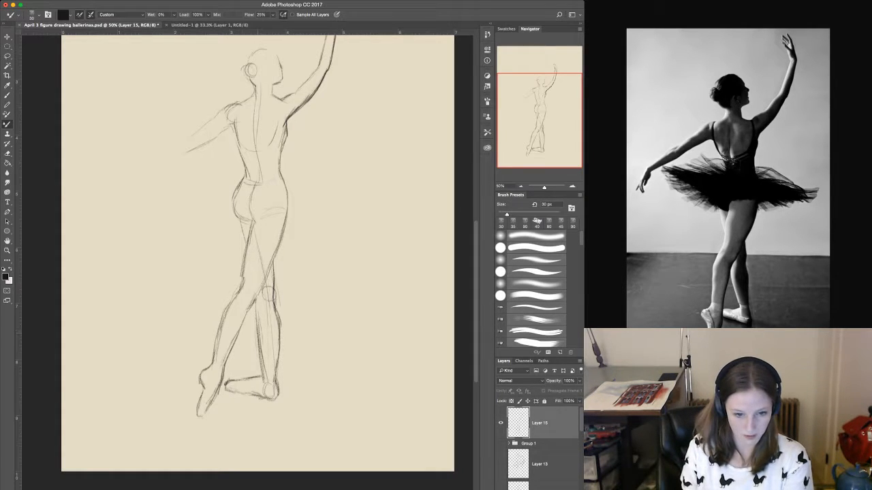
Darken the inner edge of the standing calf and smooth the crossing leg's contours around the back of the knee and calf.
left_click_drag(257, 305, 258, 341)
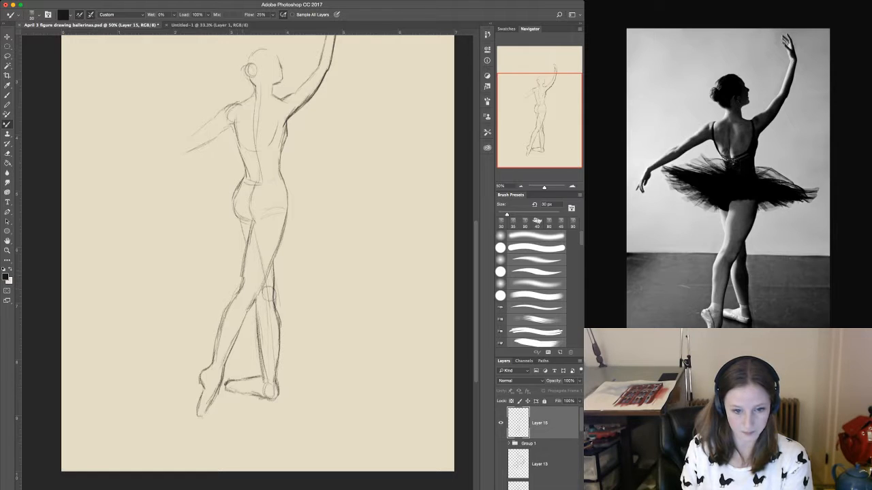
left_click_drag(241, 269, 213, 359)
left_click_drag(258, 291, 252, 309)
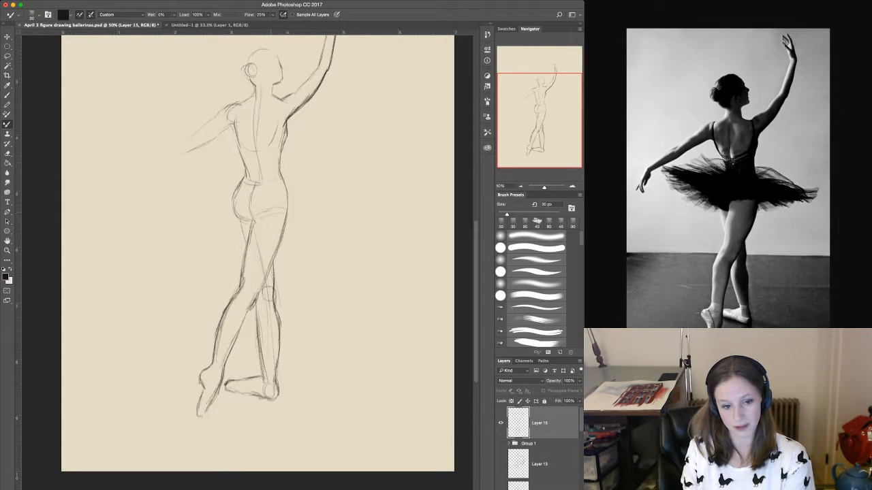
Add a light line running outward from the waist for the tutu and darken the lower curve of the buttock.
left_click_drag(324, 162, 311, 247)
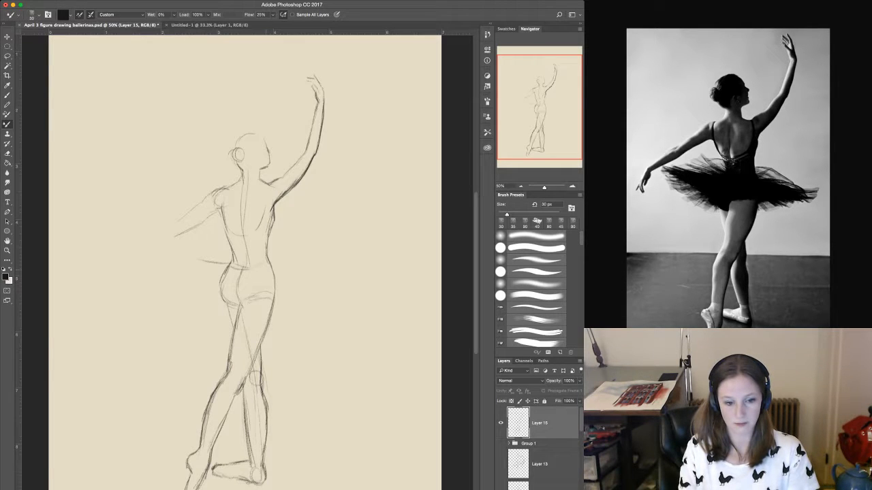
left_click_drag(226, 302, 237, 308)
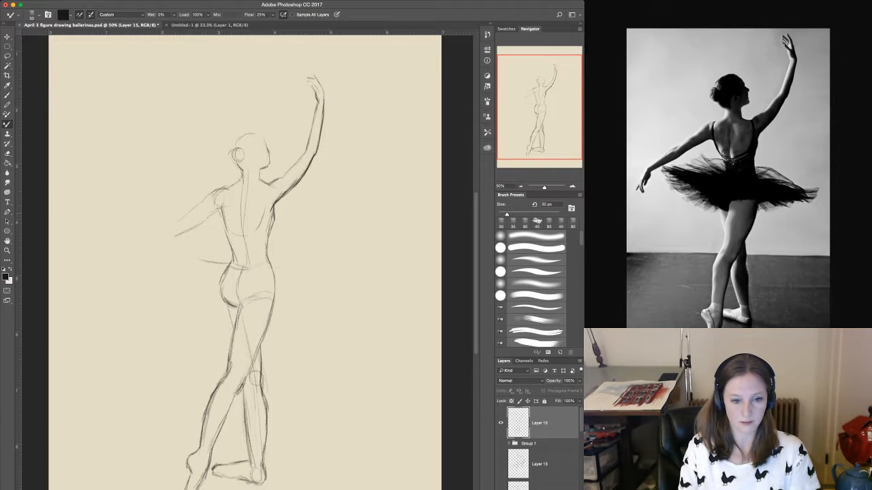
Extend the lowered arm's contours past the elbow and sketch the forearm's upper edge curving down to the wrist.
left_click_drag(214, 213, 196, 225)
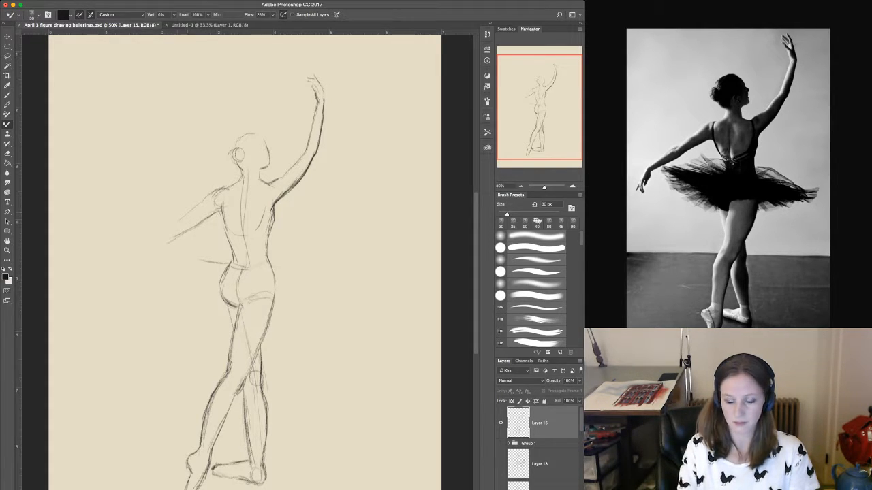
left_click_drag(172, 226, 152, 236)
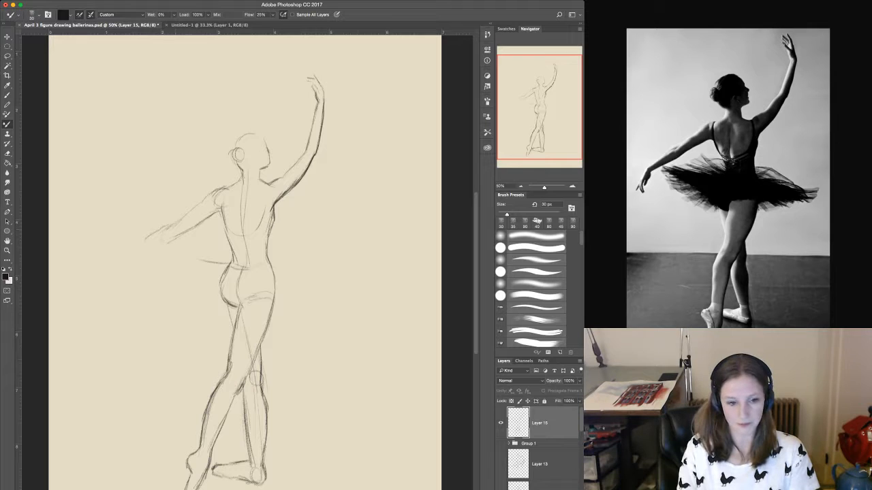
left_click_drag(136, 247, 117, 264)
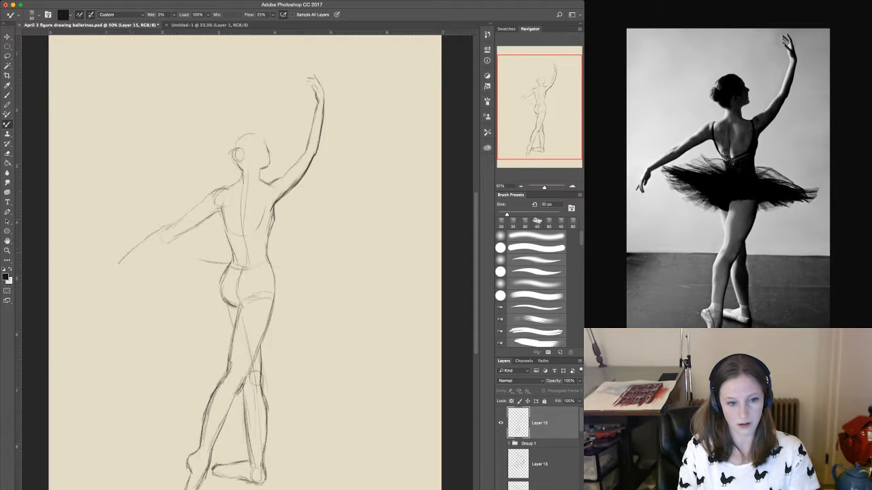
left_click_drag(181, 218, 164, 229)
left_click_drag(205, 196, 184, 216)
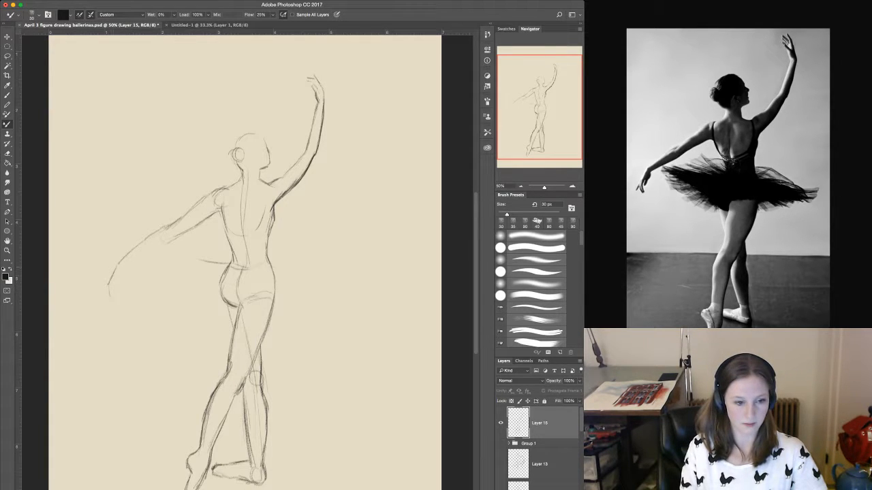
Sketch the lowered arm's drooping hand with separate fingers and close the underside of the forearm from wrist to elbow.
left_click_drag(109, 277, 101, 288)
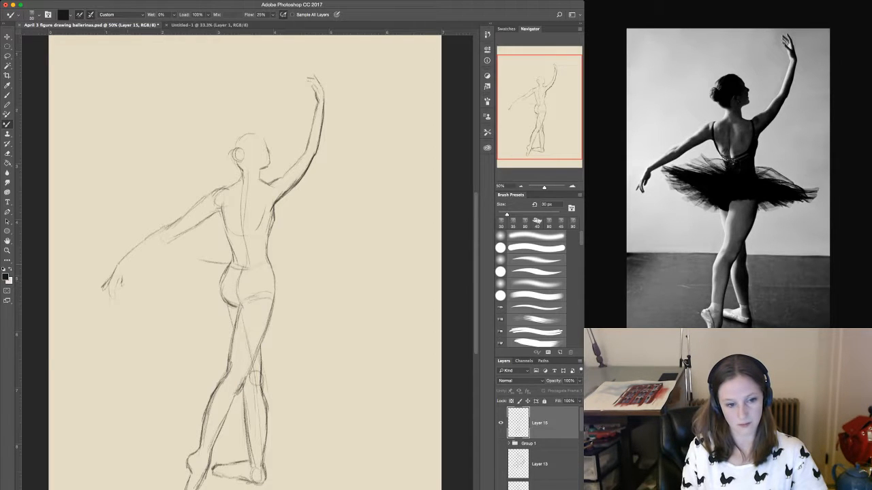
left_click_drag(129, 265, 124, 286)
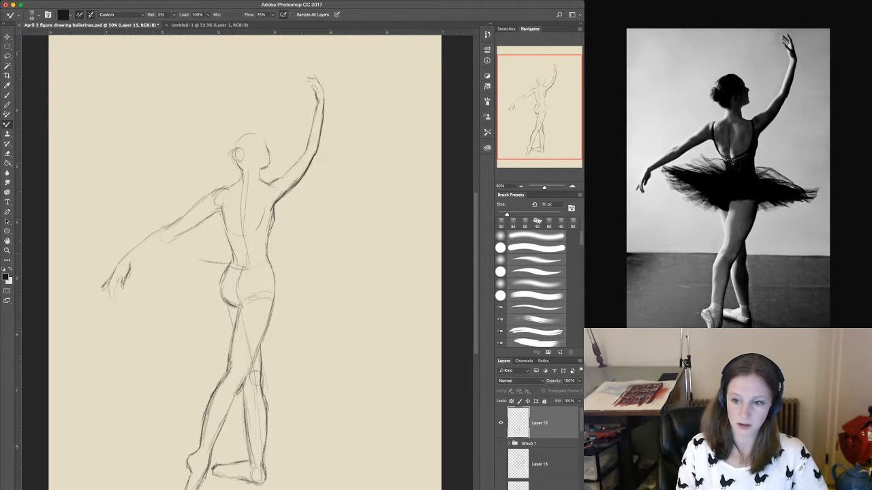
mouse_move(144, 256)
left_mouse_down()
mouse_move(131, 267)
mouse_move(165, 248)
left_mouse_up()
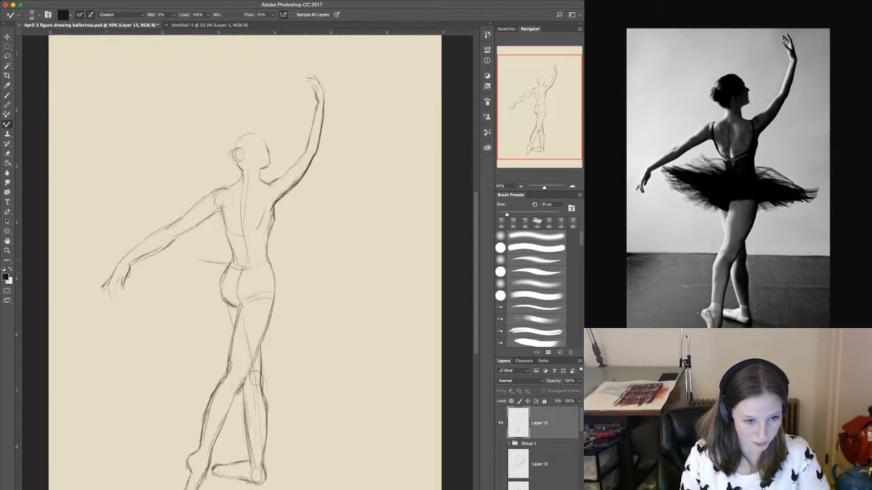
left_click_drag(121, 268, 111, 289)
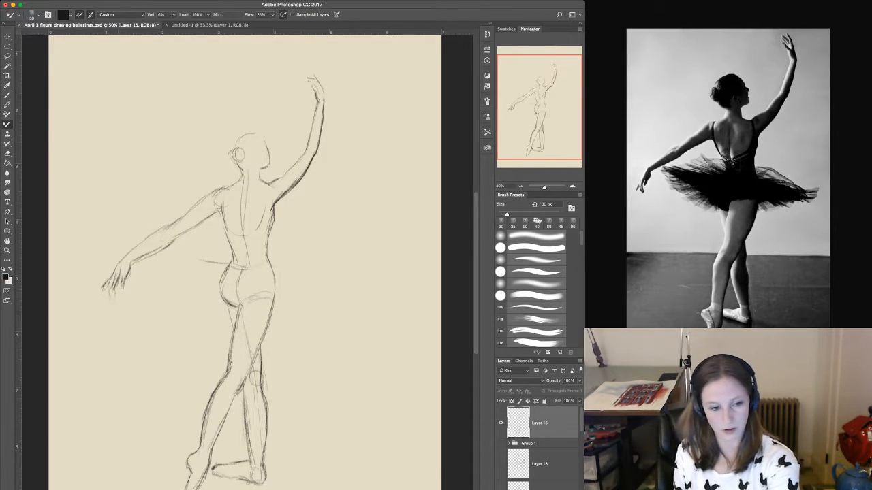
Set the brush size to 45 px and shade the lowered hand's fingers, palm side and wrist with dark strokes.
key("bracketright")
key("bracketright")
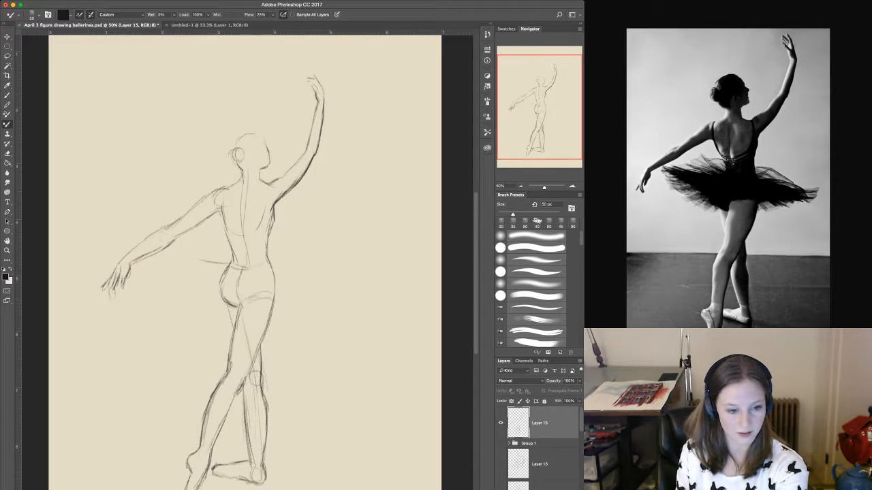
key("bracketright")
key("bracketleft")
key("bracketleft")
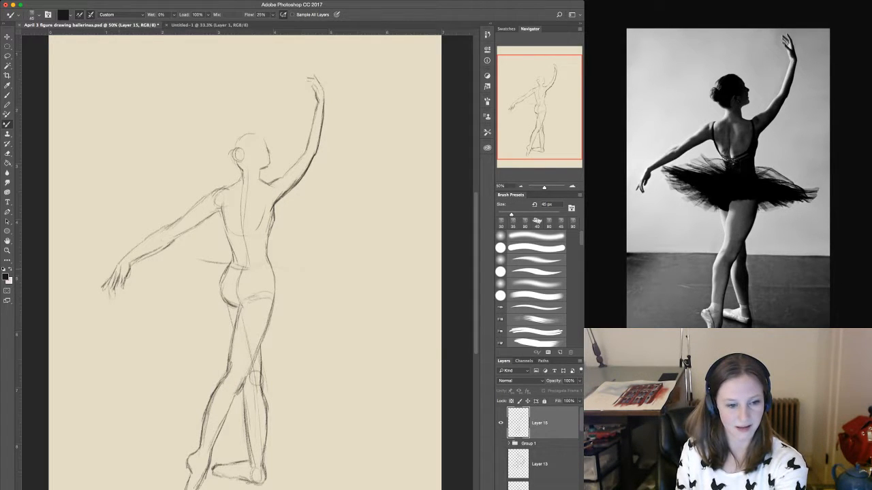
left_click_drag(122, 267, 113, 297)
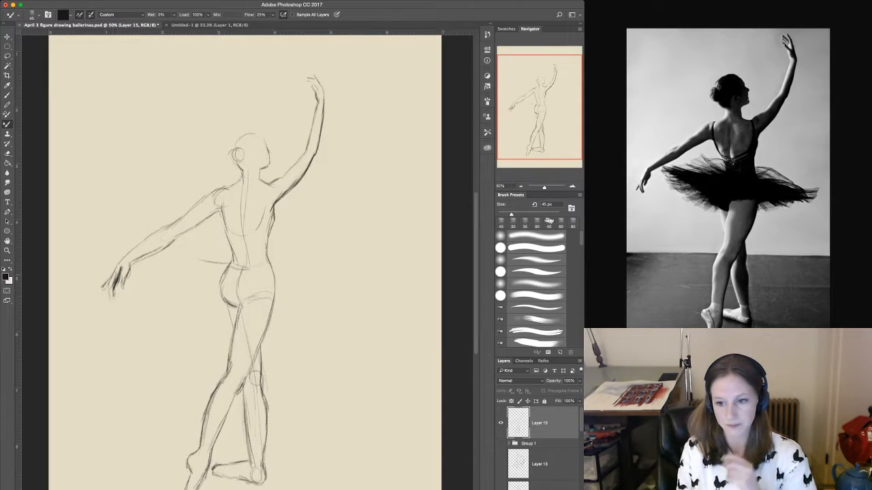
mouse_move(123, 270)
left_mouse_down()
mouse_move(122, 287)
mouse_move(119, 277)
left_mouse_up()
left_click_drag(126, 265, 123, 276)
mouse_move(129, 265)
left_mouse_down()
mouse_move(125, 278)
mouse_move(124, 264)
mouse_move(139, 257)
left_mouse_up()
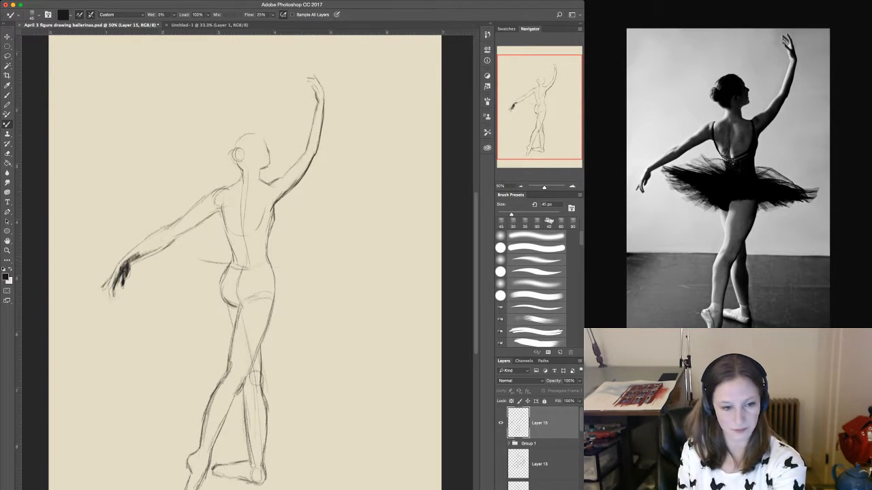
Set the brush size to 70 px and shade the underside of the lowered forearm from wrist to elbow.
key("bracketright")
key("bracketright")
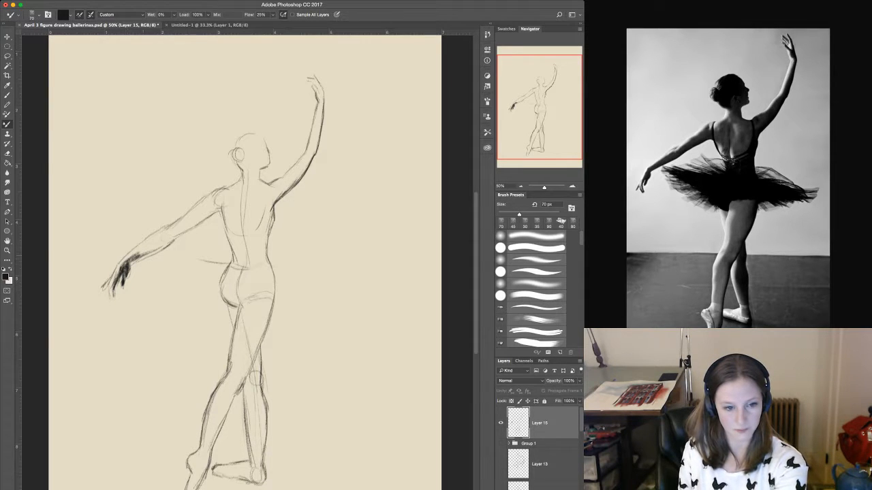
mouse_move(160, 244)
left_mouse_down()
mouse_move(136, 260)
mouse_move(170, 239)
left_mouse_up()
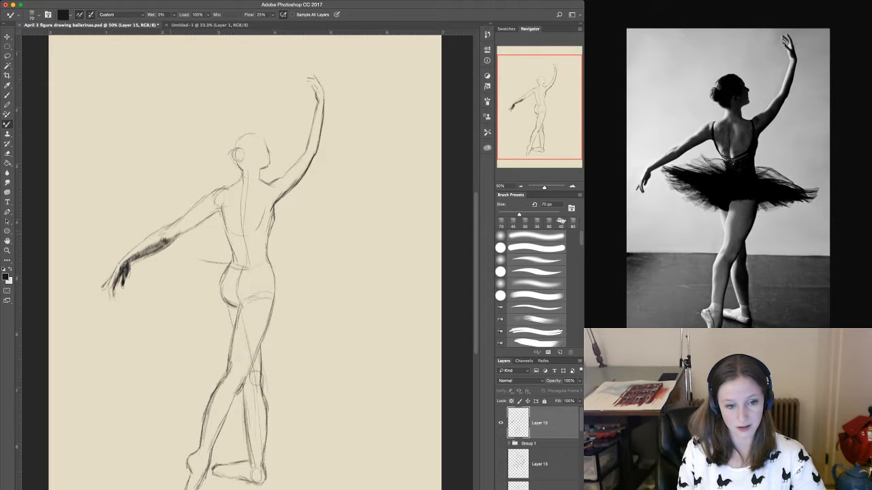
left_click_drag(169, 241, 136, 251)
left_click_drag(161, 240, 148, 248)
Shade the underside of the lowered upper arm from the elbow up to the shoulder and armpit.
left_click_drag(187, 221, 175, 237)
mouse_move(178, 233)
left_mouse_down()
mouse_move(172, 240)
mouse_move(177, 232)
left_mouse_up()
left_click_drag(212, 207, 187, 230)
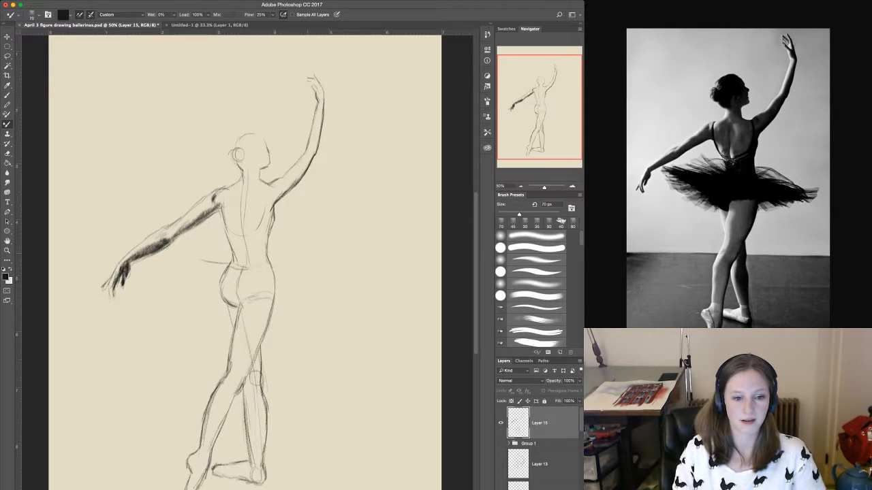
mouse_move(216, 199)
left_mouse_down()
mouse_move(204, 212)
mouse_move(216, 206)
left_mouse_up()
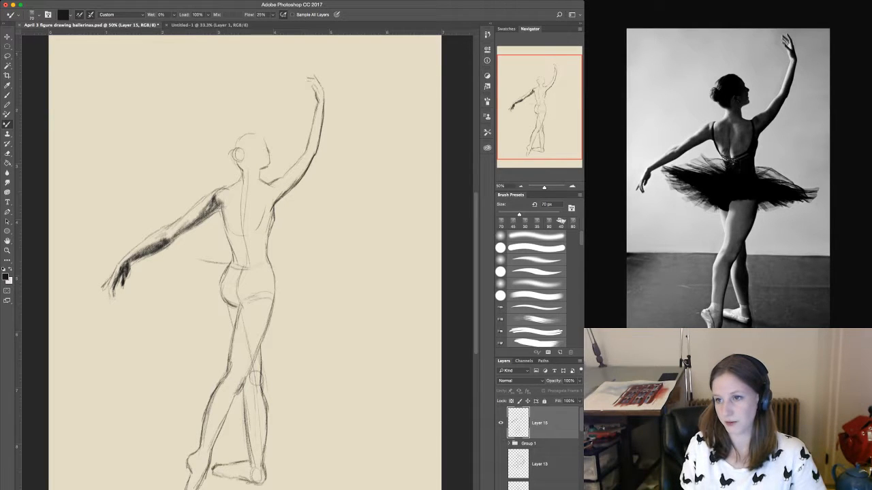
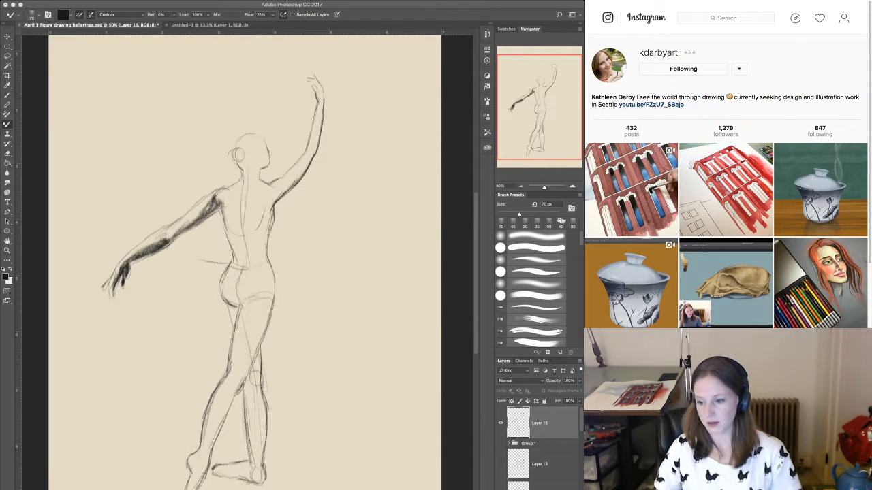
scroll(727, 164, "down", 1)
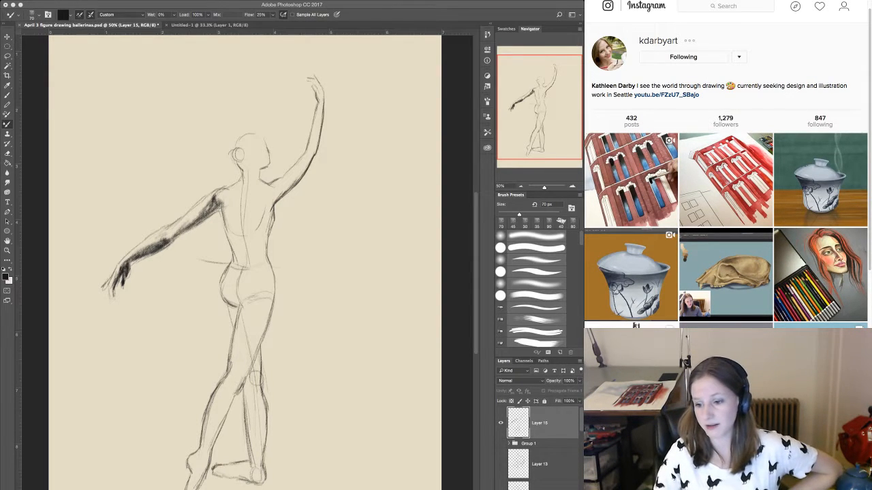
scroll(725, 99, "down", 5)
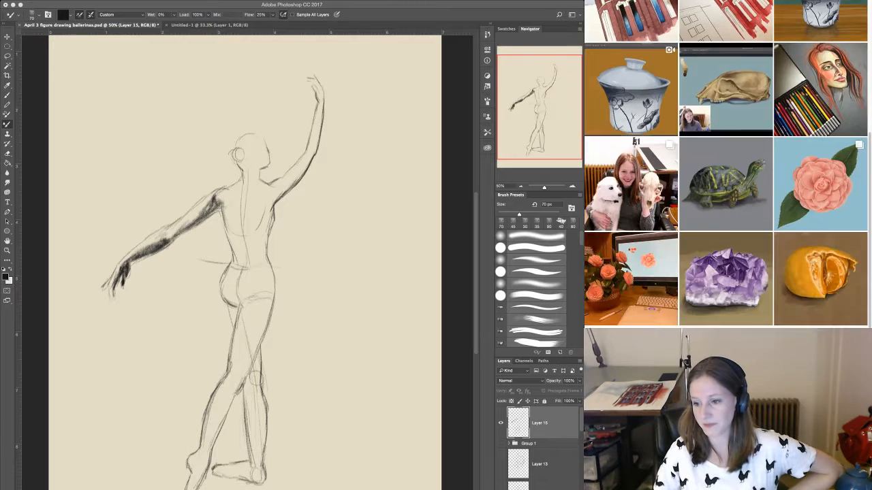
scroll(725, 99, "up", 1)
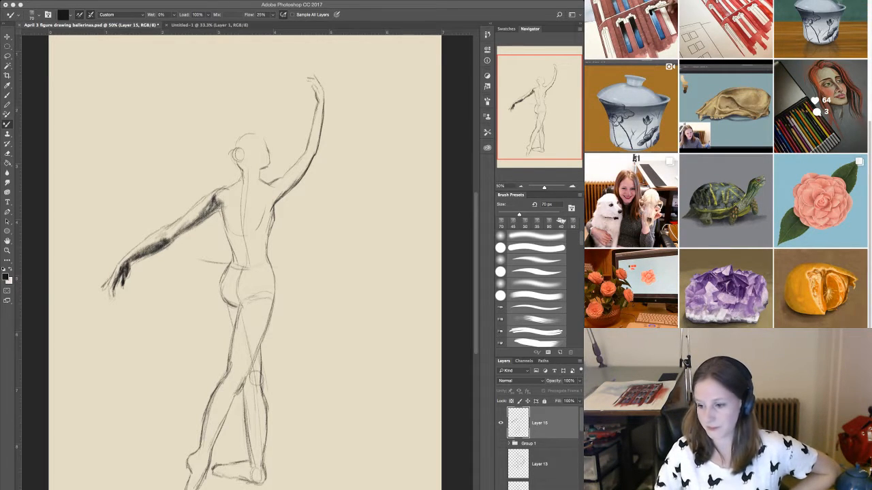
scroll(817, 102, "up", 5)
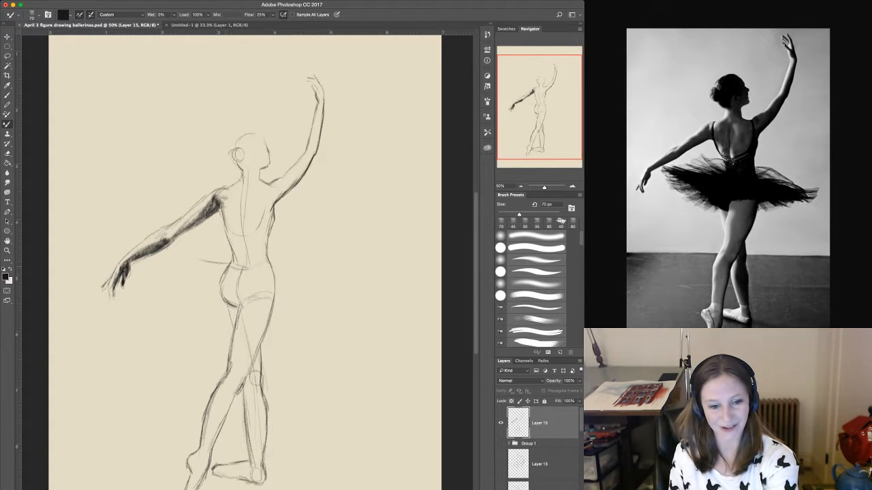
Set the brush size to 80 px and shade the edge of the upper back beside the lowered arm's armpit.
key("bracketright")
left_click_drag(248, 301, 270, 296)
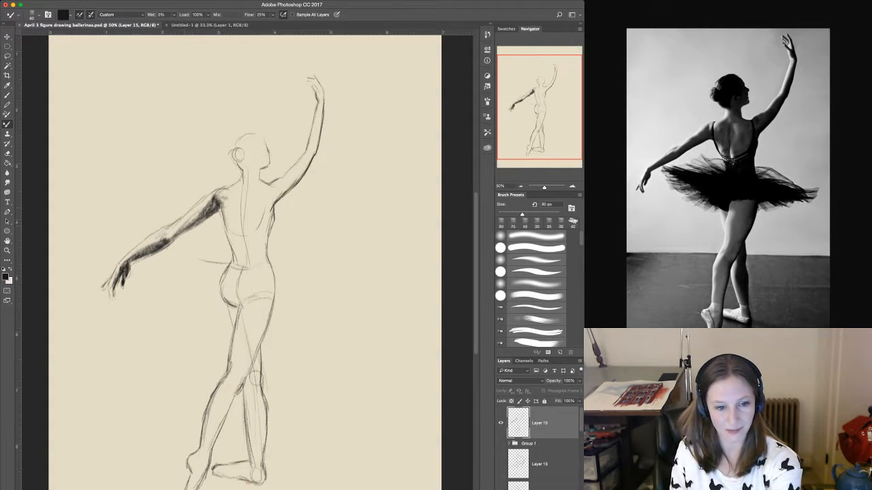
mouse_move(184, 224)
left_mouse_down()
mouse_move(218, 207)
mouse_move(178, 236)
mouse_move(226, 198)
mouse_move(233, 227)
left_mouse_up()
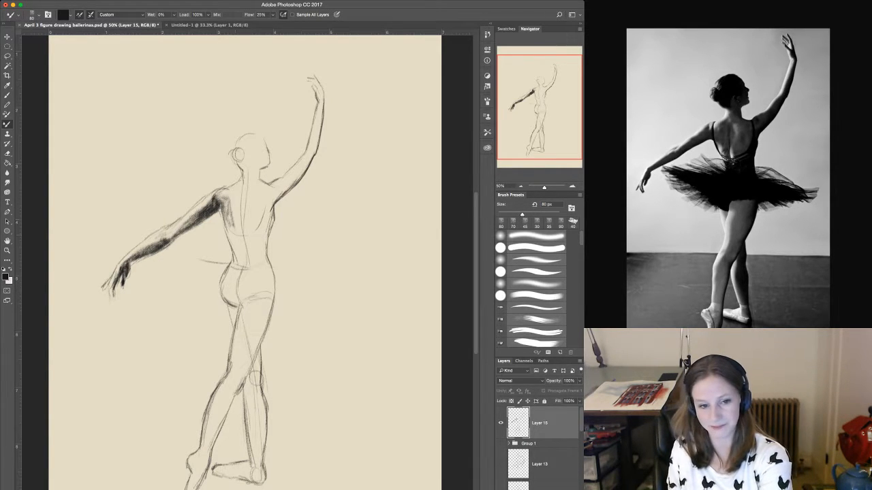
Set the brush size to 150 px and shade the shoulder blade and side of the back next to the lowered arm.
key("bracketright")
key("bracketright")
key("bracketright")
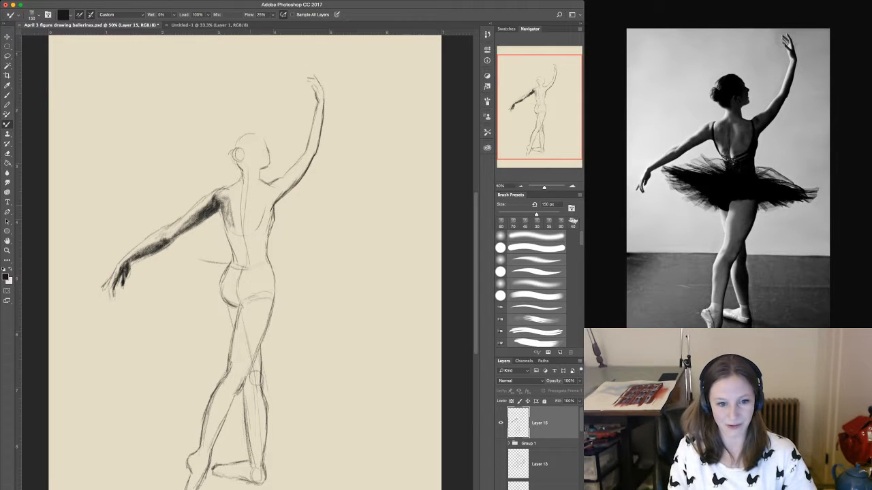
left_click_drag(235, 202, 237, 228)
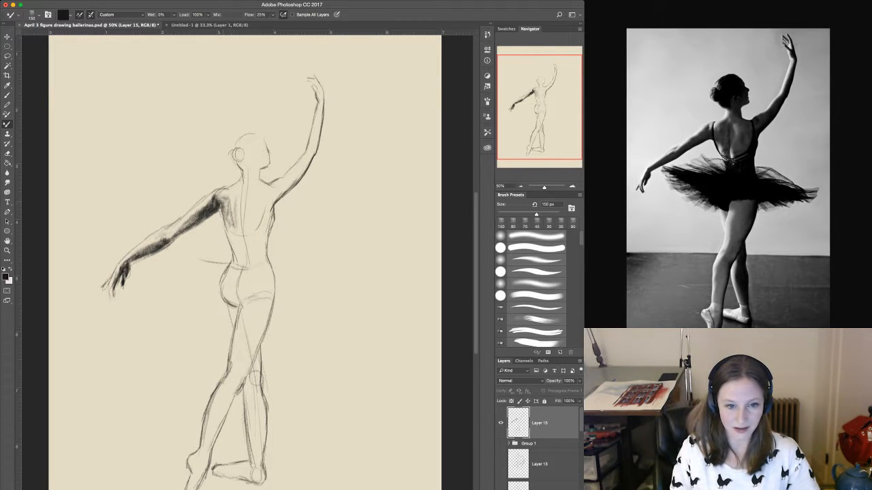
mouse_move(228, 198)
left_mouse_down()
mouse_move(239, 235)
mouse_move(229, 211)
mouse_move(241, 199)
mouse_move(242, 233)
mouse_move(228, 236)
mouse_move(245, 261)
mouse_move(246, 249)
left_mouse_up()
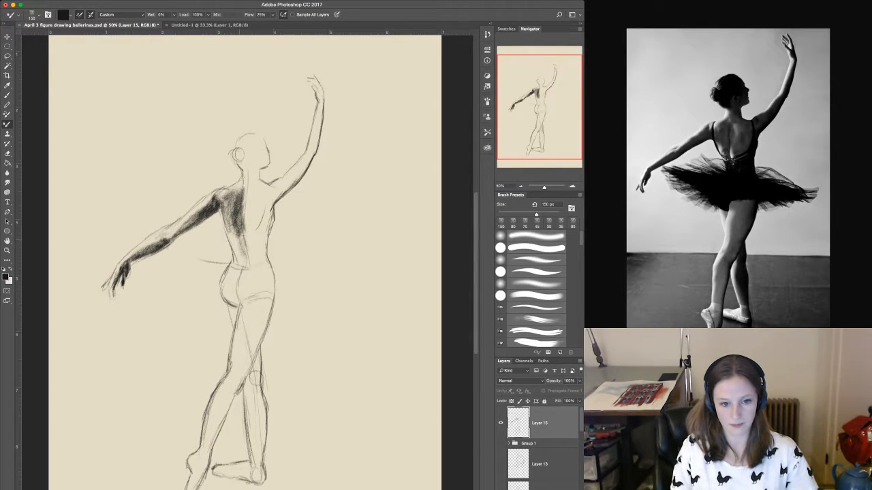
Extend the back shading down the spine to the waist, over the other shoulder blade and up to the nape.
left_click_drag(240, 214, 248, 275)
mouse_move(231, 192)
left_mouse_down()
mouse_move(225, 222)
mouse_move(241, 194)
left_mouse_up()
left_click_drag(244, 196, 247, 231)
mouse_move(249, 193)
left_mouse_down()
mouse_move(245, 225)
mouse_move(258, 222)
mouse_move(251, 230)
left_mouse_up()
left_click_drag(256, 198, 254, 217)
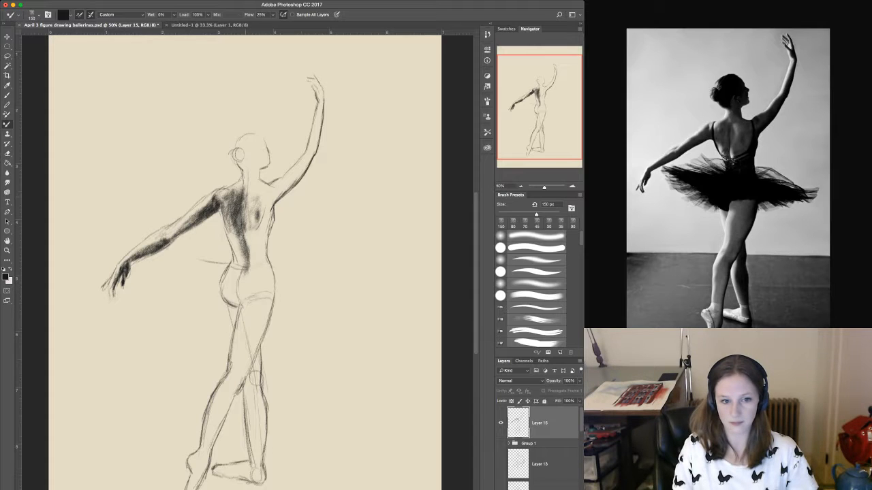
mouse_move(248, 170)
left_mouse_down()
mouse_move(256, 182)
mouse_move(247, 185)
mouse_move(246, 218)
mouse_move(266, 199)
mouse_move(266, 226)
mouse_move(239, 266)
left_mouse_up()
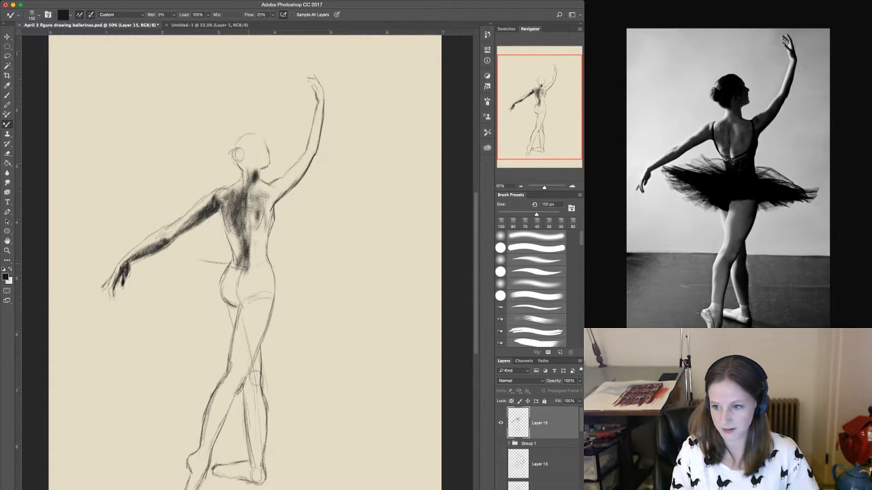
Shade the lower back between the spine and the waist on the raised arm's side.
left_click_drag(256, 230, 253, 265)
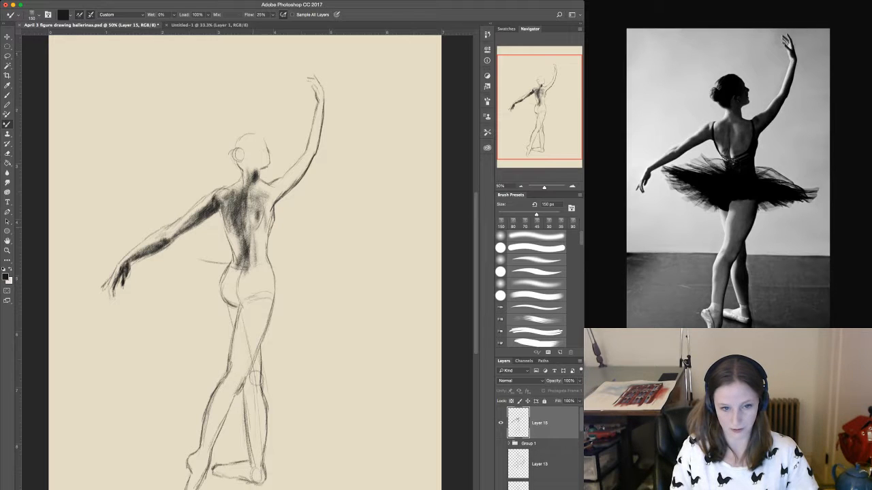
left_click_drag(257, 223, 259, 262)
left_click_drag(254, 236, 251, 253)
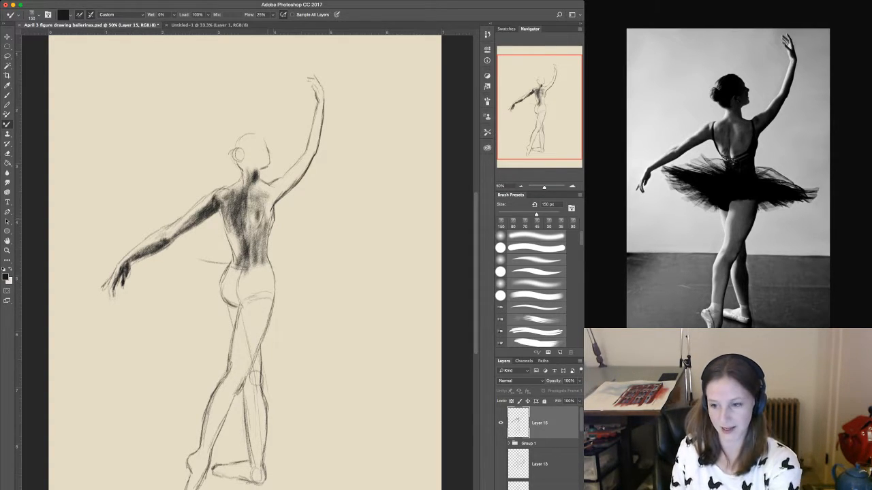
Set the brush size to 70 px and darken the side of the bodice from the raised arm's armpit to the waist.
key("bracketright")
key("bracketright")
key("bracketright")
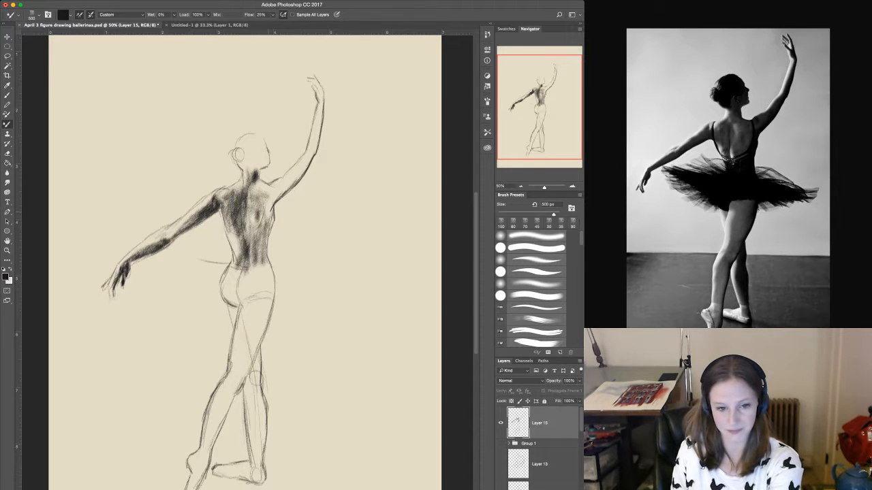
key("bracketleft")
key("bracketleft")
key("bracketleft")
key("bracketleft")
key("bracketleft")
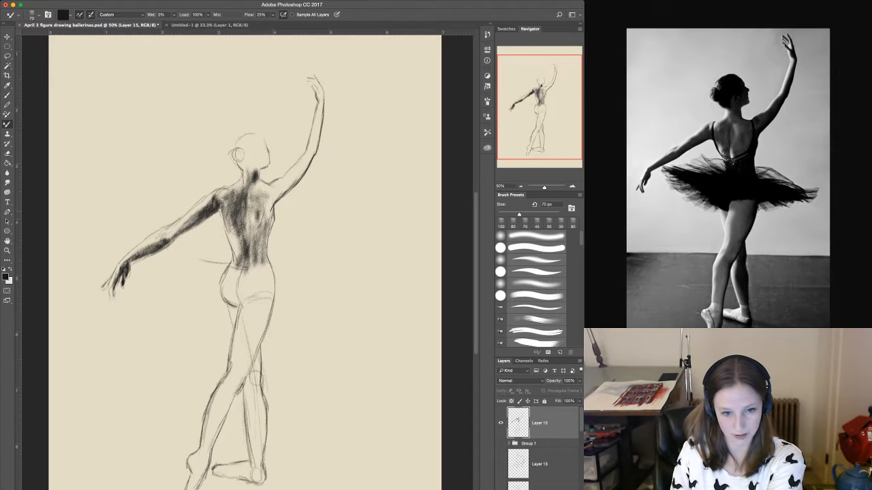
mouse_move(272, 212)
left_mouse_down()
mouse_move(266, 259)
mouse_move(257, 236)
mouse_move(243, 239)
mouse_move(256, 245)
mouse_move(262, 265)
left_mouse_up()
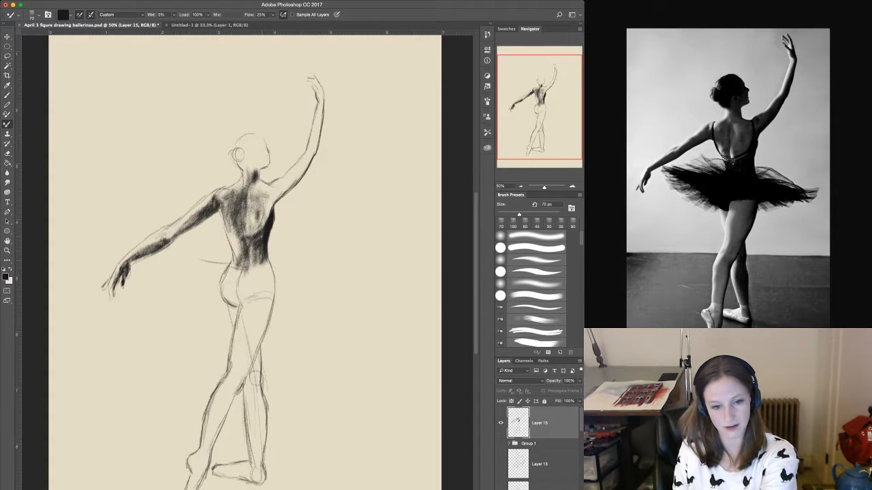
Set the brush size to 100 px and fill the lower bodice across the back with dark tone.
key("bracketright")
key("bracketright")
mouse_move(262, 234)
left_mouse_down()
mouse_move(259, 260)
mouse_move(245, 235)
mouse_move(249, 266)
mouse_move(251, 254)
mouse_move(265, 265)
mouse_move(251, 270)
left_mouse_up()
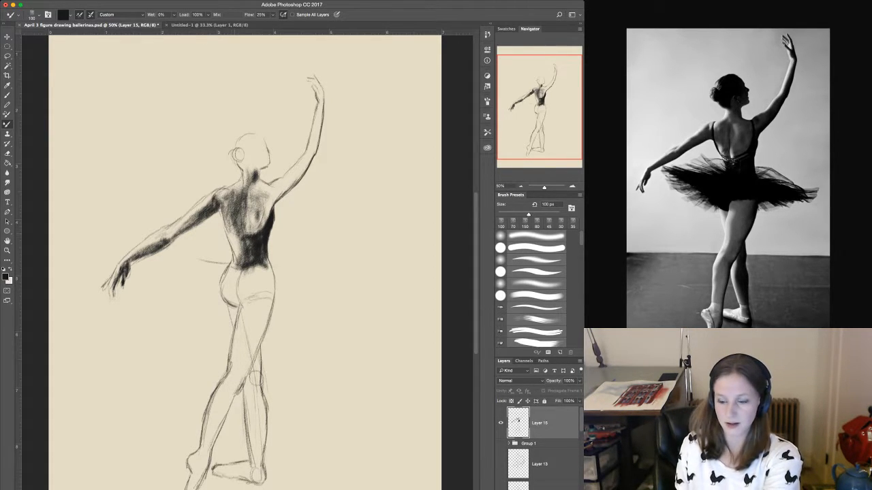
mouse_move(236, 240)
left_mouse_down()
mouse_move(234, 268)
mouse_move(236, 243)
mouse_move(249, 261)
mouse_move(244, 242)
mouse_move(242, 265)
mouse_move(234, 235)
mouse_move(233, 247)
left_mouse_up()
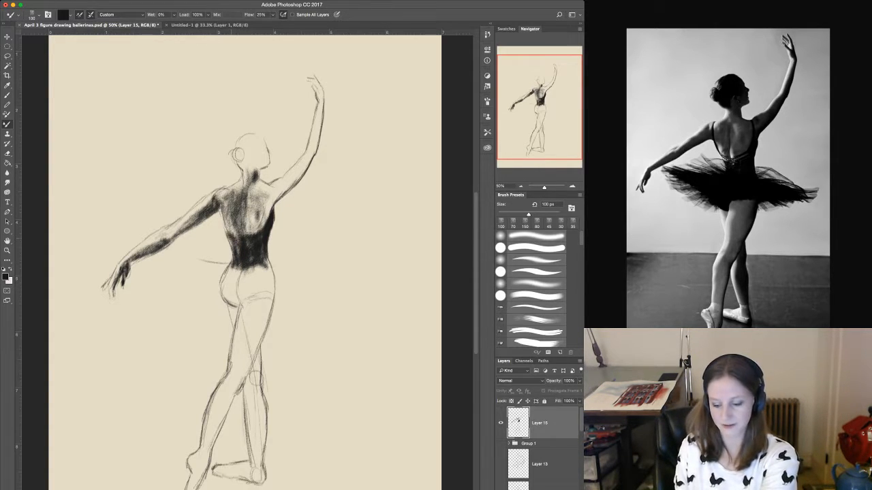
Set the brush size to 45 px and draw the bodice's strap and scooped back edge on the lowered arm's side.
key("bracketright")
key("bracketright")
key("bracketleft")
key("bracketleft")
key("bracketleft")
key("bracketleft")
key("bracketleft")
key("bracketleft")
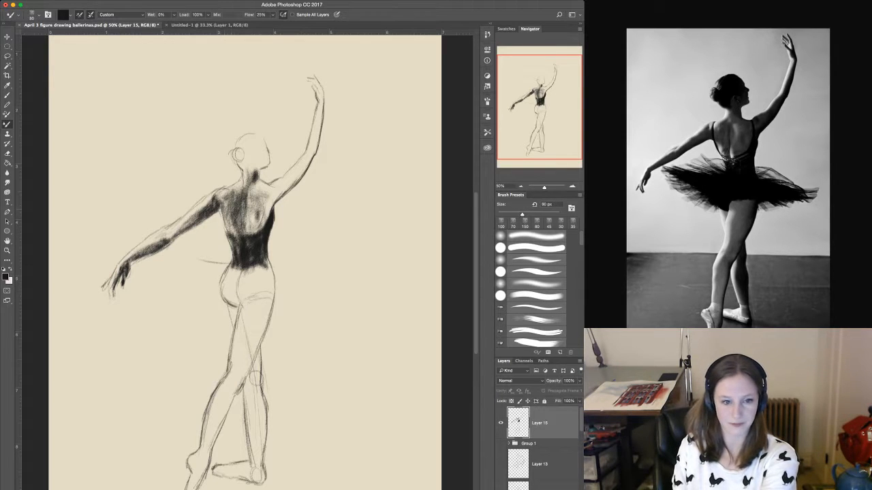
key("bracketleft")
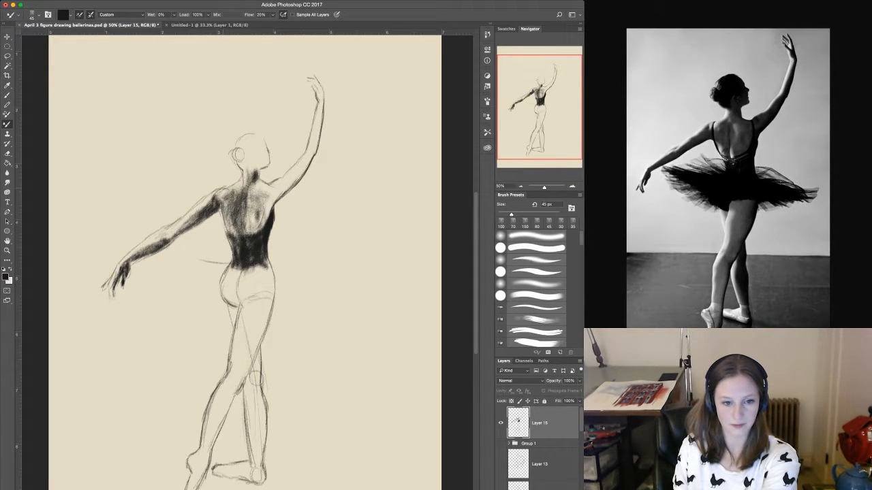
mouse_move(224, 190)
left_mouse_down()
mouse_move(228, 237)
mouse_move(253, 236)
left_mouse_up()
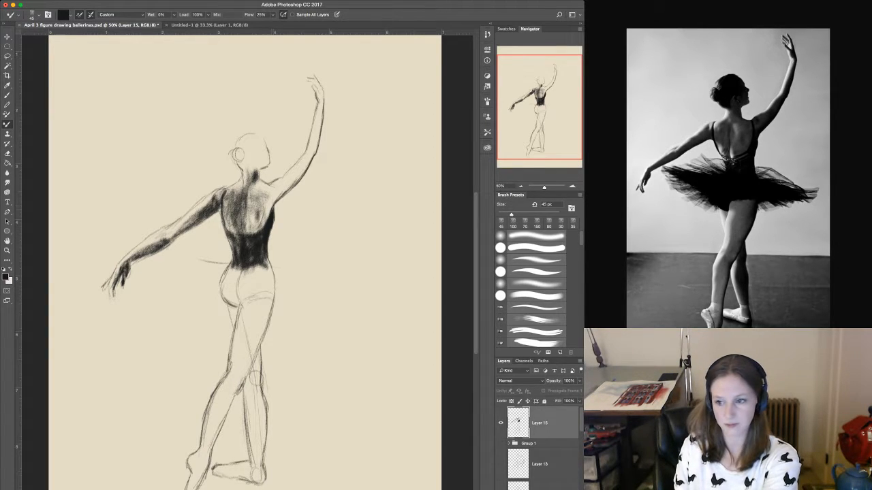
Draw the bodice strap on the raised arm's side and darken the top edge of that shoulder.
left_click_drag(265, 189, 265, 228)
left_click_drag(265, 196, 265, 218)
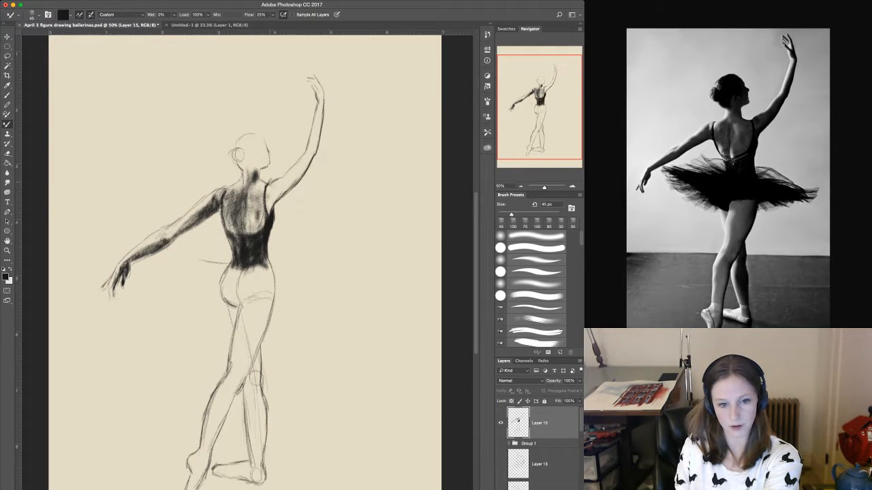
left_click_drag(280, 178, 268, 186)
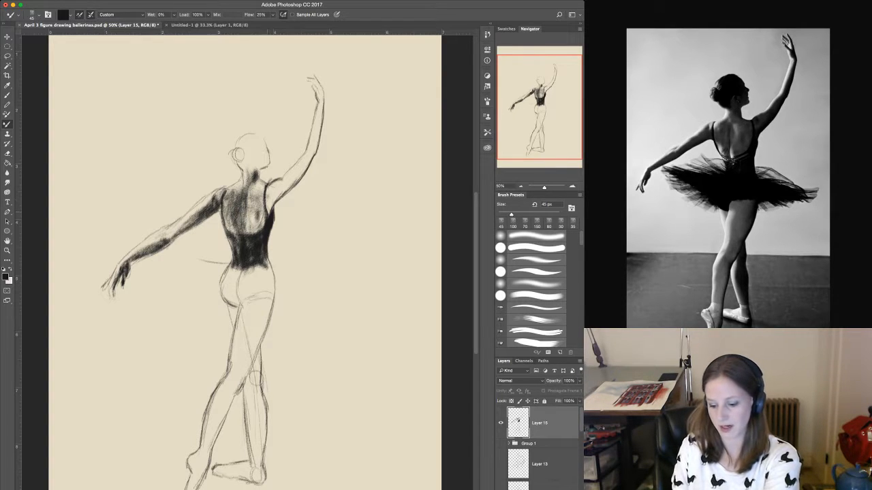
Set the brush size to 80 px and deepen the shading along the bodice's open back edge below the raised arm.
key("bracketright")
key("bracketright")
key("bracketright")
key("bracketright")
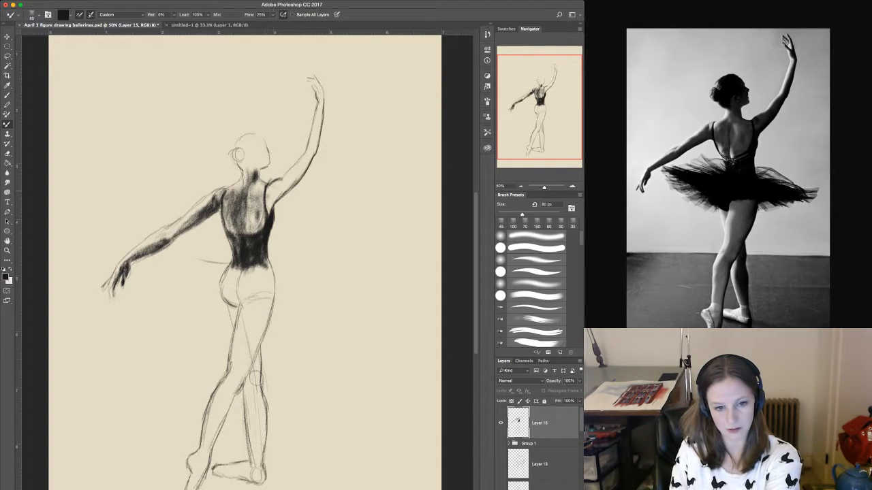
mouse_move(269, 208)
left_mouse_down()
mouse_move(268, 192)
mouse_move(271, 214)
mouse_move(284, 189)
mouse_move(274, 197)
mouse_move(279, 184)
mouse_move(302, 162)
mouse_move(259, 229)
mouse_move(244, 235)
left_mouse_up()
Set the brush size to 100 px and shade the bare back around the spine, the raised upper arm and the neck below the jaw.
key("bracketright")
key("bracketright")
left_click_drag(241, 203, 241, 222)
left_click_drag(240, 210, 241, 234)
mouse_move(241, 204)
left_mouse_down()
mouse_move(240, 218)
mouse_move(257, 211)
mouse_move(252, 222)
mouse_move(264, 189)
mouse_move(245, 197)
left_mouse_up()
mouse_move(258, 186)
left_mouse_down()
mouse_move(251, 194)
mouse_move(259, 200)
left_mouse_up()
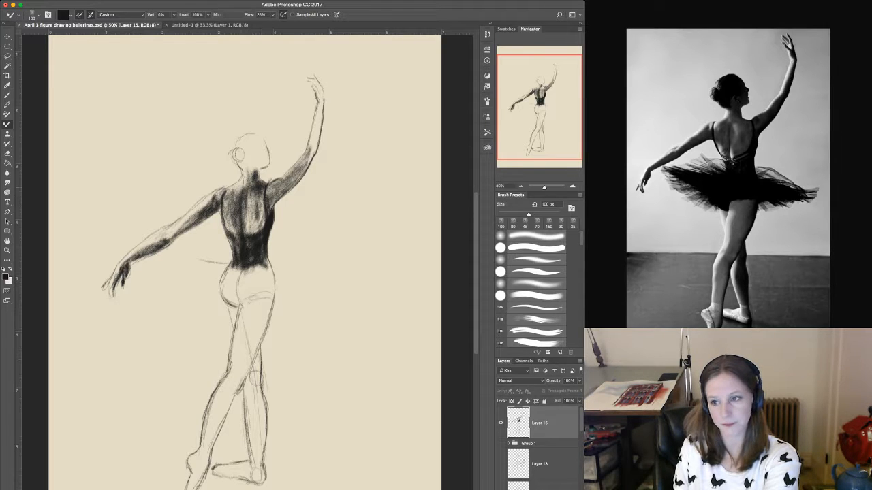
mouse_move(257, 161)
left_mouse_down()
mouse_move(258, 176)
mouse_move(263, 168)
left_mouse_up()
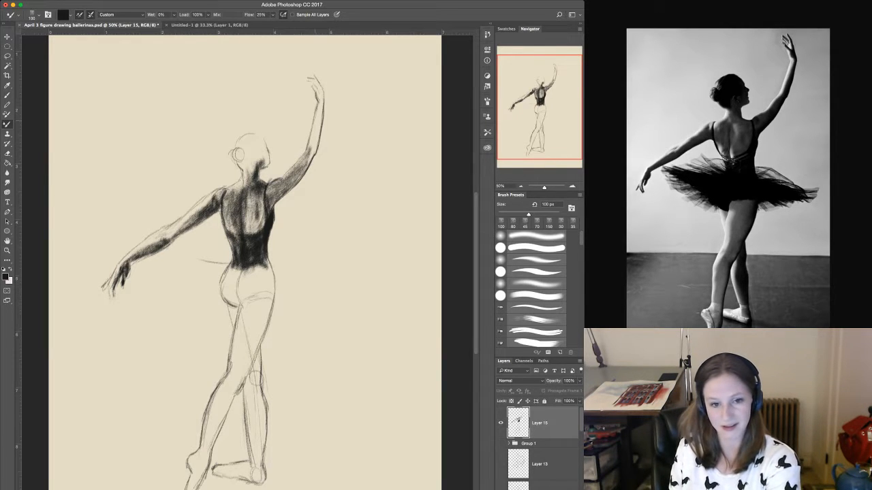
Set the brush size to 60 px and darken the underside of the raised upper arm from armpit to elbow.
key("bracketleft")
key("bracketleft")
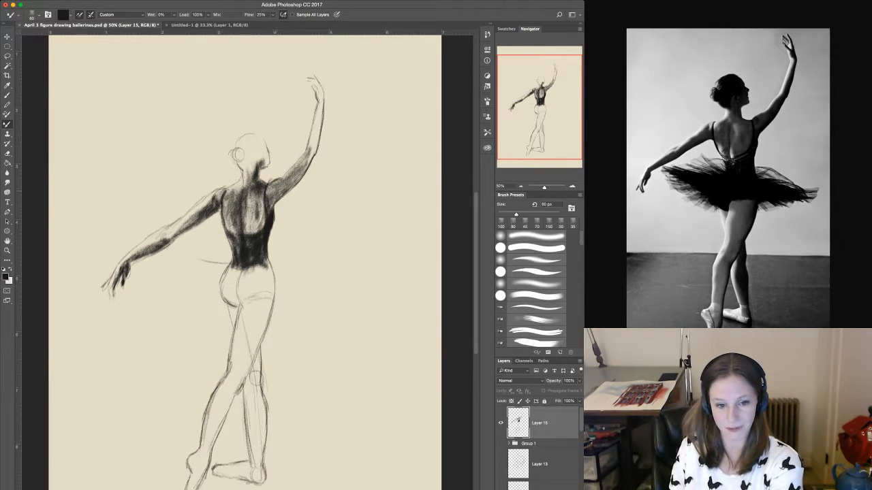
left_click_drag(285, 187, 274, 199)
left_click_drag(301, 170, 279, 190)
left_click_drag(314, 153, 306, 167)
mouse_move(312, 156)
left_mouse_down()
mouse_move(307, 169)
mouse_move(311, 161)
left_mouse_up()
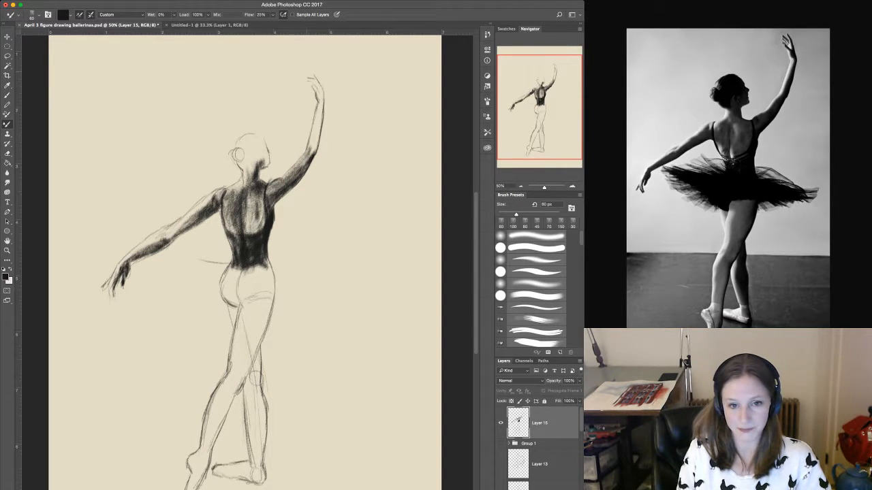
Shade the raised hand, wrist and forearm down to the elbow with dark strokes.
mouse_move(308, 71)
left_mouse_down()
mouse_move(322, 92)
mouse_move(319, 108)
mouse_move(314, 91)
mouse_move(324, 100)
mouse_move(313, 160)
left_mouse_up()
left_click_drag(317, 144, 312, 154)
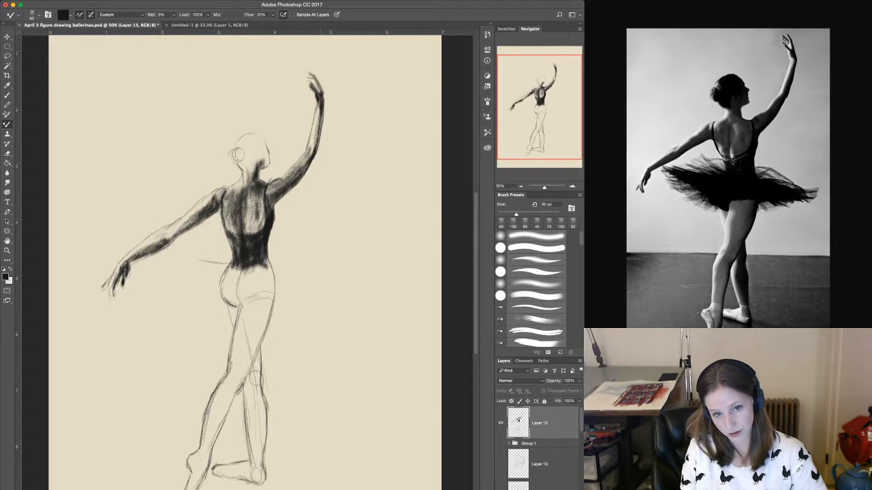
left_click_drag(321, 117, 317, 136)
left_click_drag(319, 133, 309, 152)
left_click_drag(314, 143, 307, 151)
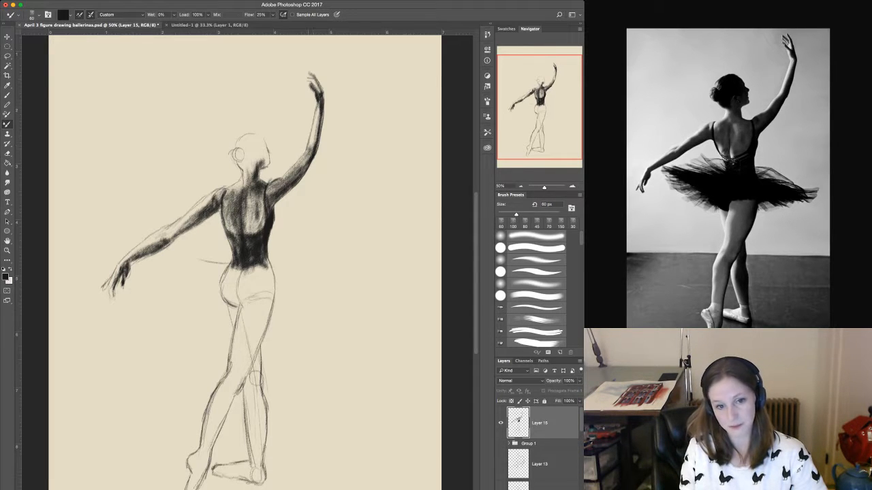
Darken the outer edge of the raised arm and fill in the hair and bun with dark strokes.
left_click_drag(324, 115, 315, 147)
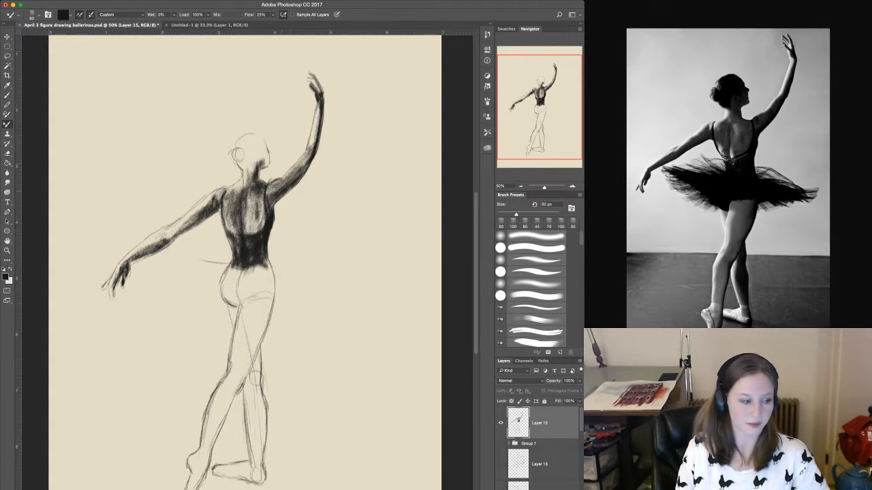
left_click_drag(292, 186, 272, 206)
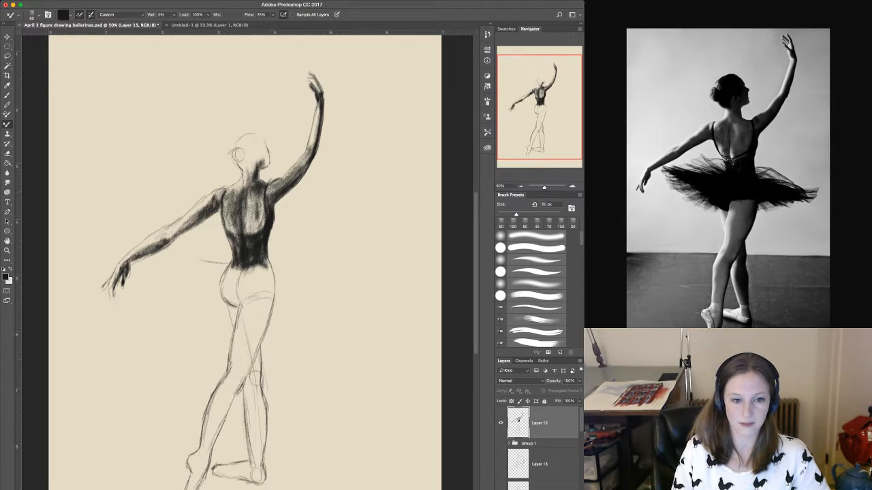
mouse_move(242, 159)
left_mouse_down()
mouse_move(236, 172)
mouse_move(233, 158)
mouse_move(259, 135)
mouse_move(238, 150)
mouse_move(237, 168)
mouse_move(256, 146)
mouse_move(251, 166)
mouse_move(256, 151)
mouse_move(230, 139)
mouse_move(237, 150)
mouse_move(245, 134)
mouse_move(257, 134)
left_mouse_up()
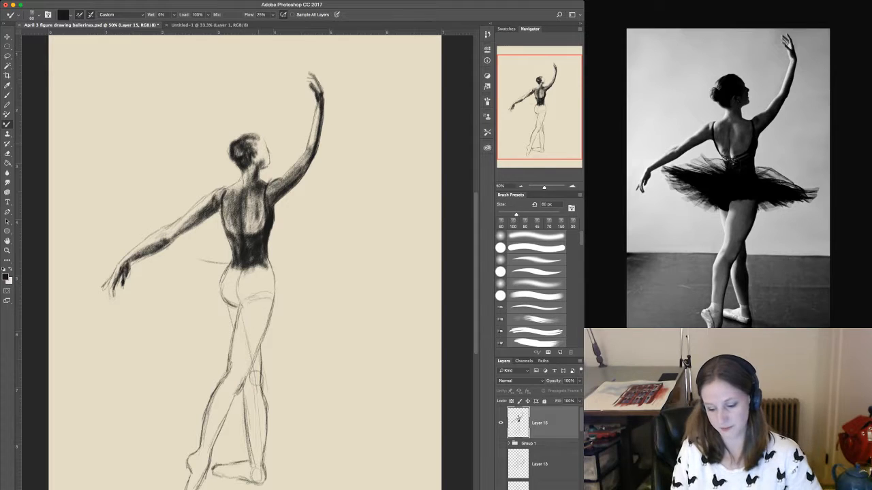
Set the brush size to 100 px, fill the hips with dark tone and brush in tutu strokes fanning out below the lowered arm.
key("bracketright")
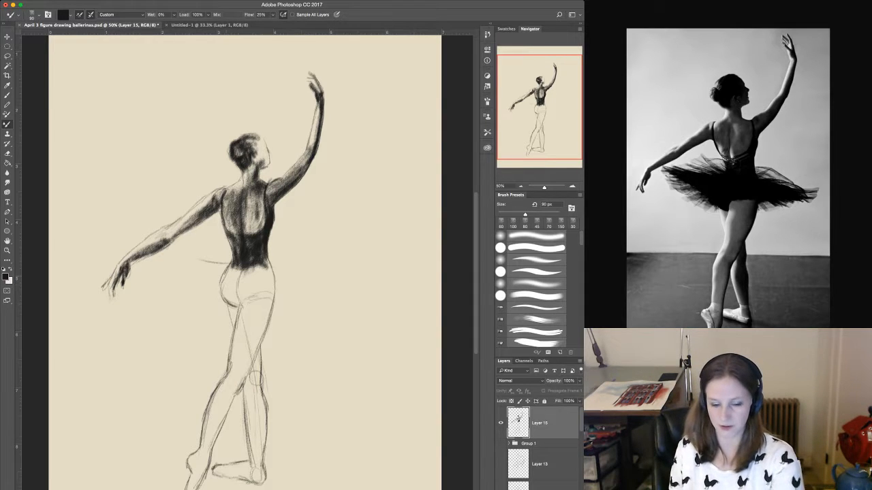
key("bracketright")
mouse_move(232, 267)
left_mouse_down()
mouse_move(222, 304)
mouse_move(235, 300)
mouse_move(240, 273)
mouse_move(244, 303)
mouse_move(251, 269)
mouse_move(259, 300)
mouse_move(267, 265)
mouse_move(274, 297)
mouse_move(270, 257)
mouse_move(207, 276)
mouse_move(184, 268)
mouse_move(196, 282)
mouse_move(182, 295)
left_mouse_up()
mouse_move(240, 303)
left_mouse_down()
mouse_move(263, 294)
mouse_move(245, 278)
mouse_move(256, 266)
mouse_move(275, 295)
left_mouse_up()
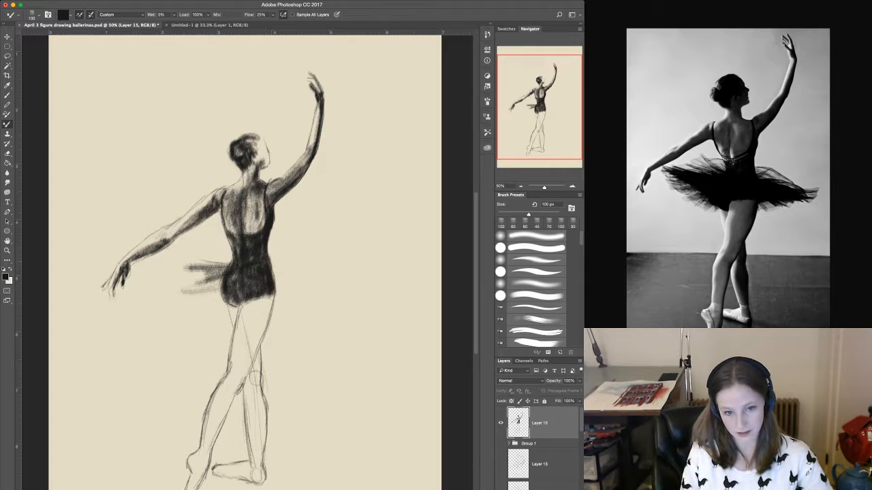
Deepen the hip tone, set the brush size to 175 px and shade the outer side of the front thigh down to the knee.
left_click_drag(252, 259, 249, 242)
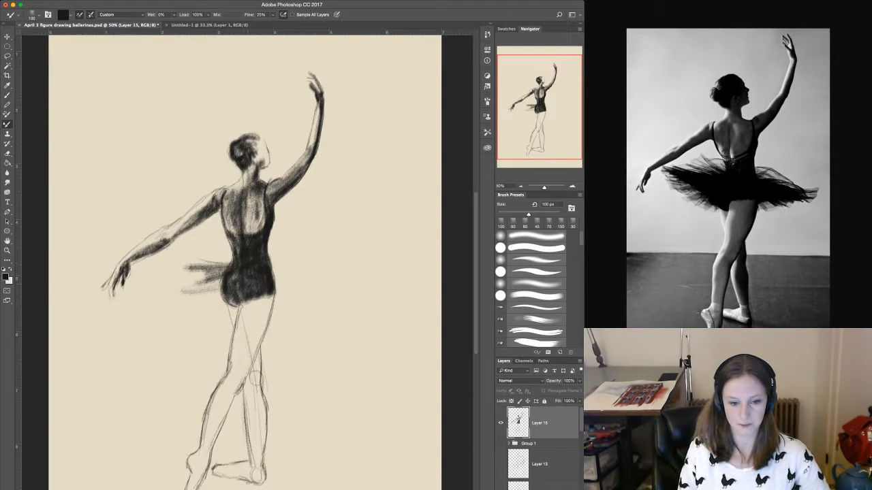
mouse_move(262, 305)
left_mouse_down()
mouse_move(265, 316)
mouse_move(269, 297)
mouse_move(259, 335)
left_mouse_up()
key("bracketright")
key("bracketright")
key("bracketright")
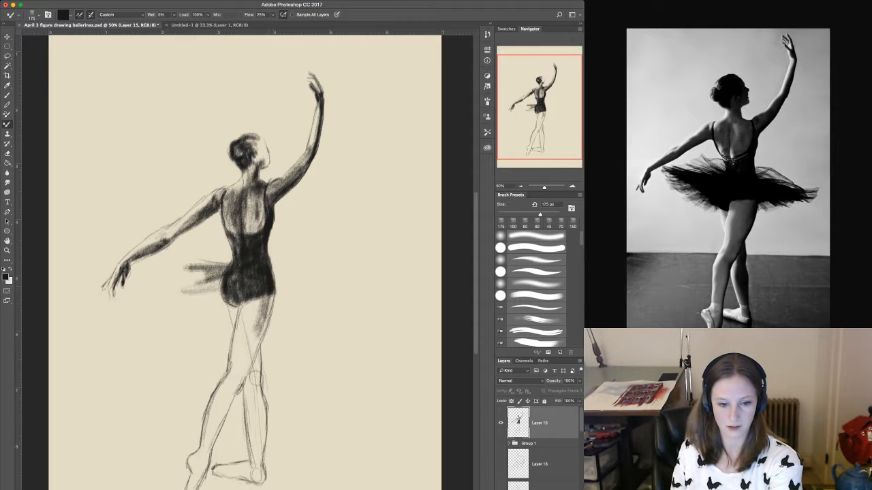
left_click_drag(263, 294, 236, 388)
left_click_drag(257, 331, 244, 376)
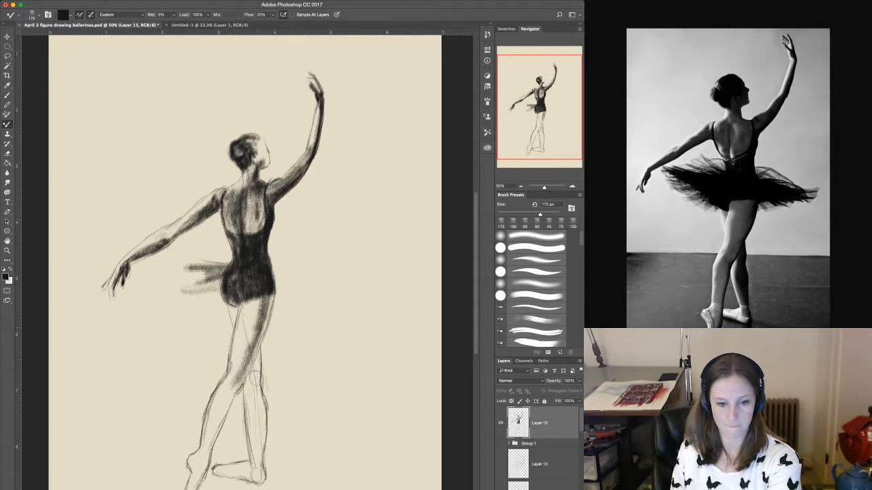
left_click_drag(268, 298, 243, 375)
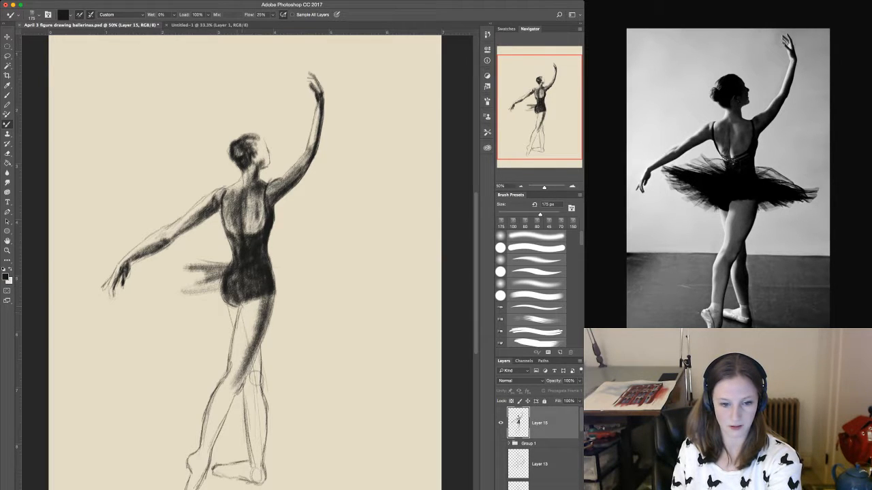
Fill the inner and middle part of the front thigh with tone from the hip to the knee.
mouse_move(253, 302)
left_mouse_down()
mouse_move(245, 323)
mouse_move(236, 318)
mouse_move(245, 311)
mouse_move(241, 331)
left_mouse_up()
mouse_move(252, 324)
left_mouse_down()
mouse_move(238, 339)
mouse_move(245, 346)
left_mouse_up()
left_click_drag(251, 338, 230, 384)
left_click_drag(235, 366, 224, 387)
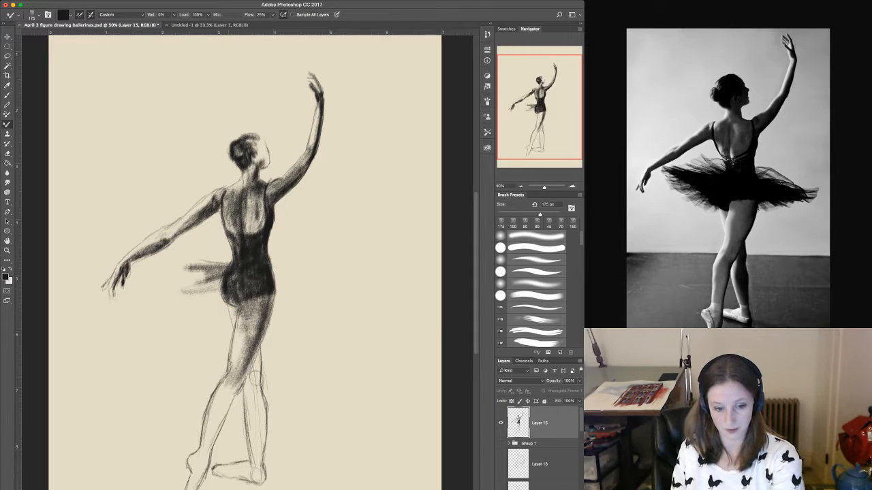
mouse_move(255, 313)
left_mouse_down()
mouse_move(228, 395)
mouse_move(244, 371)
left_mouse_up()
Carry the shading from the front knee down the back of the calf to the ankle.
mouse_move(259, 341)
left_mouse_down()
mouse_move(241, 380)
mouse_move(214, 408)
mouse_move(216, 418)
left_mouse_up()
left_click_drag(233, 390, 201, 459)
left_click_drag(214, 415, 200, 460)
left_click_drag(208, 431, 200, 458)
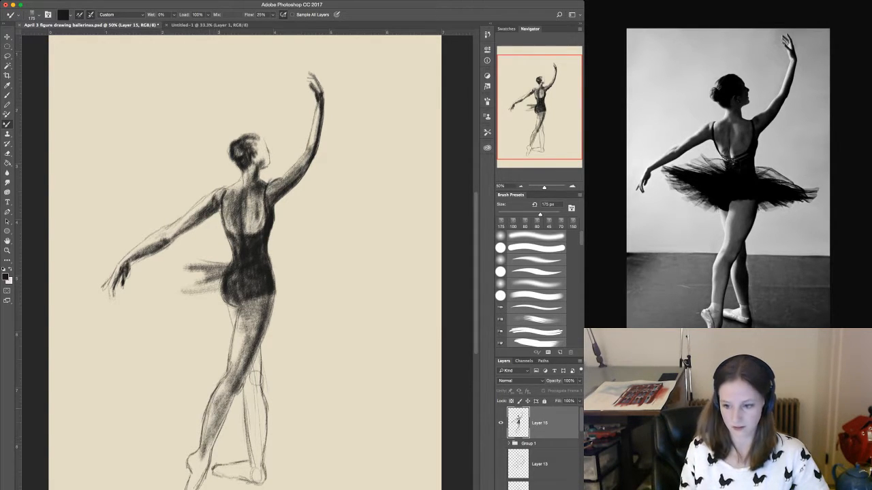
mouse_move(215, 424)
left_mouse_down()
mouse_move(203, 457)
mouse_move(216, 438)
left_mouse_up()
Set the brush size to 80 px and darken the front leg's calf and knee, its outer thigh edge and the inner thigh under the hip.
key("bracketleft")
key("bracketleft")
key("bracketleft")
key("bracketleft")
key("bracketleft")
mouse_move(229, 400)
left_mouse_down()
mouse_move(218, 430)
mouse_move(224, 416)
left_mouse_up()
mouse_move(236, 388)
left_mouse_down()
mouse_move(231, 397)
mouse_move(239, 392)
left_mouse_up()
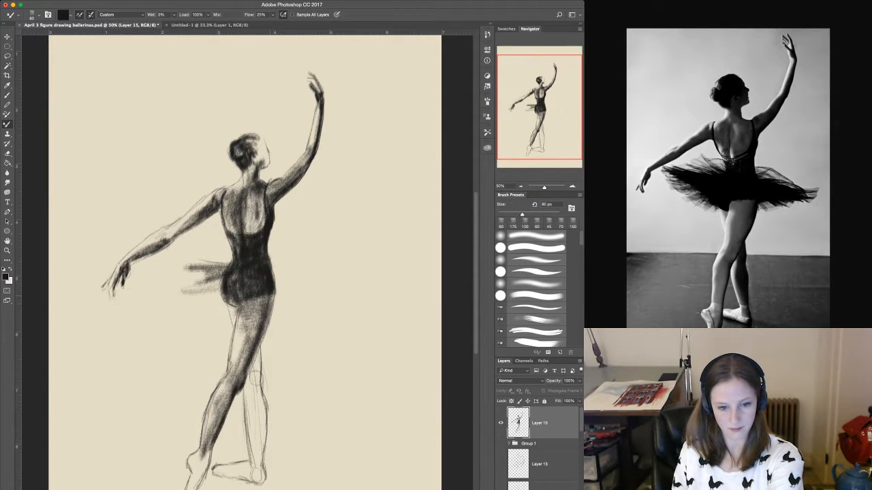
left_click_drag(275, 294, 244, 380)
left_click_drag(233, 307, 230, 318)
mouse_move(235, 302)
left_mouse_down()
mouse_move(232, 329)
mouse_move(230, 319)
left_mouse_up()
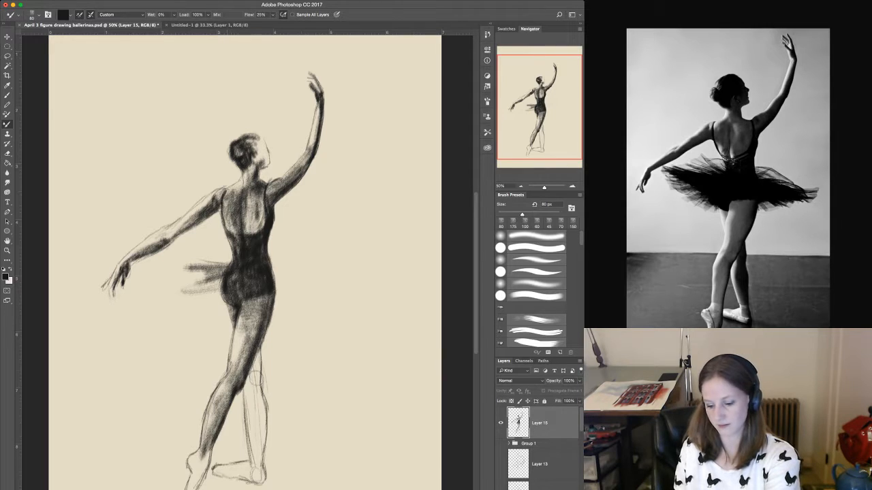
Set the brush size to 125 px and build up darker tone on the upper inner part of the front thigh.
key("bracketright")
key("bracketright")
key("bracketright")
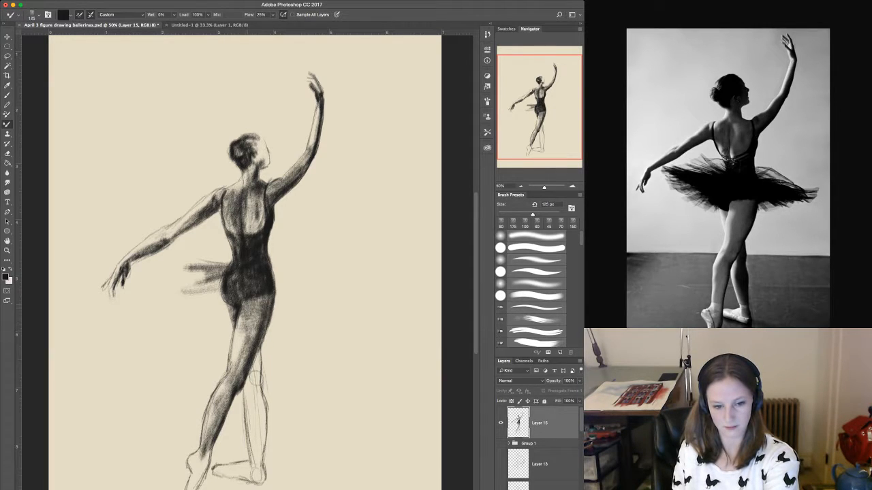
left_click_drag(247, 312, 239, 342)
left_click_drag(246, 301, 242, 347)
left_click_drag(246, 340, 240, 350)
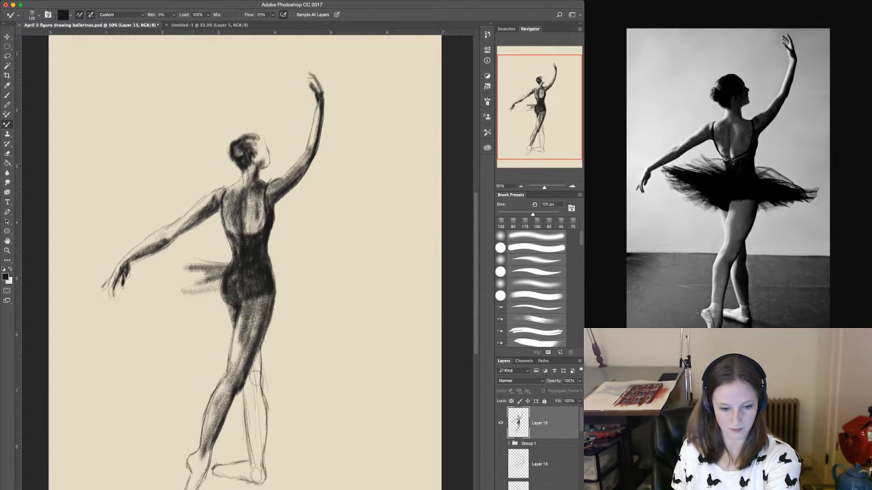
Shade the front foot and ankle and add more tone along the front calf.
left_click_drag(204, 453, 191, 489)
left_click_drag(196, 477, 192, 485)
left_click_drag(209, 449, 204, 468)
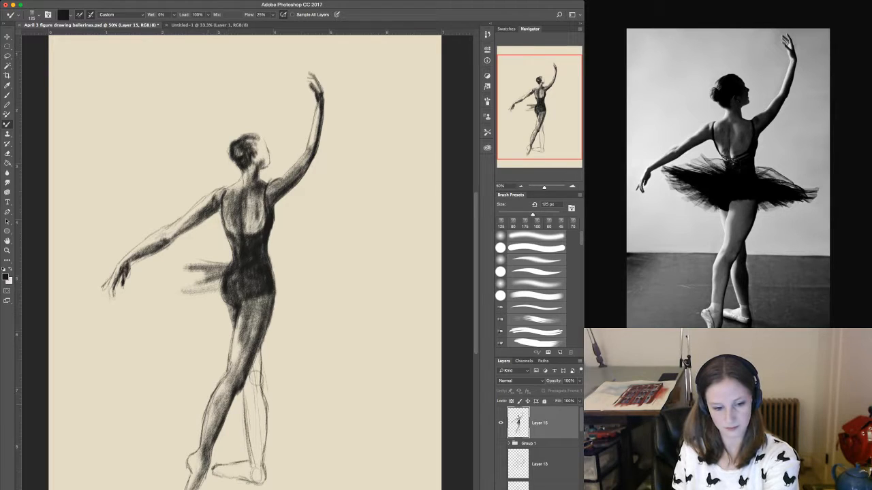
left_click_drag(230, 385, 214, 434)
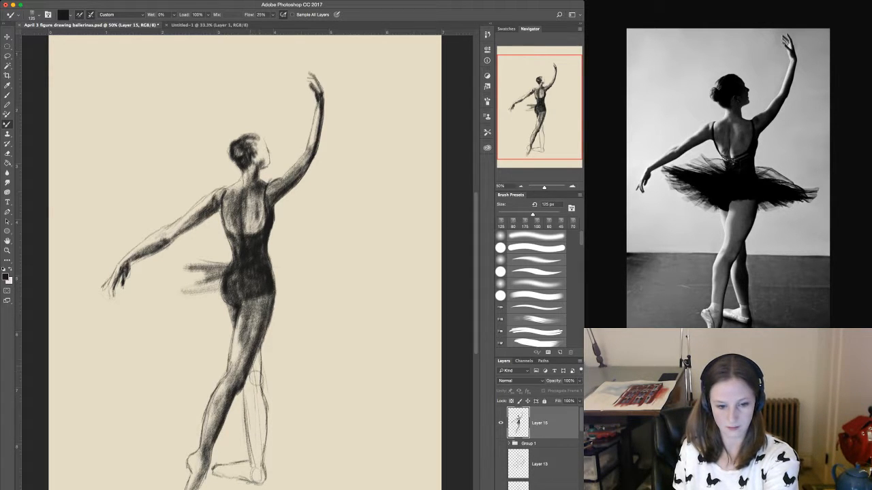
Shade the rear leg from behind the front knee down to the ankle, increasing the brush size to 175 px.
left_click_drag(252, 369, 249, 404)
key("bracketright")
key("bracketright")
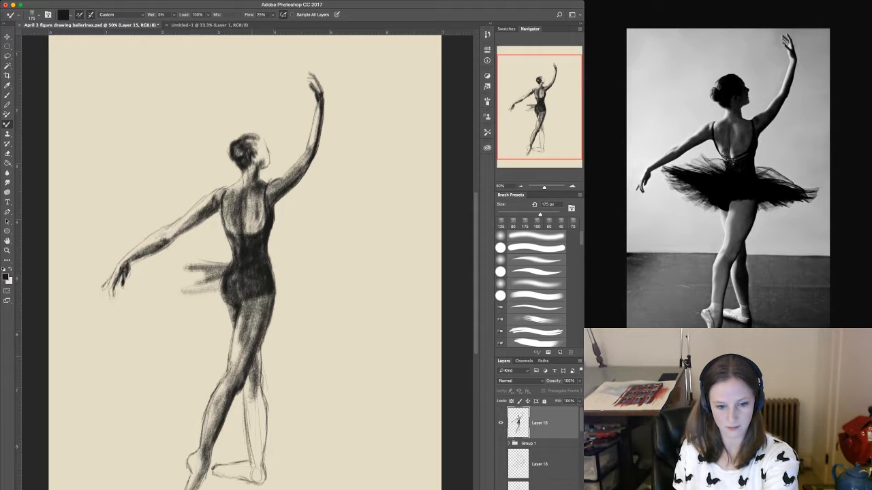
mouse_move(259, 353)
left_mouse_down()
mouse_move(252, 387)
mouse_move(258, 376)
left_mouse_up()
left_click_drag(261, 345, 252, 402)
left_click_drag(262, 394, 254, 448)
left_click_drag(260, 386, 254, 445)
left_click_drag(260, 437, 253, 449)
left_click_drag(263, 391, 256, 408)
mouse_move(265, 402)
left_mouse_down()
mouse_move(259, 442)
mouse_move(258, 405)
left_mouse_up()
left_click_drag(264, 405, 254, 467)
left_click_drag(261, 457, 255, 470)
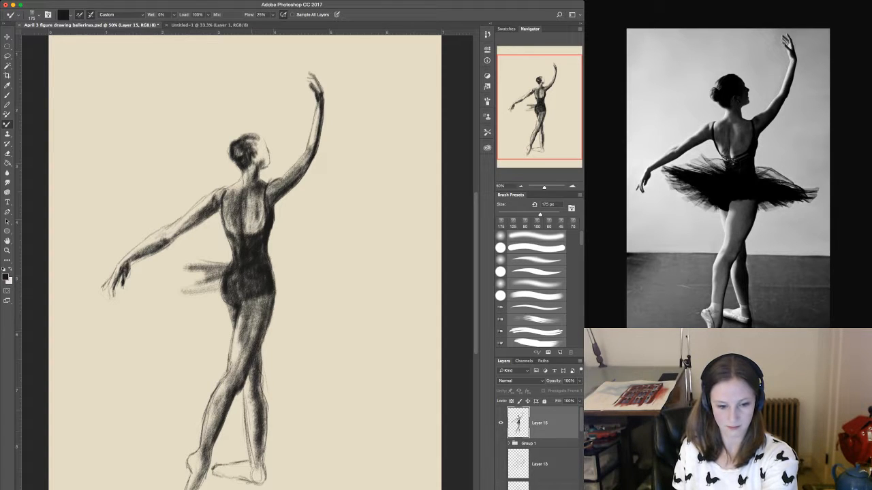
left_click_drag(261, 394, 249, 445)
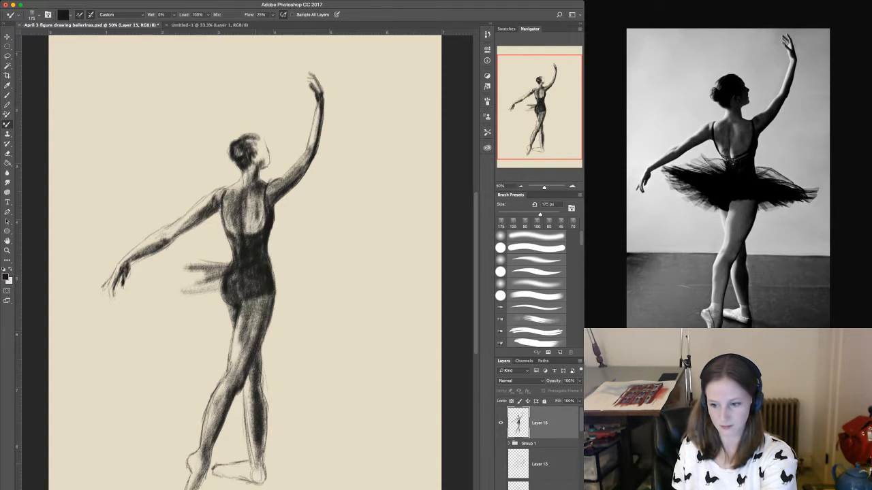
Reduce the brush to 100 px and then 60 px, darkening the rear leg's ankle and inner edge and shading the rear foot.
key("bracketright")
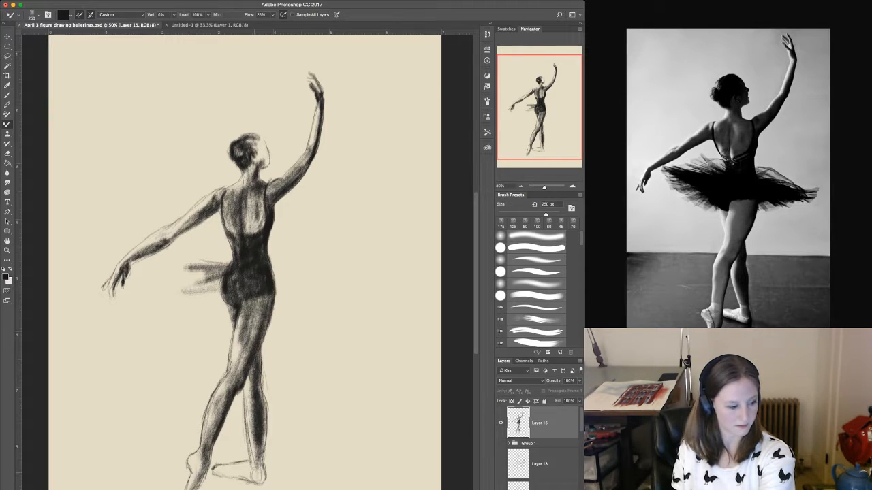
key("bracketleft")
key("bracketleft")
key("bracketleft")
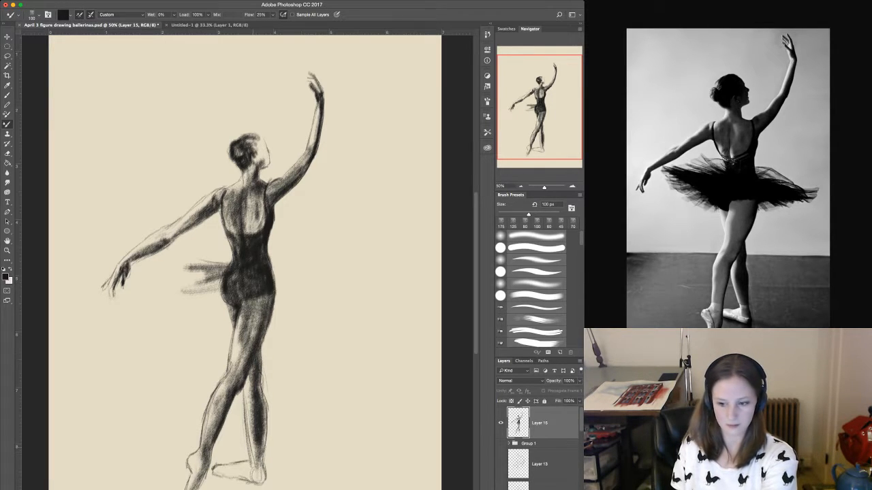
mouse_move(261, 467)
left_mouse_down()
mouse_move(263, 481)
mouse_move(265, 420)
mouse_move(256, 486)
mouse_move(263, 473)
mouse_move(226, 478)
mouse_move(249, 485)
mouse_move(245, 387)
left_mouse_up()
mouse_move(253, 474)
left_mouse_down()
mouse_move(247, 462)
mouse_move(239, 470)
left_mouse_up()
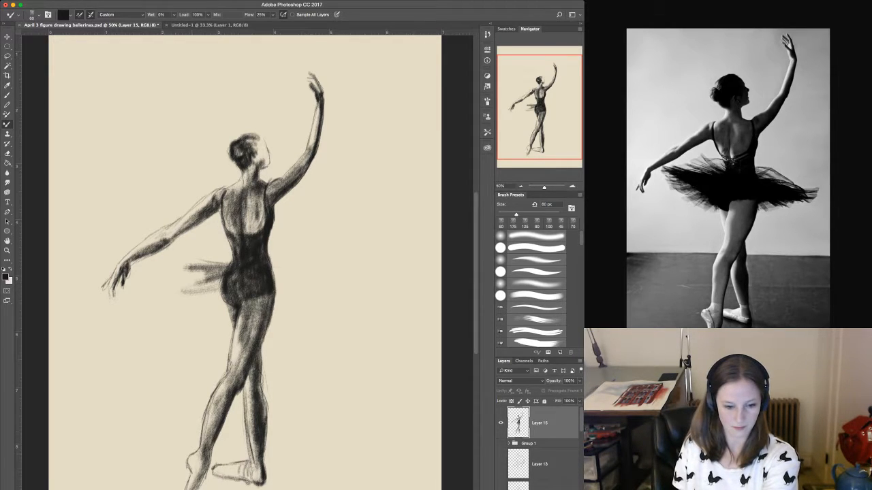
Define the front foot and heel with dark strokes and brush a cast shadow on the floor under the rear foot.
mouse_move(205, 444)
left_mouse_down()
mouse_move(208, 431)
mouse_move(195, 489)
left_mouse_up()
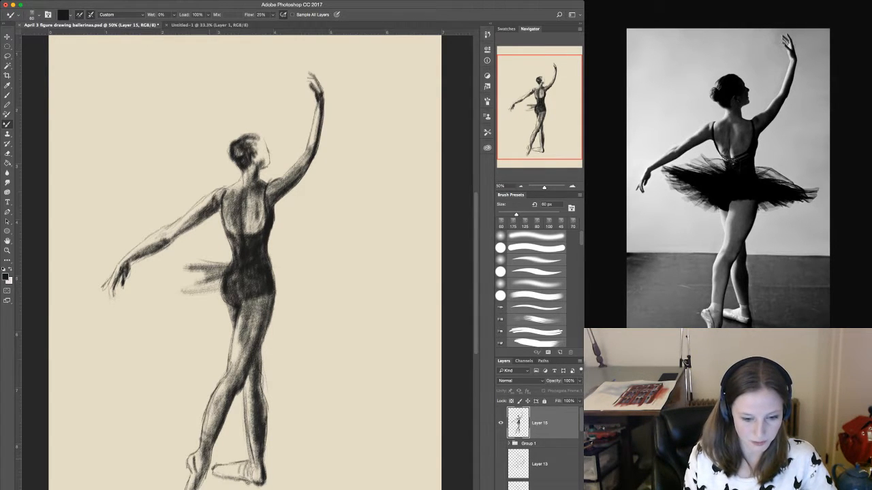
left_click_drag(209, 450, 201, 478)
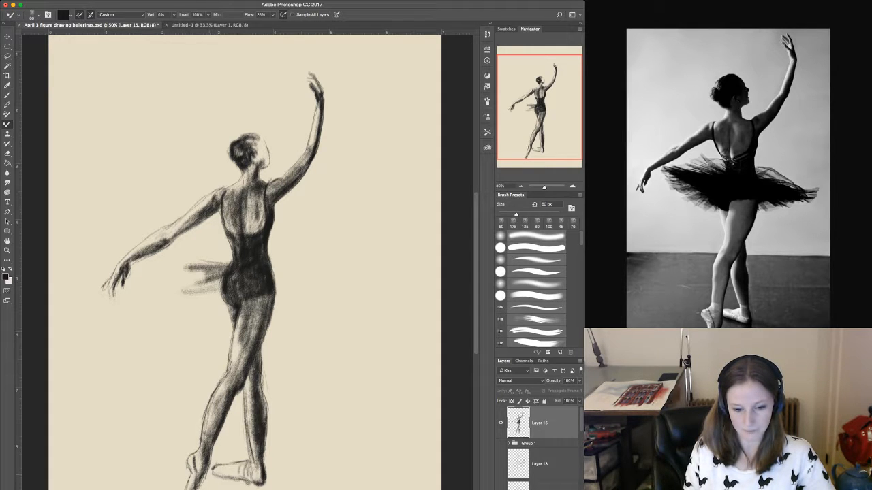
left_click_drag(212, 477, 264, 489)
left_click_drag(222, 482, 255, 486)
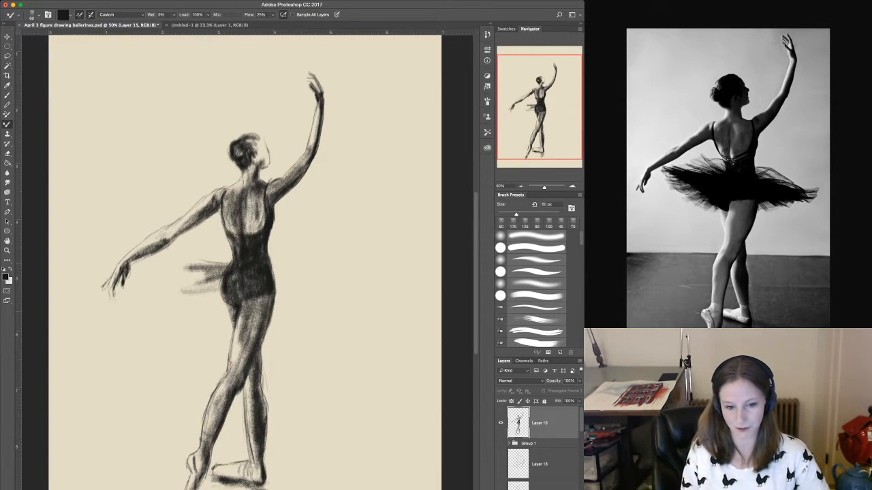
Create a new layer beneath the figure layer and brush a horizontal floor line across the background at lower-thigh height.
key("super+alt+shift+n")
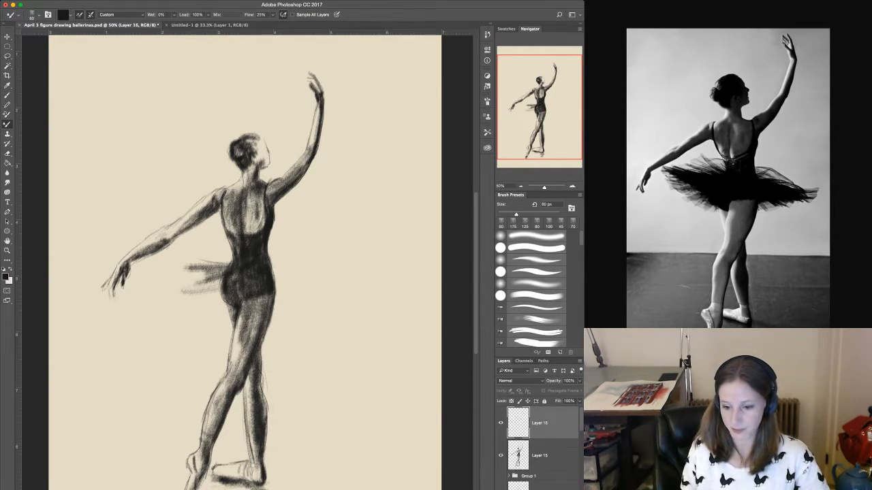
key("super+bracketleft")
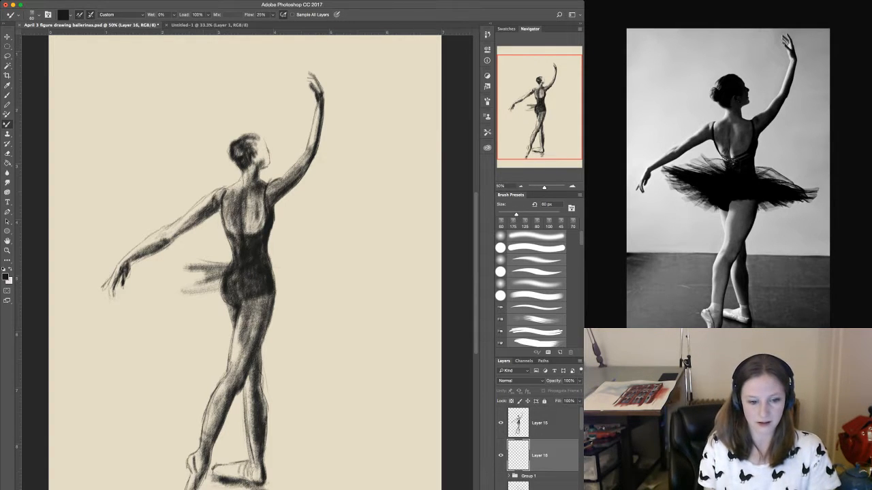
left_click_drag(106, 346, 182, 340)
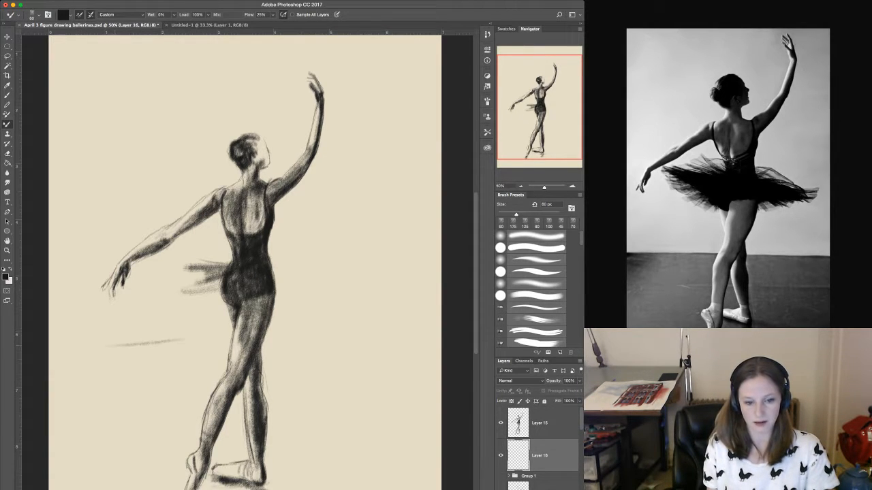
left_click_drag(116, 345, 380, 337)
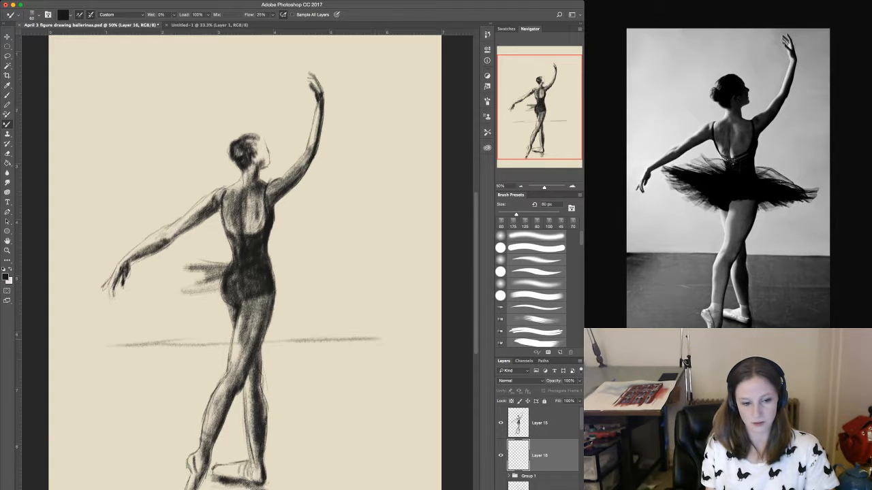
mouse_move(130, 343)
left_mouse_down()
mouse_move(292, 341)
mouse_move(173, 341)
left_mouse_up()
left_click_drag(262, 339, 367, 335)
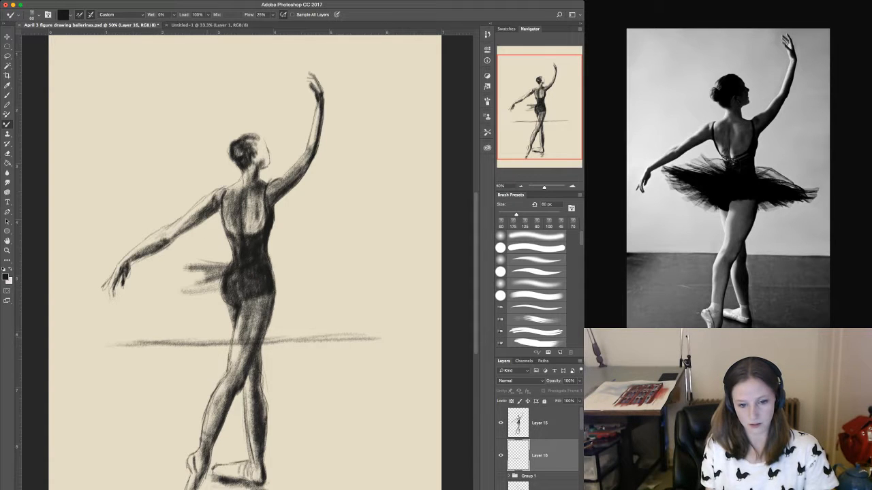
left_click_drag(125, 344, 375, 340)
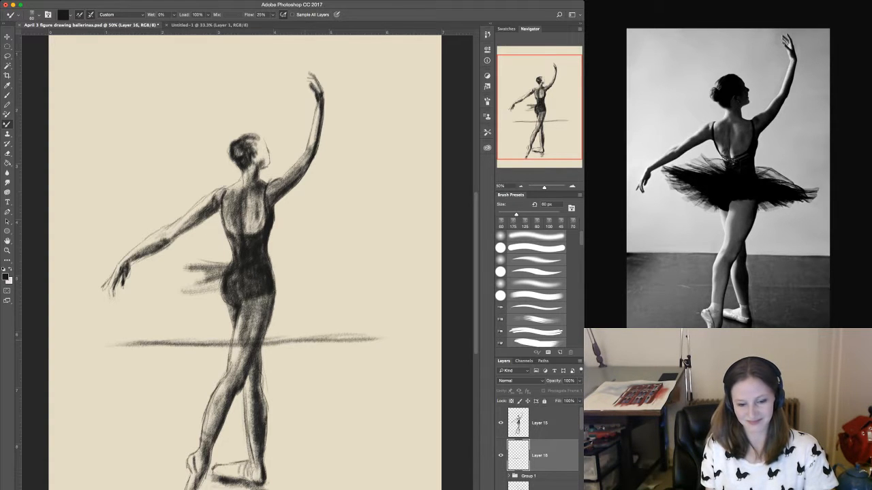
left_click_drag(241, 337, 328, 335)
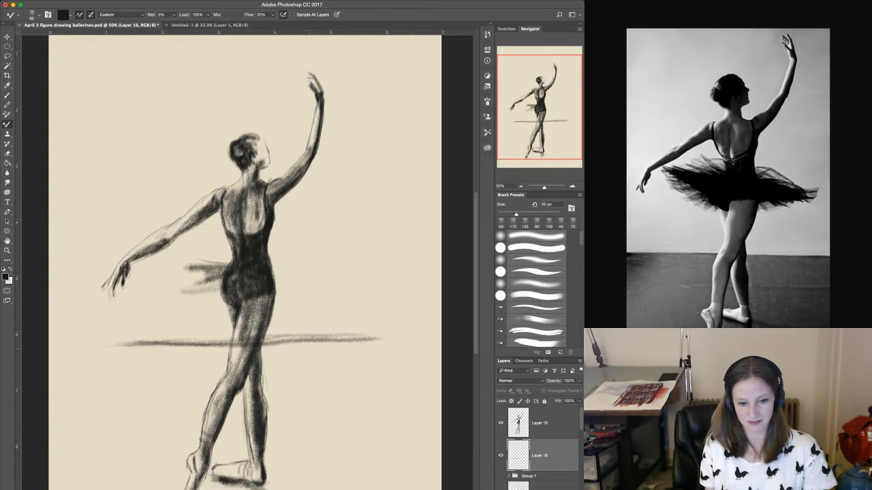
Add lighter horizontal strokes below the floor line to suggest the floor, and reinforce the line across its full width.
mouse_move(194, 350)
left_mouse_down()
mouse_move(308, 351)
mouse_move(273, 358)
left_mouse_up()
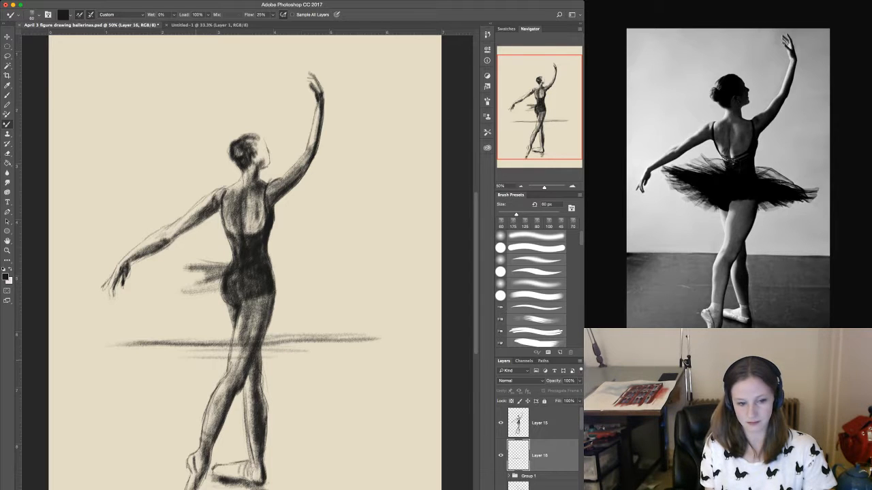
left_click_drag(156, 354, 275, 354)
left_click_drag(165, 361, 280, 360)
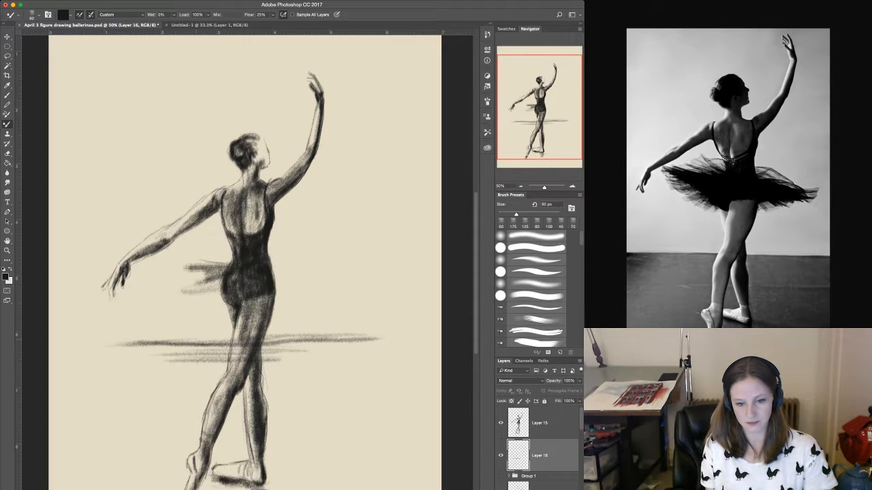
left_click_drag(127, 341, 387, 335)
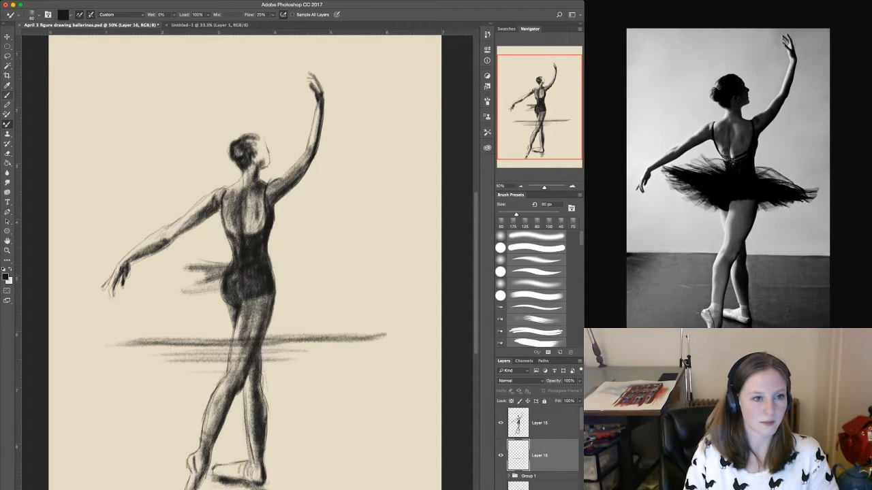
Erase the floor line where it crosses the legs using the Brush in Clear mode, and return to Layer 15 with the 40 px Mixer Brush.
left_click(7, 94)
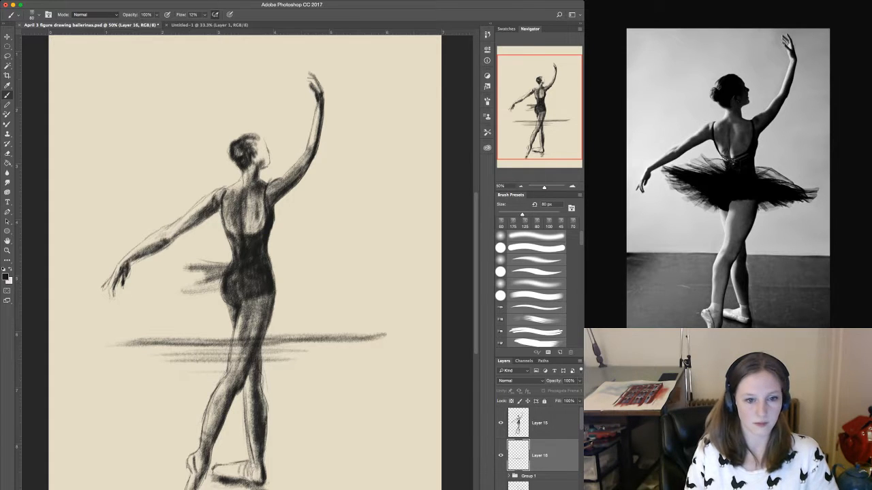
key("alt+shift+r")
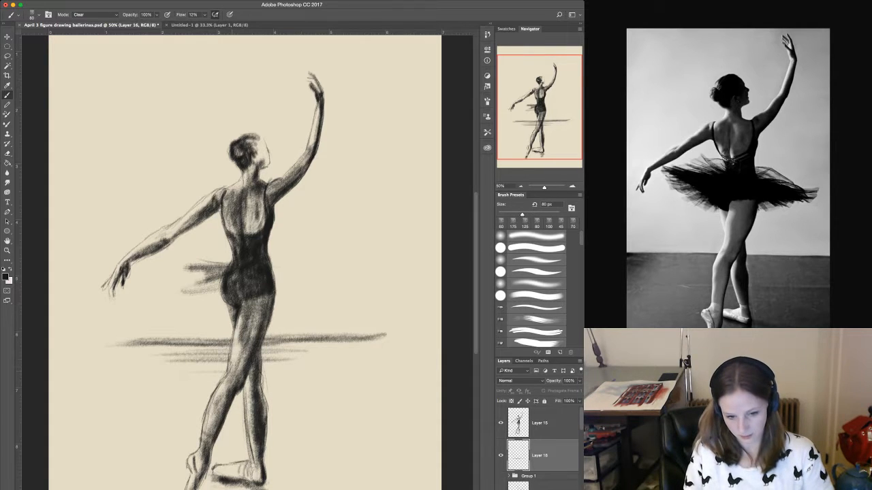
left_click(545, 423)
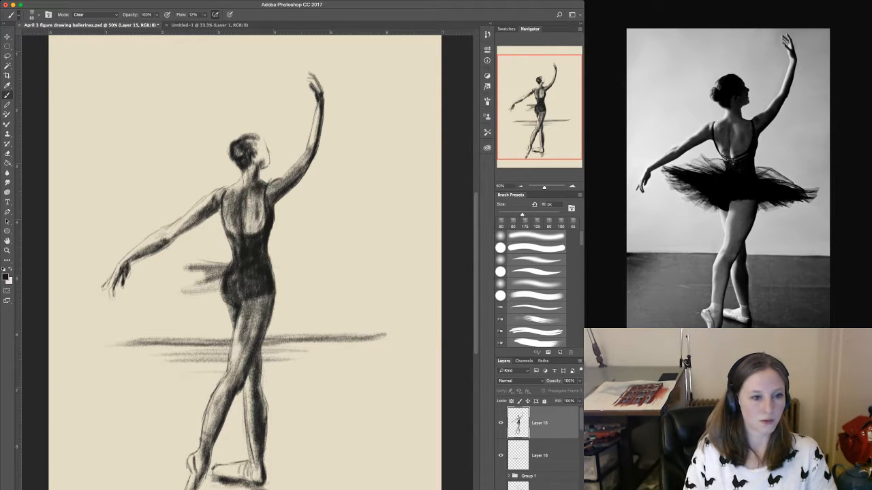
key("shift+b")
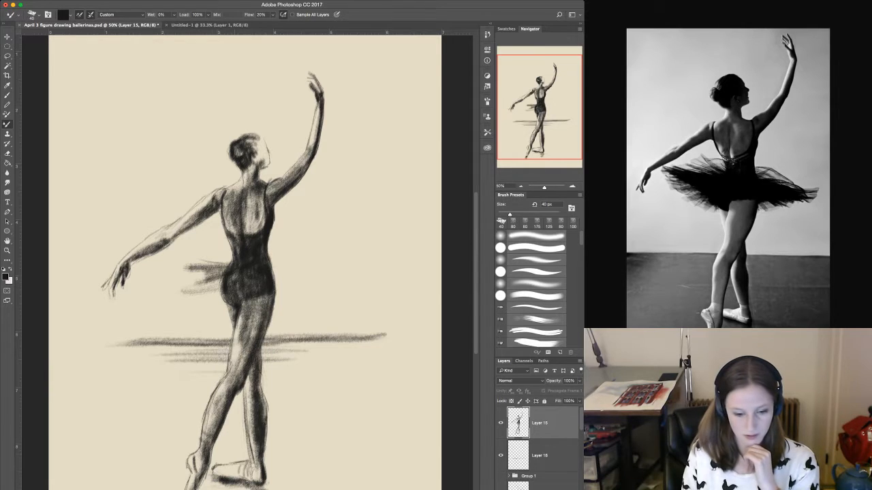
Add a dark accent to the feet, then shade the face and neck using the Mixer Brush at 80 px.
mouse_move(233, 464)
left_mouse_down()
mouse_move(232, 473)
mouse_move(215, 467)
mouse_move(236, 480)
left_mouse_up()
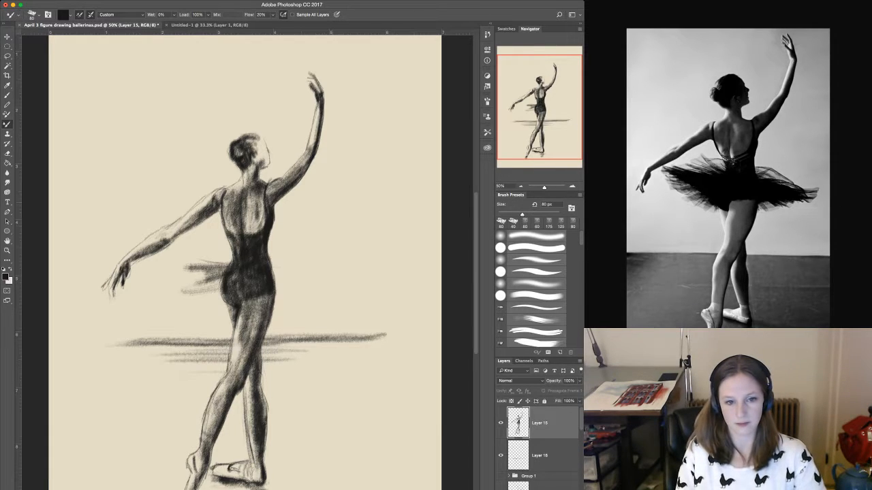
mouse_move(254, 154)
left_mouse_down()
mouse_move(256, 165)
mouse_move(265, 142)
mouse_move(258, 140)
mouse_move(270, 164)
mouse_move(261, 151)
mouse_move(255, 171)
left_mouse_up()
left_click_drag(258, 174, 258, 188)
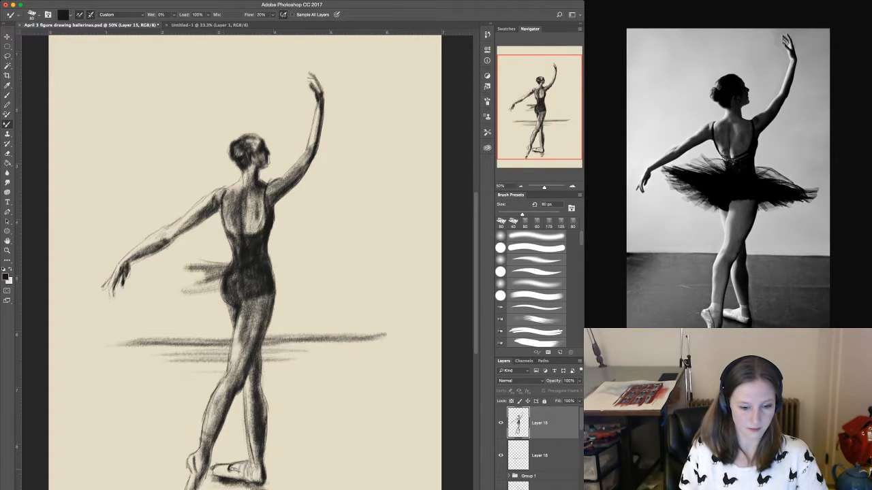
Shade the rear foot's ballet shoe with short strokes and darken its ankle and heel.
left_click_drag(219, 468, 219, 476)
left_click_drag(222, 466, 222, 478)
left_click_drag(224, 466, 226, 479)
left_click_drag(233, 472, 229, 478)
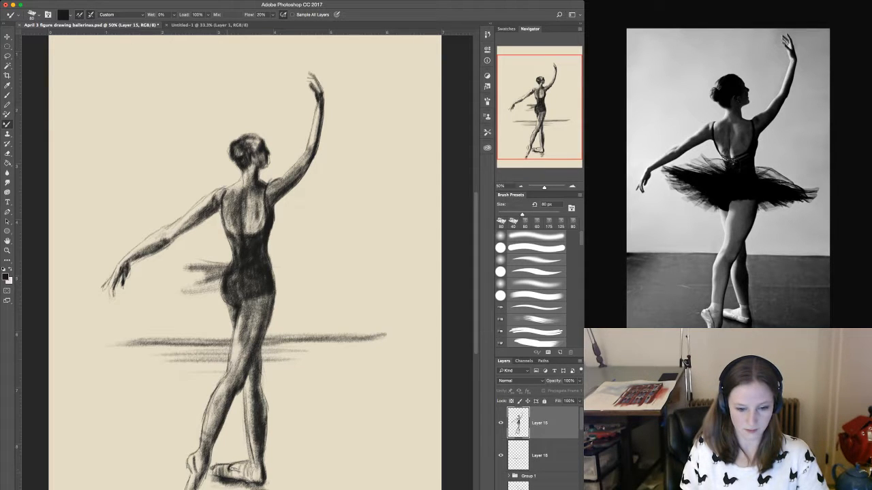
left_click_drag(256, 450, 252, 468)
left_click_drag(258, 450, 255, 471)
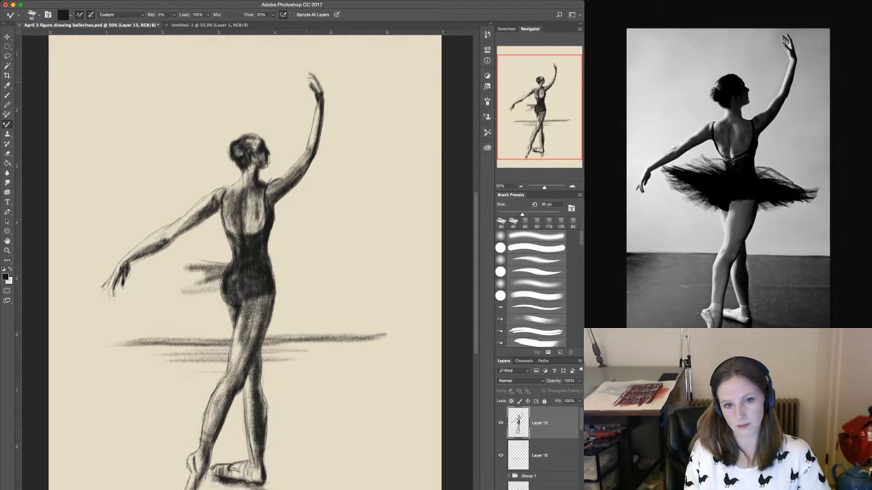
Define the fingers of both hands with dark 30 px strokes and darken the underside of the lowered forearm.
left_click_drag(309, 80, 317, 85)
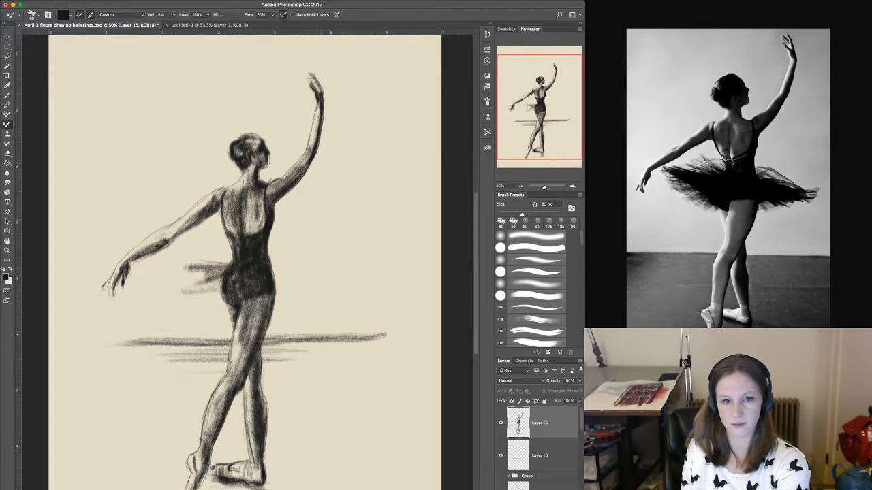
key("bracketleft")
key("bracketleft")
key("bracketleft")
key("bracketleft")
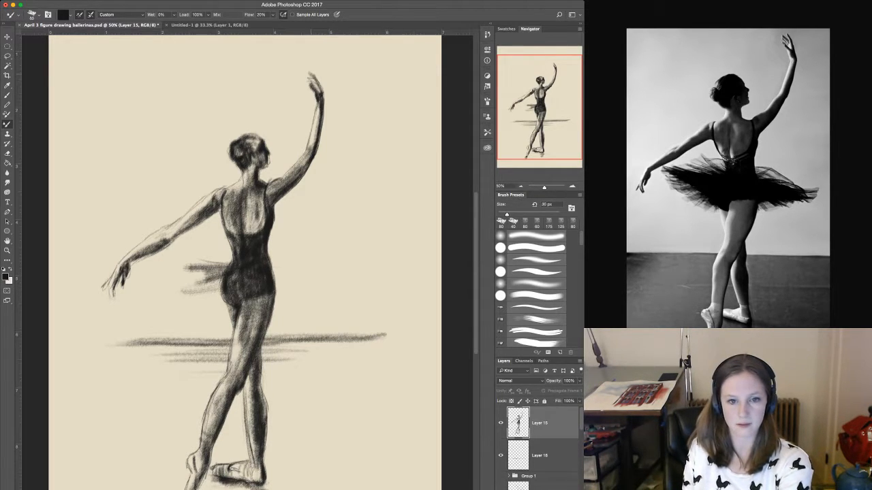
left_click_drag(310, 72, 315, 78)
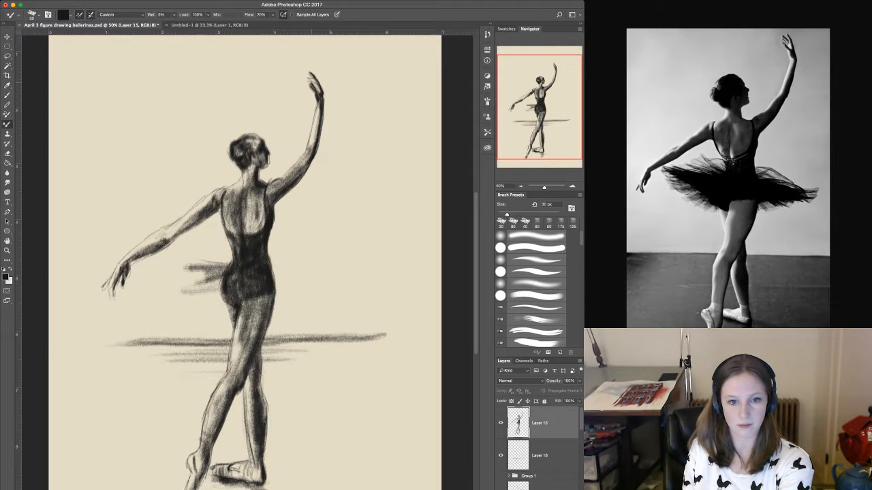
mouse_move(314, 95)
left_mouse_down()
mouse_move(316, 104)
mouse_move(313, 80)
left_mouse_up()
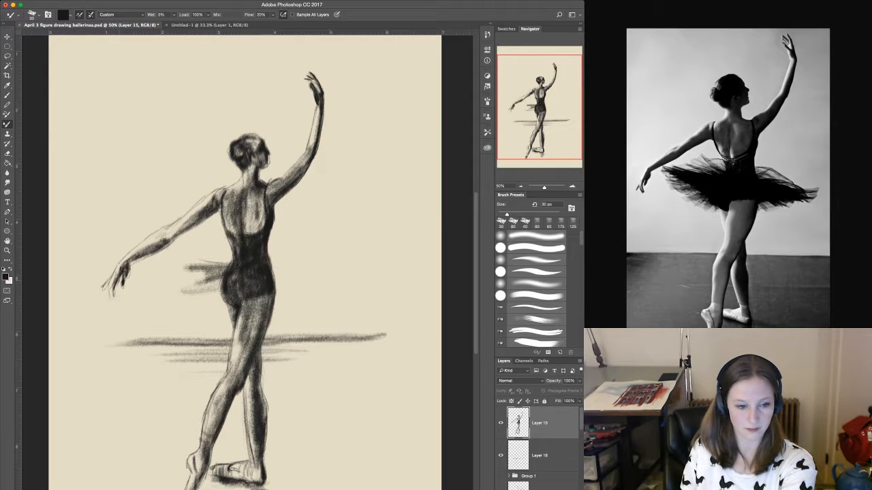
mouse_move(114, 280)
left_mouse_down()
mouse_move(118, 291)
mouse_move(102, 290)
mouse_move(110, 298)
left_mouse_up()
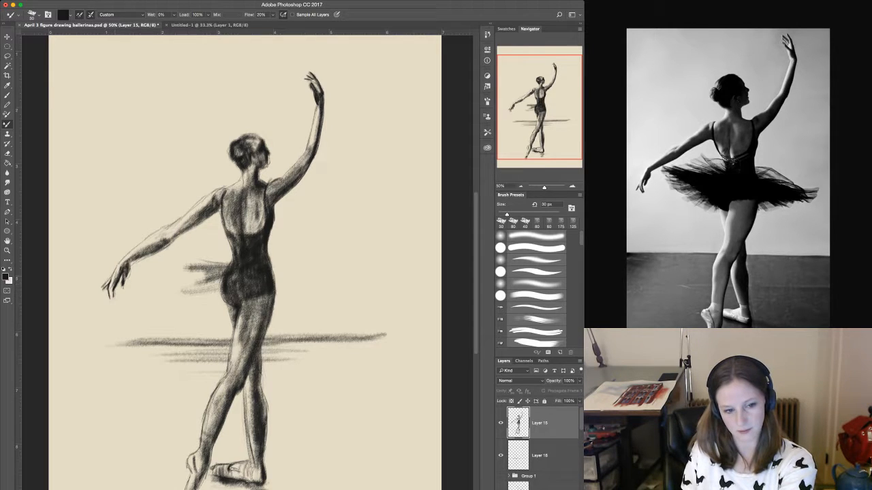
mouse_move(130, 263)
left_mouse_down()
mouse_move(126, 279)
mouse_move(167, 245)
left_mouse_up()
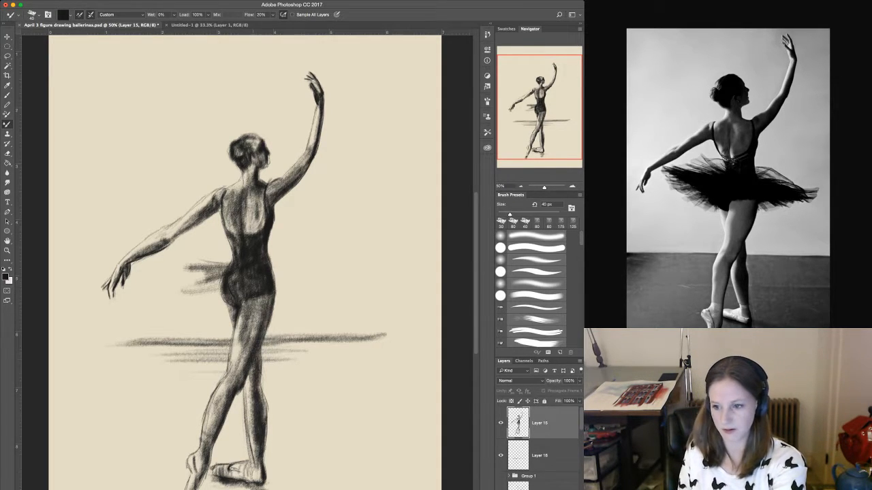
Brush the right side of the tutu outward from the hip in dark feathery strokes at 100 px.
key("bracketright")
key("bracketright")
key("bracketright")
key("bracketright")
key("bracketright")
key("bracketright")
key("bracketright")
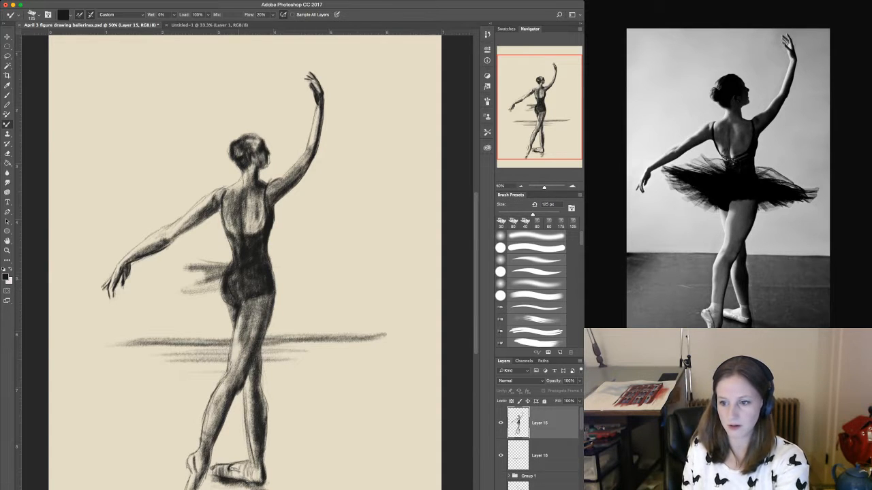
key("bracketleft")
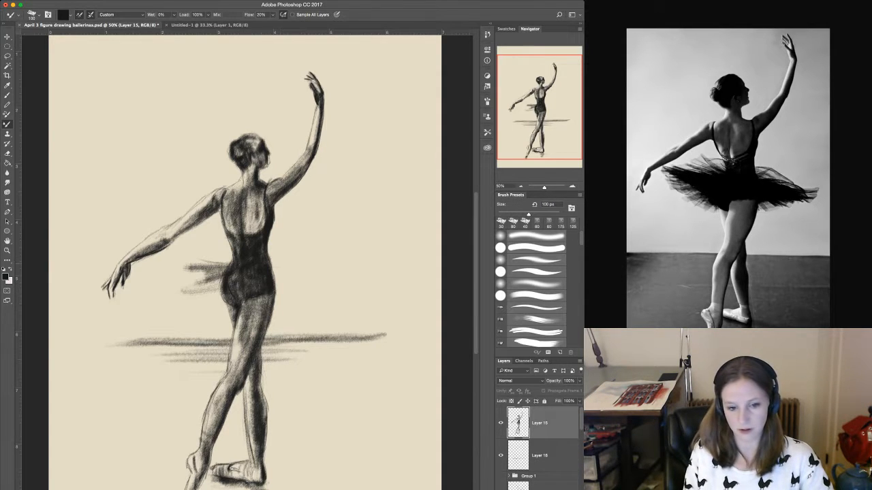
left_click_drag(267, 265, 349, 285)
left_click_drag(274, 282, 302, 280)
mouse_move(274, 273)
left_mouse_down()
mouse_move(303, 278)
mouse_move(293, 274)
mouse_move(303, 288)
mouse_move(285, 294)
mouse_move(203, 281)
mouse_move(252, 289)
mouse_move(315, 263)
mouse_move(298, 258)
mouse_move(304, 267)
left_mouse_up()
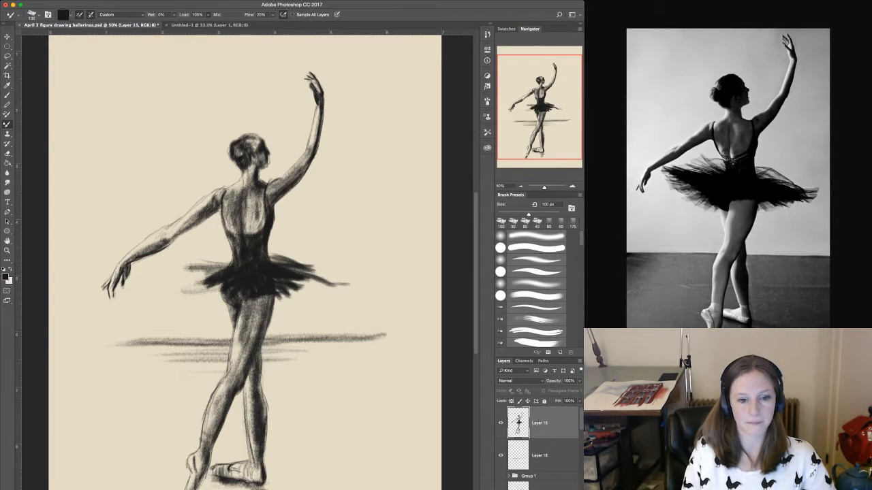
Reduce the Mixer Brush load to 34% and brush the tutu's left side in broad, soft strokes at 200 px.
left_click_drag(184, 15, 156, 14)
mouse_move(269, 248)
left_mouse_down()
mouse_move(320, 274)
mouse_move(277, 259)
left_mouse_up()
key("super+alt+z")
key("super+alt+z")
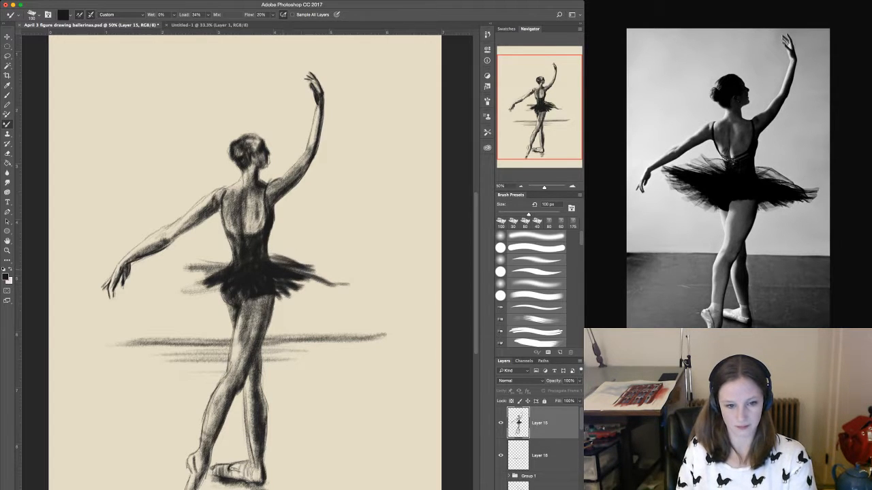
mouse_move(224, 269)
left_mouse_down()
mouse_move(196, 259)
mouse_move(205, 246)
mouse_move(197, 263)
mouse_move(132, 271)
mouse_move(215, 274)
left_mouse_up()
key("bracketright")
key("bracketright")
key("bracketright")
key("bracketright")
mouse_move(162, 259)
left_mouse_down()
mouse_move(228, 263)
mouse_move(162, 263)
mouse_move(192, 283)
mouse_move(173, 289)
left_mouse_up()
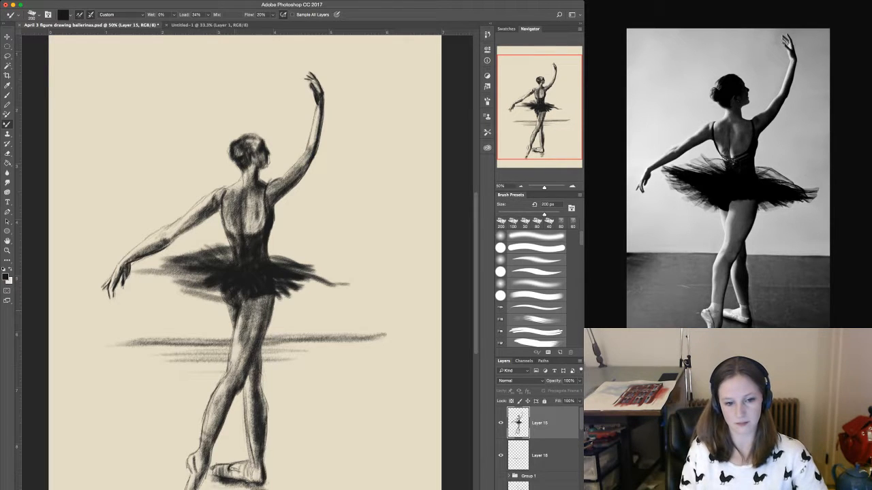
Fill the centre and underside of the tutu with solid dark strokes and extend its right side with ragged edges.
left_click_drag(235, 312, 170, 283)
mouse_move(240, 284)
left_mouse_down()
mouse_move(170, 293)
mouse_move(178, 280)
mouse_move(151, 276)
left_mouse_up()
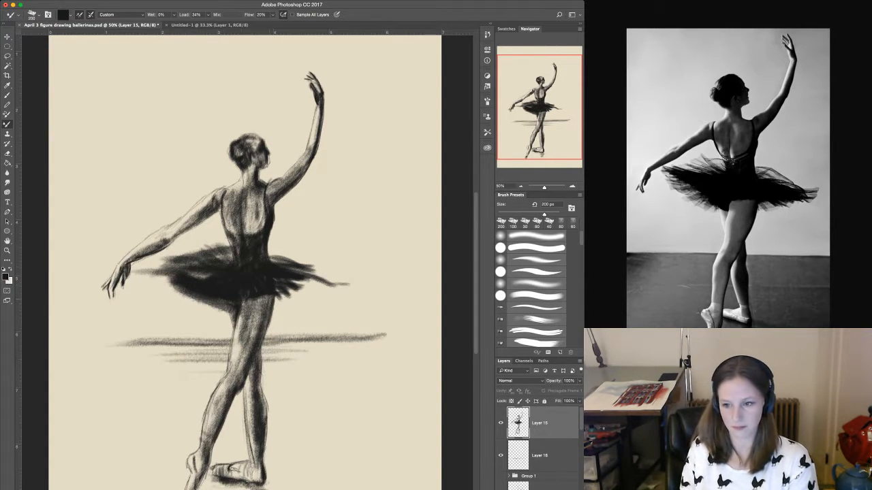
mouse_move(239, 308)
left_mouse_down()
mouse_move(297, 289)
mouse_move(285, 301)
mouse_move(342, 275)
mouse_move(270, 258)
mouse_move(308, 263)
mouse_move(282, 247)
left_mouse_up()
left_click_drag(289, 297, 311, 289)
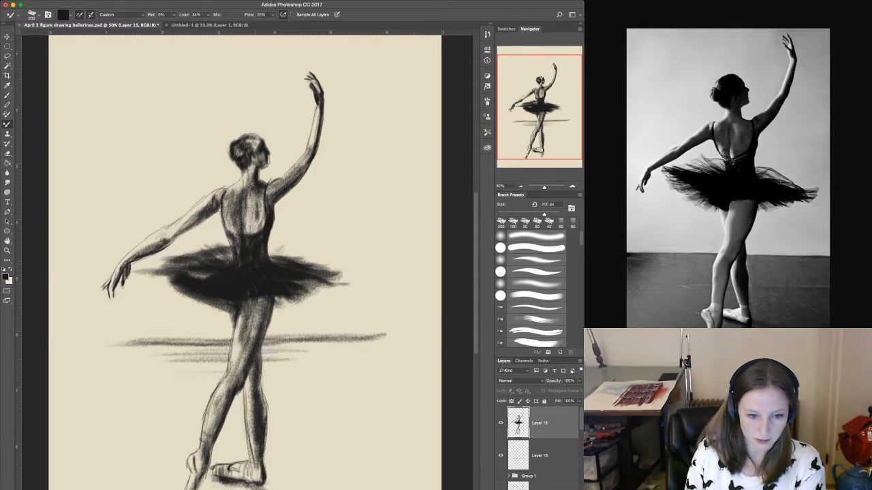
mouse_move(214, 278)
left_mouse_down()
mouse_move(182, 269)
mouse_move(233, 260)
left_mouse_up()
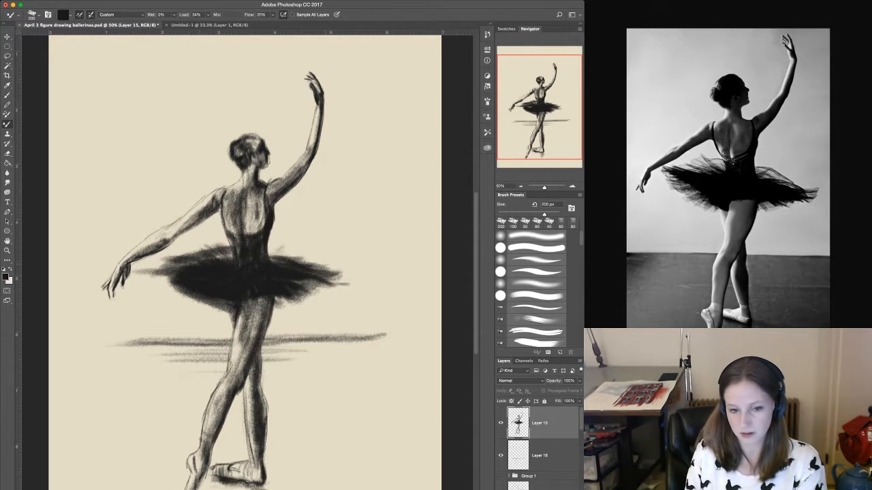
Add wispy strokes along the tutu's outer and upper edges and darken the bodice at the waist.
left_click_drag(173, 270, 154, 268)
mouse_move(279, 248)
left_mouse_down()
mouse_move(268, 252)
mouse_move(289, 249)
left_mouse_up()
left_click_drag(273, 255, 294, 260)
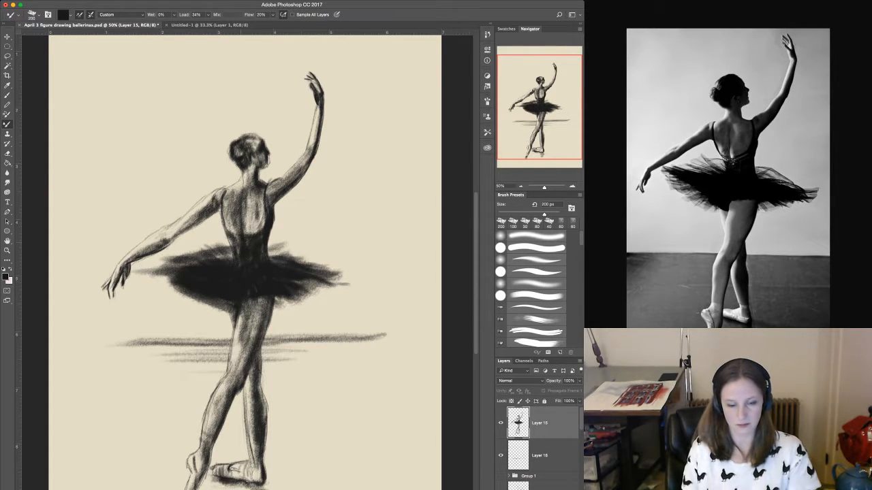
left_click_drag(265, 248, 262, 256)
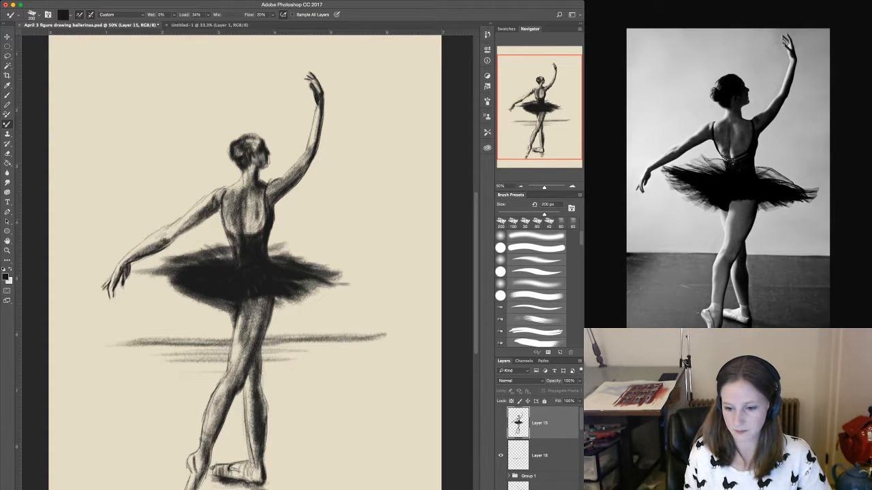
Hide the ballerina figure layer and the floor-line layer, and create a new empty layer on top.
key("ctrl+e")
key("ctrl+comma")
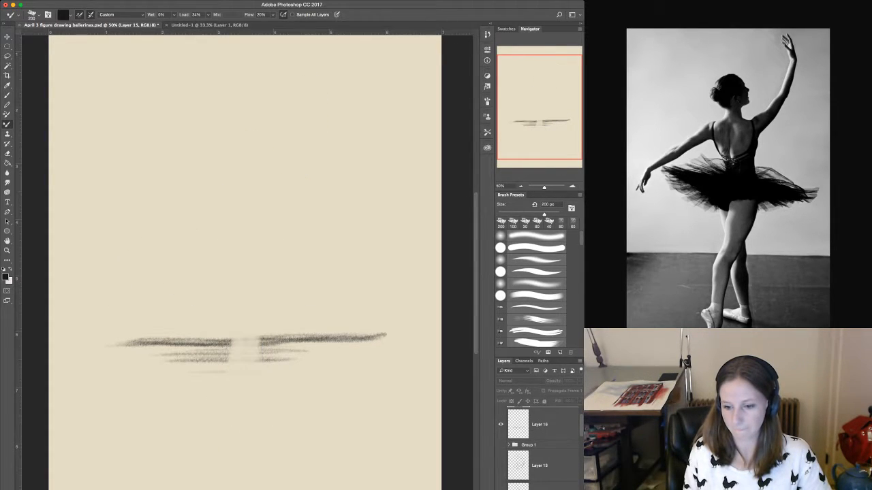
left_click(500, 456)
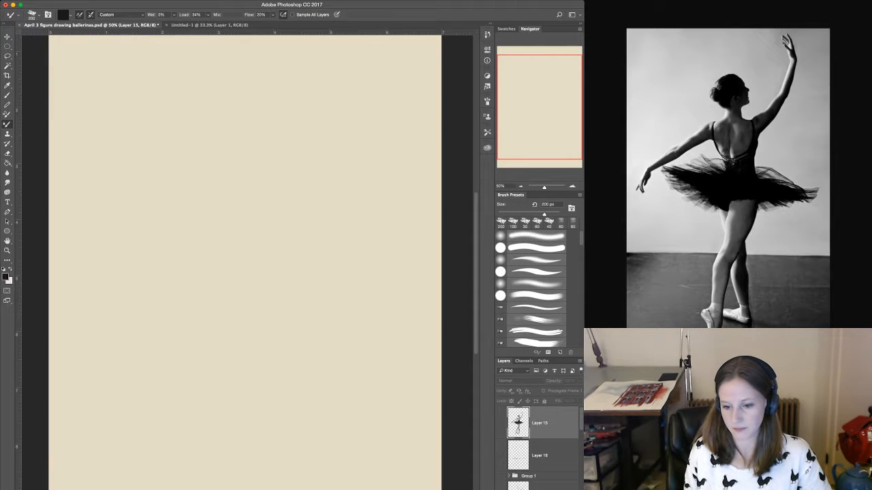
key("alt+shift+super+n")
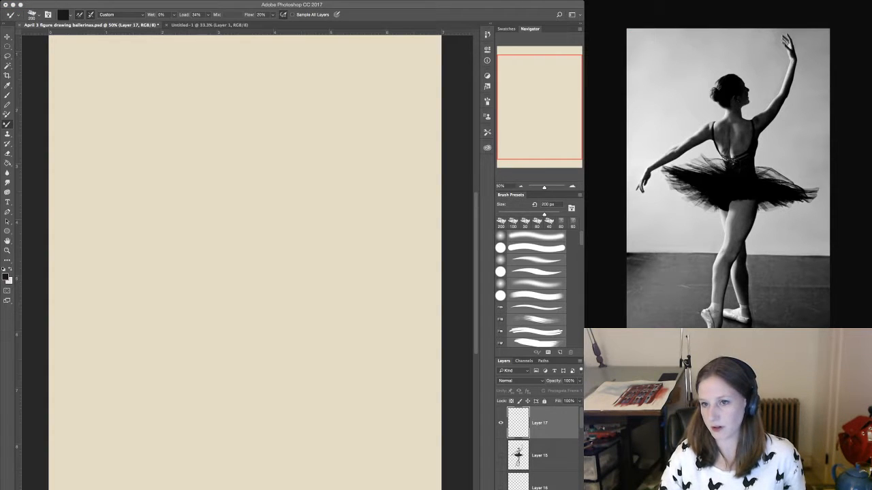
Close the tutu reference in the browser and open the black-and-white leaping dancer photo from the image results at full size.
key("super+w")
scroll(642, 89, "down", 1)
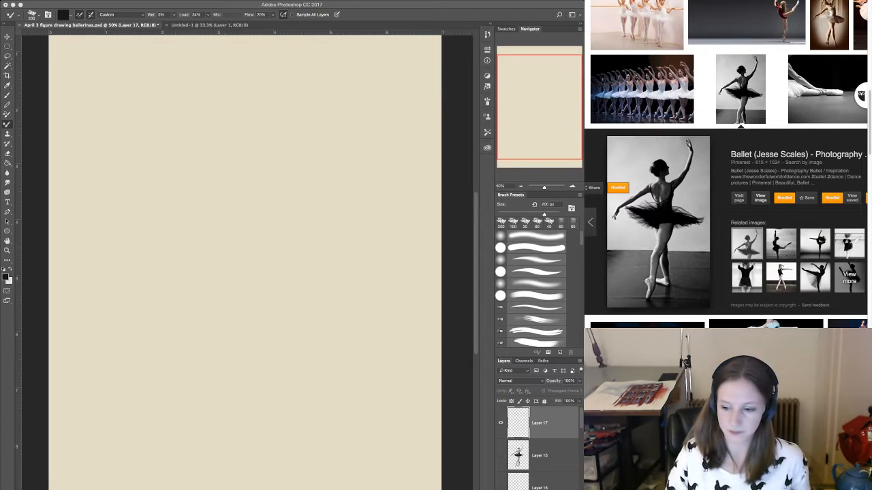
scroll(725, 163, "down", 1)
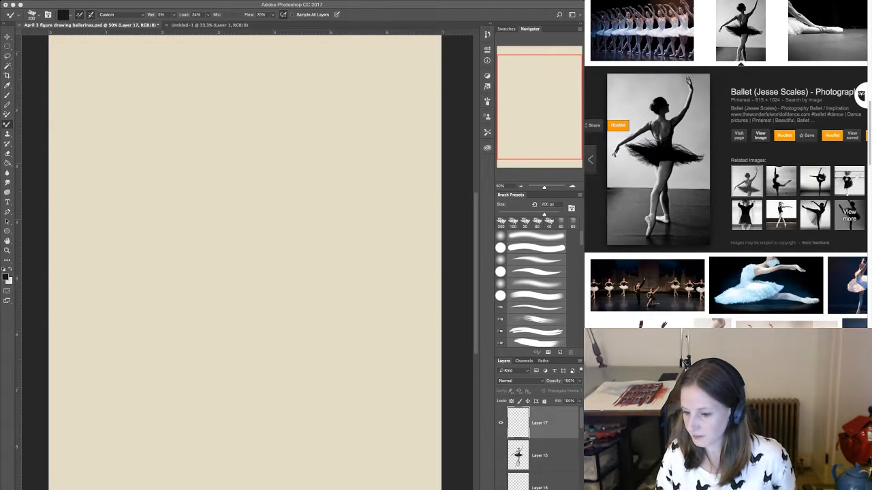
scroll(726, 205, "down", 2)
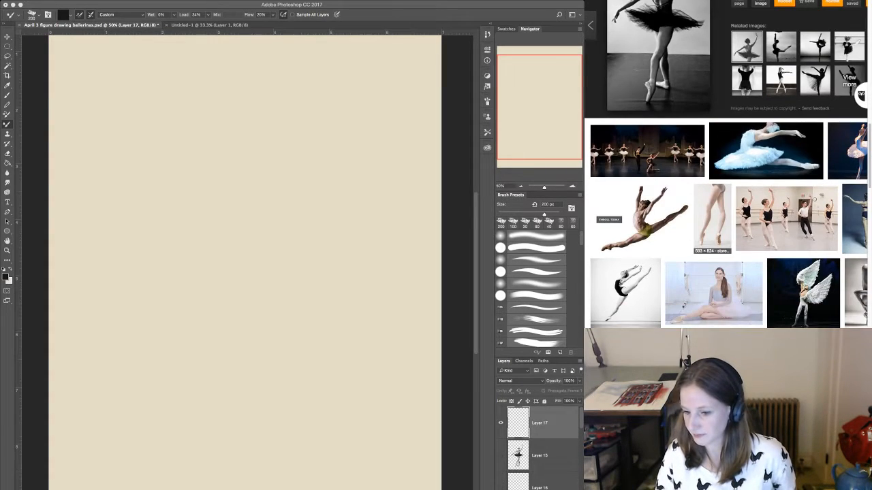
left_click(626, 293)
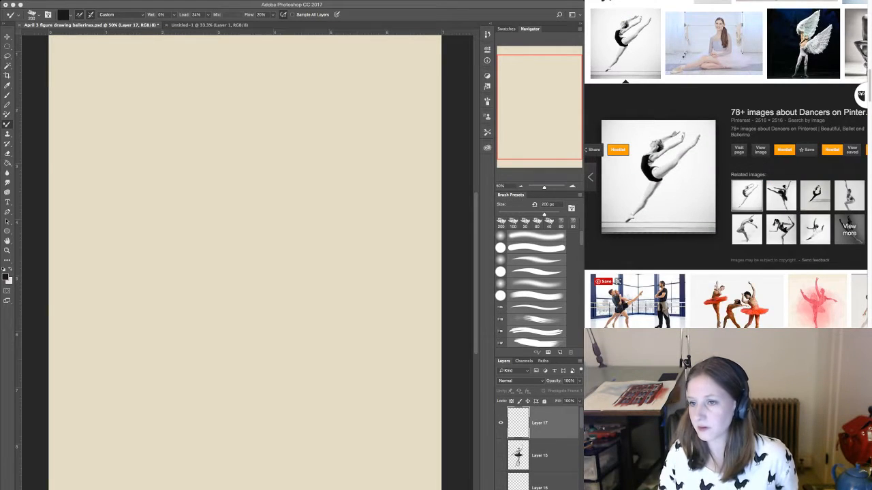
left_click(760, 150)
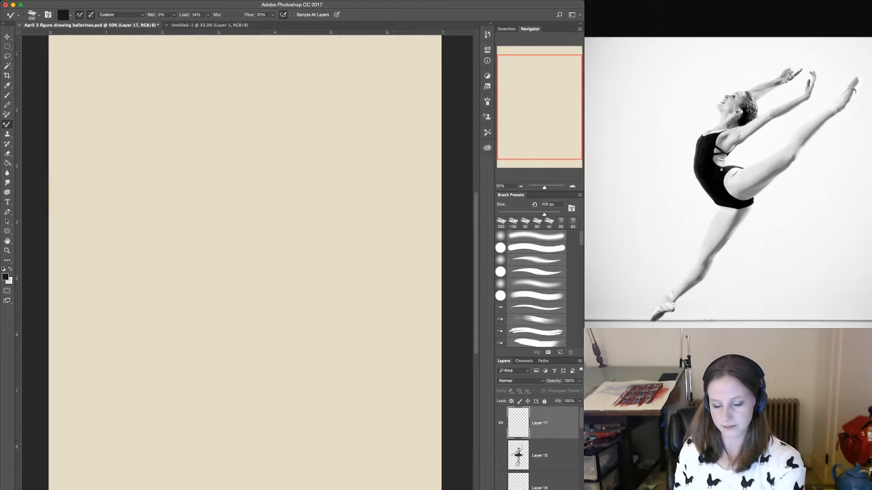
Sketch the curve of the tilted-back head near the top of the canvas with the Mixer Brush at 80 px.
key("bracketleft")
key("bracketleft")
key("bracketleft")
key("bracketleft")
key("bracketleft")
key("bracketleft")
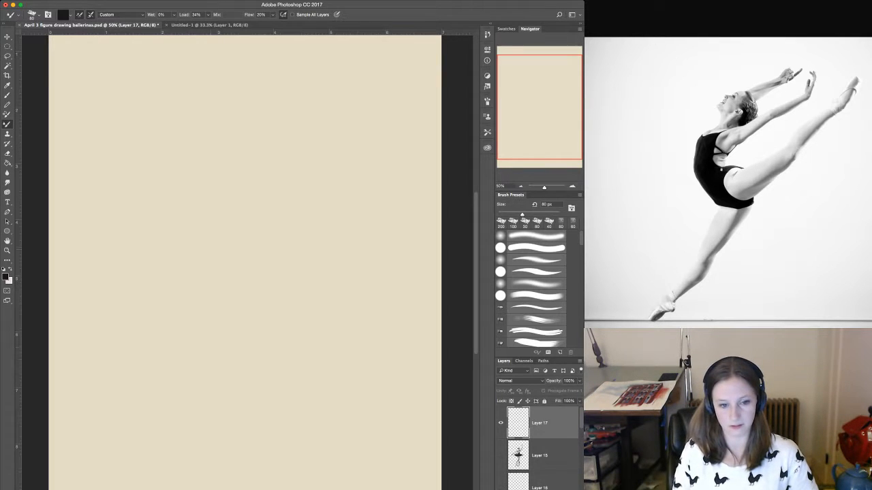
left_click_drag(191, 366, 205, 309)
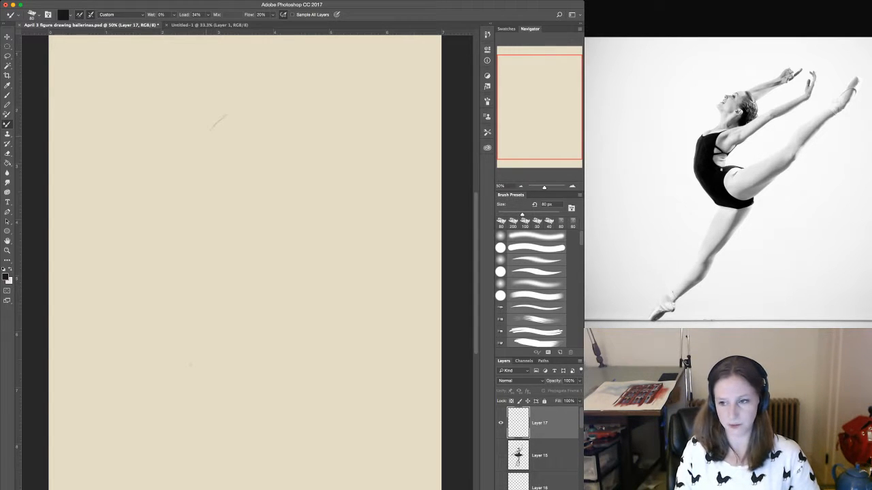
left_click_drag(245, 107, 266, 132)
mouse_move(216, 117)
left_mouse_down()
mouse_move(259, 118)
mouse_move(204, 151)
left_mouse_up()
Outline the face, chin, jaw and front of the neck down to the shoulder with thinner 50 px strokes.
key("bracketleft")
key("bracketleft")
key("bracketleft")
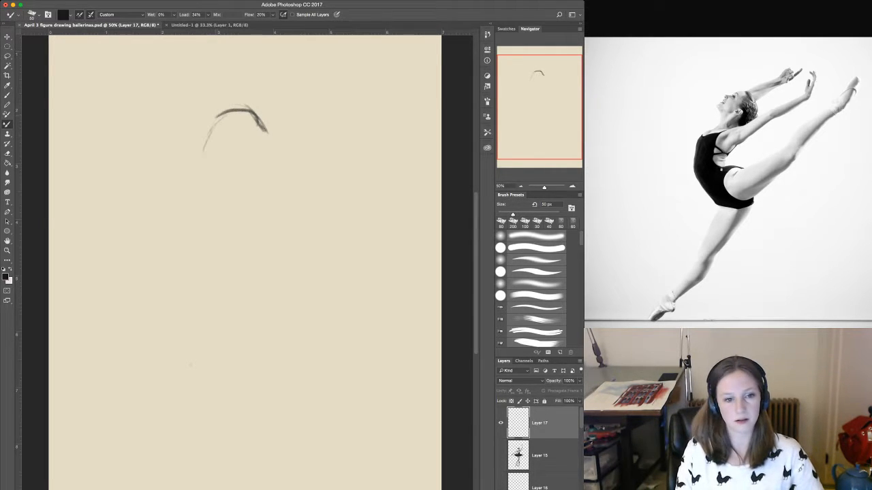
left_click_drag(218, 114, 201, 146)
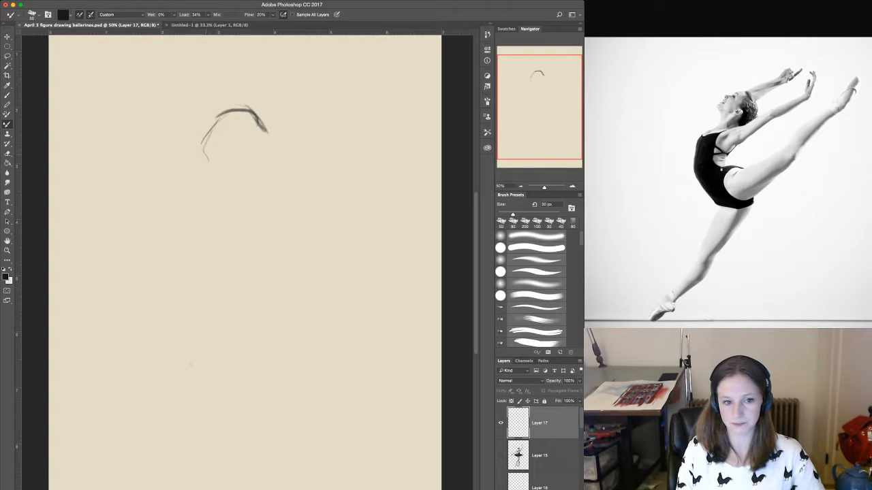
left_click_drag(208, 160, 212, 183)
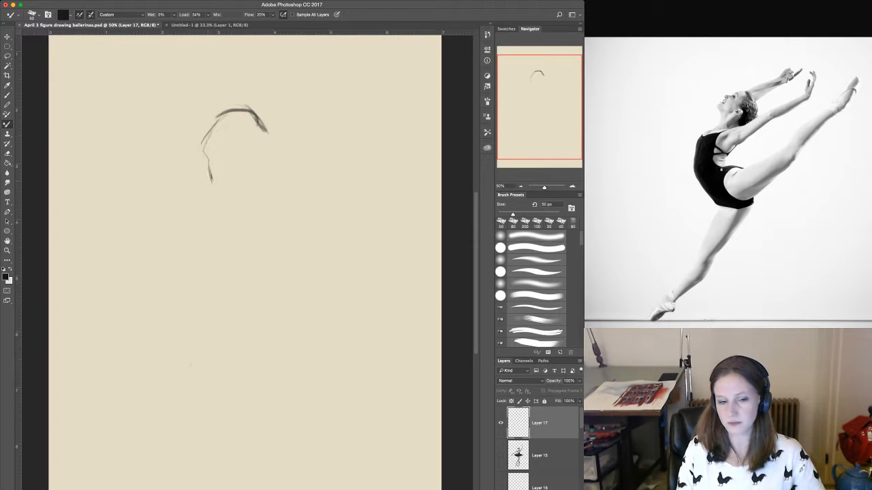
mouse_move(207, 153)
left_mouse_down()
mouse_move(221, 160)
mouse_move(243, 151)
mouse_move(205, 150)
left_mouse_up()
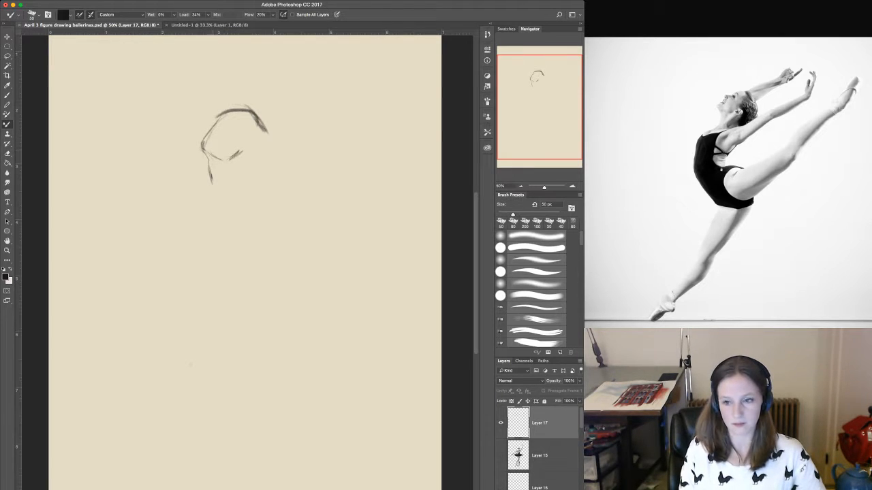
left_click_drag(203, 186, 185, 210)
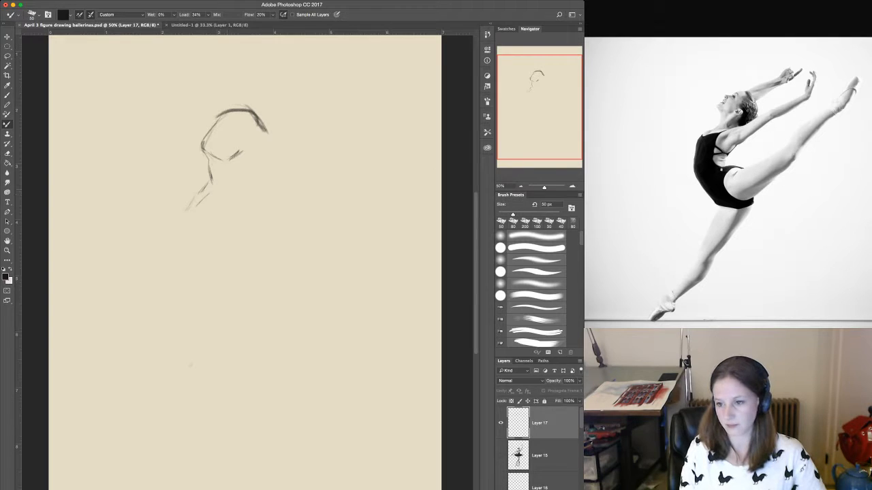
Sketch the front of the torso with long curved strokes running from the chest down past the belly to the hip.
left_click_drag(215, 199, 203, 239)
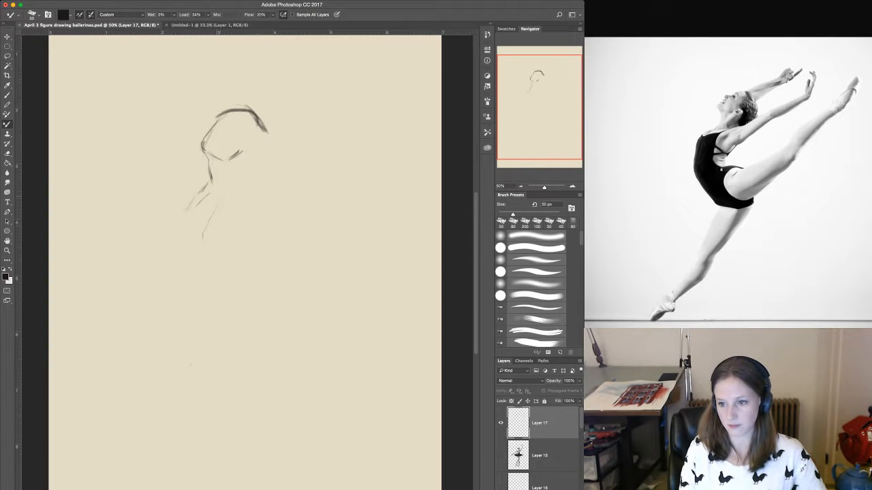
mouse_move(222, 199)
left_mouse_down()
mouse_move(198, 288)
mouse_move(225, 334)
left_mouse_up()
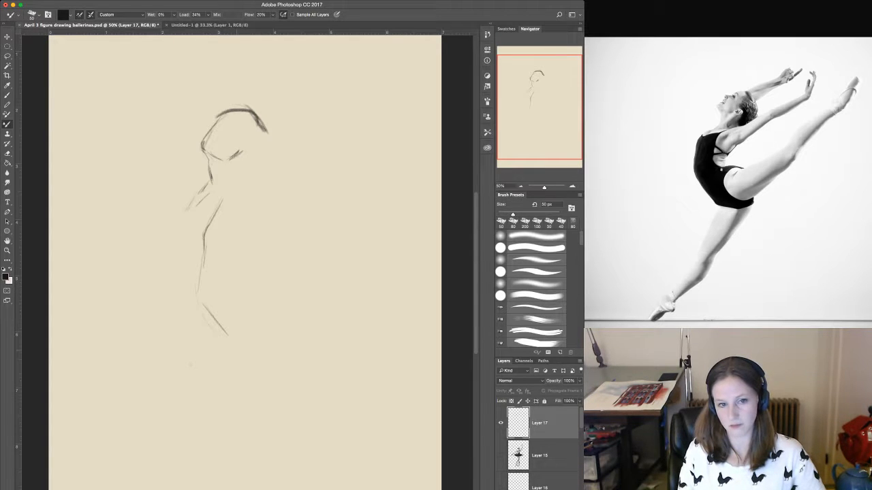
mouse_move(204, 248)
left_mouse_down()
mouse_move(204, 279)
mouse_move(228, 323)
left_mouse_up()
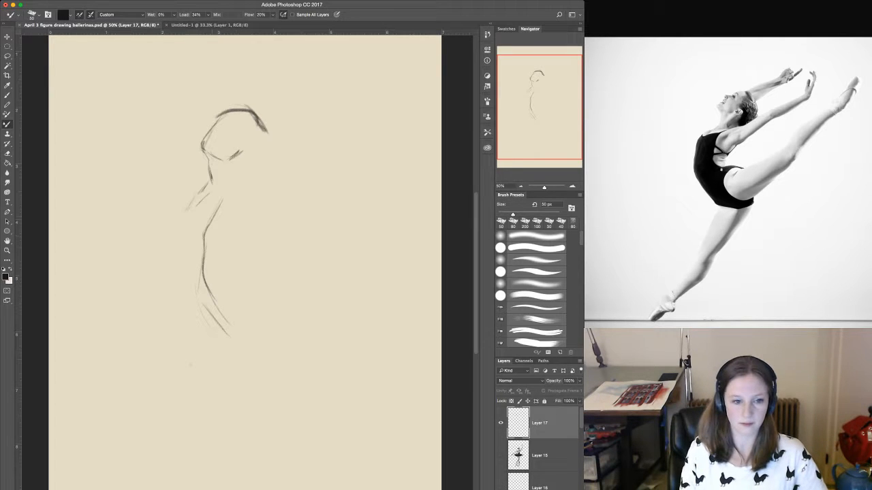
mouse_move(186, 218)
left_mouse_down()
mouse_move(185, 285)
mouse_move(219, 339)
left_mouse_up()
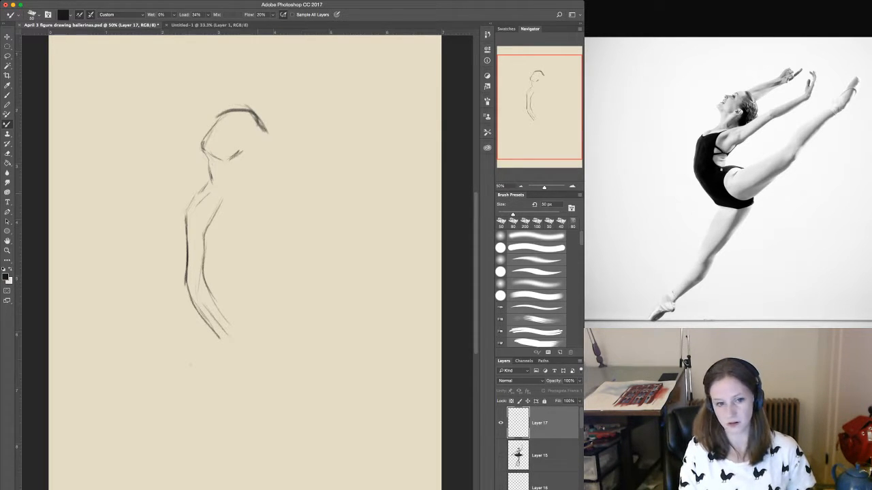
Sketch the curve of the back down to the waist and the rounded form of the buttock below it.
mouse_move(257, 198)
left_mouse_down()
mouse_move(225, 263)
mouse_move(232, 282)
left_mouse_up()
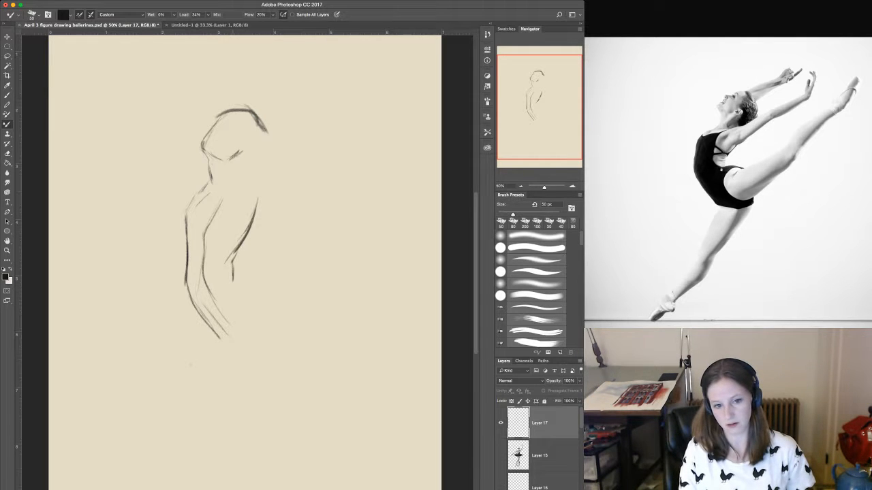
left_click_drag(252, 233, 237, 251)
left_click_drag(258, 208, 239, 253)
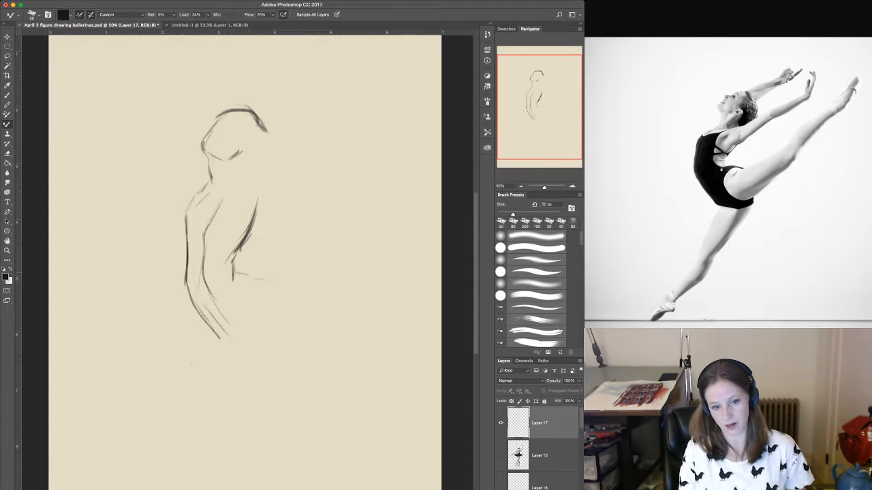
mouse_move(234, 275)
left_mouse_down()
mouse_move(262, 278)
mouse_move(272, 314)
left_mouse_up()
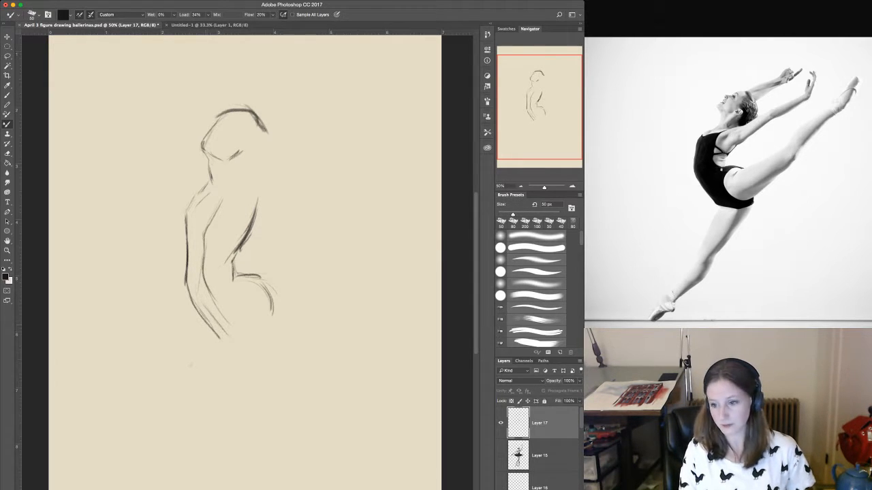
Close the underside of the pelvis and reinforce the chest, belly and hip curves with darker strokes.
mouse_move(202, 319)
left_mouse_down()
mouse_move(259, 340)
mouse_move(281, 325)
mouse_move(256, 322)
left_mouse_up()
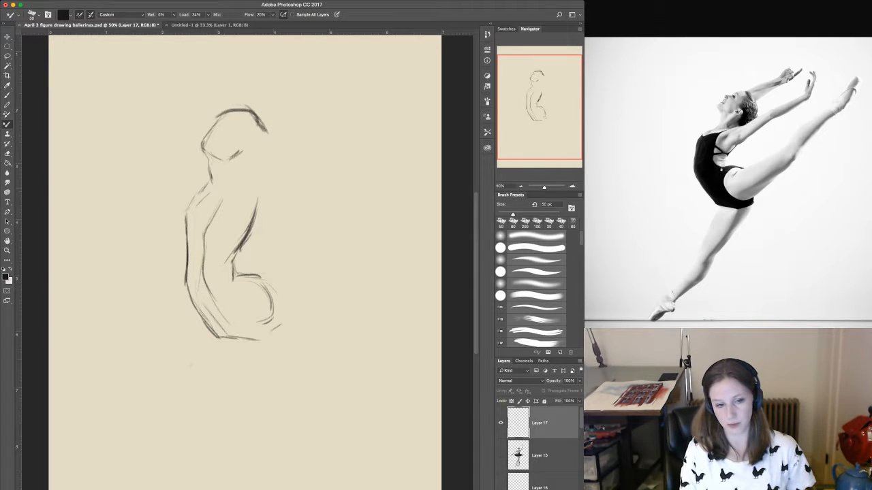
mouse_move(213, 189)
left_mouse_down()
mouse_move(196, 290)
mouse_move(226, 317)
left_mouse_up()
mouse_move(197, 282)
left_mouse_down()
mouse_move(239, 320)
mouse_move(269, 331)
left_mouse_up()
mouse_move(220, 317)
left_mouse_down()
mouse_move(252, 333)
mouse_move(276, 317)
mouse_move(265, 325)
mouse_move(272, 330)
left_mouse_up()
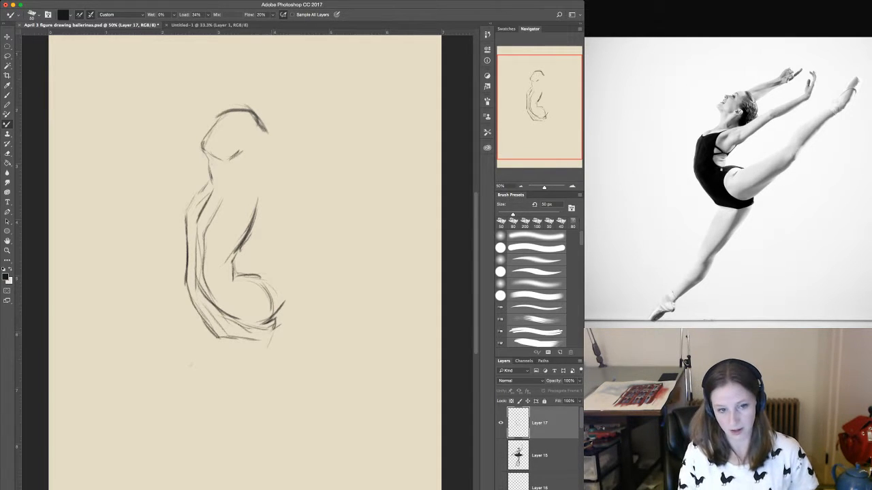
Move the unfinished dancer sketch up and to the left on the canvas, and return to the Mixer Brush.
key("v")
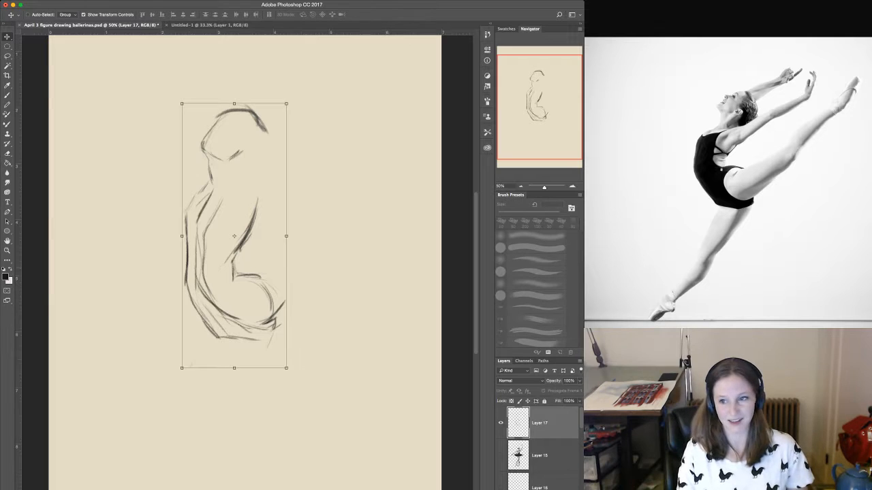
mouse_move(233, 235)
left_mouse_down()
mouse_move(233, 193)
mouse_move(202, 193)
left_mouse_up()
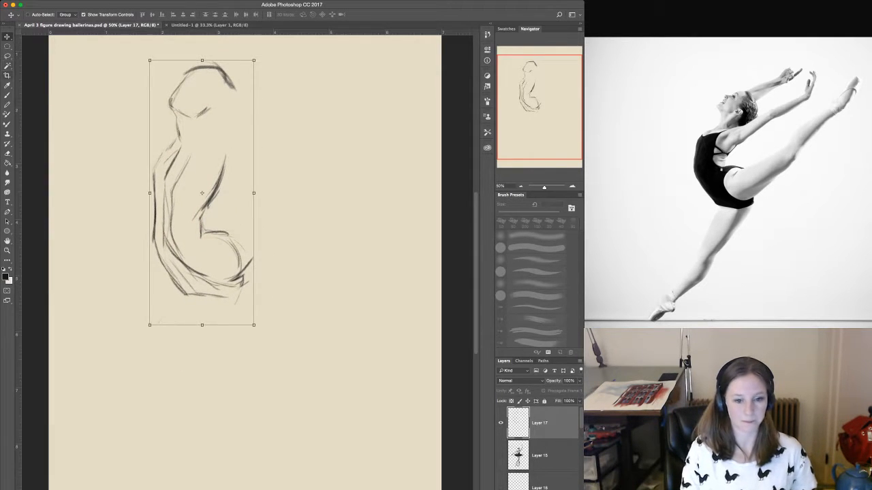
key("b")
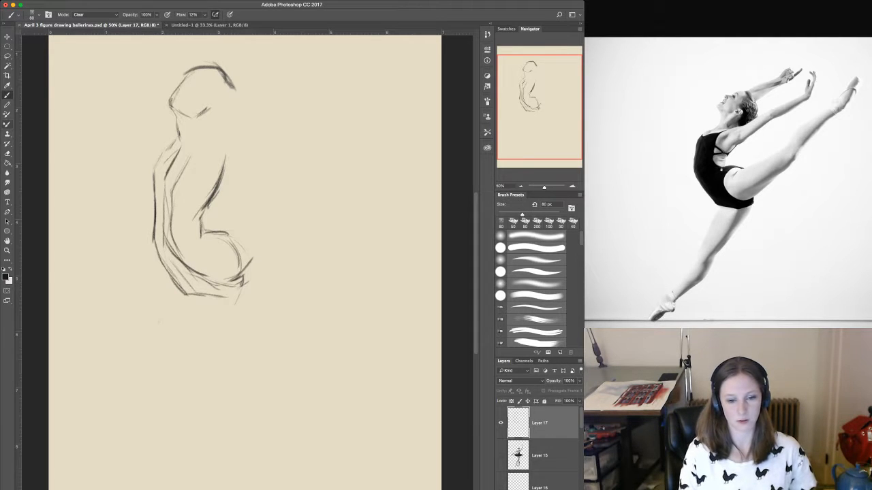
left_click(7, 124)
Rough in the underside of the raised back leg and both contours of the supporting thigh below the pelvis.
left_click_drag(240, 277, 282, 244)
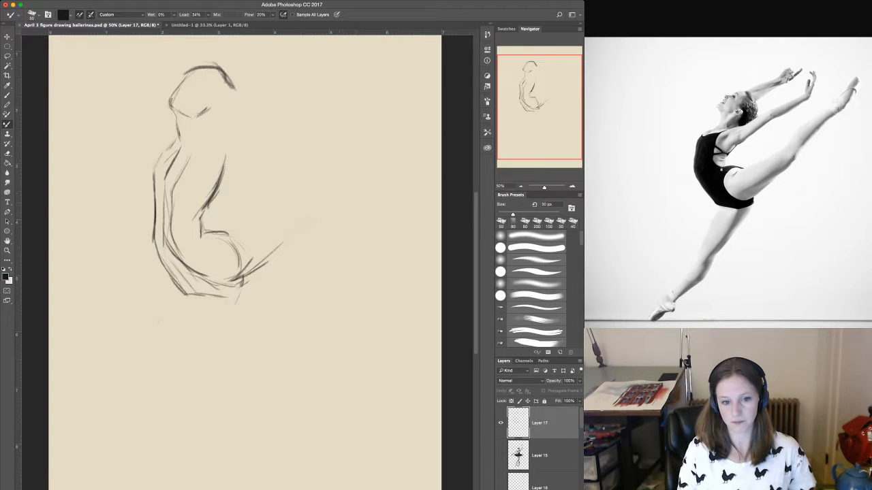
left_click_drag(286, 239, 340, 192)
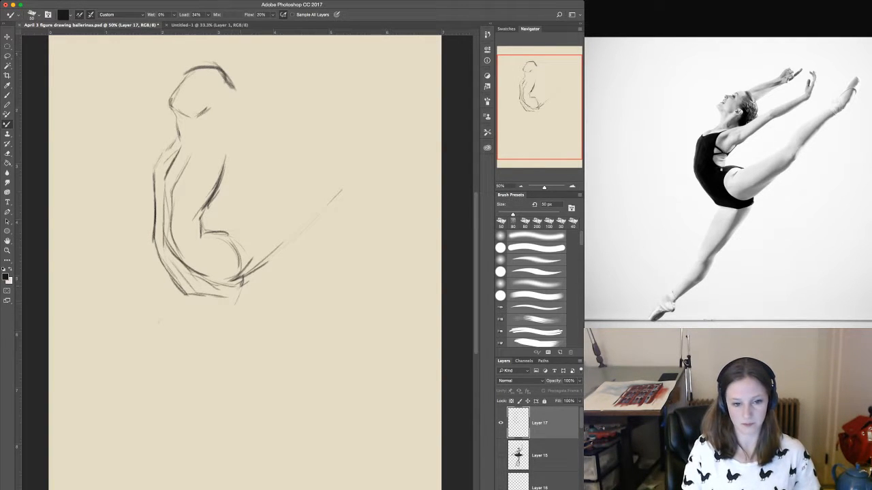
mouse_move(240, 291)
left_mouse_down()
mouse_move(198, 353)
mouse_move(140, 404)
left_mouse_up()
left_click_drag(180, 373, 151, 401)
left_click_drag(218, 329, 172, 387)
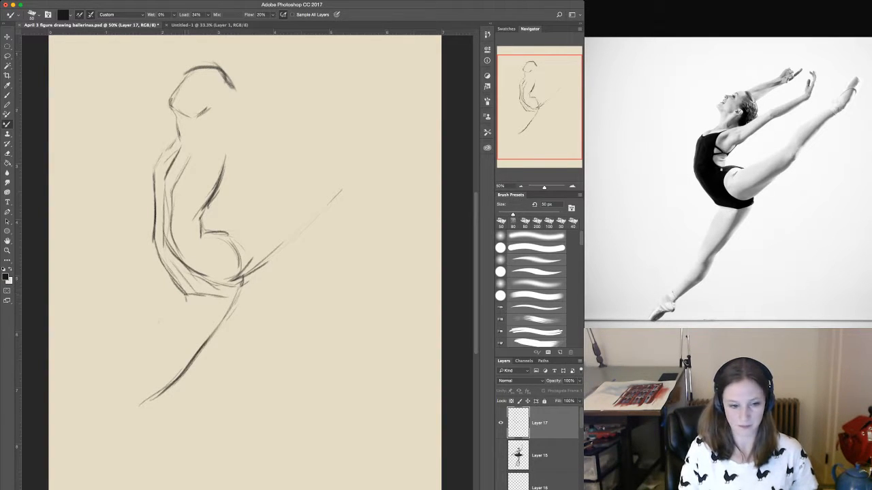
mouse_move(180, 304)
left_mouse_down()
mouse_move(129, 395)
mouse_move(165, 338)
left_mouse_up()
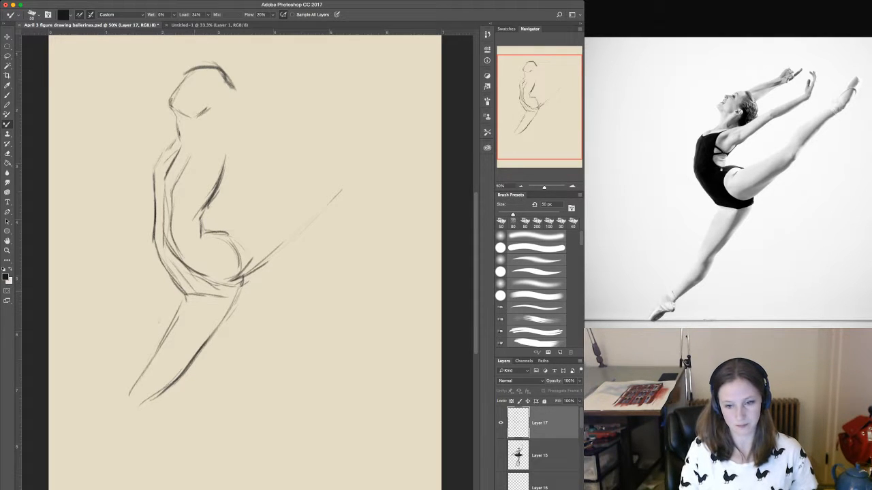
mouse_move(181, 293)
left_mouse_down()
mouse_move(240, 289)
mouse_move(215, 336)
left_mouse_up()
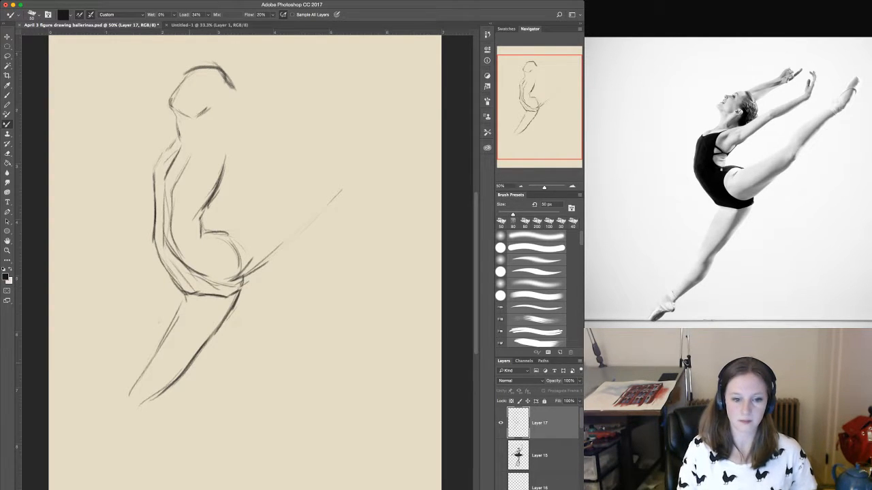
Outline the raised thigh's upper and lower edges from the hip toward the knee, and darken the supporting thigh's front edge.
mouse_move(245, 280)
left_mouse_down()
mouse_move(242, 291)
mouse_move(287, 242)
left_mouse_up()
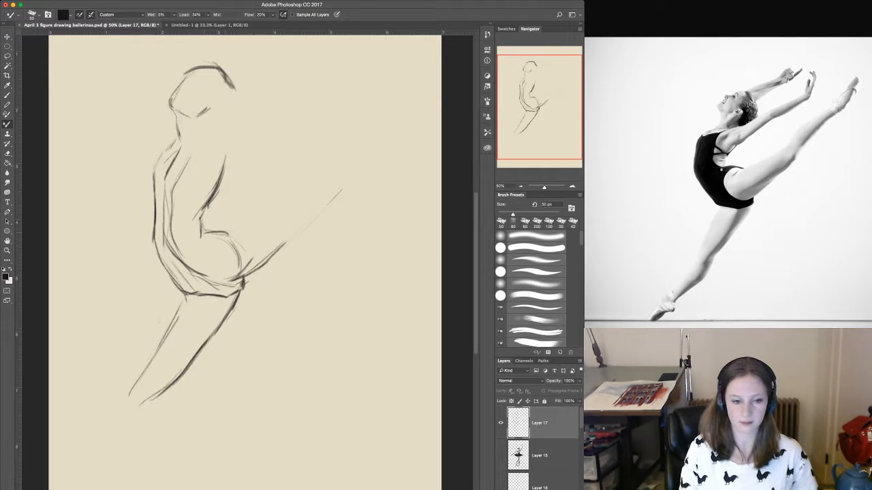
mouse_move(205, 235)
left_mouse_down()
mouse_move(203, 266)
mouse_move(232, 280)
left_mouse_up()
mouse_move(221, 230)
left_mouse_down()
mouse_move(234, 240)
mouse_move(287, 199)
left_mouse_up()
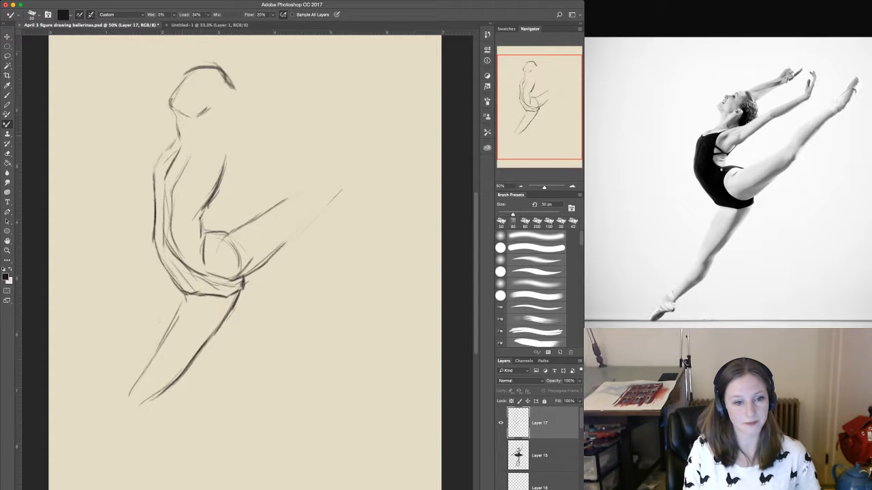
left_click_drag(166, 159, 169, 170)
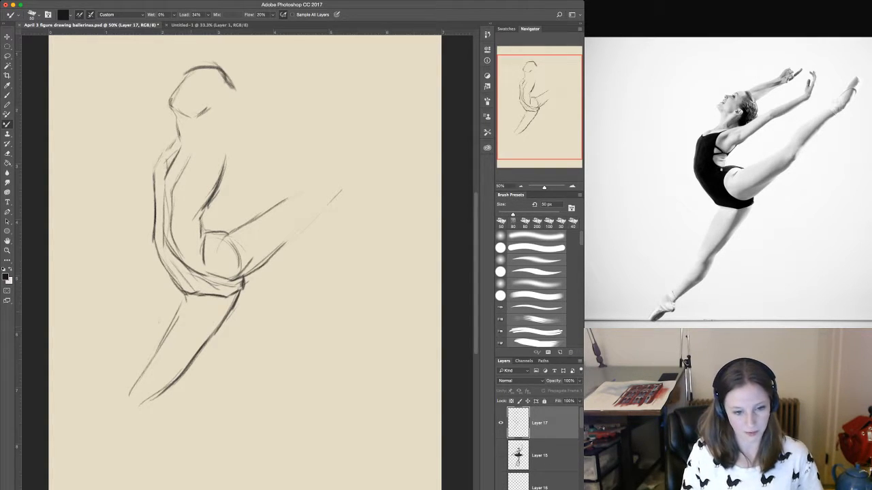
left_click_drag(185, 290, 132, 393)
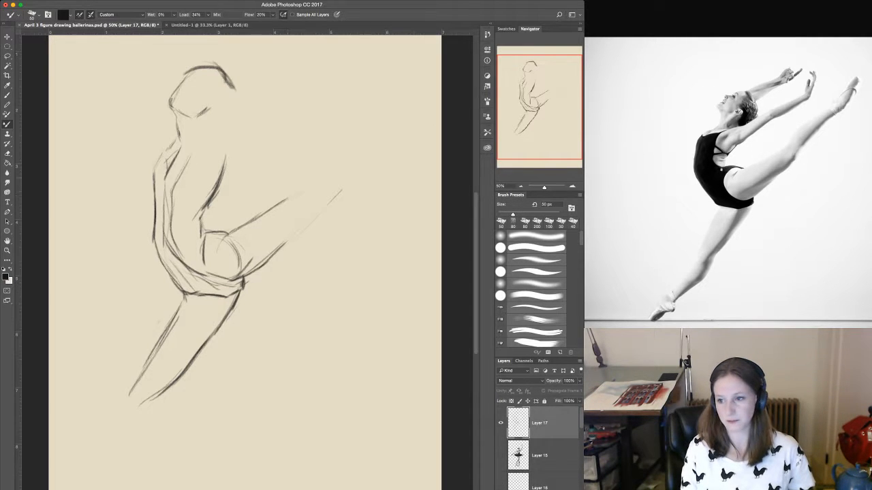
left_click_drag(286, 199, 307, 189)
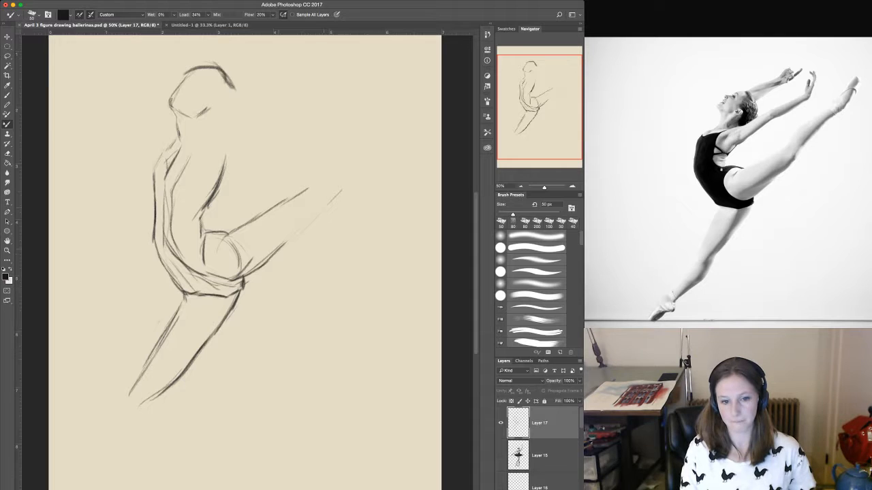
left_click_drag(275, 252, 324, 203)
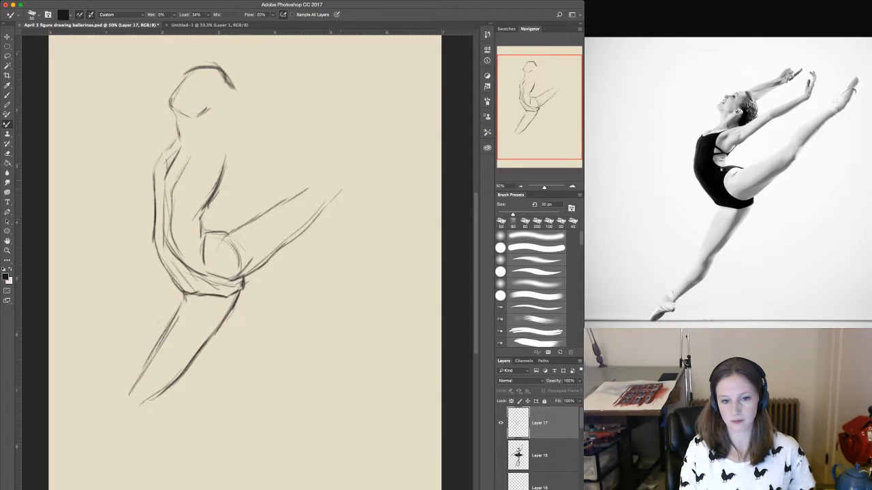
Mark the raised leg's knee with a small circle and draw the underside of the lower leg up to the ankle.
left_click_drag(332, 185, 337, 198)
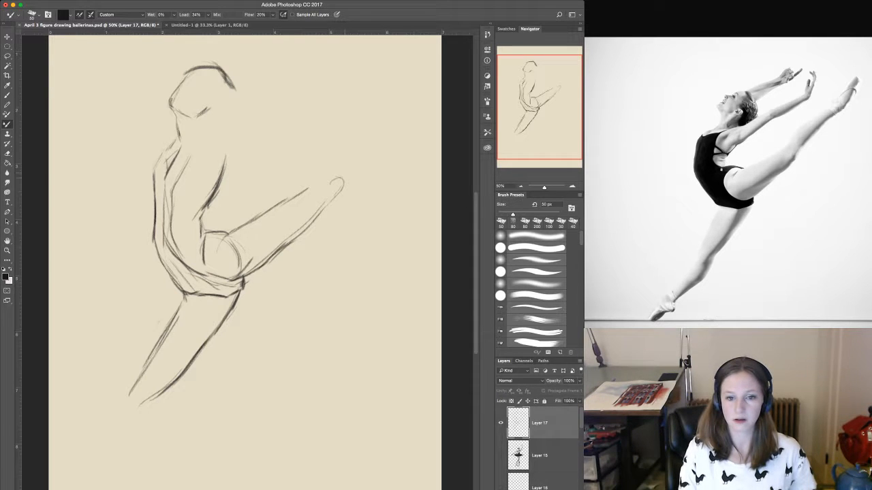
left_click_drag(345, 180, 380, 106)
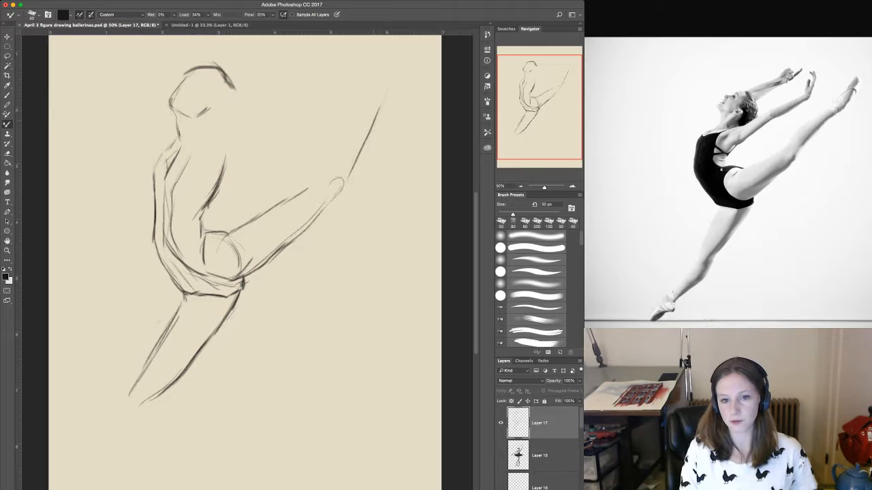
left_click_drag(394, 90, 346, 173)
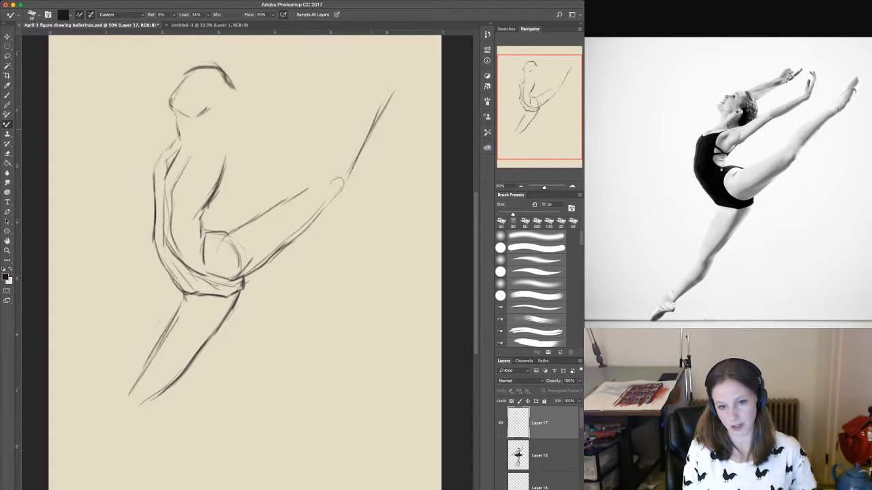
left_click_drag(353, 165, 328, 206)
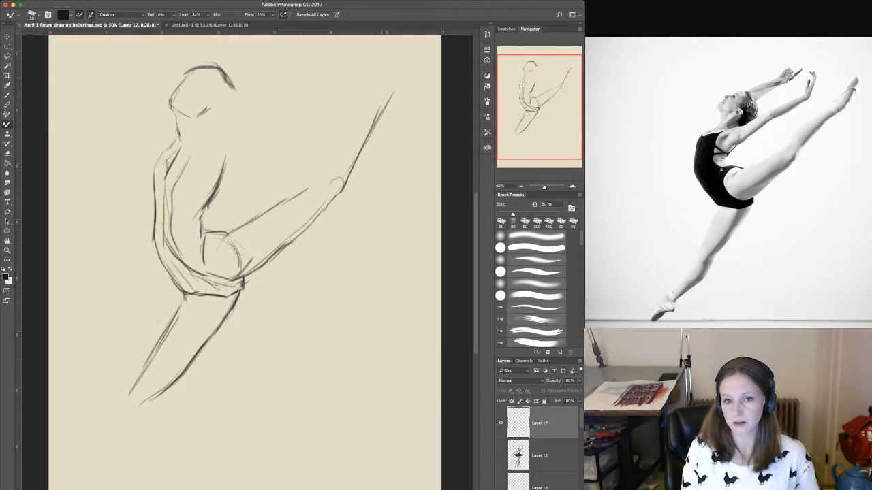
Outline the upper edge of the raised lower leg, join it to the thigh at the knee, and darken the calf contours.
left_click_drag(383, 92, 331, 163)
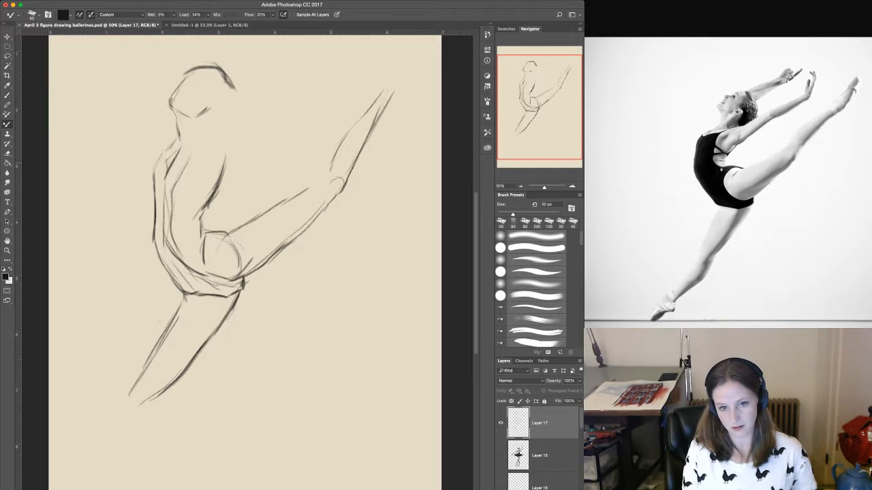
mouse_move(345, 132)
left_mouse_down()
mouse_move(325, 177)
mouse_move(295, 197)
left_mouse_up()
left_click_drag(325, 173, 310, 188)
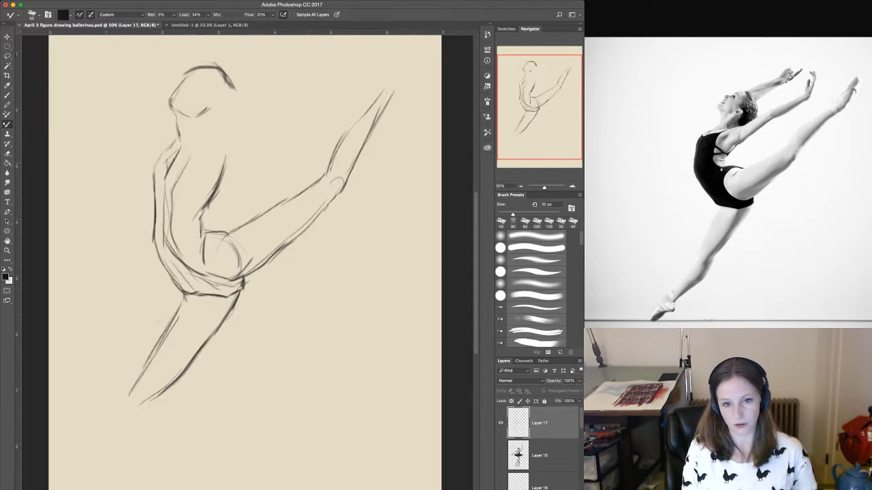
left_click_drag(363, 109, 339, 142)
mouse_move(382, 91)
left_mouse_down()
mouse_move(350, 128)
mouse_move(381, 92)
mouse_move(384, 112)
mouse_move(368, 136)
left_mouse_up()
mouse_move(370, 134)
left_mouse_down()
mouse_move(348, 175)
mouse_move(327, 191)
left_mouse_up()
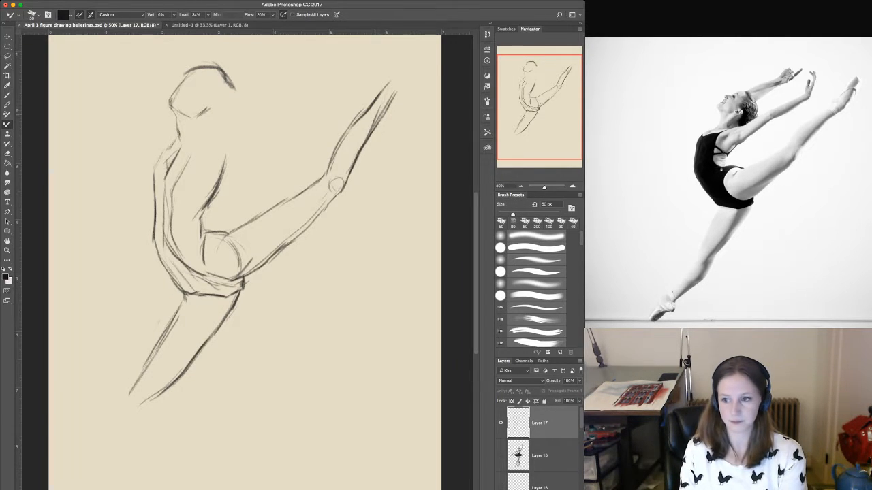
Draw the pointed foot of the raised leg, from the ankle and heel to the toes.
left_click_drag(401, 68, 366, 182)
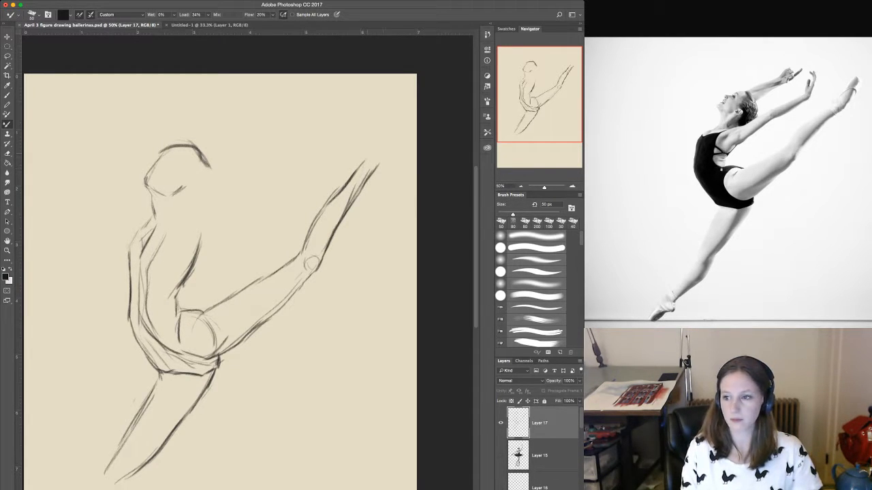
left_click_drag(375, 168, 395, 109)
mouse_move(389, 143)
left_mouse_down()
mouse_move(393, 122)
mouse_move(391, 134)
left_mouse_up()
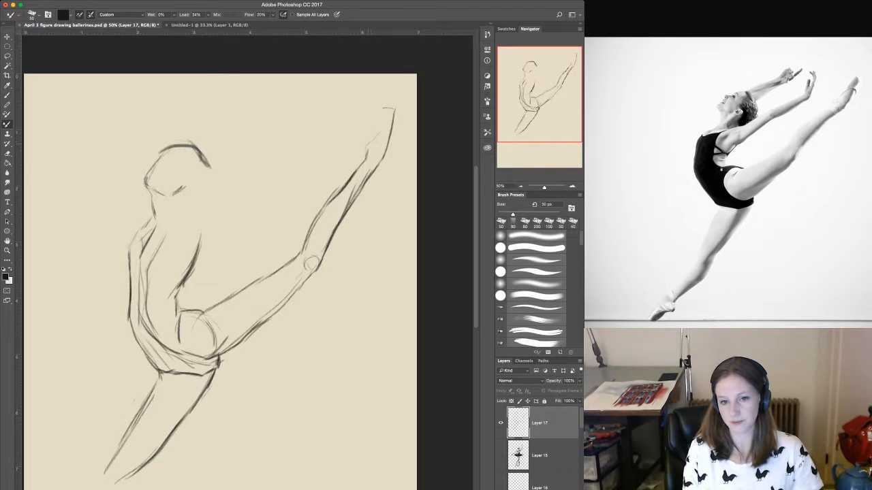
left_click_drag(371, 141, 384, 110)
mouse_move(385, 110)
left_mouse_down()
mouse_move(391, 101)
mouse_move(395, 120)
mouse_move(380, 136)
mouse_move(391, 103)
mouse_move(355, 174)
left_mouse_up()
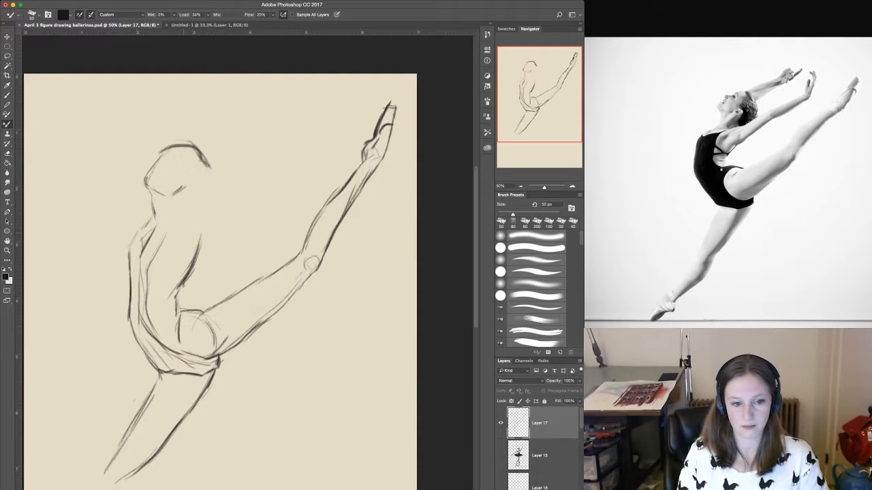
Draw the shoulder line and the underside of the near raised arm, from the armpit past the elbow to the wrist and hand.
left_click_drag(172, 232, 193, 219)
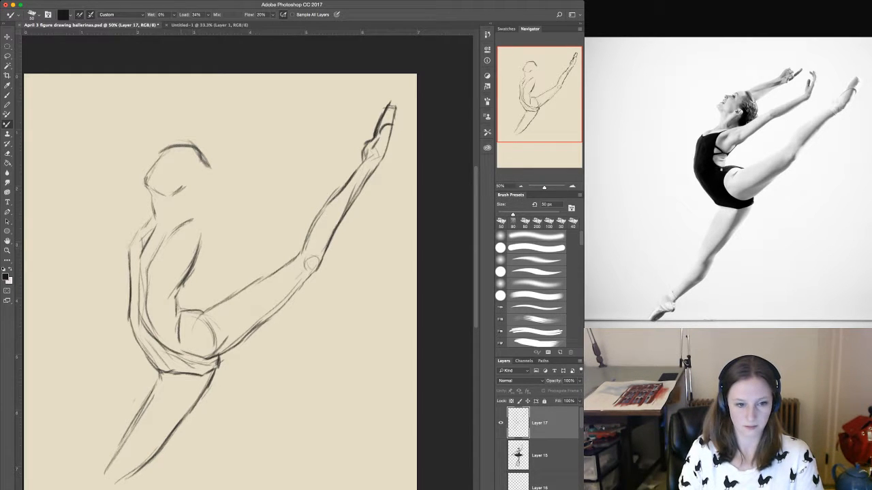
mouse_move(177, 237)
left_mouse_down()
mouse_move(178, 248)
mouse_move(189, 218)
mouse_move(198, 219)
left_mouse_up()
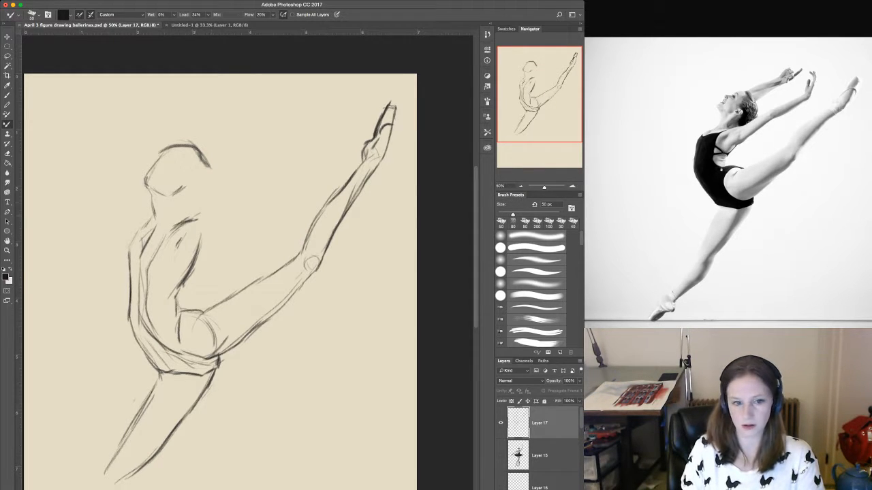
left_click_drag(246, 193, 206, 235)
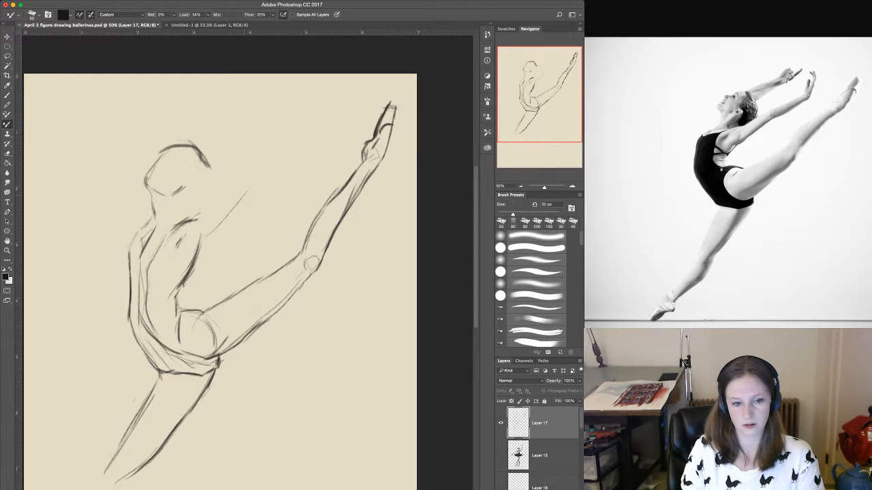
mouse_move(252, 189)
left_mouse_down()
mouse_move(199, 244)
mouse_move(255, 185)
left_mouse_up()
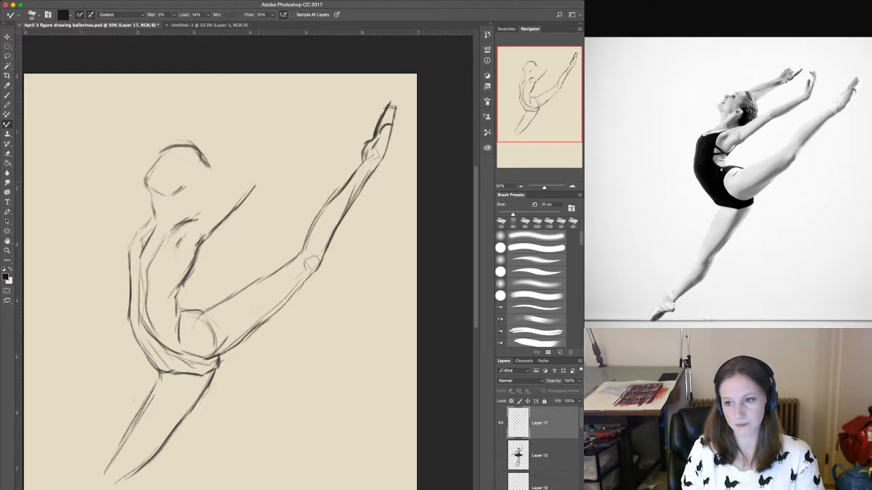
left_click_drag(269, 184, 300, 165)
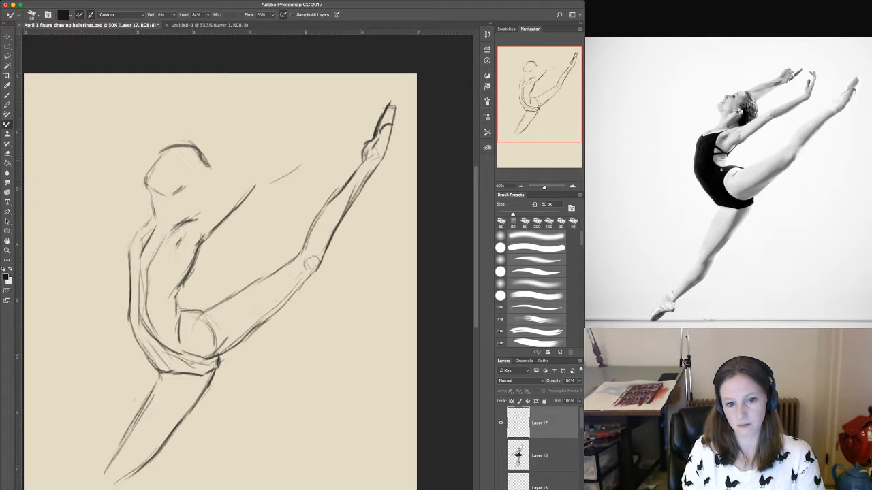
left_click_drag(245, 198, 324, 139)
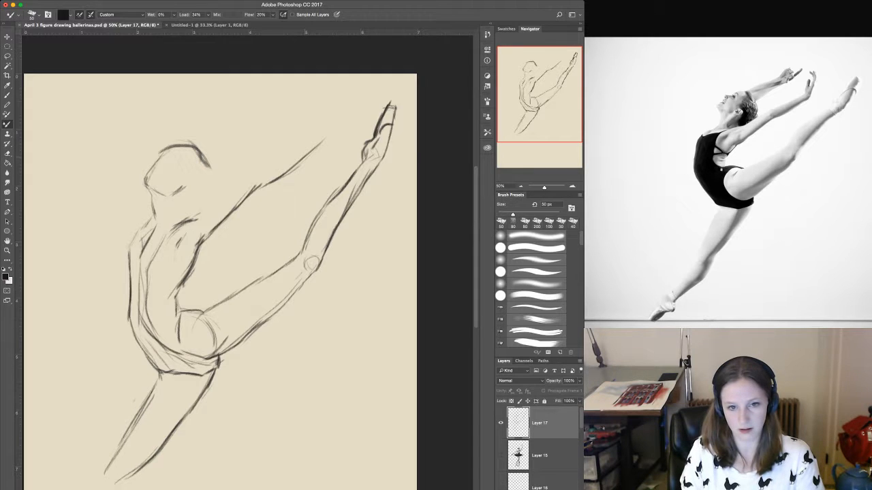
left_click_drag(312, 152, 327, 111)
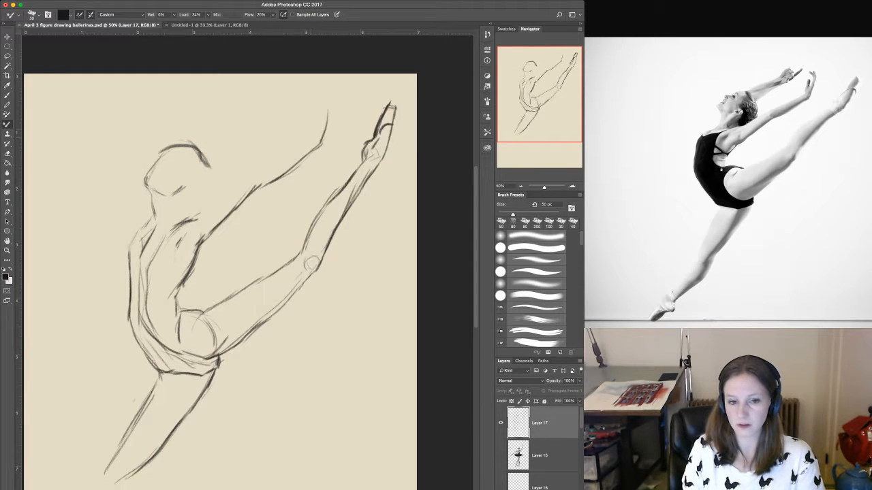
Outline the upper edge of the near raised arm from the wrist back to the shoulder, darkening the forearm contour.
left_click_drag(309, 140, 250, 179)
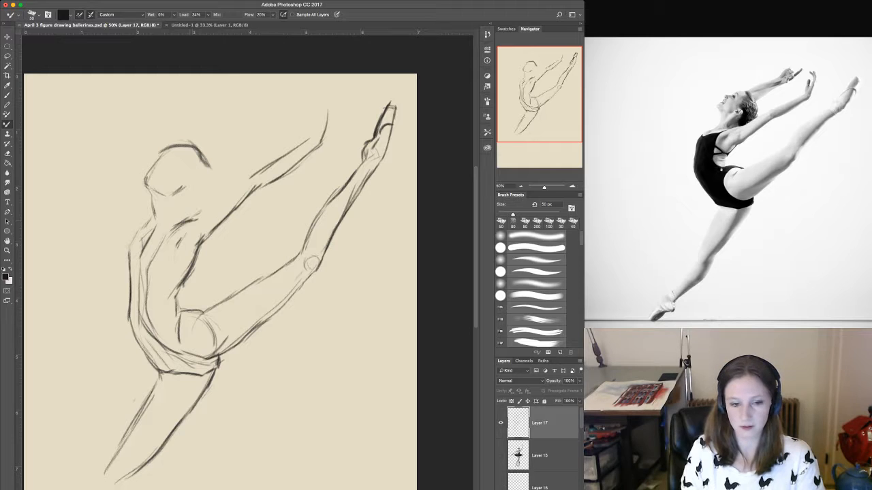
left_click_drag(215, 203, 196, 216)
left_click_drag(235, 188, 205, 208)
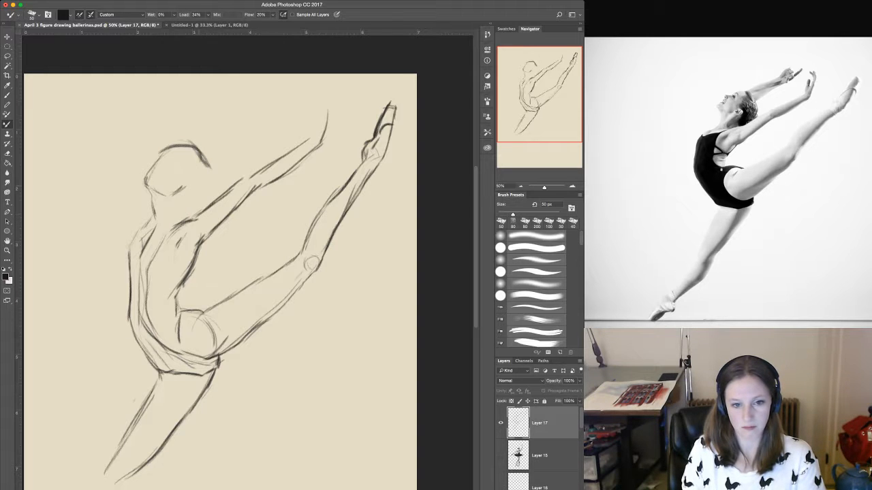
left_click_drag(262, 168, 242, 181)
mouse_move(302, 146)
left_mouse_down()
mouse_move(265, 166)
mouse_move(246, 199)
left_mouse_up()
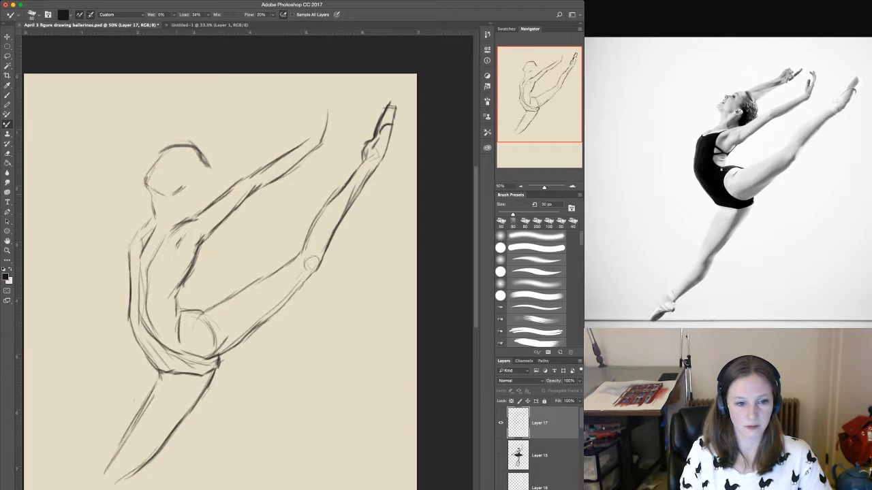
Sketch the jaw corner and the neck muscle lines, and darken the back of the neck down to the shoulder.
mouse_move(175, 200)
left_mouse_down()
mouse_move(175, 218)
mouse_move(178, 195)
left_mouse_up()
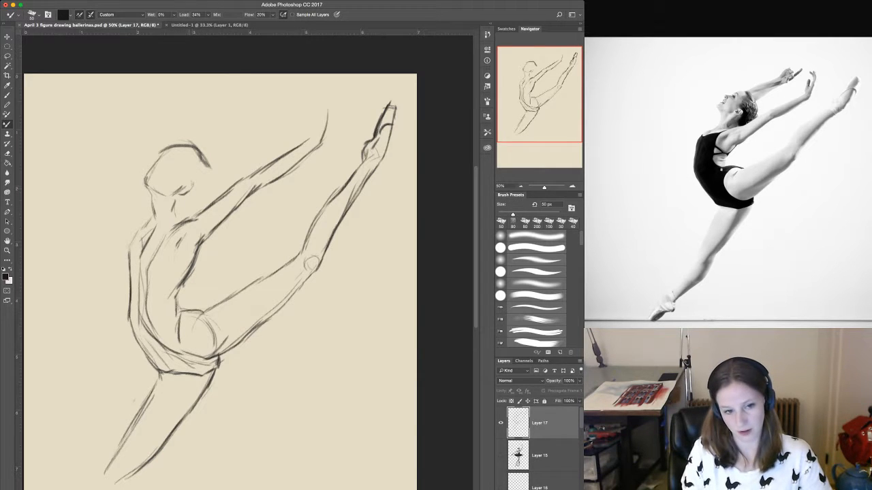
left_click_drag(186, 195, 182, 205)
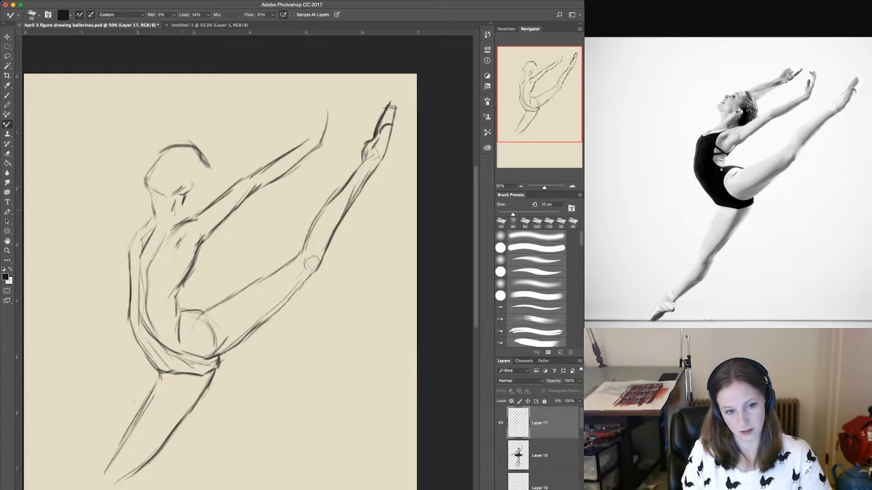
left_click_drag(179, 219, 173, 225)
left_click_drag(183, 195, 181, 218)
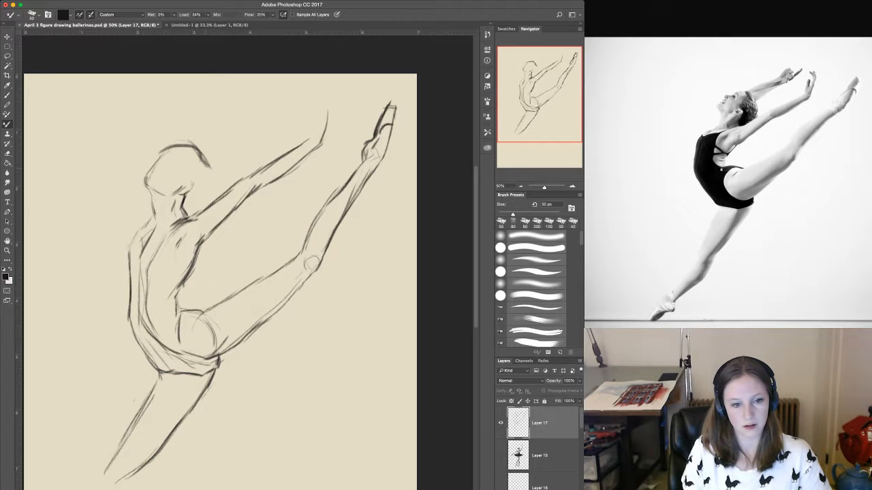
Draw the back of the head with the small bun at the nape, and mark the hairline around the face.
mouse_move(205, 162)
left_mouse_down()
mouse_move(206, 194)
mouse_move(198, 197)
mouse_move(213, 191)
mouse_move(199, 204)
mouse_move(193, 190)
left_mouse_up()
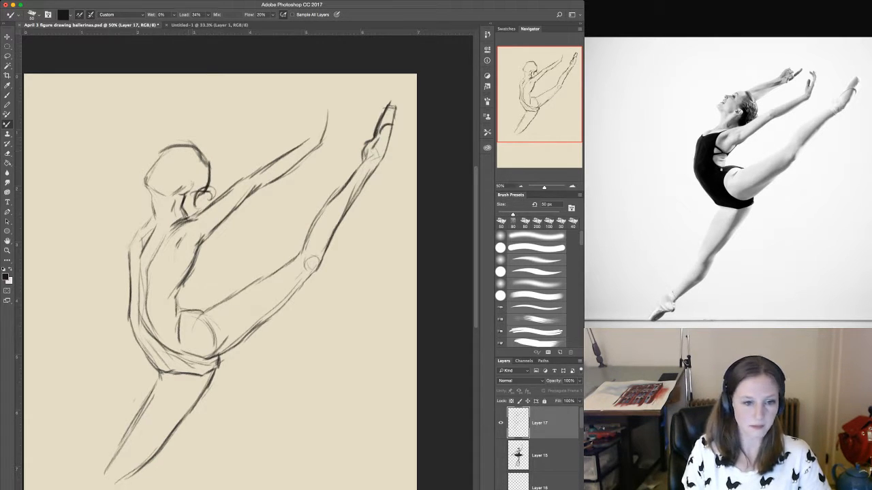
mouse_move(179, 143)
left_mouse_down()
mouse_move(195, 144)
mouse_move(195, 184)
mouse_move(184, 196)
left_mouse_up()
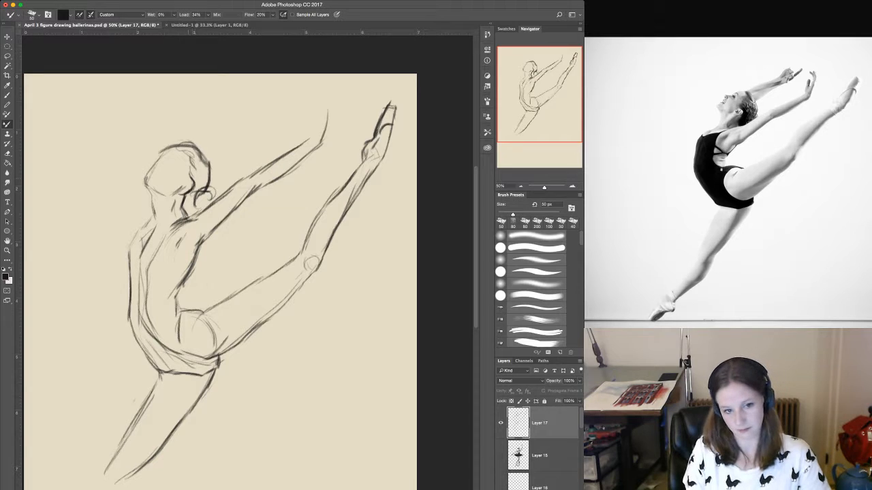
mouse_move(175, 144)
left_mouse_down()
mouse_move(198, 149)
mouse_move(203, 184)
left_mouse_up()
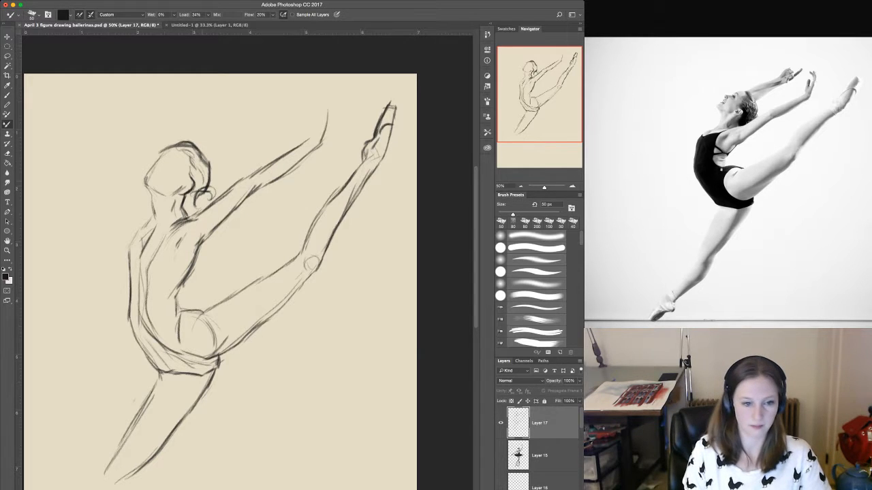
mouse_move(205, 148)
left_mouse_down()
mouse_move(208, 175)
mouse_move(197, 186)
left_mouse_up()
Darken the front of the neck and chest, and outline the leotard's neckline and its back edge down to the hip.
mouse_move(144, 177)
left_mouse_down()
mouse_move(154, 222)
mouse_move(128, 252)
mouse_move(132, 243)
mouse_move(131, 270)
left_mouse_up()
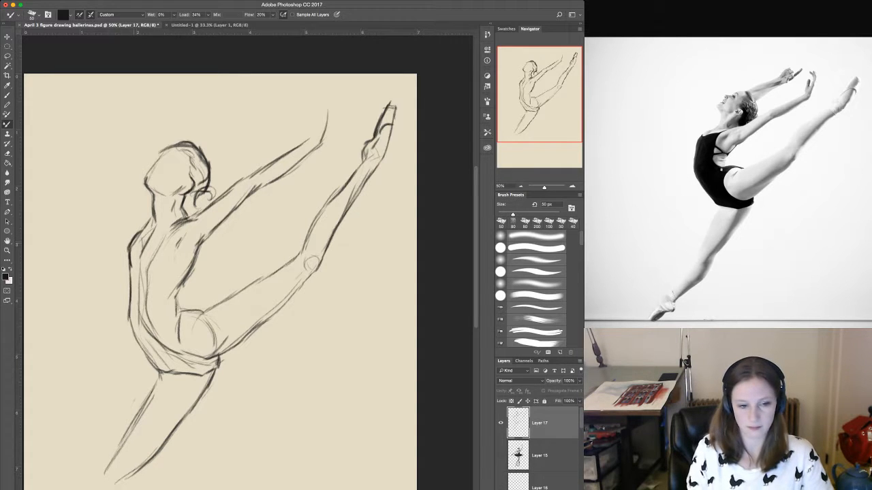
mouse_move(139, 238)
left_mouse_down()
mouse_move(133, 255)
mouse_move(165, 237)
mouse_move(155, 245)
mouse_move(154, 289)
mouse_move(169, 306)
left_mouse_up()
left_click_drag(169, 304, 182, 312)
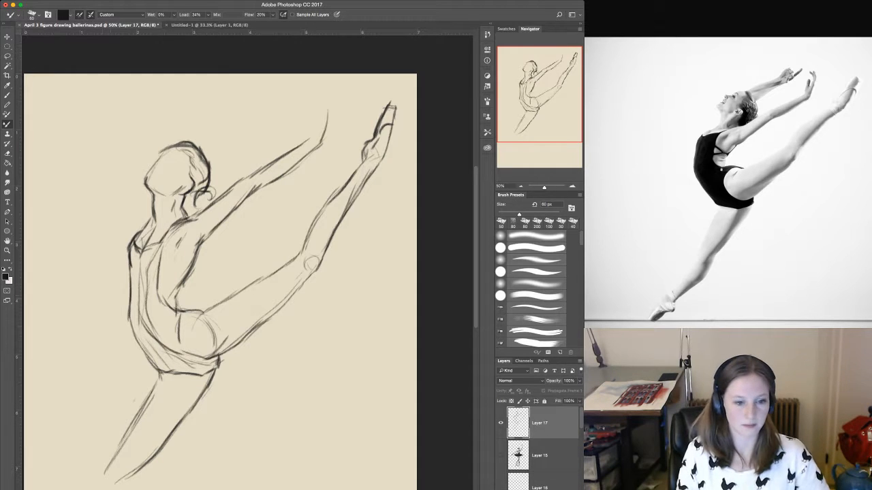
Fill the leotard's bodice with black from the neckline to the waist using an 80 px brush, and save the document.
key("bracketright")
key("bracketright")
left_click_drag(136, 245, 130, 269)
mouse_move(135, 243)
left_mouse_down()
mouse_move(130, 279)
mouse_move(162, 242)
mouse_move(145, 276)
mouse_move(161, 285)
mouse_move(155, 304)
left_mouse_up()
left_click_drag(153, 271, 145, 306)
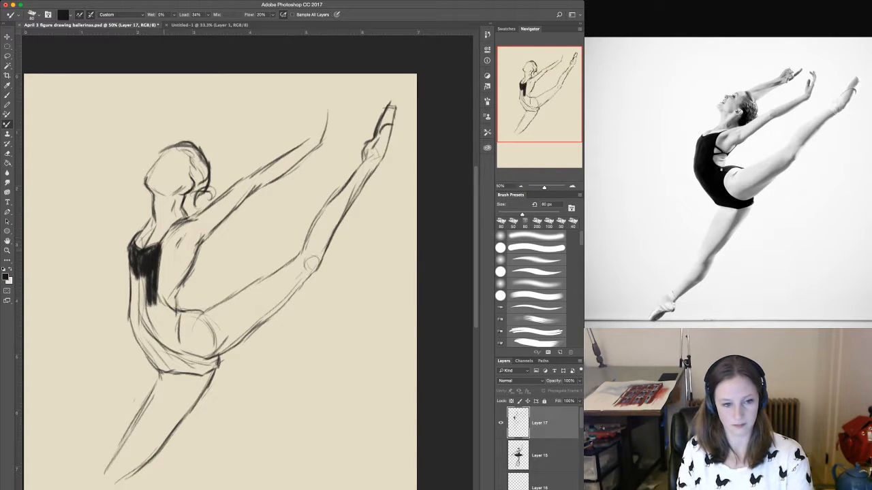
key("super+s")
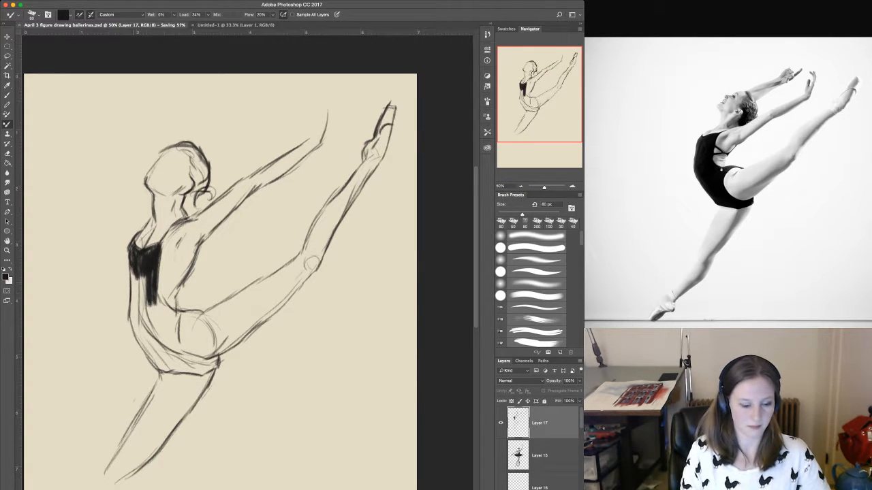
mouse_move(144, 276)
left_mouse_down()
mouse_move(139, 305)
mouse_move(131, 295)
left_mouse_up()
left_click_drag(140, 280, 139, 307)
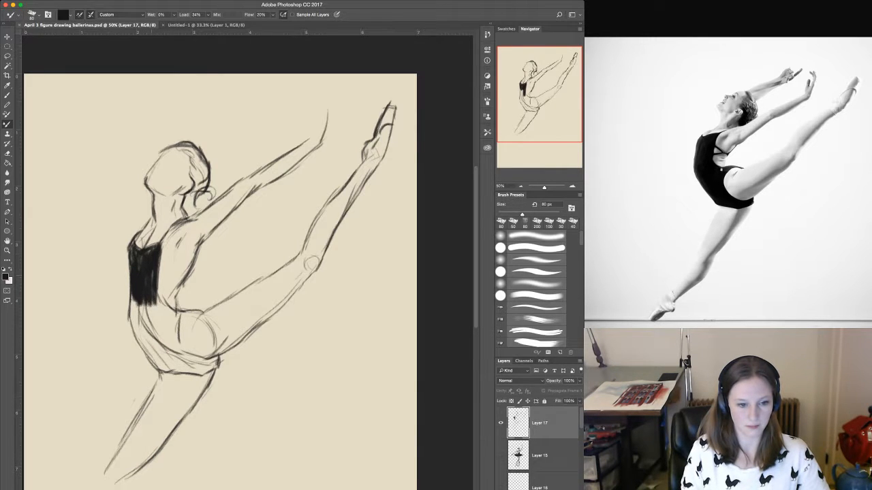
Fill the leotard's waist and belly with black down to the crotch, enlarging the brush to 150 px.
mouse_move(158, 287)
left_mouse_down()
mouse_move(170, 312)
mouse_move(164, 342)
left_mouse_up()
left_click_drag(143, 300, 155, 334)
key("bracketright")
key("bracketright")
key("bracketright")
key("bracketright")
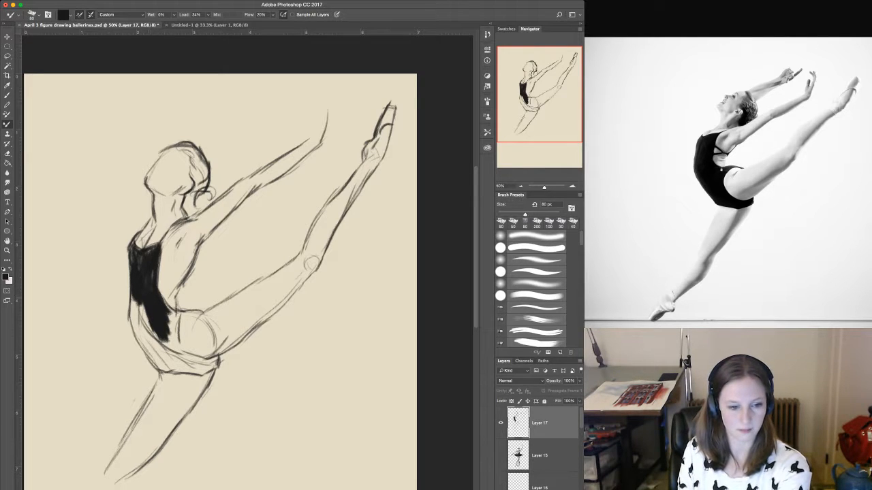
mouse_move(136, 302)
left_mouse_down()
mouse_move(140, 332)
mouse_move(164, 364)
left_mouse_up()
left_click_drag(155, 334, 170, 363)
left_click_drag(164, 341, 181, 361)
left_click_drag(169, 326, 182, 355)
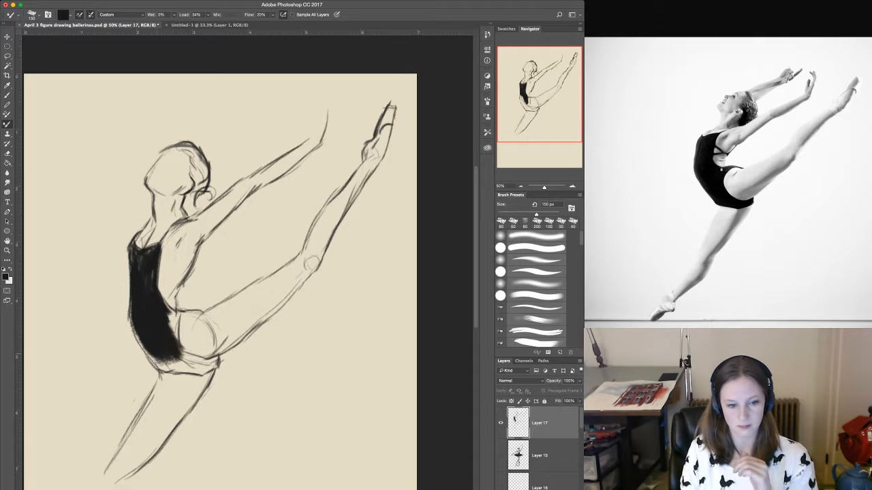
Fill the leotard's hip and seat with black, touch up the bodice, and define the seat's edge with an 80 px brush.
mouse_move(167, 308)
left_mouse_down()
mouse_move(182, 367)
mouse_move(146, 369)
left_mouse_up()
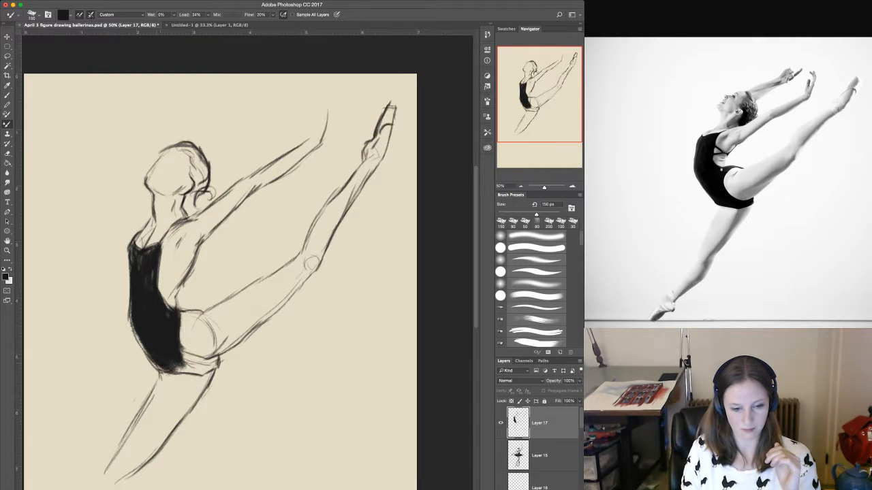
mouse_move(137, 328)
left_mouse_down()
mouse_move(147, 357)
mouse_move(170, 372)
mouse_move(198, 374)
mouse_move(212, 352)
mouse_move(189, 352)
left_mouse_up()
left_click_drag(139, 256, 140, 264)
left_click_drag(153, 270, 152, 281)
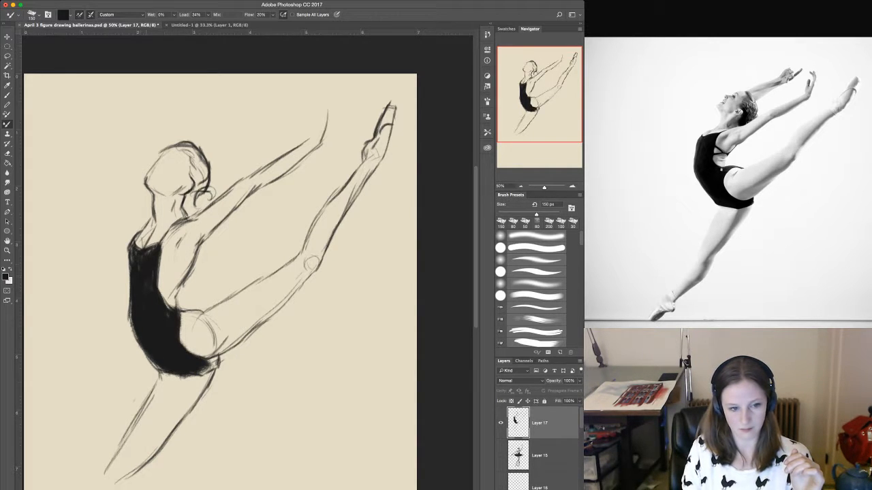
mouse_move(142, 247)
left_mouse_down()
mouse_move(132, 263)
mouse_move(132, 246)
left_mouse_up()
key("bracketleft")
key("bracketleft")
mouse_move(209, 363)
left_mouse_down()
mouse_move(215, 361)
mouse_move(207, 371)
mouse_move(217, 366)
mouse_move(214, 376)
mouse_move(197, 399)
left_mouse_up()
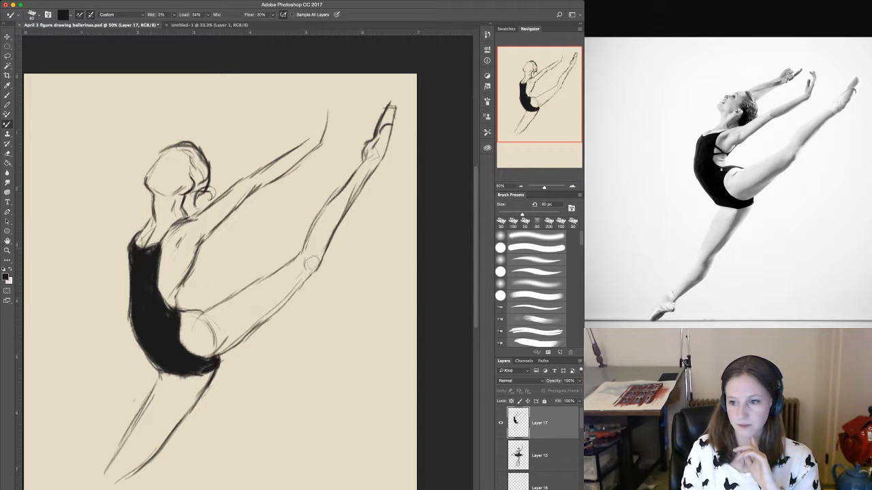
Draw the leotard's strap across the back and strengthen the line of the shoulder blade.
left_click_drag(160, 263, 184, 275)
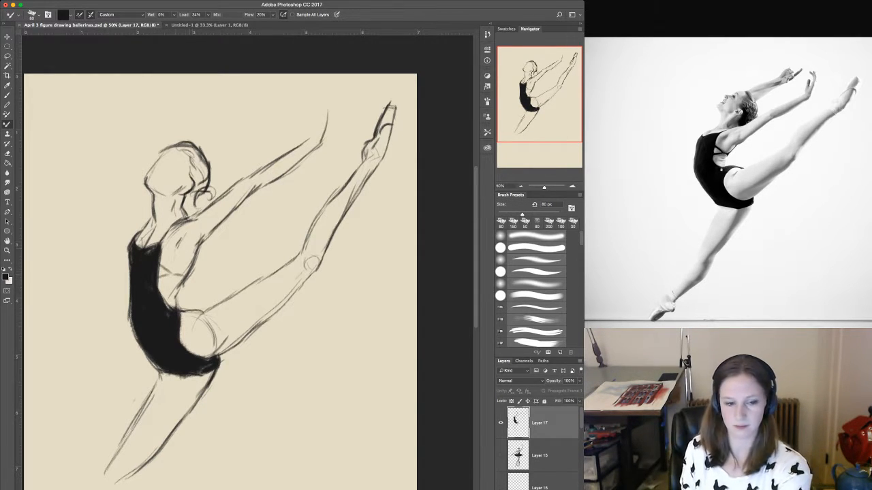
key("bracketright")
key("bracketright")
mouse_move(182, 238)
left_mouse_down()
mouse_move(175, 258)
mouse_move(176, 250)
left_mouse_up()
Shade the hollow below the shoulder blade lightly with a 150 px brush at 12% load, undoing the last overly dark stroke.
key("bracketright")
key("bracketright")
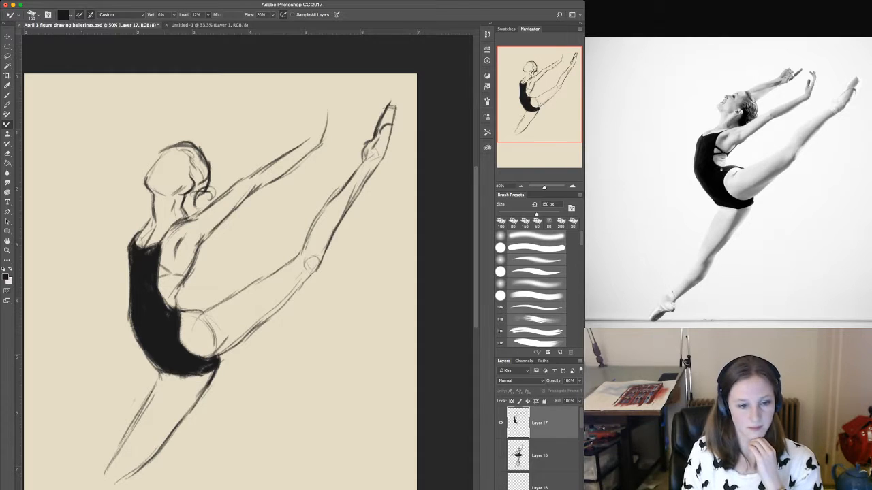
left_click_drag(183, 238, 165, 300)
left_click_drag(170, 263, 167, 302)
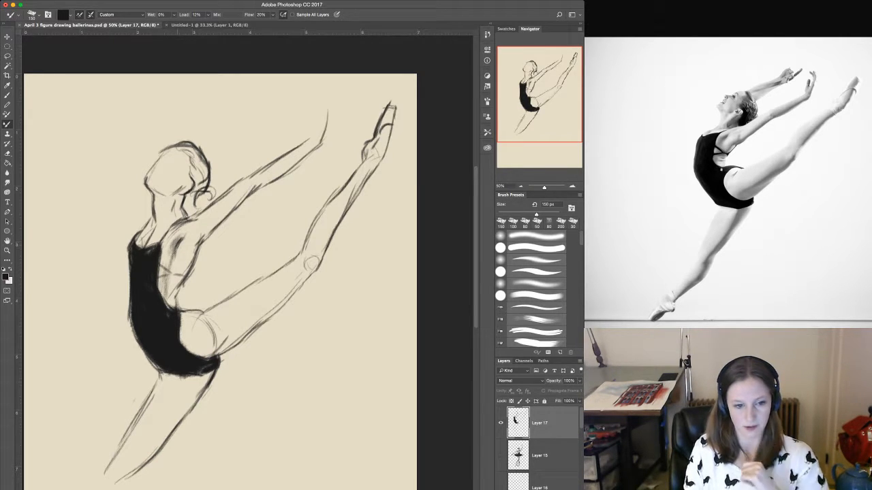
left_click_drag(178, 247, 168, 293)
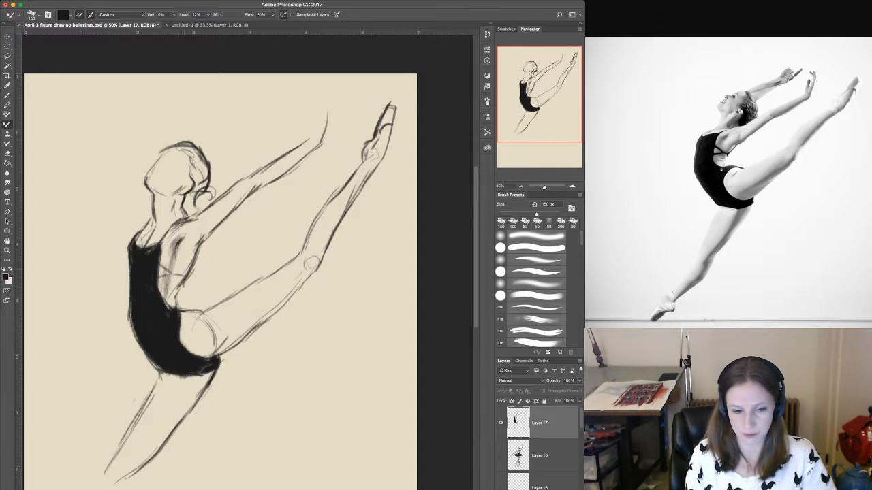
left_click_drag(185, 238, 171, 284)
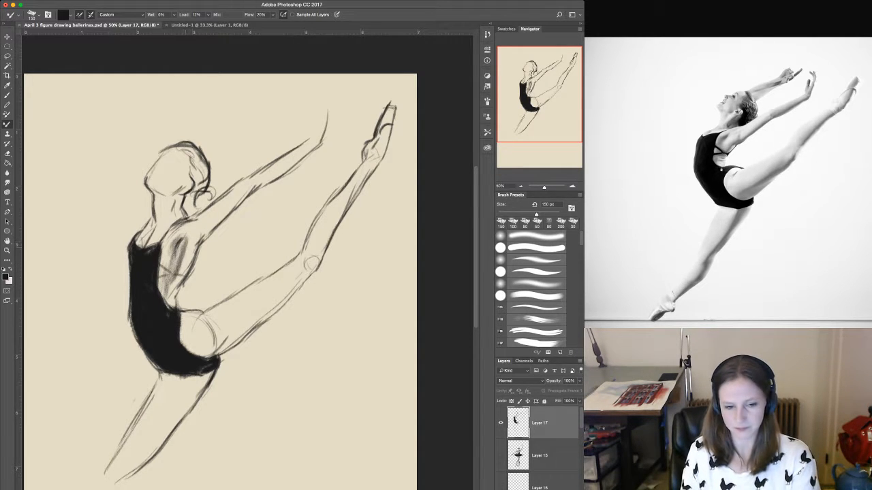
key("super+z")
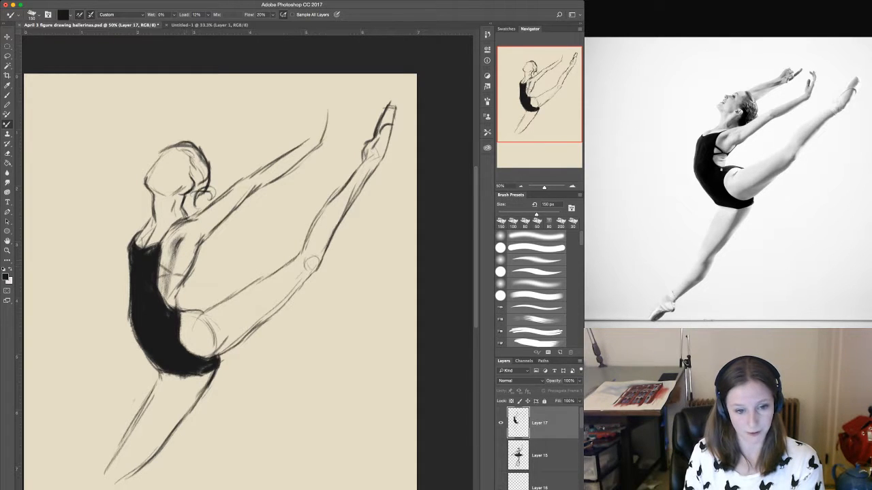
Shade the back's outer edge below the armpit and the underside of the upper arm toward the elbow.
left_click_drag(182, 278, 206, 233)
left_click_drag(168, 306, 194, 255)
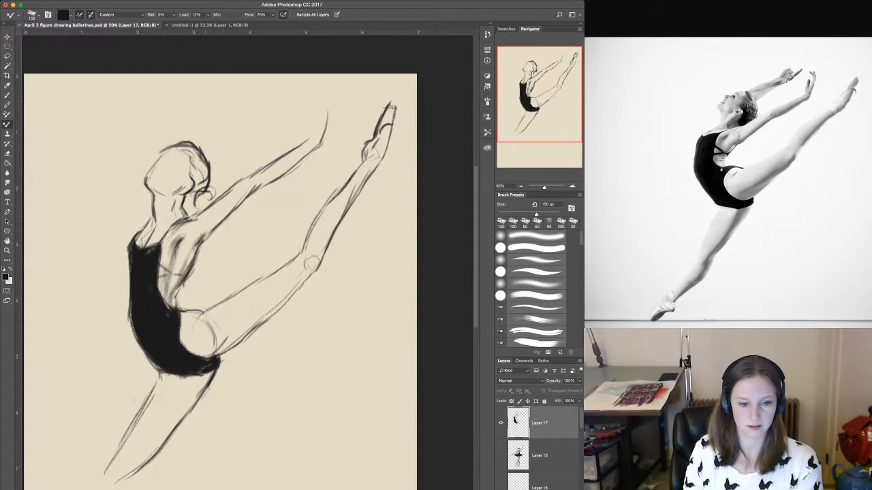
left_click_drag(188, 250, 227, 211)
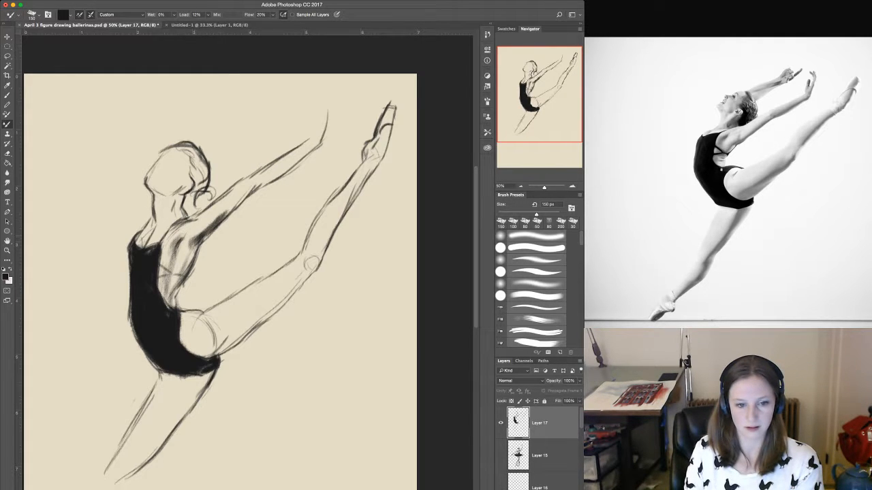
mouse_move(224, 221)
left_mouse_down()
mouse_move(261, 181)
mouse_move(256, 186)
left_mouse_up()
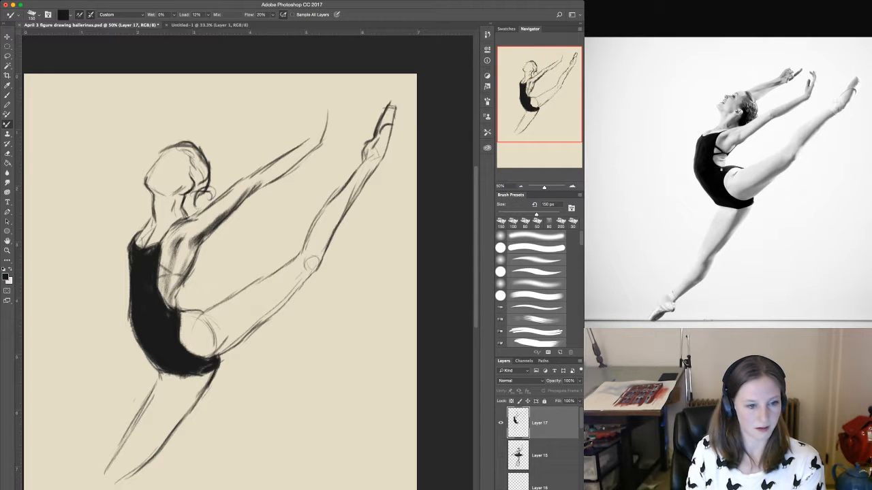
Sample a softer dark grey from the drawing and shade the forearm's underside and the back beside the leotard's edge.
key("i")
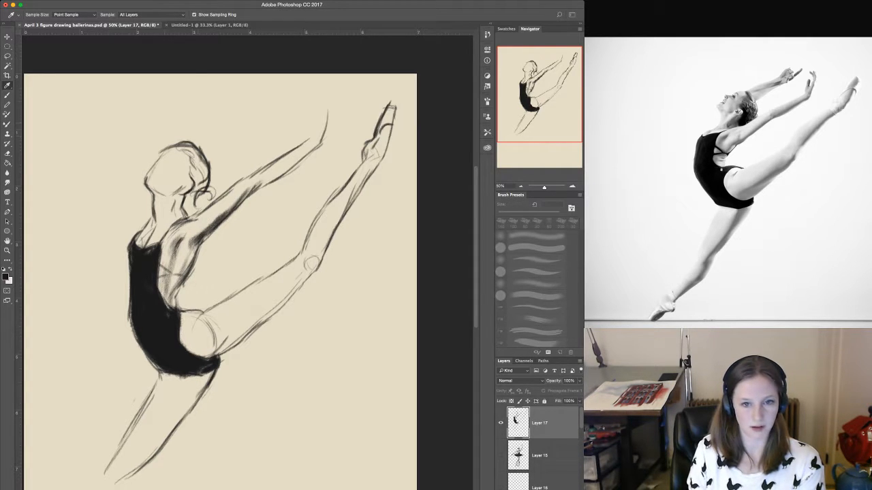
key("b")
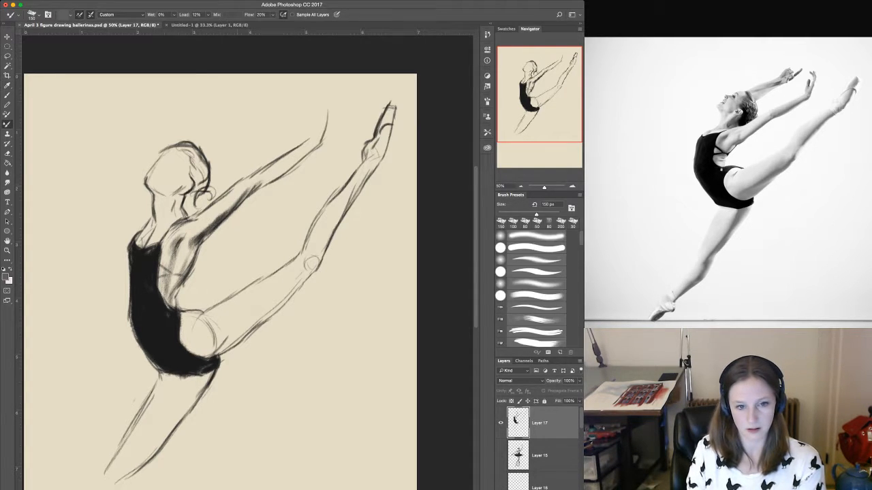
left_click_drag(250, 191, 310, 149)
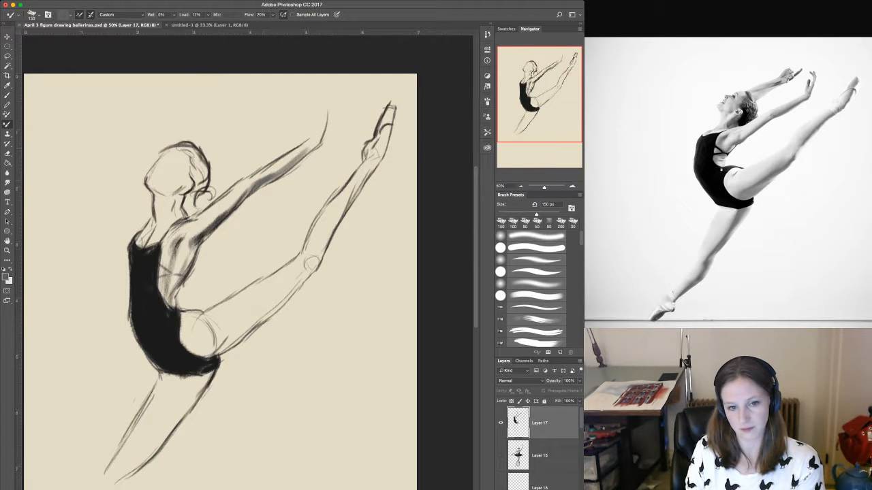
mouse_move(274, 171)
left_mouse_down()
mouse_move(296, 157)
mouse_move(284, 162)
left_mouse_up()
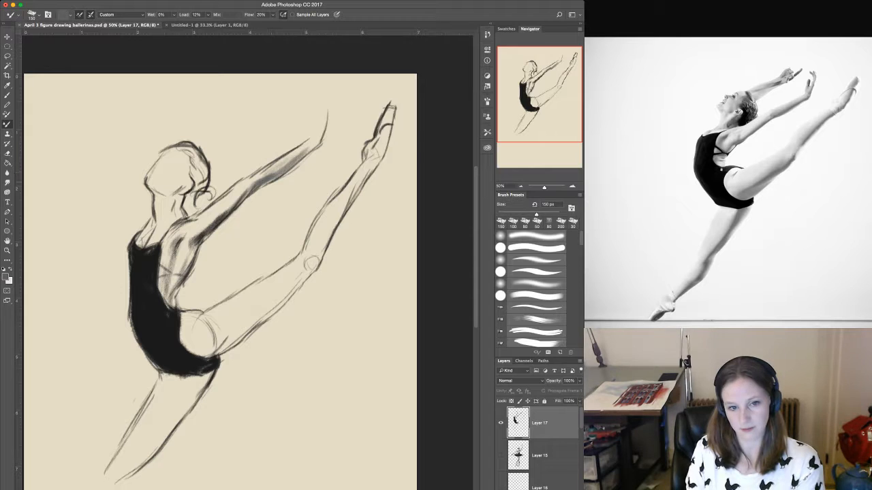
mouse_move(246, 189)
left_mouse_down()
mouse_move(194, 237)
mouse_move(165, 304)
mouse_move(156, 270)
left_mouse_up()
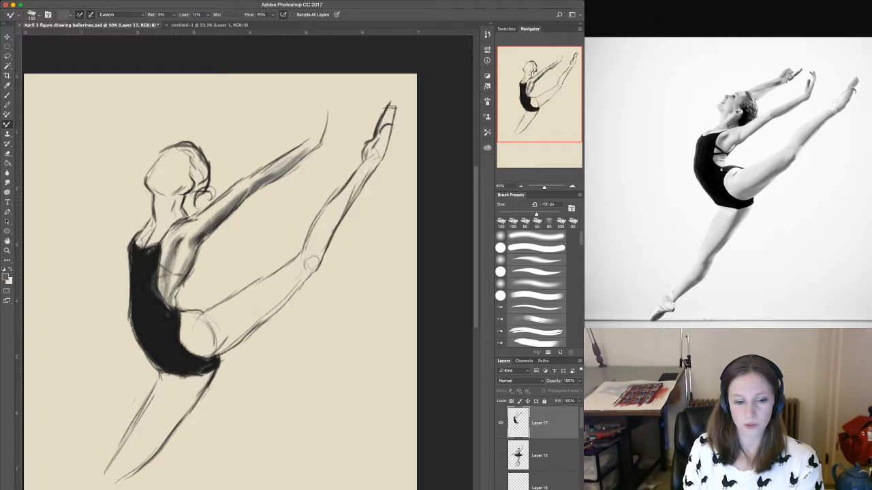
Shade the side of the neck, the shoulder hollow above the neckline and the underside of the jaw.
mouse_move(181, 192)
left_mouse_down()
mouse_move(173, 207)
mouse_move(184, 216)
mouse_move(165, 228)
left_mouse_up()
left_click_drag(173, 198, 166, 198)
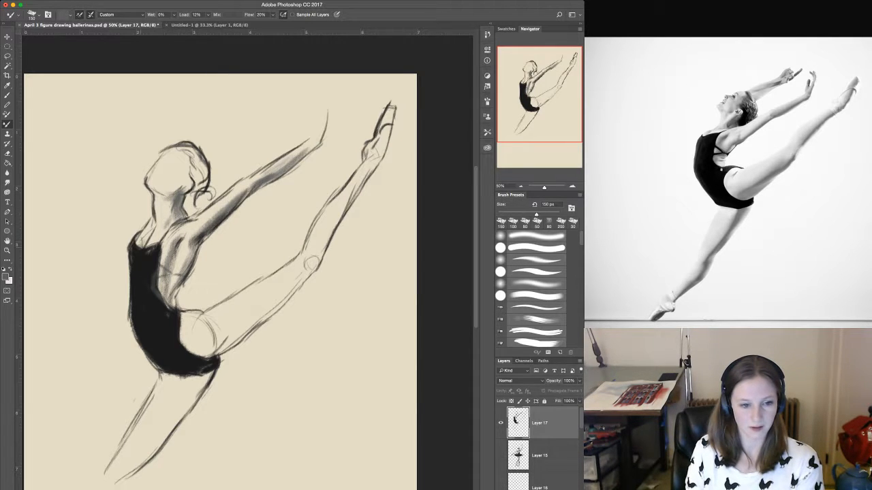
mouse_move(147, 237)
left_mouse_down()
mouse_move(140, 246)
mouse_move(153, 244)
left_mouse_up()
left_click_drag(165, 230, 155, 243)
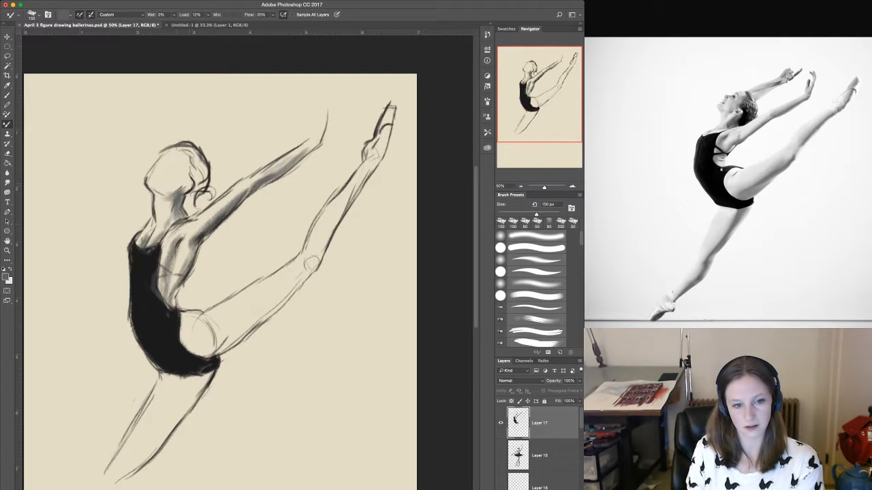
mouse_move(190, 177)
left_mouse_down()
mouse_move(184, 189)
mouse_move(181, 179)
mouse_move(191, 176)
mouse_move(149, 190)
mouse_move(167, 194)
left_mouse_up()
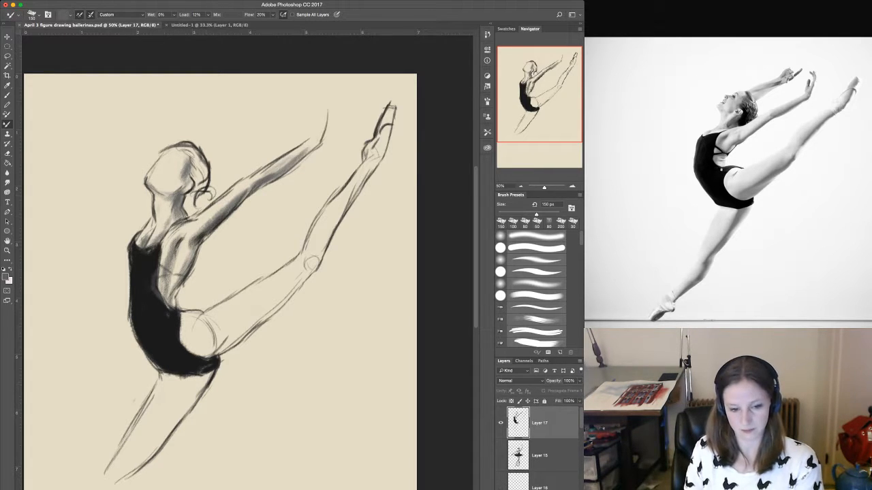
Shade the raised thigh from the hip to the knee along its underside, broadening the tone with a 300 px brush.
left_click_drag(198, 352, 255, 320)
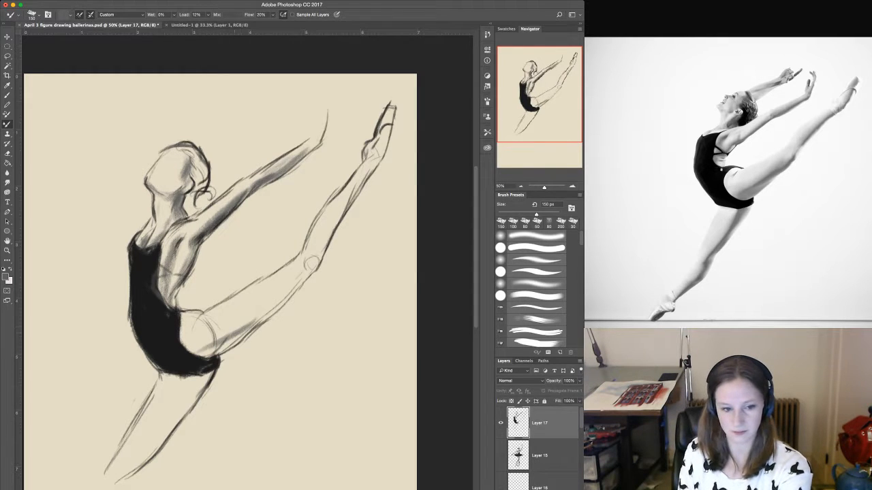
left_click_drag(196, 354, 271, 306)
left_click_drag(192, 353, 220, 331)
left_click_drag(210, 340, 303, 284)
left_click_drag(261, 319, 315, 265)
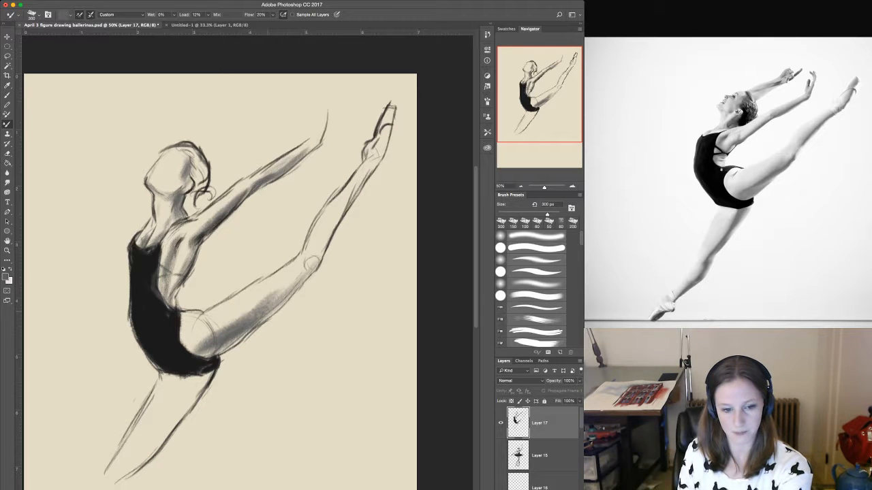
mouse_move(249, 330)
left_mouse_down()
mouse_move(203, 363)
mouse_move(250, 331)
left_mouse_up()
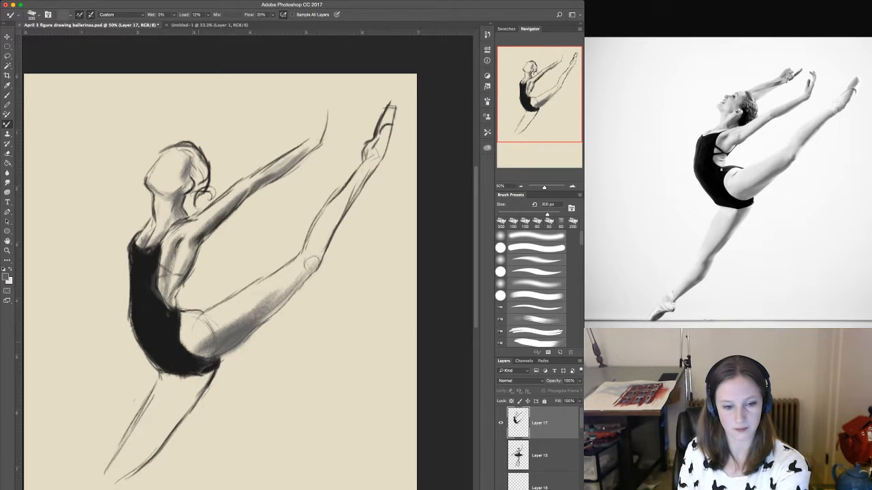
left_click_drag(194, 342, 258, 304)
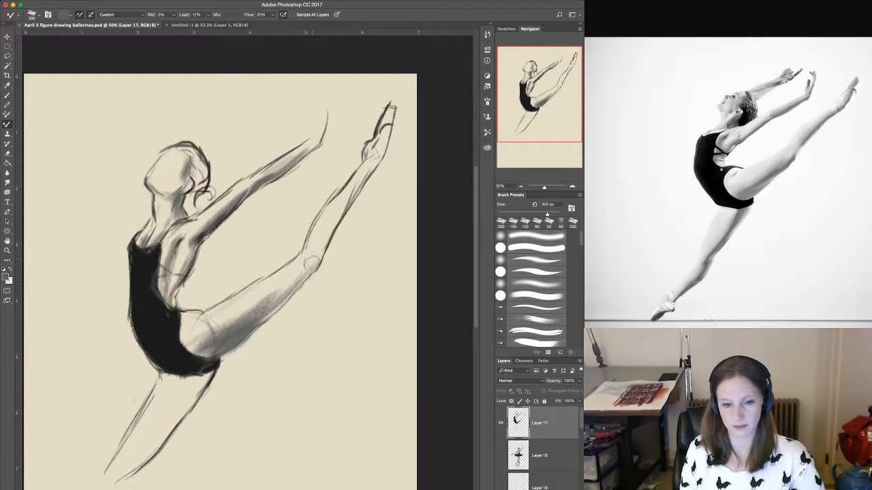
Shade the raised leg's knee, then reduce the brush and darken the calf's underside up to the ankle.
left_click_drag(314, 265, 326, 229)
key("bracketleft")
key("bracketleft")
key("bracketleft")
key("bracketleft")
key("bracketleft")
key("bracketleft")
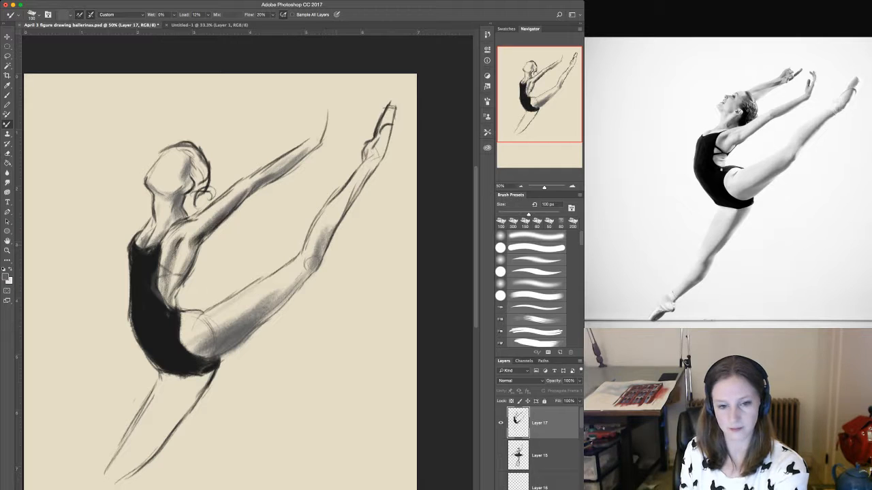
left_click_drag(327, 241, 383, 151)
left_click_drag(354, 192, 371, 170)
left_click_drag(339, 214, 350, 196)
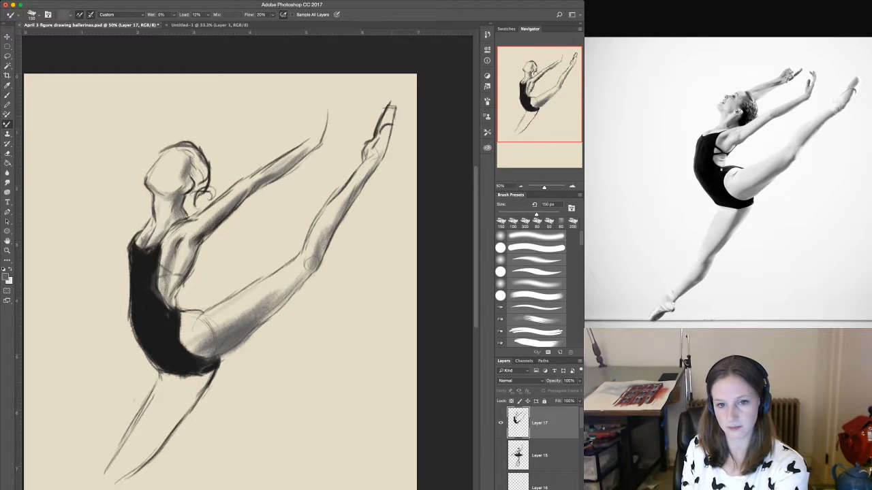
Tone the pointed foot and ankle and build up darker shading along the raised leg's calf.
mouse_move(385, 123)
left_mouse_down()
mouse_move(391, 105)
mouse_move(390, 127)
left_mouse_up()
mouse_move(377, 162)
left_mouse_down()
mouse_move(386, 143)
mouse_move(376, 153)
left_mouse_up()
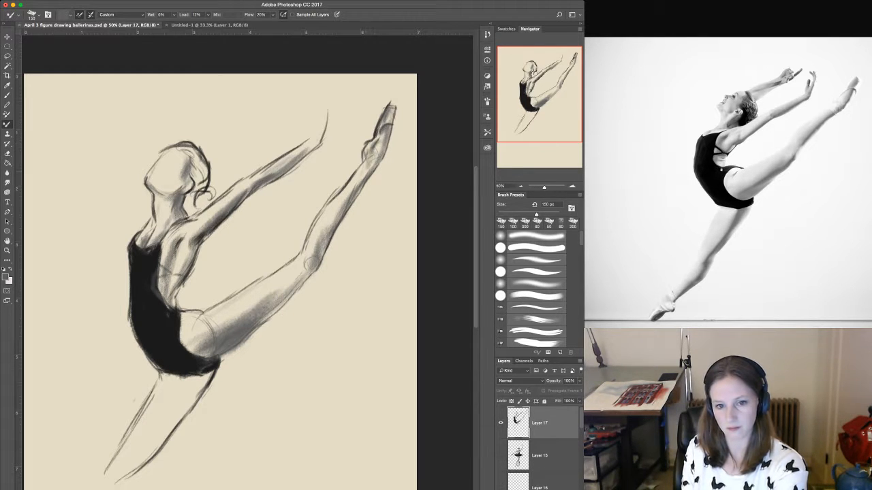
left_click_drag(344, 203, 370, 163)
left_click_drag(368, 172, 376, 156)
left_click_drag(336, 219, 370, 170)
left_click_drag(332, 225, 345, 200)
left_click_drag(322, 245, 340, 205)
left_click_drag(339, 206, 351, 190)
left_click_drag(323, 235, 346, 197)
left_click_drag(329, 223, 352, 182)
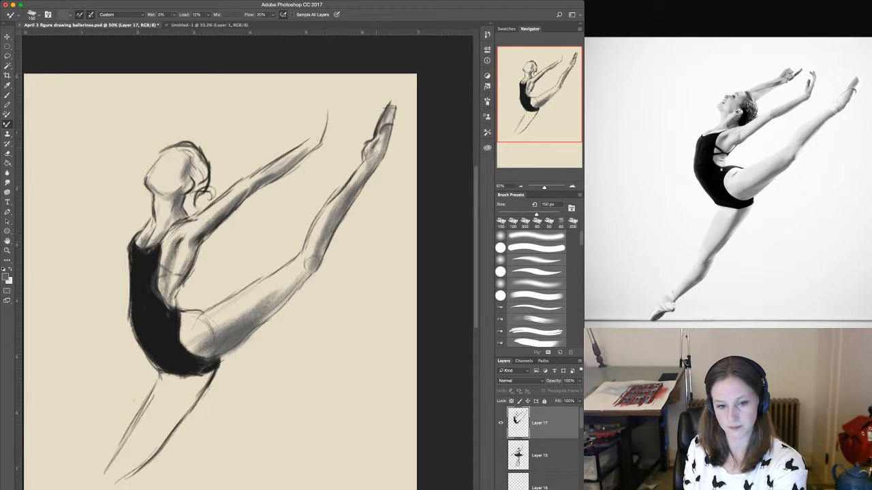
Reinforce the shadow edge behind the raised knee and along the underside of the thigh.
mouse_move(320, 259)
left_mouse_down()
mouse_move(324, 247)
mouse_move(321, 263)
left_mouse_up()
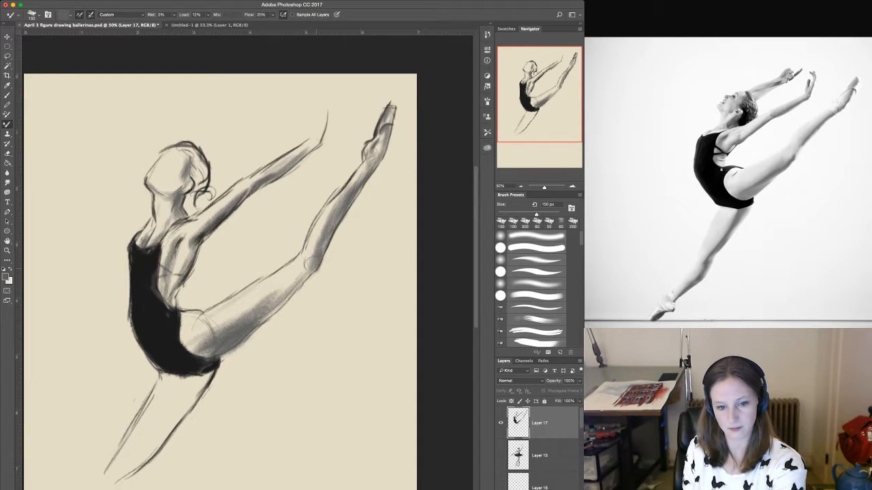
left_click_drag(293, 290, 309, 273)
left_click_drag(264, 320, 304, 280)
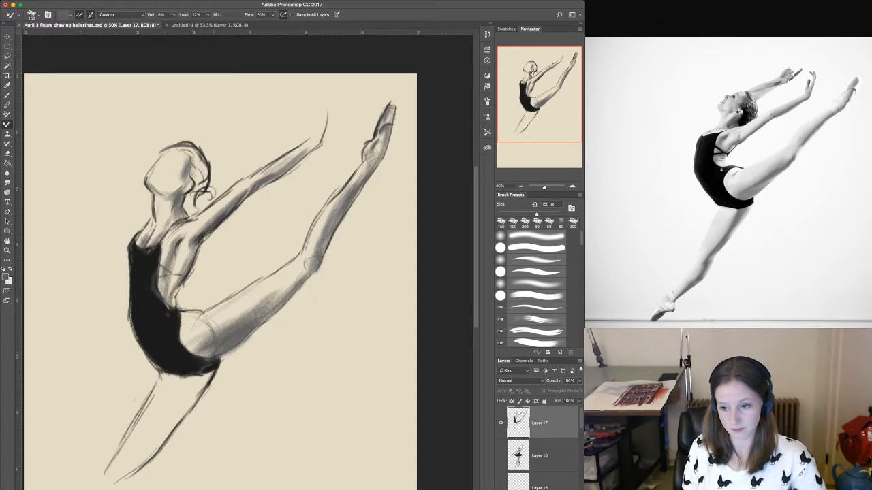
Shade the lower leg's back edge down to the knee and the shadow beneath the leotard with a 200 px brush.
mouse_move(197, 379)
left_mouse_down()
mouse_move(140, 456)
mouse_move(171, 431)
left_mouse_up()
key("bracketright")
key("bracketright")
mouse_move(202, 378)
left_mouse_down()
mouse_move(198, 391)
mouse_move(213, 373)
mouse_move(179, 419)
left_mouse_up()
left_click_drag(200, 391, 121, 478)
left_click_drag(185, 392, 130, 463)
left_click_drag(157, 376, 195, 377)
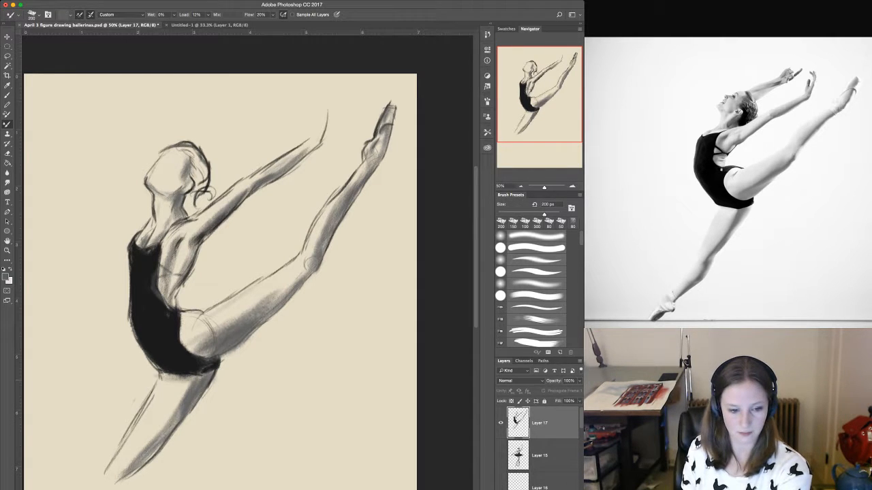
Shade the front edge of the downward thigh and blend a light tone across it with a 400 px brush.
left_click_drag(164, 382, 109, 465)
left_click_drag(163, 387, 123, 455)
key("bracketright")
key("bracketright")
key("bracketright")
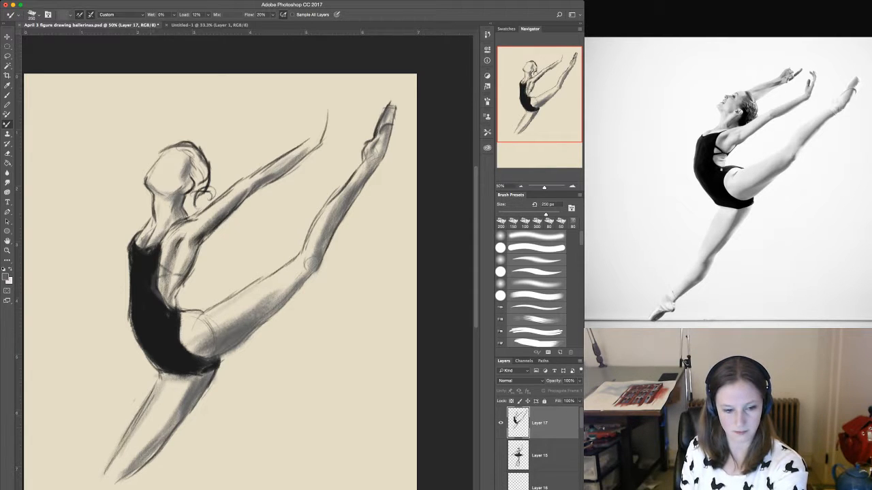
mouse_move(173, 372)
left_mouse_down()
mouse_move(118, 466)
mouse_move(175, 408)
left_mouse_up()
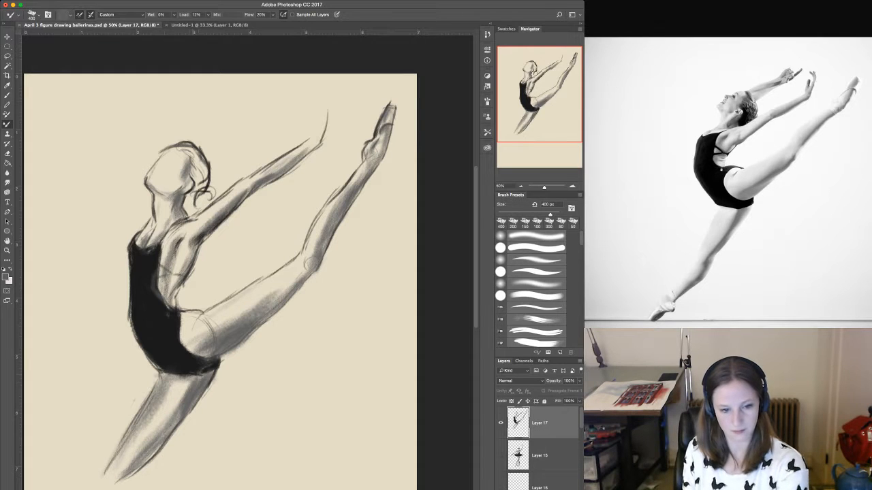
left_click_drag(191, 378, 184, 394)
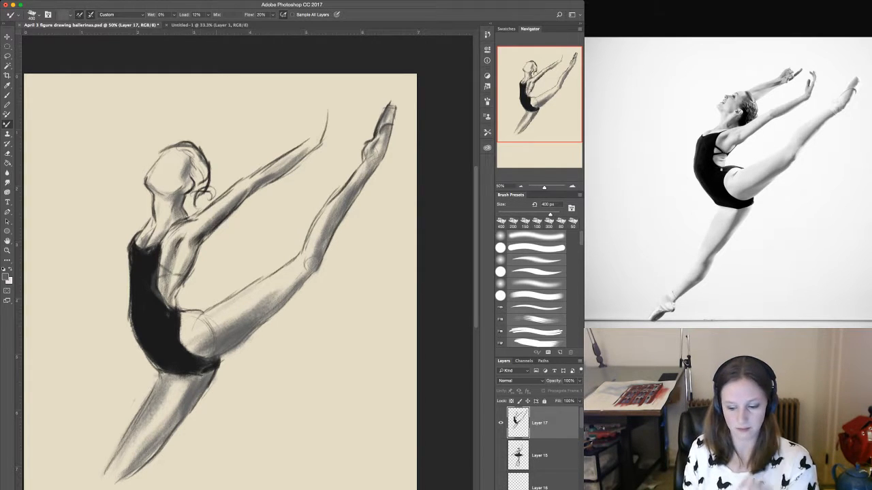
Scale the dancer's layer down to about 76% and move it toward the page's upper right.
key("bracketleft")
key("bracketleft")
key("bracketleft")
key("bracketleft")
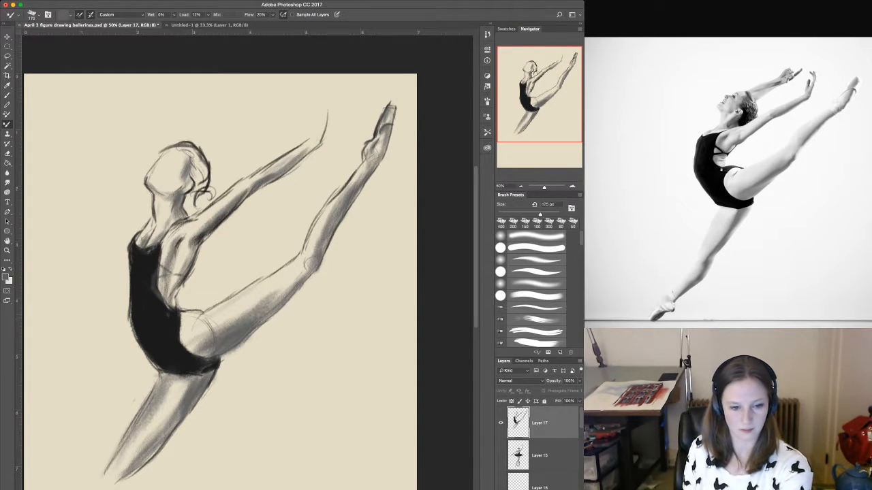
mouse_move(189, 330)
left_mouse_down()
mouse_move(199, 312)
mouse_move(186, 321)
mouse_move(252, 282)
mouse_move(259, 208)
mouse_move(237, 168)
mouse_move(247, 177)
left_mouse_up()
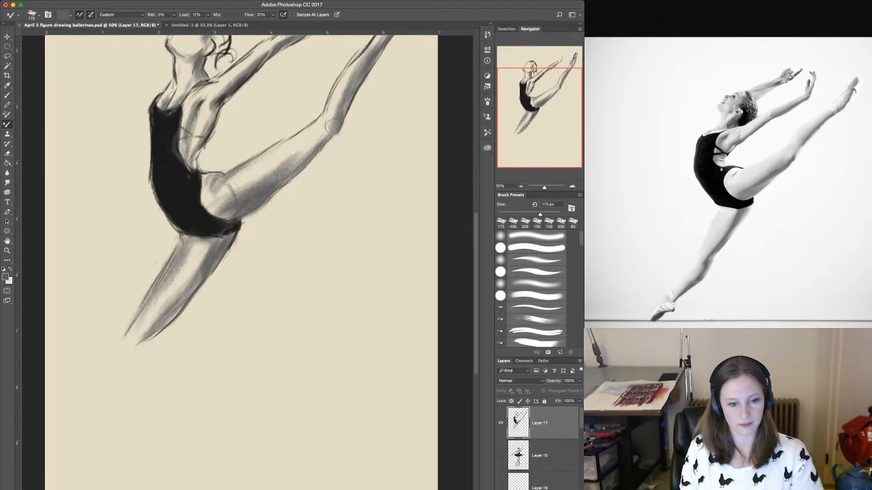
key("v")
left_click_drag(119, 348, 191, 255)
left_click_drag(252, 171, 220, 211)
key("super+minus")
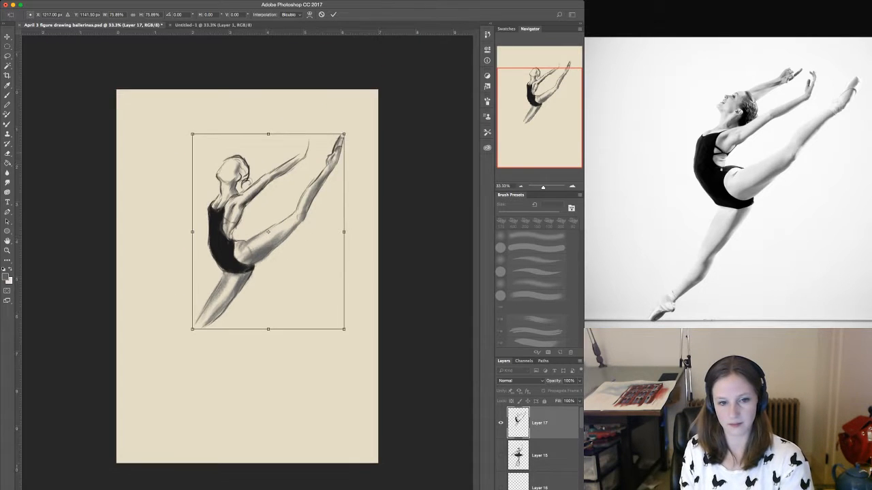
left_click_drag(267, 232, 284, 224)
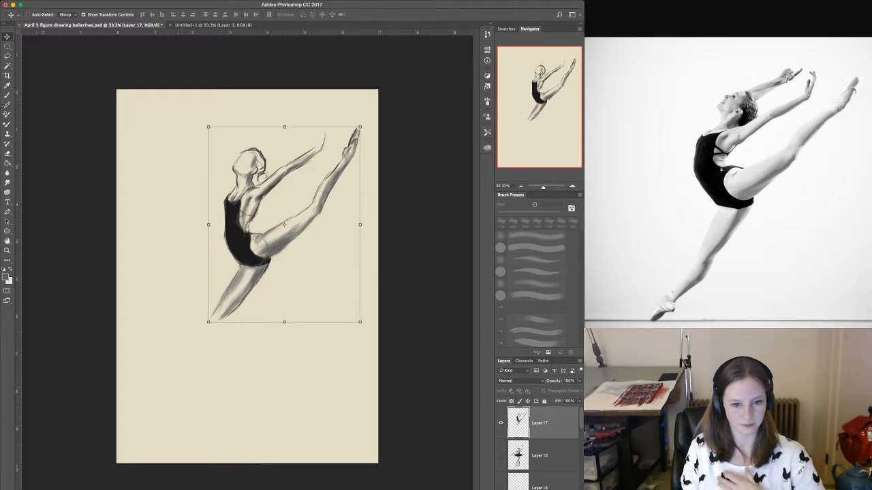
Sample black from the drawing, set the brush to Normal mode at 45 px and try a stroke on the downward thigh.
key("b")
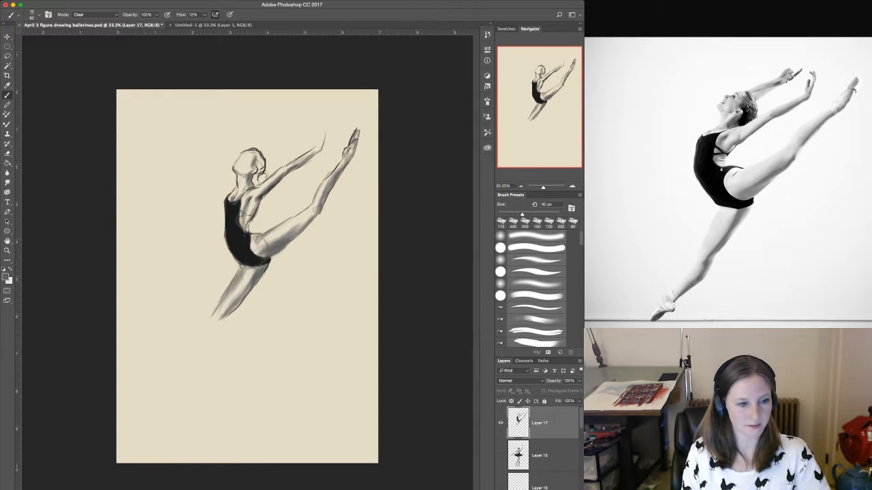
key("i")
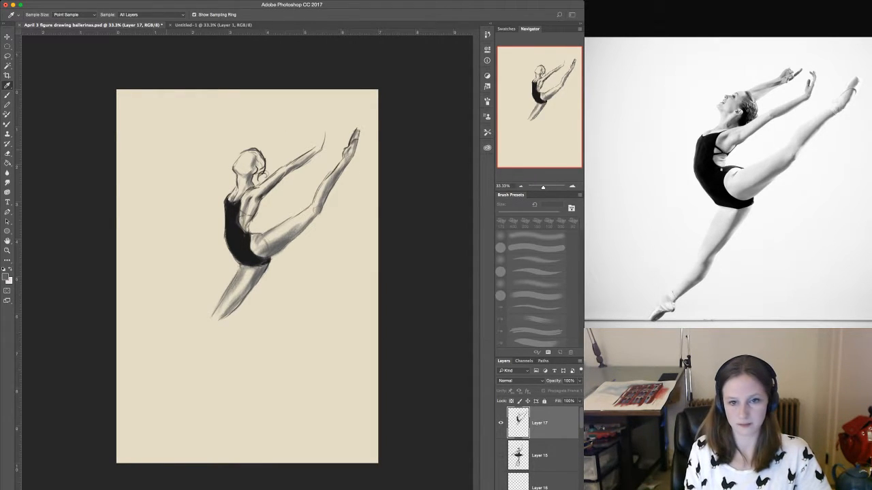
key("b")
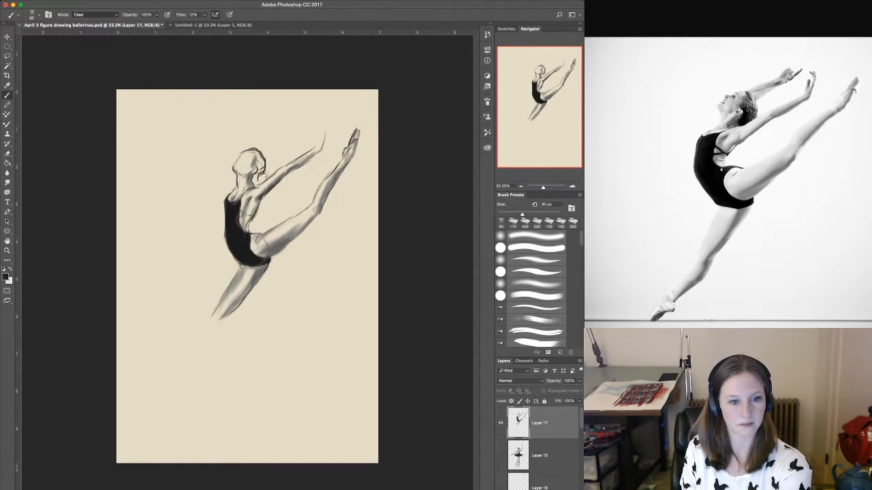
key("shift+alt+n")
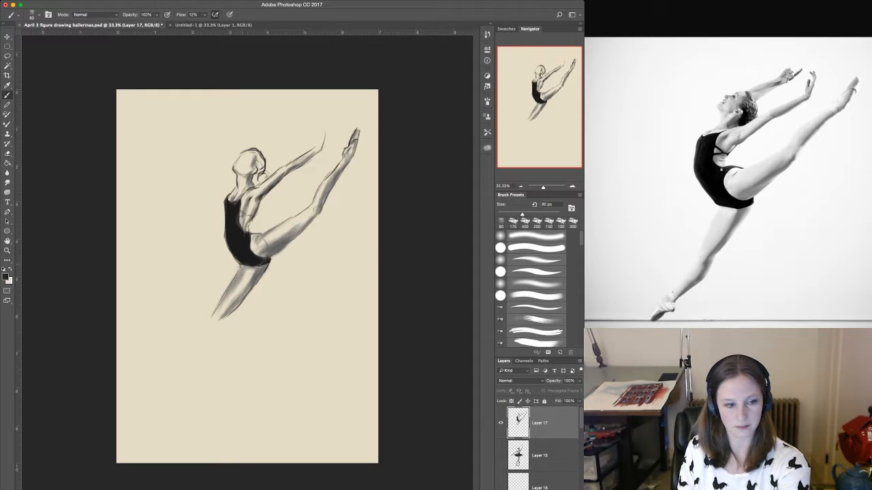
key("bracketleft")
key("bracketleft")
key("bracketleft")
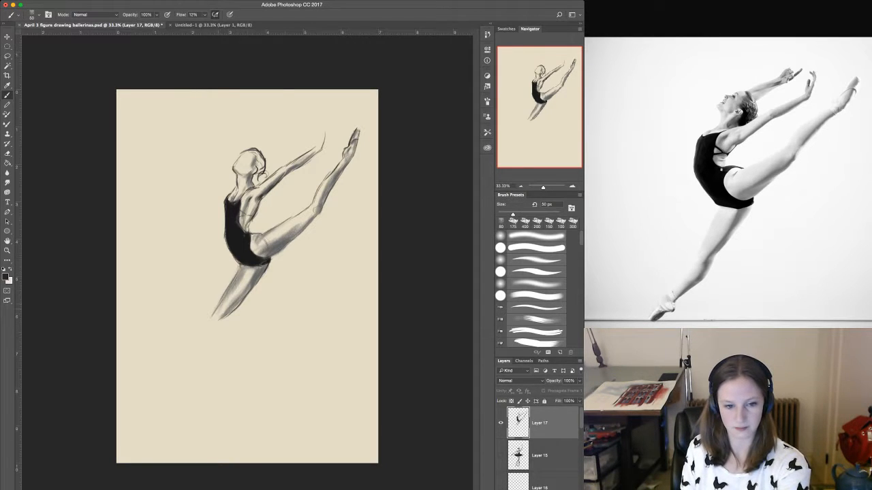
left_click_drag(242, 267, 233, 280)
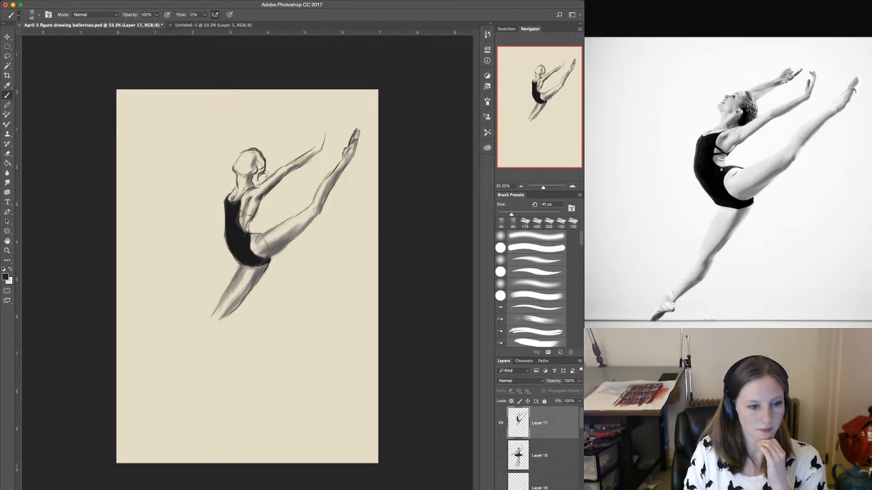
key("F2")
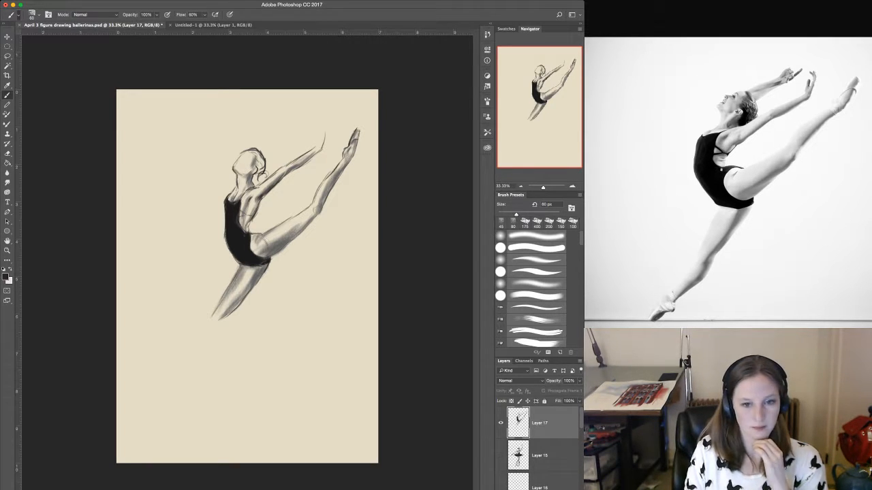
key("bracketright")
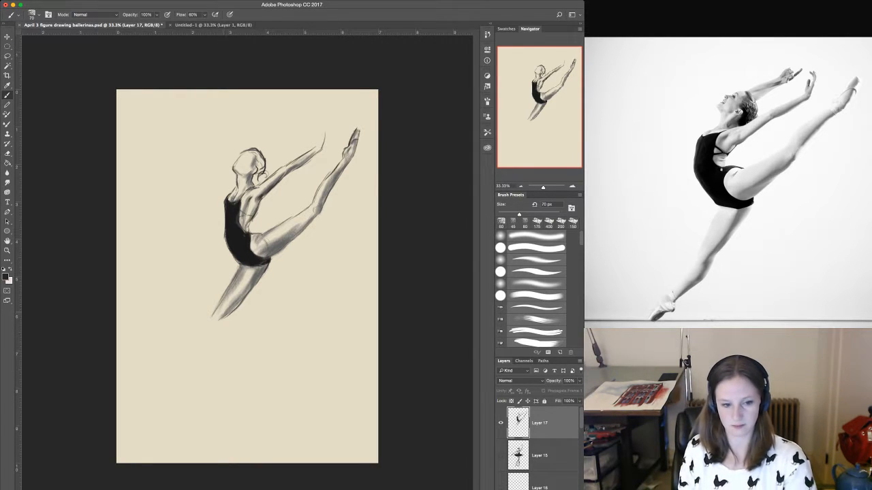
key("super+equal")
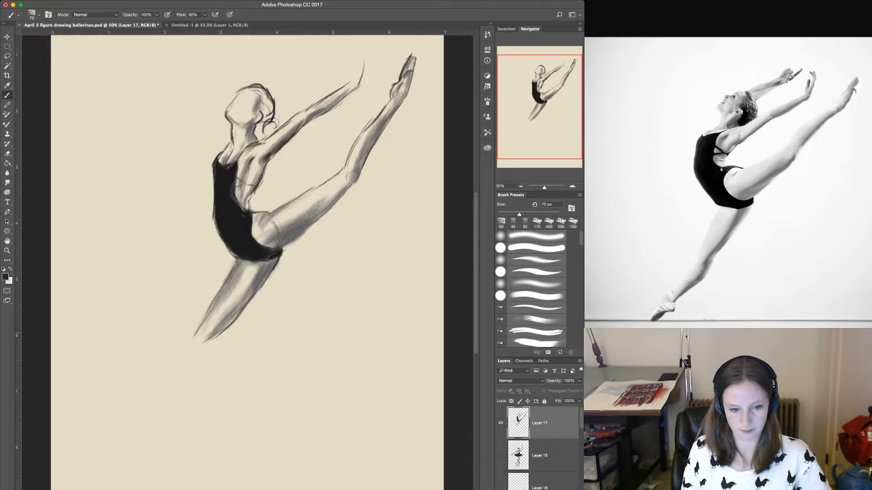
left_click_drag(204, 347, 213, 338)
key("super+z")
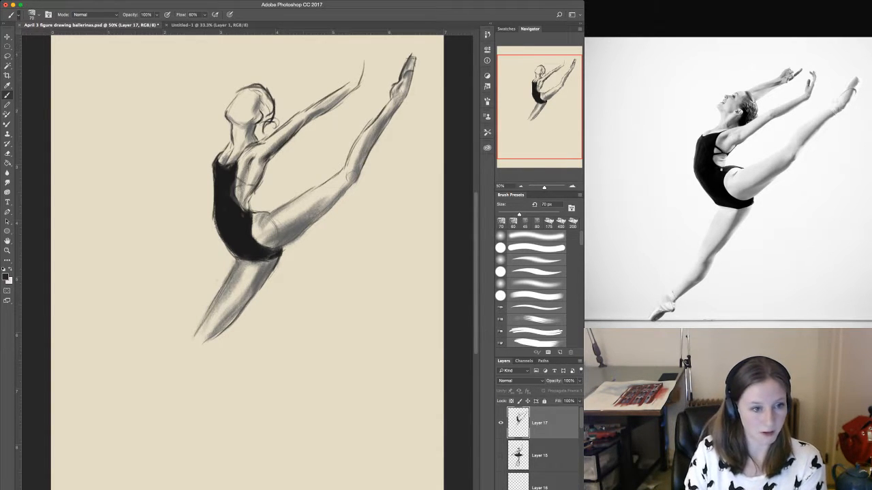
Outline the downward leg's calf, shin and heel with the Mixer Brush at 60 px, continuing from the knee.
key("shift+b")
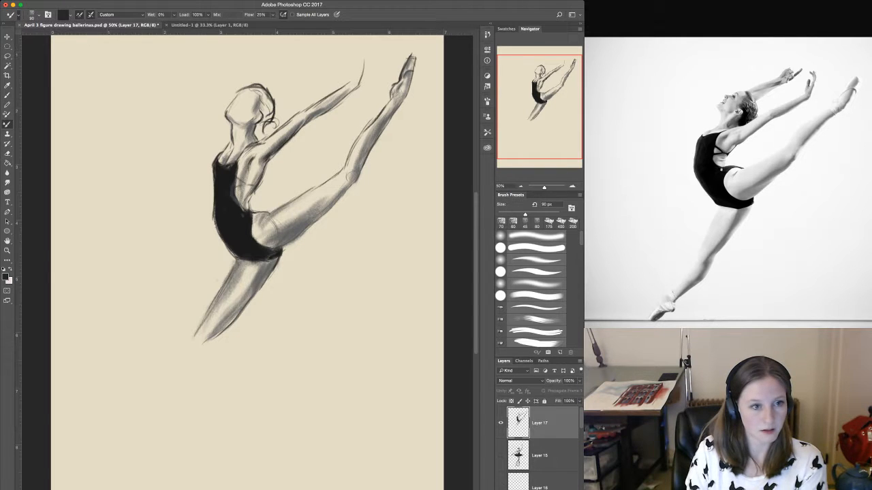
left_click(80, 15)
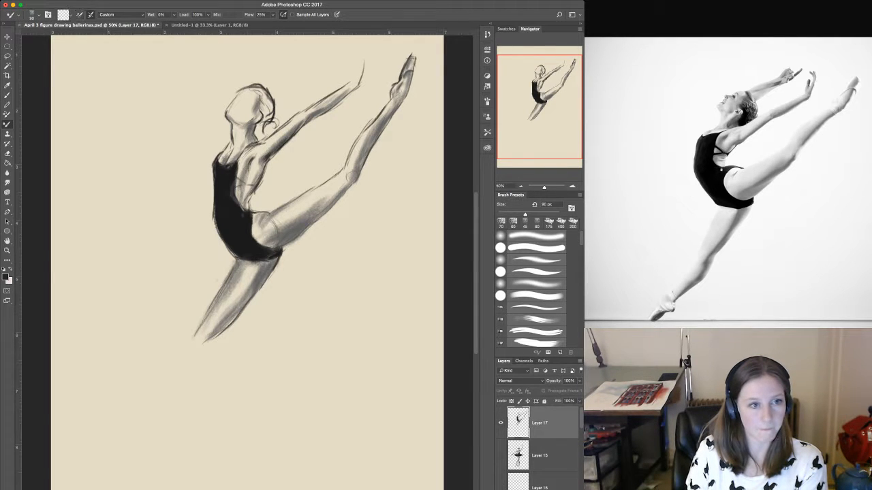
left_click(80, 14)
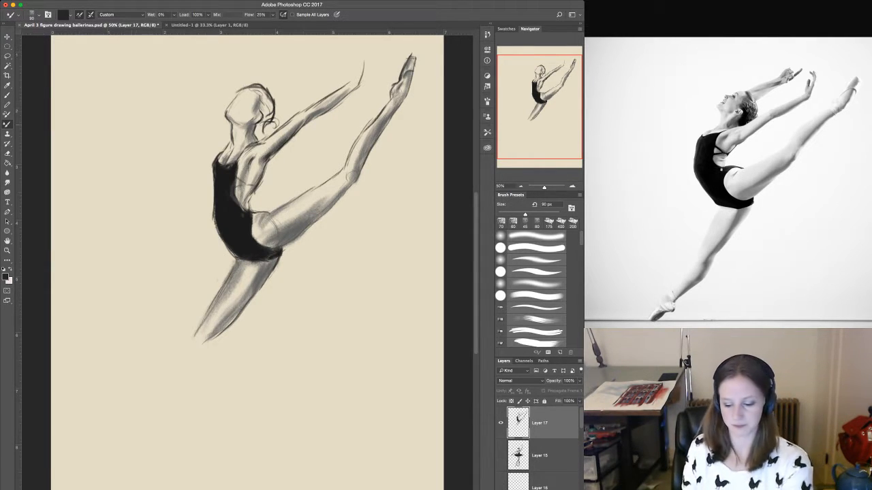
key("bracketleft")
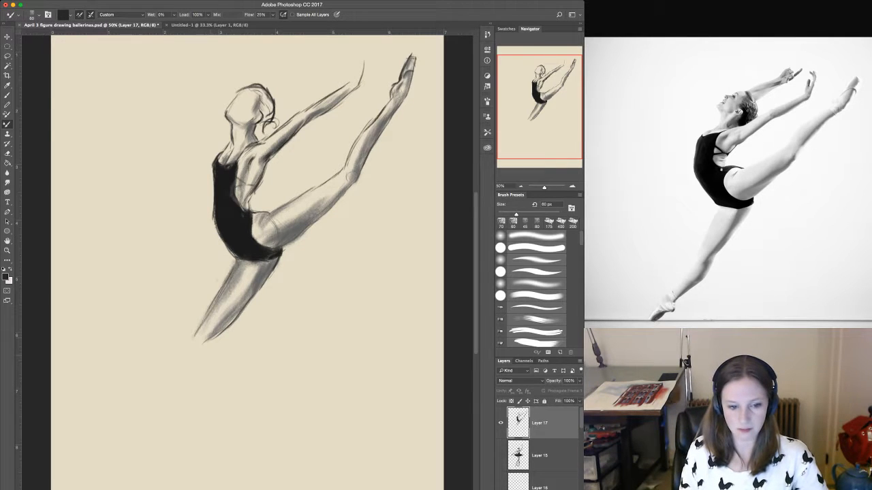
mouse_move(207, 340)
left_mouse_down()
mouse_move(219, 332)
mouse_move(169, 409)
mouse_move(146, 427)
left_mouse_up()
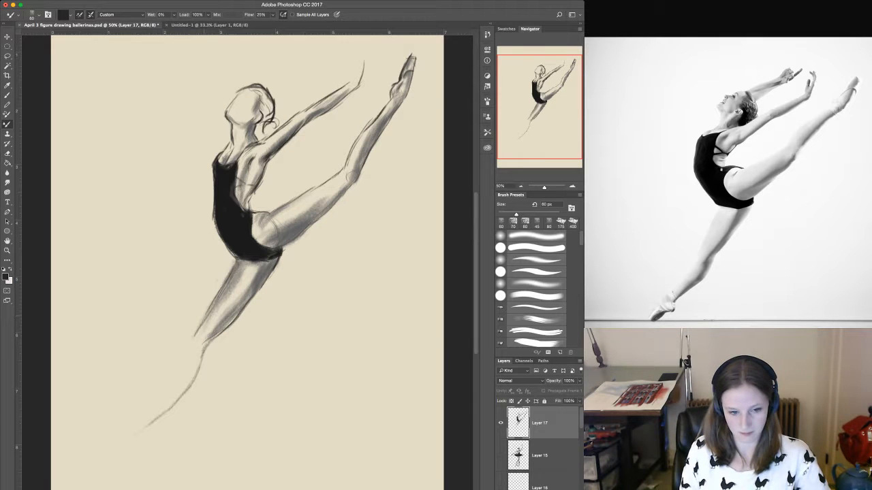
left_click_drag(200, 325, 191, 339)
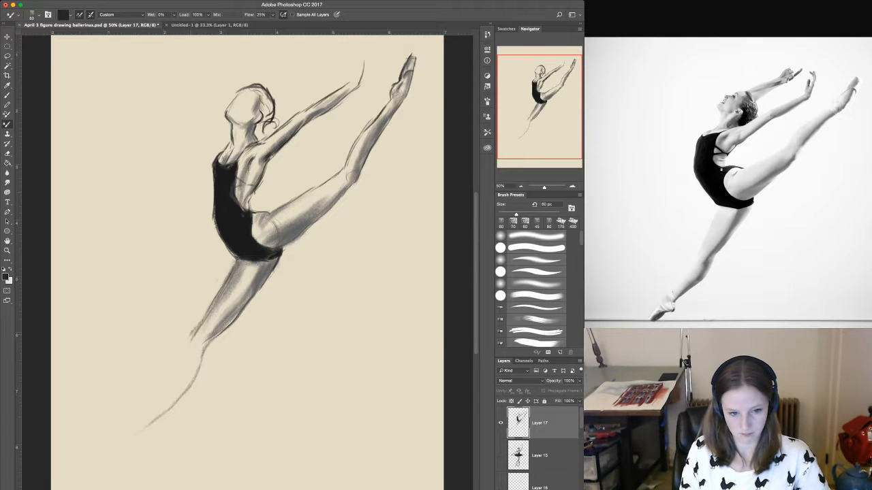
left_click_drag(210, 305, 179, 363)
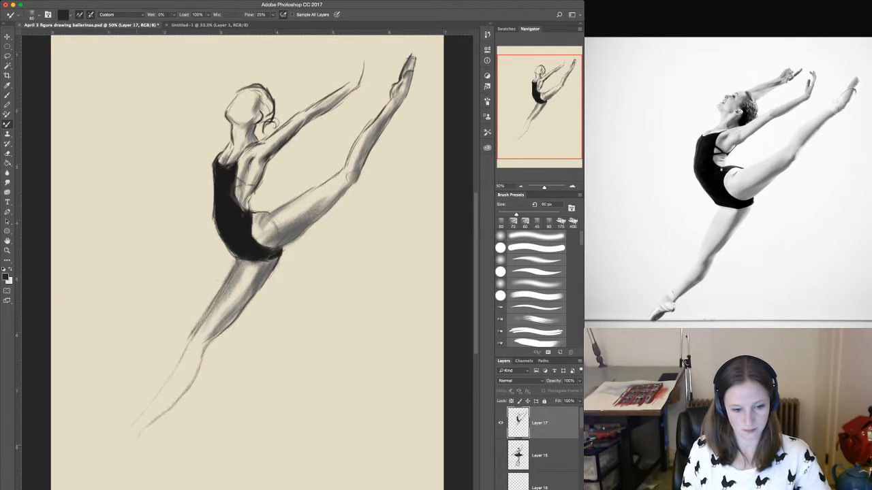
mouse_move(137, 436)
left_mouse_down()
mouse_move(138, 451)
mouse_move(147, 427)
left_mouse_up()
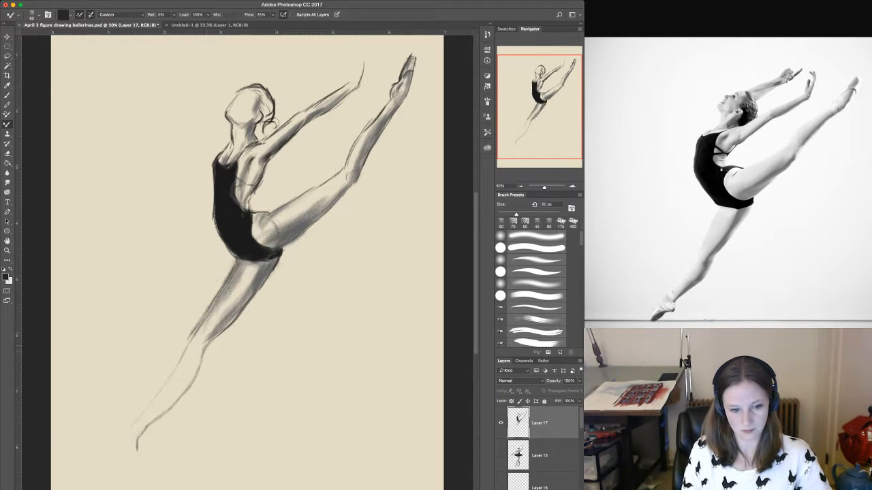
left_click_drag(214, 338, 169, 410)
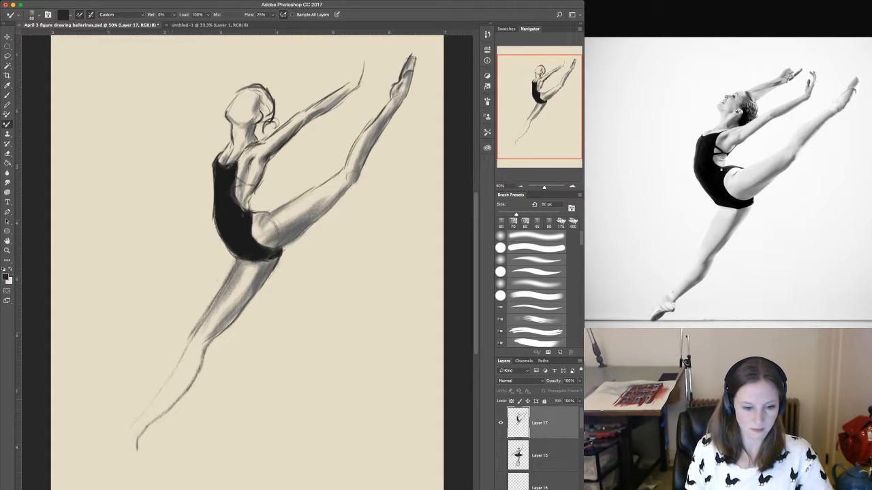
Strengthen the shin line and draw the pointed foot with a dark sole and light construction lines at the ankle.
mouse_move(189, 336)
left_mouse_down()
mouse_move(120, 440)
mouse_move(105, 472)
left_mouse_up()
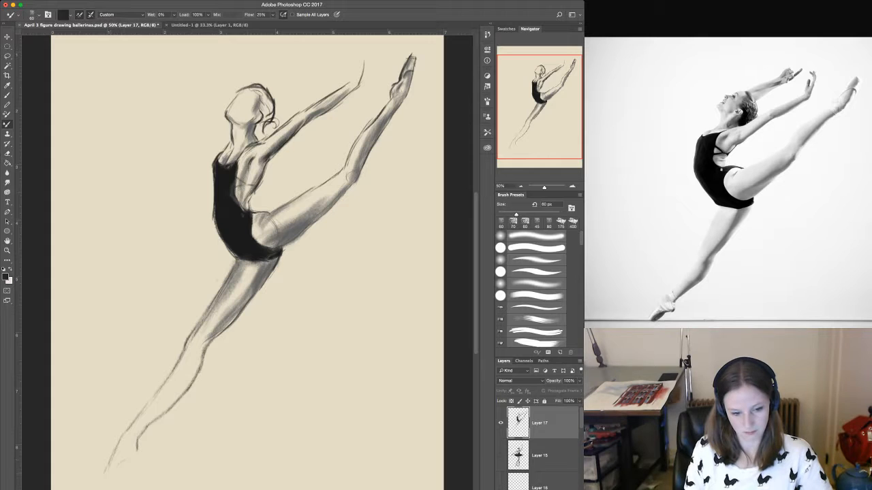
mouse_move(124, 459)
left_mouse_down()
mouse_move(104, 482)
mouse_move(117, 475)
left_mouse_up()
mouse_move(124, 461)
left_mouse_down()
mouse_move(118, 475)
mouse_move(138, 452)
mouse_move(100, 485)
mouse_move(109, 485)
mouse_move(110, 463)
left_mouse_up()
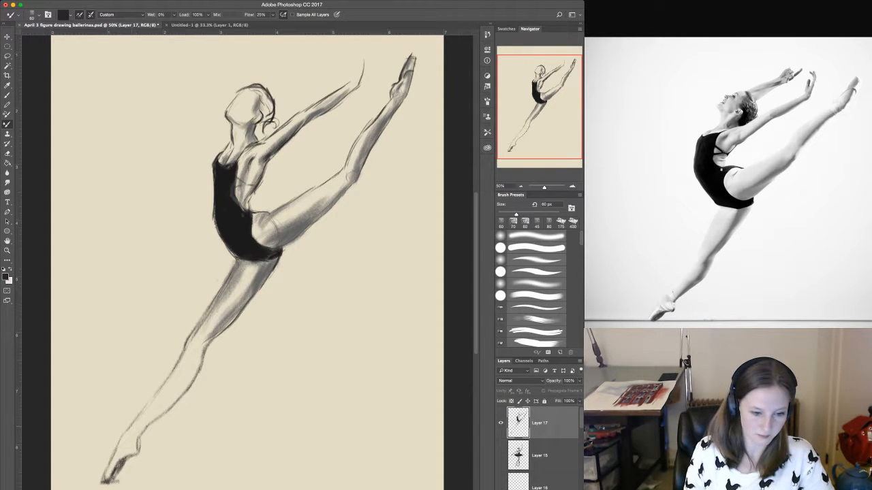
mouse_move(129, 432)
left_mouse_down()
mouse_move(147, 421)
mouse_move(125, 445)
left_mouse_up()
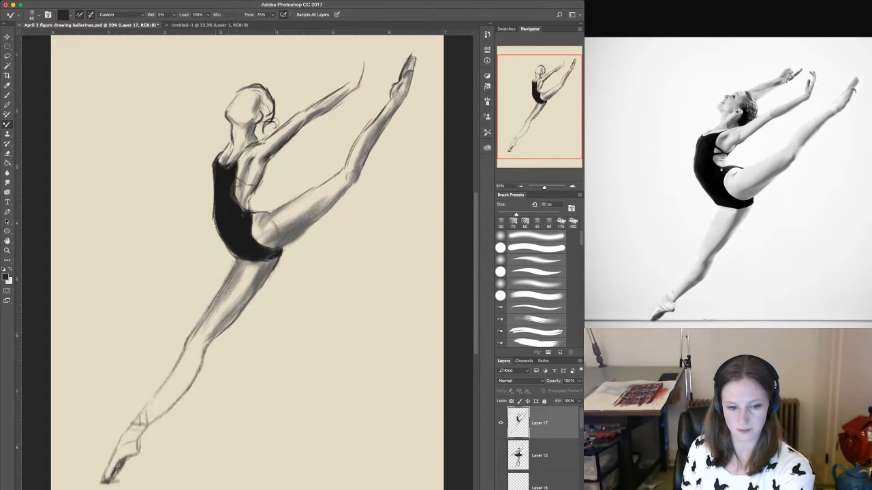
Darken the back of the downward thigh and begin shading behind the knee and calf with a 100 px brush.
key("bracketright")
key("bracketright")
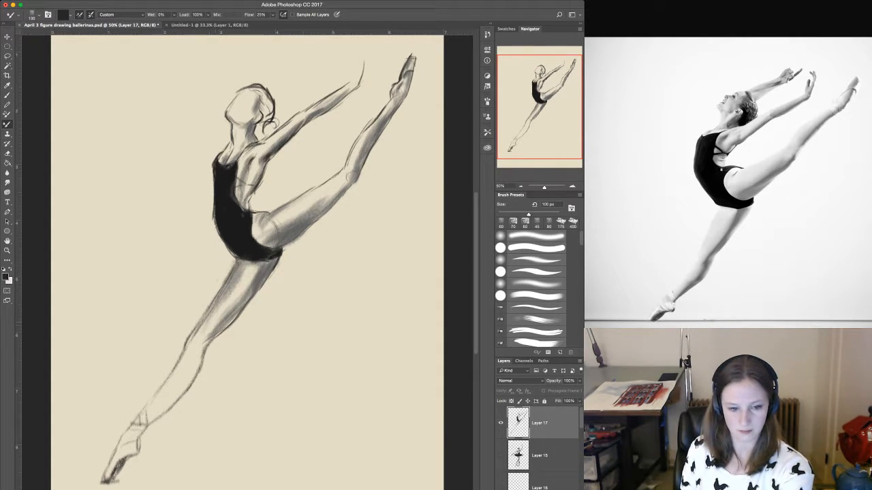
mouse_move(202, 340)
left_mouse_down()
mouse_move(196, 347)
mouse_move(265, 279)
left_mouse_up()
left_click_drag(240, 312, 258, 285)
mouse_move(205, 340)
left_mouse_down()
mouse_move(238, 312)
mouse_move(198, 347)
mouse_move(194, 368)
mouse_move(164, 402)
left_mouse_up()
Fill the calf of the downward leg with broad shading from knee to ankle using a 175 px brush.
key("bracketright")
key("bracketright")
key("bracketright")
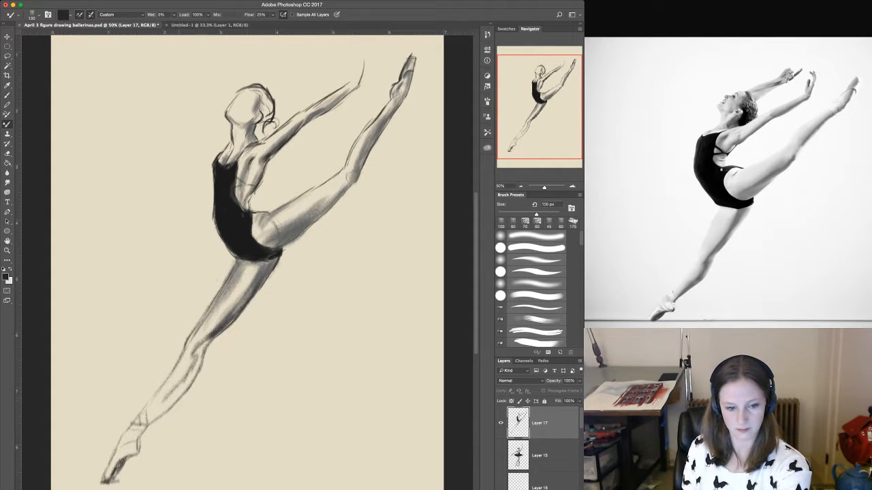
mouse_move(195, 352)
left_mouse_down()
mouse_move(155, 415)
mouse_move(204, 344)
mouse_move(165, 407)
left_mouse_up()
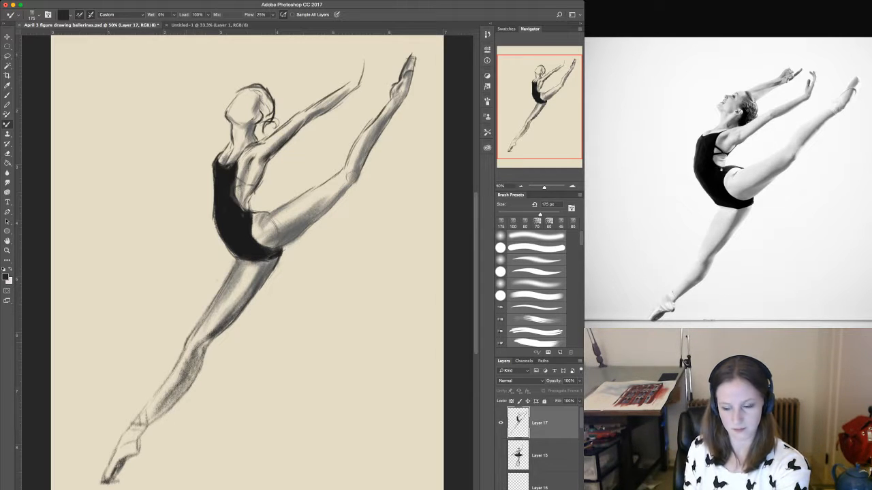
Darken the front of the downward knee and shade the ankle and lower calf with a 100 px brush.
left_click_drag(192, 333, 184, 348)
key("bracketleft")
key("bracketleft")
key("bracketleft")
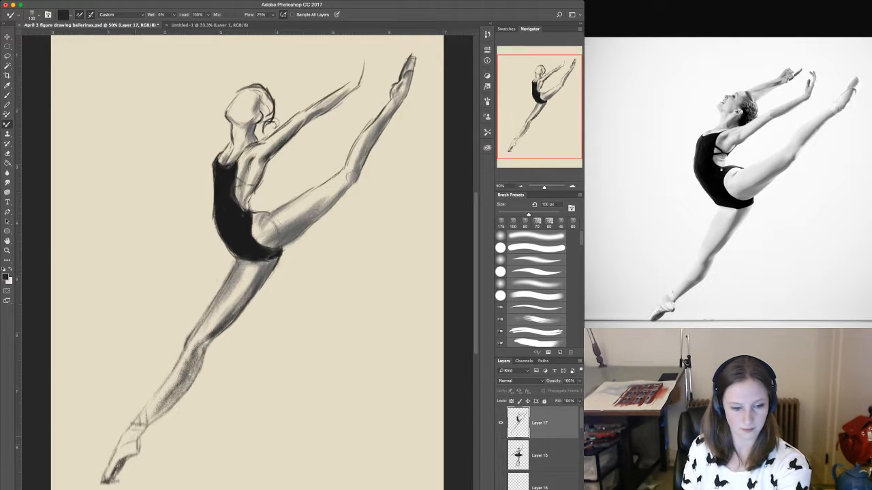
mouse_move(134, 443)
left_mouse_down()
mouse_move(172, 397)
mouse_move(139, 428)
mouse_move(150, 410)
mouse_move(169, 404)
mouse_move(184, 383)
left_mouse_up()
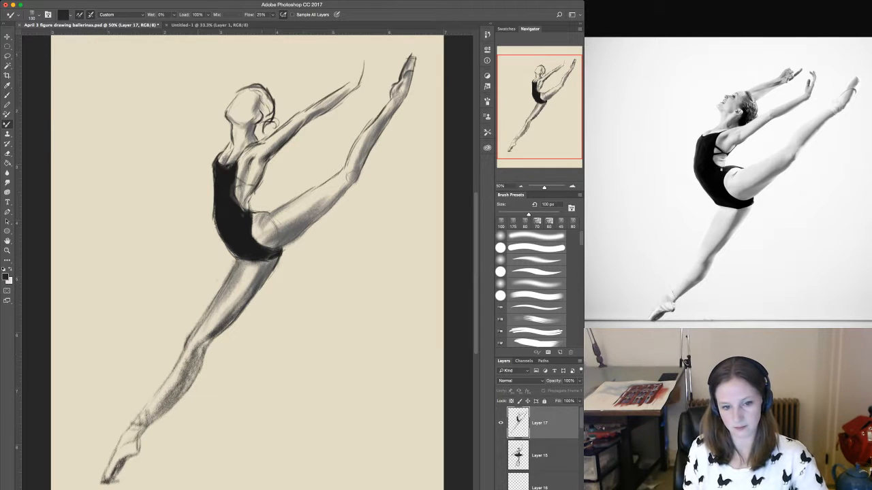
Deepen the shadow along the underside of the raised thigh up to the knee, and reduce the brush to 70 px.
left_click_drag(258, 281, 352, 175)
left_click_drag(331, 203, 345, 186)
left_click_drag(352, 181, 358, 175)
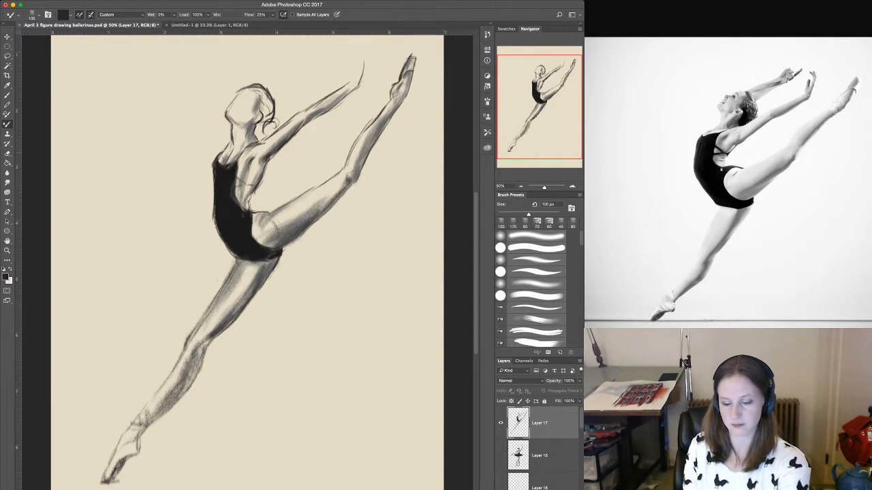
key("bracketleft")
key("bracketleft")
key("bracketleft")
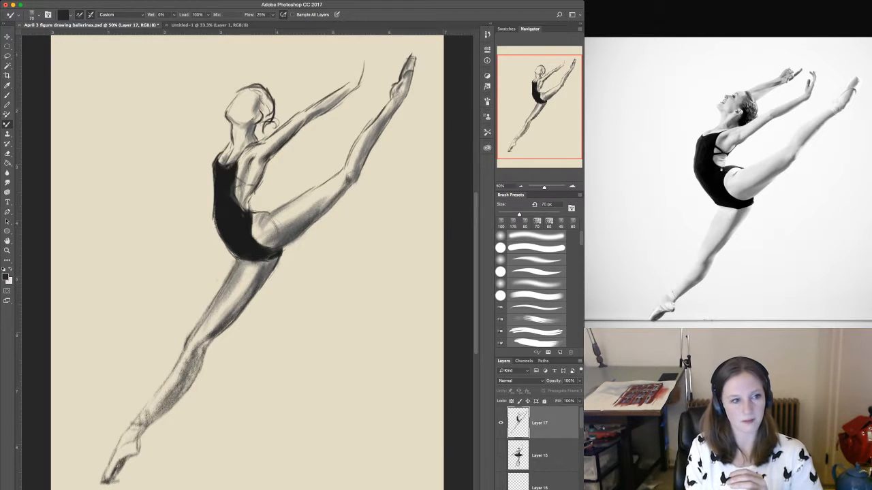
Lasso the downward leg below the leotard, scale it to about 94% width and 89% height, and deselect it.
key("l")
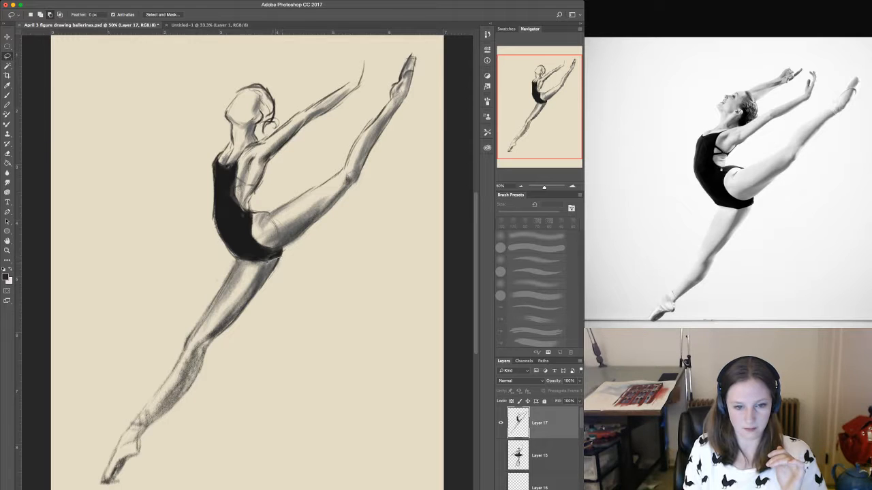
mouse_move(272, 257)
left_mouse_down()
mouse_move(198, 291)
mouse_move(75, 479)
mouse_move(212, 416)
mouse_move(300, 291)
left_mouse_up()
key("ctrl+t")
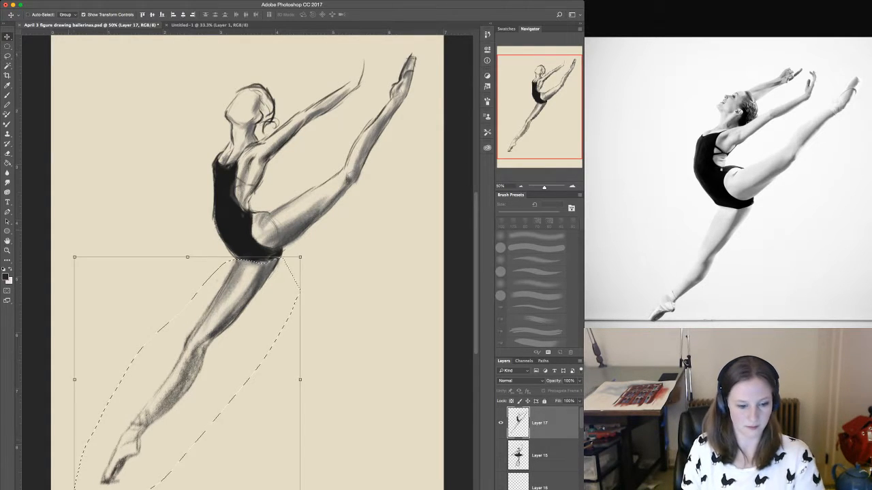
left_click_drag(74, 489, 88, 476)
key("Return")
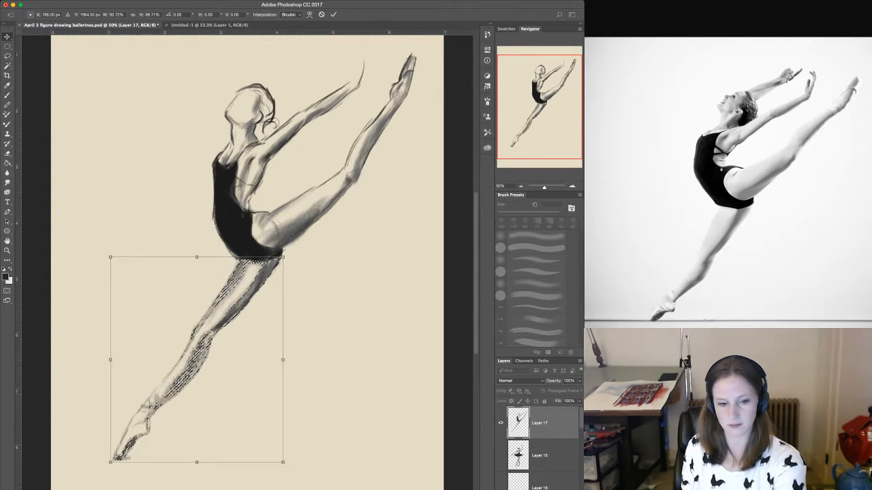
key("b")
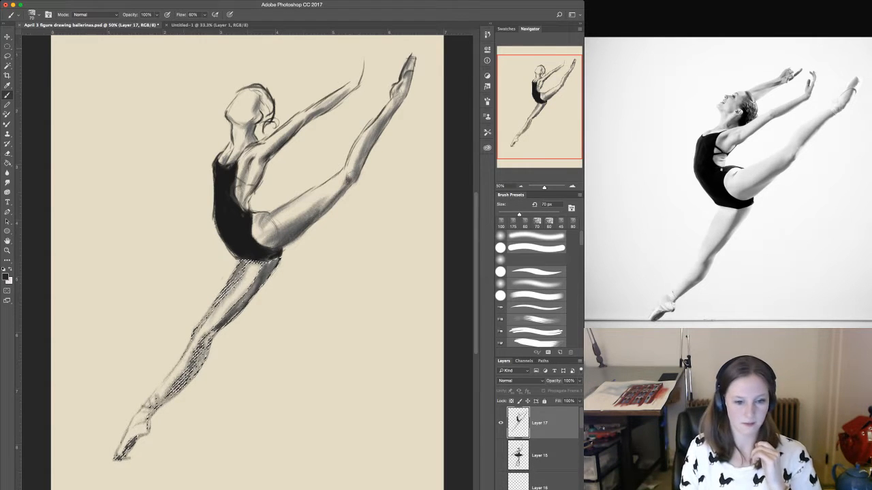
key("super+d")
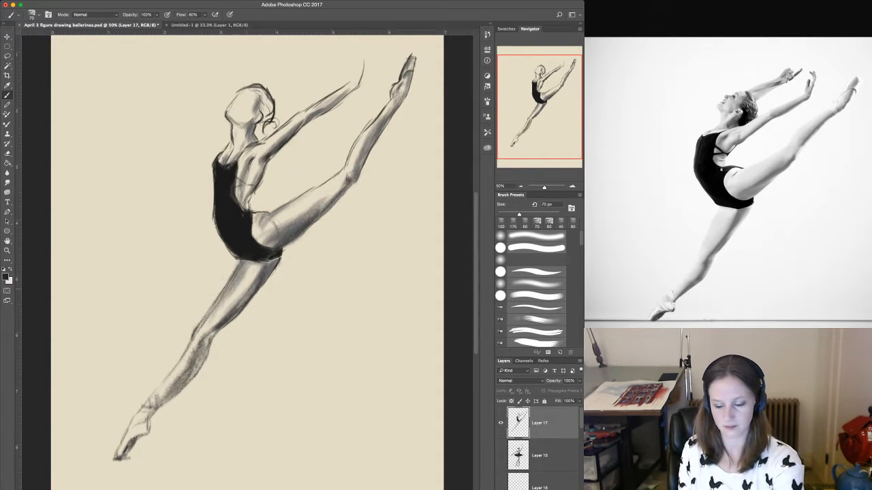
key("bracketleft")
key("bracketleft")
key("bracketleft")
scroll(245, 273, "up", 3)
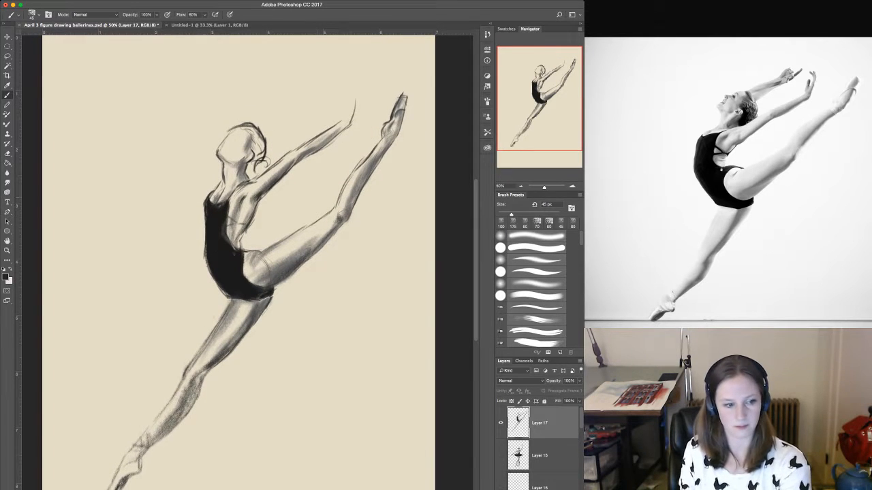
key("i")
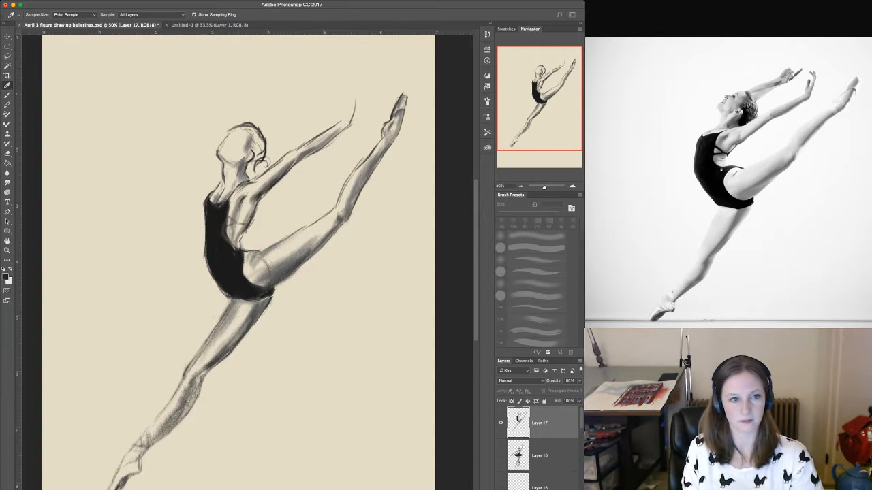
key("b")
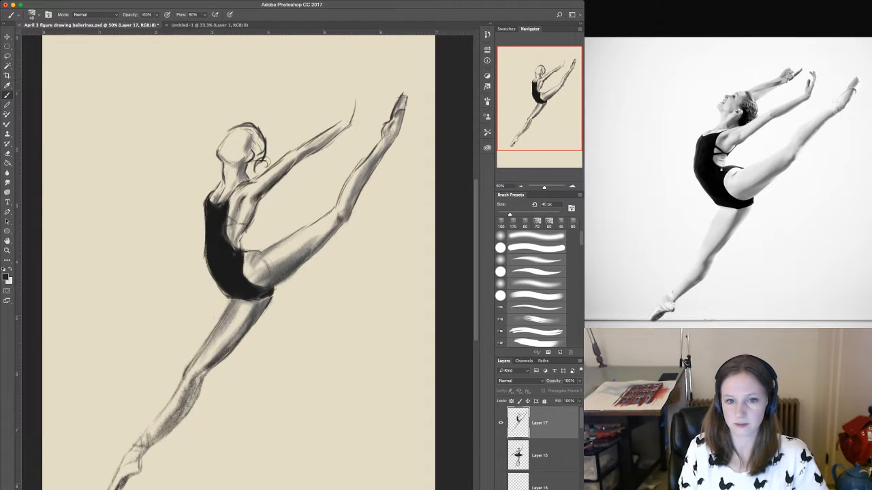
left_click_drag(348, 89, 352, 96)
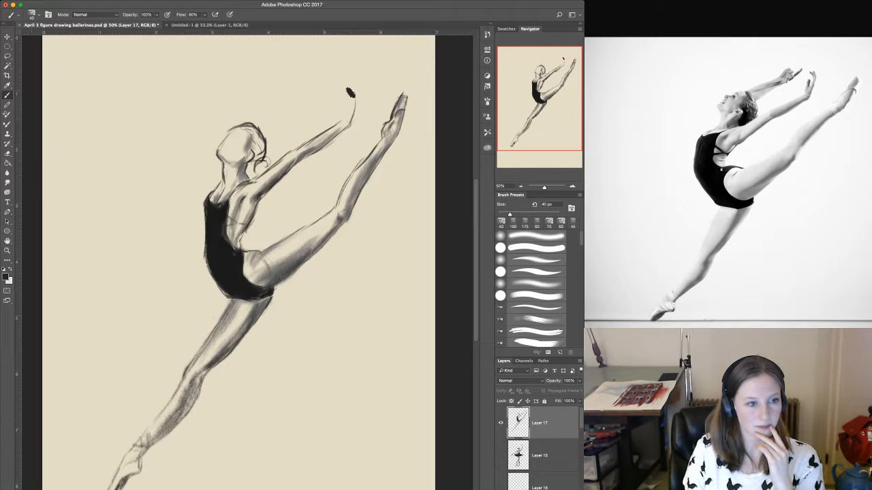
Undo the stray dark mark above the near wrist and sketch that hand's palm, fingers and thumb with a 45 px Mixer Brush.
key("shift+b")
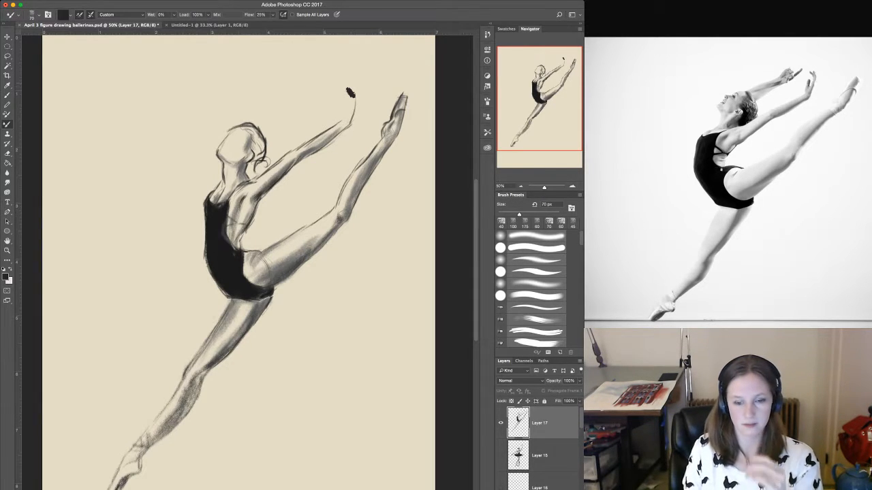
key("super+z")
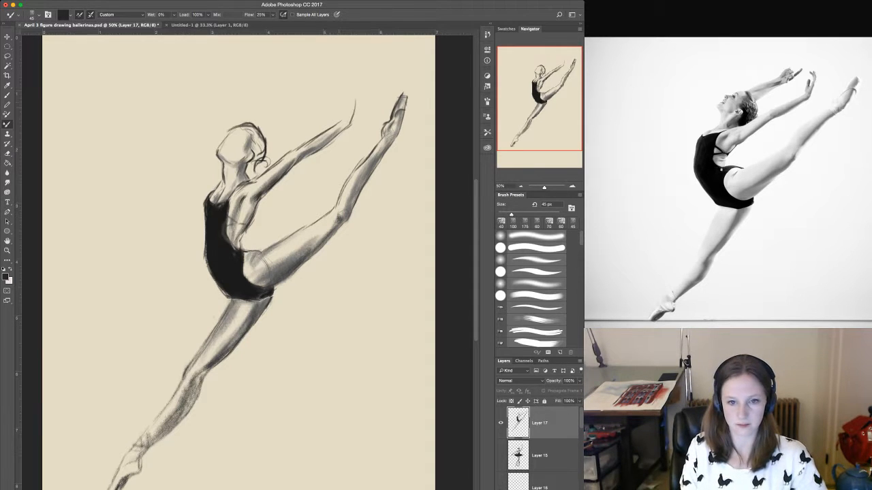
left_click_drag(352, 96, 348, 87)
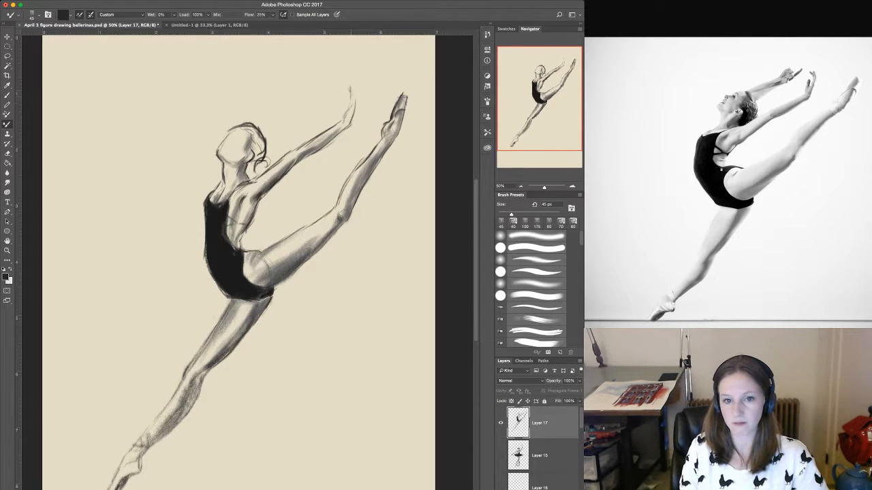
left_click_drag(348, 89, 344, 82)
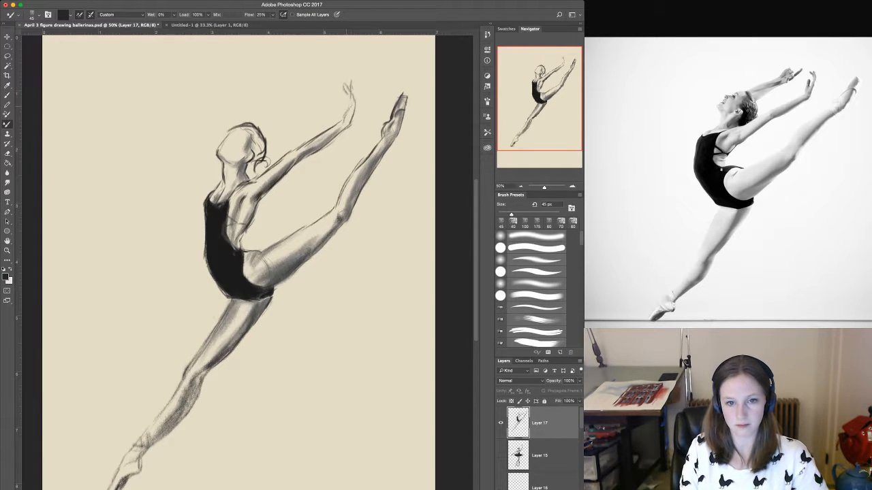
mouse_move(344, 108)
left_mouse_down()
mouse_move(347, 99)
mouse_move(340, 106)
left_mouse_up()
mouse_move(342, 109)
left_mouse_down()
mouse_move(345, 95)
mouse_move(341, 117)
left_mouse_up()
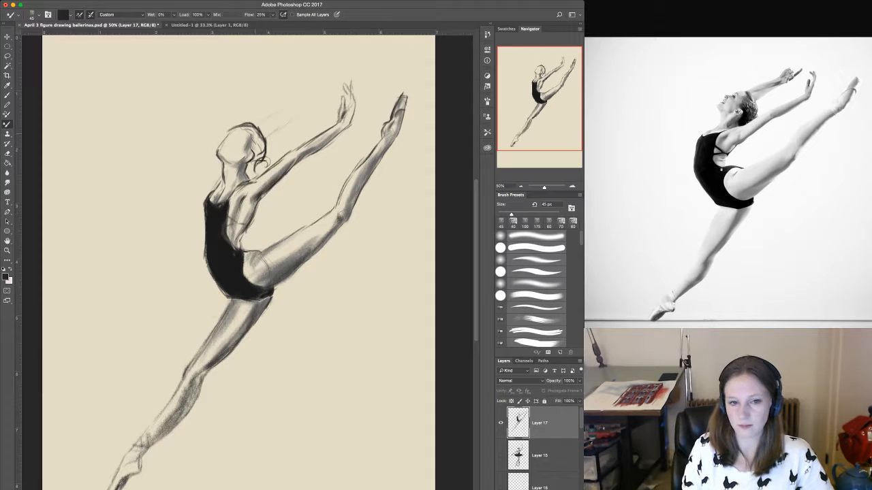
Sketch the outlines of the far arm from behind the head up to a roughly indicated hand.
left_click_drag(262, 127, 306, 97)
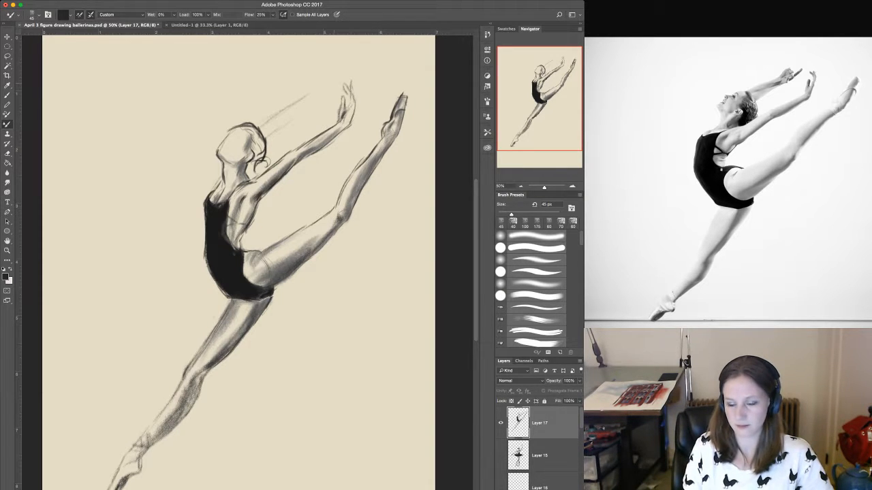
mouse_move(323, 97)
left_mouse_down()
mouse_move(331, 82)
mouse_move(309, 90)
mouse_move(312, 99)
left_mouse_up()
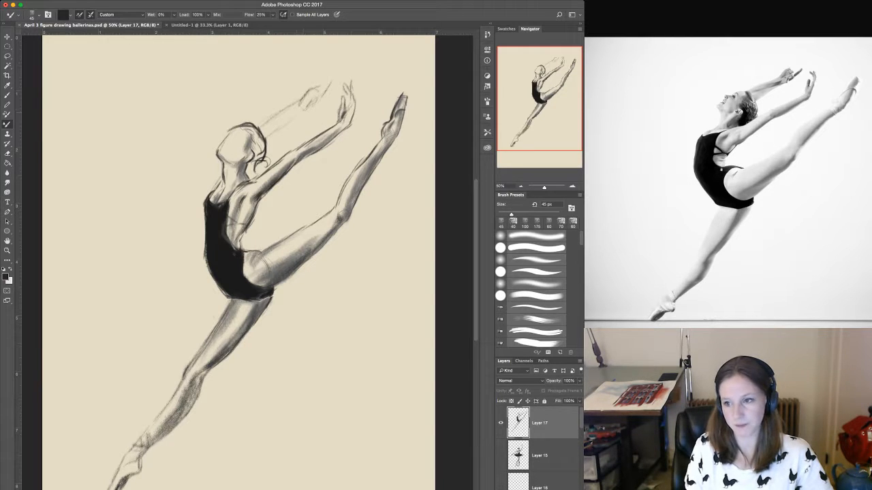
left_click_drag(279, 127, 296, 104)
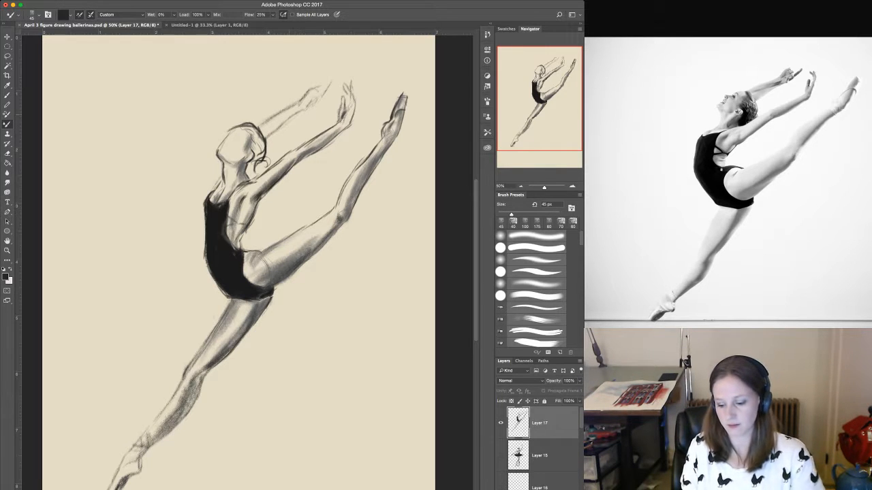
Darken the far arm's upper contour and define the wrist and fingers of both raised hands with a 30 px brush.
key("bracketleft")
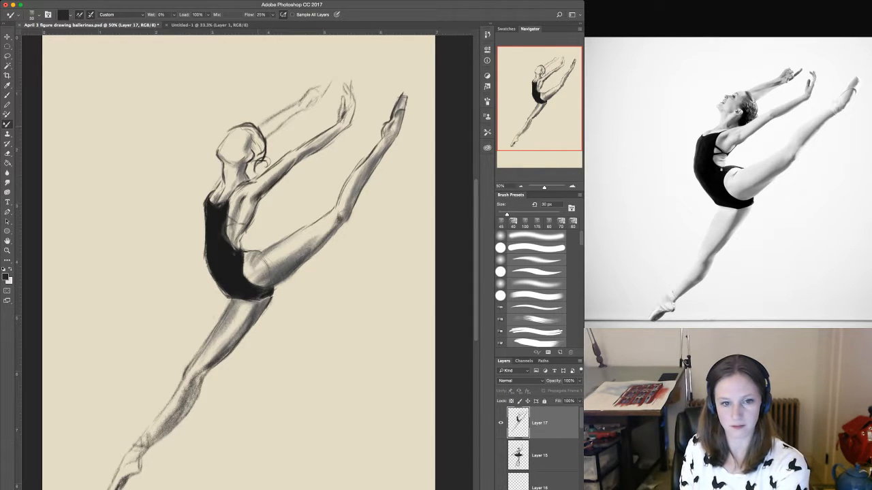
left_click_drag(259, 127, 278, 114)
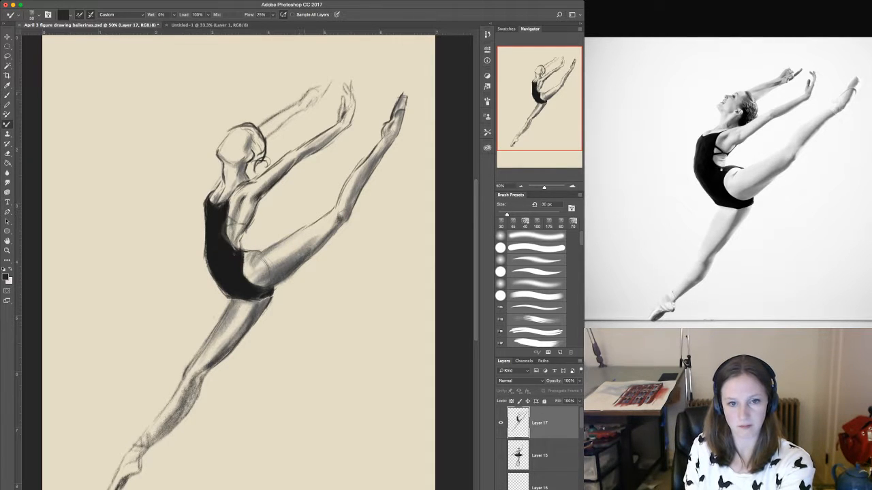
left_click_drag(302, 100, 309, 88)
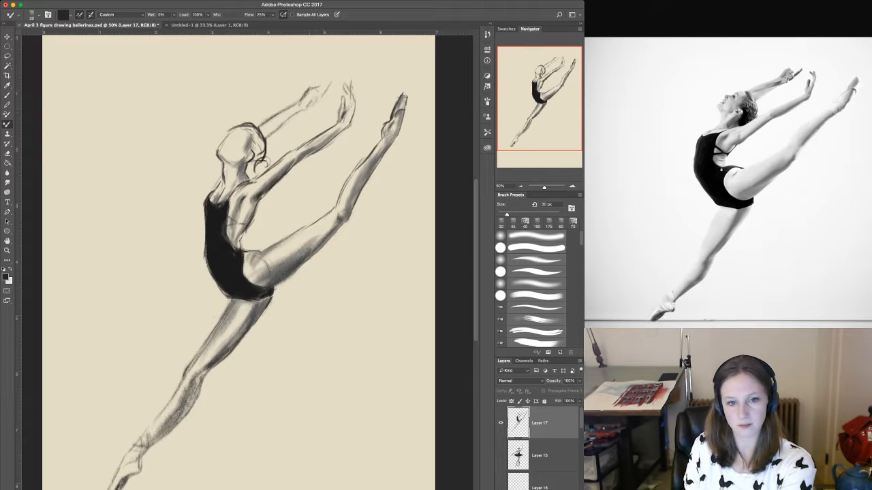
mouse_move(303, 108)
left_mouse_down()
mouse_move(313, 110)
mouse_move(317, 95)
left_mouse_up()
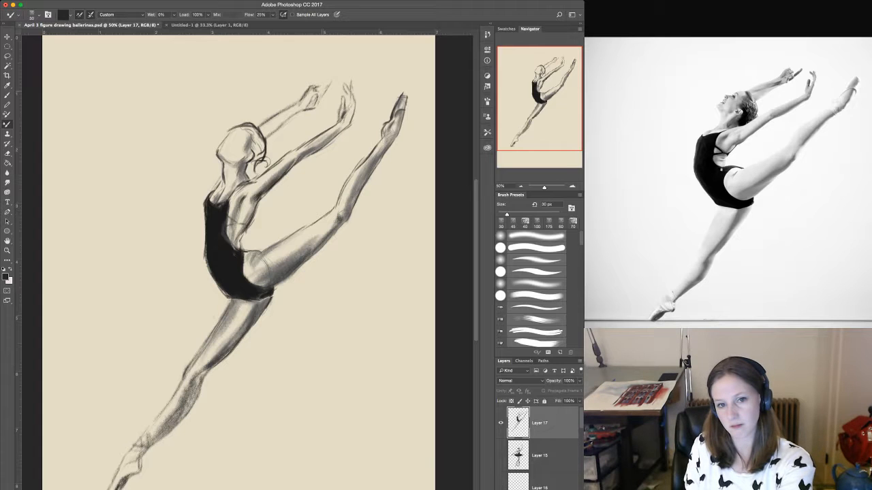
left_click_drag(318, 100, 330, 87)
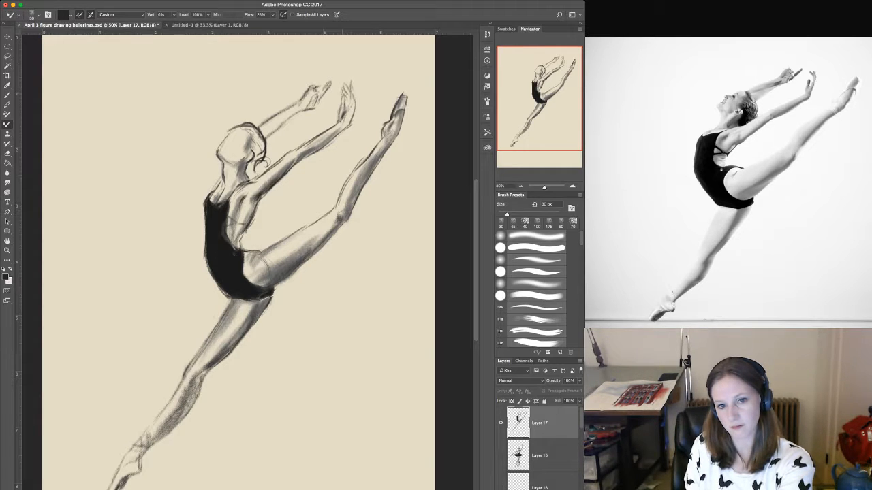
left_click_drag(351, 86, 353, 103)
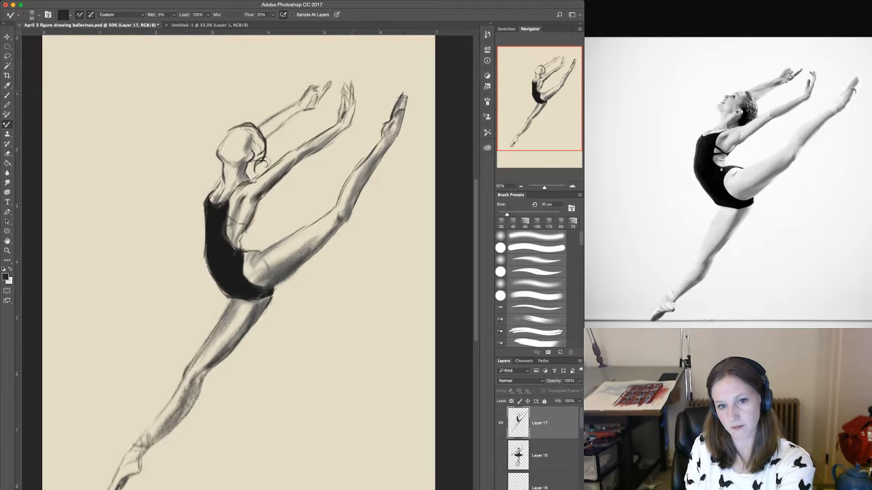
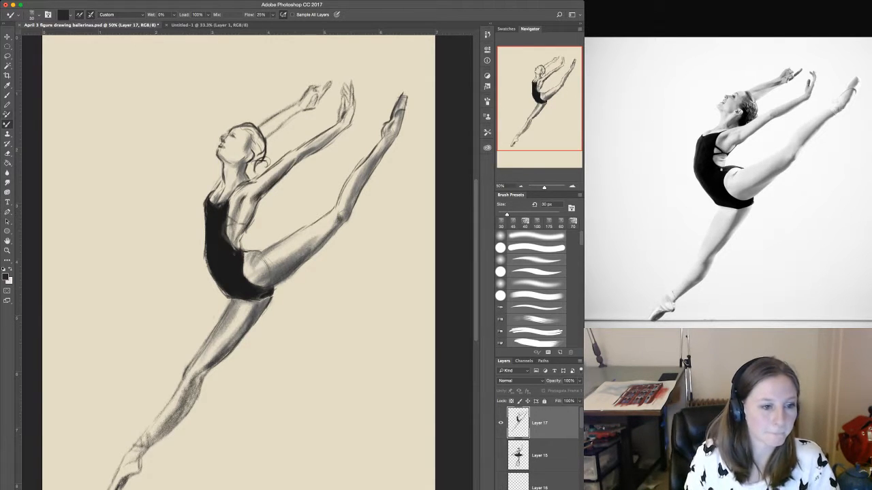
Clean up the edge of the raised leg's knee with a 15 px Eraser.
key("e")
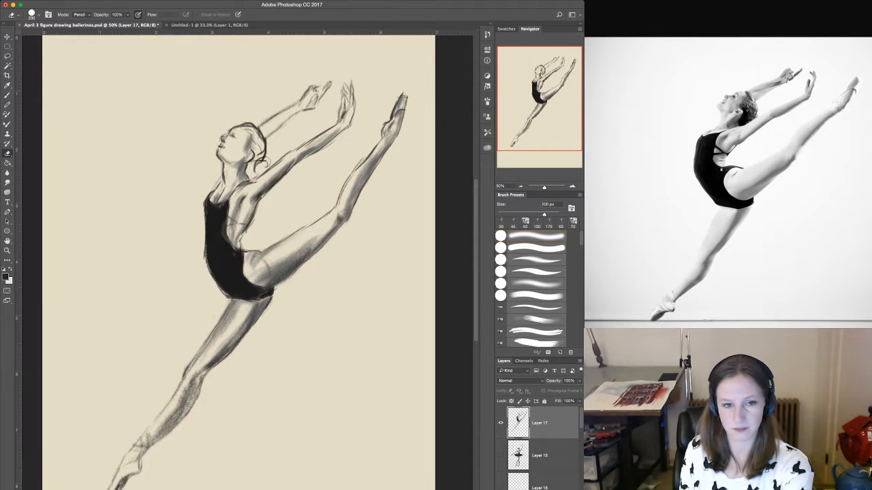
key("bracketleft")
key("bracketleft")
key("bracketleft")
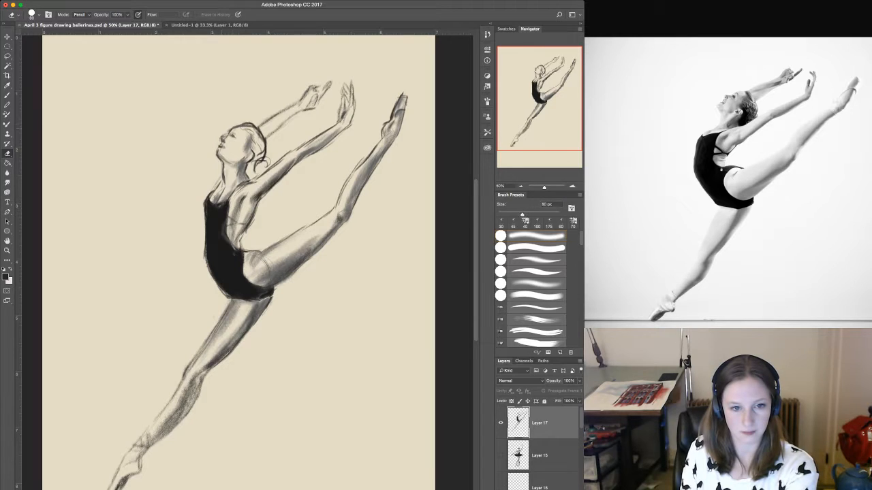
key("bracketleft")
key("bracketleft")
key("bracketleft")
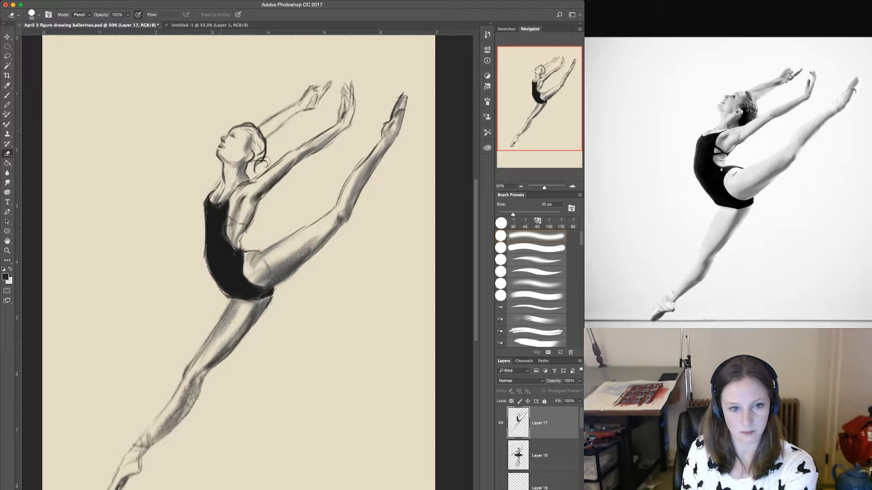
key("bracketleft")
key("bracketleft")
key("bracketleft")
key("bracketleft")
key("bracketleft")
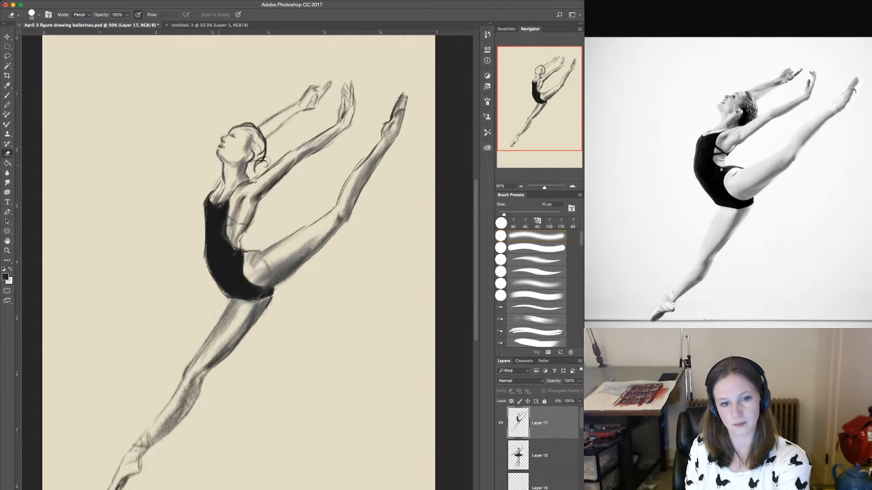
key("bracketleft")
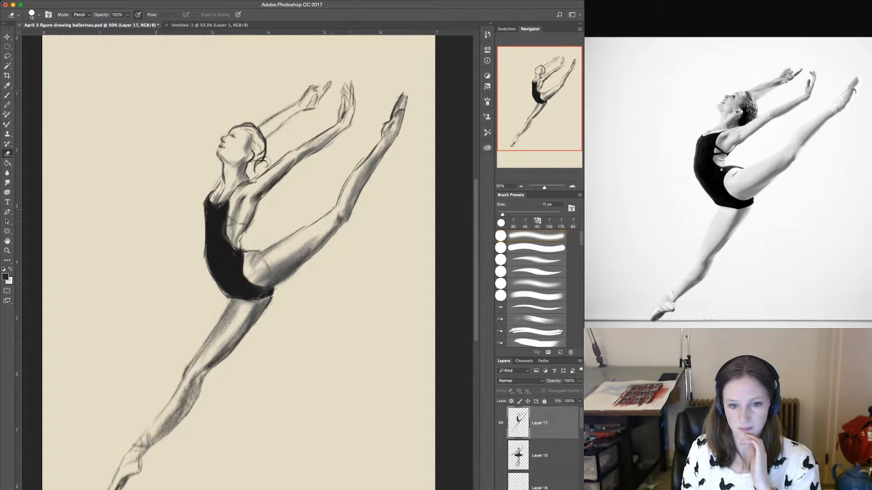
left_click_drag(347, 208, 345, 215)
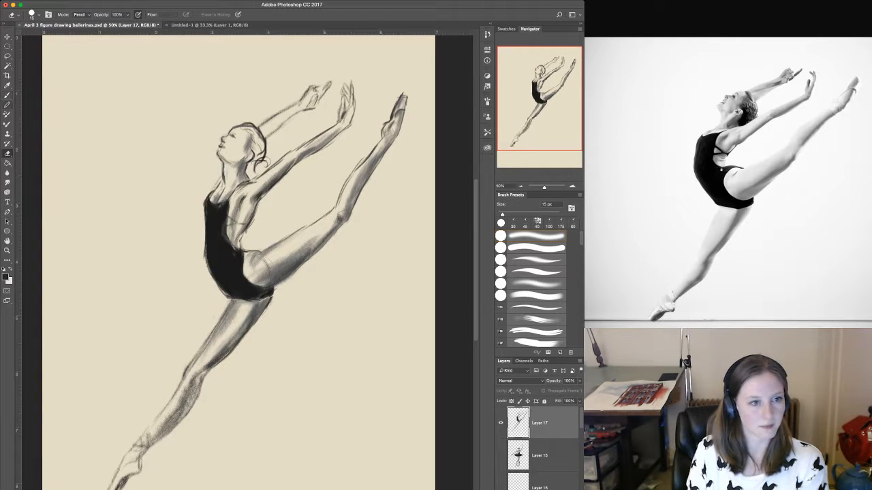
Shade the downward leg's thigh and calf with a soft 100 px brush at 8% flow, undoing the stray test stroke beside the figure.
key("b")
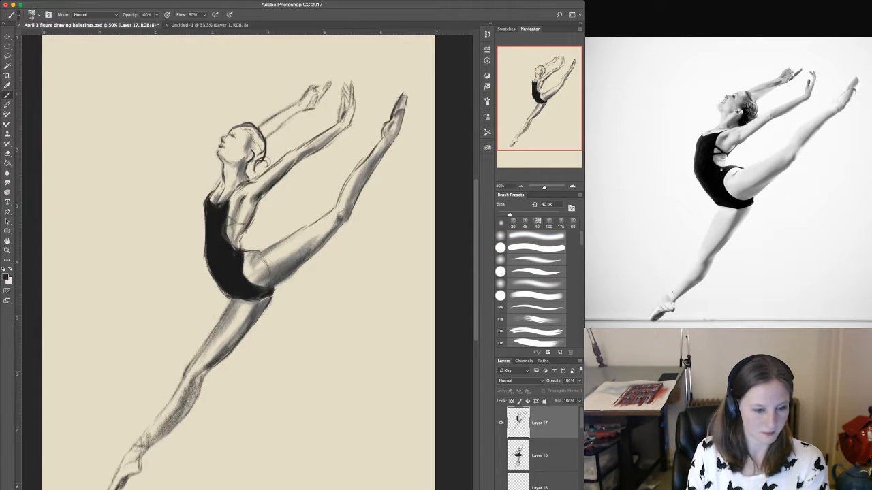
key("F2")
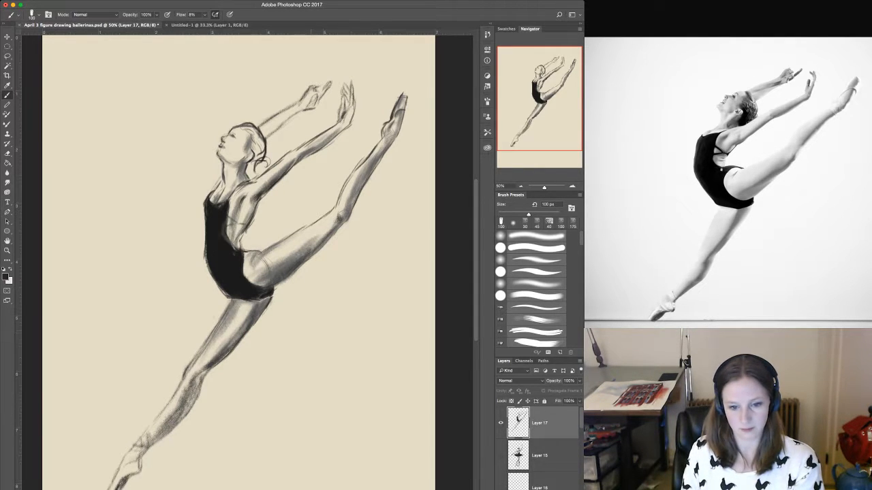
left_click_drag(312, 332, 354, 351)
key("super+z")
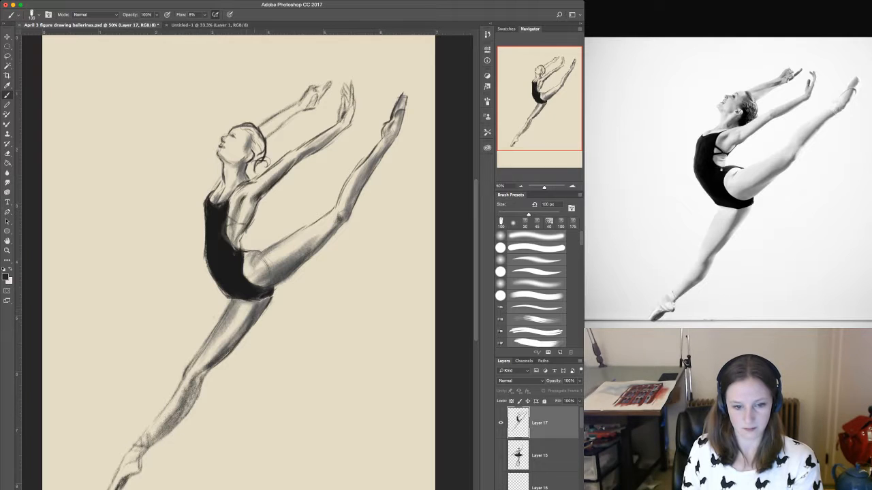
left_click_drag(253, 304, 211, 358)
mouse_move(191, 387)
left_mouse_down()
mouse_move(183, 417)
mouse_move(140, 453)
left_mouse_up()
left_click_drag(177, 404, 145, 443)
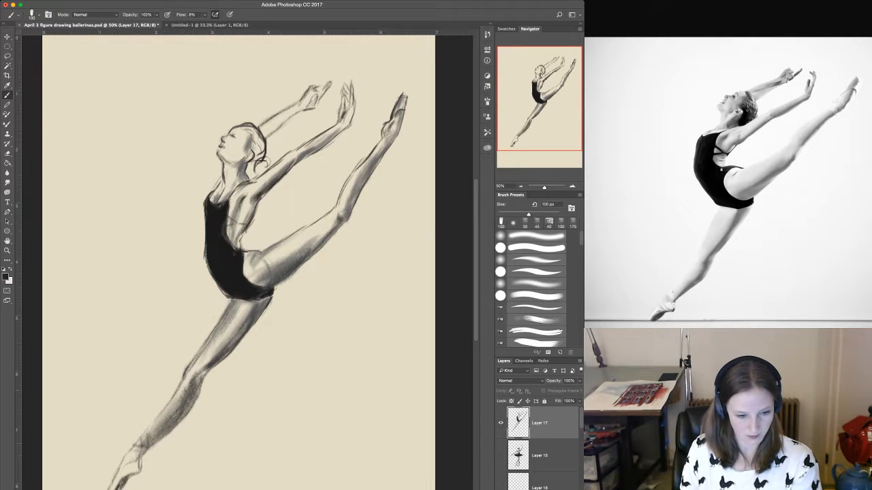
Deepen the shading from the downward leg's foot and ankle up to the knee, starting with a 50 px brush.
key("z")
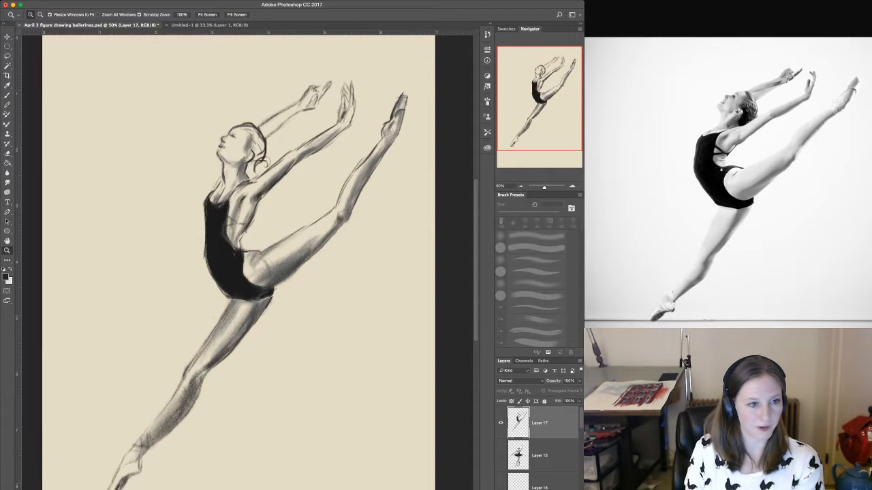
key("b")
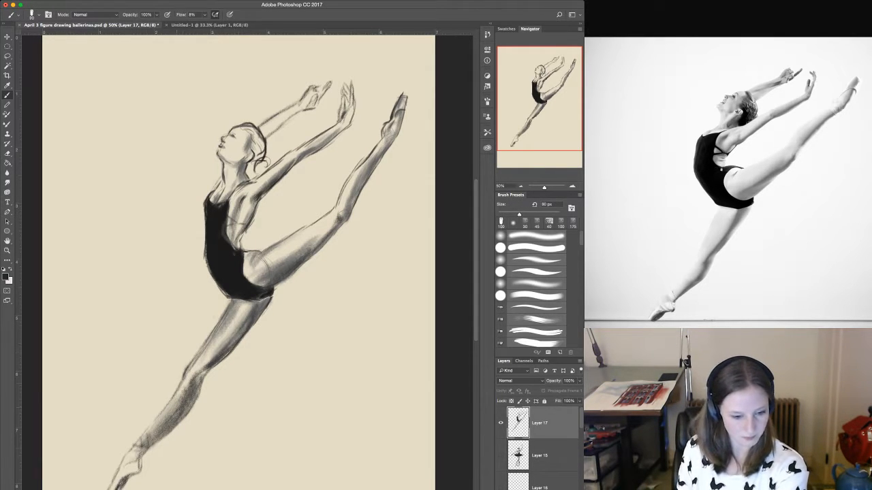
key("bracketleft")
key("bracketleft")
key("bracketleft")
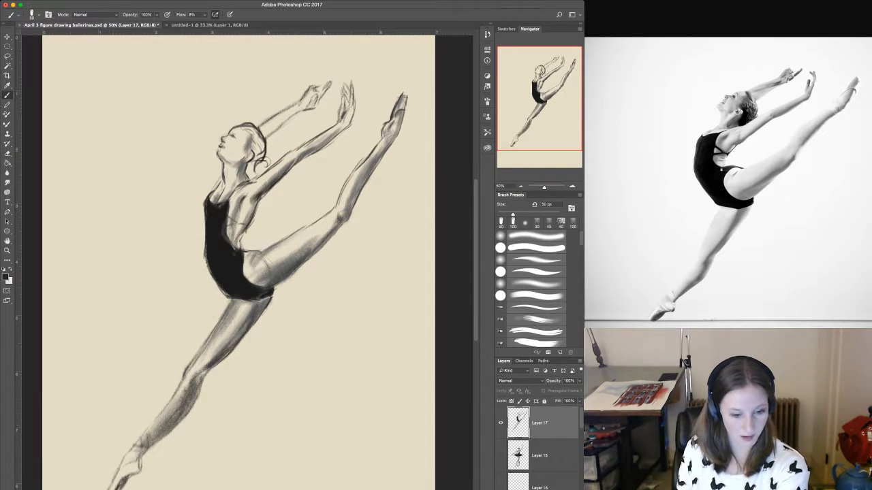
mouse_move(141, 459)
left_mouse_down()
mouse_move(134, 471)
mouse_move(147, 444)
mouse_move(191, 408)
mouse_move(208, 370)
left_mouse_up()
key("bracketleft")
key("bracketleft")
key("bracketleft")
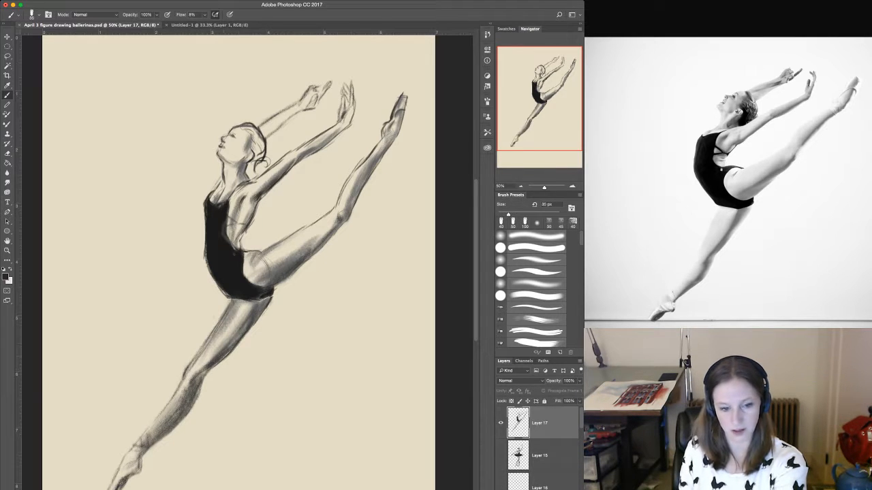
Add tone to the downward leg's upper thigh just below the leotard with a 60 px brush.
key("bracketright")
key("bracketright")
key("bracketright")
key("bracketright")
key("bracketright")
key("bracketright")
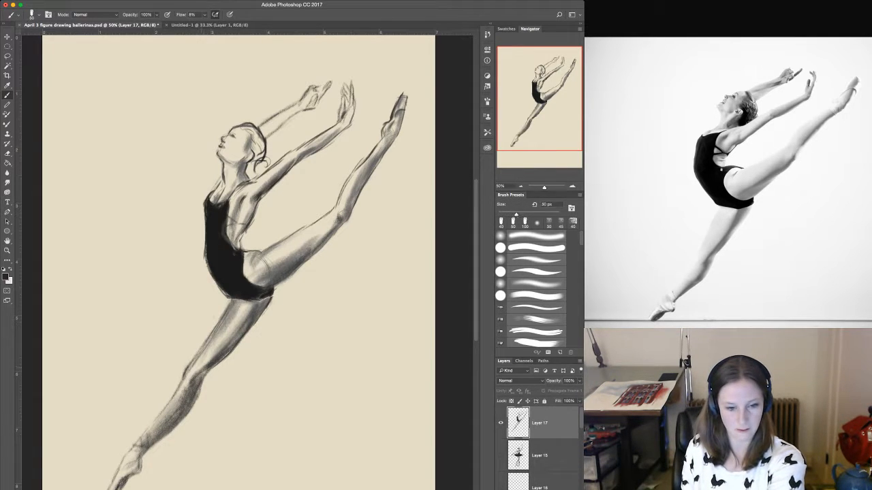
left_click_drag(261, 303, 265, 315)
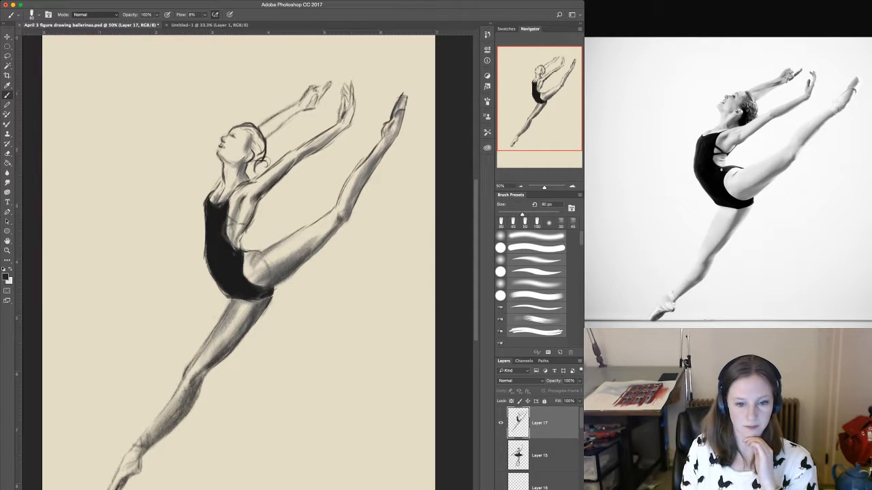
Lighten the raised leg's thigh and calf with an 80 px brush in Clear mode, and return the brush to Normal mode.
key("shift+alt+r")
mouse_move(277, 286)
left_mouse_down()
mouse_move(295, 274)
mouse_move(269, 263)
mouse_move(267, 278)
left_mouse_up()
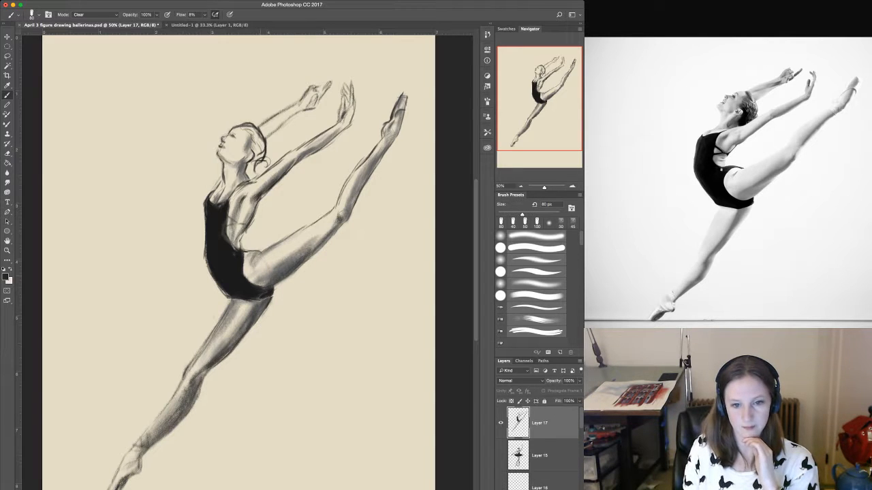
left_click_drag(370, 164, 356, 182)
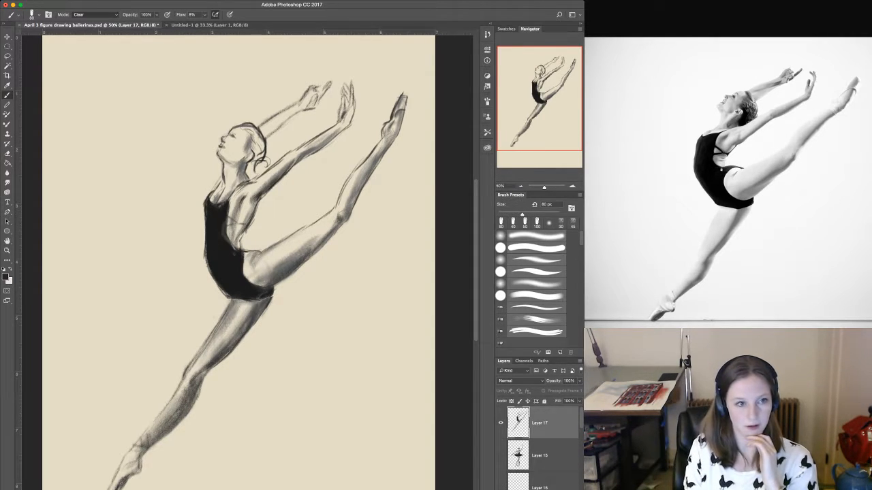
key("shift+alt+n")
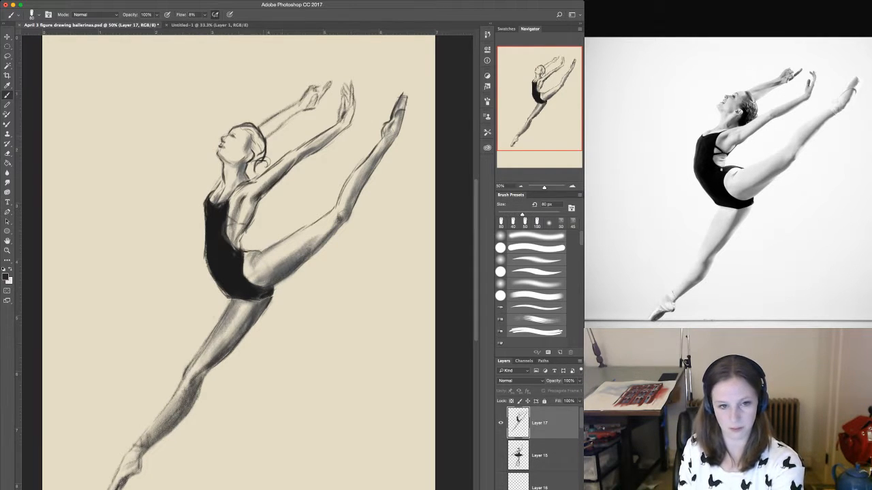
Shade the far arm from behind the head up to the hand, starting with a 60 px brush.
key("bracketleft")
key("bracketleft")
key("bracketleft")
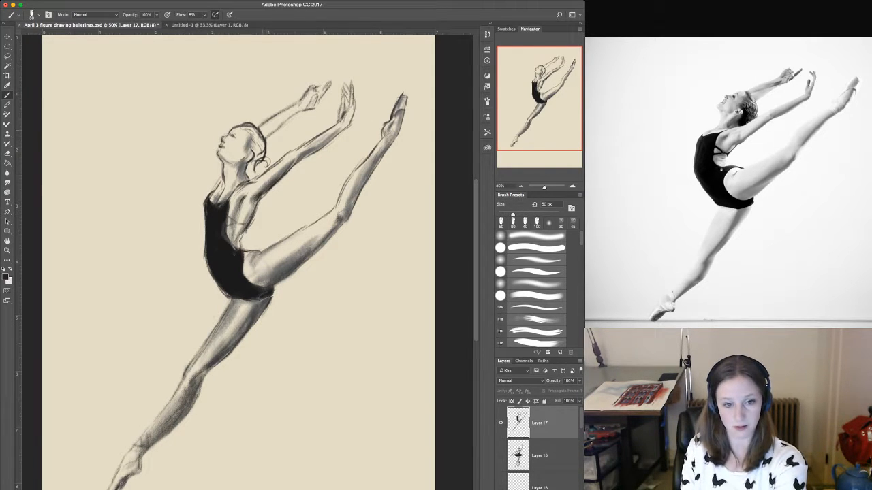
key("bracketright")
key("bracketright")
key("bracketright")
key("bracketright")
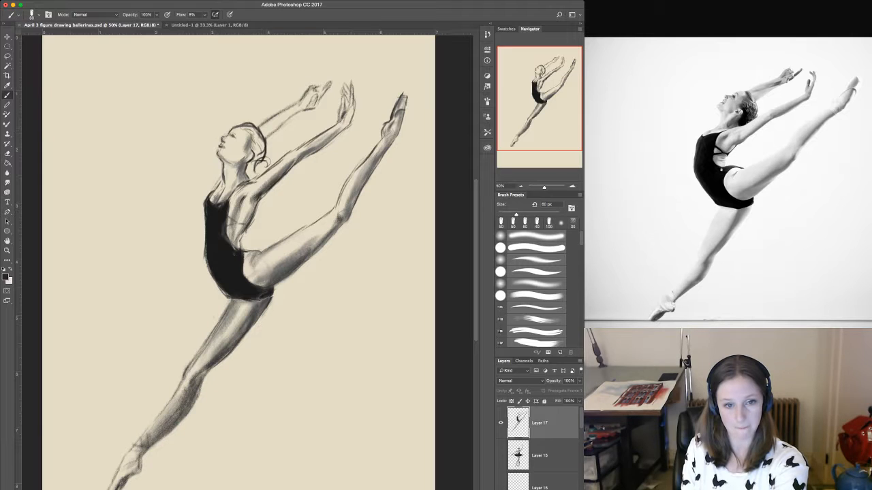
mouse_move(272, 128)
left_mouse_down()
mouse_move(320, 89)
mouse_move(268, 135)
mouse_move(293, 111)
left_mouse_up()
key("bracketright")
key("bracketright")
Shade the near forearm with a 35 px brush, and its shoulder and upper arm with a 90 px brush.
key("bracketleft")
key("bracketleft")
key("bracketleft")
key("bracketleft")
key("bracketleft")
key("bracketleft")
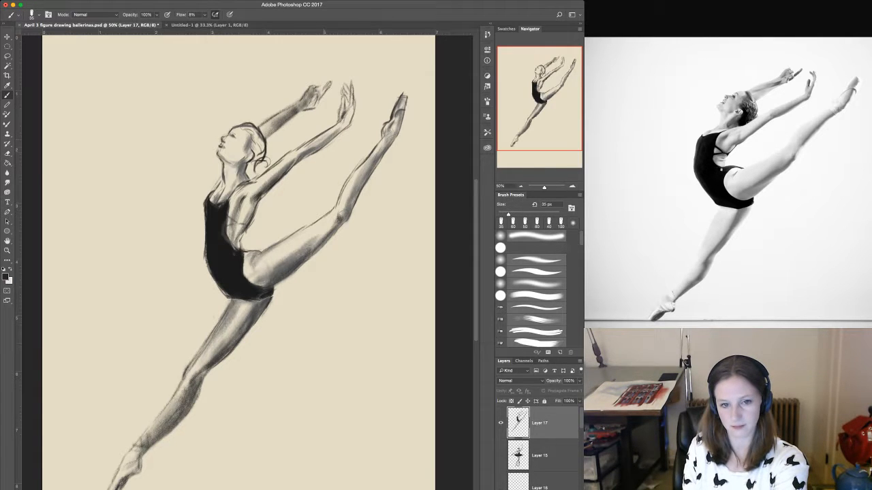
left_click_drag(308, 151, 333, 133)
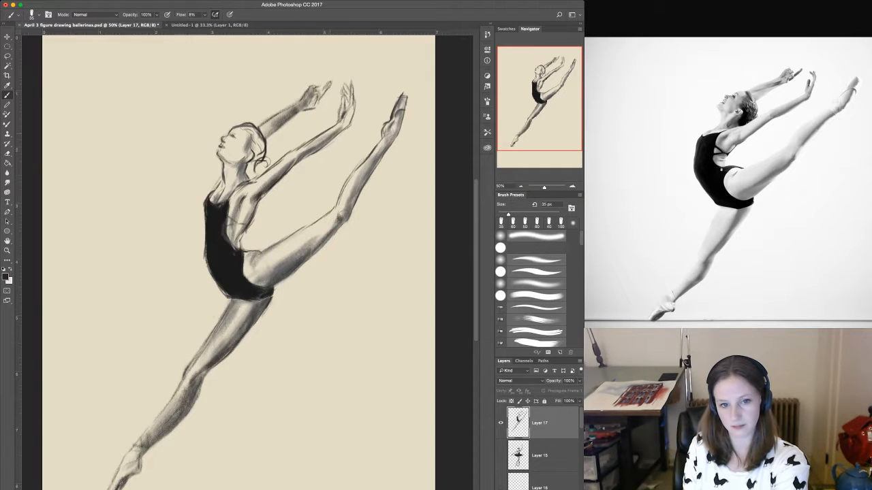
key("bracketright")
key("bracketright")
key("bracketright")
key("bracketright")
key("bracketright")
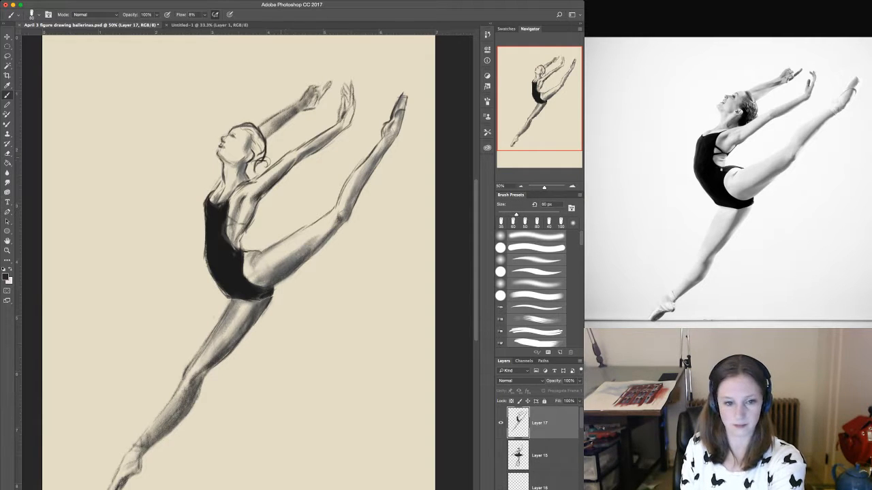
key("bracketright")
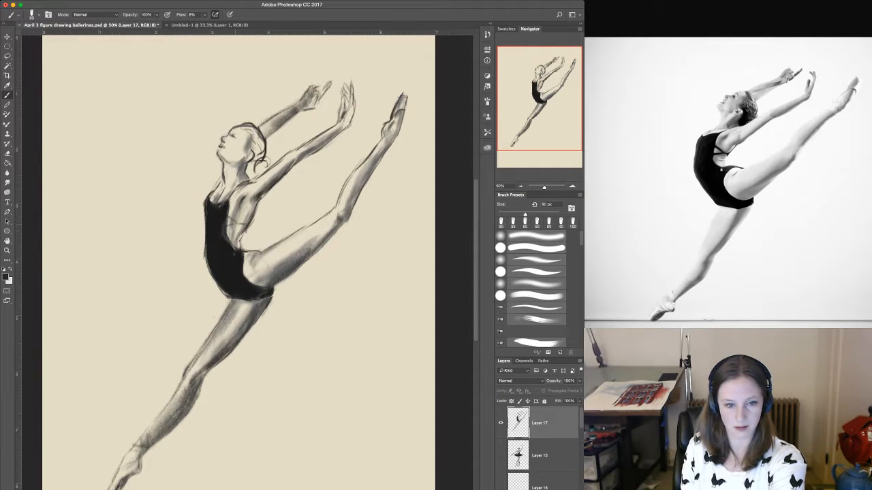
left_click_drag(236, 200, 295, 160)
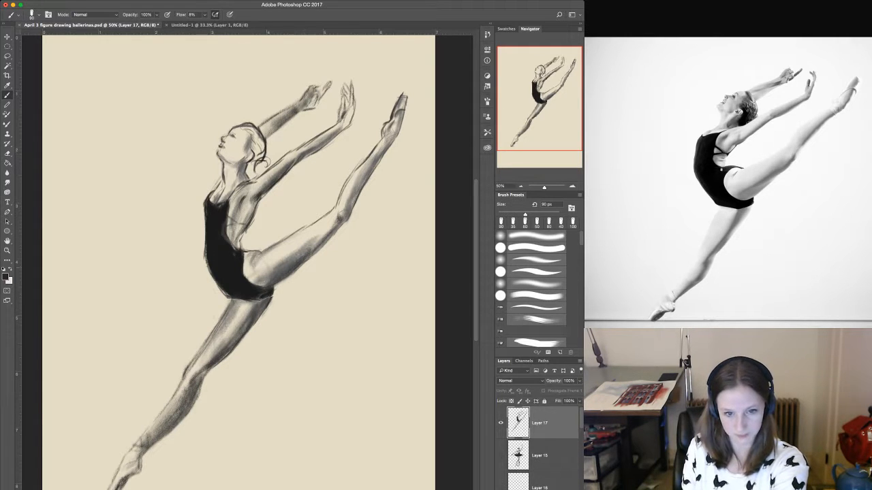
Deepen the tone along the raised leg's thigh, knee and calf and on the downward leg's knee and thigh with a 90 px brush.
left_click_drag(274, 267, 342, 214)
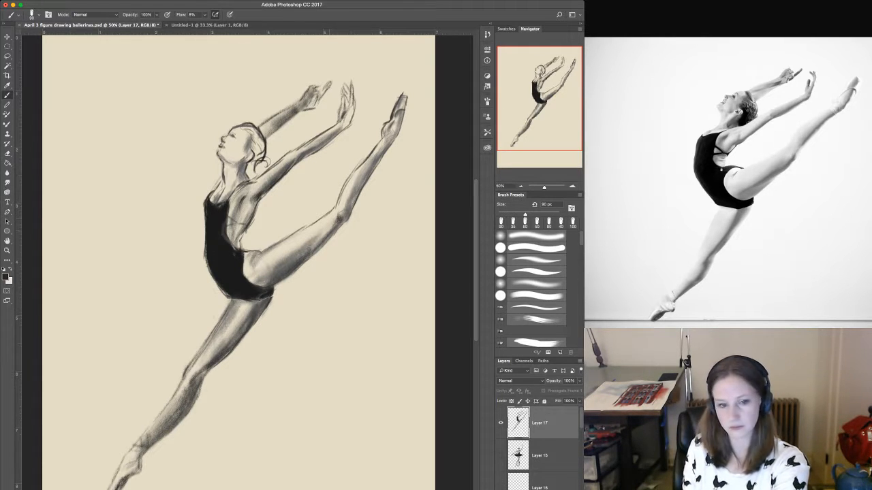
left_click_drag(275, 252, 323, 222)
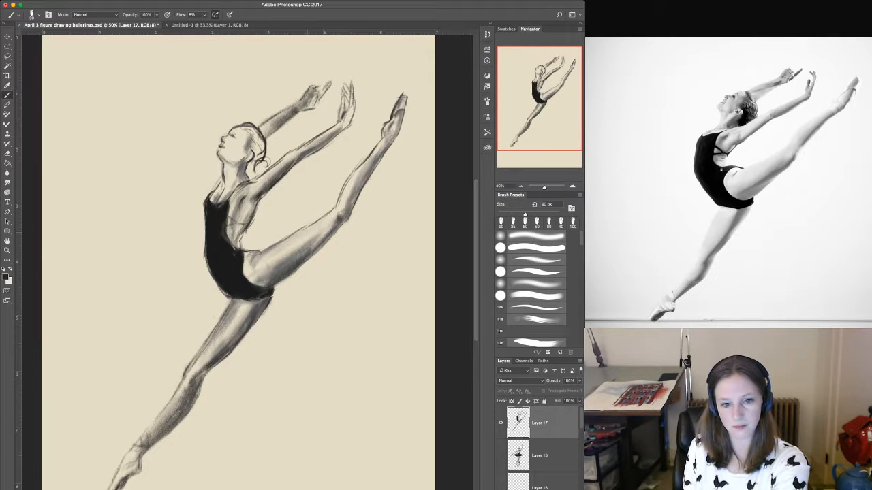
mouse_move(366, 167)
left_mouse_down()
mouse_move(344, 207)
mouse_move(384, 139)
left_mouse_up()
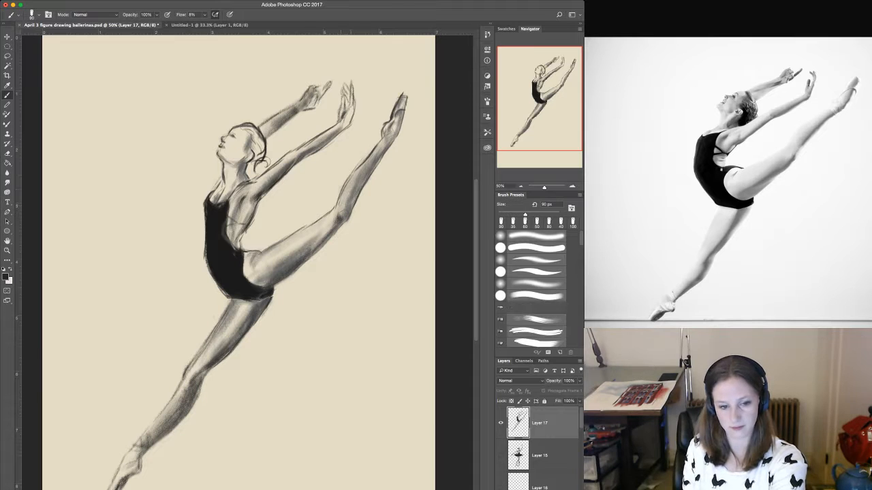
left_click_drag(331, 220, 340, 213)
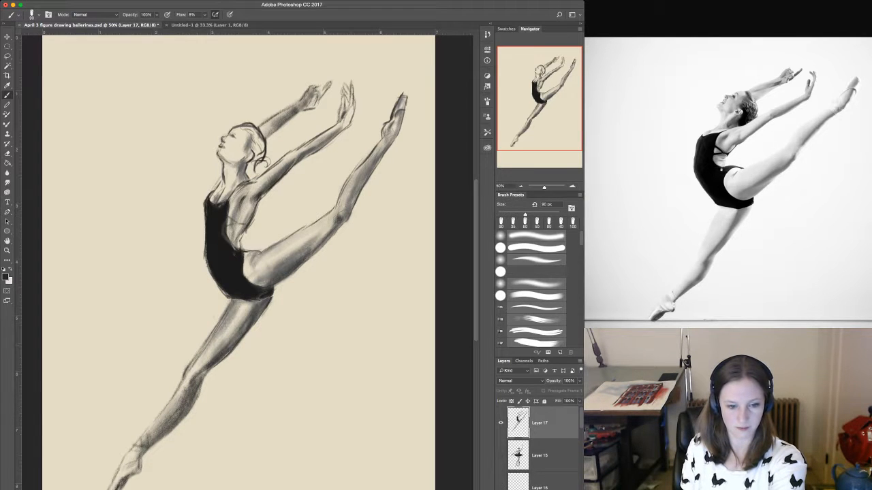
left_click_drag(203, 372, 197, 380)
left_click_drag(250, 308, 244, 322)
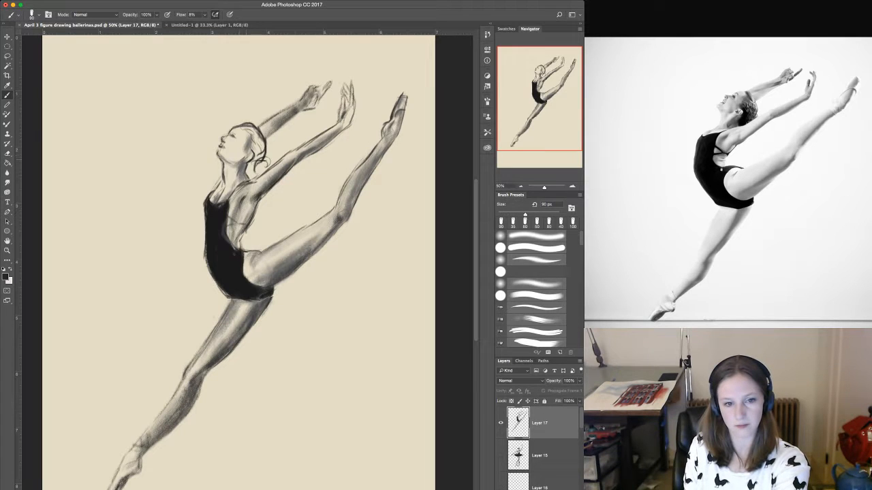
Shade the side of the face with a 90 px brush, and tone the eye area, hair and bun with a 70 px brush.
mouse_move(234, 161)
left_mouse_down()
mouse_move(251, 154)
mouse_move(239, 167)
mouse_move(244, 131)
left_mouse_up()
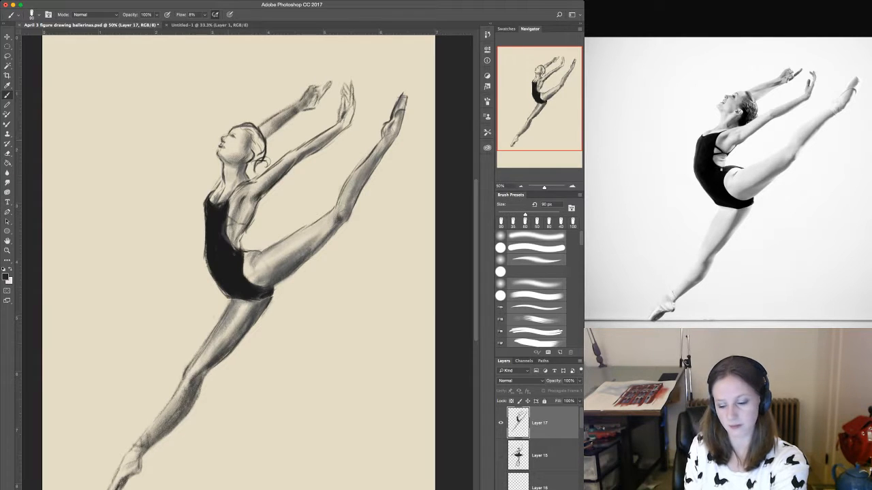
key("bracketleft")
key("bracketleft")
key("bracketleft")
key("bracketleft")
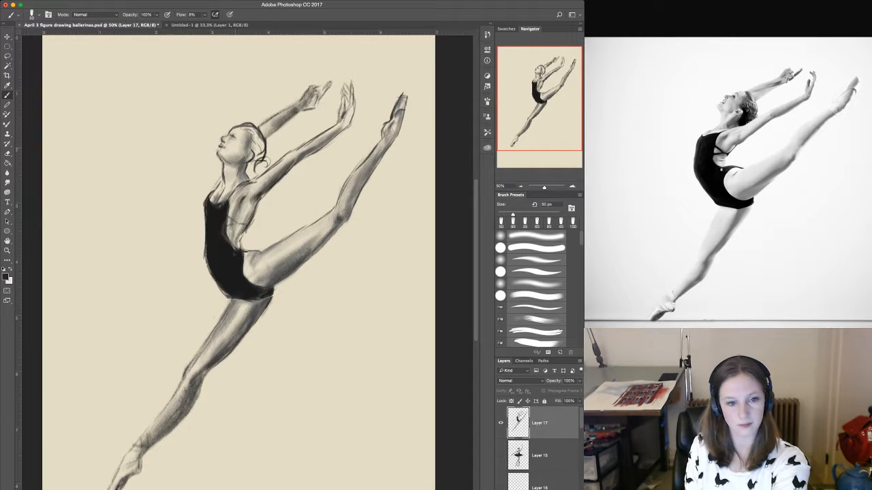
key("bracketright")
key("bracketright")
left_click_drag(233, 142, 235, 149)
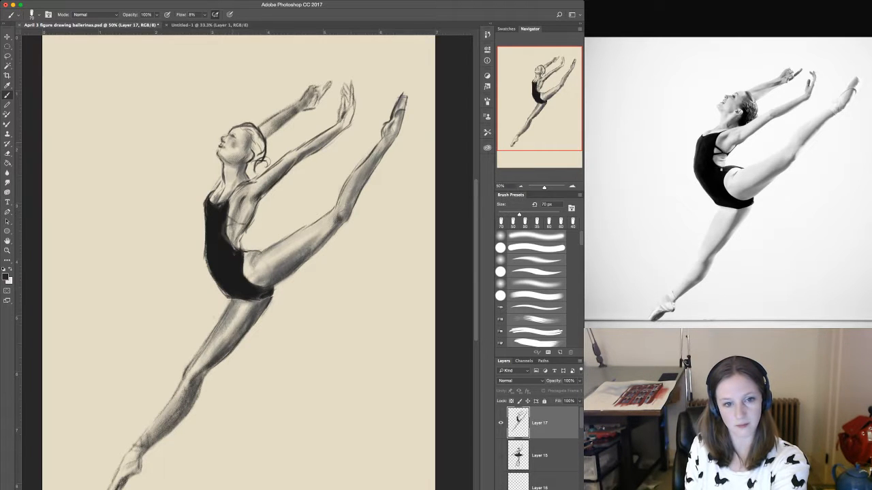
mouse_move(252, 136)
left_mouse_down()
mouse_move(257, 154)
mouse_move(251, 131)
mouse_move(260, 144)
mouse_move(249, 171)
mouse_move(252, 139)
mouse_move(258, 169)
mouse_move(265, 162)
mouse_move(254, 133)
mouse_move(266, 160)
left_mouse_up()
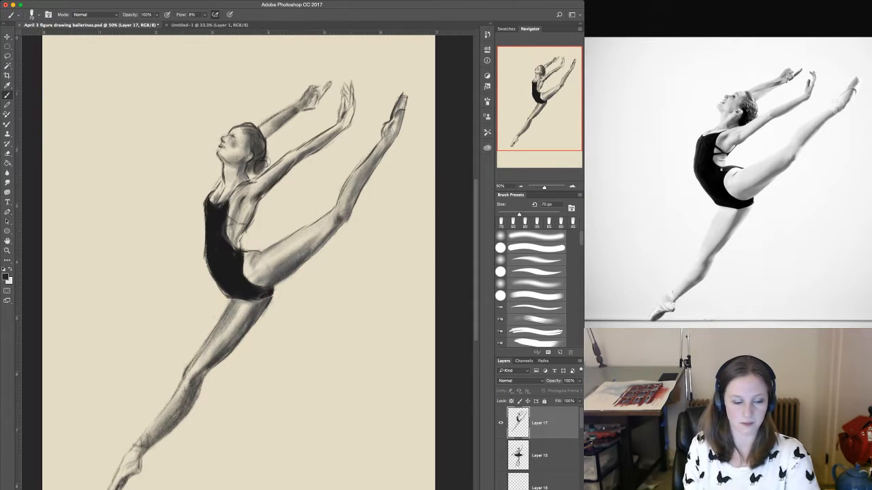
Deepen the shading on the head and torso, the underside of the raised thigh and the raised calf with a 70 px brush.
key("i")
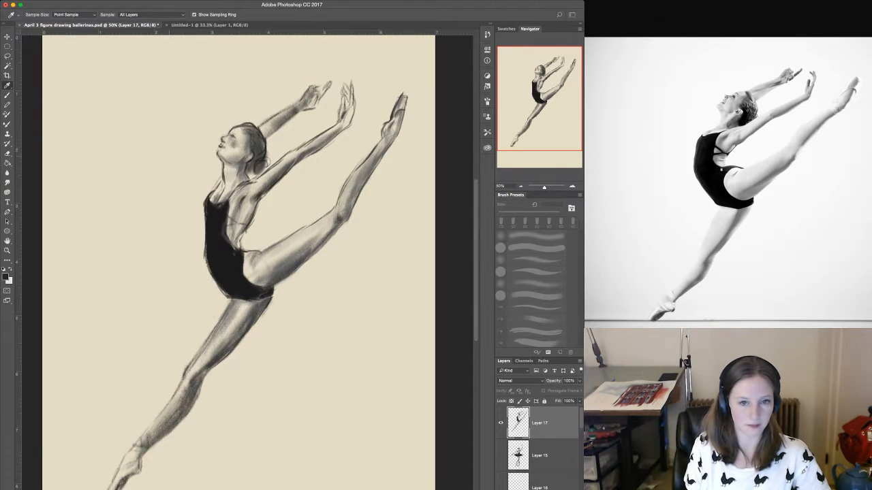
key("b")
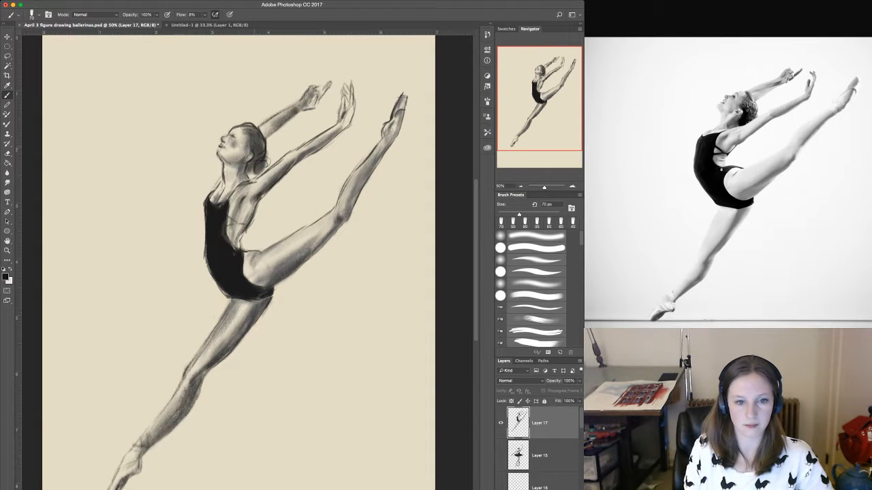
mouse_move(252, 142)
left_mouse_down()
mouse_move(261, 159)
mouse_move(251, 177)
mouse_move(252, 219)
left_mouse_up()
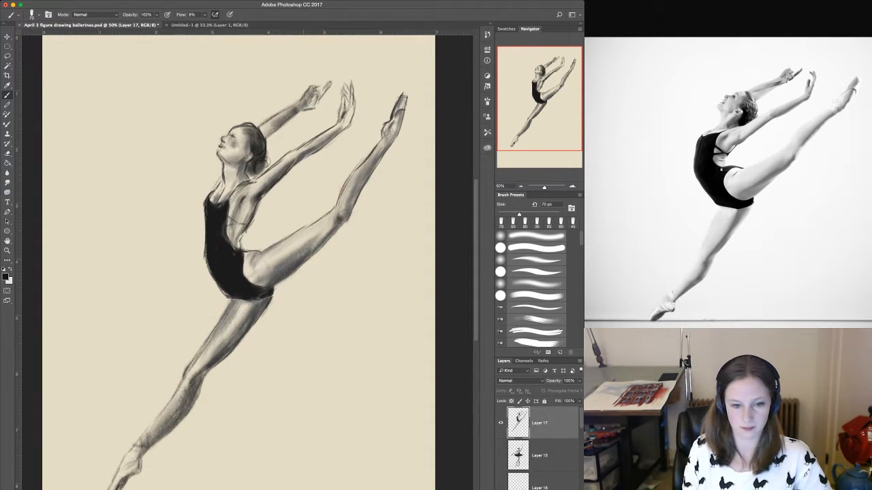
left_click_drag(259, 283, 307, 247)
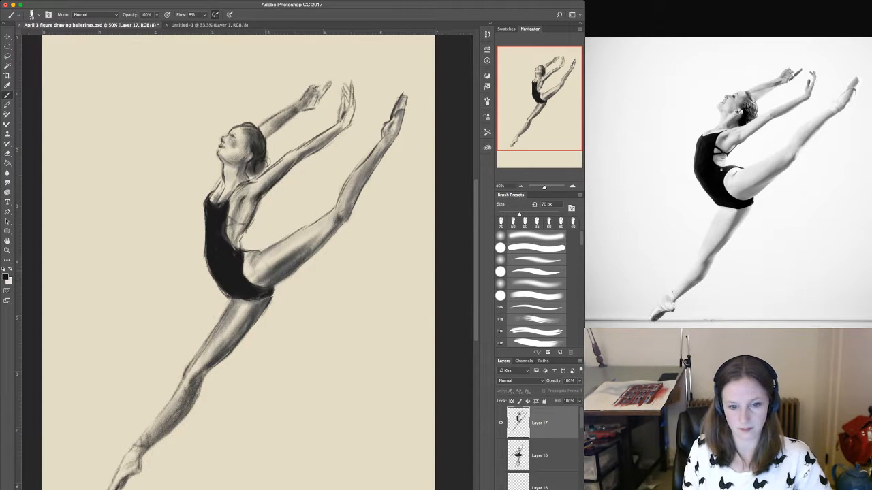
left_click_drag(268, 277, 331, 225)
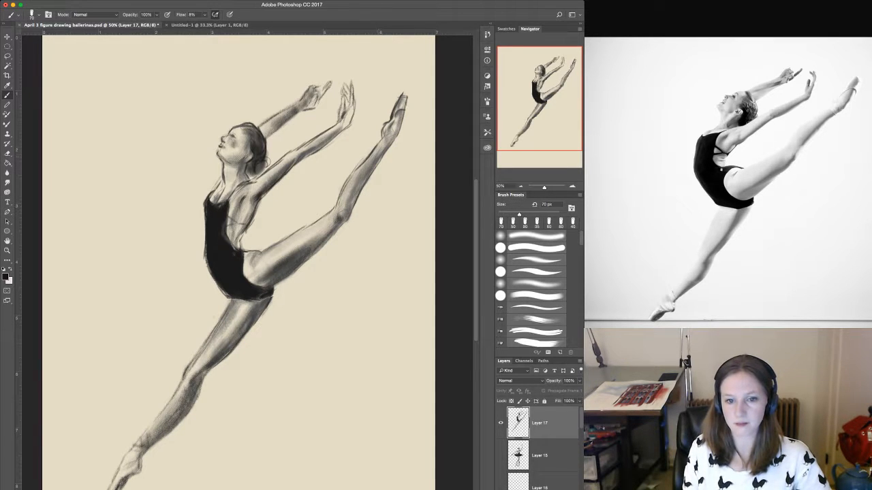
left_click_drag(356, 191, 376, 157)
left_click_drag(355, 195, 392, 132)
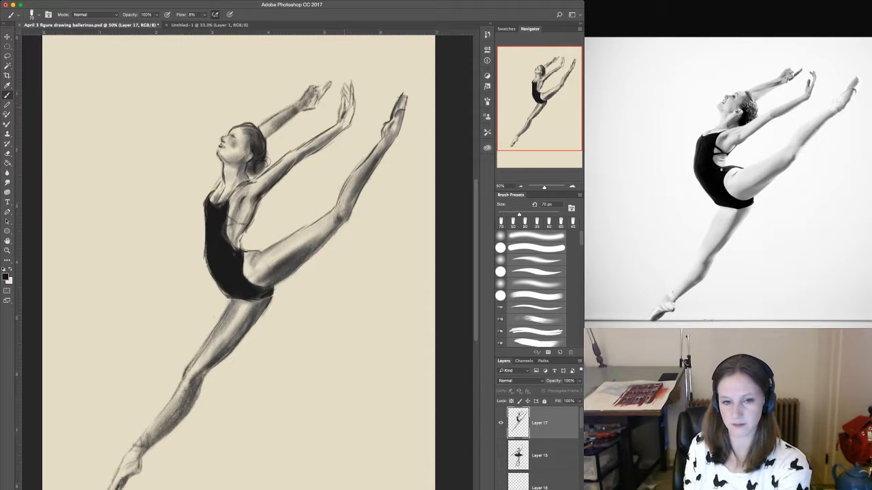
Shade both raised hands and their fingers, and touch up the pointed foot of the downward leg, with a 45 px brush.
key("bracketleft")
key("bracketleft")
left_click_drag(346, 97, 333, 132)
left_click_drag(345, 115, 339, 125)
mouse_move(347, 88)
left_mouse_down()
mouse_move(331, 134)
mouse_move(347, 125)
left_mouse_up()
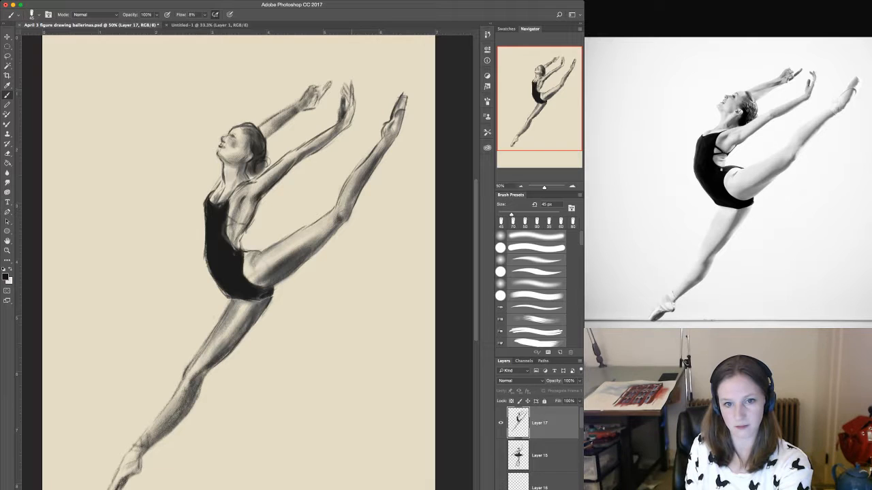
mouse_move(353, 88)
left_mouse_down()
mouse_move(352, 103)
mouse_move(344, 92)
mouse_move(304, 108)
left_mouse_up()
left_click_drag(319, 94, 314, 107)
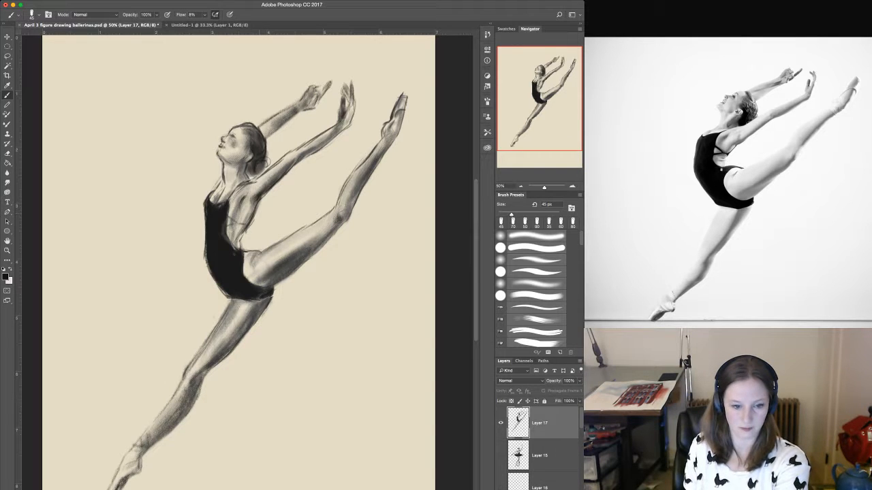
left_click_drag(122, 480, 119, 489)
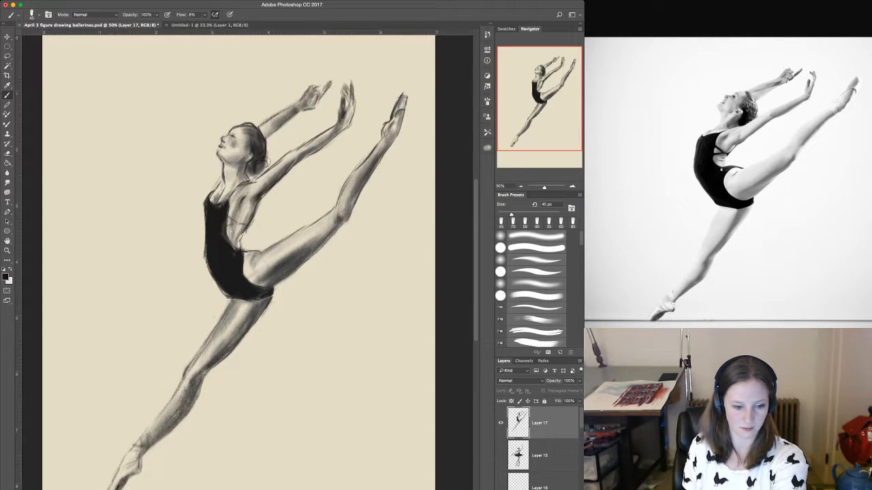
left_click_drag(140, 459, 139, 470)
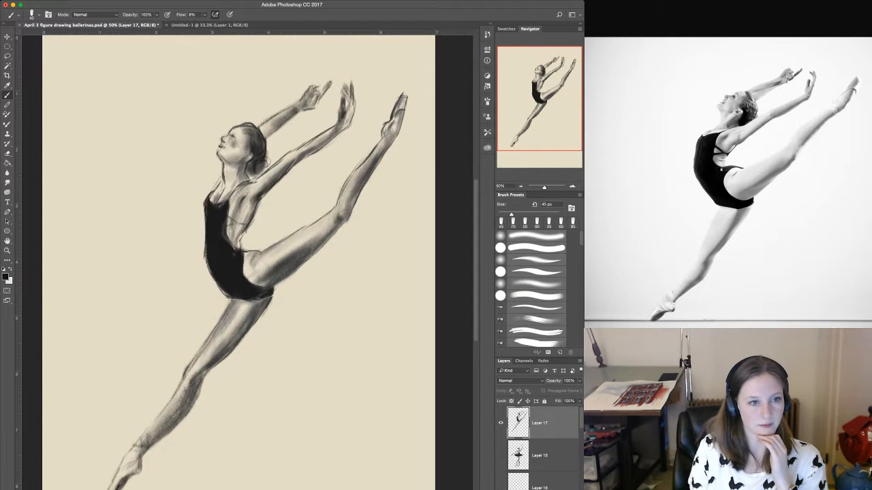
Set the brush to Clear mode at 25 px and clean up the hair and the leotard's front edge down to the hip.
key("shift+alt+r")
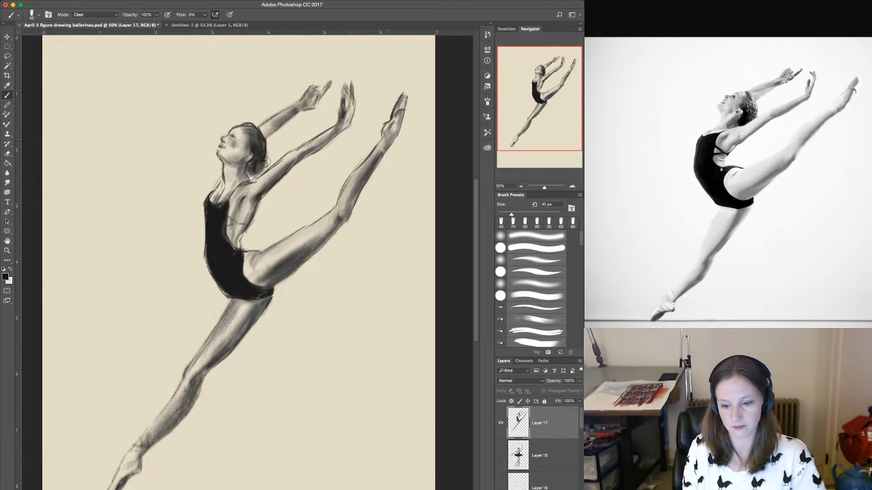
key("bracketleft")
key("bracketleft")
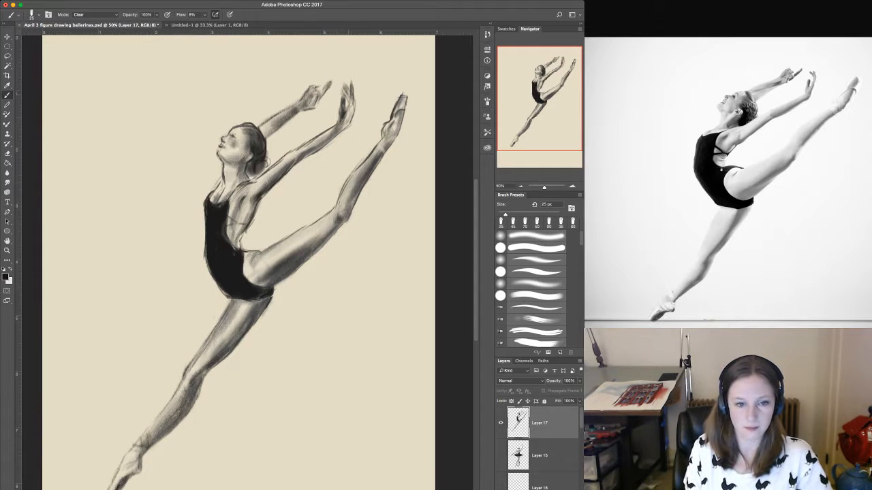
left_click_drag(256, 134, 256, 169)
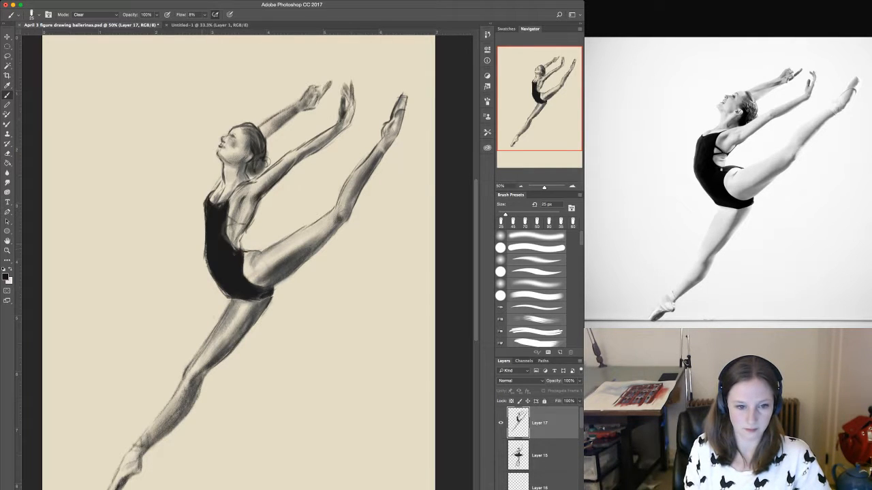
mouse_move(205, 250)
left_mouse_down()
mouse_move(213, 279)
mouse_move(233, 301)
left_mouse_up()
Lighten the back edge of the downward leg's thigh from hip to knee with a 40 px Clear brush.
key("bracketright")
key("bracketright")
key("bracketright")
key("bracketright")
key("bracketright")
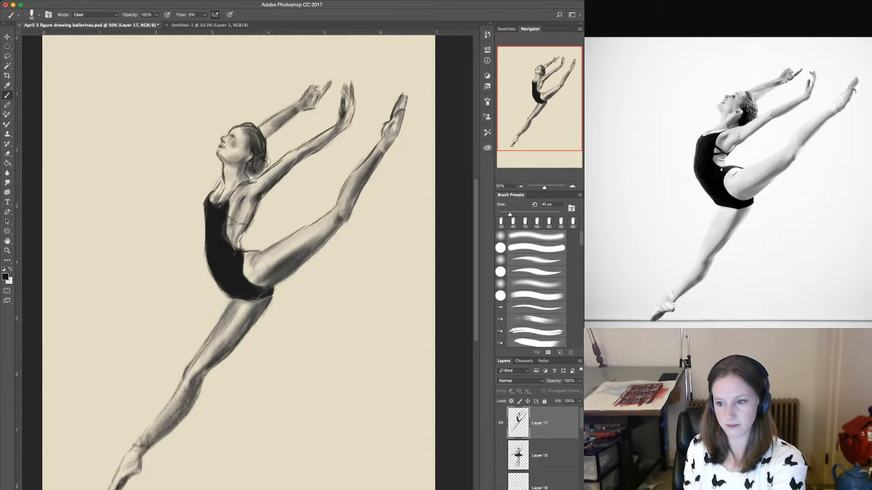
left_click_drag(272, 297, 248, 330)
mouse_move(266, 298)
left_mouse_down()
mouse_move(262, 315)
mouse_move(202, 379)
left_mouse_up()
Lighten the shading on the downward leg's lower thigh and calf with an 80 px Clear brush.
key("bracketright")
key("bracketright")
left_click_drag(232, 350, 218, 363)
left_click_drag(194, 388, 175, 429)
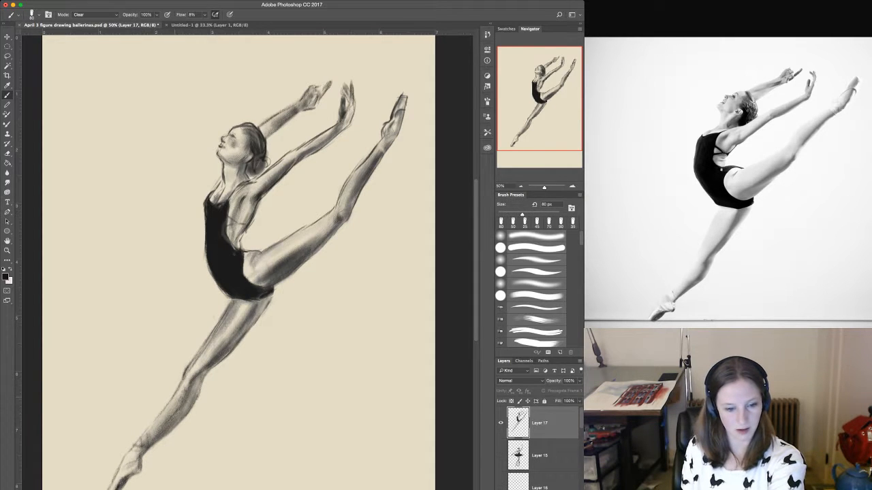
left_click_drag(185, 402, 168, 427)
left_click_drag(188, 403, 148, 448)
mouse_move(190, 384)
left_mouse_down()
mouse_move(178, 408)
mouse_move(186, 396)
left_mouse_up()
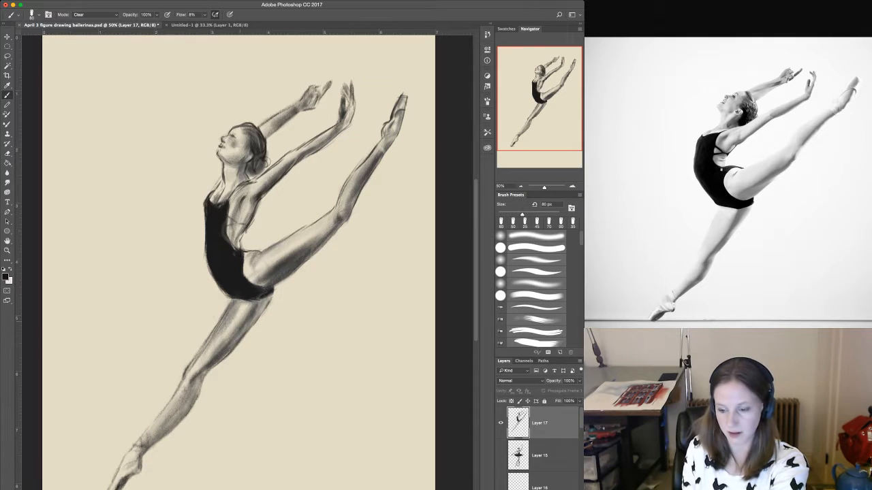
Lift tone from the front of the downward leg's thigh and around its knee with the 80 px Clear brush.
left_click_drag(228, 310, 209, 344)
mouse_move(231, 312)
left_mouse_down()
mouse_move(219, 335)
mouse_move(228, 315)
left_mouse_up()
left_click_drag(199, 372, 191, 381)
left_click_drag(195, 359, 188, 370)
left_click_drag(210, 341, 187, 391)
mouse_move(223, 343)
left_mouse_down()
mouse_move(204, 368)
mouse_move(221, 355)
left_mouse_up()
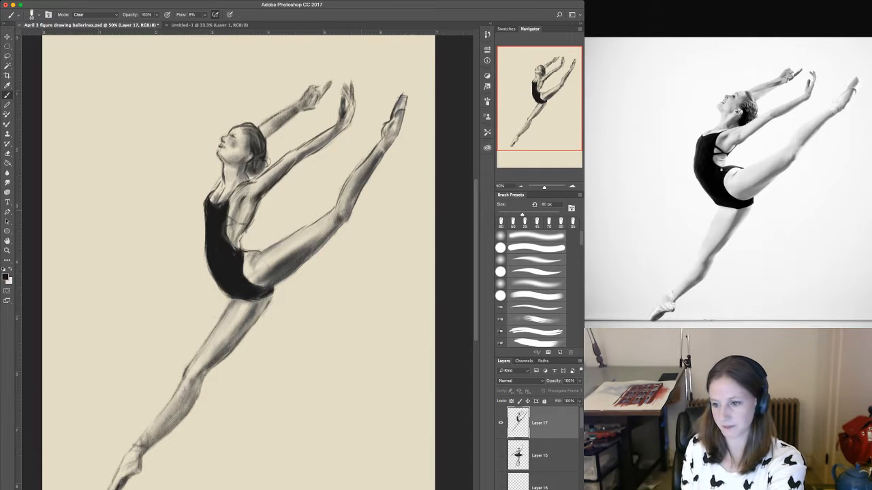
Clear a little tone from the underside of the raised thigh beside the hip with a 30 px brush.
key("bracketleft")
key("bracketleft")
key("bracketleft")
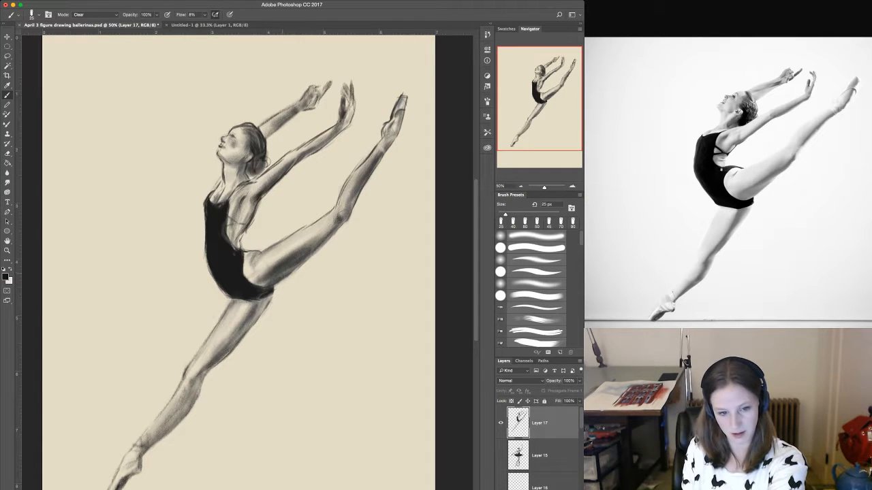
key("bracketright")
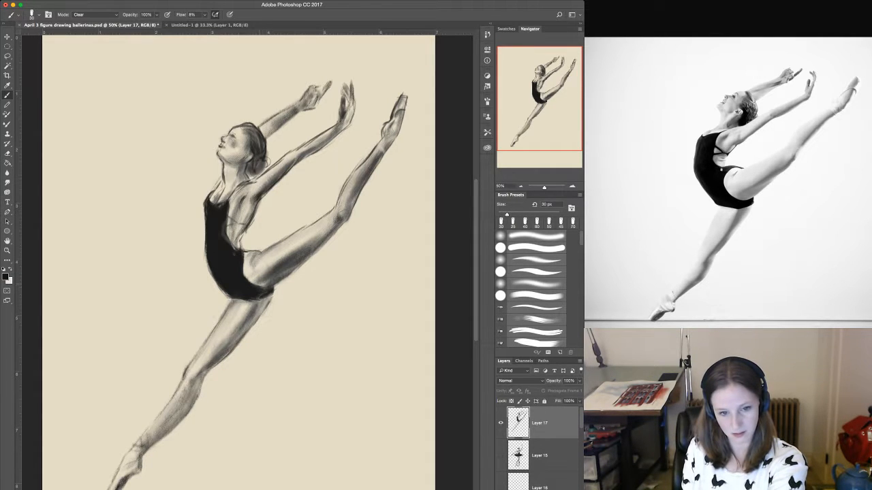
left_click_drag(276, 280, 268, 284)
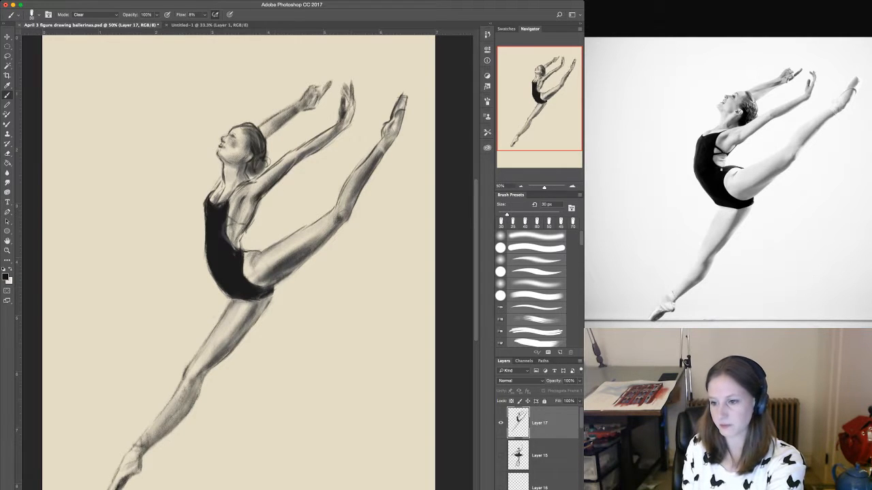
Lighten the shading along the underside of the raised thigh with an 80 px Clear brush, undoing and repainting the first stroke.
key("bracketright")
key("bracketright")
key("bracketright")
key("bracketright")
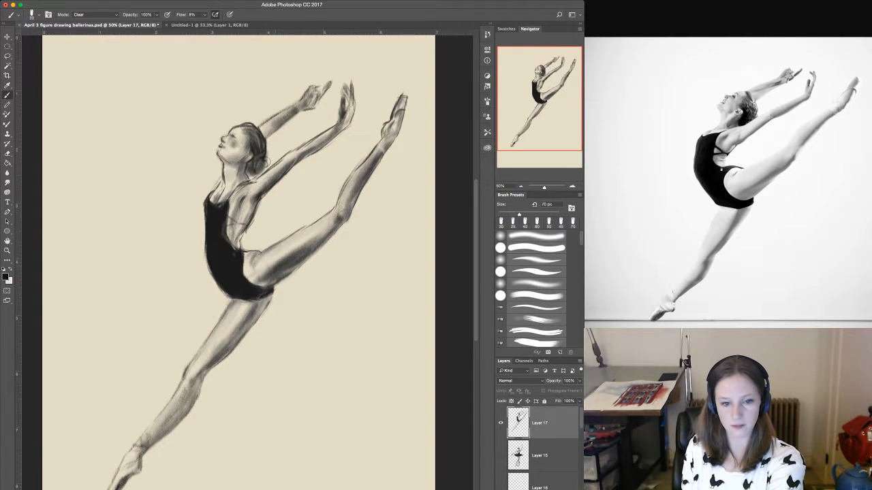
left_click_drag(276, 267, 305, 250)
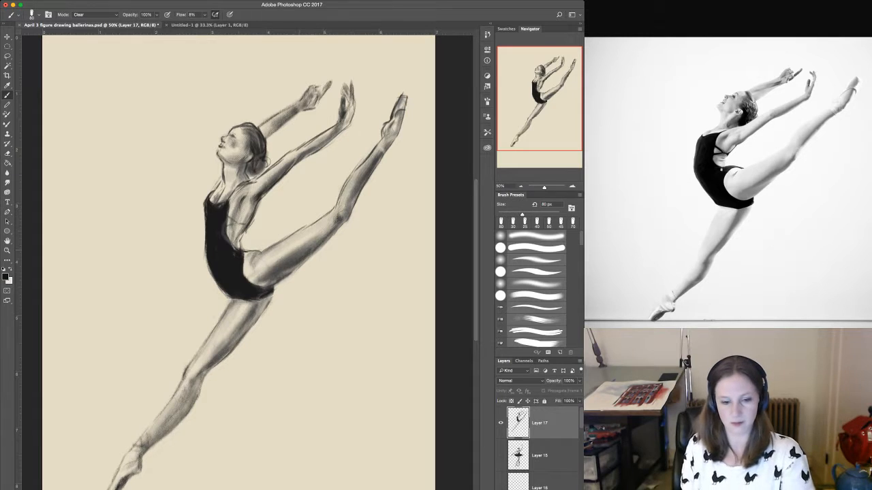
key("super+z")
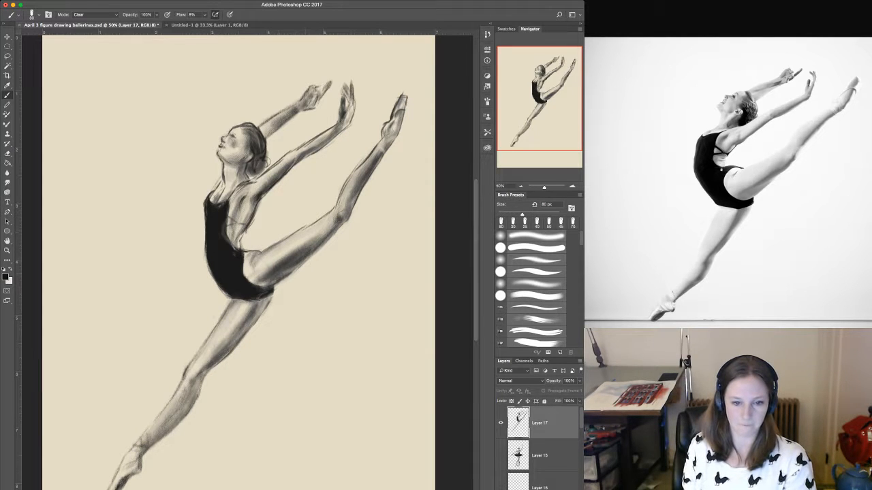
left_click_drag(279, 273, 315, 244)
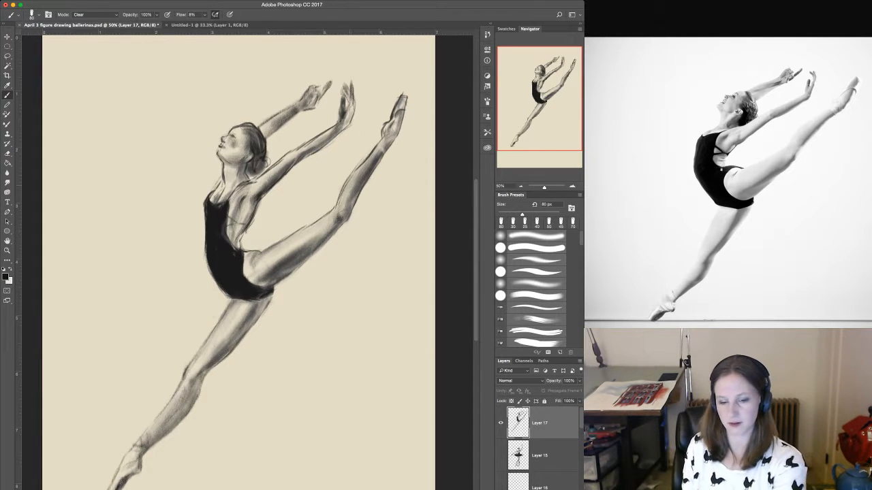
Lighten the raised calf with a 45 px Clear brush and soften the leotard's front edge with a 70 px one.
key("bracketleft")
key("bracketleft")
key("bracketleft")
key("bracketleft")
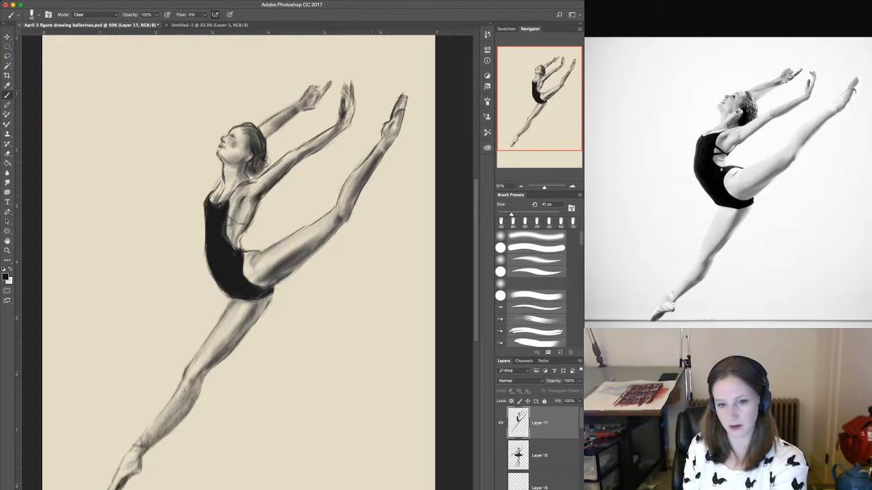
left_click_drag(366, 178, 360, 195)
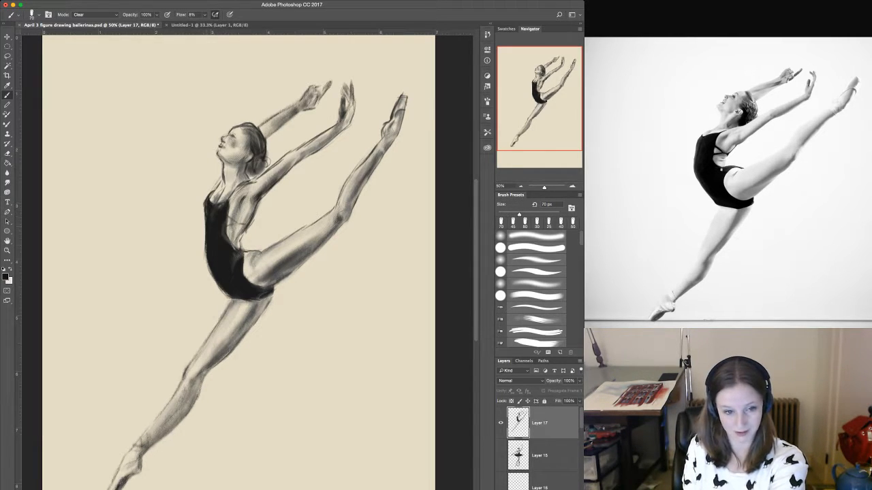
mouse_move(205, 218)
left_mouse_down()
mouse_move(208, 269)
mouse_move(208, 226)
left_mouse_up()
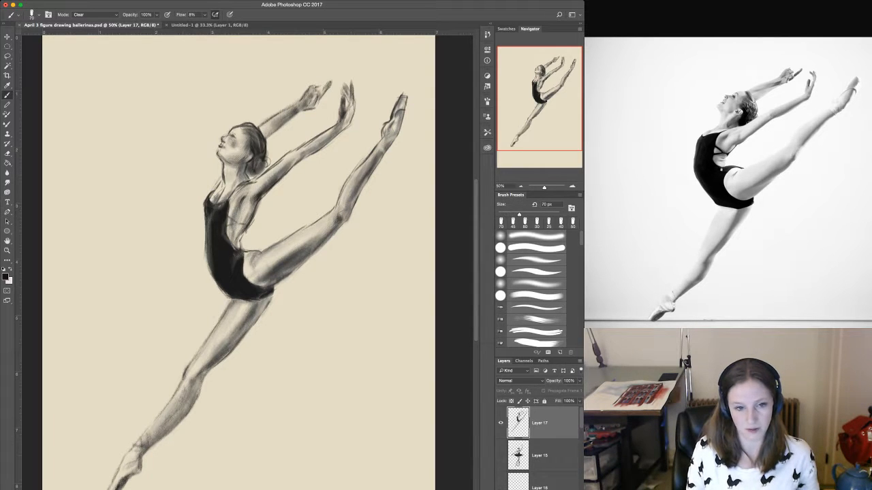
Move the leaping dancer on Layer 17 to the page's upper-left area and scale it down to about 85%.
left_click(500, 456)
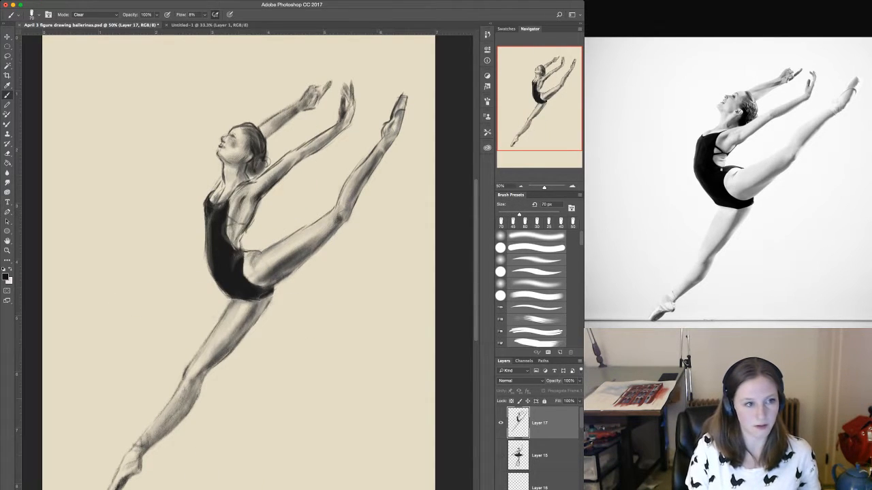
key("v")
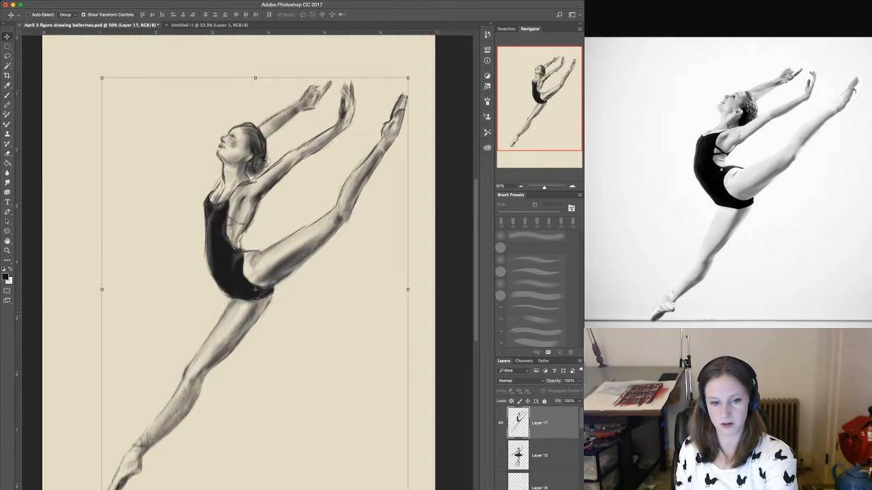
key("super+minus")
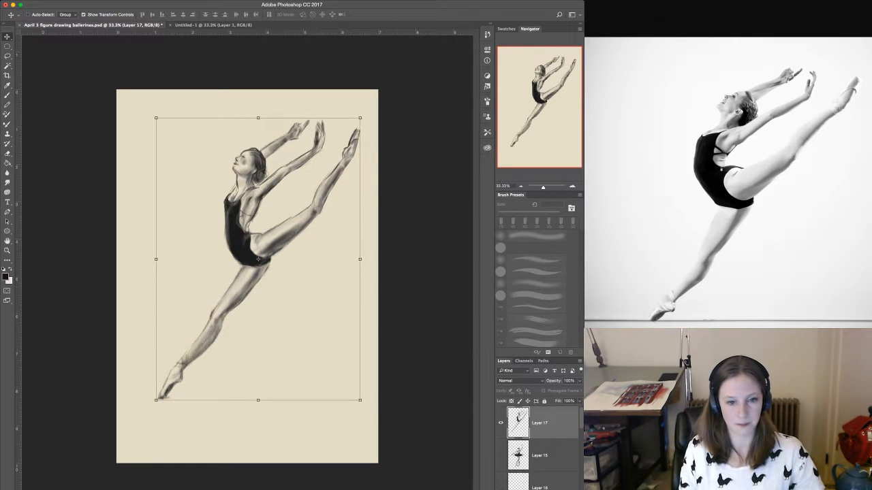
left_click_drag(258, 259, 231, 240)
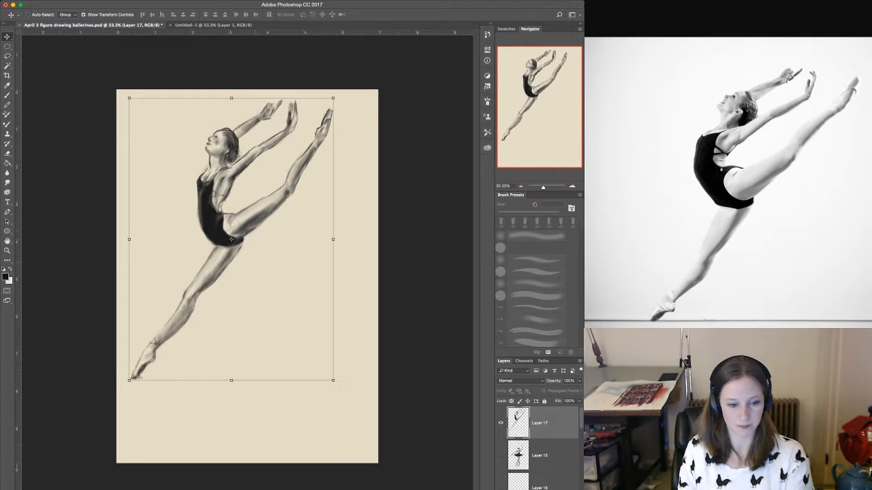
left_click_drag(128, 381, 159, 338)
left_click_drag(246, 218, 219, 223)
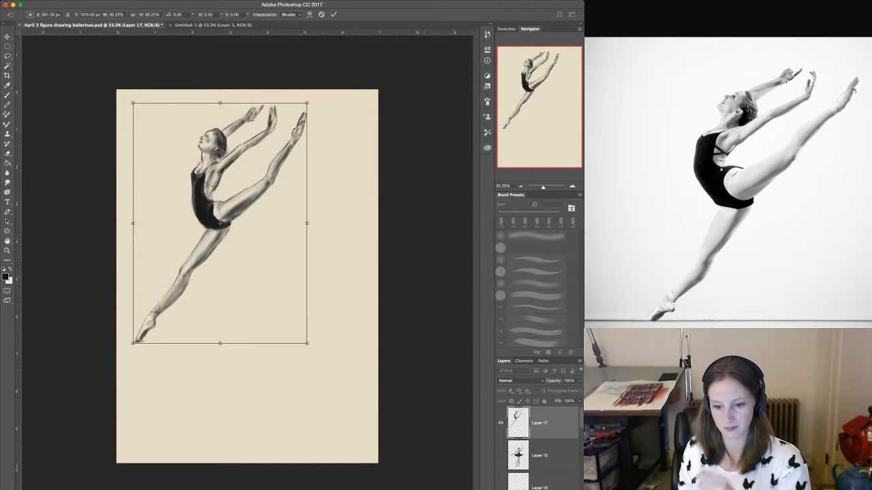
key("Return")
Hide Layer 17, show the tutu dancer on Layer 15 and move it toward the page's lower-right corner.
left_click(501, 423)
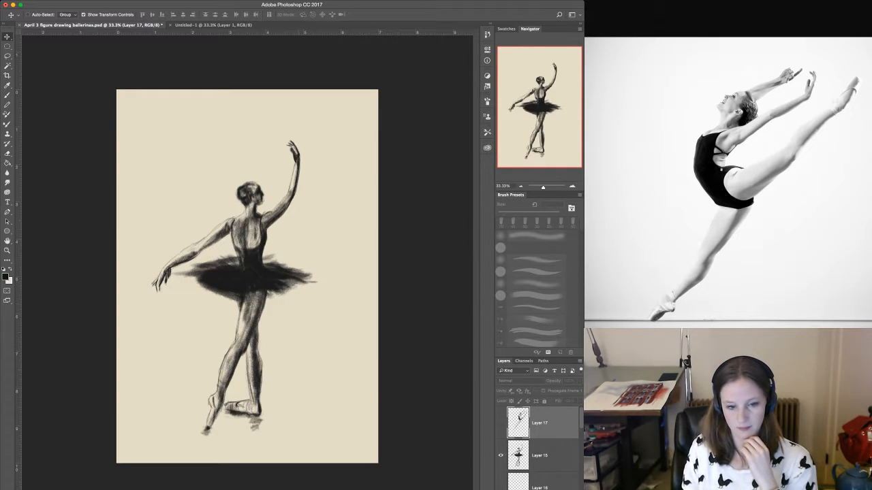
left_click(545, 456)
left_click_drag(290, 335, 345, 352)
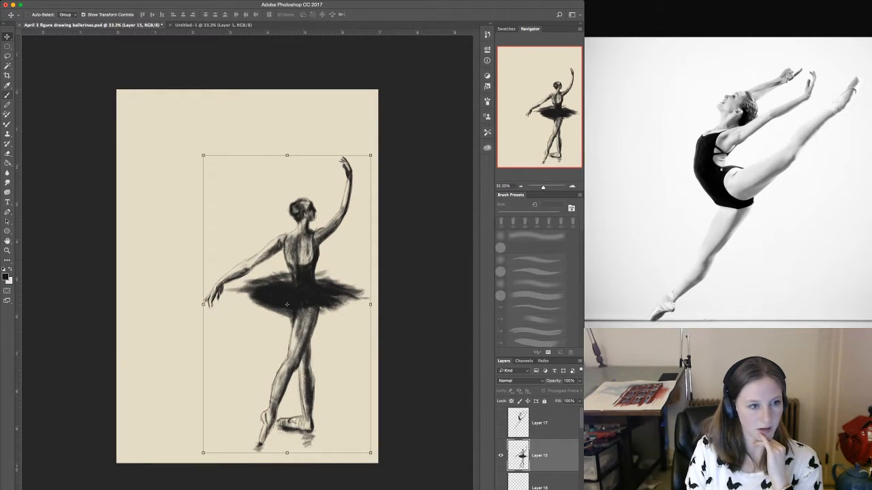
key("b")
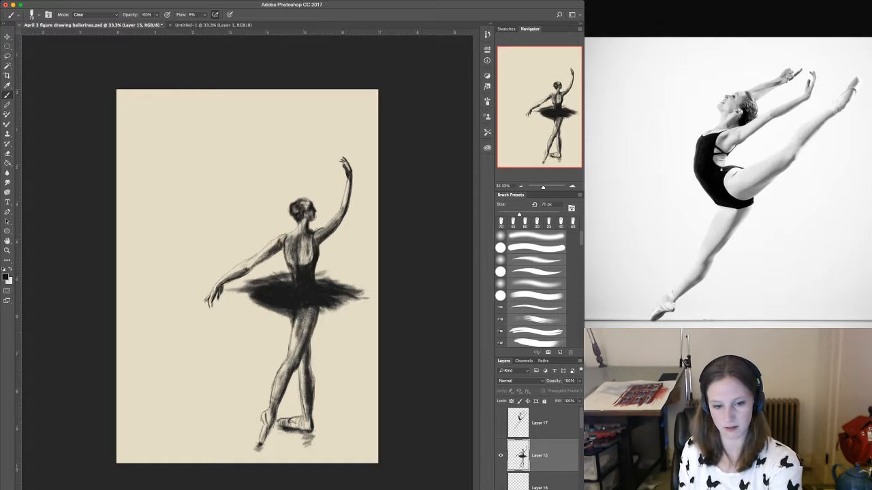
Lighten the shading on the tutu dancer's rear calf with a 100 px Clear brush.
key("bracketright")
key("bracketright")
key("bracketright")
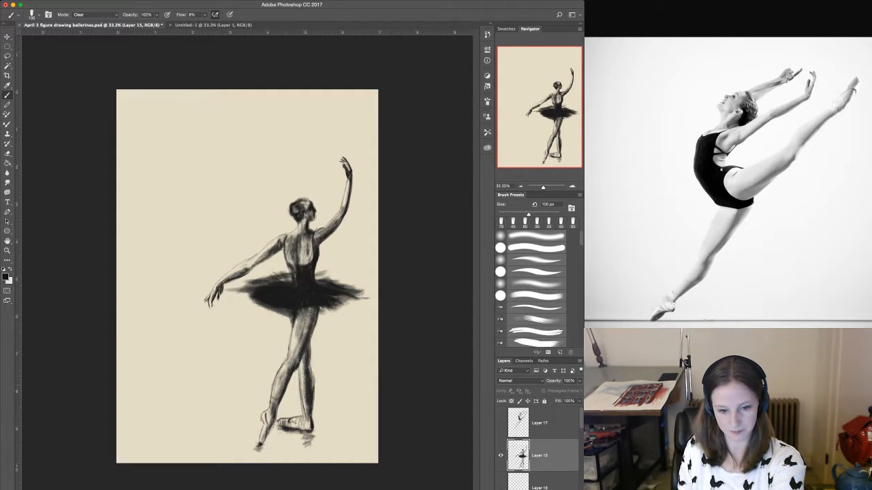
mouse_move(305, 383)
left_mouse_down()
mouse_move(309, 417)
mouse_move(311, 387)
left_mouse_up()
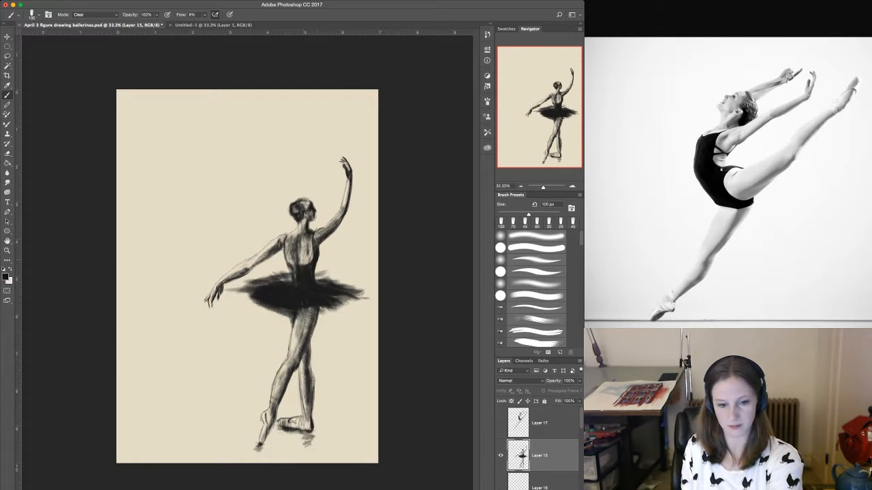
Lift light fold streaks out of the dark tutu and soften its edges with 35 px and 45 px Clear brushes.
key("bracketleft")
key("bracketleft")
key("bracketleft")
key("bracketleft")
key("bracketleft")
key("bracketleft")
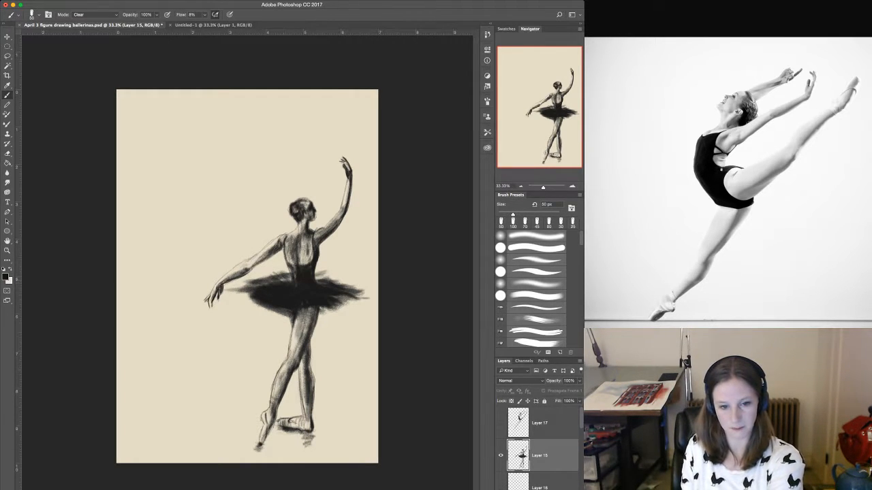
key("bracketleft")
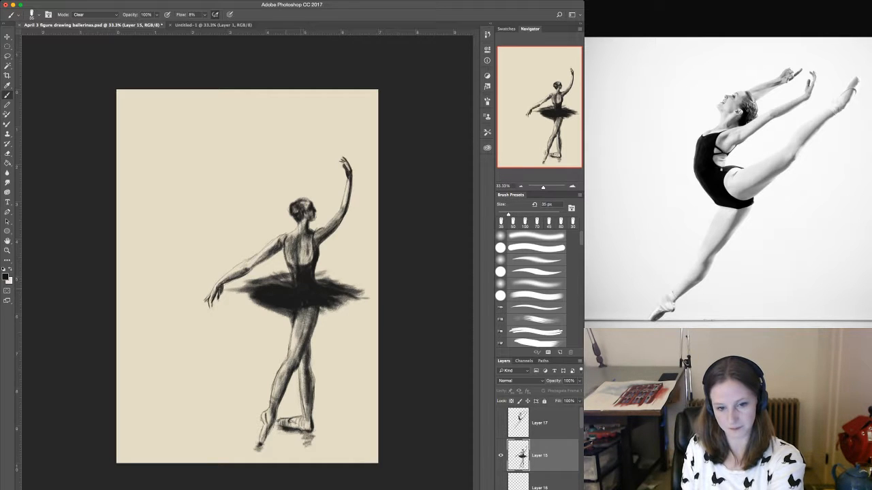
mouse_move(295, 293)
left_mouse_down()
mouse_move(346, 291)
mouse_move(271, 300)
mouse_move(285, 317)
left_mouse_up()
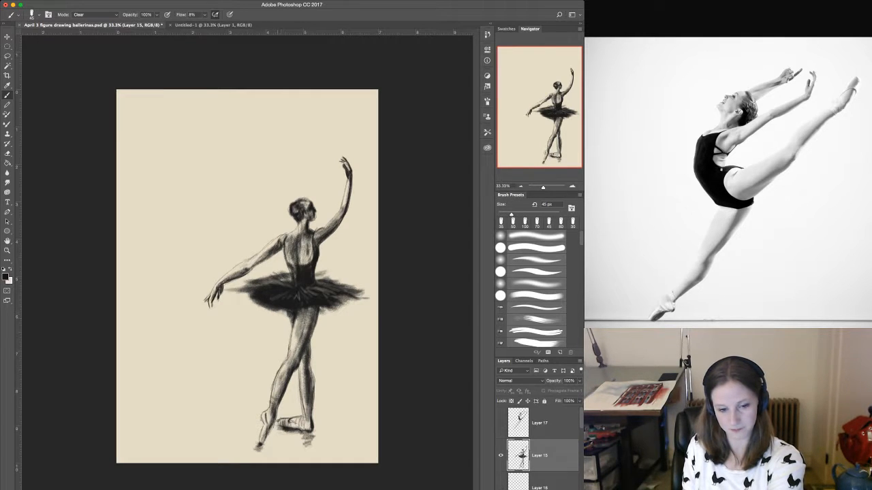
mouse_move(274, 309)
left_mouse_down()
mouse_move(259, 303)
mouse_move(274, 304)
left_mouse_up()
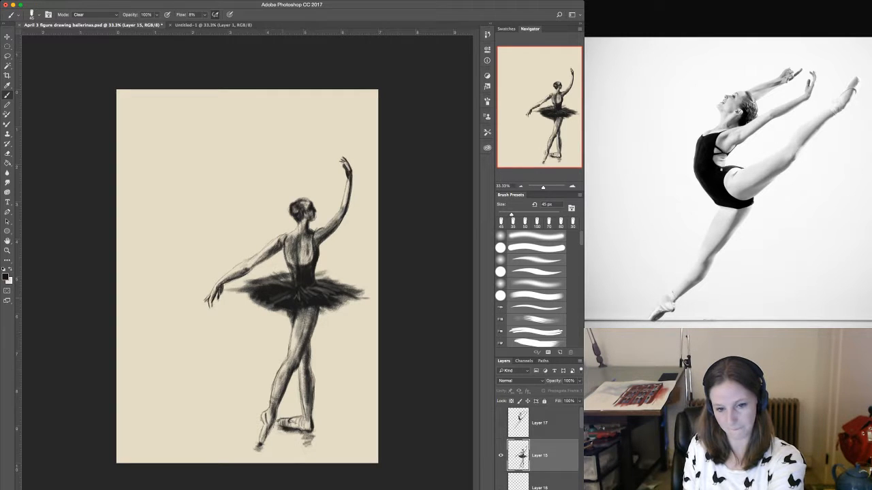
left_click_drag(326, 307, 336, 298)
left_click_drag(340, 298, 367, 295)
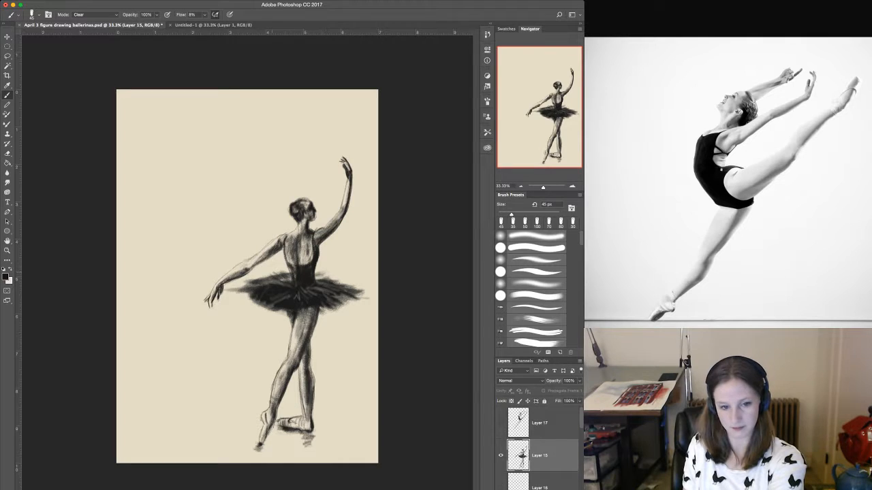
Add finer light fold lines across the tutu near the lowered arm with a 25 px Clear brush.
key("bracketleft")
key("bracketleft")
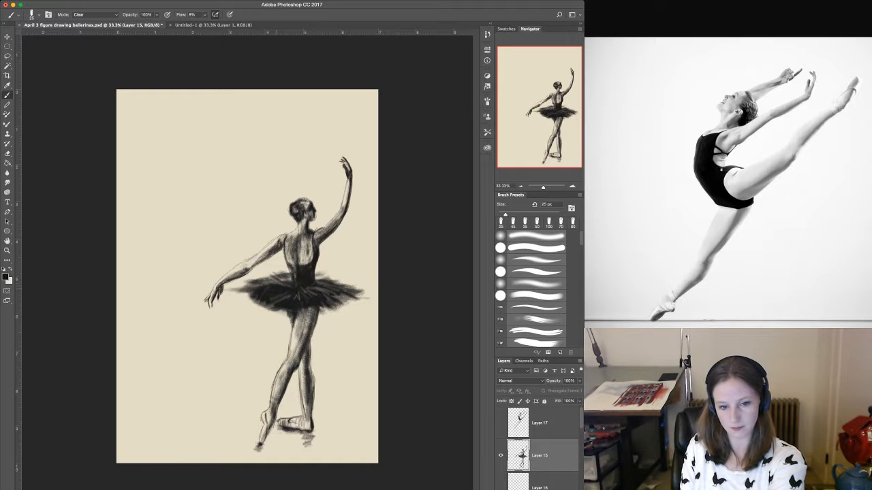
left_click_drag(279, 289, 252, 284)
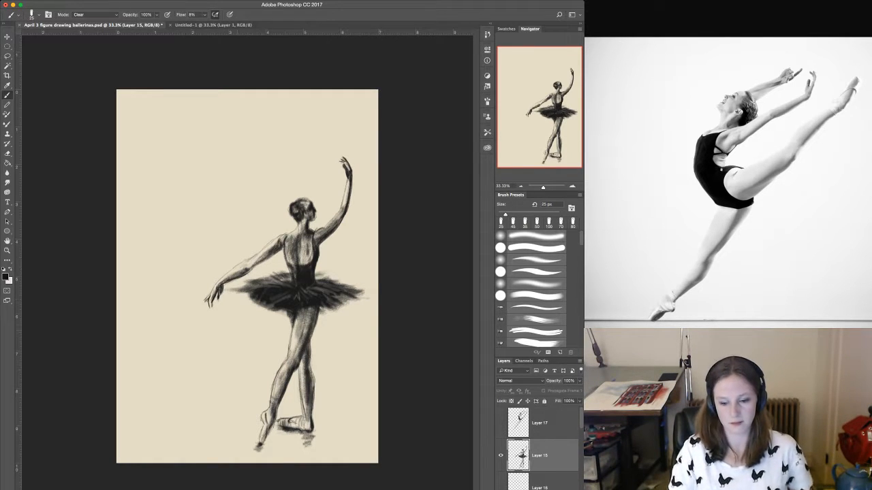
Lighten the shading along the dancer's spine down into the bodice with a 45 px Clear brush.
key("bracketright")
key("bracketright")
key("bracketright")
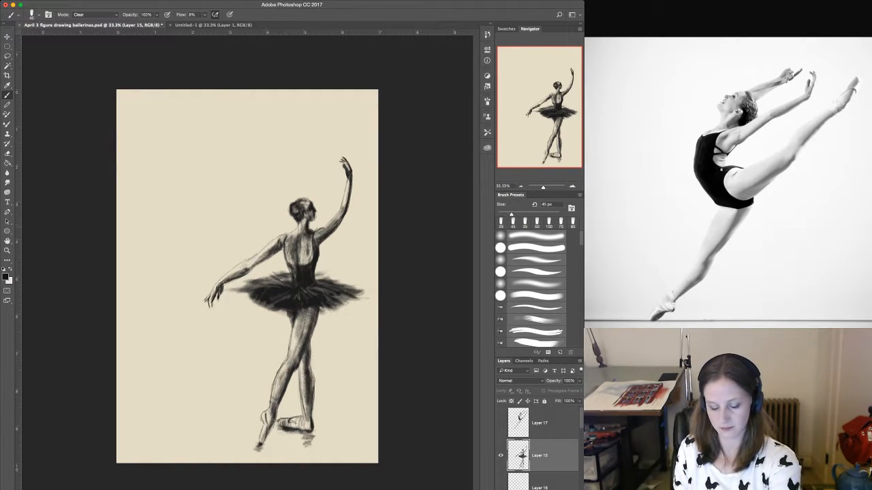
key("super+equal")
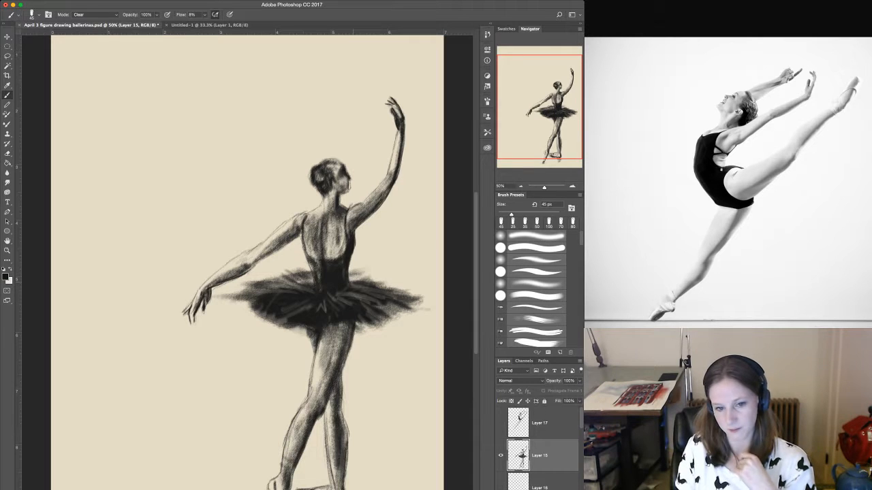
left_click_drag(324, 221, 326, 283)
left_click_drag(325, 252, 325, 260)
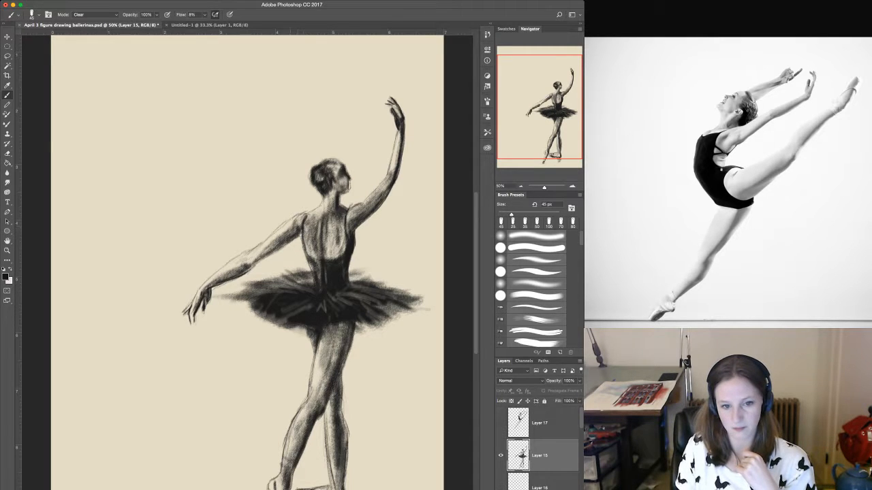
Soften the lowered arm's shoulder, the hair bun and the outer edge of the raised arm with the 45 px Clear brush.
left_click_drag(296, 222, 292, 228)
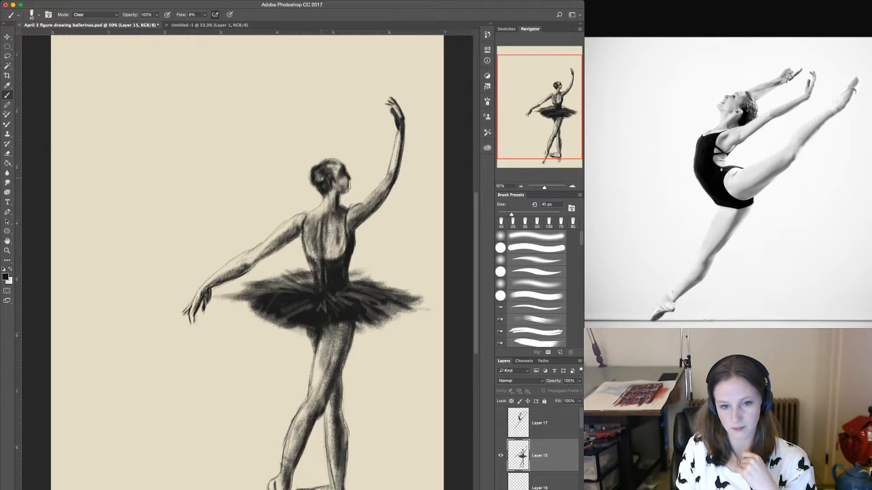
left_click_drag(313, 170, 319, 185)
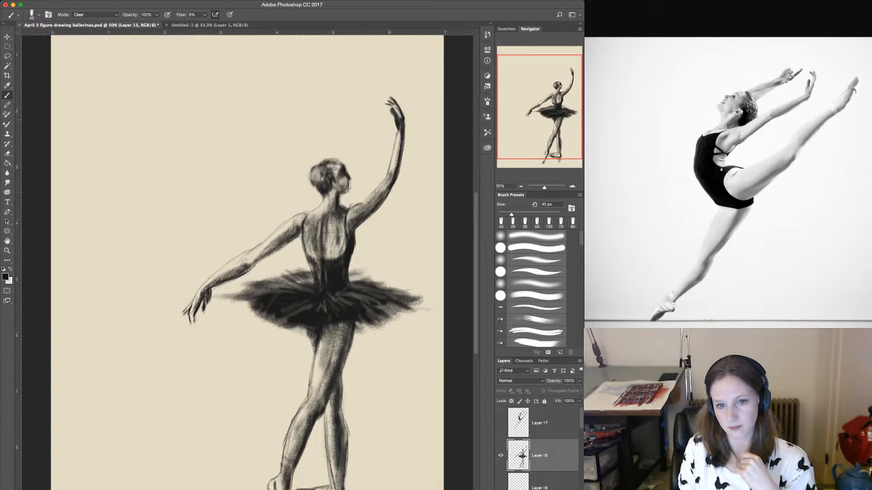
left_click_drag(402, 121, 394, 176)
left_click_drag(401, 140, 397, 170)
Lighten the shading on the crossed lower legs and upper thigh with an 80 px Clear brush.
key("bracketright")
key("bracketright")
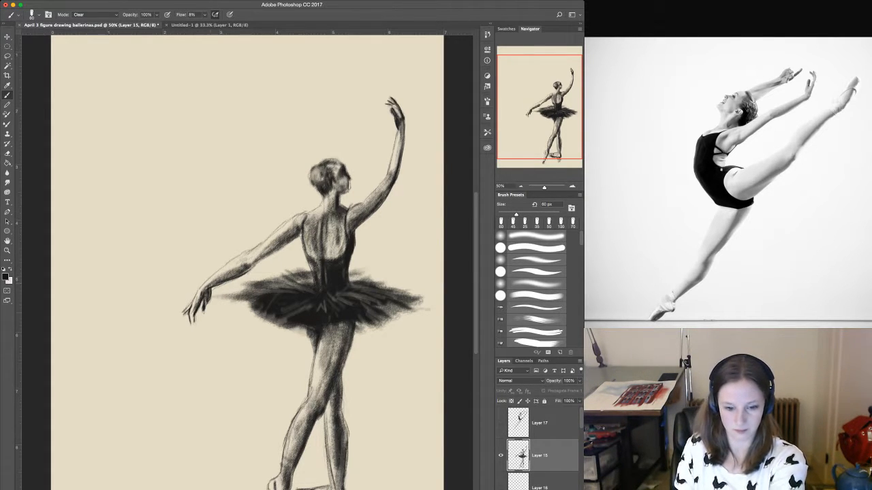
key("bracketright")
key("bracketright")
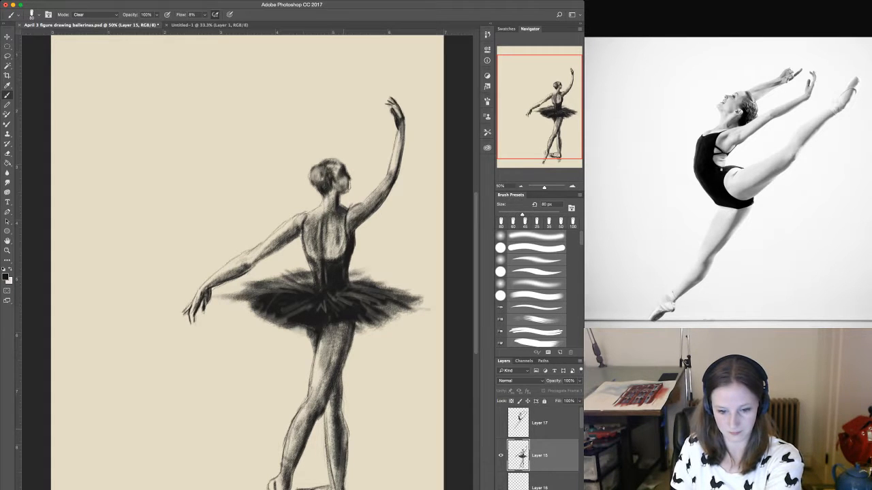
mouse_move(336, 471)
left_mouse_down()
mouse_move(342, 436)
mouse_move(321, 397)
left_mouse_up()
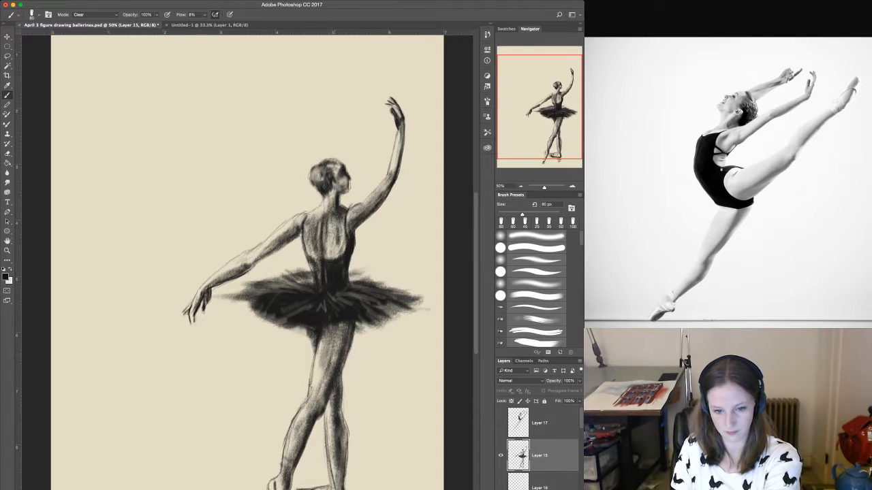
mouse_move(342, 331)
left_mouse_down()
mouse_move(329, 390)
mouse_move(342, 361)
left_mouse_up()
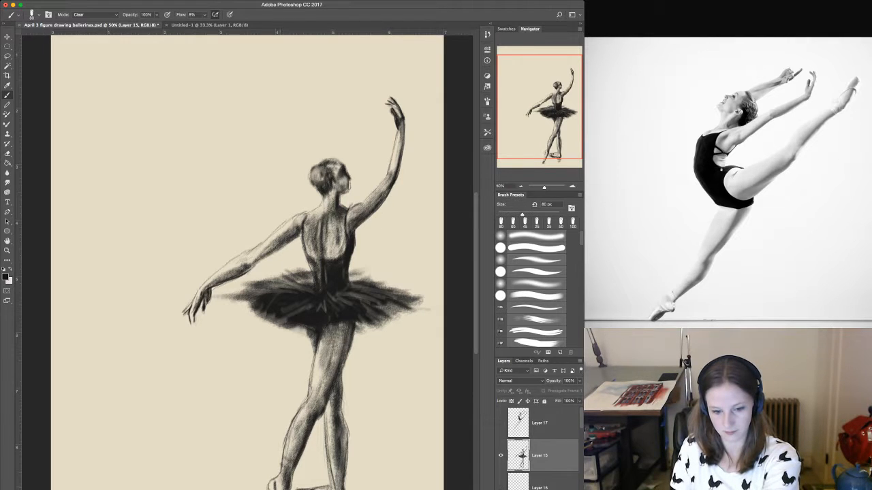
mouse_move(286, 478)
left_mouse_down()
mouse_move(283, 489)
mouse_move(335, 459)
mouse_move(337, 441)
left_mouse_up()
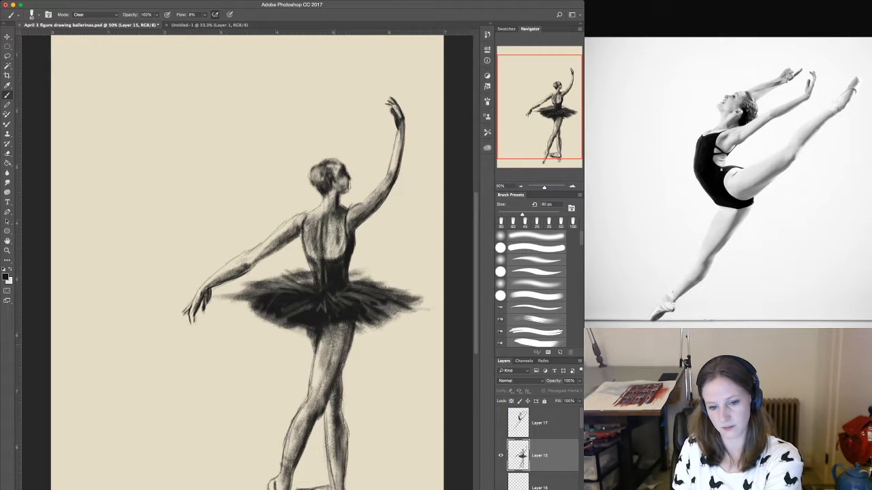
Lighten the thigh below the tutu and the dark bodice above it with the 80 px Clear brush.
left_click_drag(344, 334, 334, 375)
left_click_drag(348, 332, 329, 386)
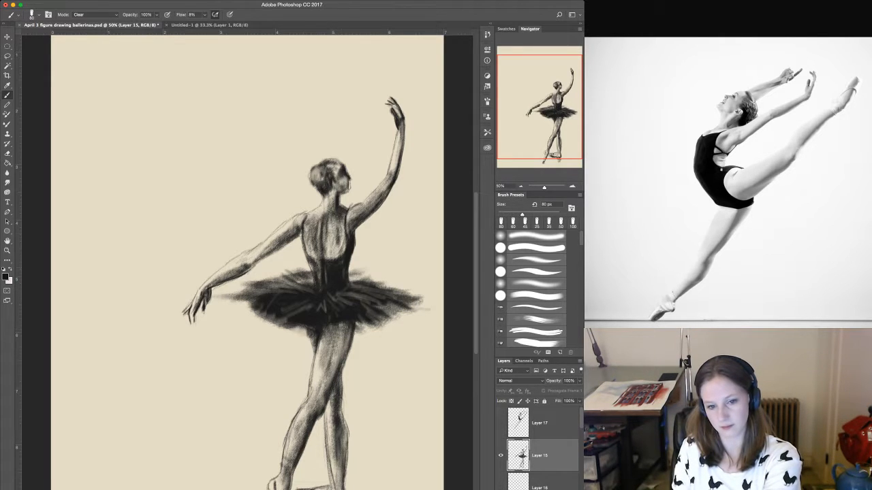
left_click_drag(333, 290, 330, 275)
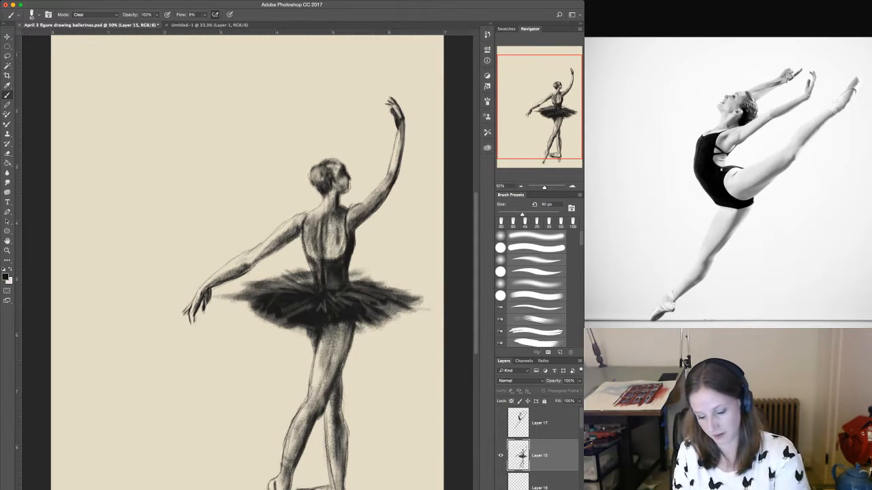
key("super+minus")
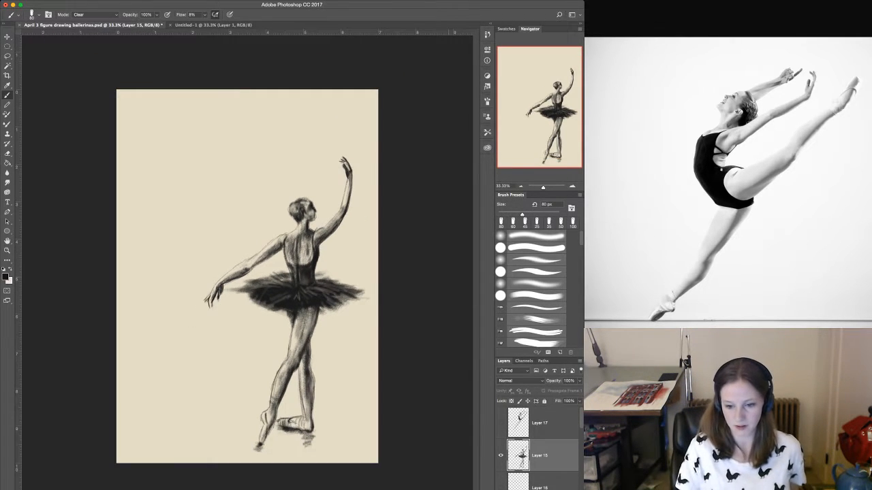
Show Layer 17, scale the leaping dancer down to about 69% and place it in the page's upper-left area.
left_click(501, 423)
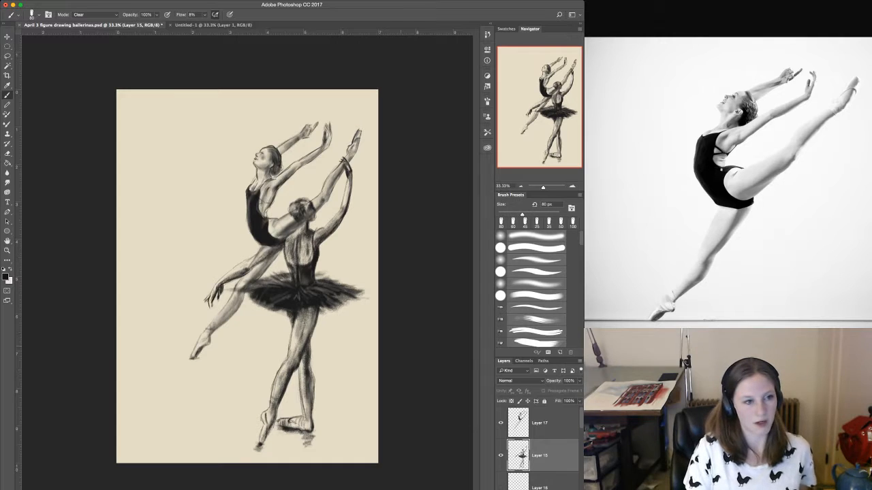
key("v")
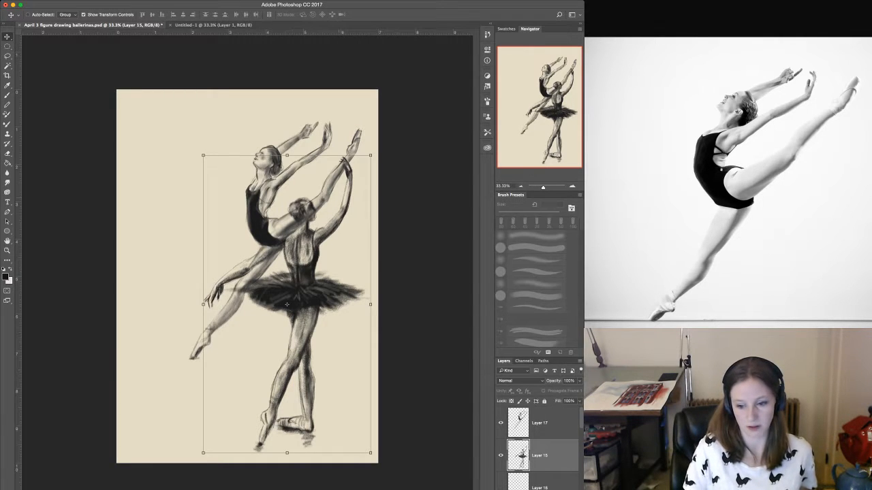
left_click(540, 423)
left_click_drag(263, 218, 219, 233)
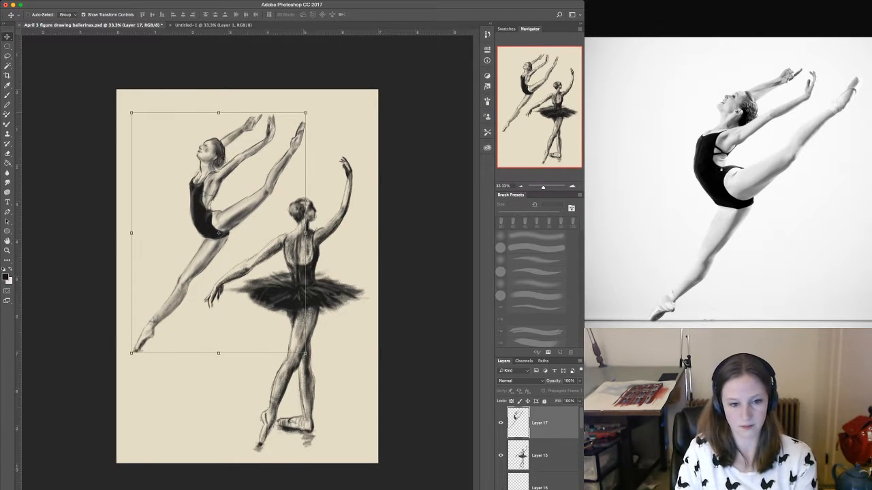
left_click_drag(306, 113, 252, 187)
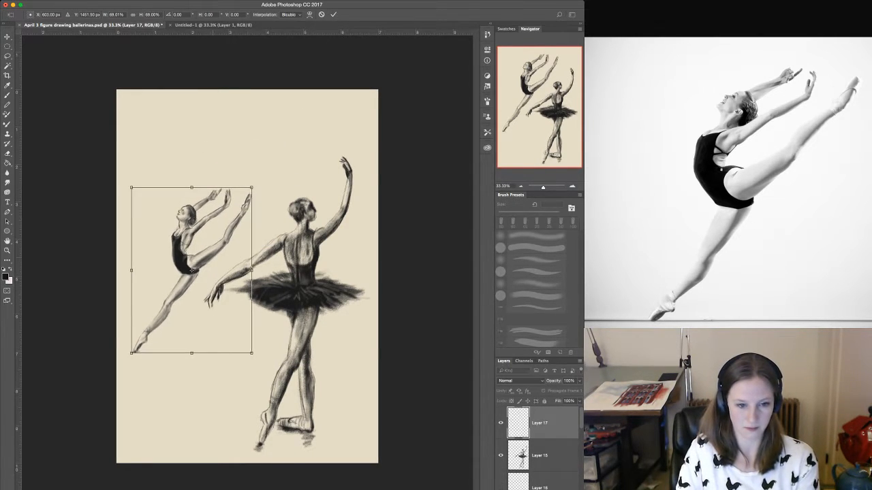
left_click_drag(191, 259, 211, 181)
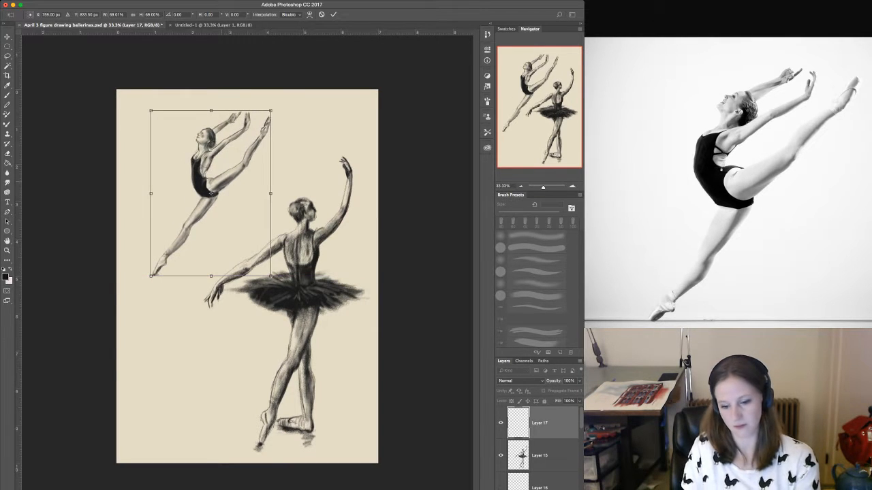
key("Return")
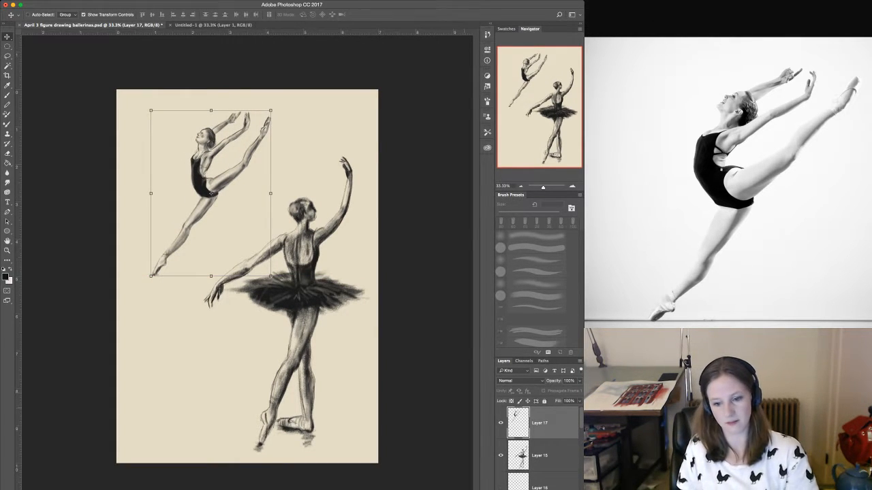
Hide Layer 17, scale the tutu dancer on Layer 15 down to about 45% and place it in the page's upper-left area.
left_click(545, 456)
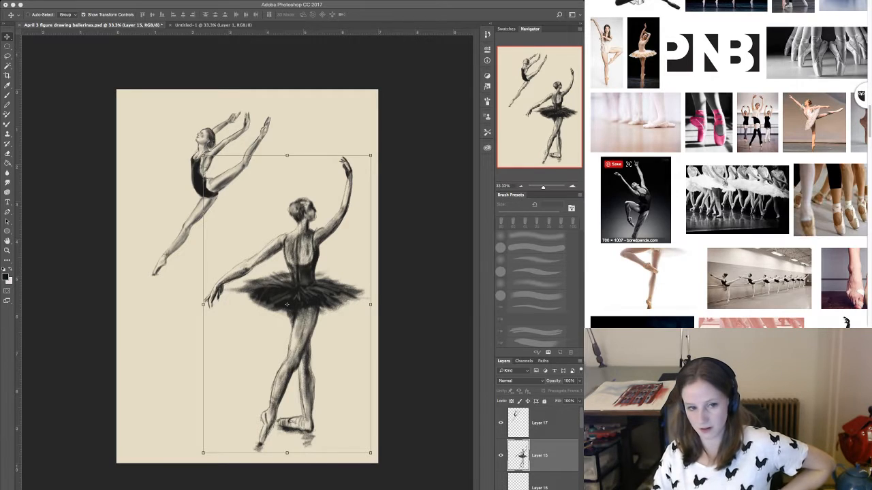
scroll(749, 273, "up", 2)
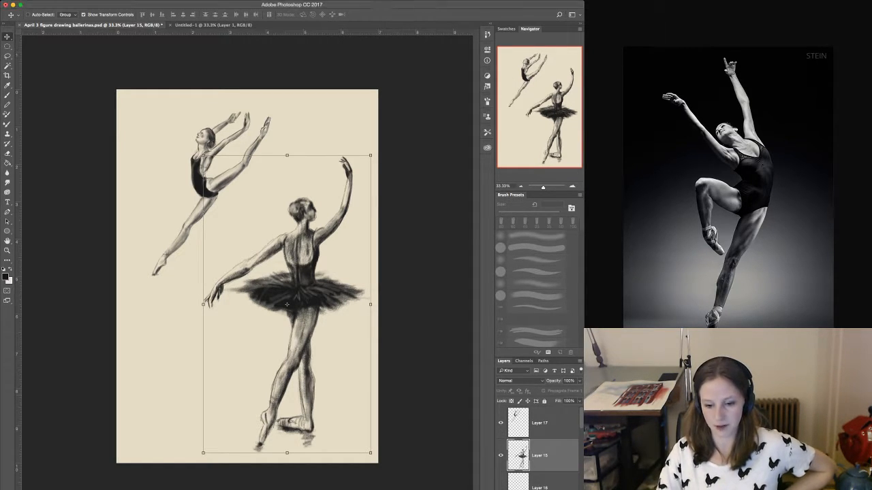
left_click(501, 423)
left_click(501, 423)
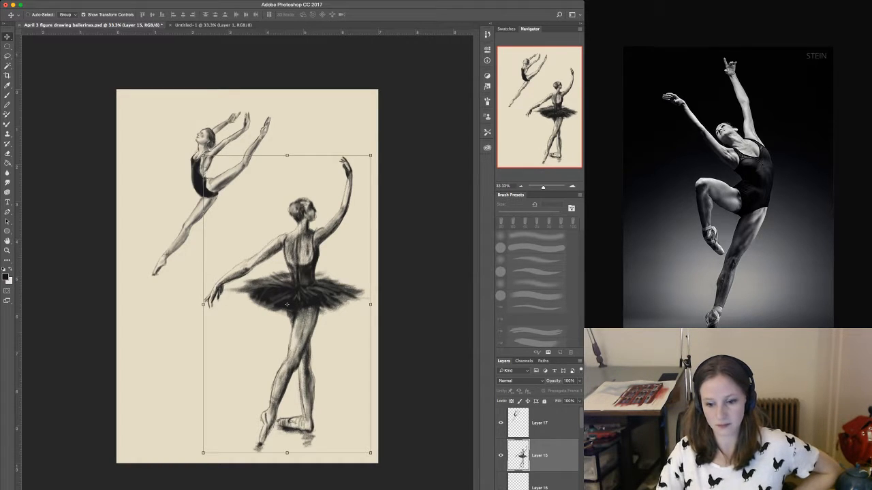
left_click(501, 423)
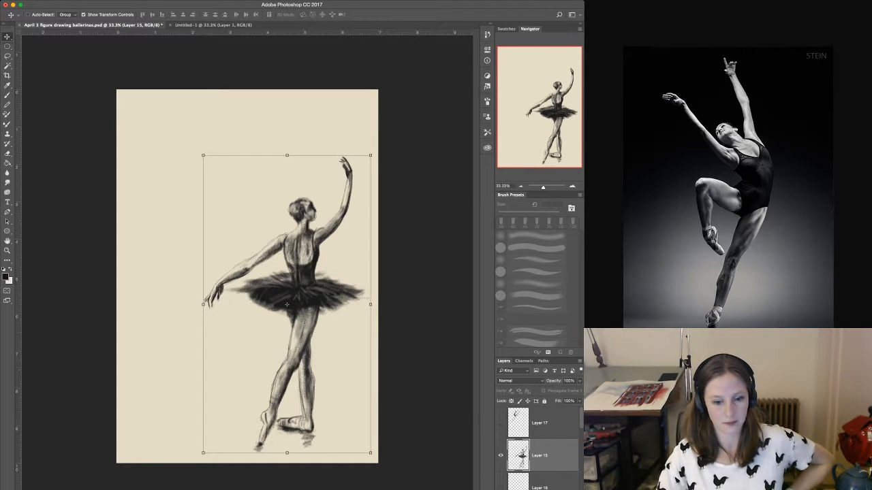
left_click_drag(293, 286, 209, 215)
left_click_drag(286, 84, 195, 248)
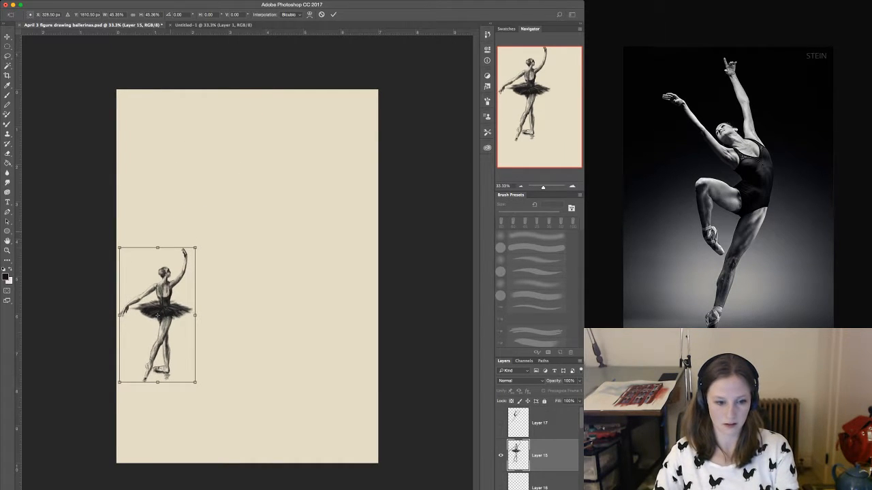
left_click_drag(157, 315, 179, 182)
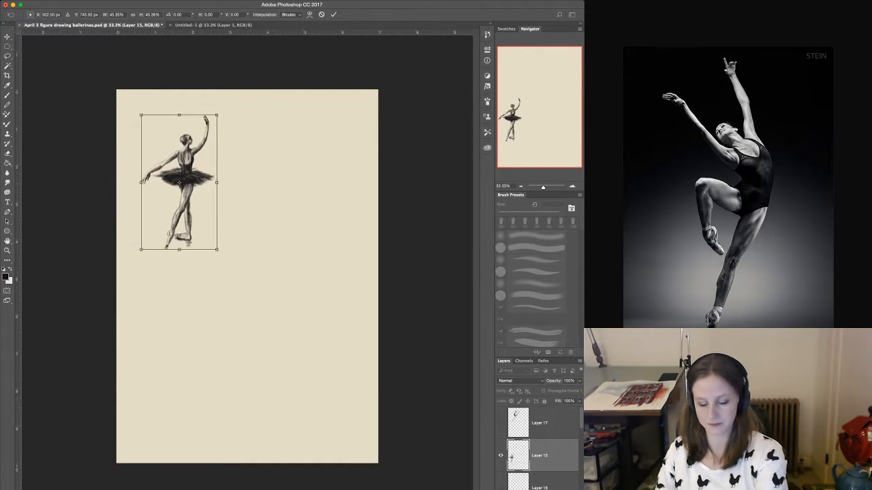
key("Return")
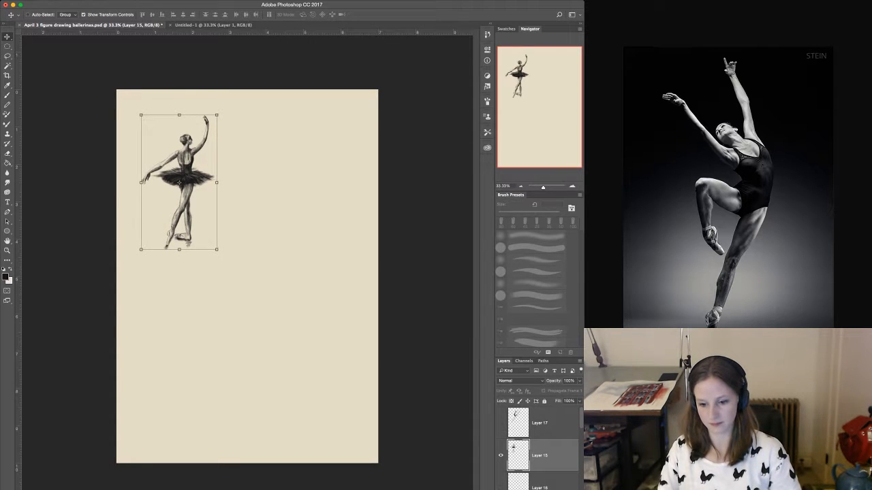
Add a new layer above Layer 17 and select the 100 px textured brush in Normal mode with 8% flow.
left_click(540, 423)
key("ctrl+shift+alt+n")
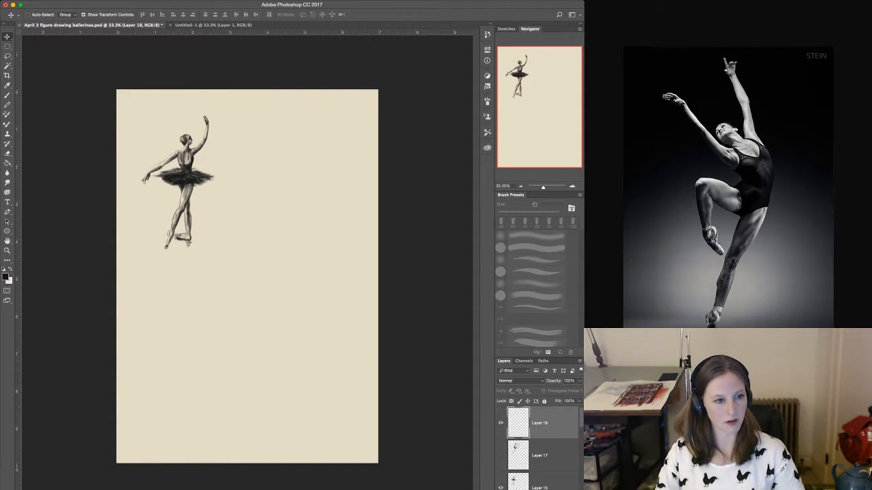
key("b")
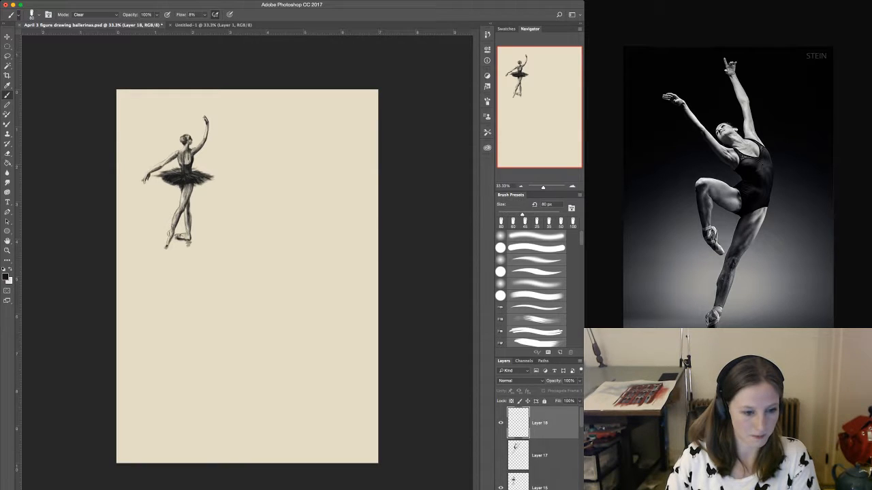
key("F2")
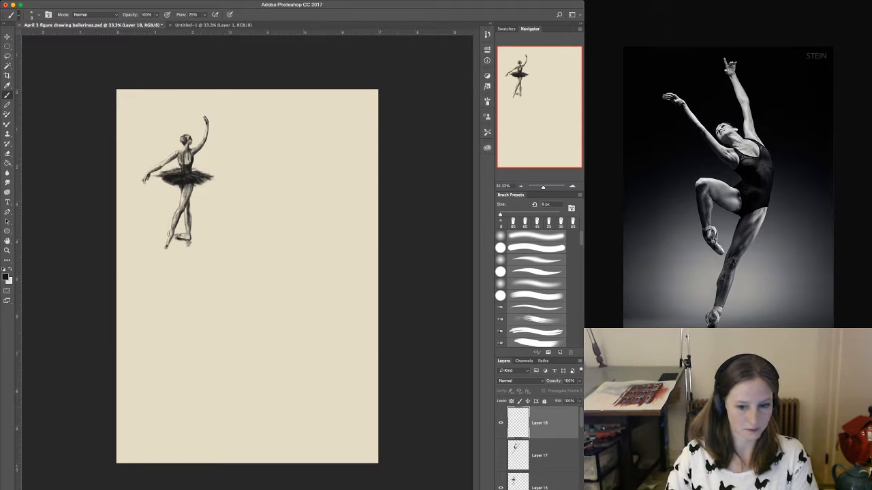
key("F3")
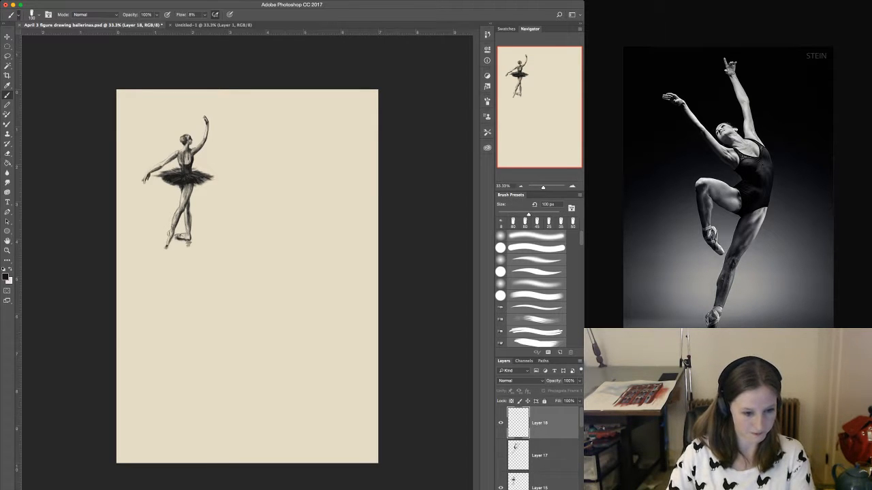
key("F2")
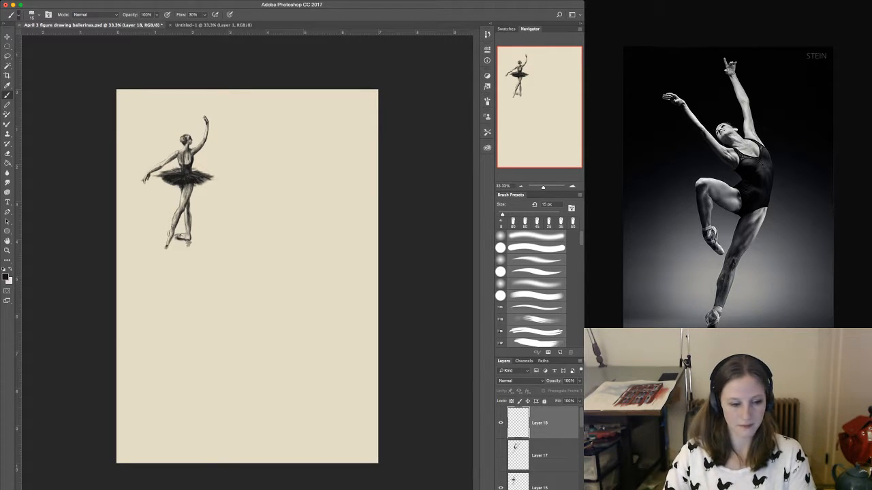
key("F1")
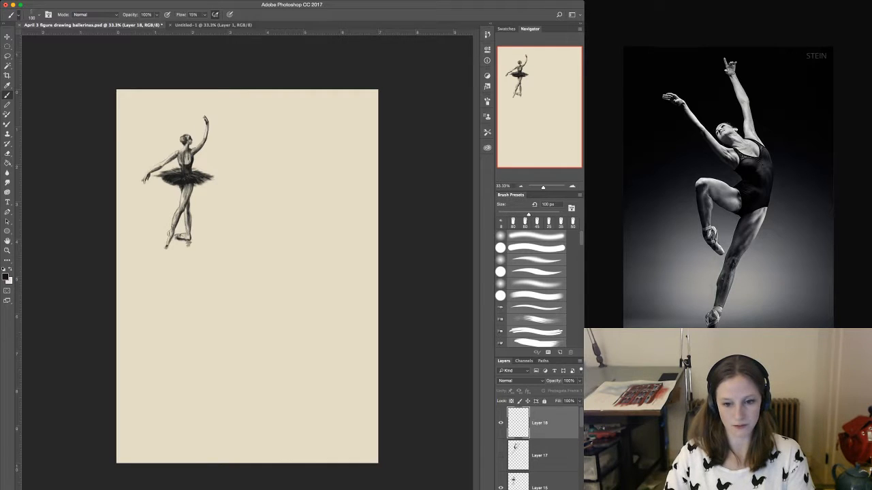
key("F3")
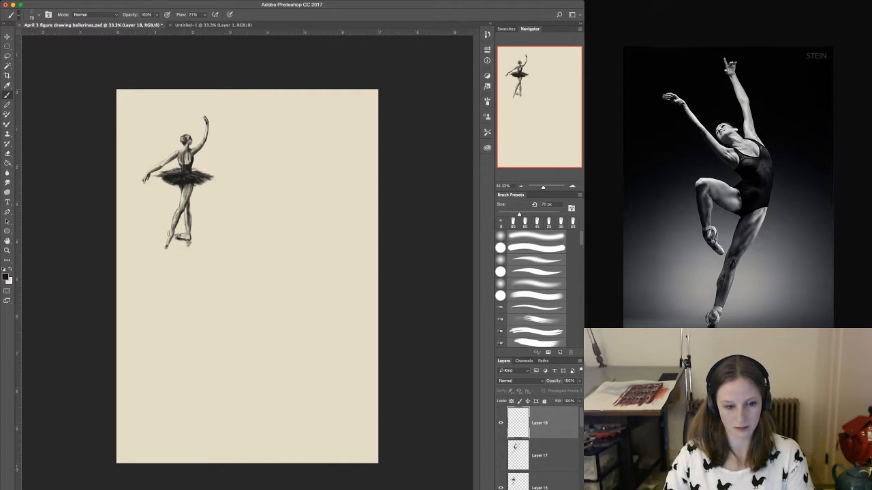
key("F4")
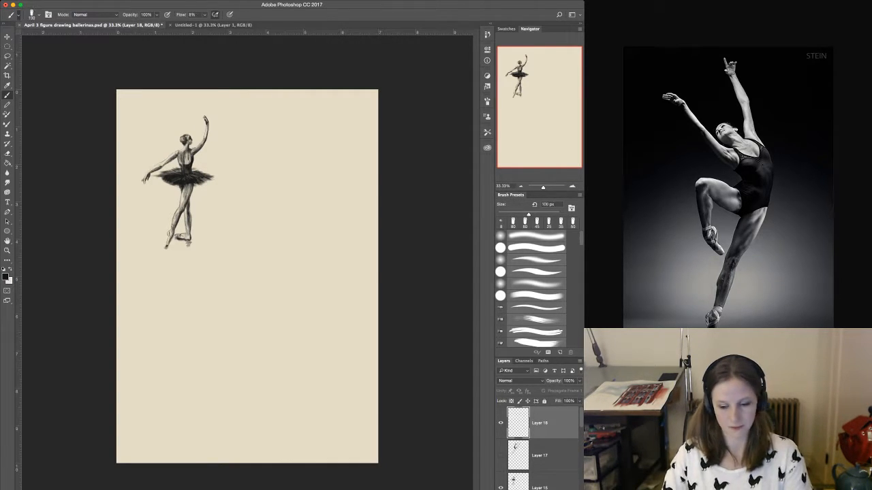
Test the 100 px brush on the blank page, set its flow to 25%, and undo both test strokes.
left_click_drag(334, 310, 336, 320)
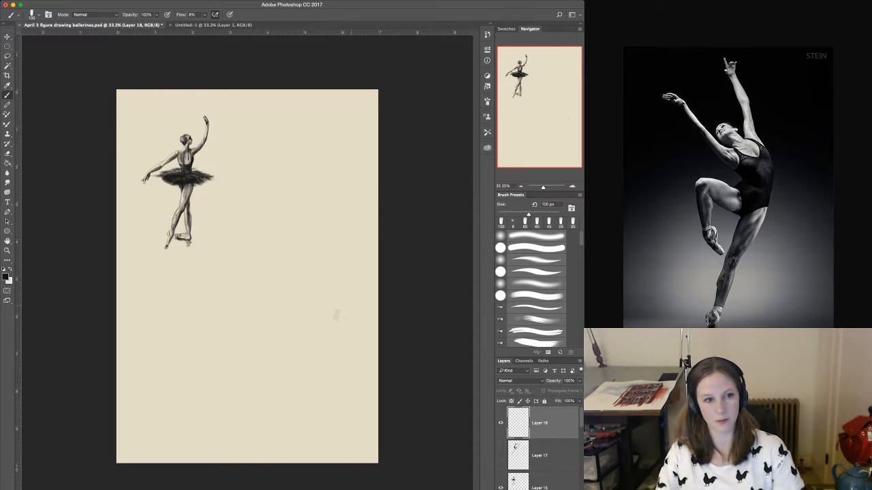
key("super+z")
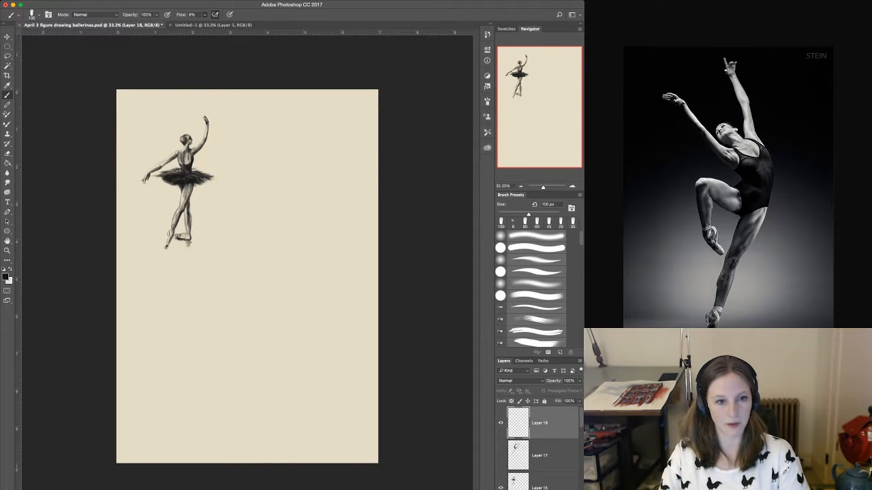
key("1")
key("5")
left_click_drag(272, 154, 274, 187)
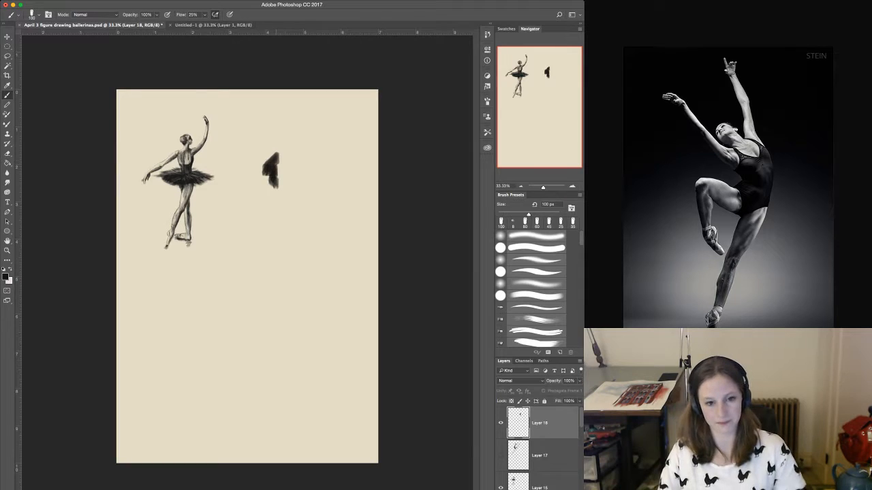
key("super+z")
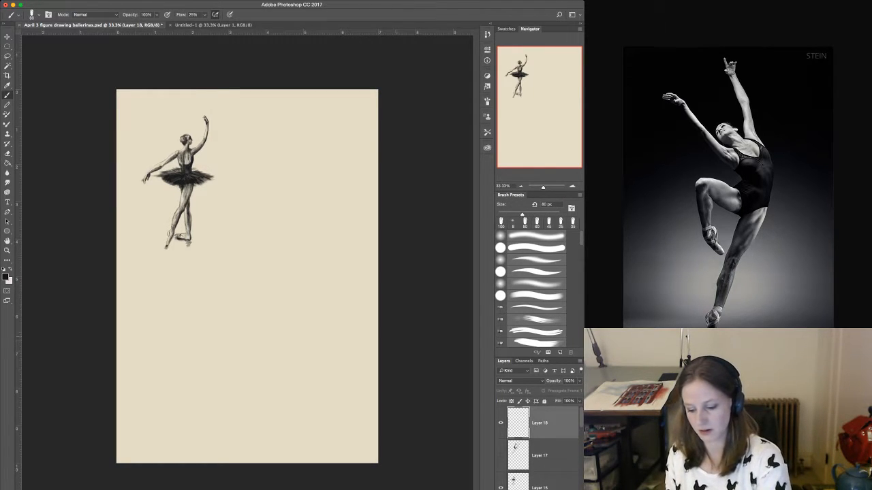
Reduce the brush to 40 px, try a dab on the empty lower part of the page, and undo it.
key("bracketleft")
key("bracketleft")
key("bracketleft")
key("bracketleft")
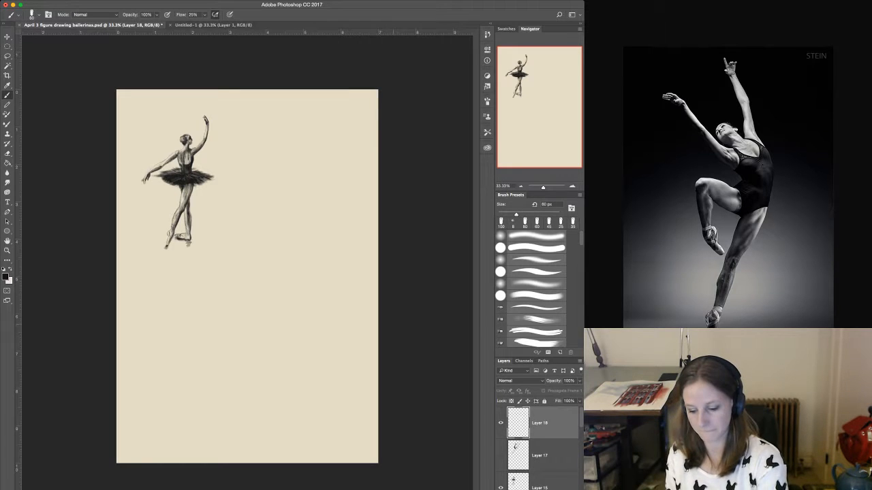
key("super+equal")
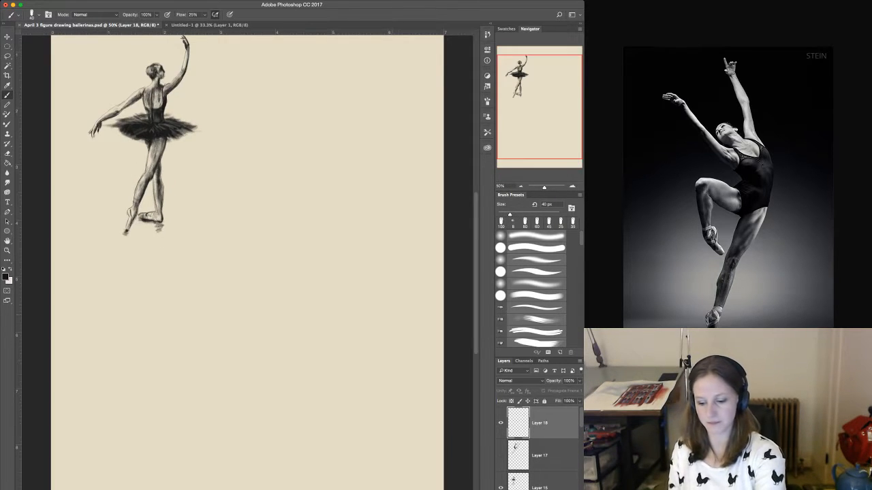
key("super+equal")
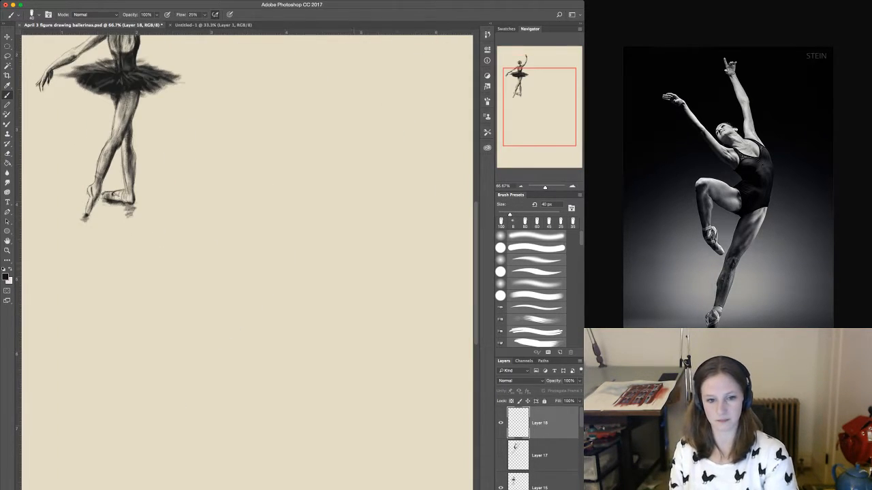
scroll(245, 259, "down", 6)
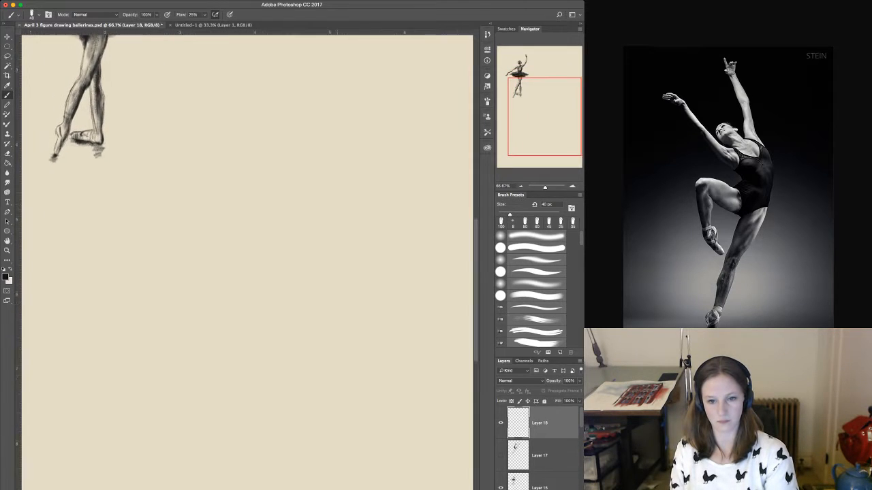
scroll(245, 259, "down", 5)
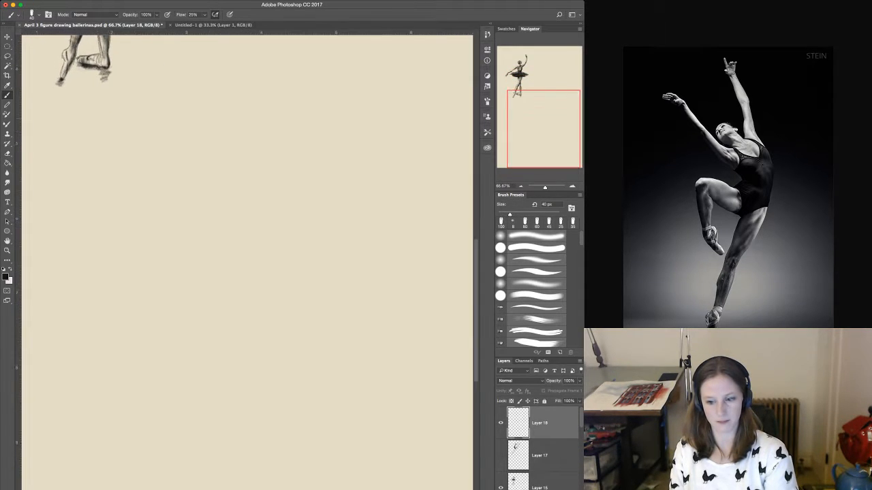
scroll(245, 259, "up", 2)
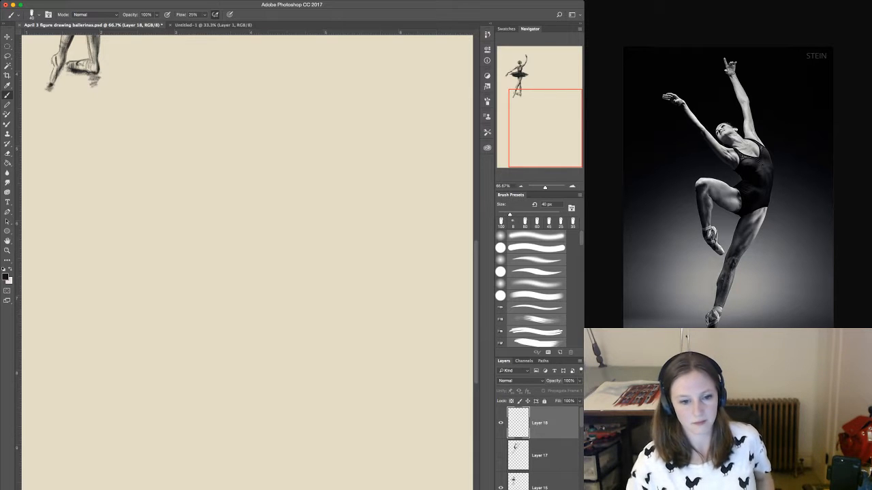
left_click(294, 294)
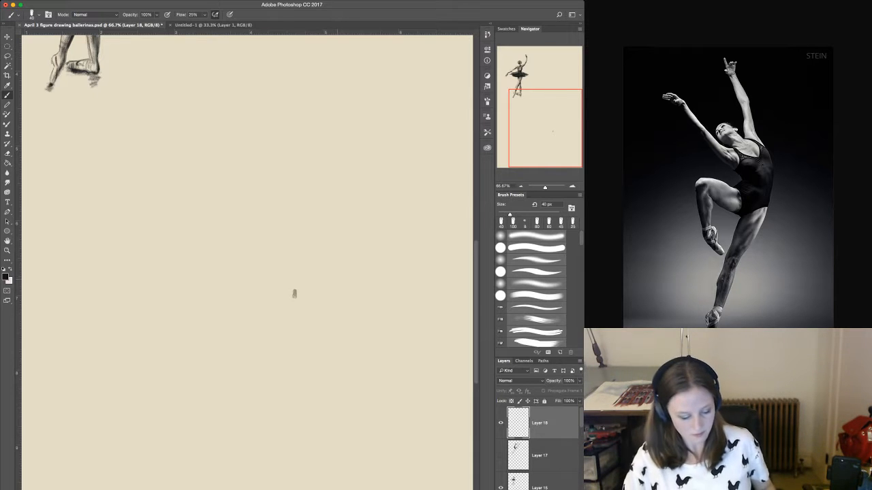
key("super+z")
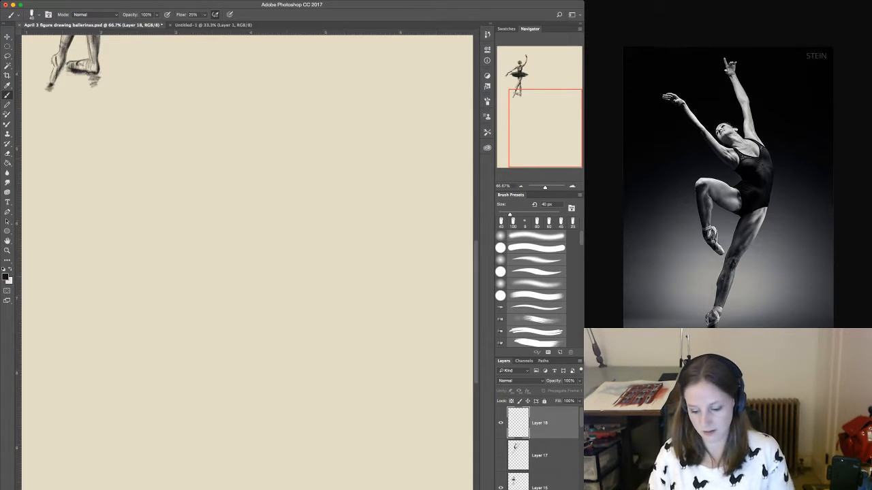
Sketch the new dancer's rounded head with a 25 px brush, marking the face line, jaw and darker edge of the hair.
key("bracketleft")
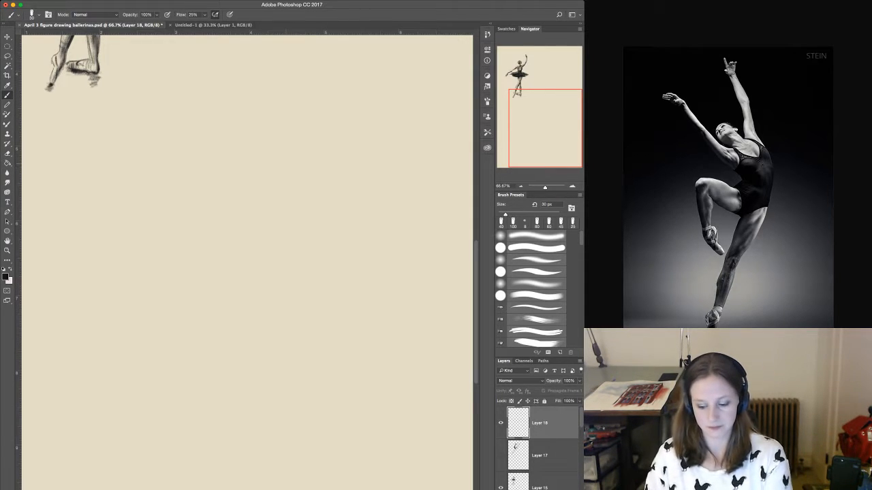
key("bracketright")
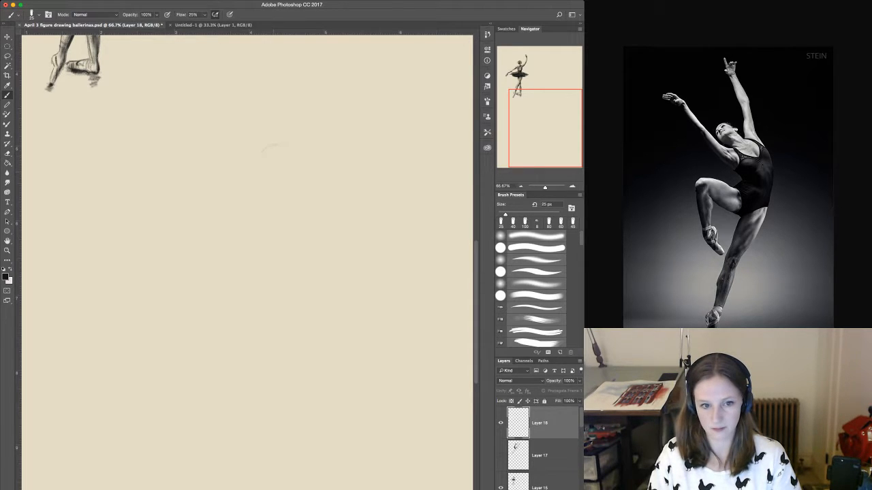
left_click_drag(269, 154, 272, 172)
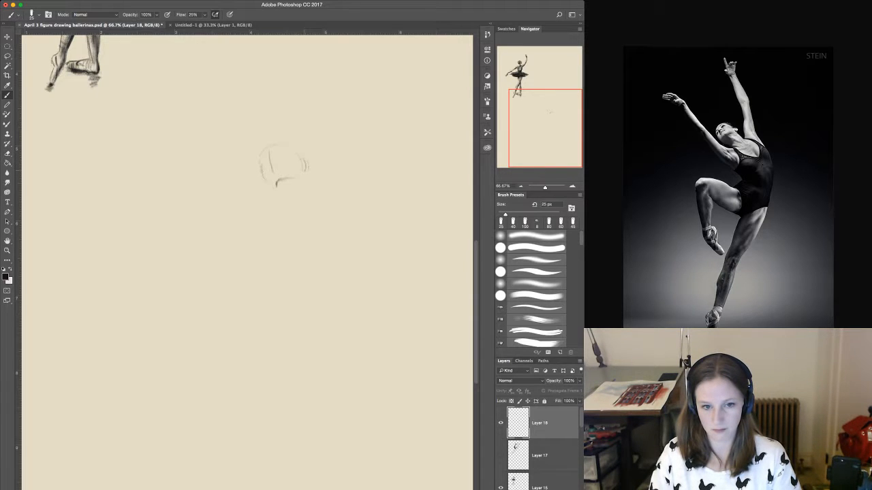
left_click_drag(294, 144, 300, 160)
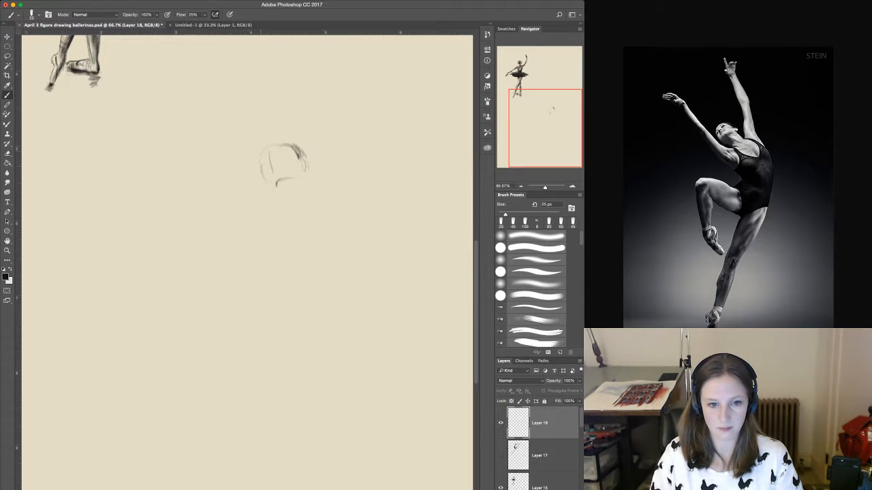
left_click_drag(278, 146, 295, 142)
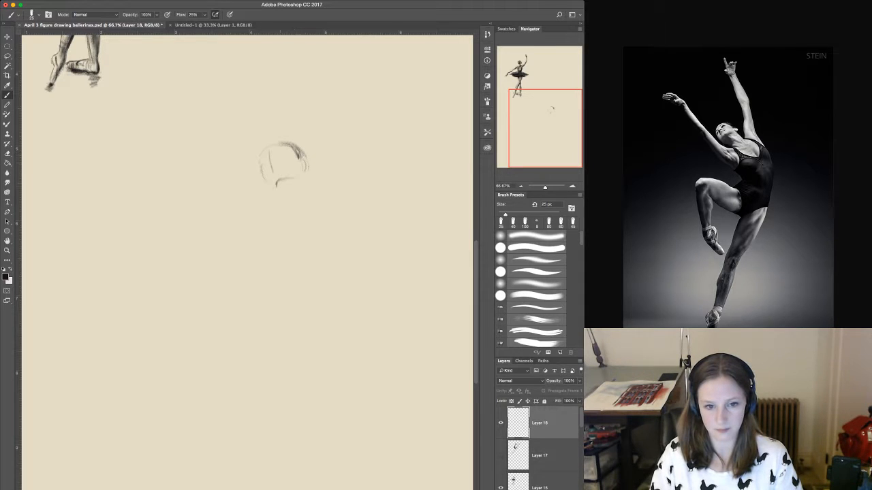
left_click_drag(280, 182, 289, 180)
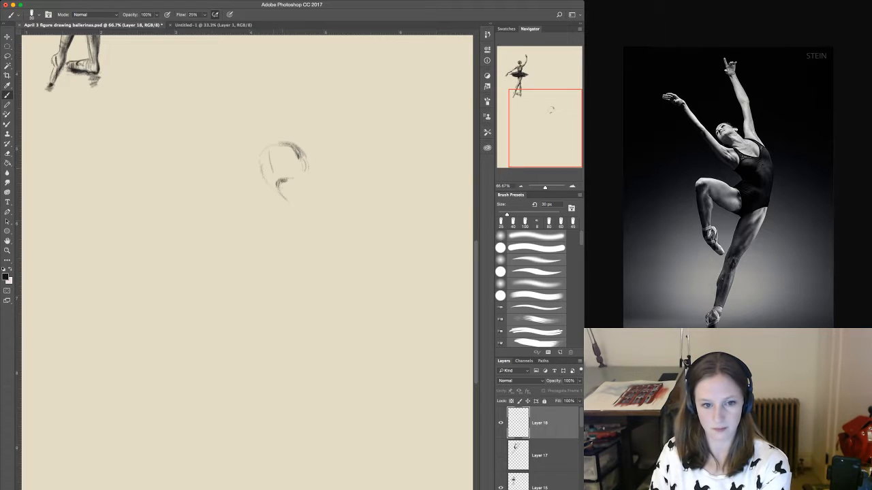
Shade beneath the jaw and along the front of the neck, varying the brush between 40 and 20 px.
key("bracketright")
mouse_move(278, 194)
left_mouse_down()
mouse_move(288, 181)
mouse_move(283, 192)
left_mouse_up()
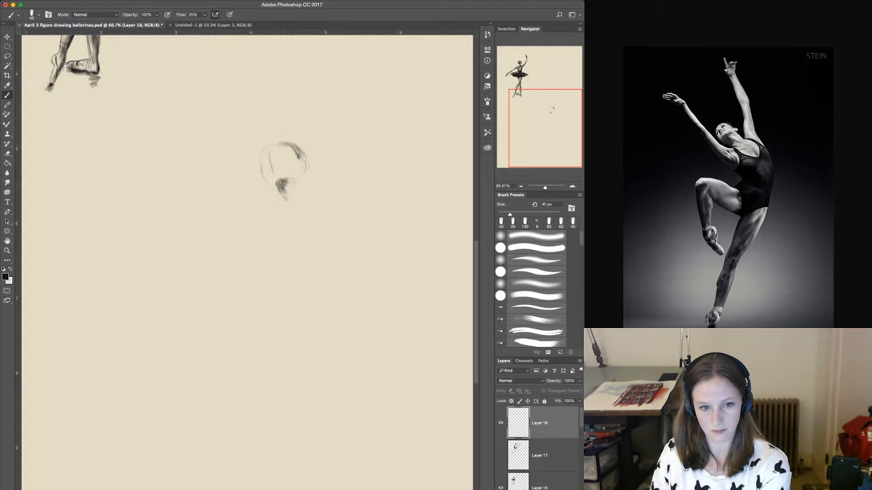
left_click_drag(288, 183, 298, 180)
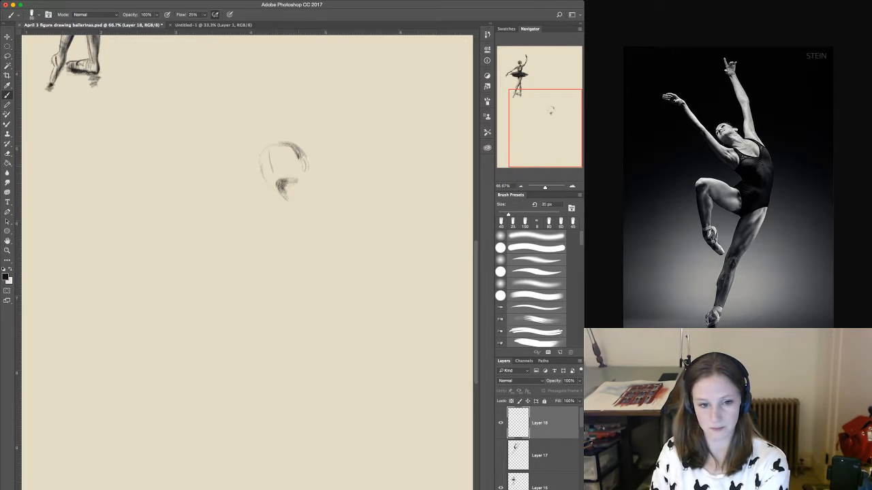
key("bracketleft")
left_click_drag(289, 181, 298, 179)
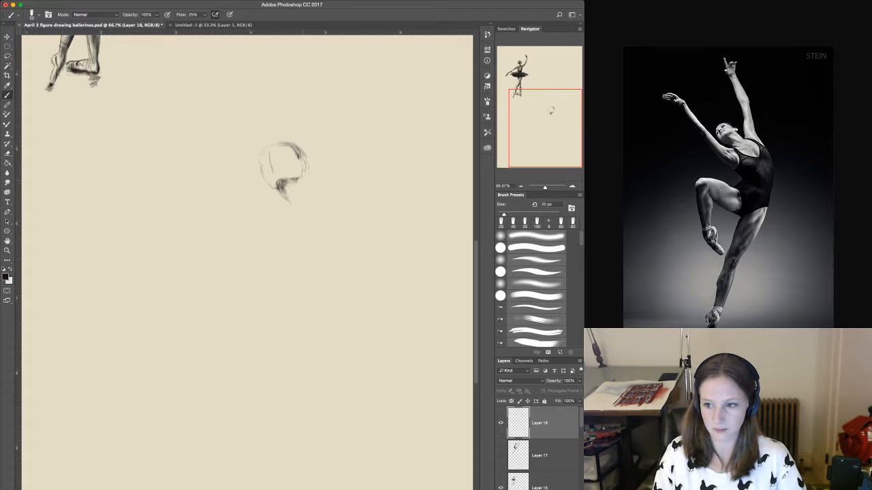
Sketch the back of the neck, the shoulder line and the long curve of the back down into the supporting leg.
left_click_drag(304, 186, 308, 195)
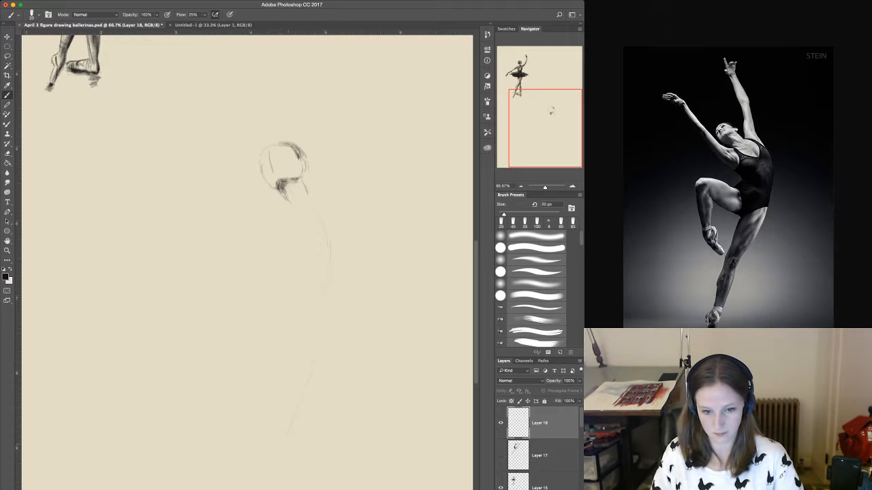
left_click_drag(333, 261, 312, 357)
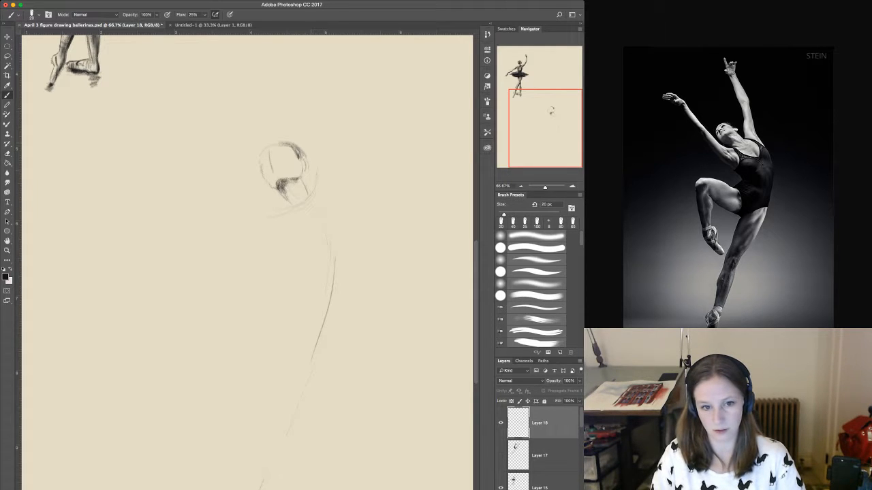
Sketch guide lines for the raised arm behind the head and the upper arm reaching out in front of the face.
left_click_drag(312, 110, 317, 176)
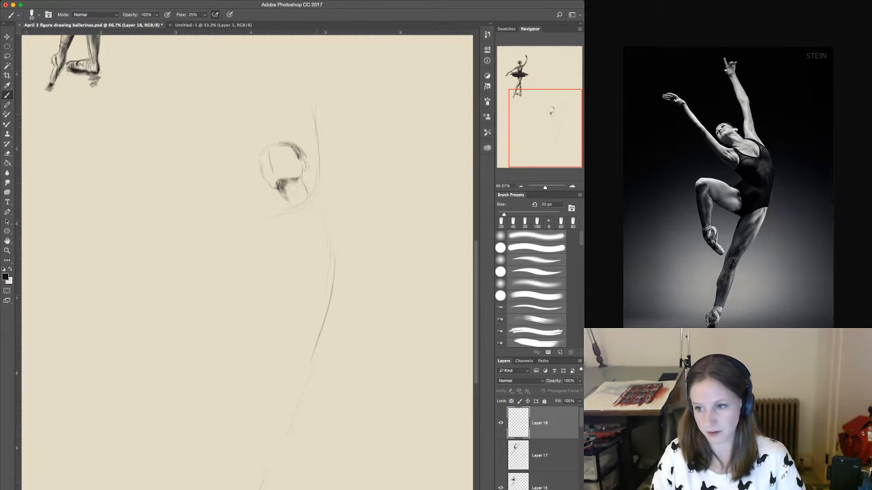
left_click_drag(315, 120, 315, 145)
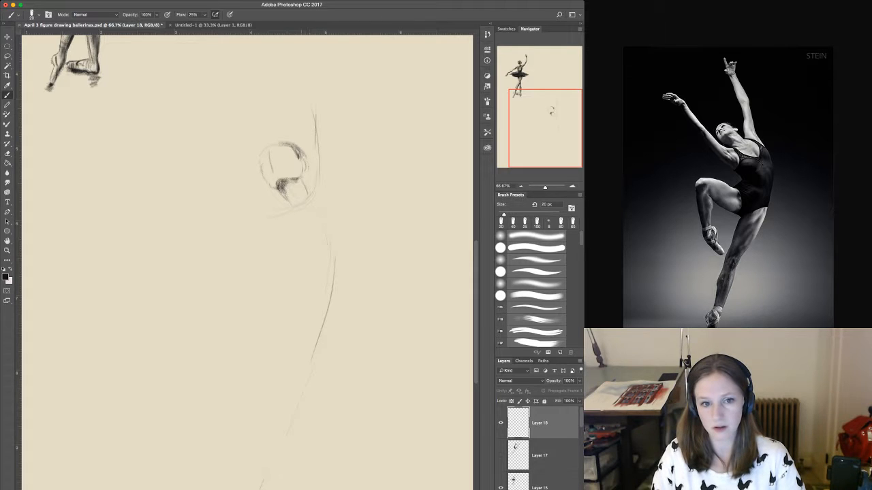
left_click_drag(286, 52, 316, 116)
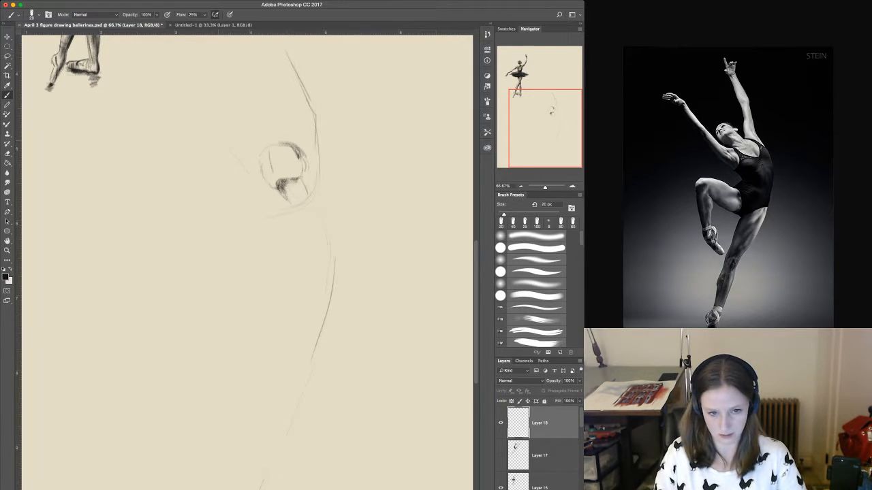
left_click_drag(220, 139, 266, 195)
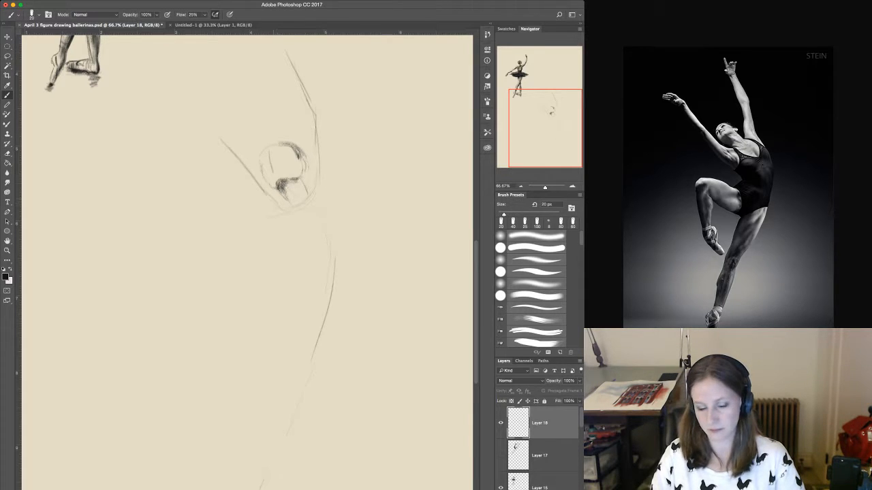
Firm up the collar and shoulder line and outline both sides of the raised upper arm behind the head.
left_click_drag(276, 207, 297, 203)
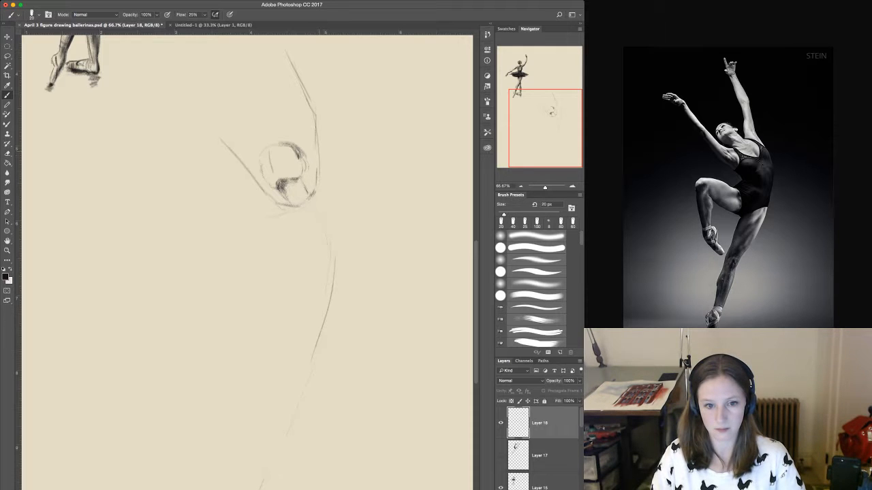
left_click_drag(316, 158, 317, 185)
left_click_drag(318, 151, 314, 171)
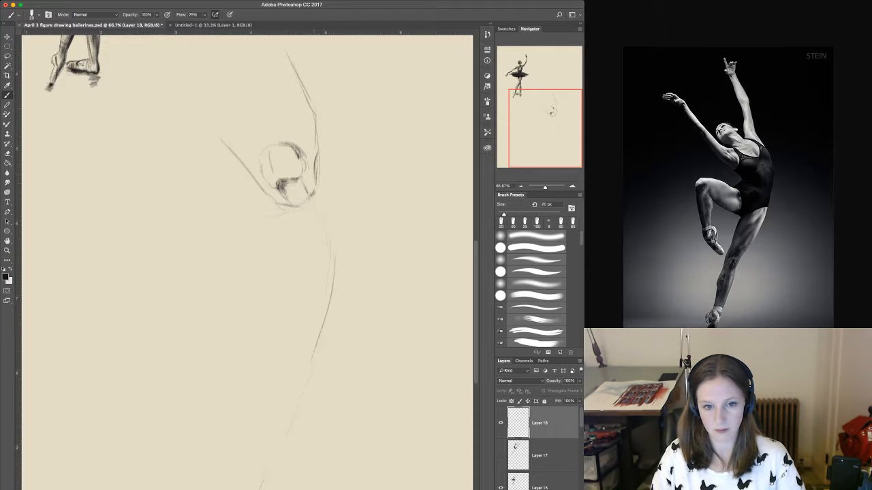
left_click_drag(316, 142, 314, 167)
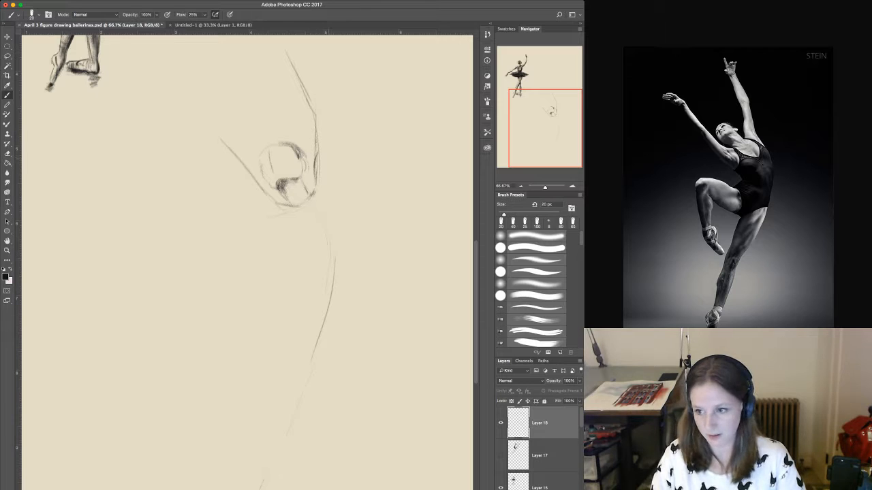
left_click_drag(333, 156, 341, 230)
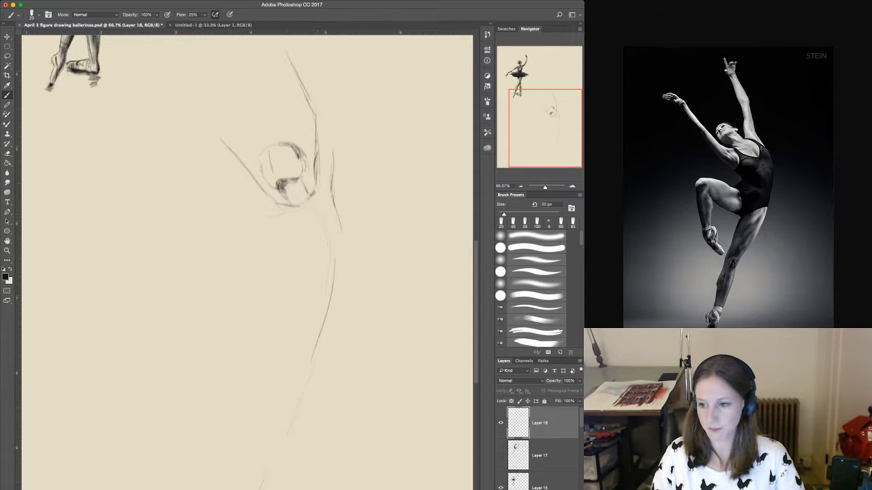
Sketch the leotard strap beside the far armpit, the line under the bust and the outer curve of the back.
left_click_drag(329, 219, 324, 229)
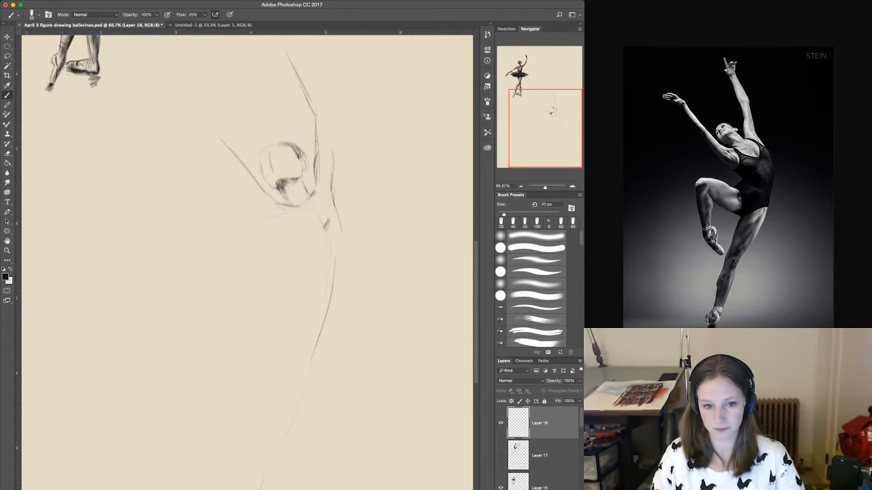
mouse_move(312, 193)
left_mouse_down()
mouse_move(329, 211)
mouse_move(324, 232)
left_mouse_up()
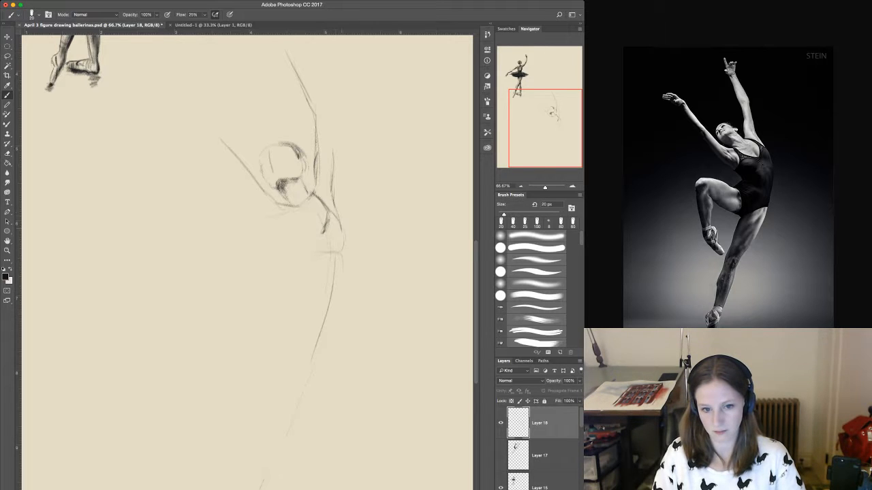
mouse_move(317, 249)
left_mouse_down()
mouse_move(341, 243)
mouse_move(337, 302)
left_mouse_up()
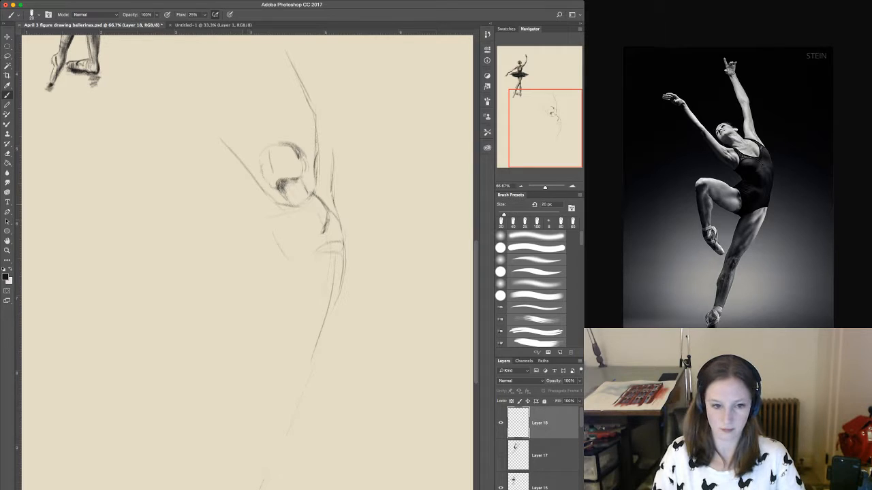
Draw the underside of the forward-reaching arm down into the armpit and the front of the chest.
left_click_drag(247, 205, 292, 248)
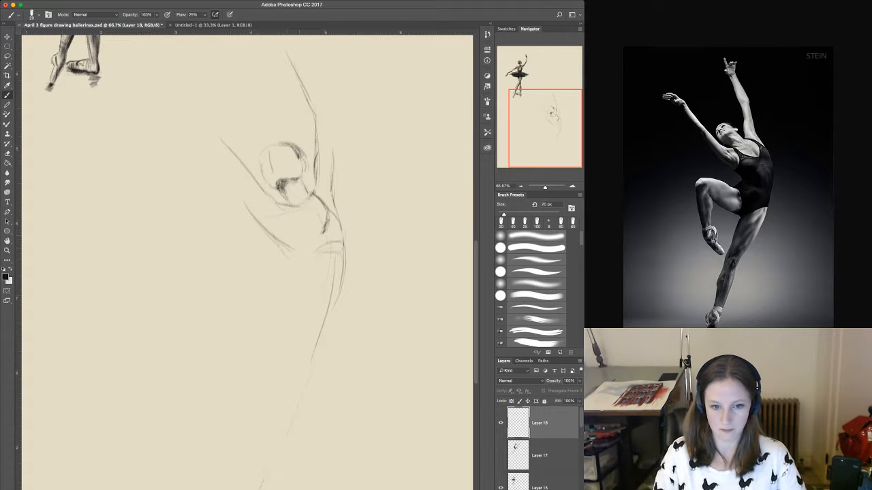
mouse_move(294, 253)
left_mouse_down()
mouse_move(295, 269)
mouse_move(283, 245)
left_mouse_up()
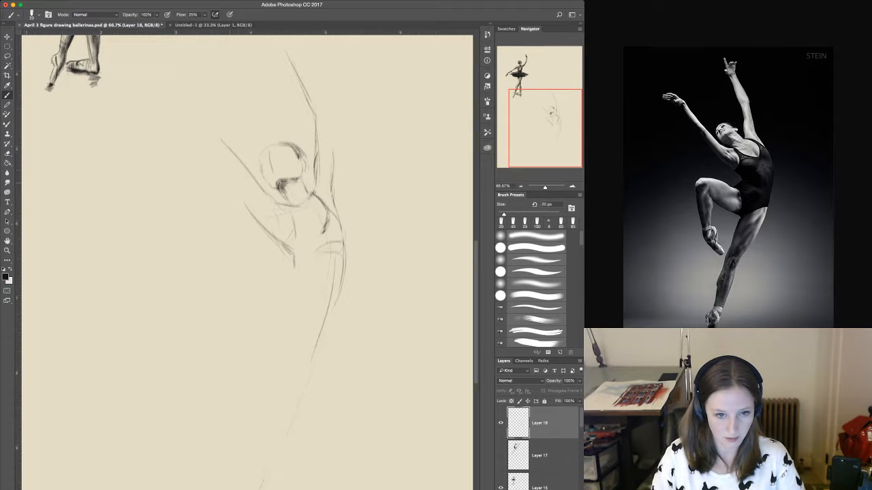
left_click_drag(232, 174, 275, 239)
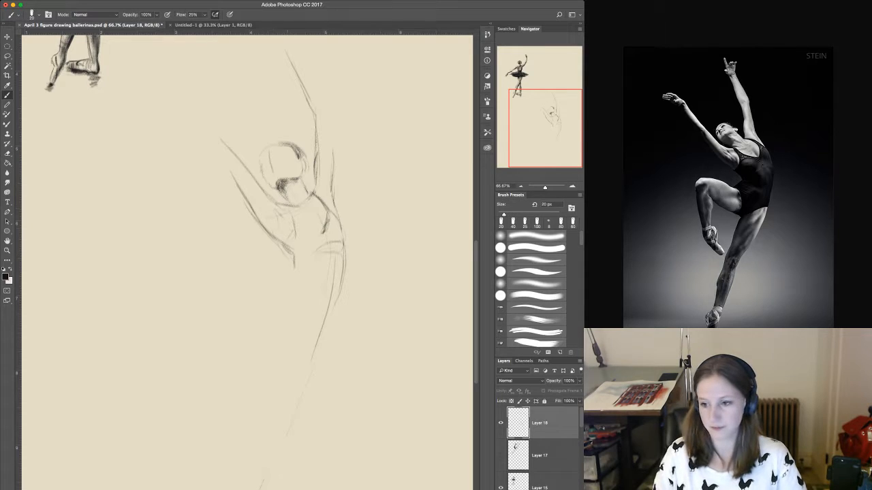
Sketch the leotard's straps and V-shaped neckline, darkening the back edge of the neck and the outer contour of the torso.
left_click_drag(292, 229, 293, 240)
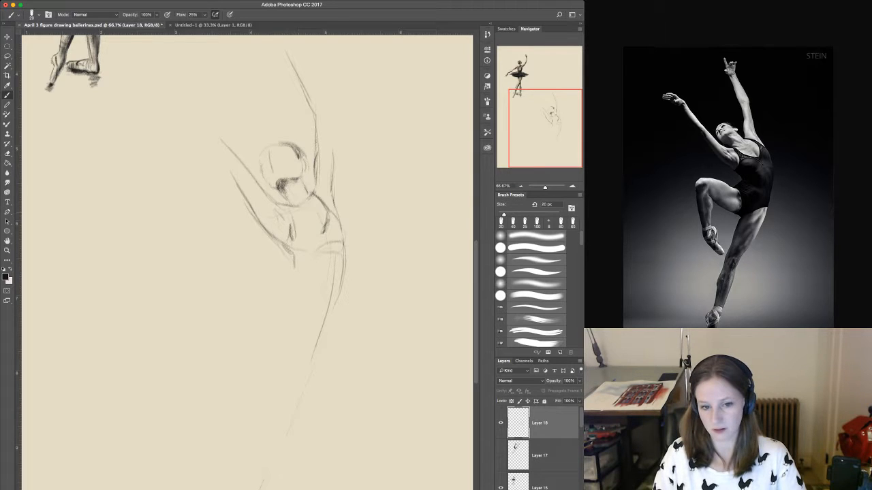
mouse_move(315, 214)
left_mouse_down()
mouse_move(321, 228)
mouse_move(293, 221)
mouse_move(292, 233)
left_mouse_up()
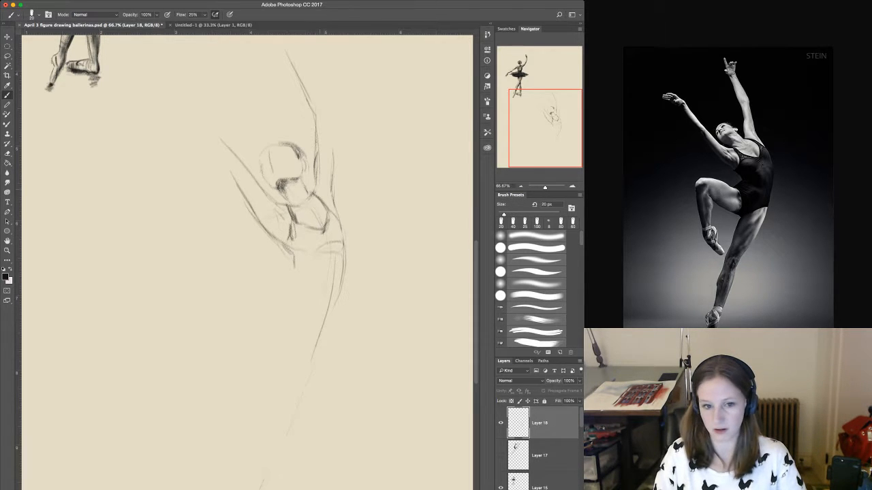
left_click_drag(319, 197, 329, 209)
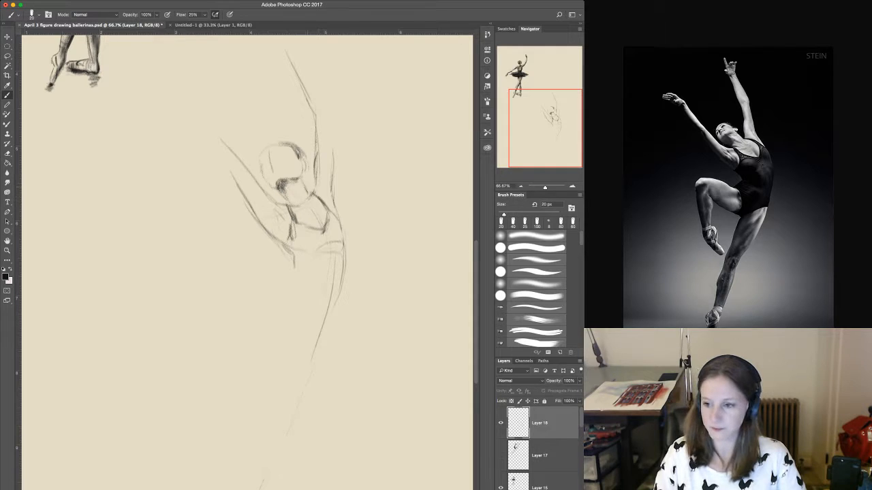
left_click_drag(301, 180, 311, 197)
left_click_drag(305, 188, 315, 201)
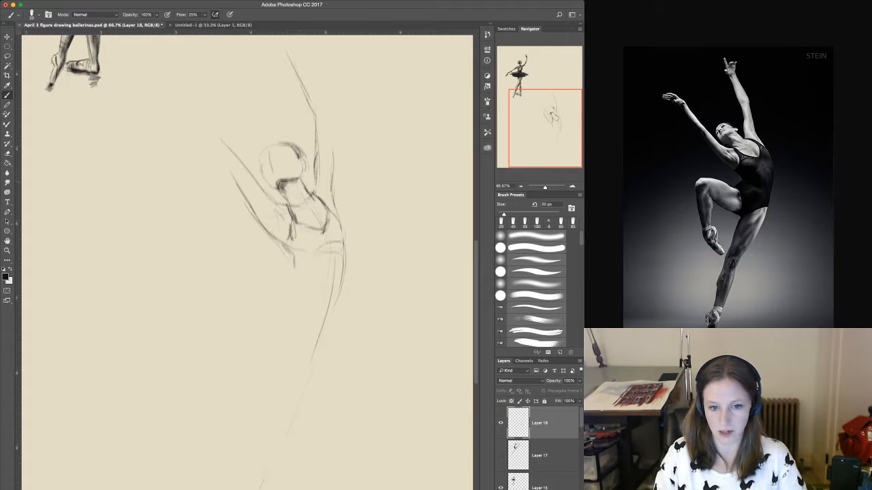
mouse_move(298, 222)
left_mouse_down()
mouse_move(328, 222)
mouse_move(341, 239)
mouse_move(339, 290)
left_mouse_up()
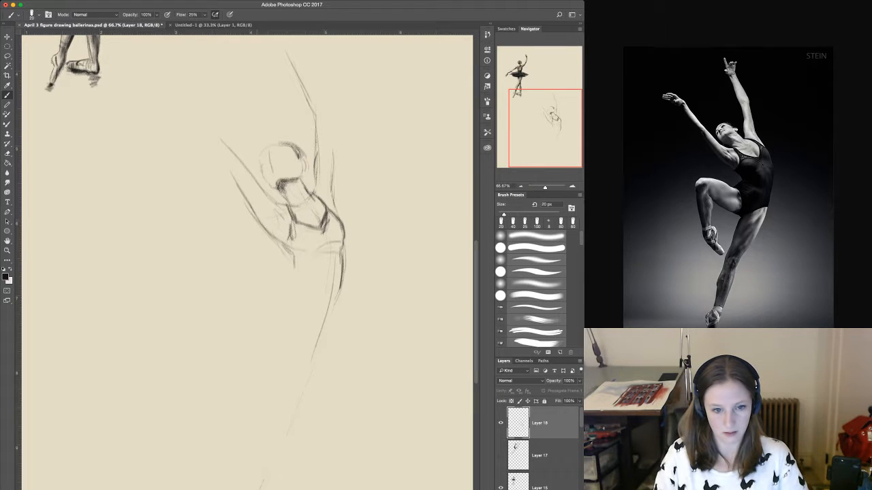
Strengthen the forward arm's underside, thin the line with the brush in Clear mode, and restore Normal mode.
mouse_move(252, 210)
left_mouse_down()
mouse_move(274, 245)
mouse_move(291, 249)
left_mouse_up()
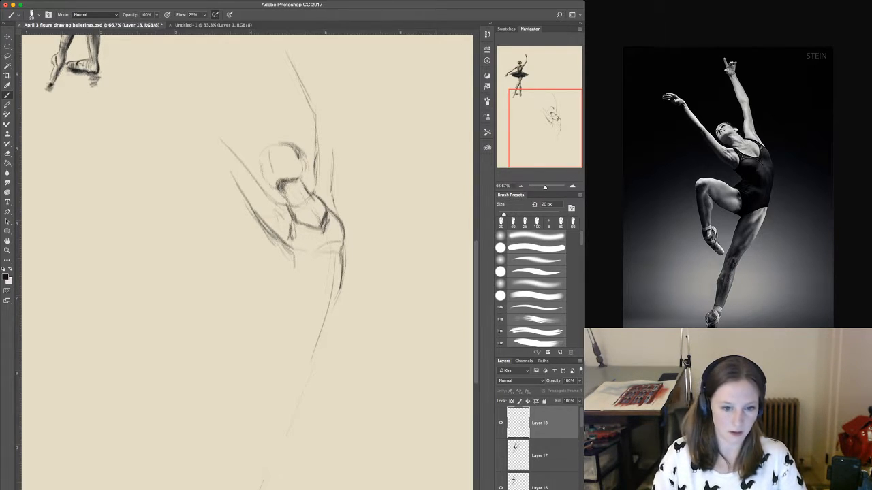
key("shift+alt+r")
left_click_drag(260, 225, 279, 242)
left_click_drag(246, 201, 262, 220)
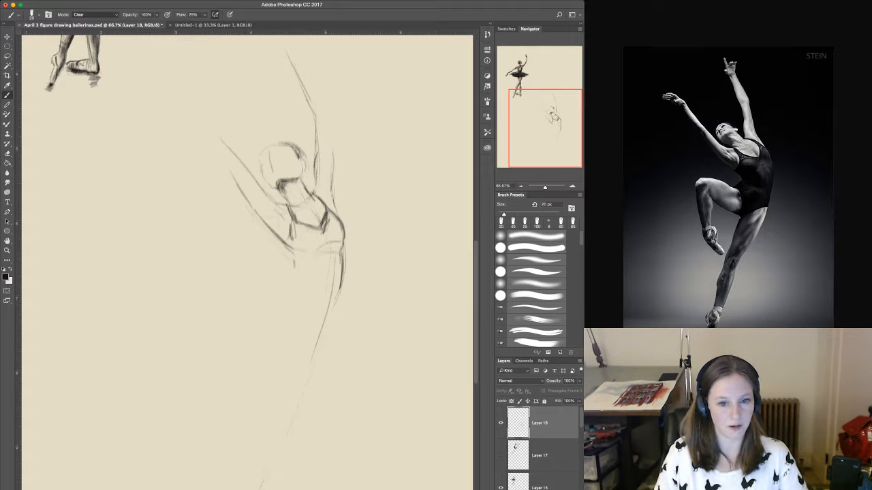
key("shift+alt+n")
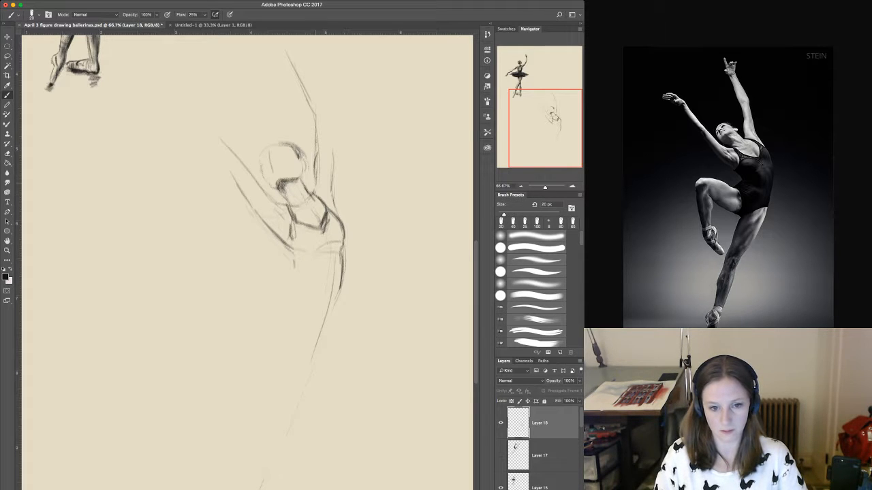
Sketch the front of the waist, the lower back, the hip line and light contours across the lower torso.
left_click_drag(291, 250, 285, 280)
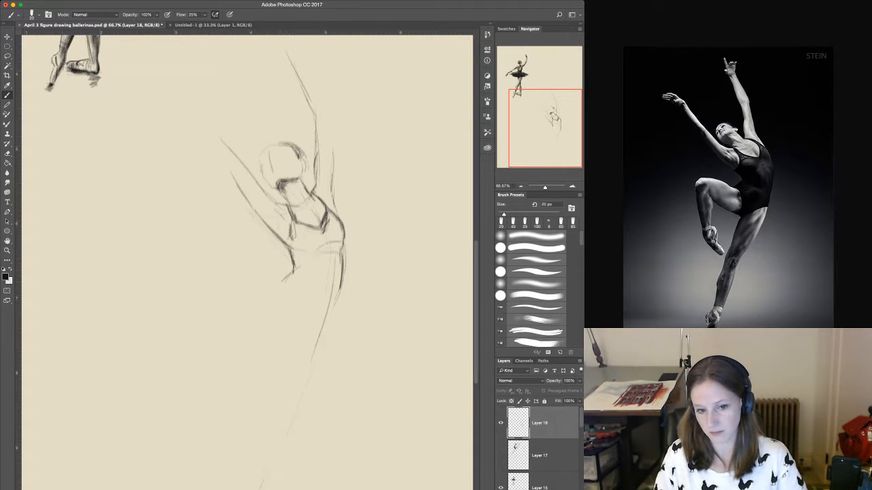
left_click_drag(340, 281, 329, 318)
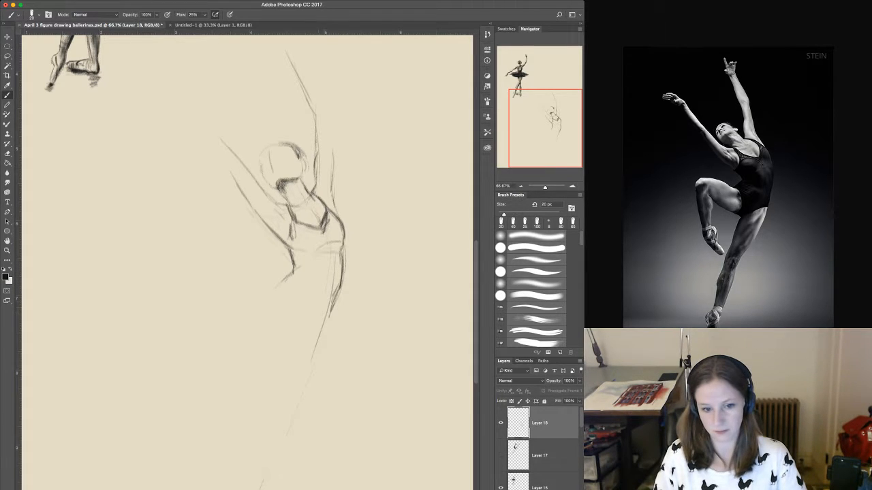
left_click_drag(294, 273, 321, 275)
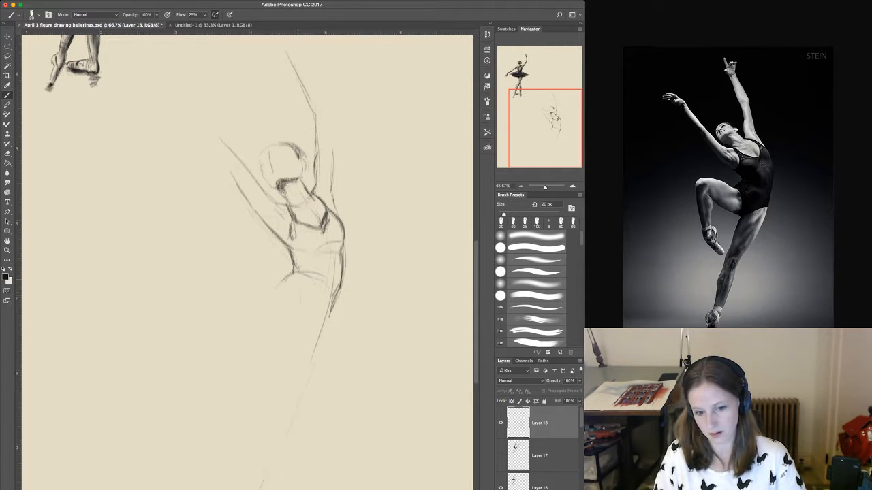
left_click_drag(304, 288, 306, 319)
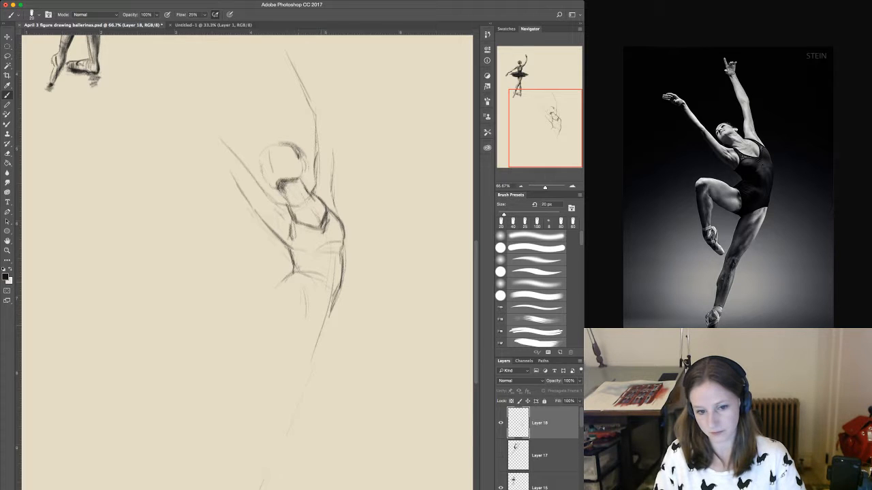
left_click_drag(329, 258, 313, 316)
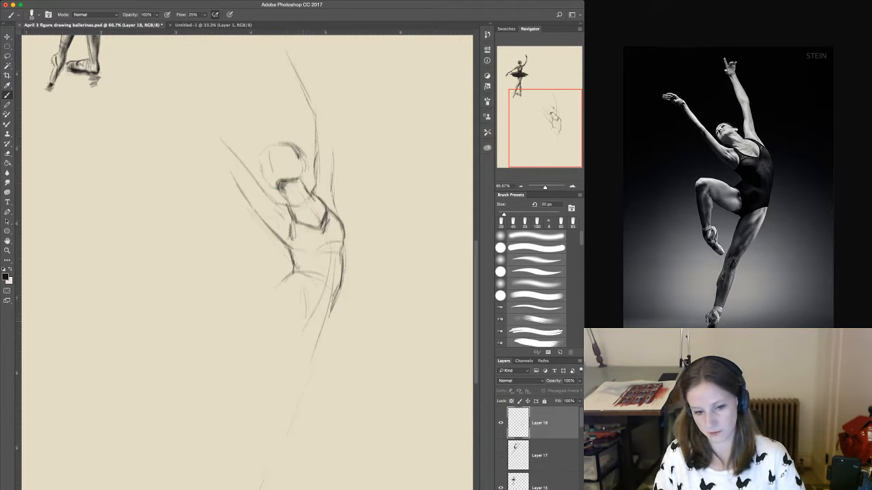
Outline the leotard's lower edge and leg opening, darkening the crease where the raised thigh meets the hip.
mouse_move(336, 298)
left_mouse_down()
mouse_move(309, 322)
mouse_move(298, 319)
left_mouse_up()
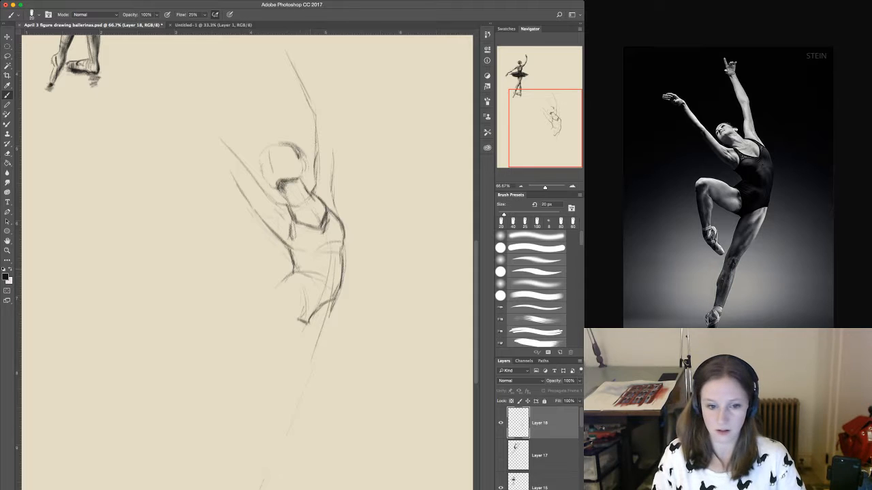
mouse_move(279, 278)
left_mouse_down()
mouse_move(301, 288)
mouse_move(305, 309)
mouse_move(290, 275)
mouse_move(282, 280)
mouse_move(309, 270)
mouse_move(322, 277)
left_mouse_up()
mouse_move(300, 272)
left_mouse_down()
mouse_move(312, 269)
mouse_move(301, 269)
left_mouse_up()
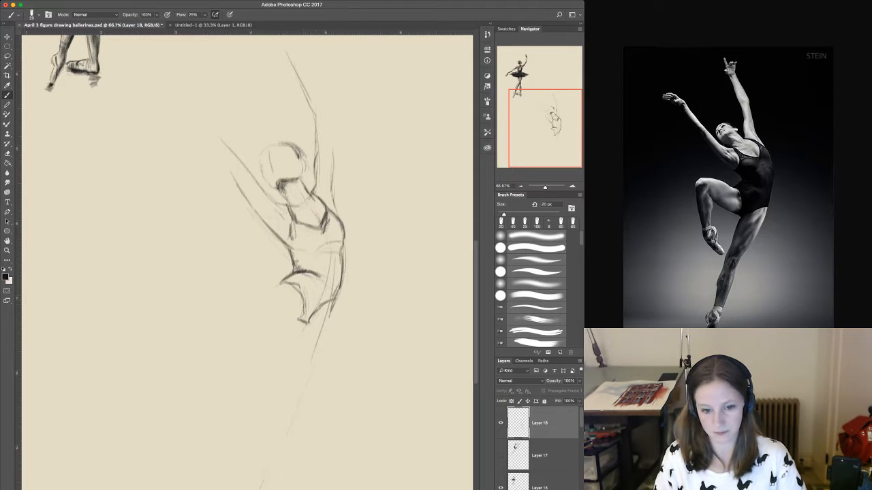
Draw the front and back edges of the supporting thigh and darken the leotard's lower edge above it.
left_click_drag(308, 323, 298, 361)
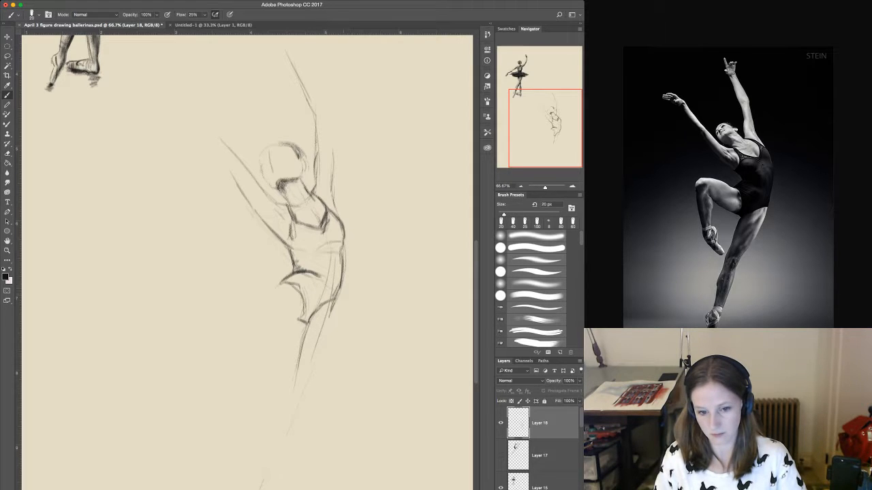
left_click_drag(341, 289, 323, 361)
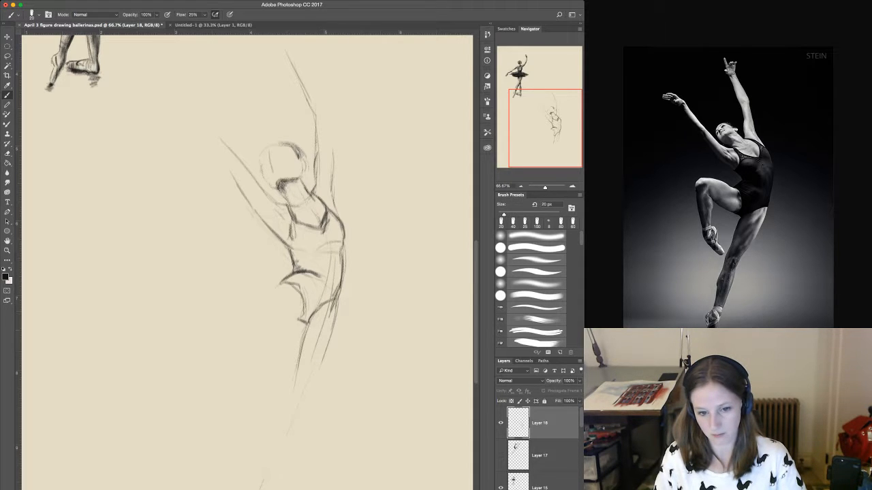
mouse_move(325, 303)
left_mouse_down()
mouse_move(340, 293)
mouse_move(337, 306)
mouse_move(312, 319)
left_mouse_up()
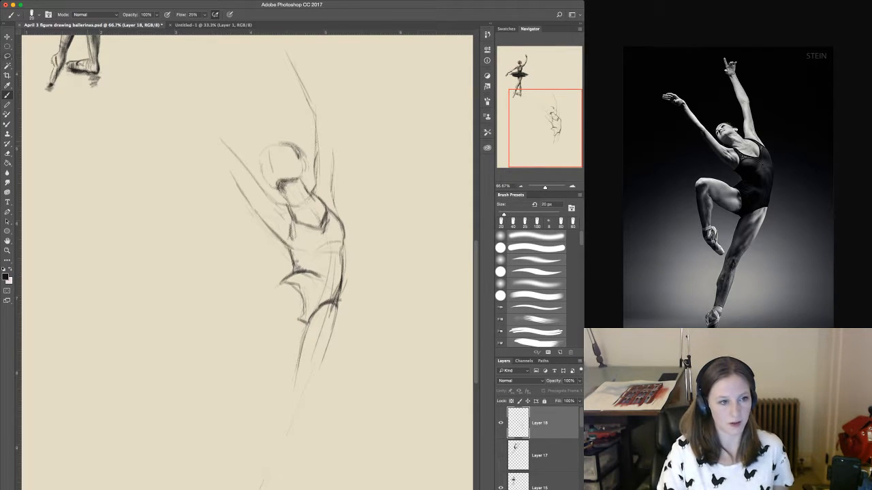
Select the hips and upper supporting leg with the Lasso, widen them to 104.92% and rotate them -4.19°.
key("l")
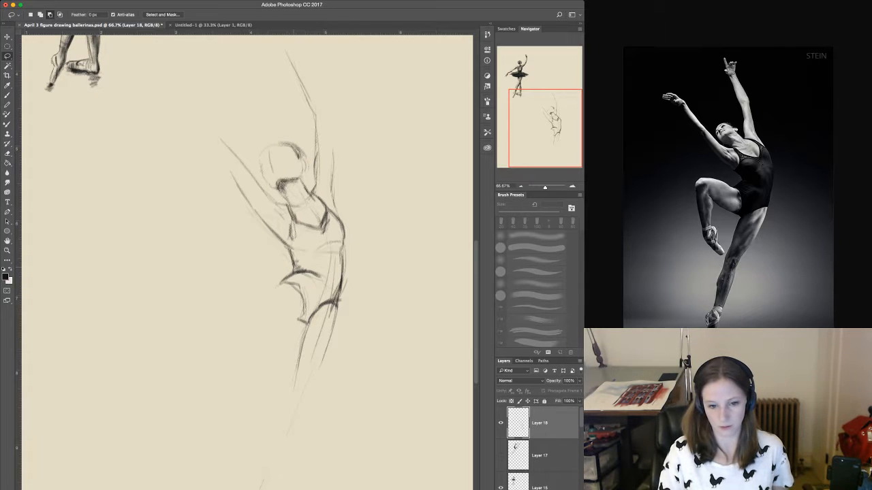
mouse_move(257, 273)
left_mouse_down()
mouse_move(351, 330)
mouse_move(238, 393)
mouse_move(224, 306)
left_mouse_up()
mouse_move(225, 272)
left_mouse_down()
mouse_move(373, 310)
mouse_move(313, 416)
mouse_move(226, 271)
left_mouse_up()
mouse_move(371, 295)
left_mouse_down()
mouse_move(226, 294)
mouse_move(396, 319)
mouse_move(405, 335)
left_mouse_up()
key("v")
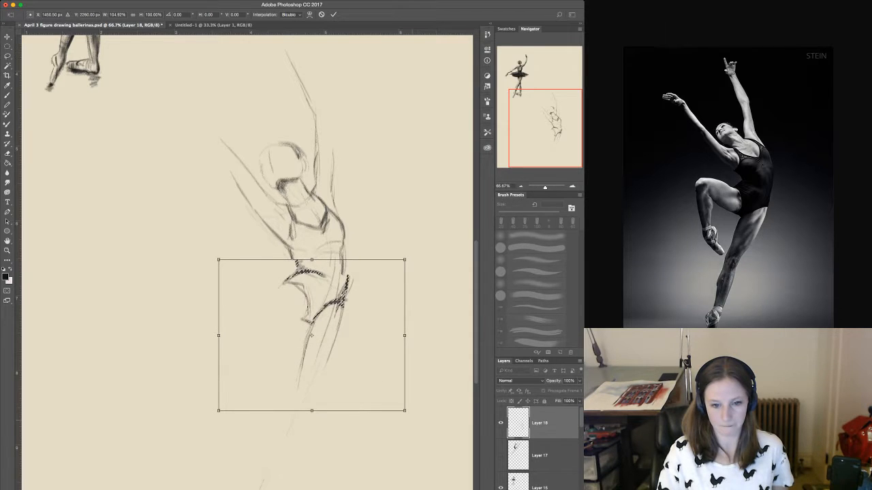
left_click_drag(410, 414, 415, 407)
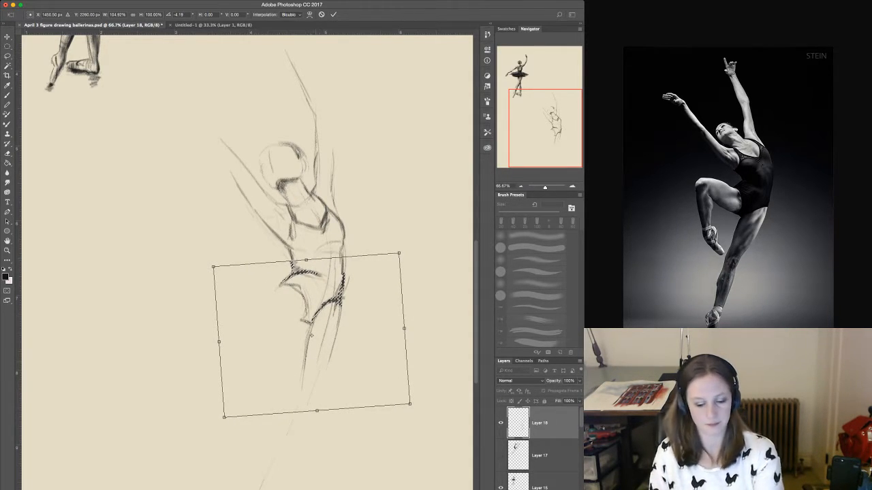
key("Return")
key("b")
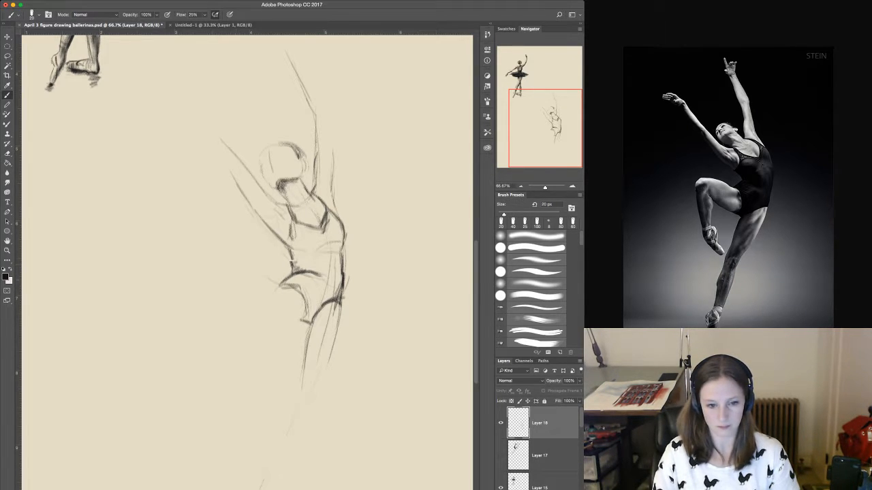
Sketch the upper and lower contours of the raised thigh extending forward from the hip.
left_click_drag(244, 267, 278, 285)
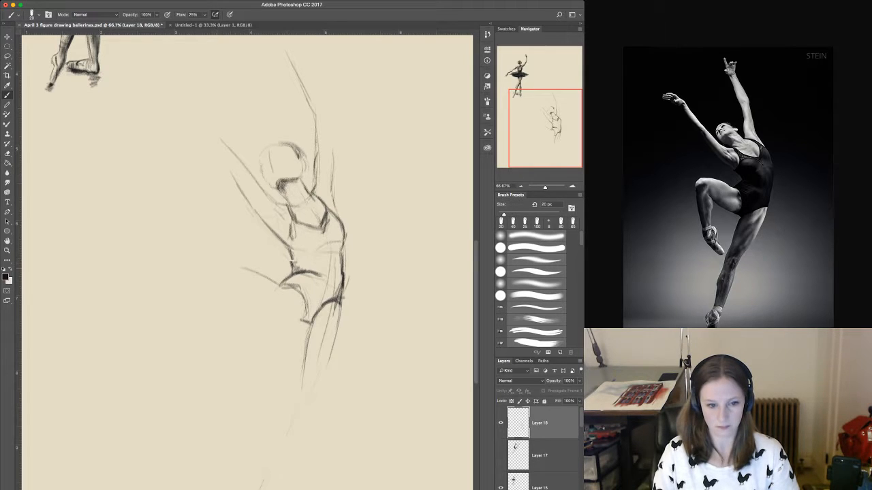
left_click_drag(212, 266, 250, 272)
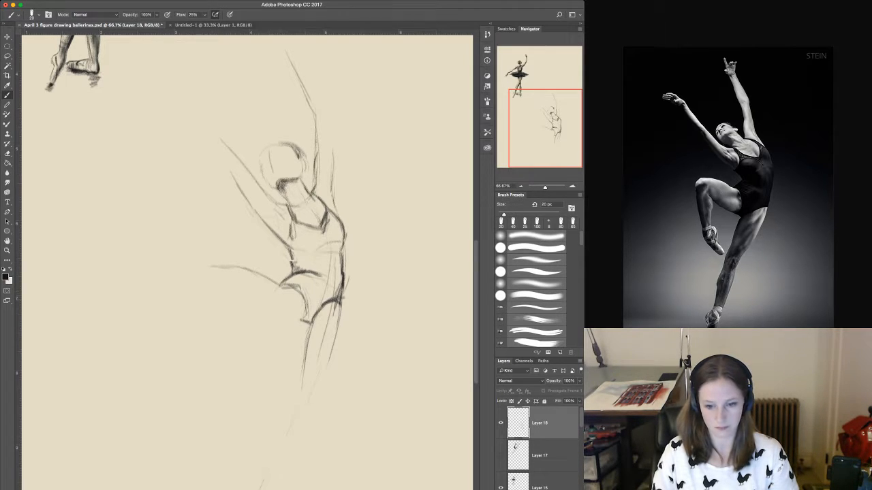
left_click_drag(274, 316, 305, 320)
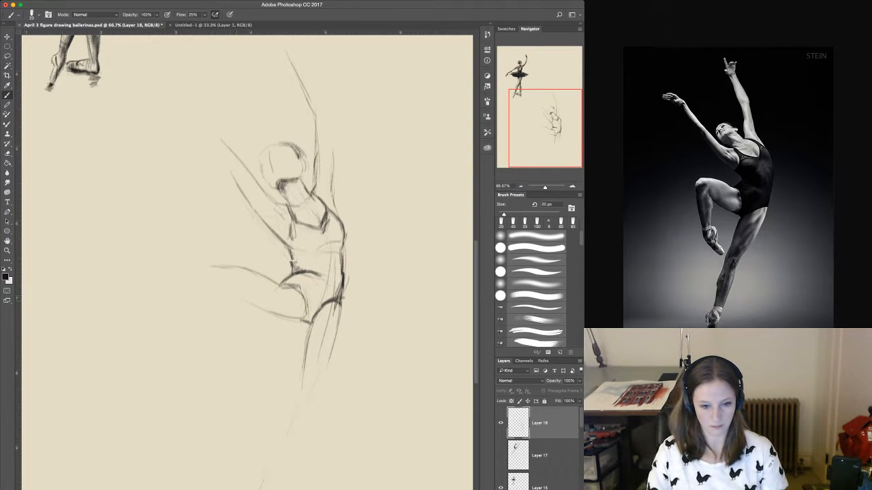
Darken the raised thigh's lower contour and the leotard's leg opening, adding a short contour line inside the upper thigh.
left_click_drag(237, 299, 297, 319)
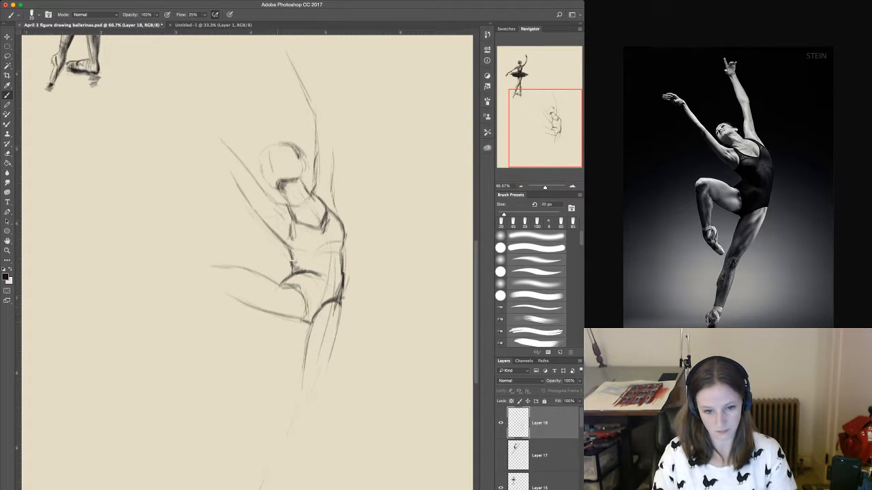
mouse_move(286, 283)
left_mouse_down()
mouse_move(303, 293)
mouse_move(305, 322)
left_mouse_up()
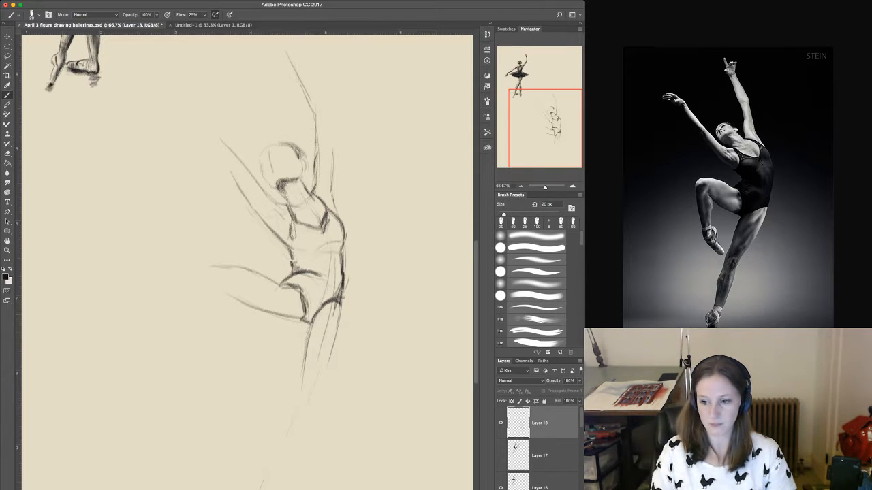
left_click_drag(276, 294, 299, 297)
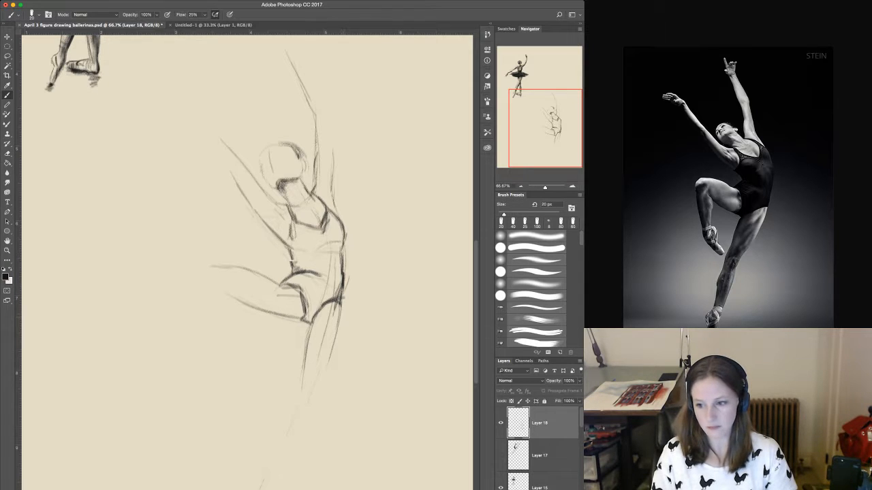
Outline both sides of the supporting thigh down to the knee and extend the front line of the shin below it.
left_click_drag(330, 316, 306, 350)
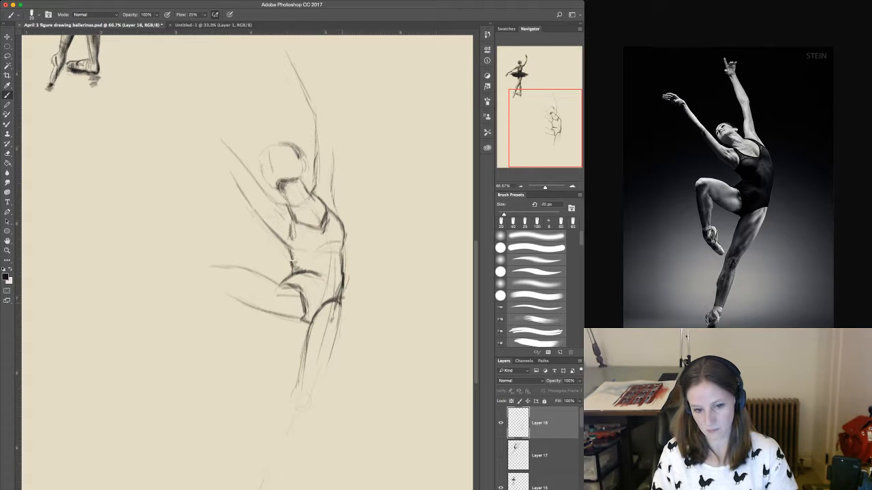
mouse_move(340, 328)
left_mouse_down()
mouse_move(308, 411)
mouse_move(314, 395)
mouse_move(286, 411)
mouse_move(269, 445)
left_mouse_up()
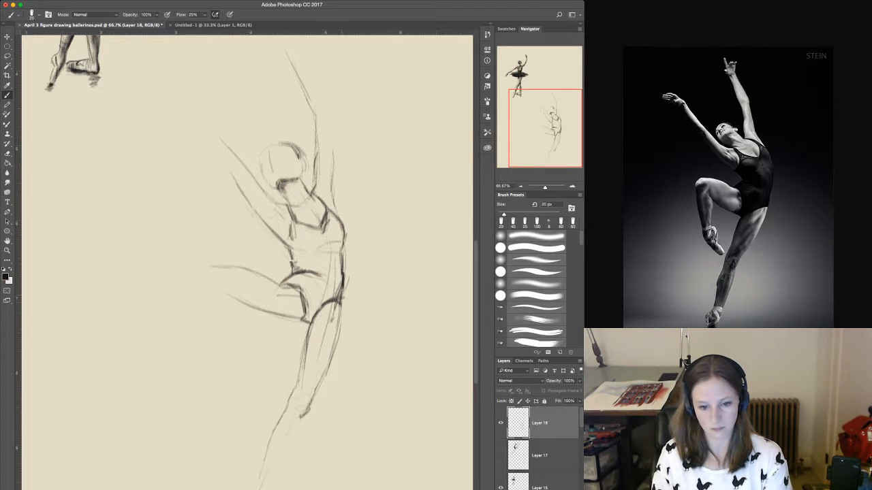
left_click_drag(342, 301, 331, 363)
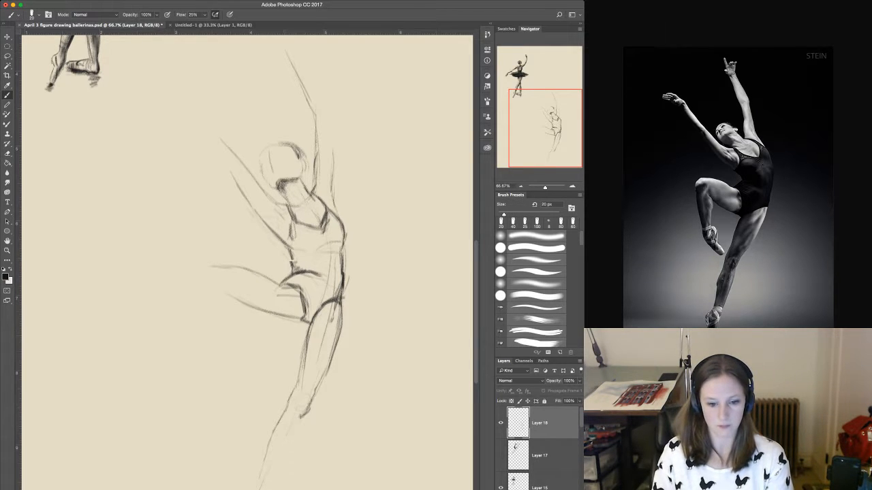
Draw the shin and calf contours of the supporting lower leg down to the ankle, with a muscle line between them.
scroll(246, 258, "down", 3)
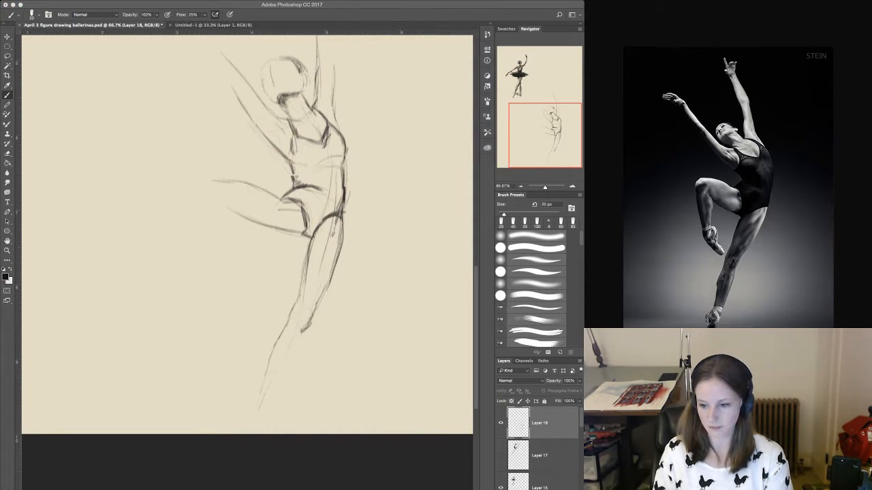
left_click_drag(296, 350, 266, 410)
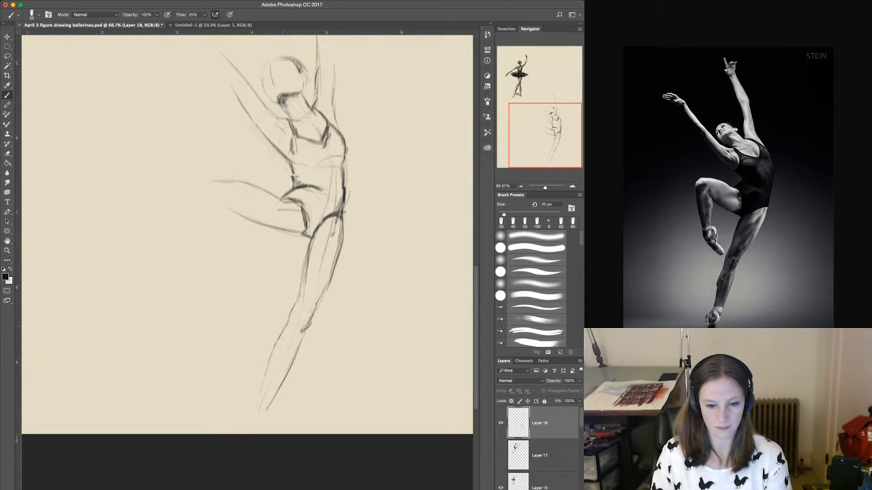
left_click_drag(297, 298, 266, 382)
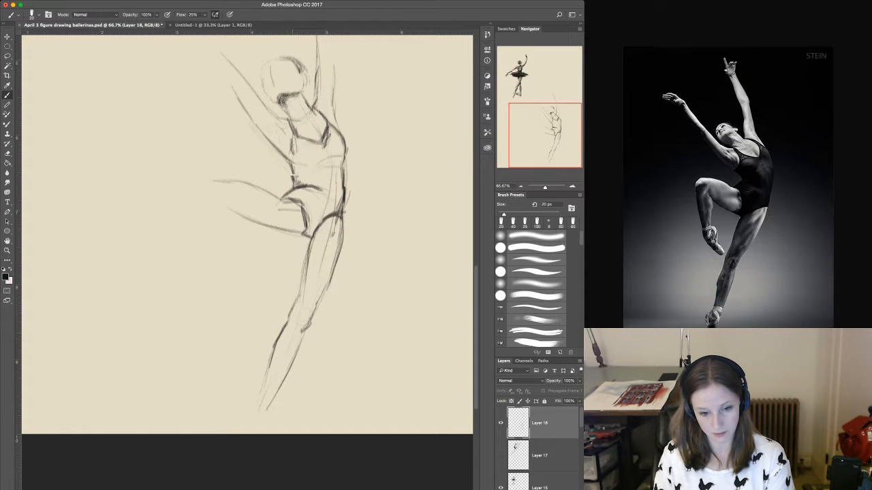
left_click_drag(286, 342, 269, 380)
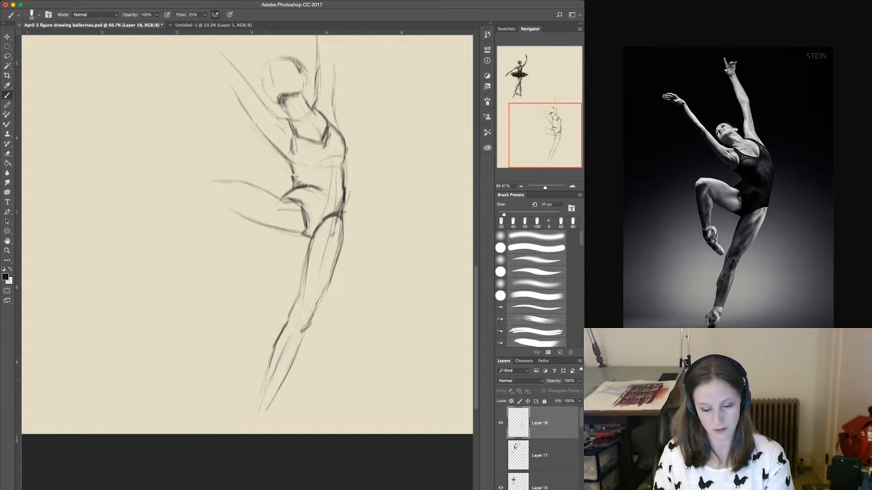
left_click_drag(272, 346, 249, 423)
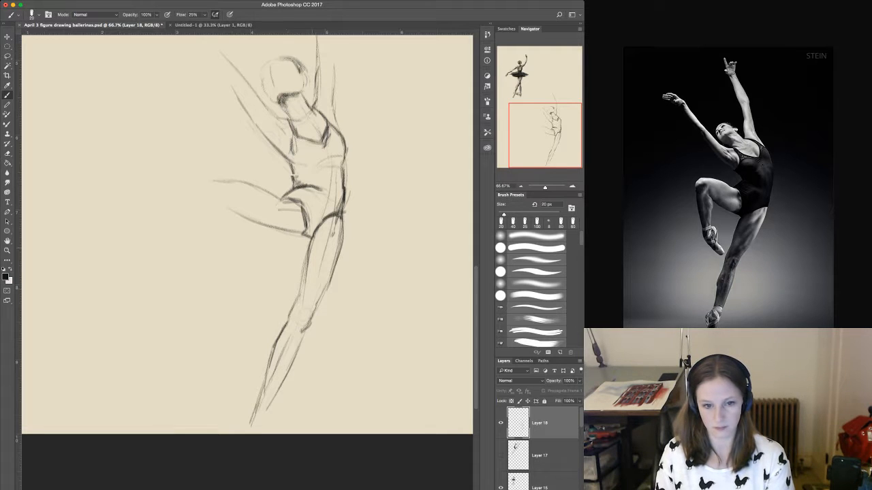
Round off the raised leg's knee and draw the front edge of its shin down to the ankle.
left_click_drag(256, 286, 287, 373)
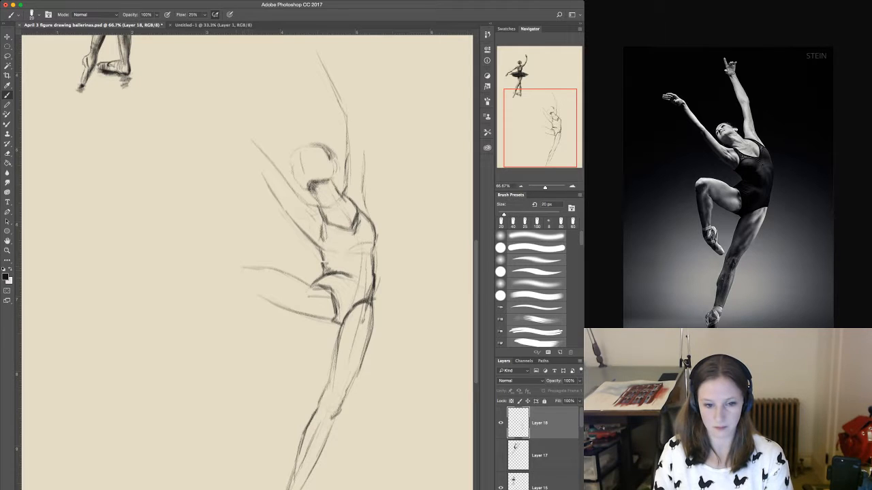
left_click_drag(250, 267, 238, 276)
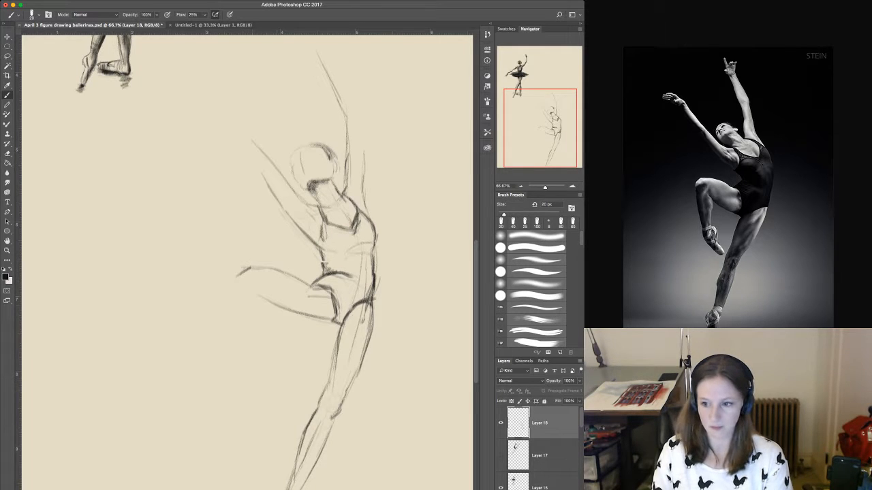
mouse_move(266, 300)
left_mouse_down()
mouse_move(235, 290)
mouse_move(252, 344)
left_mouse_up()
left_click_drag(238, 293, 274, 384)
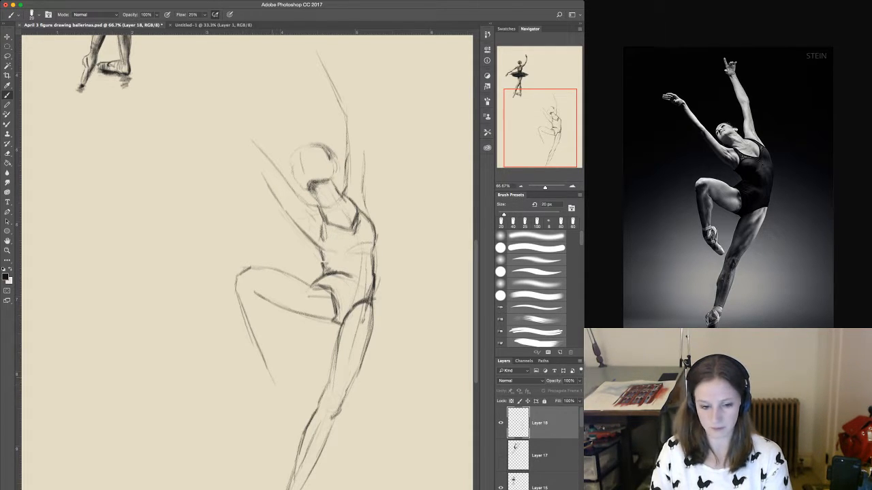
left_click_drag(253, 339, 275, 386)
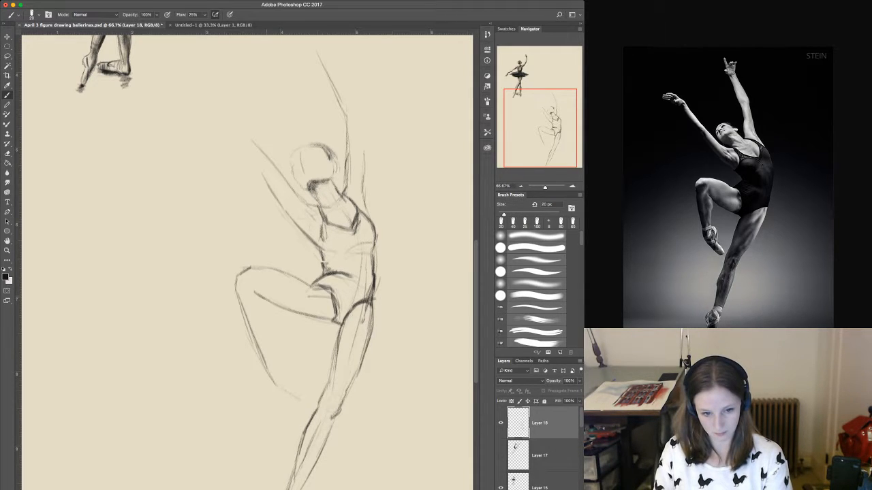
Sketch the back of the raised leg's knee and calf, darkening the fold under the knee and the shin line.
left_click_drag(267, 297, 276, 315)
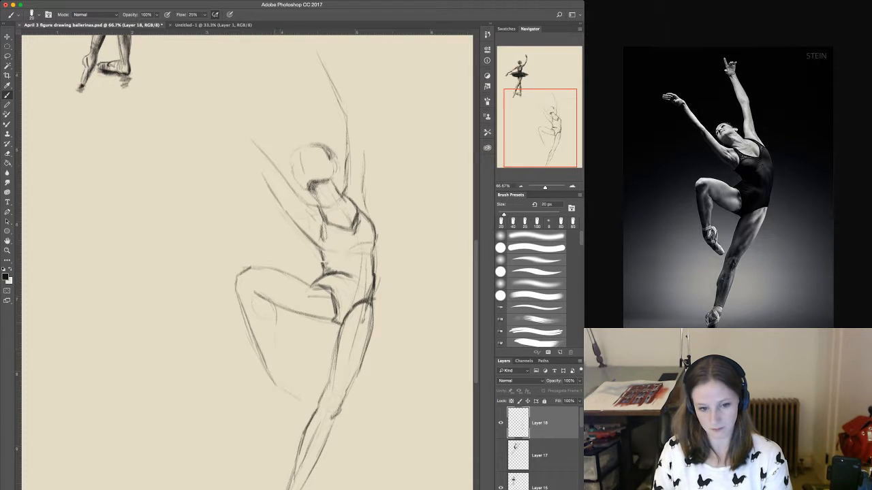
mouse_move(276, 356)
left_mouse_down()
mouse_move(271, 301)
mouse_move(275, 323)
left_mouse_up()
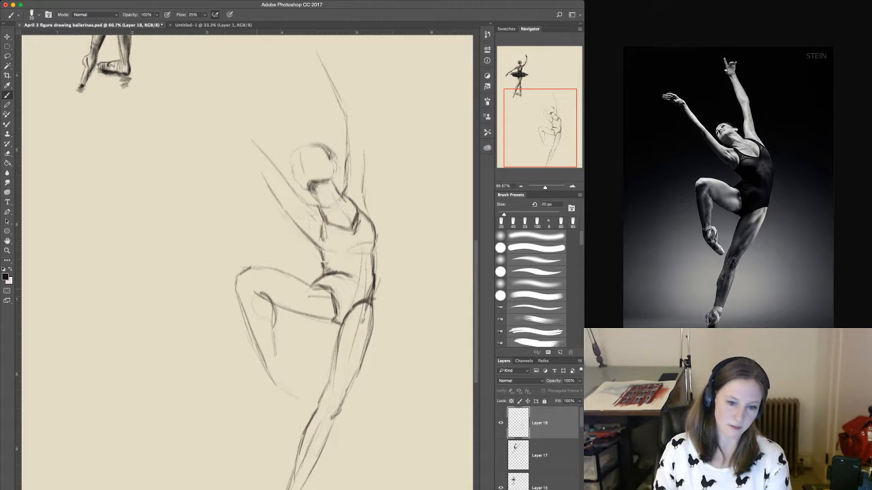
mouse_move(257, 290)
left_mouse_down()
mouse_move(271, 311)
mouse_move(276, 367)
left_mouse_up()
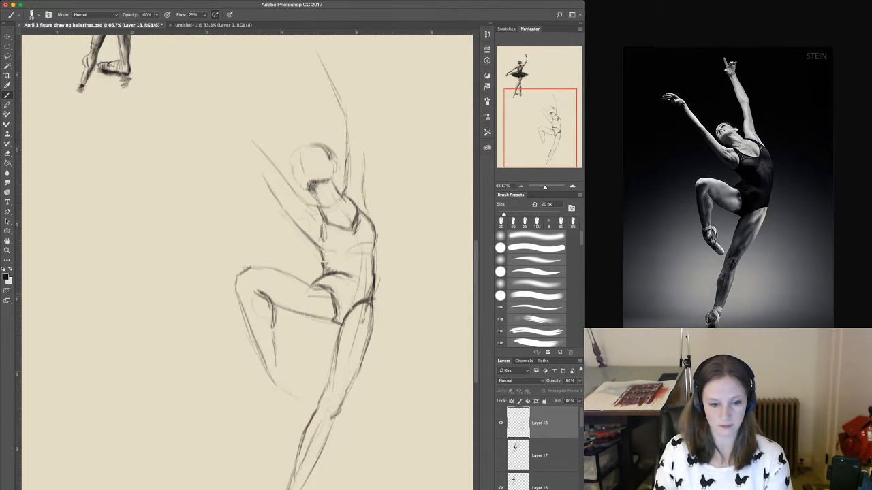
mouse_move(255, 292)
left_mouse_down()
mouse_move(246, 279)
mouse_move(270, 348)
mouse_move(271, 381)
left_mouse_up()
Draw the raised leg's pointed foot with its sole and instep, and refine the calf and ankle contour above it.
mouse_move(257, 349)
left_mouse_down()
mouse_move(274, 387)
mouse_move(312, 407)
left_mouse_up()
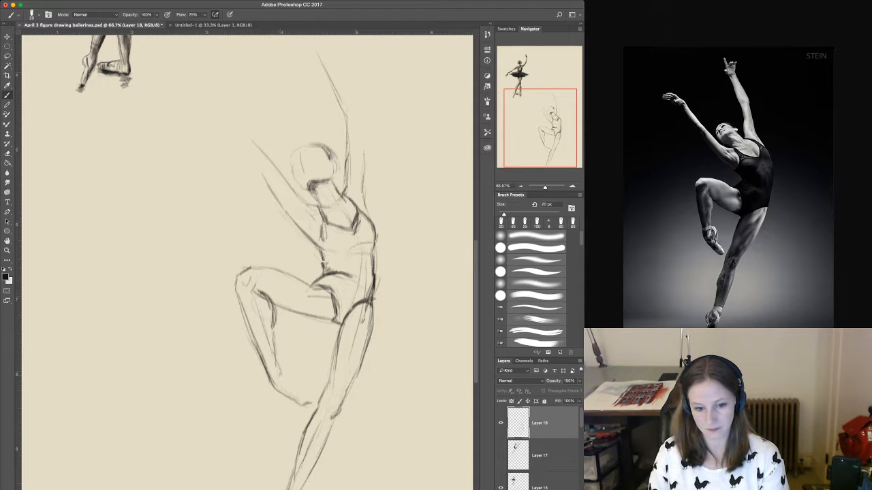
mouse_move(280, 375)
left_mouse_down()
mouse_move(293, 369)
mouse_move(312, 411)
left_mouse_up()
mouse_move(290, 371)
left_mouse_down()
mouse_move(307, 396)
mouse_move(297, 401)
mouse_move(308, 405)
left_mouse_up()
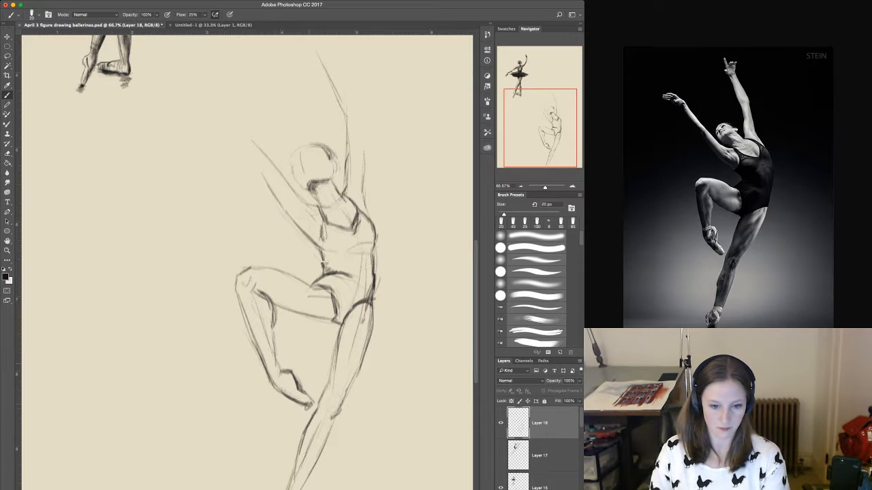
left_click_drag(281, 353, 274, 372)
left_click_drag(271, 329, 270, 354)
left_click_drag(274, 305, 268, 330)
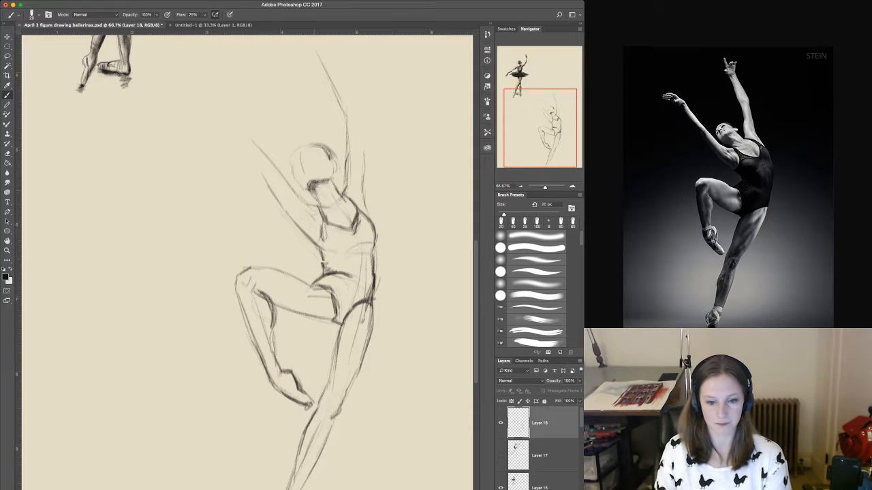
Darken the upper and lower contours of the raised thigh from the knee to the hip and add inner muscle lines.
left_click_drag(312, 176, 310, 209)
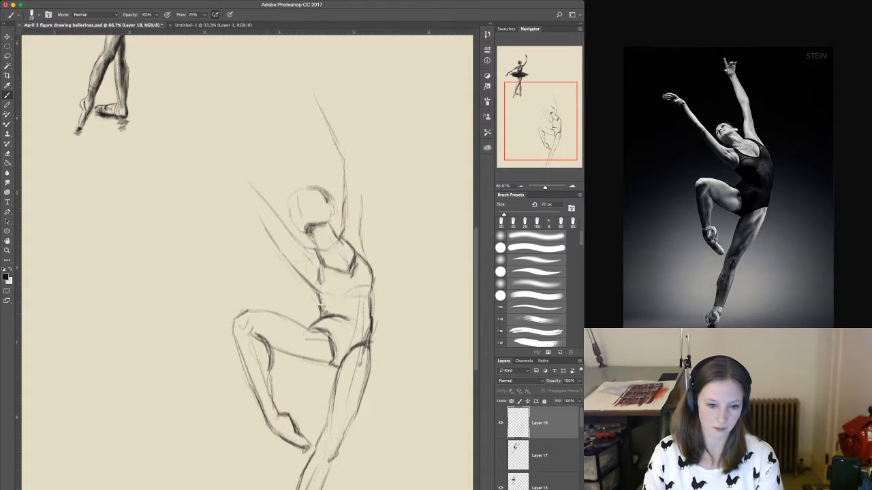
mouse_move(246, 312)
left_mouse_down()
mouse_move(321, 330)
mouse_move(331, 337)
mouse_move(321, 349)
left_mouse_up()
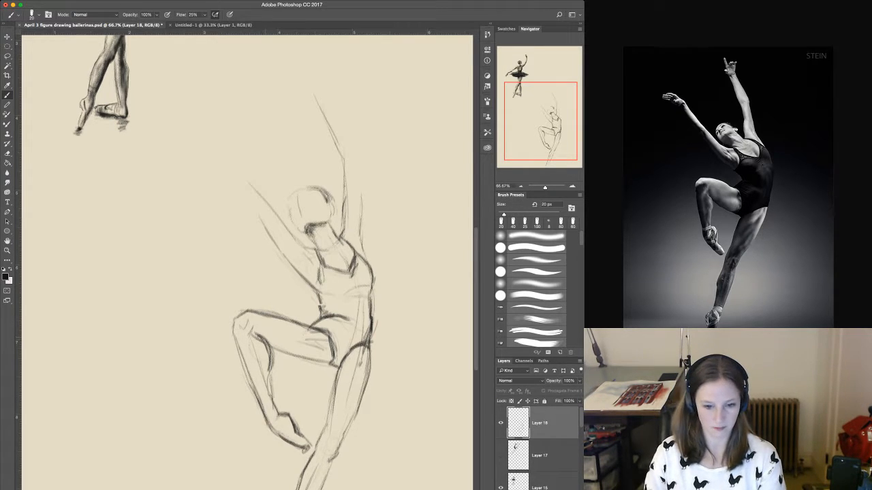
left_click_drag(263, 340, 319, 363)
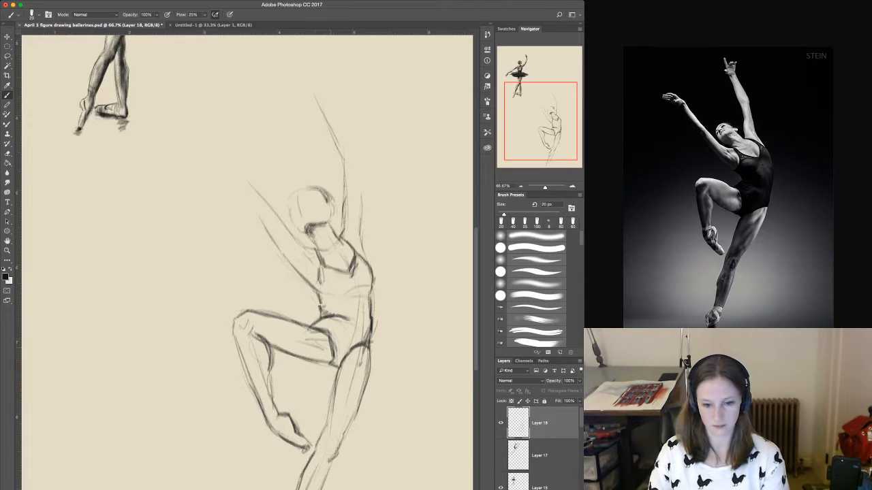
left_click_drag(322, 361, 335, 366)
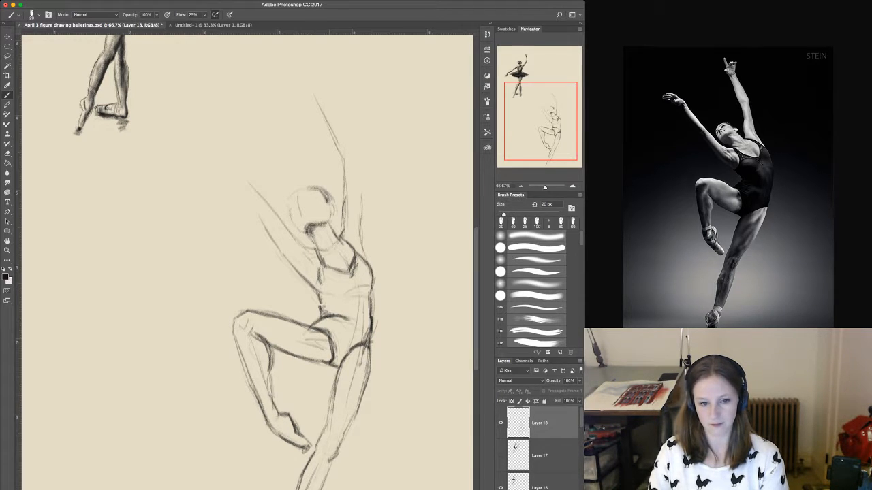
Draw both edges of the forward arm's forearm from the elbow to the wrist and strengthen the upper arm's underside.
left_click_drag(283, 248, 293, 303)
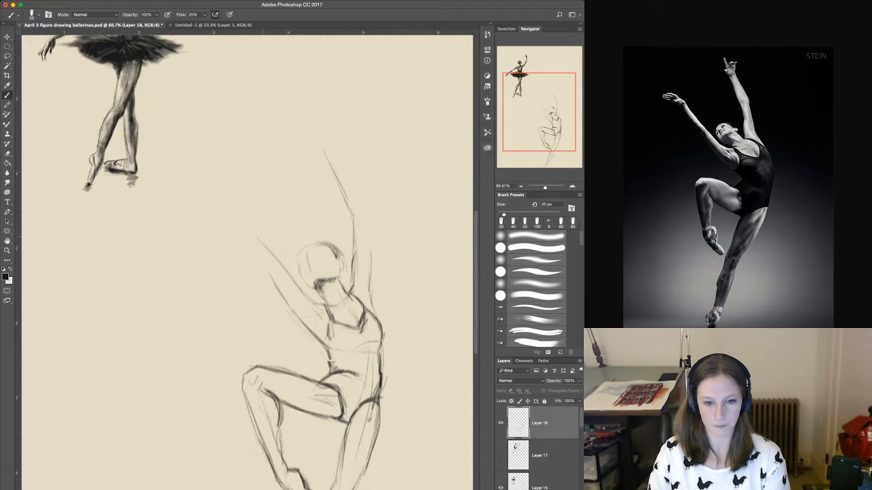
left_click_drag(265, 240, 275, 257)
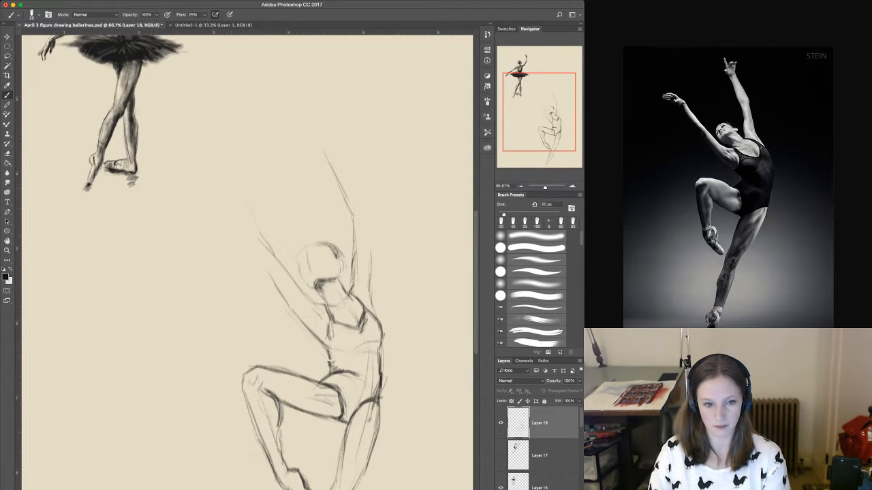
left_click_drag(231, 186, 261, 234)
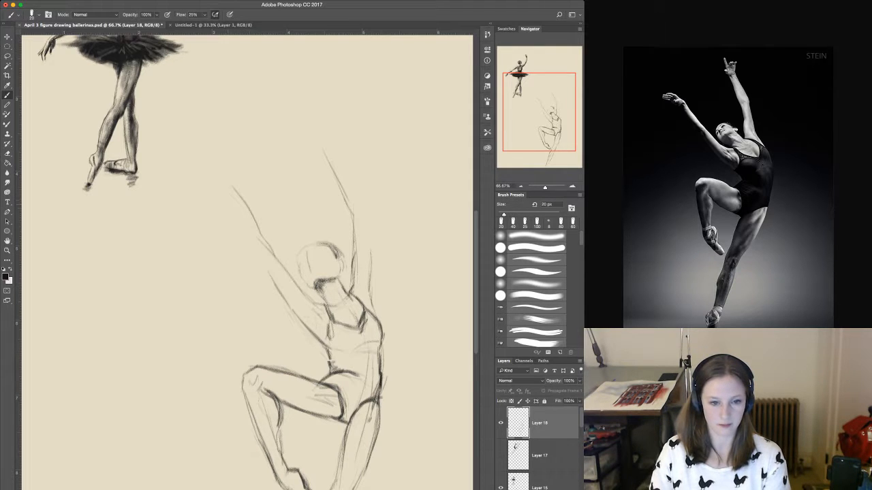
left_click_drag(234, 203, 272, 284)
left_click_drag(258, 252, 306, 328)
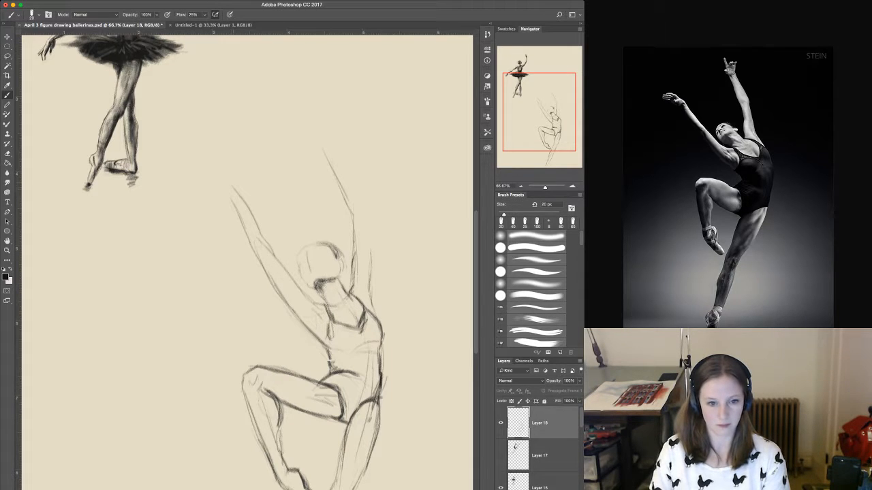
left_click_drag(243, 193, 257, 232)
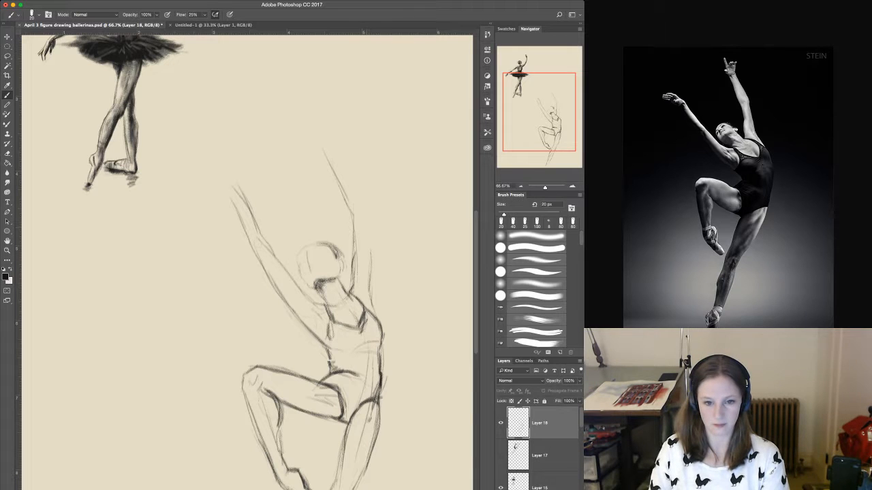
Complete the outer contour of the overhead arm through the elbow to the wrist and sketch its hand with extended fingers.
left_click_drag(370, 244, 371, 267)
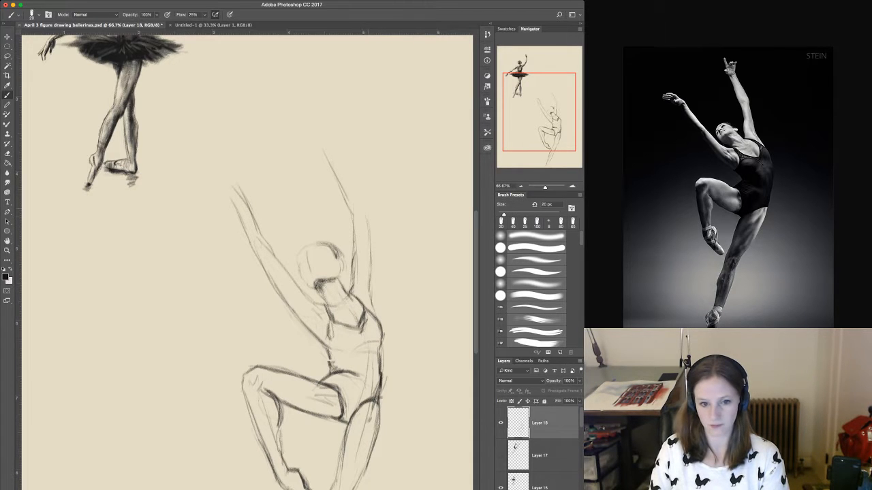
left_click_drag(369, 210, 370, 250)
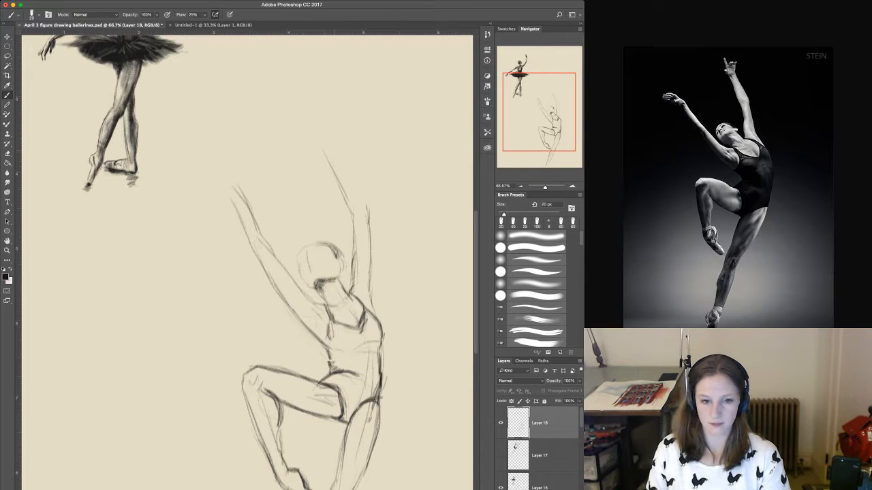
mouse_move(333, 145)
left_mouse_down()
mouse_move(369, 211)
mouse_move(349, 209)
left_mouse_up()
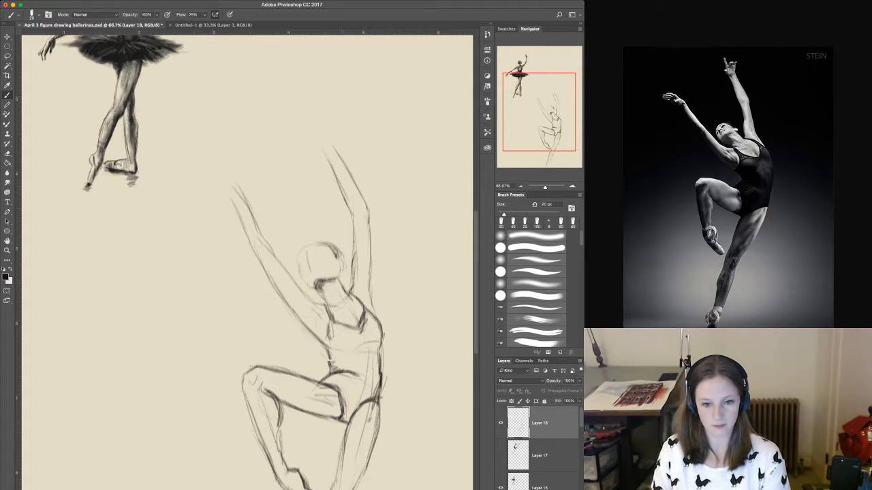
mouse_move(342, 194)
left_mouse_down()
mouse_move(353, 226)
mouse_move(347, 295)
mouse_move(364, 291)
mouse_move(379, 325)
left_mouse_up()
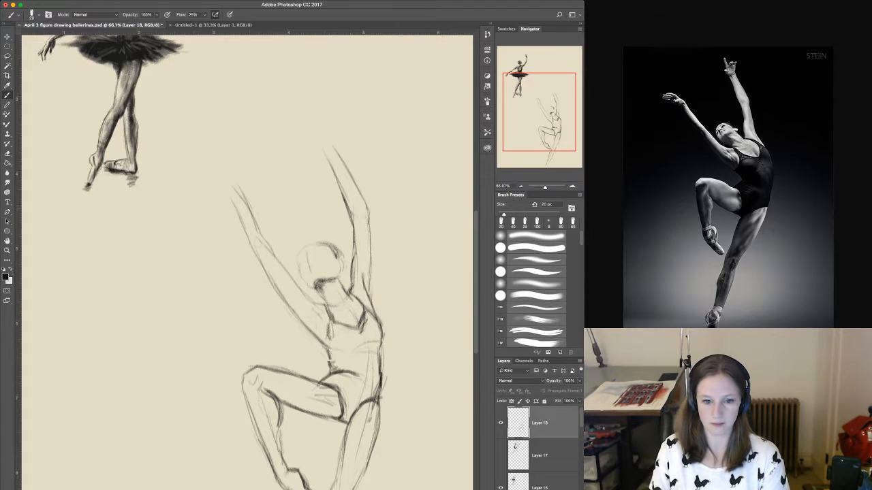
mouse_move(329, 156)
left_mouse_down()
mouse_move(336, 142)
mouse_move(319, 157)
mouse_move(314, 121)
left_mouse_up()
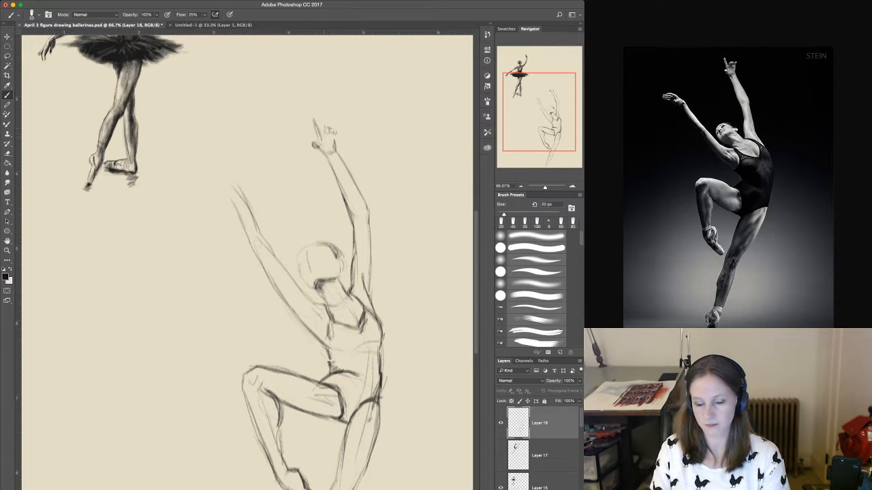
Define the overhead hand's curled and pointing fingers and its palm, and sketch the forward arm's hand with extended fingers.
mouse_move(336, 140)
left_mouse_down()
mouse_move(323, 144)
mouse_move(324, 137)
left_mouse_up()
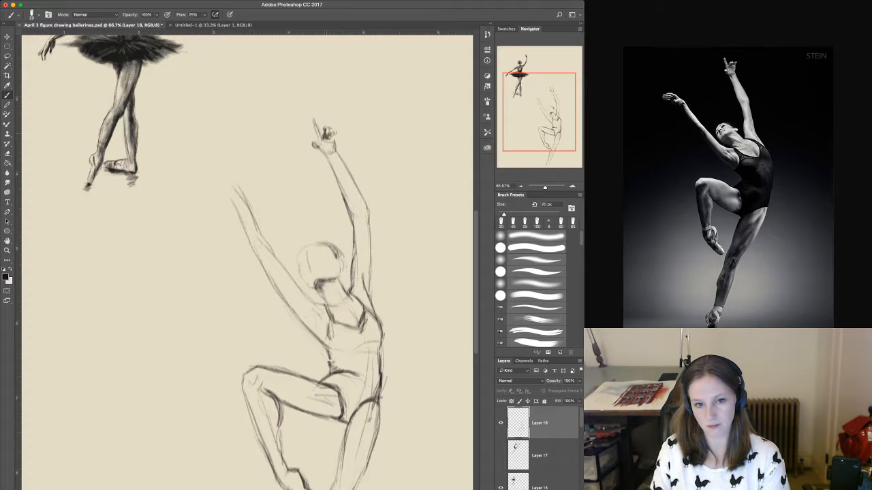
left_click_drag(311, 119, 313, 121)
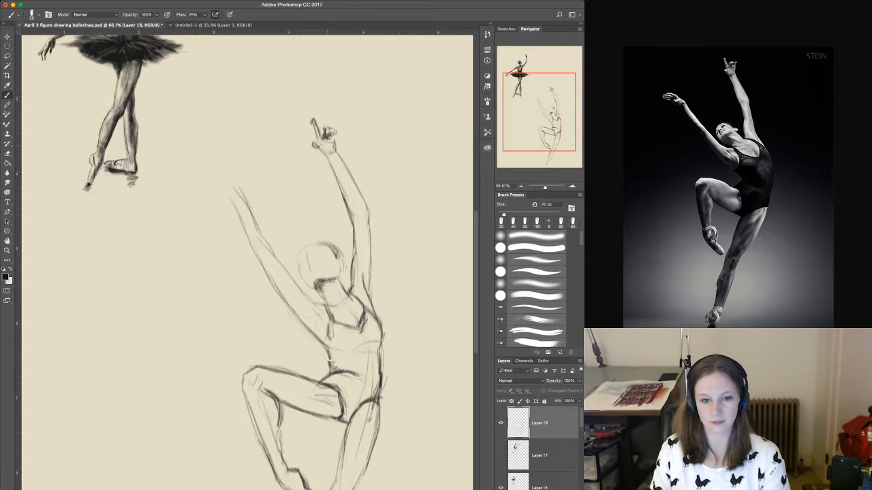
mouse_move(336, 153)
left_mouse_down()
mouse_move(327, 156)
mouse_move(337, 131)
left_mouse_up()
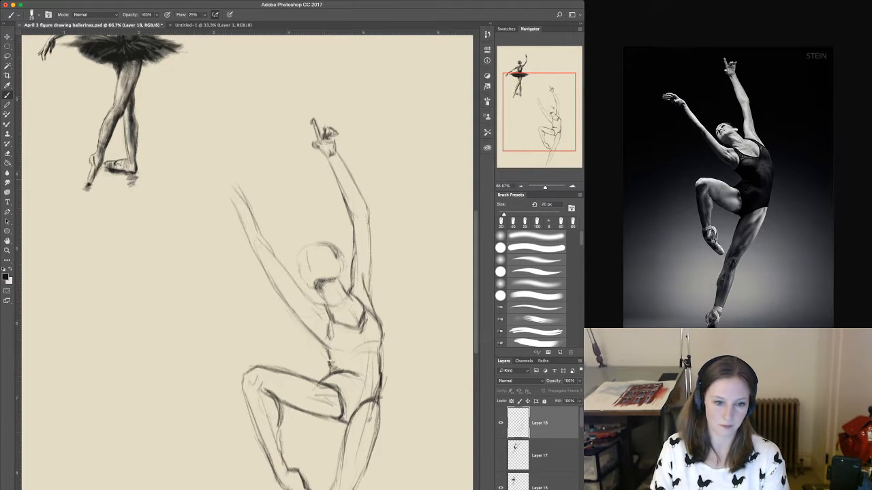
mouse_move(210, 180)
left_mouse_down()
mouse_move(244, 192)
mouse_move(249, 211)
mouse_move(204, 184)
mouse_move(208, 191)
left_mouse_up()
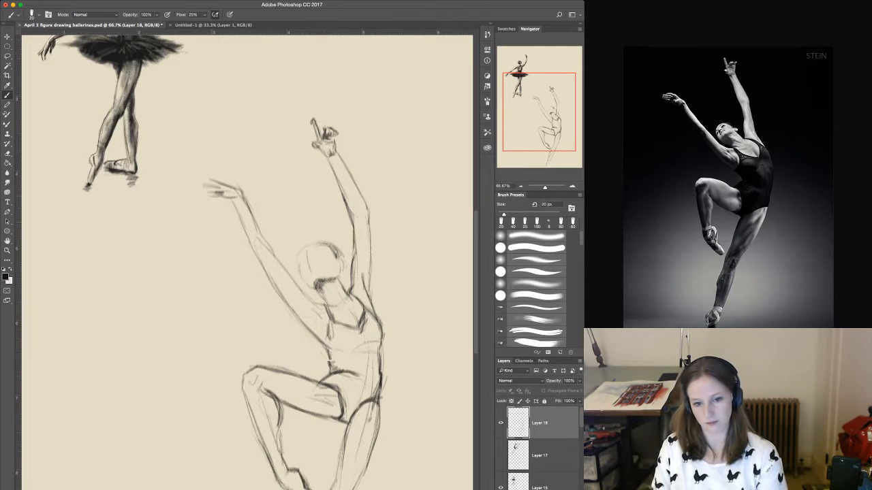
With a 45 px brush, shade the overhead arm from the wrist to the shoulder, plus the neck and the side of the face.
key("bracketright")
key("bracketright")
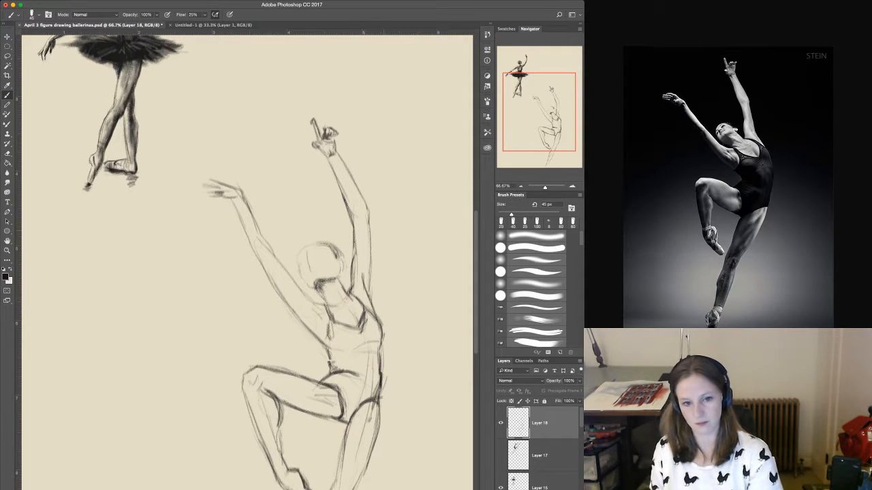
left_click_drag(330, 154, 354, 223)
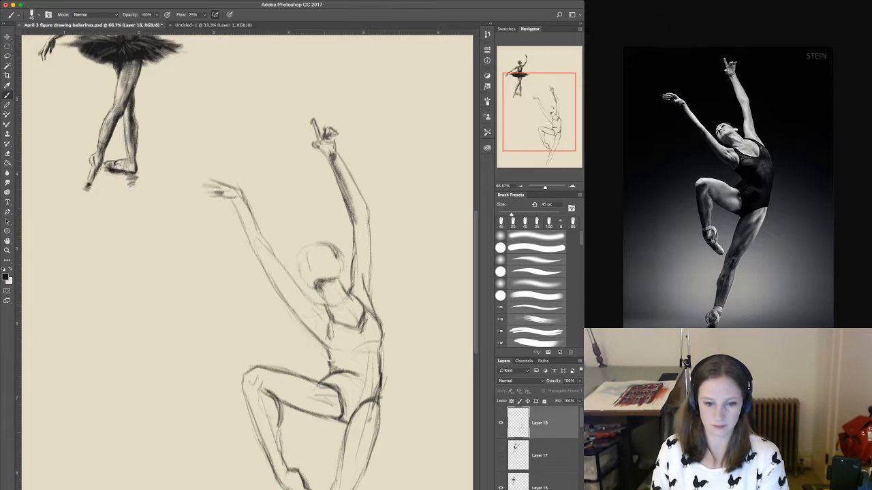
mouse_move(365, 255)
left_mouse_down()
mouse_move(368, 292)
mouse_move(367, 218)
mouse_move(357, 229)
mouse_move(366, 207)
left_mouse_up()
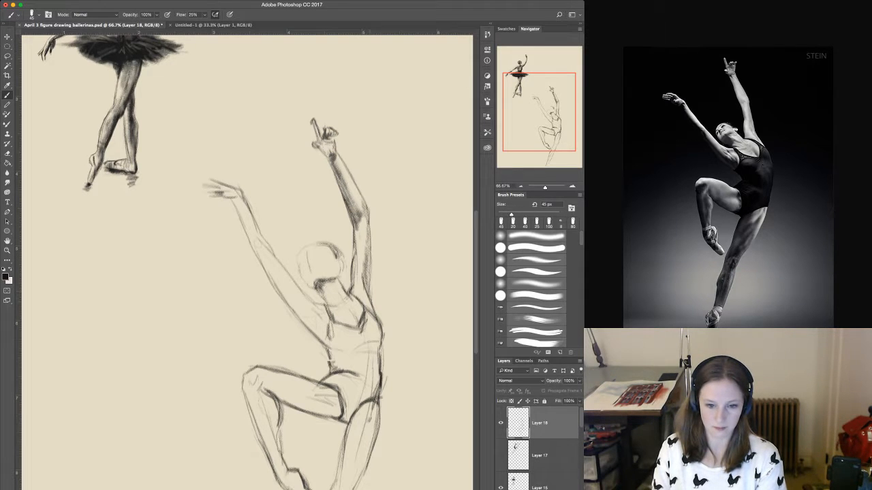
left_click_drag(352, 292, 364, 302)
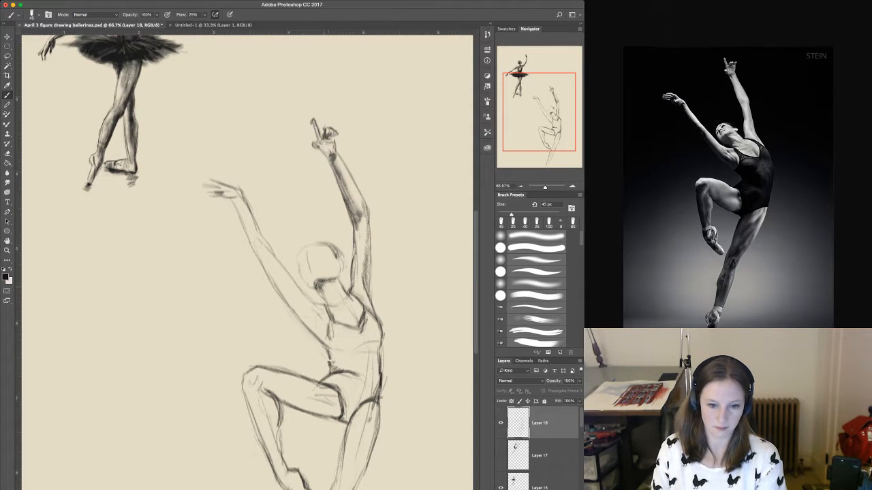
mouse_move(318, 287)
left_mouse_down()
mouse_move(335, 321)
mouse_move(336, 292)
left_mouse_up()
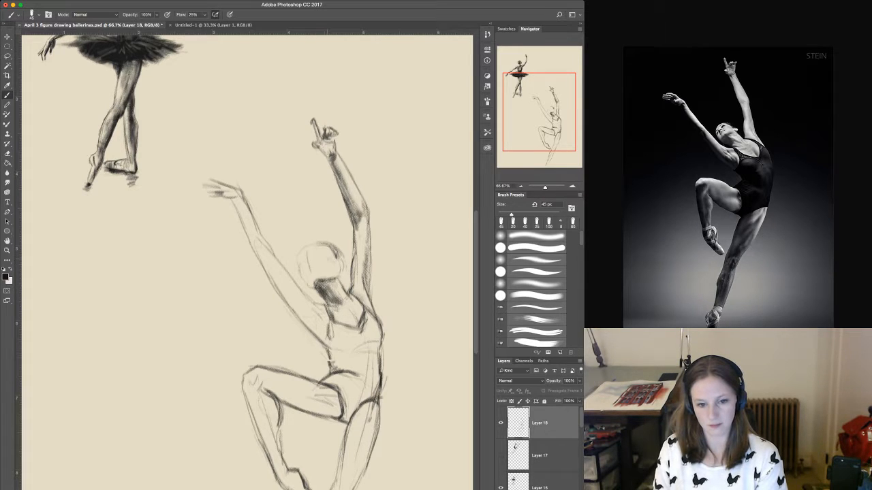
left_click_drag(331, 263, 335, 262)
Shade the underside of the forward arm from the forearm through the elbow to the armpit, building the darkest tone along the outer edge.
mouse_move(255, 258)
left_mouse_down()
mouse_move(260, 239)
mouse_move(271, 286)
left_mouse_up()
left_click_drag(239, 205, 273, 280)
left_click_drag(252, 247, 282, 301)
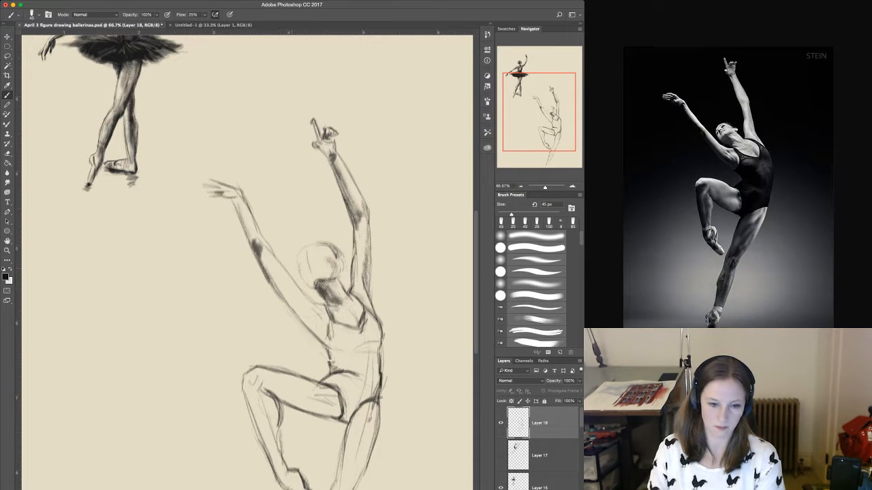
left_click_drag(259, 259, 299, 320)
left_click_drag(267, 276, 314, 331)
left_click_drag(261, 254, 307, 316)
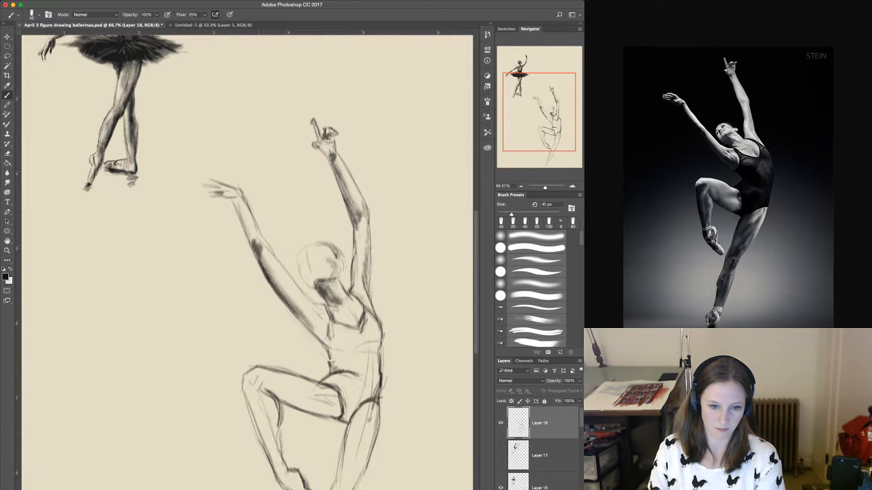
mouse_move(273, 274)
left_mouse_down()
mouse_move(300, 304)
mouse_move(292, 295)
left_mouse_up()
mouse_move(262, 259)
left_mouse_down()
mouse_move(316, 329)
mouse_move(309, 317)
left_mouse_up()
left_click_drag(268, 253, 301, 290)
left_click_drag(312, 328, 327, 338)
mouse_move(300, 309)
left_mouse_down()
mouse_move(329, 330)
mouse_move(325, 322)
left_mouse_up()
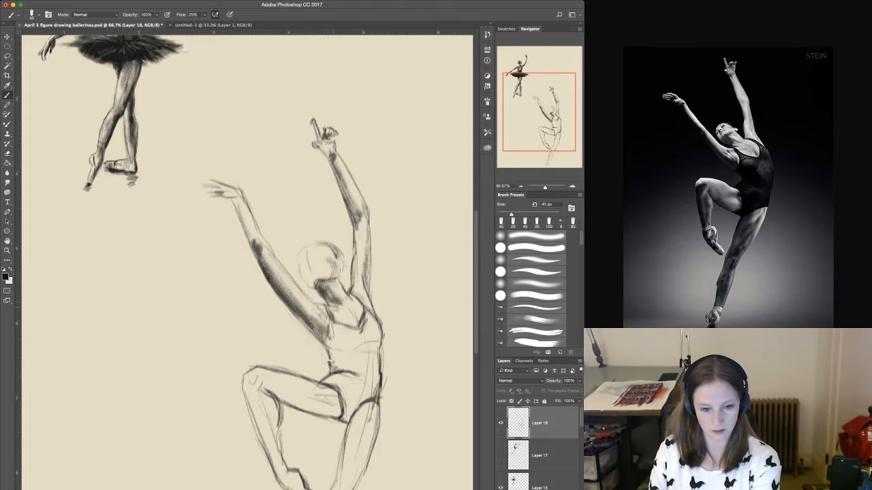
With a 25 px brush, darken the armpit crease, the overhead upper arm's outer edge, and the forward arm's palm and forearm underside.
key("bracketleft")
key("bracketleft")
left_click_drag(314, 314, 321, 337)
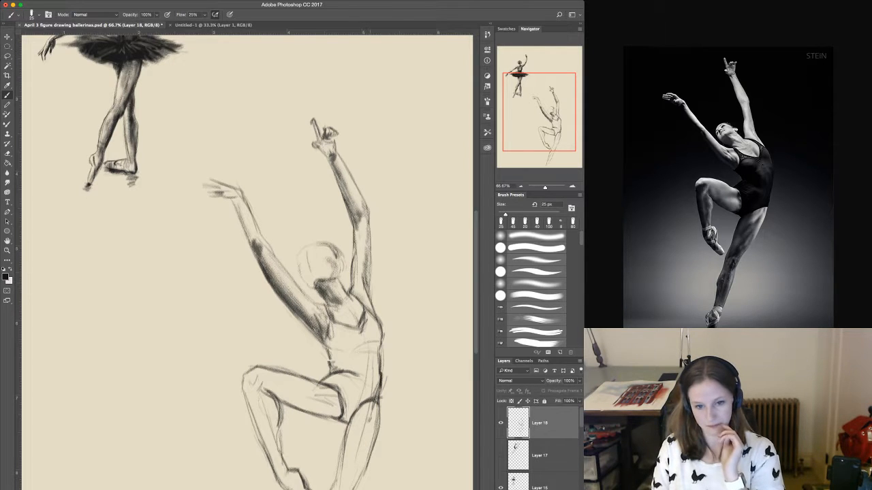
left_click_drag(369, 243, 370, 276)
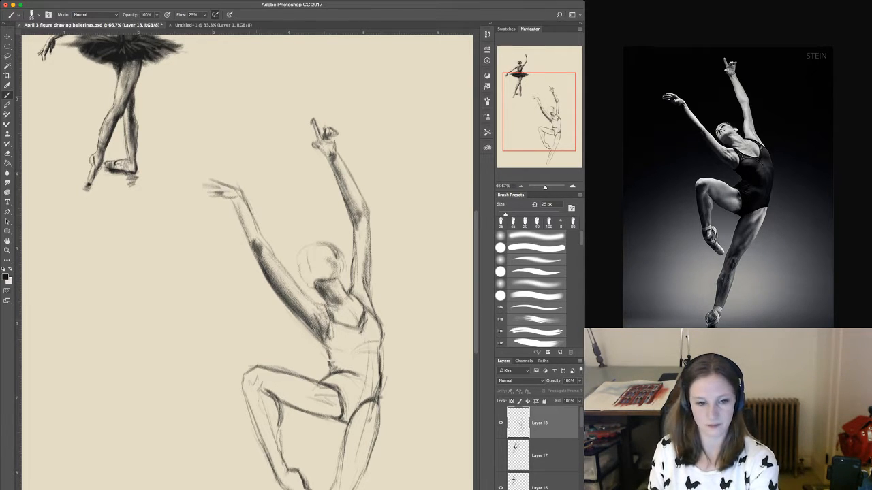
key("bracketright")
key("bracketright")
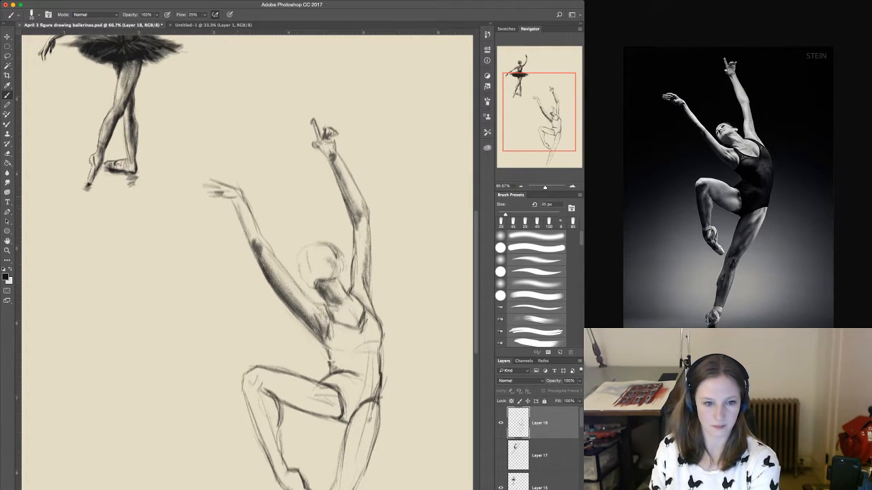
mouse_move(230, 199)
left_mouse_down()
mouse_move(240, 196)
mouse_move(232, 198)
left_mouse_up()
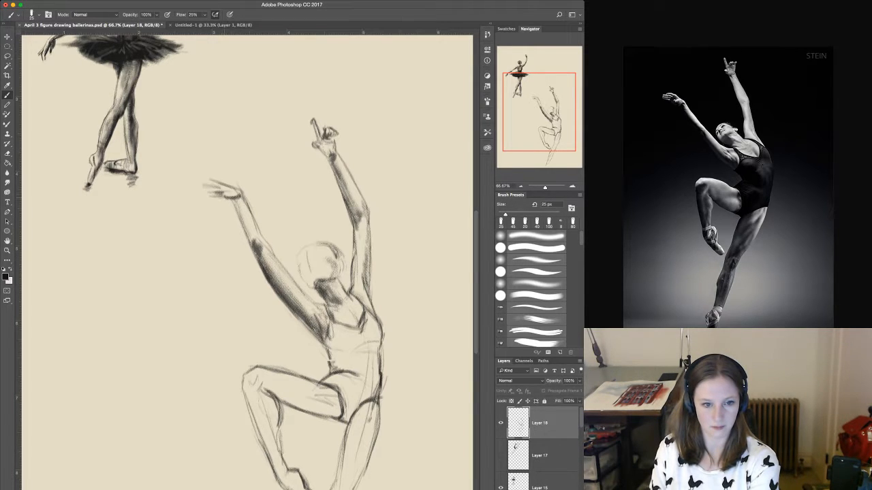
left_click_drag(236, 200, 251, 250)
With a 45 px brush, shade the raised lower leg from the knee down the shin and calf to the pointed foot.
key("bracketright")
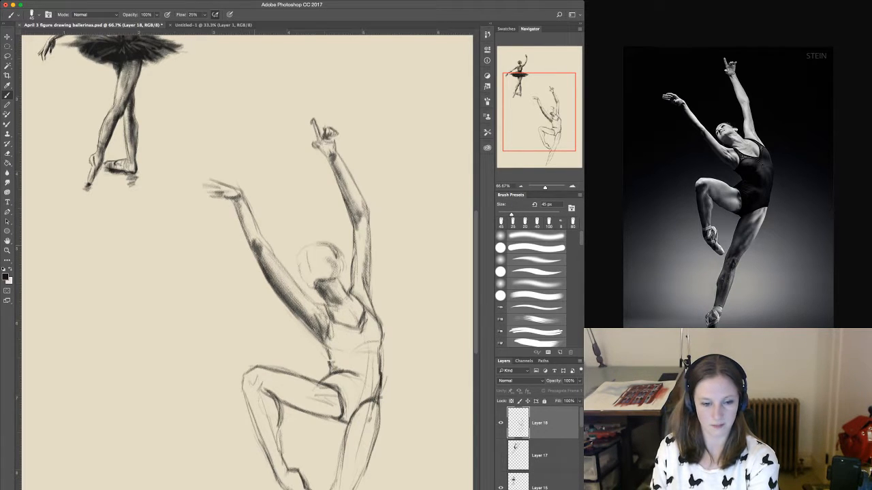
left_click_drag(331, 363, 306, 253)
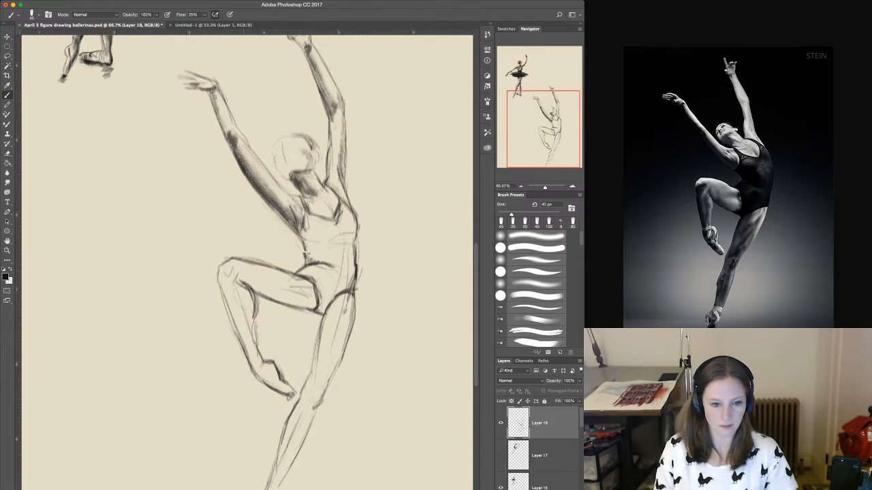
mouse_move(224, 271)
left_mouse_down()
mouse_move(255, 372)
mouse_move(237, 284)
mouse_move(240, 308)
left_mouse_up()
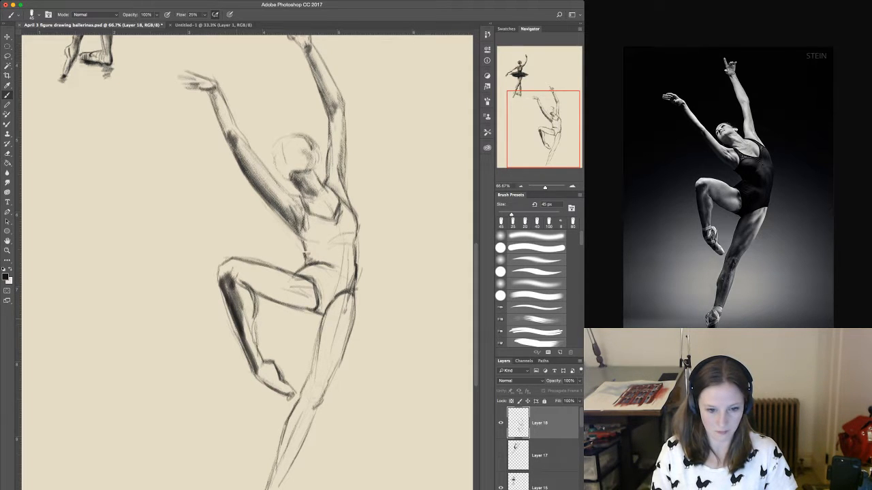
mouse_move(253, 365)
left_mouse_down()
mouse_move(288, 392)
mouse_move(276, 383)
left_mouse_up()
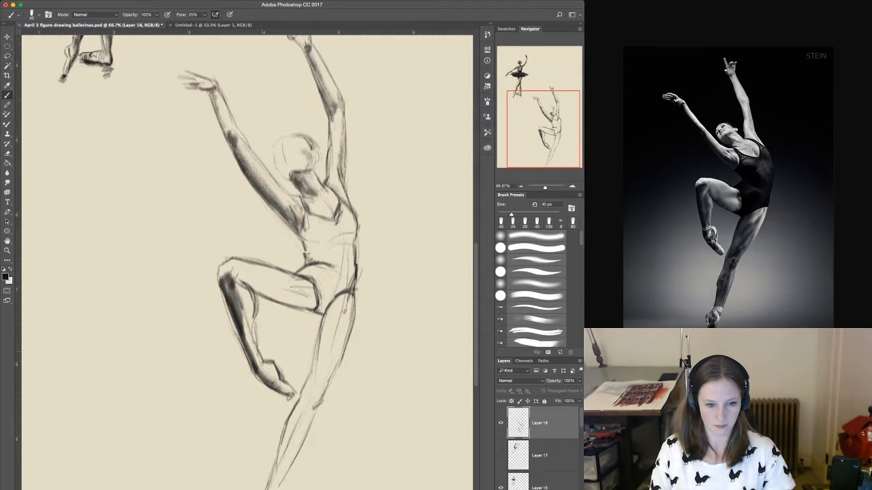
mouse_move(256, 365)
left_mouse_down()
mouse_move(245, 294)
mouse_move(252, 326)
left_mouse_up()
mouse_move(236, 276)
left_mouse_down()
mouse_move(247, 307)
mouse_move(252, 302)
left_mouse_up()
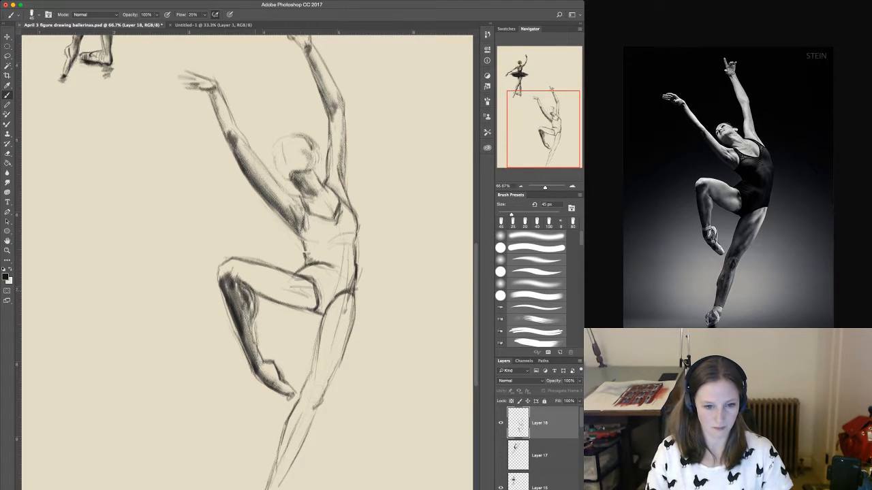
Shade the underside of the raised thigh from the knee to the hip and darken the kneecap and the raised foot's lower edge.
mouse_move(241, 278)
left_mouse_down()
mouse_move(274, 299)
mouse_move(314, 305)
left_mouse_up()
mouse_move(269, 283)
left_mouse_down()
mouse_move(314, 308)
mouse_move(310, 295)
left_mouse_up()
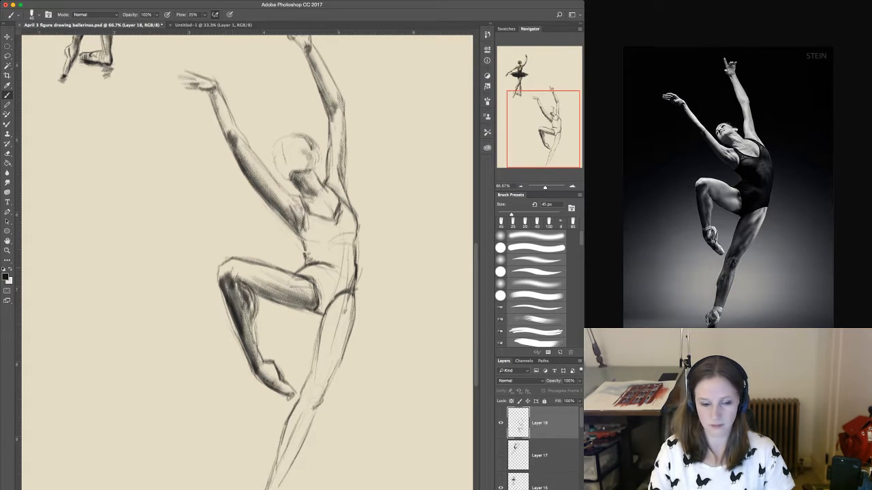
left_click_drag(235, 270, 224, 282)
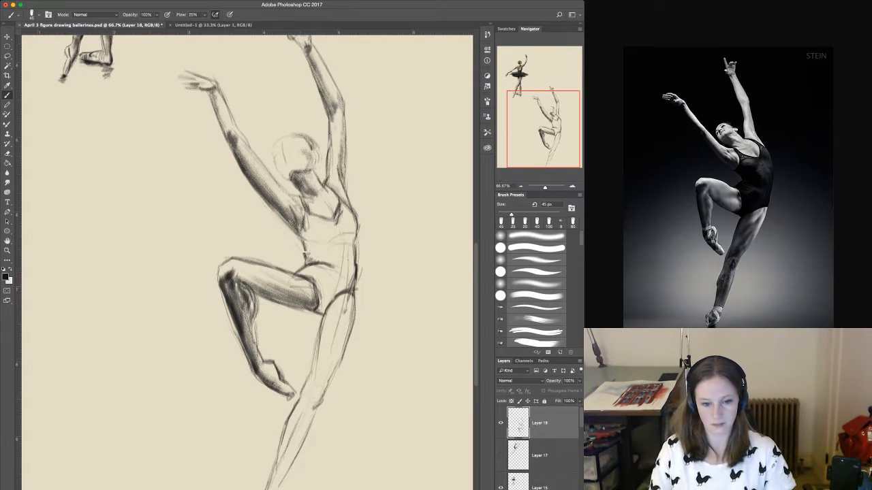
mouse_move(266, 370)
left_mouse_down()
mouse_move(259, 385)
mouse_move(279, 396)
left_mouse_up()
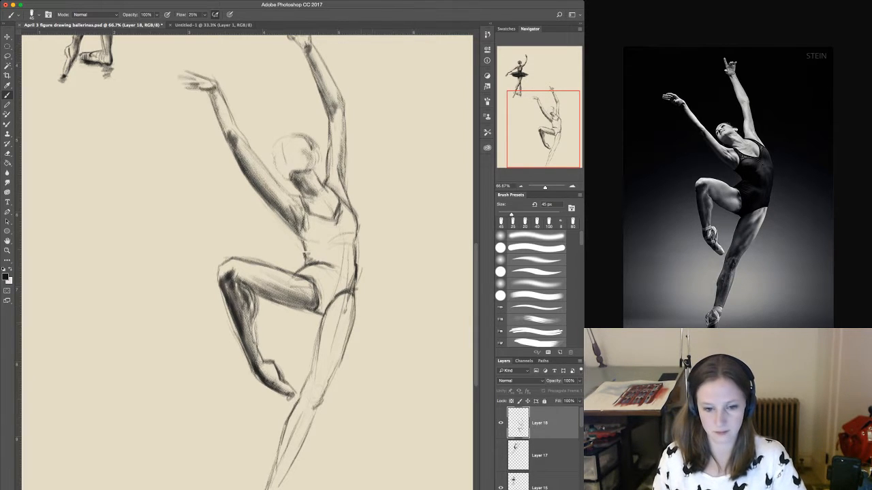
Shade the inner side of the standing thigh from the crotch down to the knee, enlarging the brush to 70 px.
left_click_drag(330, 303, 319, 337)
key("bracketright")
key("bracketright")
key("bracketright")
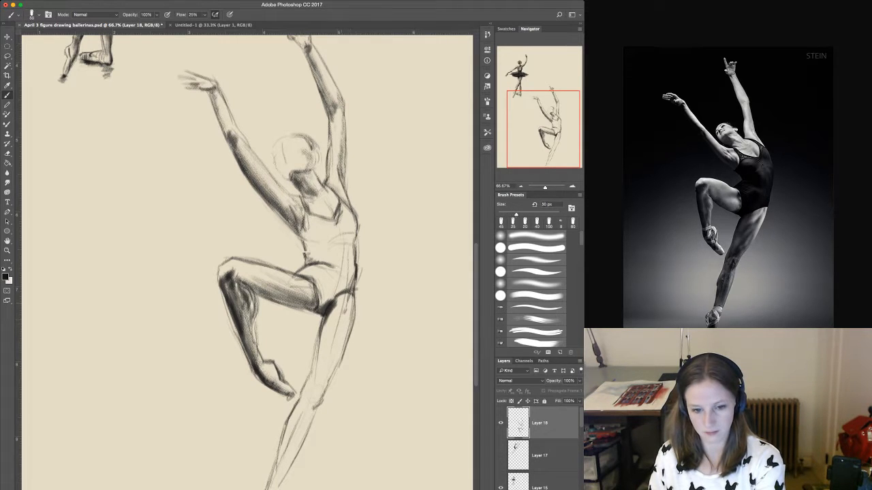
left_click_drag(334, 306, 318, 365)
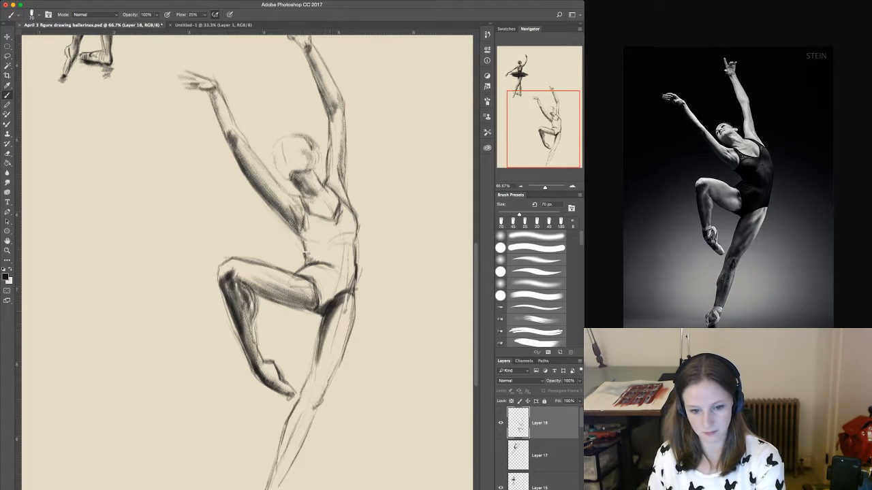
left_click_drag(323, 324, 312, 386)
mouse_move(333, 308)
left_mouse_down()
mouse_move(312, 386)
mouse_move(318, 382)
left_mouse_up()
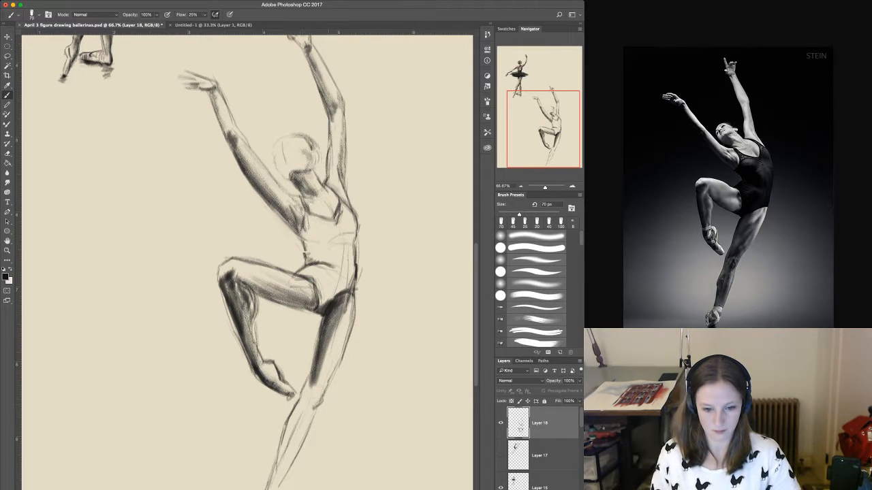
Shade the standing leg's knee and calf down toward the ankle, and add muscle tone along the outer thigh.
mouse_move(329, 343)
left_mouse_down()
mouse_move(316, 390)
mouse_move(316, 382)
mouse_move(279, 453)
left_mouse_up()
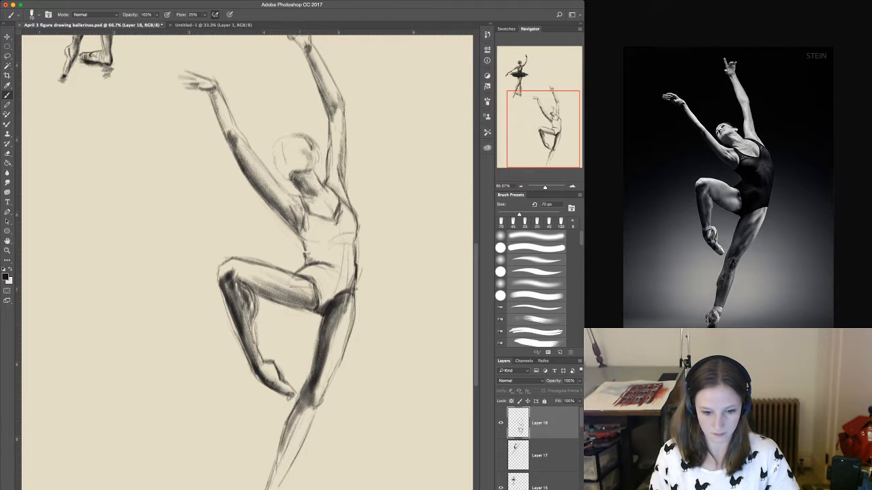
left_click_drag(302, 400, 285, 432)
left_click_drag(305, 397, 282, 455)
mouse_move(290, 422)
left_mouse_down()
mouse_move(274, 477)
mouse_move(280, 466)
left_mouse_up()
left_click_drag(309, 404, 281, 478)
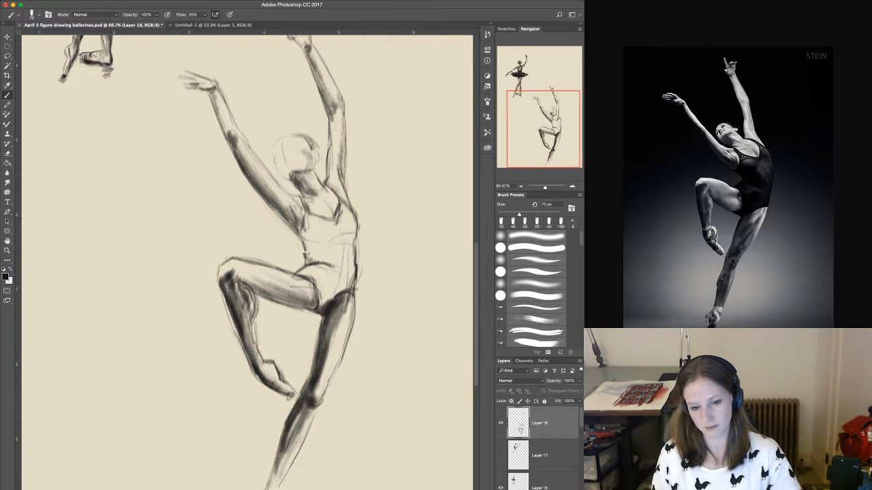
left_click_drag(346, 319, 340, 336)
left_click_drag(342, 333, 330, 367)
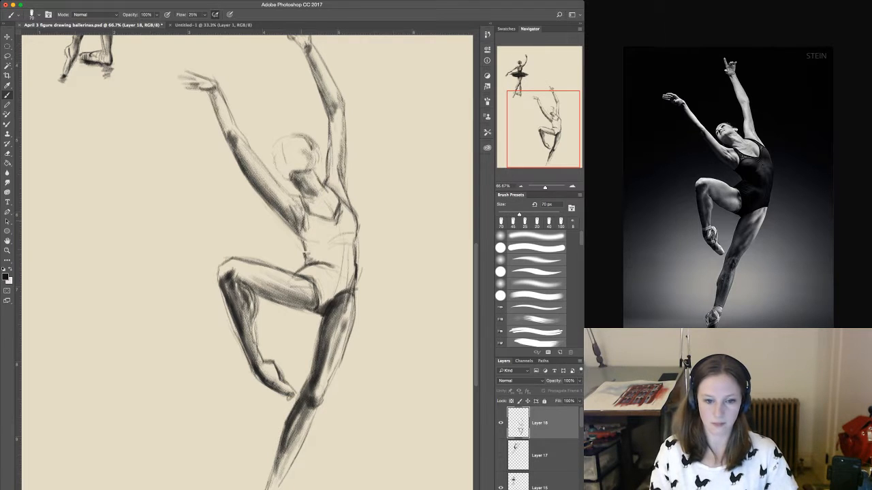
Fill the leotard with solid dark tone from the hips up through the waist and chest to the shoulder strap.
mouse_move(321, 271)
left_mouse_down()
mouse_move(324, 309)
mouse_move(342, 304)
left_mouse_up()
mouse_move(344, 264)
left_mouse_down()
mouse_move(325, 282)
mouse_move(345, 275)
mouse_move(324, 281)
mouse_move(346, 283)
left_mouse_up()
mouse_move(349, 273)
left_mouse_down()
mouse_move(338, 288)
mouse_move(348, 251)
mouse_move(352, 280)
mouse_move(330, 302)
left_mouse_up()
mouse_move(344, 252)
left_mouse_down()
mouse_move(340, 273)
mouse_move(332, 268)
left_mouse_up()
mouse_move(336, 249)
left_mouse_down()
mouse_move(308, 264)
mouse_move(314, 255)
left_mouse_up()
mouse_move(346, 229)
left_mouse_down()
mouse_move(310, 257)
mouse_move(302, 247)
left_mouse_up()
left_click_drag(311, 212, 306, 230)
mouse_move(332, 216)
left_mouse_down()
mouse_move(308, 231)
mouse_move(329, 234)
left_mouse_up()
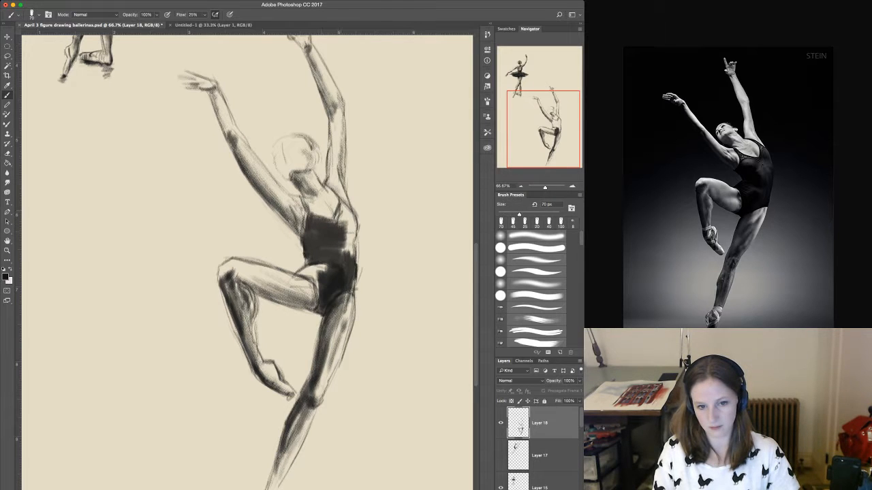
mouse_move(342, 202)
left_mouse_down()
mouse_move(332, 237)
mouse_move(333, 229)
mouse_move(346, 248)
mouse_move(341, 239)
mouse_move(332, 262)
mouse_move(352, 260)
mouse_move(319, 300)
left_mouse_up()
With a 50 px brush, darken the leotard's hip crease, waist and chest, and define its edge above the standing thigh.
key("bracketleft")
key("bracketleft")
key("bracketleft")
key("bracketleft")
mouse_move(301, 272)
left_mouse_down()
mouse_move(318, 292)
mouse_move(300, 275)
mouse_move(328, 265)
left_mouse_up()
mouse_move(307, 273)
left_mouse_down()
mouse_move(326, 266)
mouse_move(309, 278)
mouse_move(331, 275)
left_mouse_up()
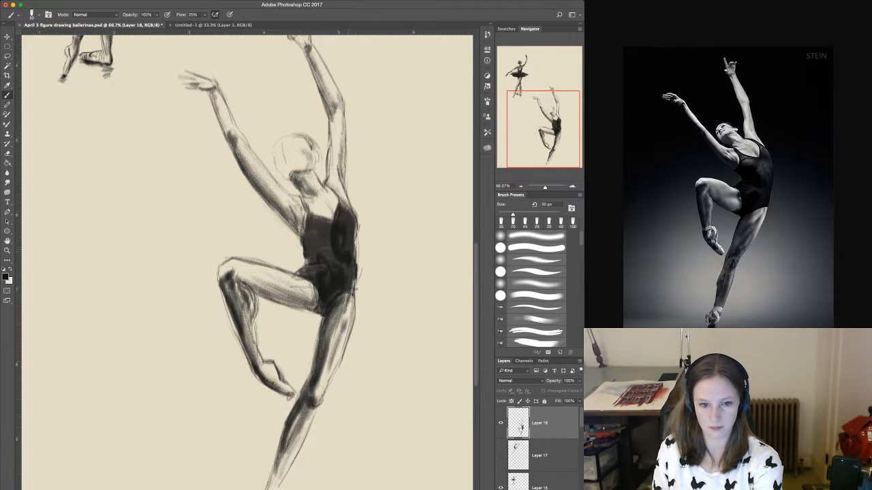
mouse_move(312, 256)
left_mouse_down()
mouse_move(353, 232)
mouse_move(346, 271)
mouse_move(310, 259)
mouse_move(323, 262)
mouse_move(324, 226)
mouse_move(330, 233)
left_mouse_up()
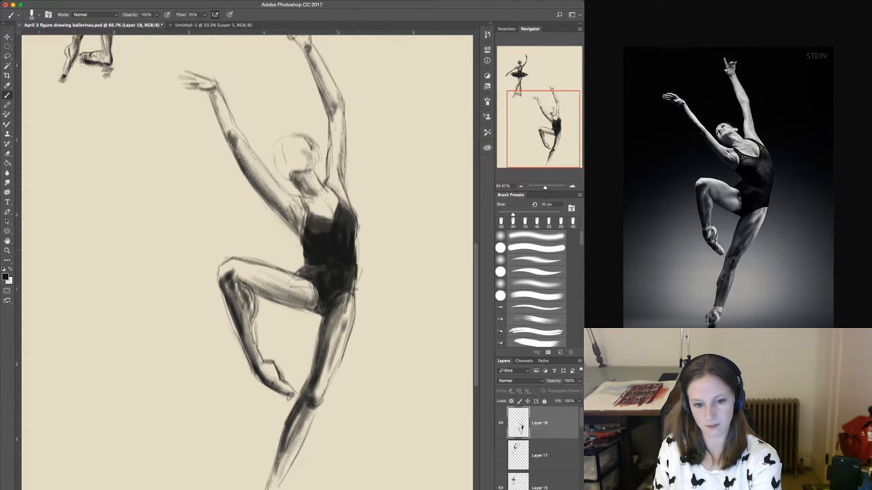
left_click_drag(332, 299, 351, 291)
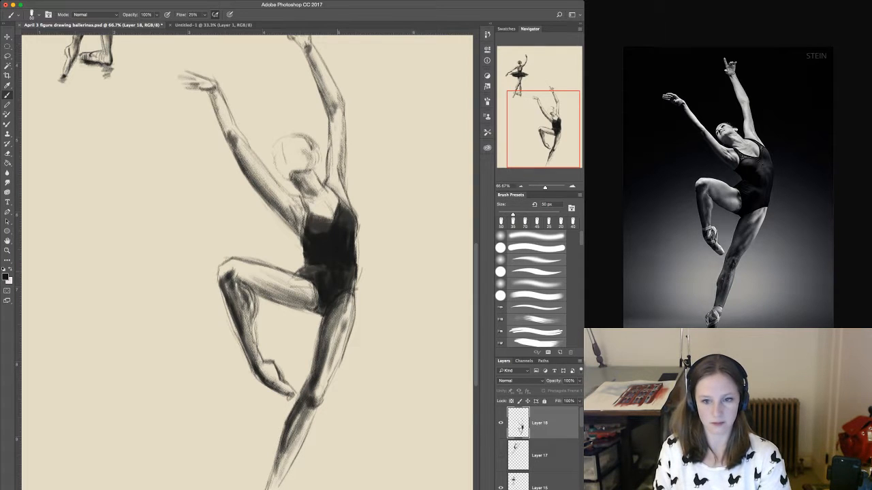
scroll(273, 262, "up", 2)
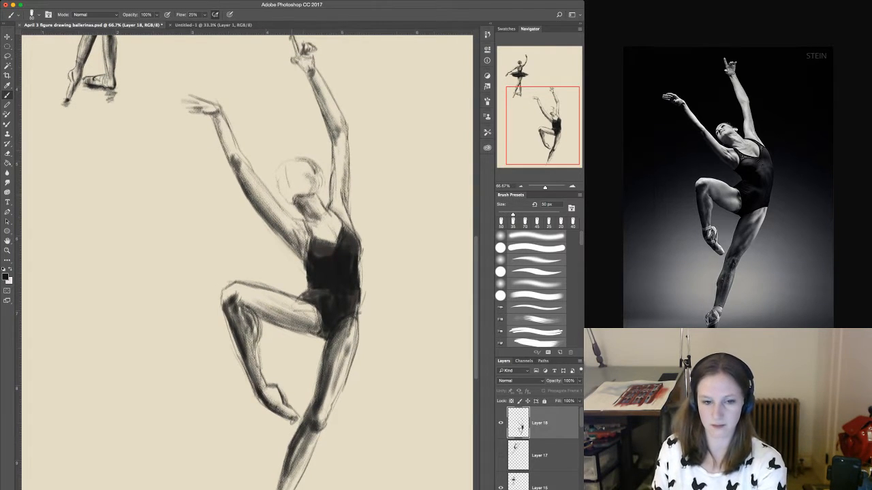
Sketch the ballerina's facial features inside the head construction, using brush sizes between 20 and 40 px.
key("bracketleft")
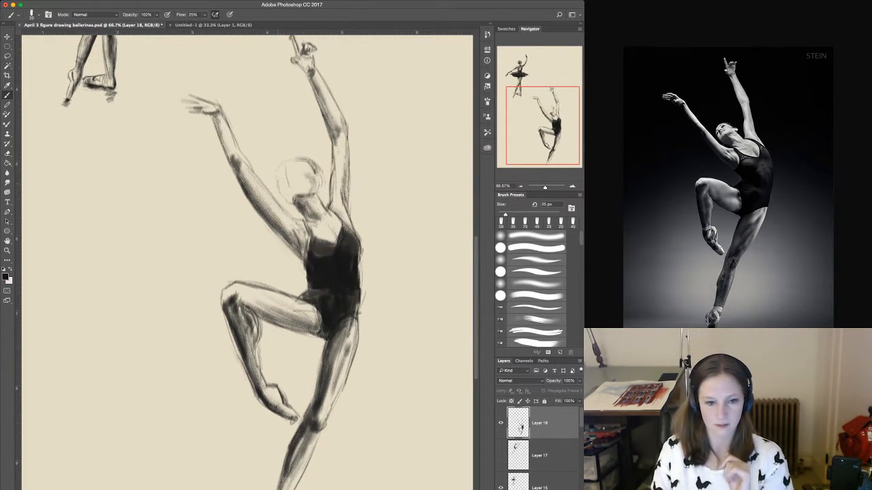
left_click_drag(278, 187, 299, 200)
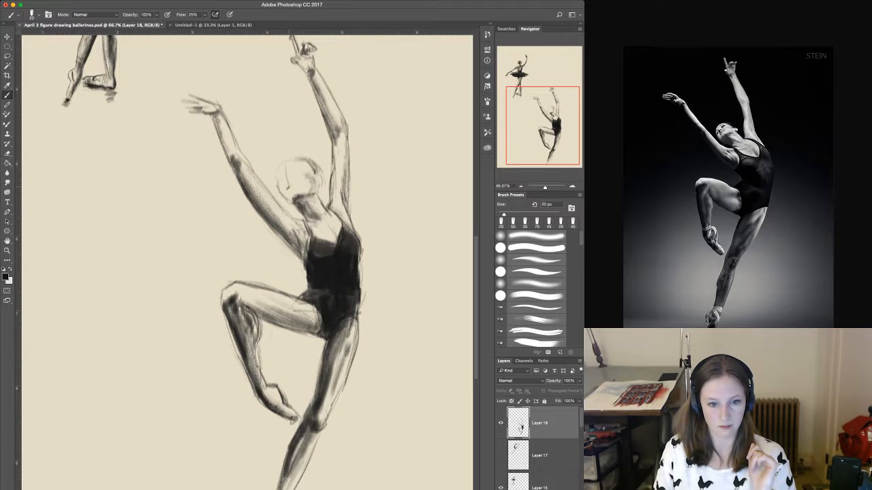
left_click_drag(288, 185, 296, 187)
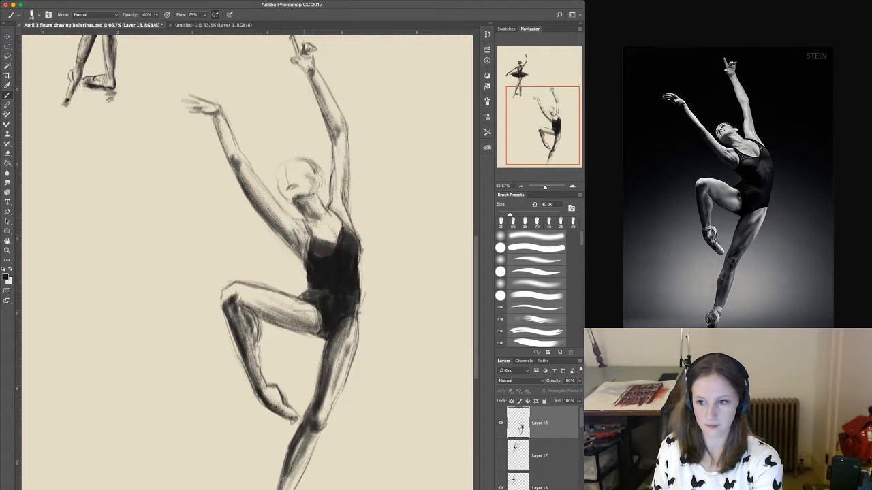
mouse_move(305, 171)
left_mouse_down()
mouse_move(312, 177)
mouse_move(297, 172)
left_mouse_up()
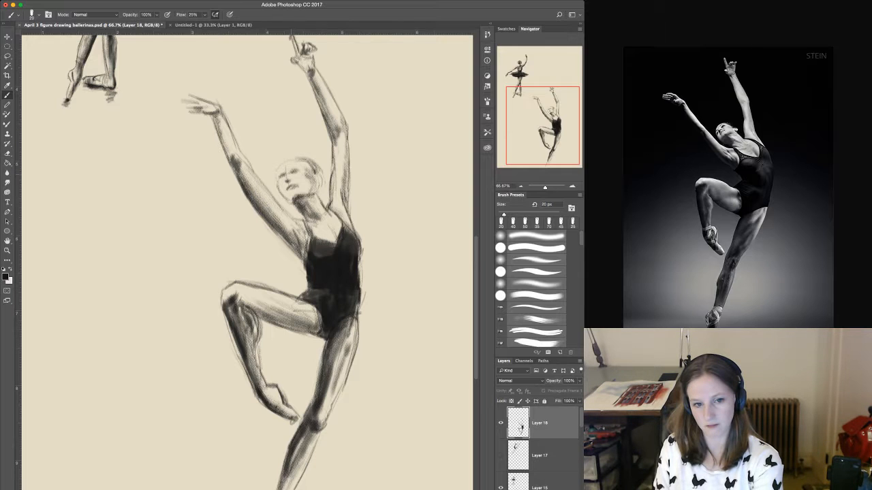
With a 20 px brush, darken the top and back of the head and define the face contour, jaw and neck.
mouse_move(279, 168)
left_mouse_down()
mouse_move(302, 157)
mouse_move(319, 173)
left_mouse_up()
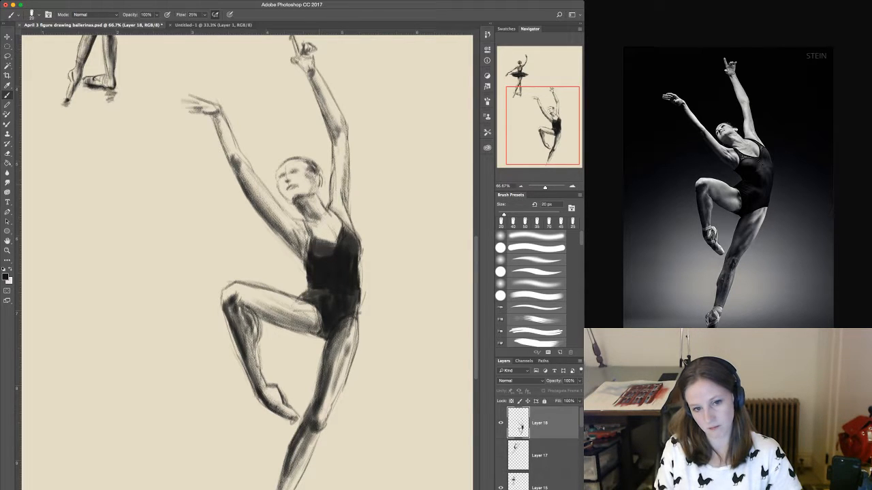
left_click_drag(319, 172, 322, 185)
left_click_drag(316, 167, 321, 188)
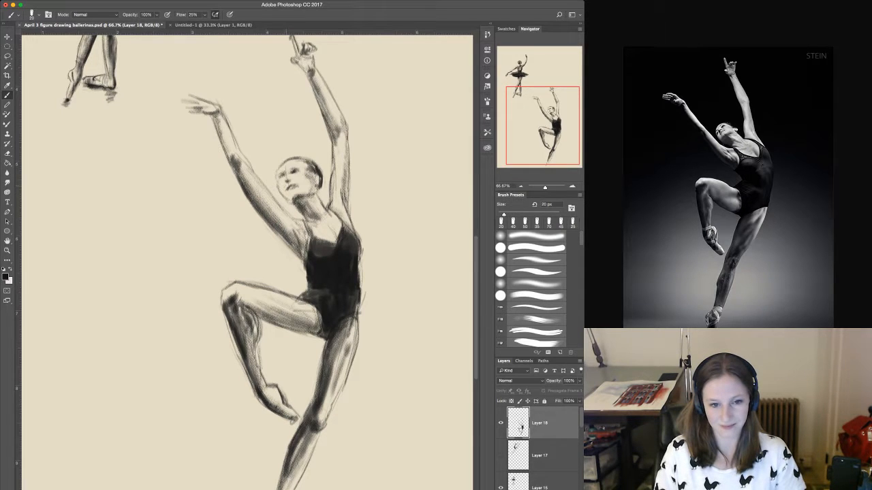
mouse_move(277, 180)
left_mouse_down()
mouse_move(280, 195)
mouse_move(309, 219)
left_mouse_up()
mouse_move(300, 215)
left_mouse_down()
mouse_move(312, 222)
mouse_move(291, 215)
mouse_move(299, 215)
left_mouse_up()
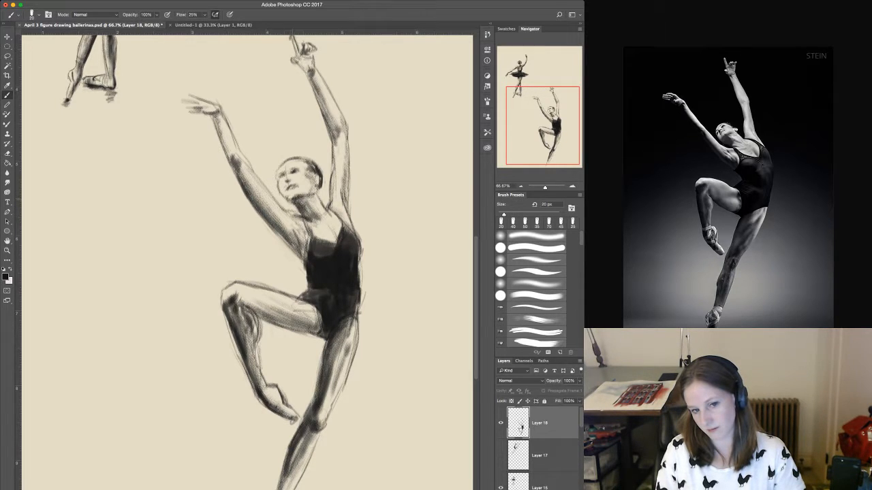
left_click_drag(300, 199, 307, 202)
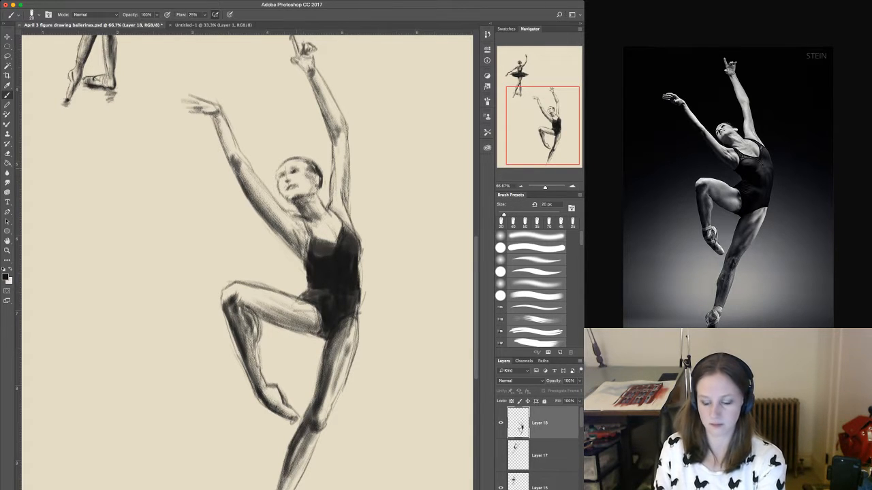
Refine the face with a fine brush, then shade the cheek and darken the pulled-back hair at 25 px.
key("bracketleft")
key("bracketleft")
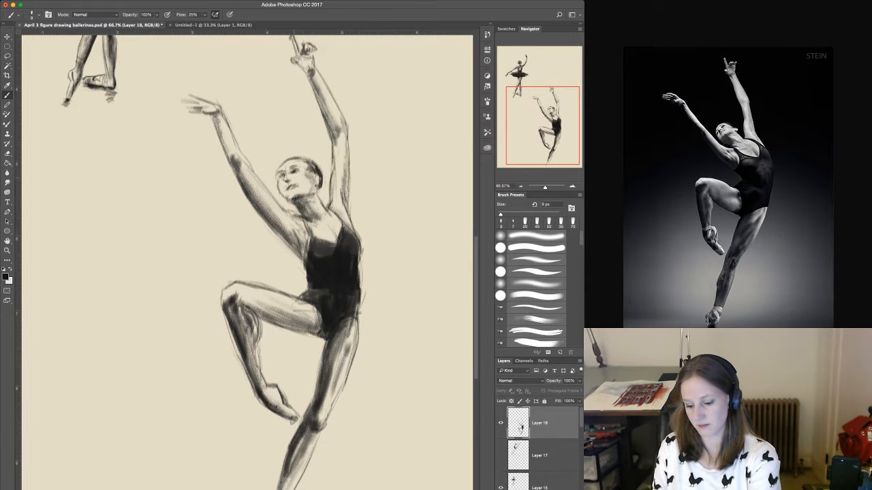
key("bracketright")
key("bracketright")
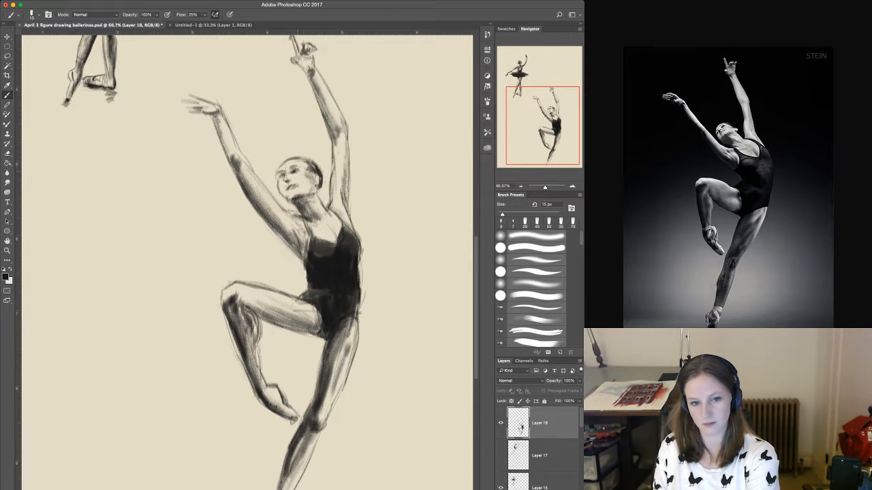
key("bracketright")
key("bracketright")
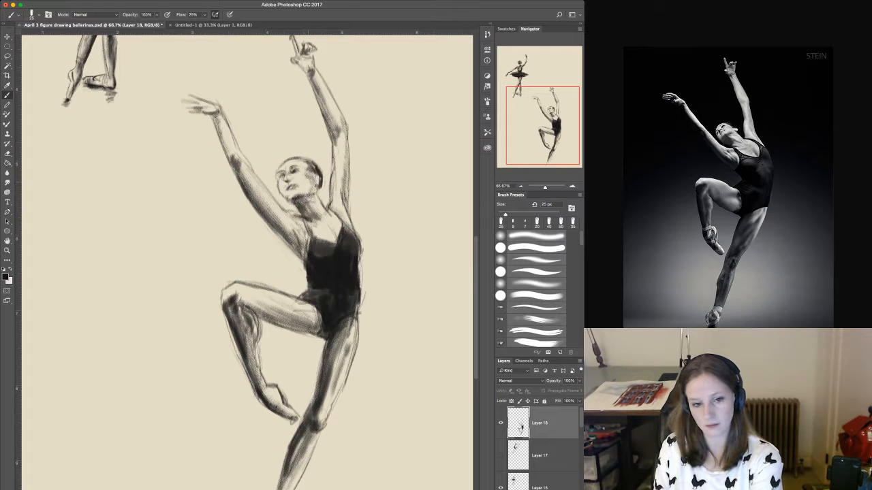
mouse_move(301, 194)
left_mouse_down()
mouse_move(314, 184)
mouse_move(310, 193)
left_mouse_up()
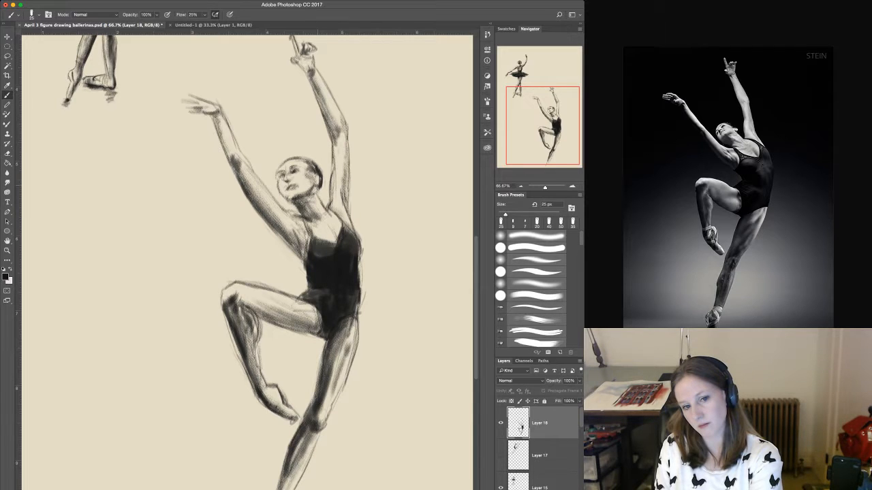
left_click_drag(322, 174, 319, 195)
left_click_drag(307, 160, 312, 169)
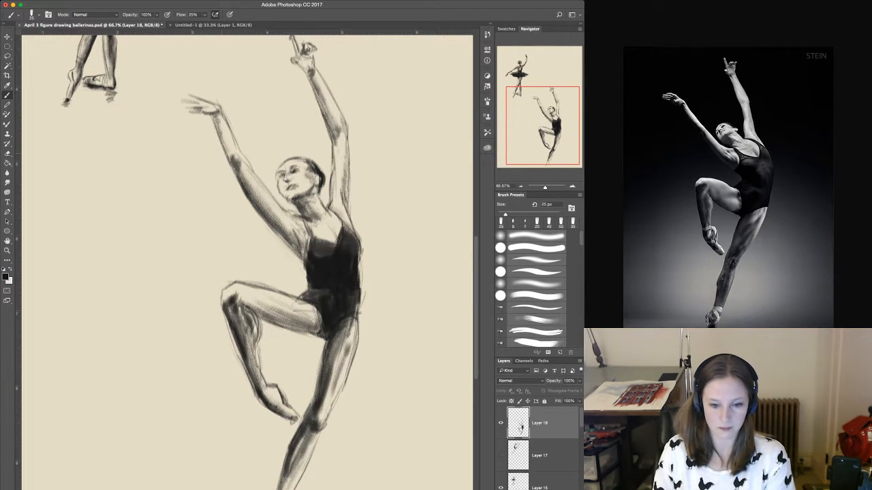
Extend the standing leg down to the ankle and outline its pointed foot with a 25 px brush.
mouse_move(273, 286)
left_mouse_down()
mouse_move(278, 190)
mouse_move(268, 296)
mouse_move(289, 225)
left_mouse_up()
left_click(7, 37)
key("b")
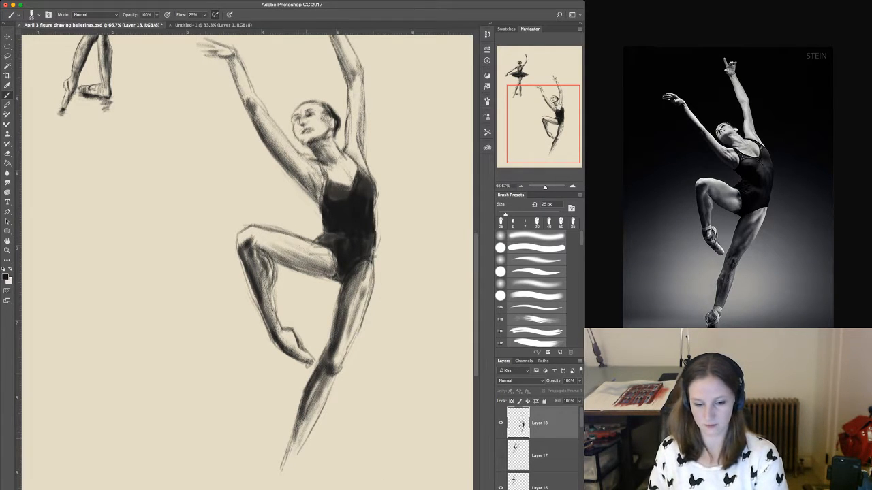
mouse_move(301, 438)
left_mouse_down()
mouse_move(304, 388)
mouse_move(285, 455)
left_mouse_up()
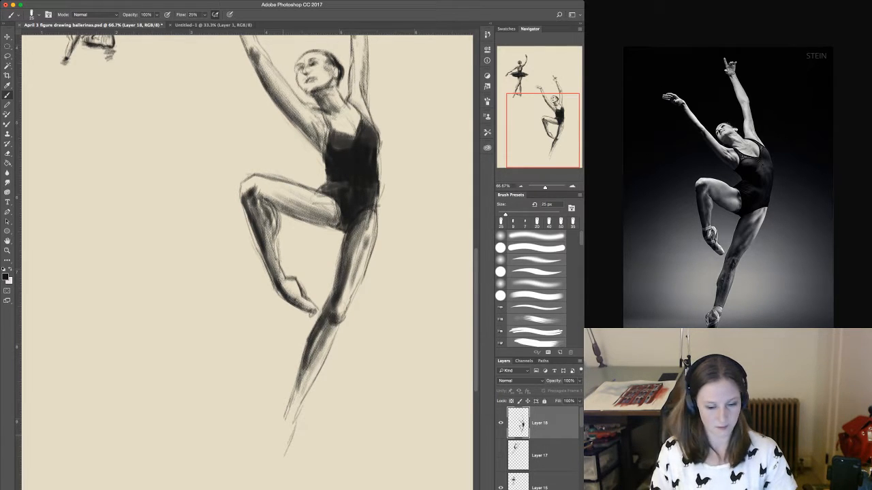
left_click_drag(289, 403, 275, 427)
mouse_move(298, 378)
left_mouse_down()
mouse_move(273, 437)
mouse_move(273, 467)
mouse_move(282, 468)
left_mouse_up()
left_click_drag(297, 415, 288, 451)
left_click_drag(307, 388, 296, 440)
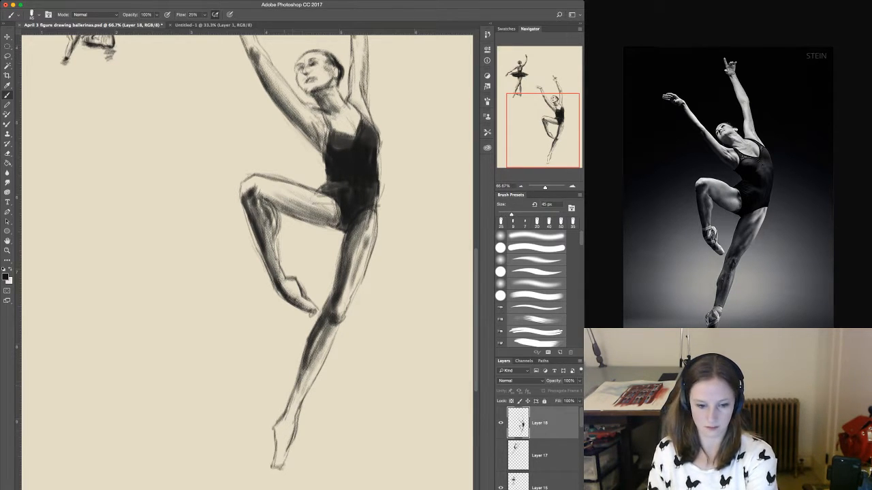
With a 50 px brush, shade the standing leg's ankle and foot and deepen the tone along its calf.
left_click_drag(284, 415, 277, 436)
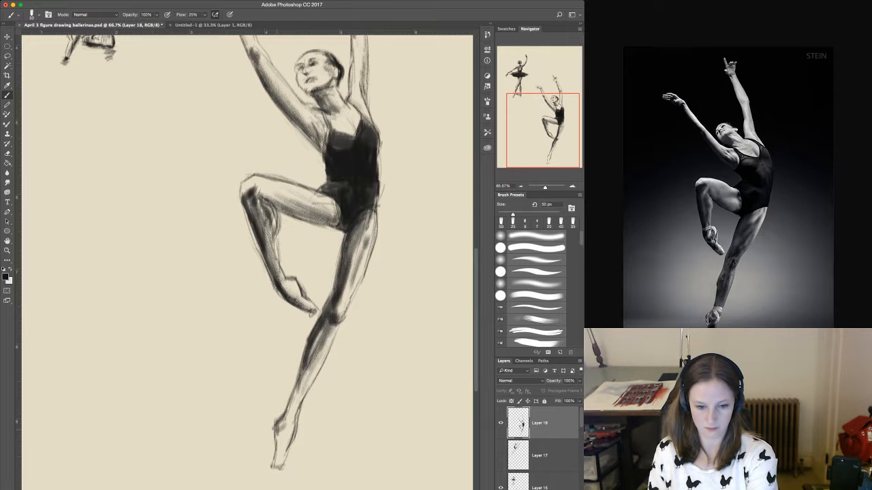
left_click_drag(295, 388, 282, 459)
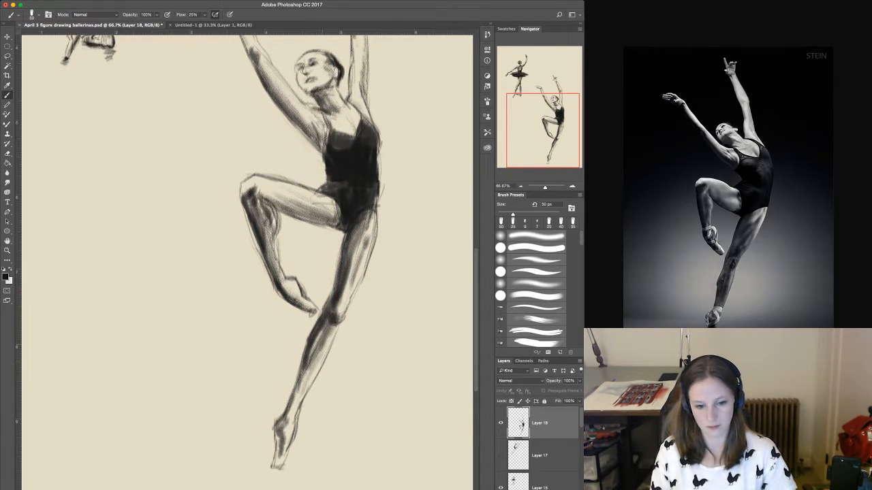
left_click_drag(322, 340, 307, 386)
left_click_drag(330, 326, 296, 402)
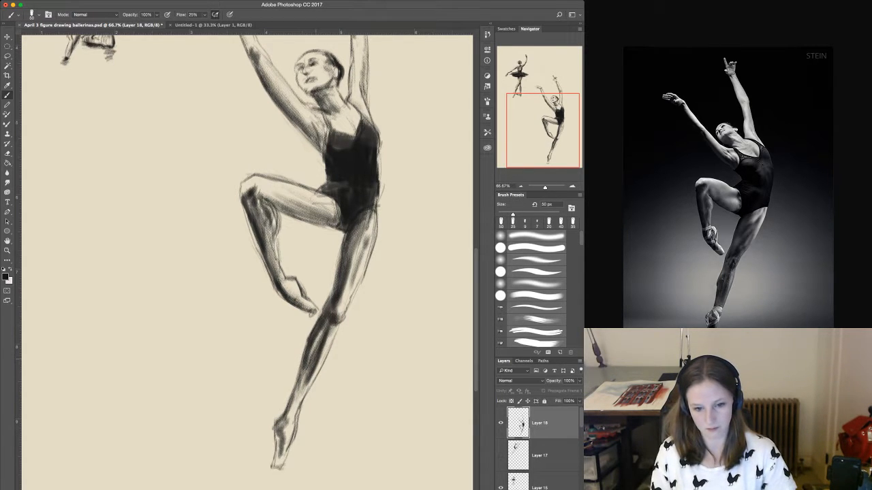
left_click_drag(333, 328, 326, 346)
left_click_drag(327, 343, 285, 419)
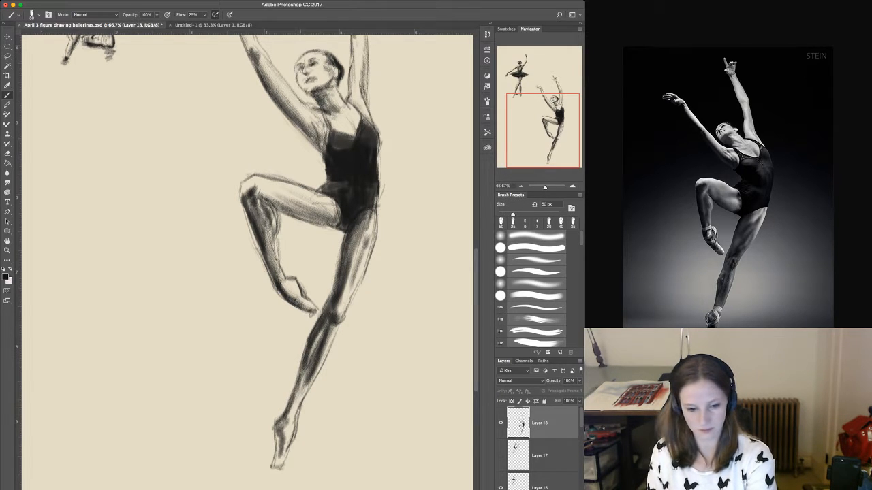
With a 30 px brush, reinforce the standing foot's edges and toe, and sketch a ground shadow beneath it.
key("bracketleft")
left_click_drag(282, 414, 271, 472)
left_click_drag(276, 468, 282, 471)
left_click_drag(296, 421, 278, 470)
mouse_move(281, 463)
left_mouse_down()
mouse_move(275, 474)
mouse_move(303, 463)
left_mouse_up()
mouse_move(249, 469)
left_mouse_down()
mouse_move(306, 466)
mouse_move(265, 489)
left_mouse_up()
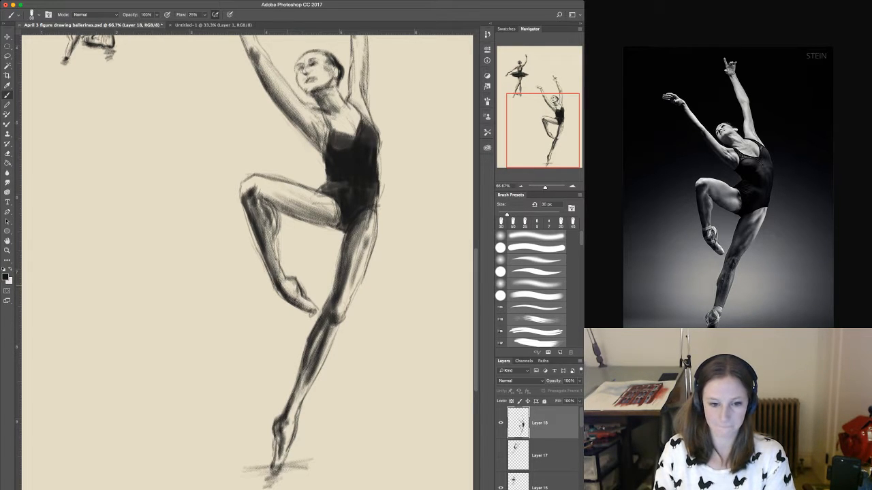
Add dark tone to the raised foot's ankle and to the standing foot's instep and ankle.
left_click_drag(289, 287, 288, 295)
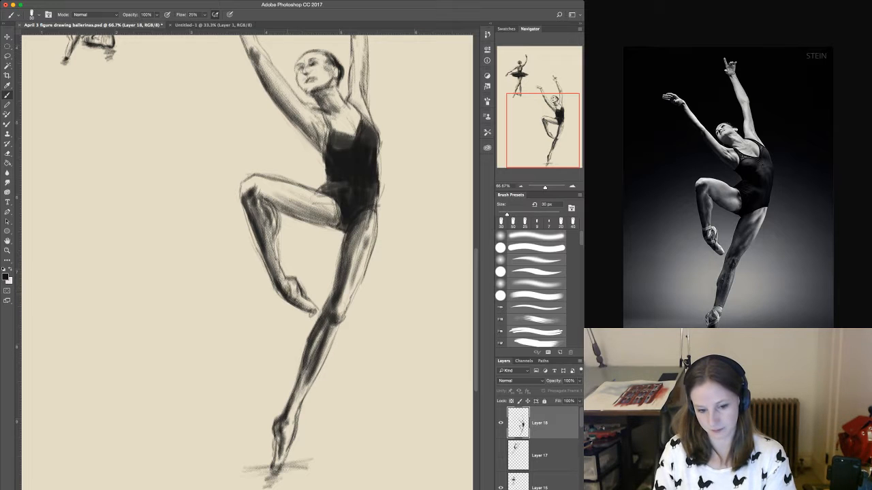
left_click_drag(289, 428, 284, 445)
left_click_drag(290, 426, 283, 444)
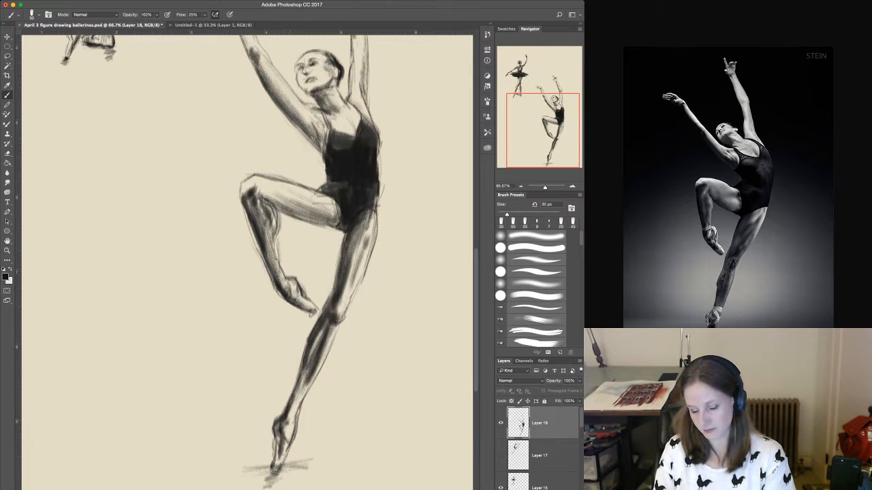
mouse_move(299, 410)
left_mouse_down()
mouse_move(291, 429)
mouse_move(298, 407)
left_mouse_up()
Switch the brush to Clear mode at 70 px and lift soft highlights from the leotard's chest, waist and hip and the arms.
left_click_drag(299, 122, 285, 250)
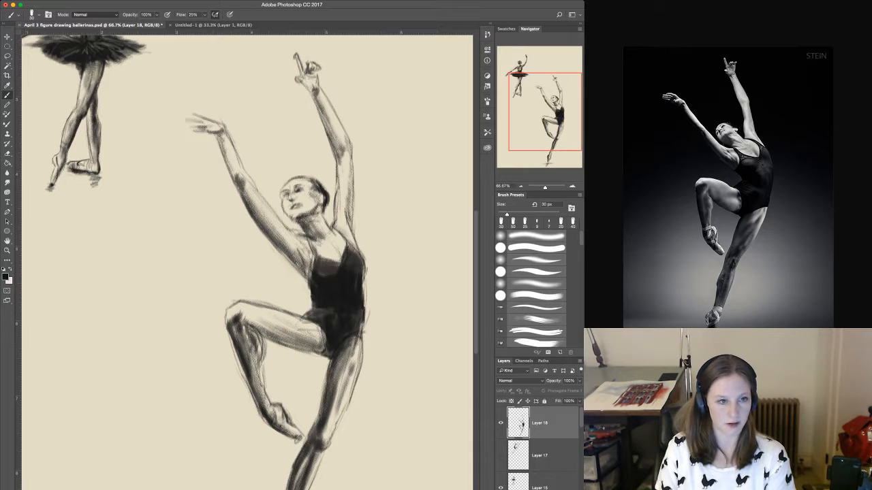
key("shift+alt+r")
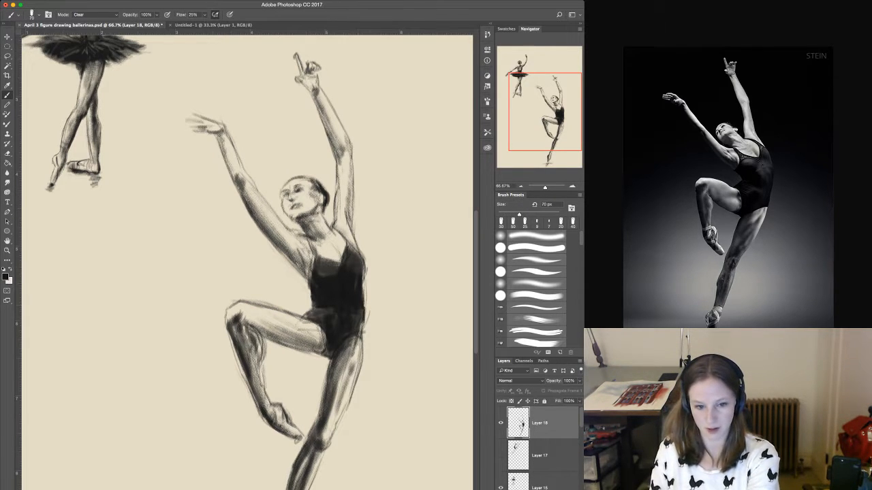
mouse_move(322, 262)
left_mouse_down()
mouse_move(328, 276)
mouse_move(341, 274)
mouse_move(325, 267)
mouse_move(358, 278)
mouse_move(357, 252)
mouse_move(357, 266)
left_mouse_up()
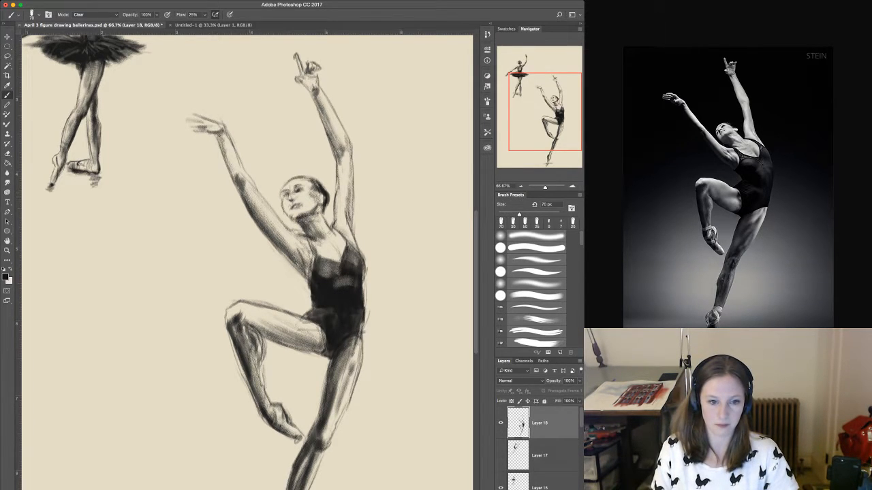
left_click_drag(249, 197, 259, 221)
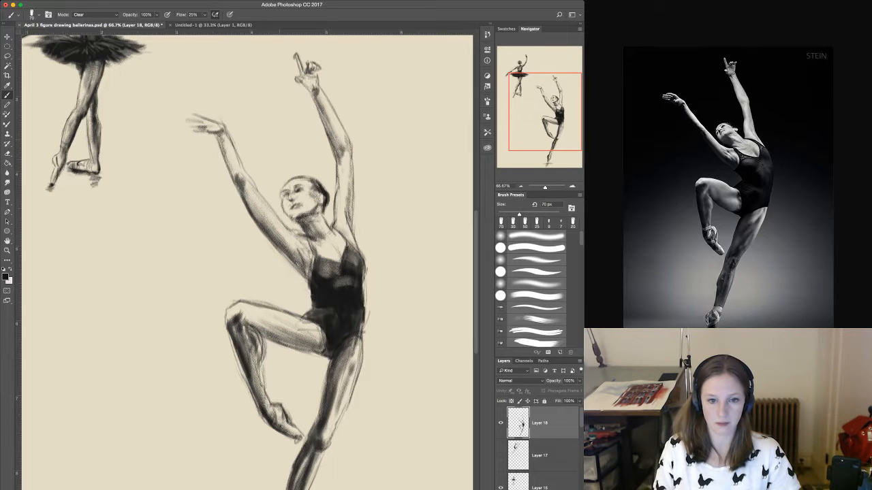
left_click_drag(350, 140, 352, 158)
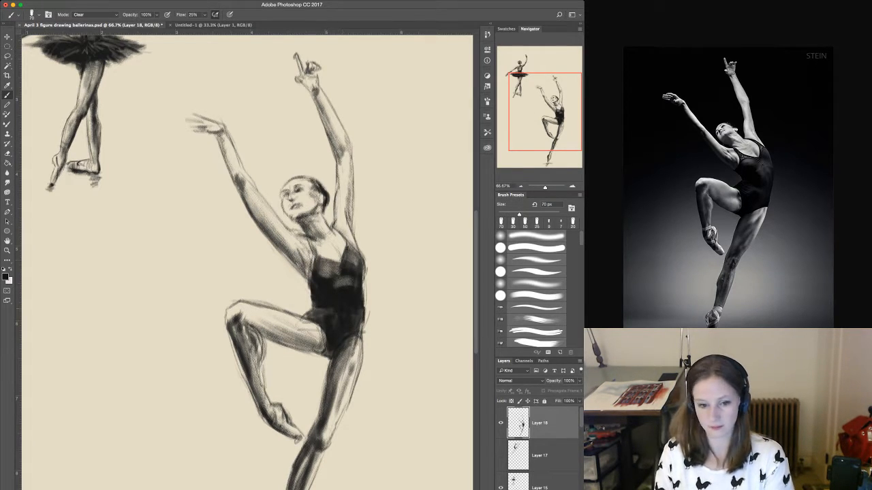
mouse_move(320, 310)
left_mouse_down()
mouse_move(347, 321)
mouse_move(329, 322)
mouse_move(338, 328)
left_mouse_up()
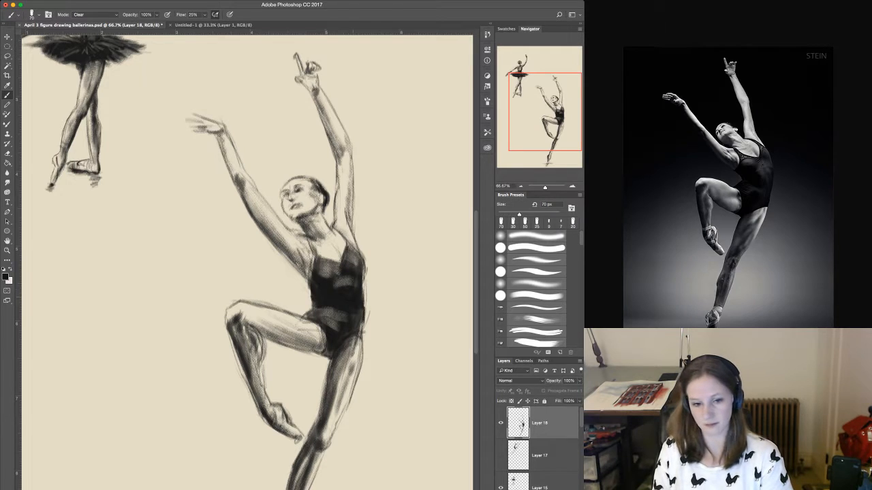
left_click_drag(333, 286, 356, 295)
left_click_drag(348, 255, 350, 267)
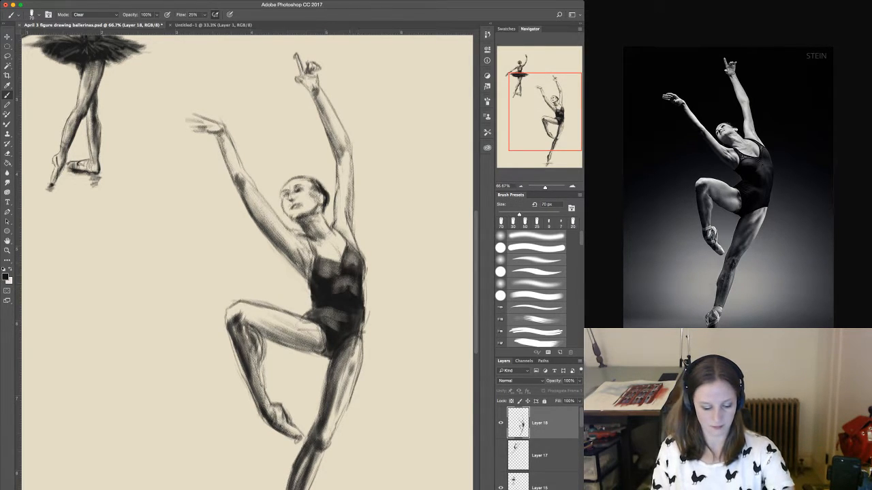
Lift highlights along the standing leg's thigh and calf with the Clear-mode brush, and reduce the brush size to 40 px.
scroll(247, 262, "down", 4)
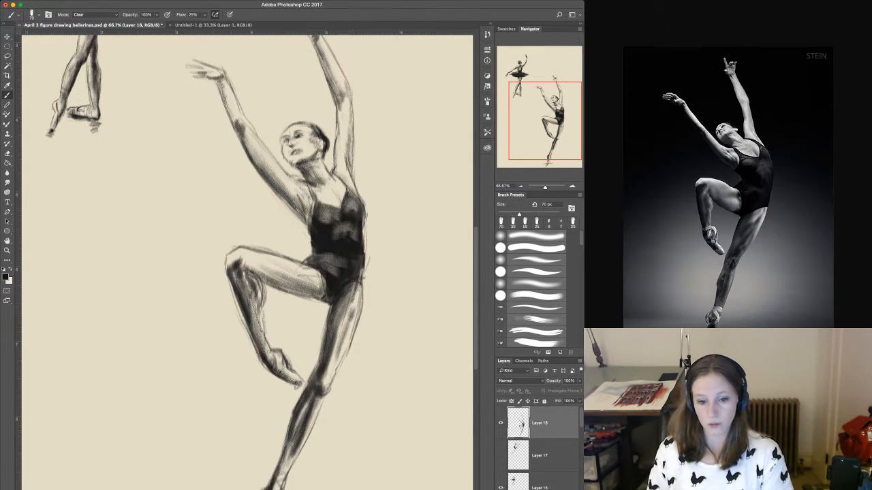
mouse_move(343, 309)
left_mouse_down()
mouse_move(352, 293)
mouse_move(321, 380)
left_mouse_up()
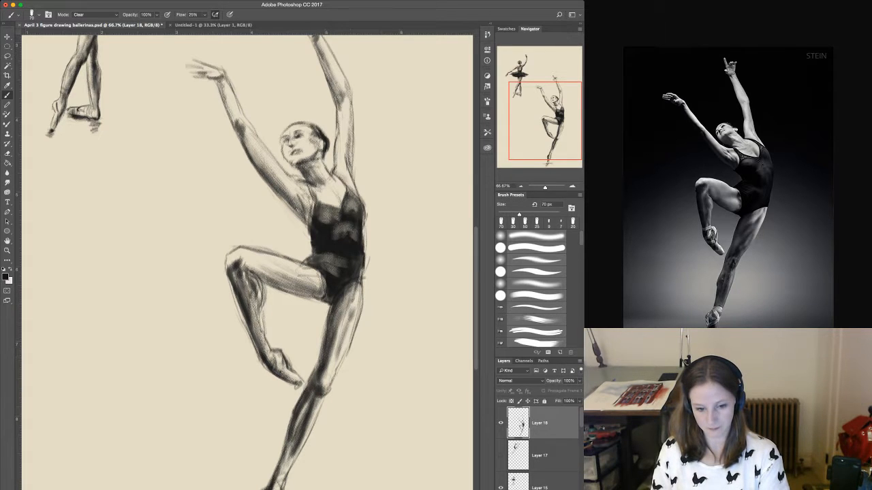
left_click_drag(310, 414, 291, 457)
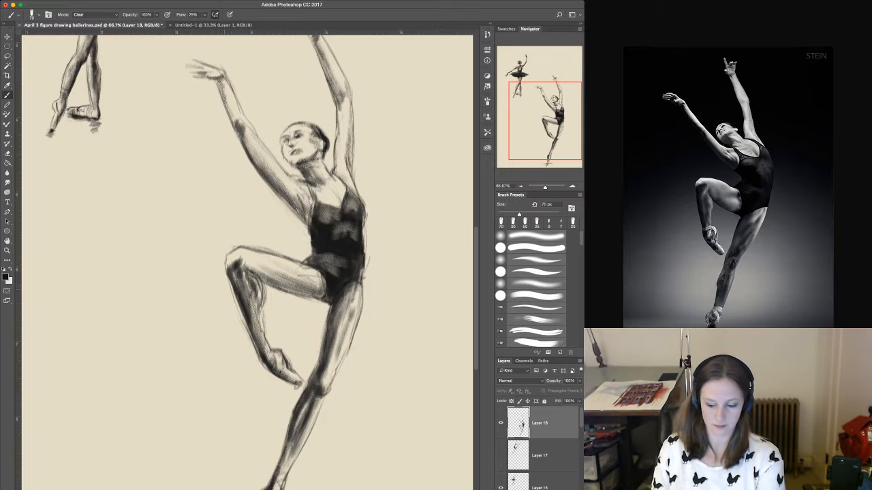
key("bracketleft")
key("bracketleft")
key("bracketleft")
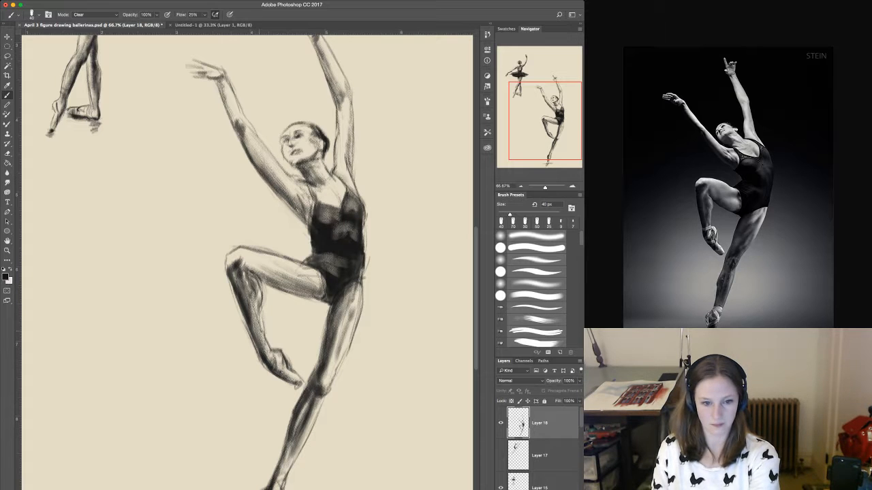
key("p")
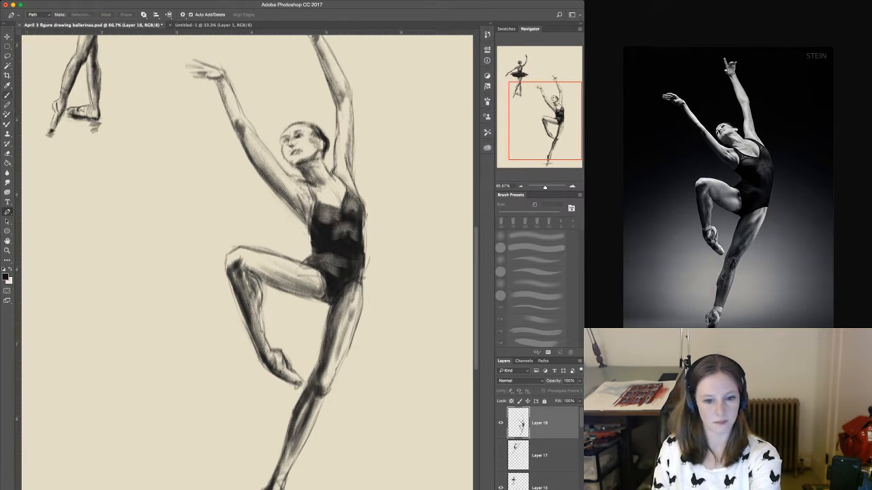
With the Clear-mode brush at 30 px, lift small highlights from the standing foot, the raised foot and the raised lower leg below the knee.
key("b")
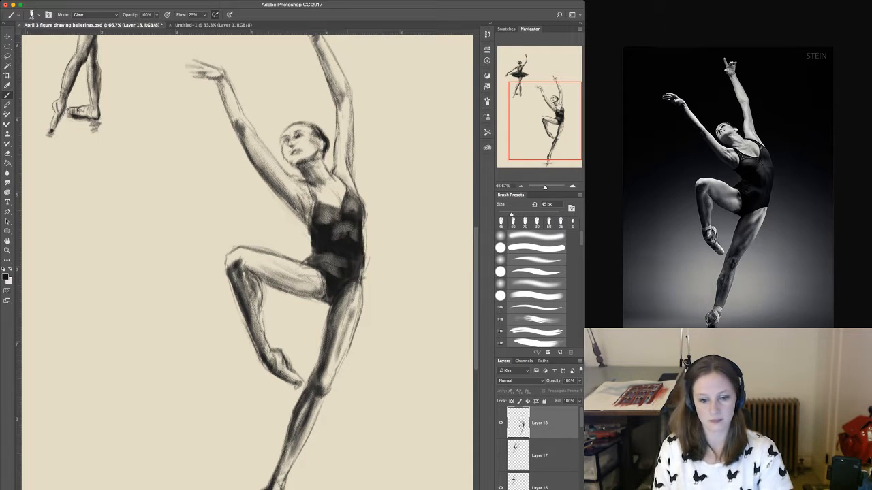
left_click_drag(273, 286, 275, 231)
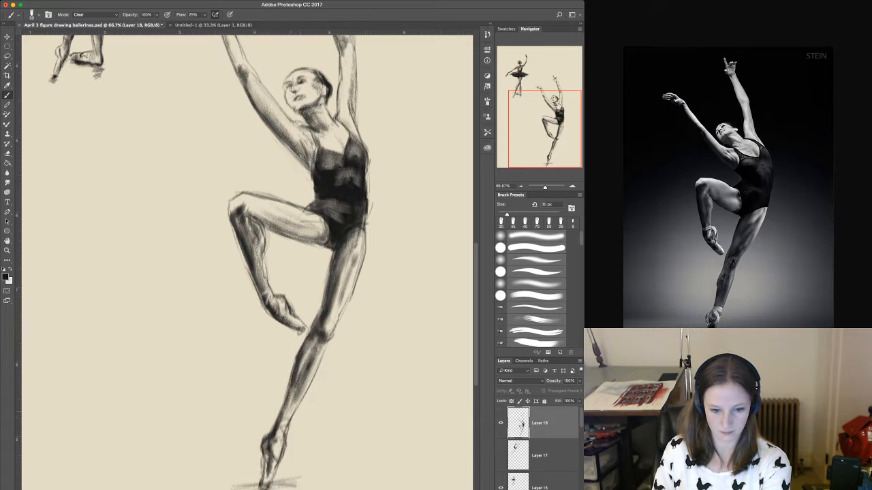
left_click_drag(282, 424, 276, 428)
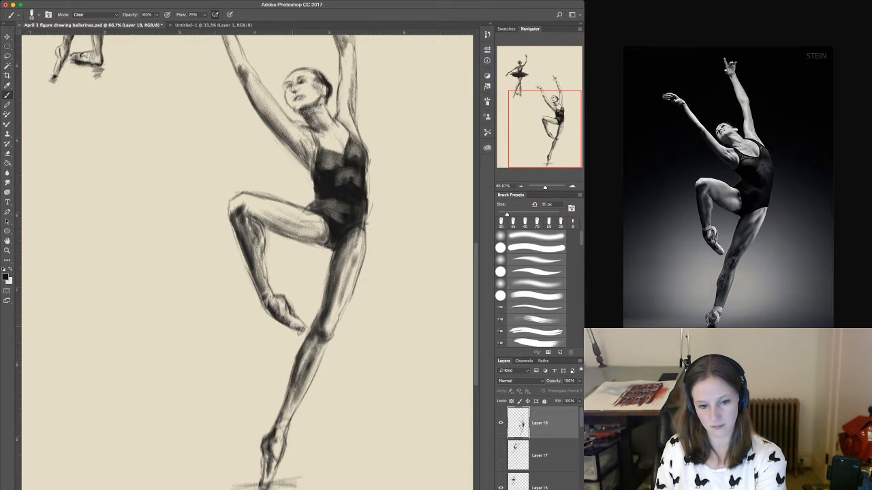
left_click_drag(291, 304, 294, 313)
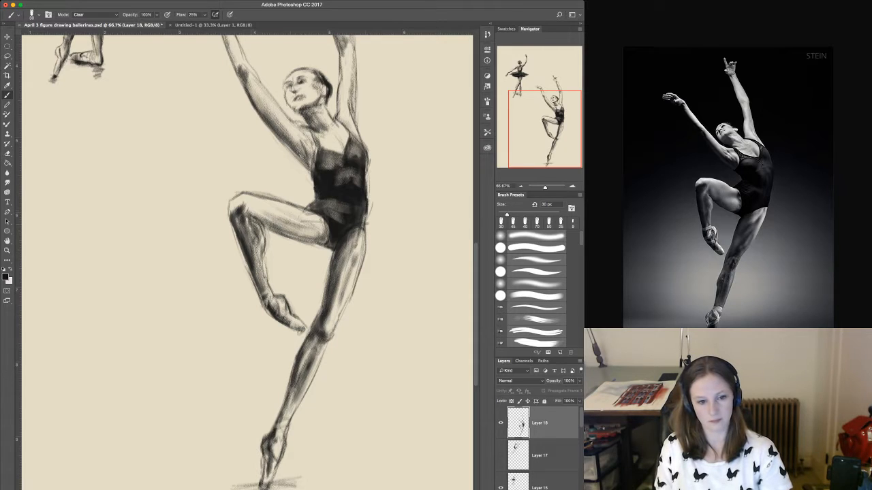
left_click_drag(256, 224, 257, 238)
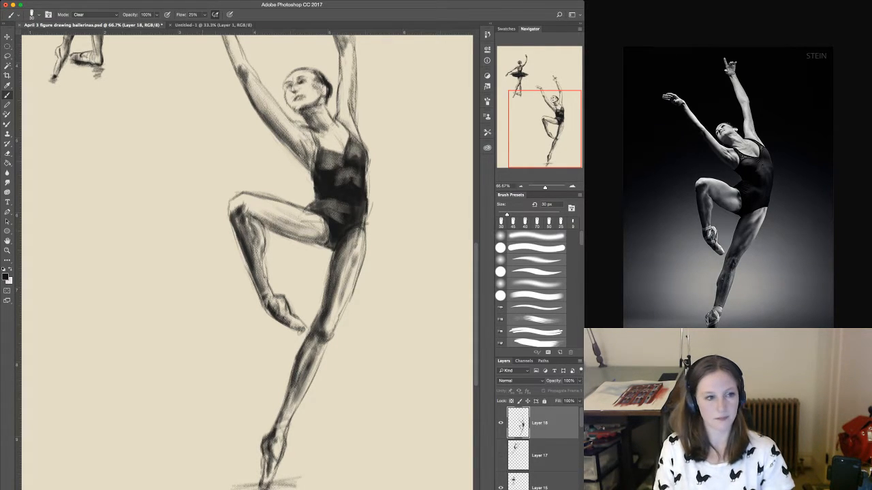
Return the brush to Normal mode at 25 px and add dark tone along the raised thigh's underside near the knee.
left_click(96, 14)
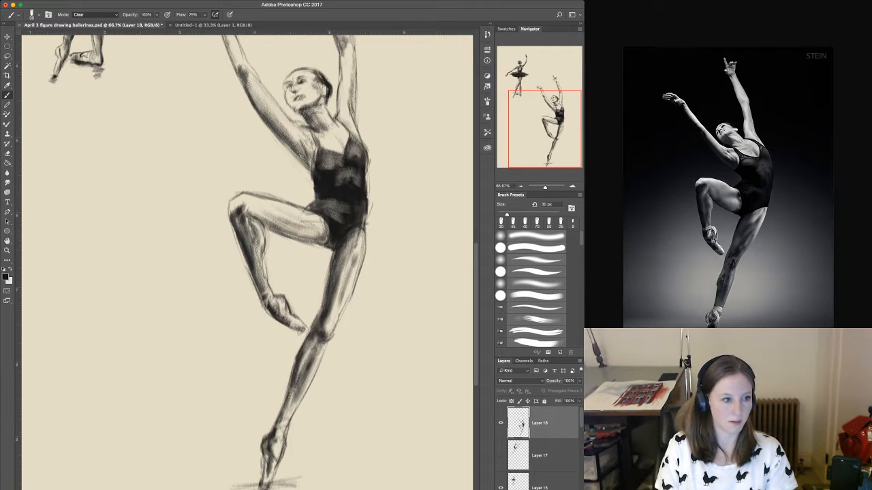
left_click(86, 14)
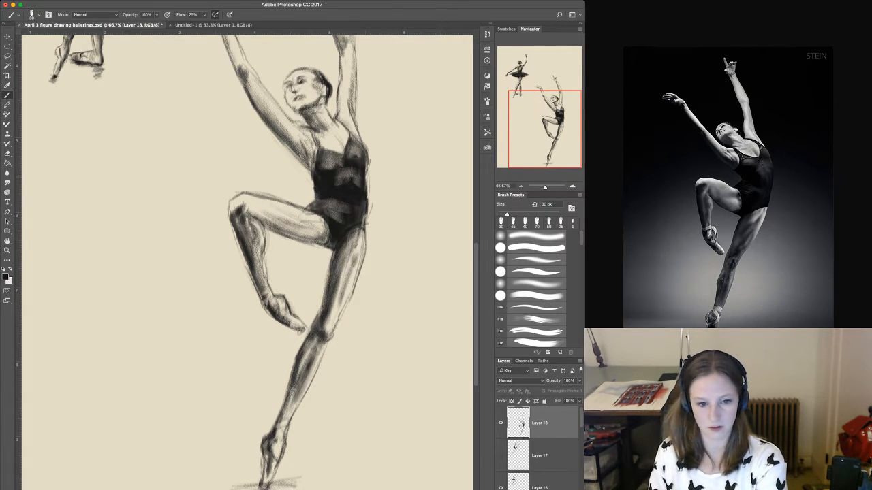
key("bracketright")
key("bracketright")
key("bracketright")
key("bracketleft")
key("bracketleft")
key("bracketleft")
key("bracketleft")
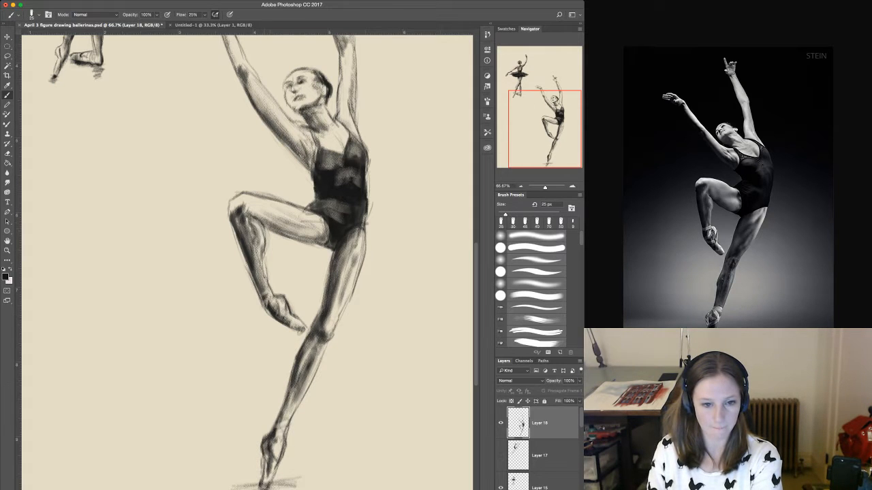
left_click_drag(261, 224, 285, 236)
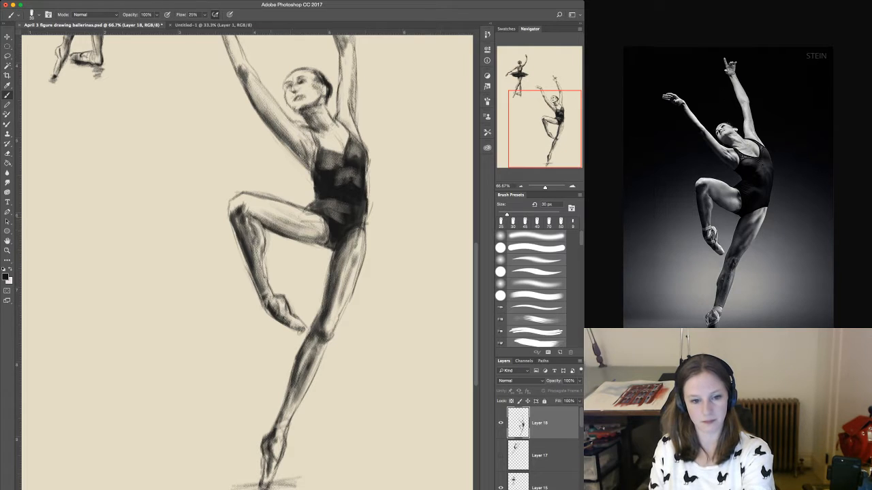
Enlarge the brush to 45 px and extend the shading along the raised thigh's underside from the knee towards the hip.
key("bracketright")
key("bracketright")
key("bracketright")
left_click_drag(261, 221, 281, 229)
left_click_drag(261, 222, 313, 241)
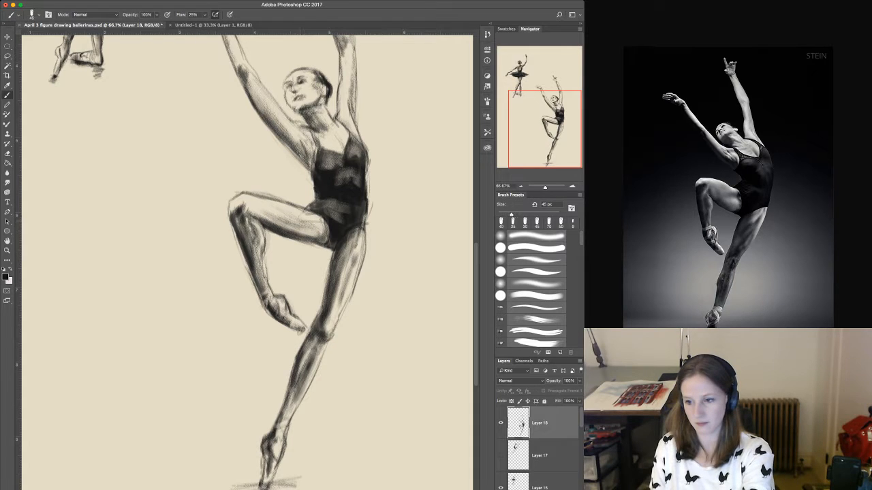
key("bracketright")
key("bracketright")
key("bracketright")
key("bracketleft")
key("bracketleft")
key("bracketleft")
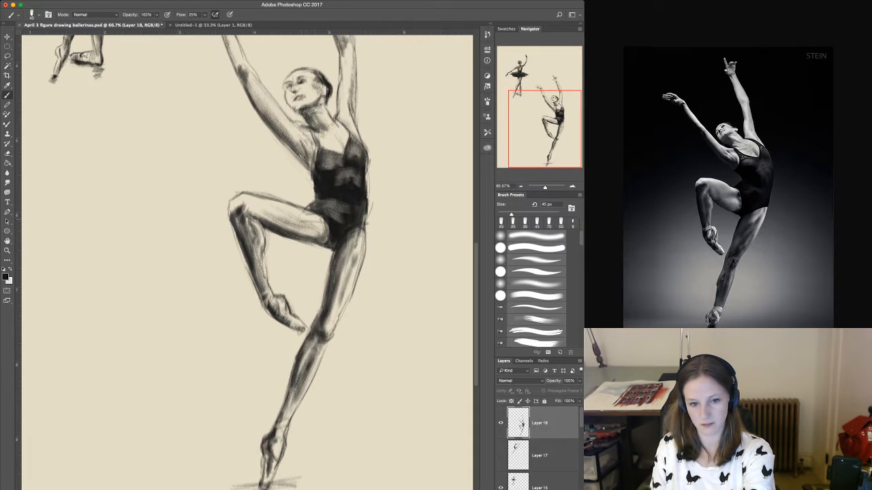
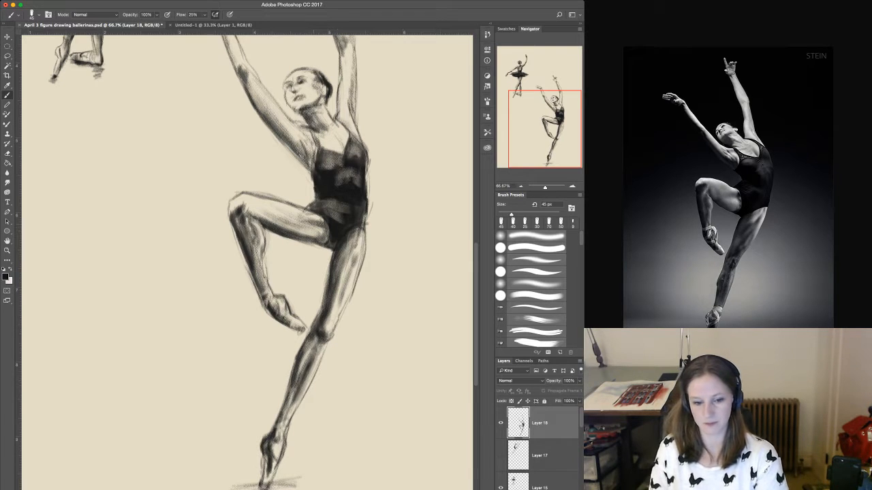
Darken the outer hip edge of the large dancer's leotard with a 30 px brush.
mouse_move(308, 376)
left_mouse_down()
mouse_move(322, 304)
mouse_move(294, 392)
mouse_move(271, 425)
left_mouse_up()
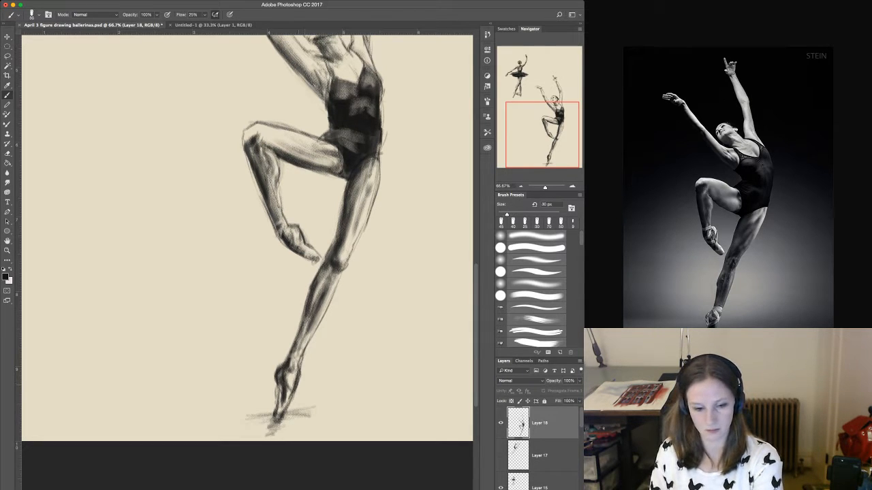
key("bracketleft")
key("bracketleft")
key("bracketleft")
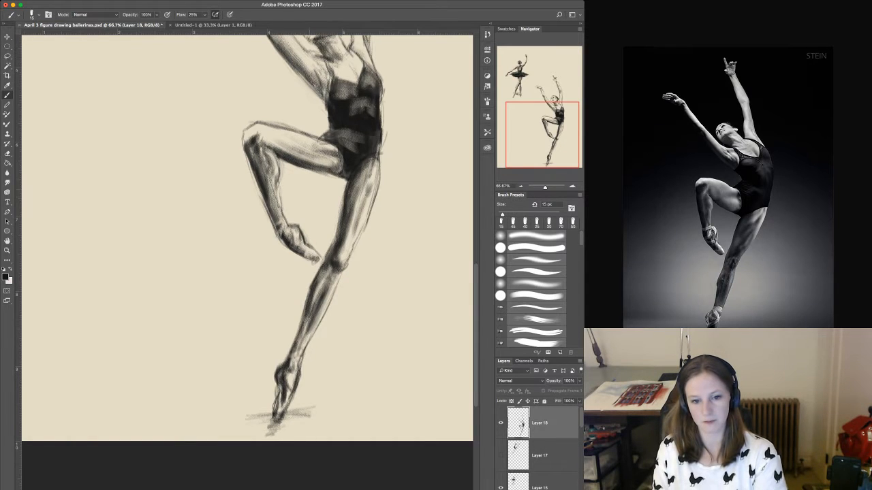
scroll(246, 259, "up", 5)
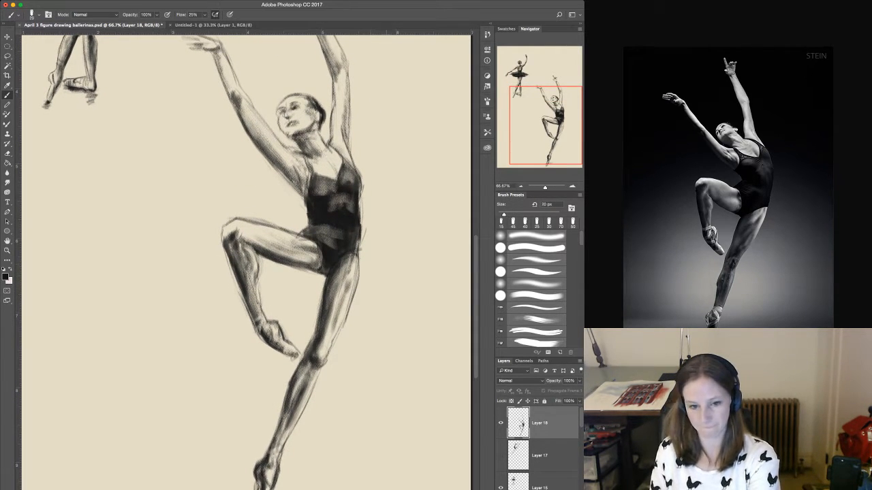
key("bracketright")
key("bracketright")
key("bracketright")
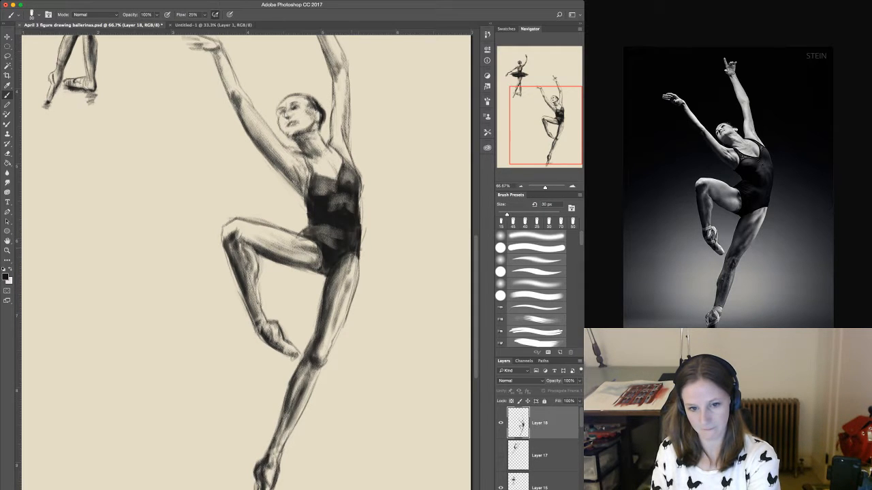
left_click_drag(358, 250, 356, 260)
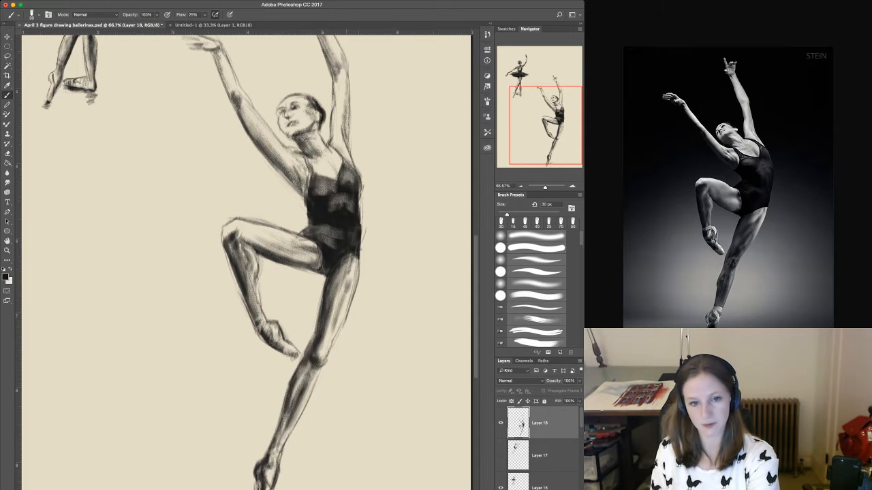
Deepen the shading along the underside of the large dancer's outstretched upper arm, increasing the brush size to 40 px.
left_click_drag(338, 170, 313, 281)
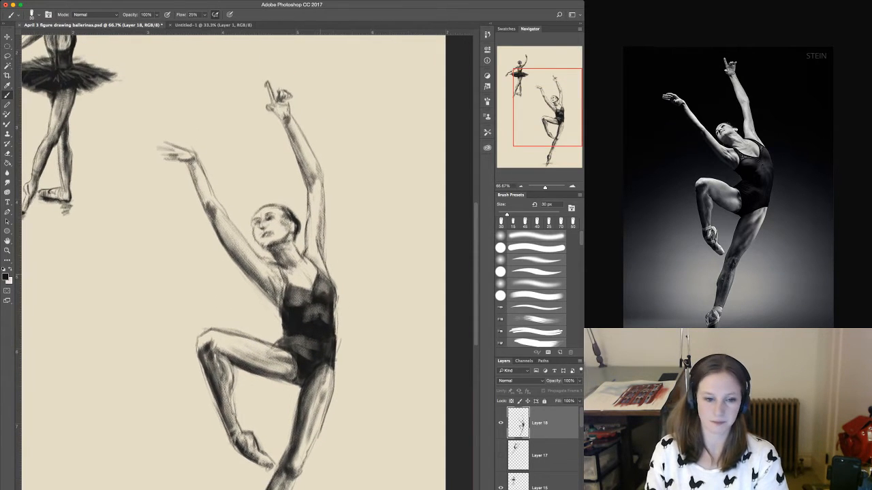
left_click_drag(215, 218, 248, 263)
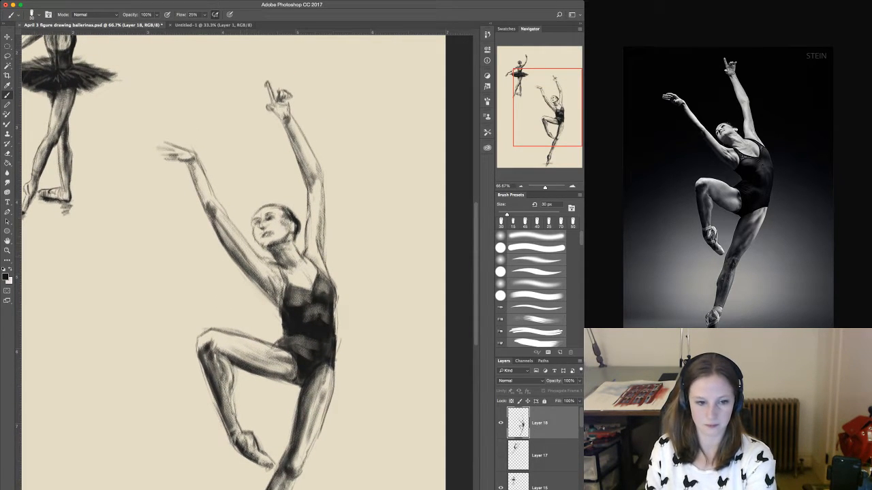
key("bracketright")
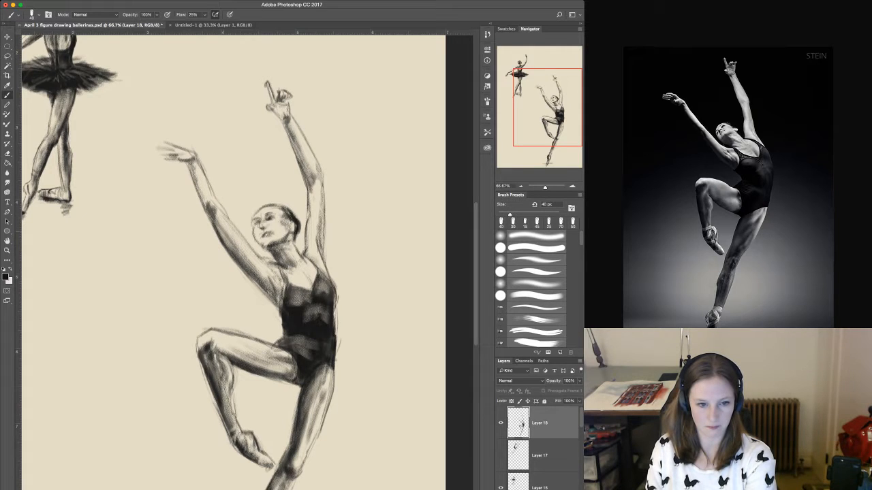
left_click_drag(216, 218, 248, 270)
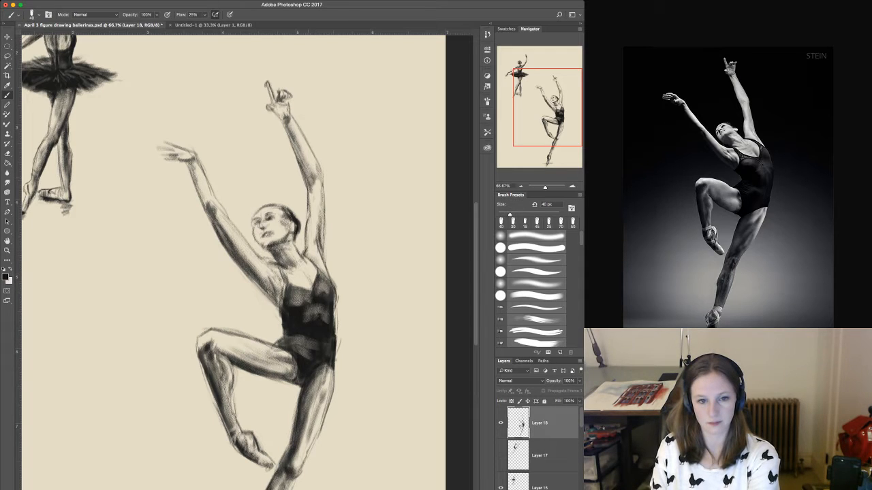
Shade the wrist of the highest raised hand and the wrist and forearm of the outstretched arm.
left_click_drag(289, 115, 284, 119)
left_click_drag(279, 109, 282, 112)
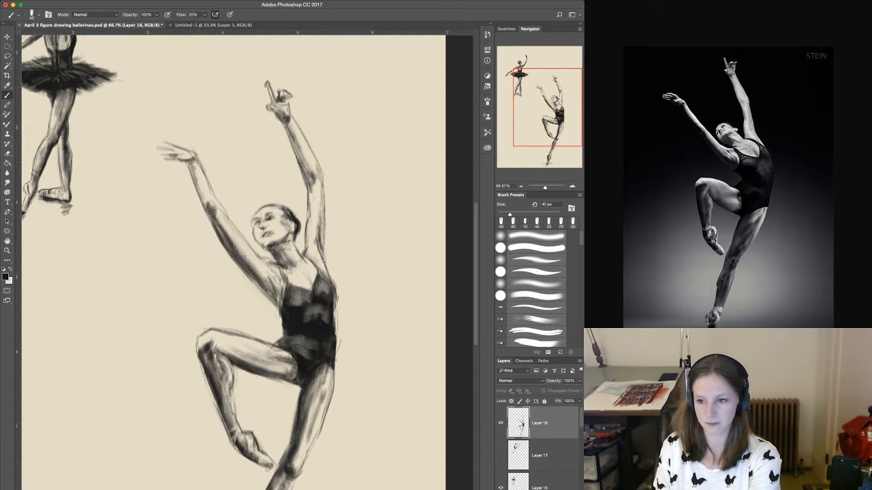
left_click_drag(189, 155, 195, 163)
mouse_move(191, 155)
left_mouse_down()
mouse_move(203, 201)
mouse_move(193, 176)
mouse_move(199, 196)
left_mouse_up()
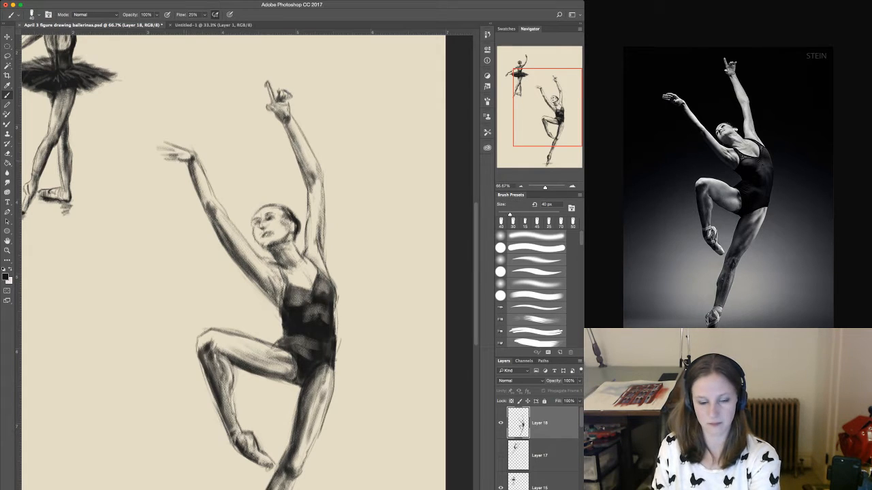
Darken the fingers of the outstretched hand with a 25 px brush.
key("bracketright")
key("bracketright")
key("bracketright")
key("bracketright")
key("bracketleft")
key("bracketleft")
key("bracketleft")
key("bracketleft")
key("bracketleft")
key("bracketleft")
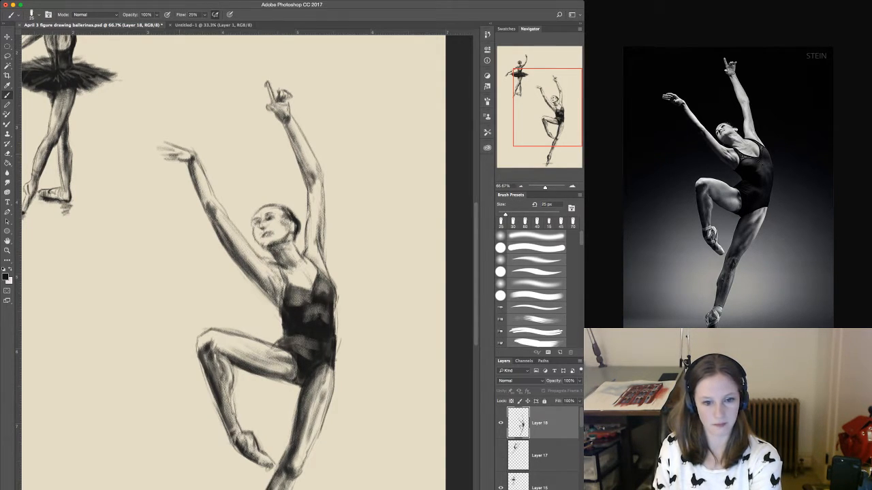
left_click_drag(160, 153, 172, 158)
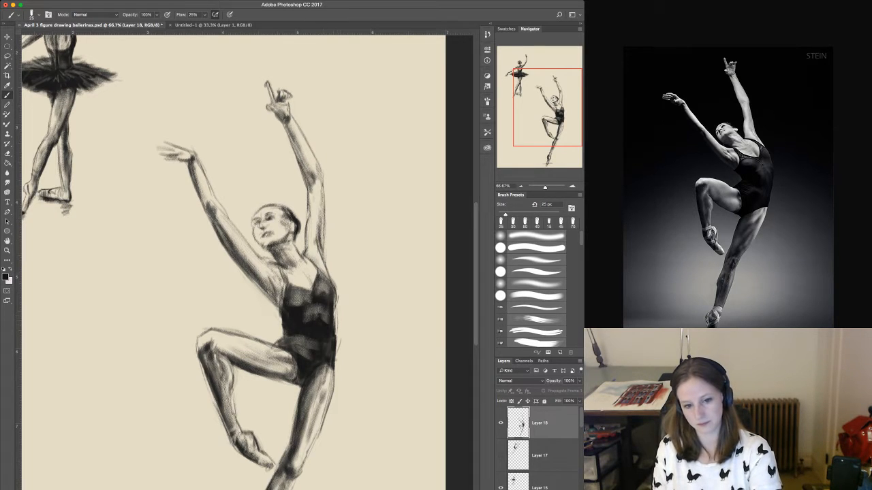
Stretch the whole figure on Layer 18 horizontally to 105.23% width, keeping its height at 100%.
left_click_drag(333, 386, 351, 220)
key("super+minus")
key("super+minus")
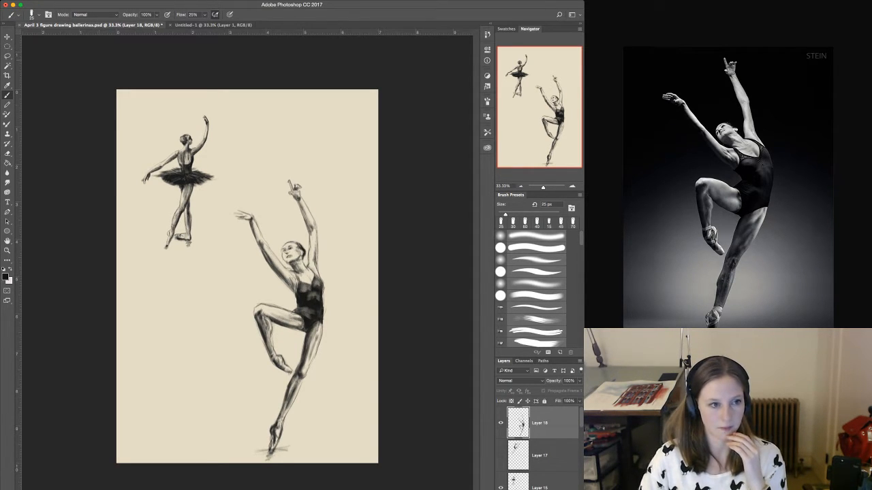
key("v")
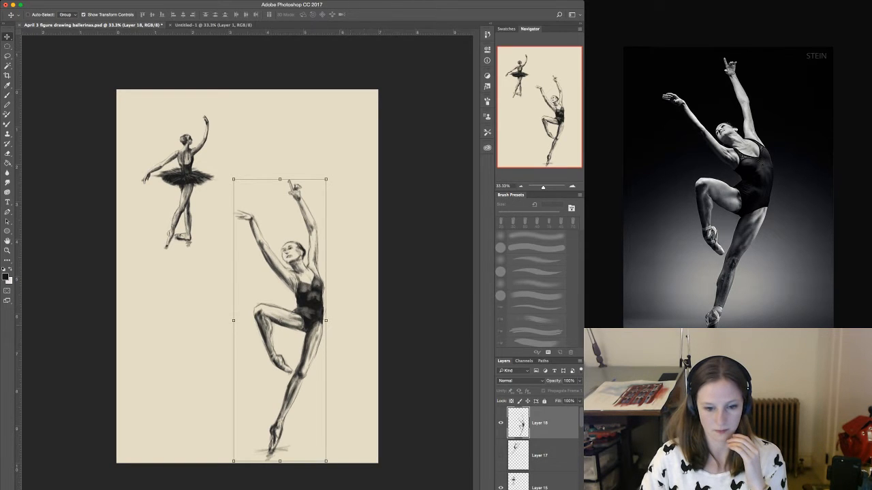
left_click_drag(327, 321, 331, 321)
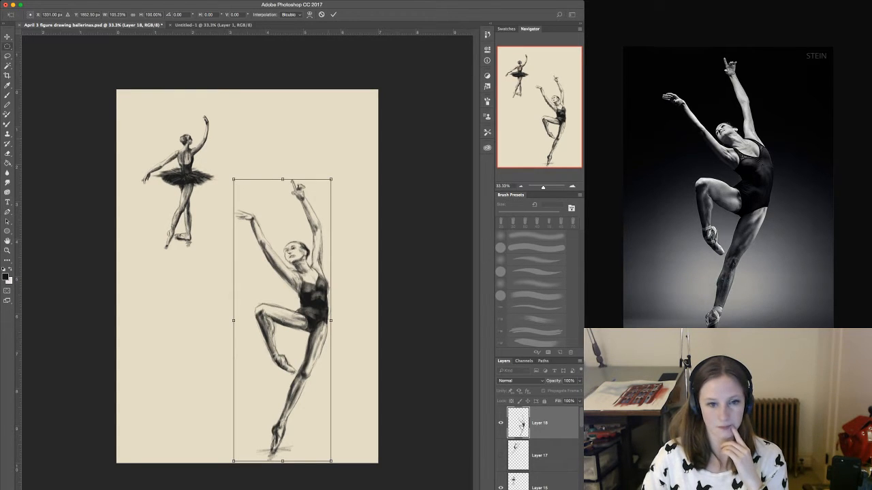
key("Return")
Lasso the large dancer's standing leg and stretch the selection horizontally to 103.22% width.
key("l")
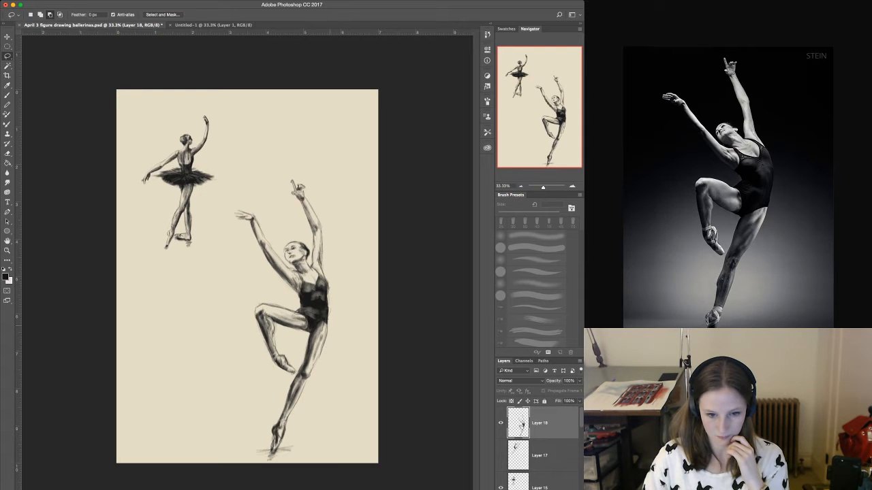
mouse_move(321, 323)
left_mouse_down()
mouse_move(256, 436)
mouse_move(317, 463)
mouse_move(349, 335)
mouse_move(339, 331)
left_mouse_up()
key("v")
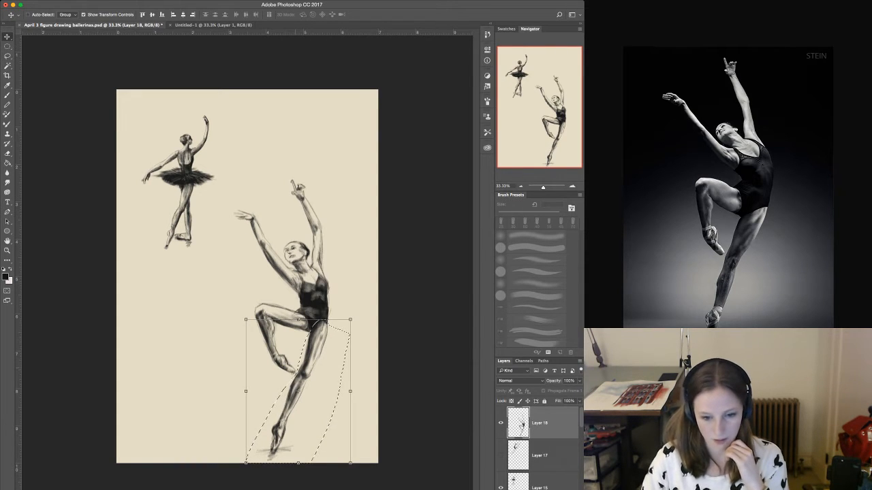
left_click_drag(351, 391, 354, 392)
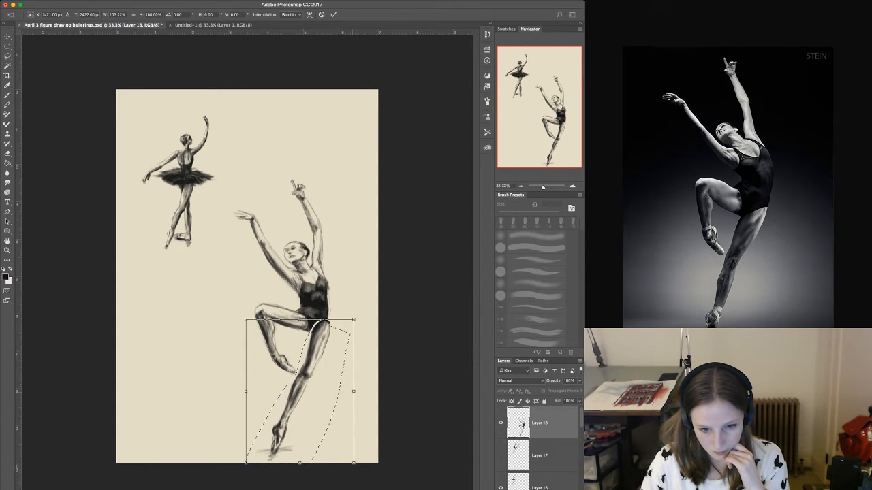
Rotate the selected standing leg by -2.11° and shift it to line up with the hip, clearing the selection after applying the transform.
left_click_drag(317, 355, 315, 354)
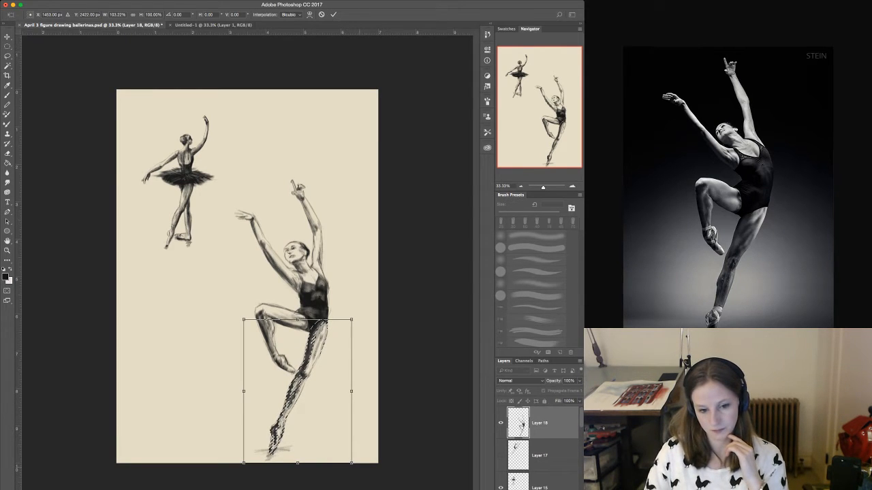
left_click_drag(363, 470, 366, 467)
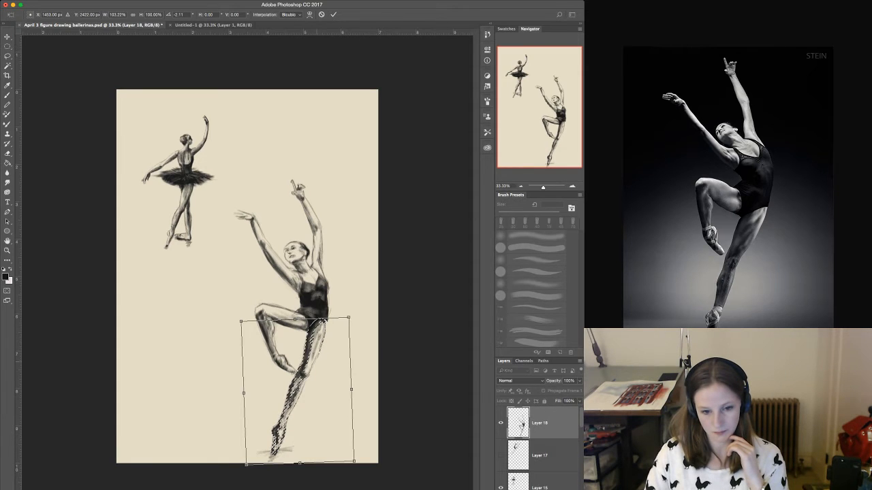
left_click_drag(300, 391, 301, 390)
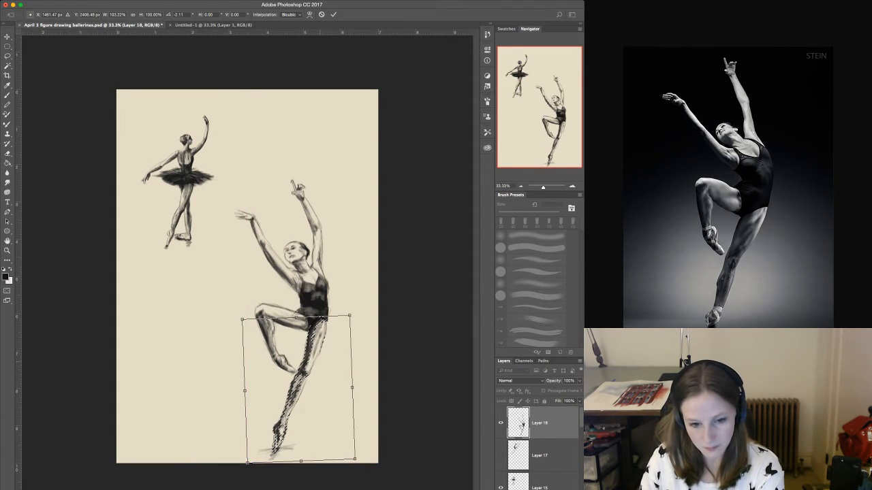
key("Right")
key("Right")
key("Right")
key("Right")
key("Right")
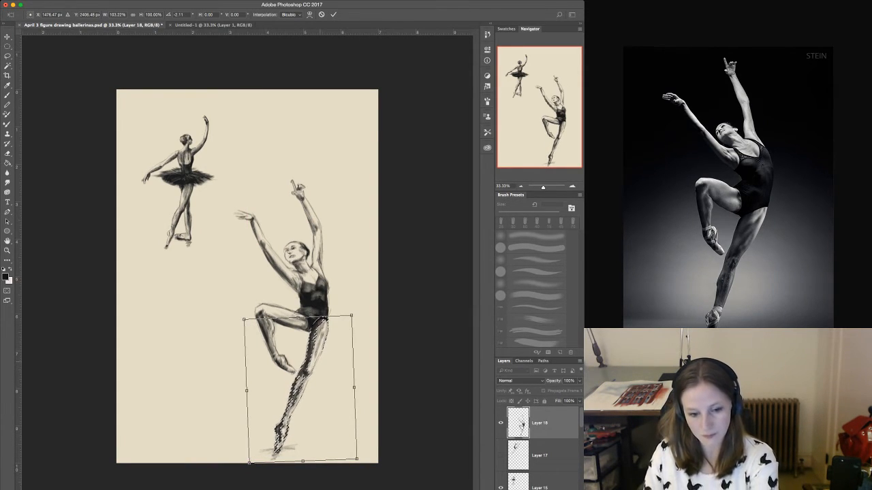
key("Return")
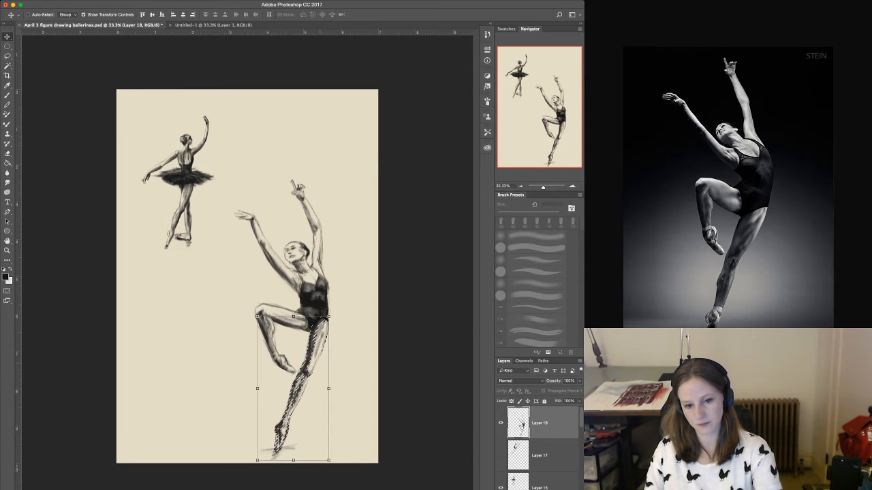
key("ctrl+d")
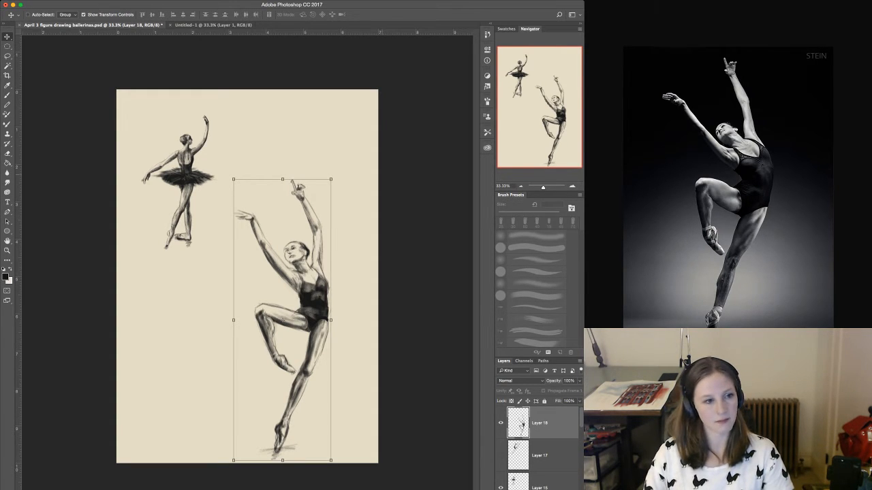
Show Layer 17 and move its dancer down into the empty space below the tutu ballerina.
left_click(7, 56)
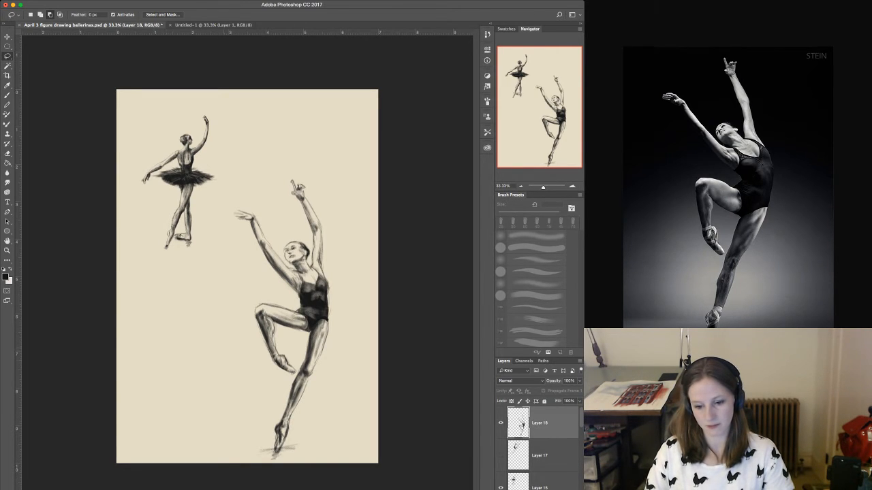
left_click(500, 456)
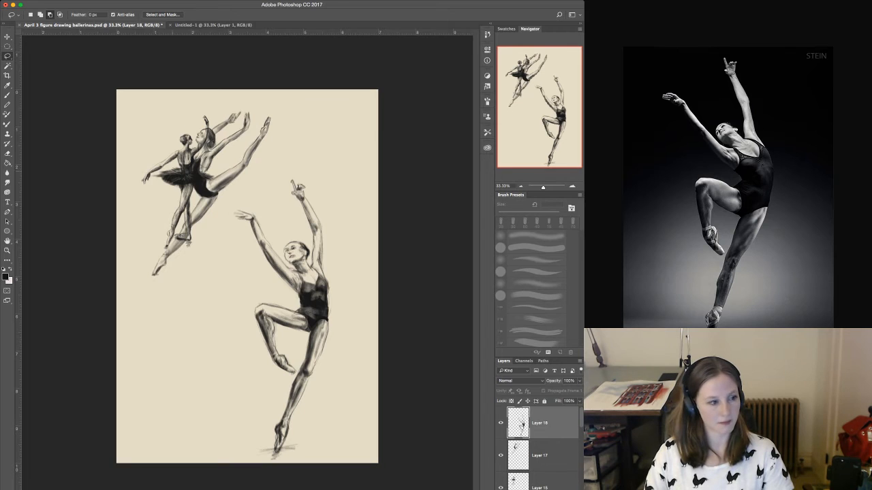
key("v")
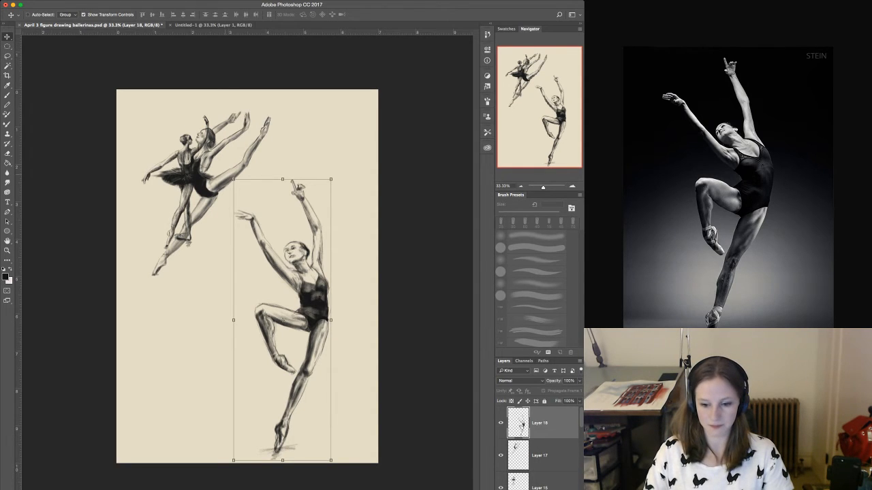
left_click(540, 456)
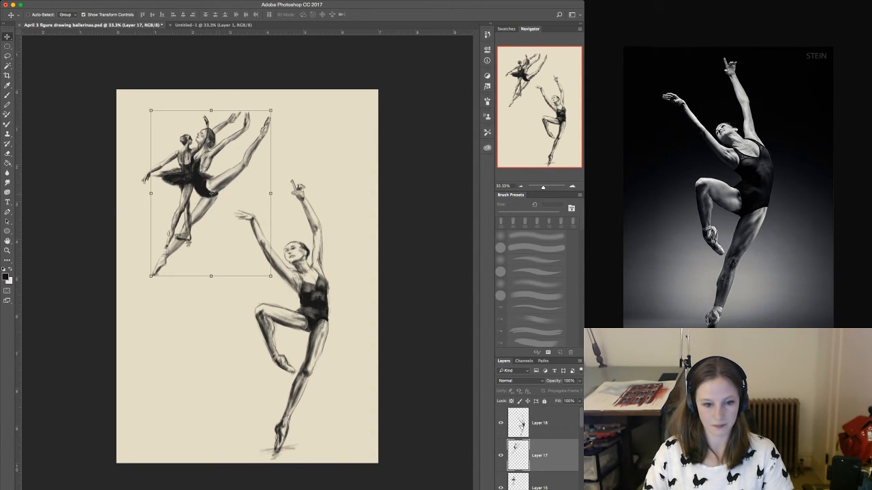
left_click_drag(204, 170, 185, 320)
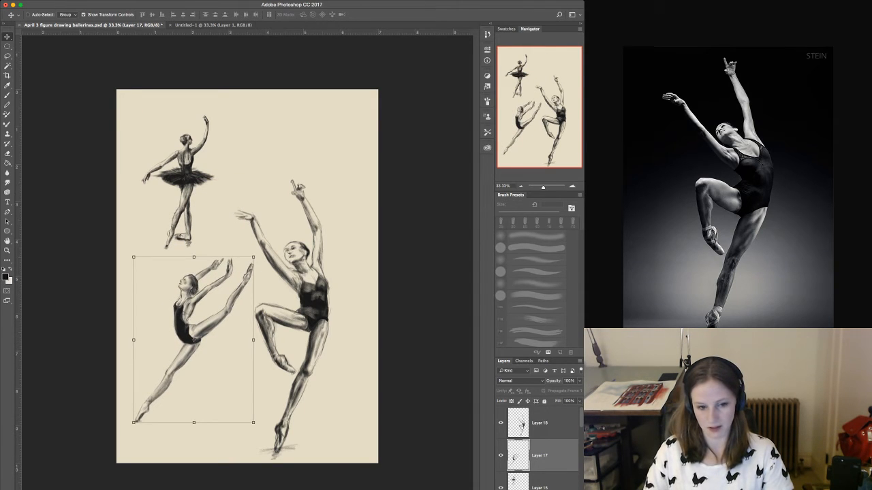
Enlarge the tutu ballerina on Layer 15 proportionally to about 117.4%.
left_click(179, 182)
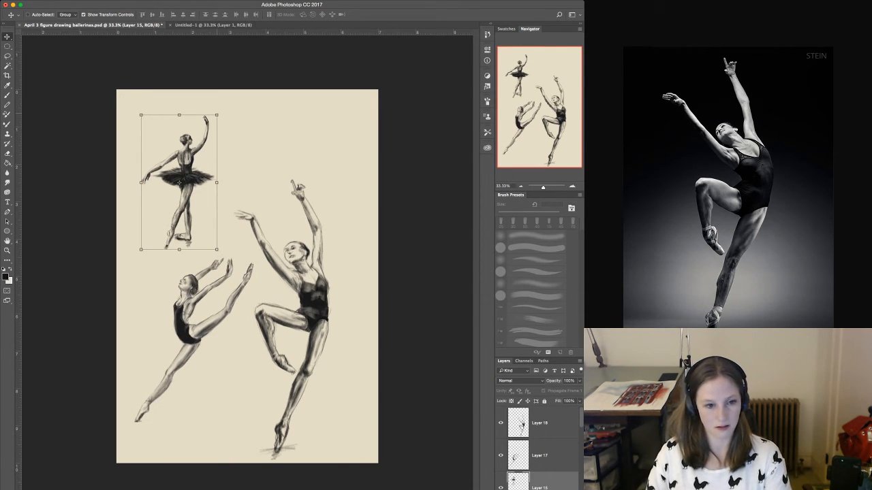
key("ctrl+t")
left_click_drag(216, 114, 230, 91)
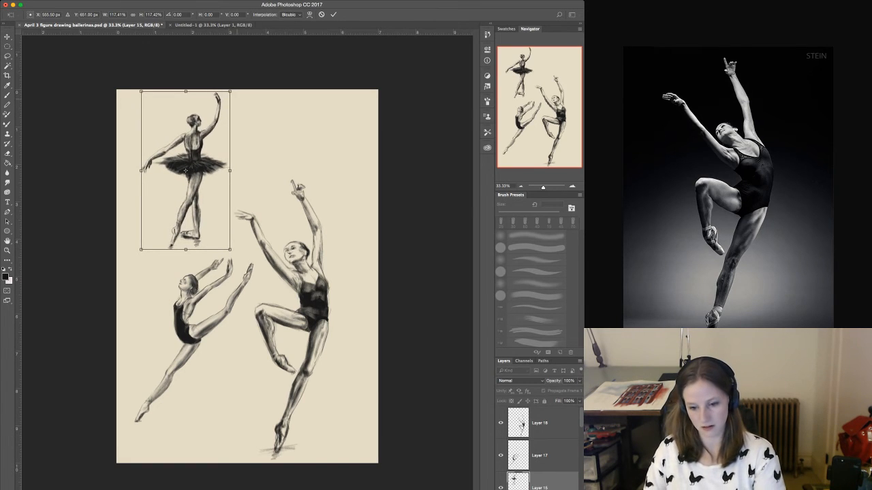
key("Return")
Move the Layer 17 dancer slightly lower and shift the large Layer 18 dancer toward the right edge of the page.
left_click(194, 339)
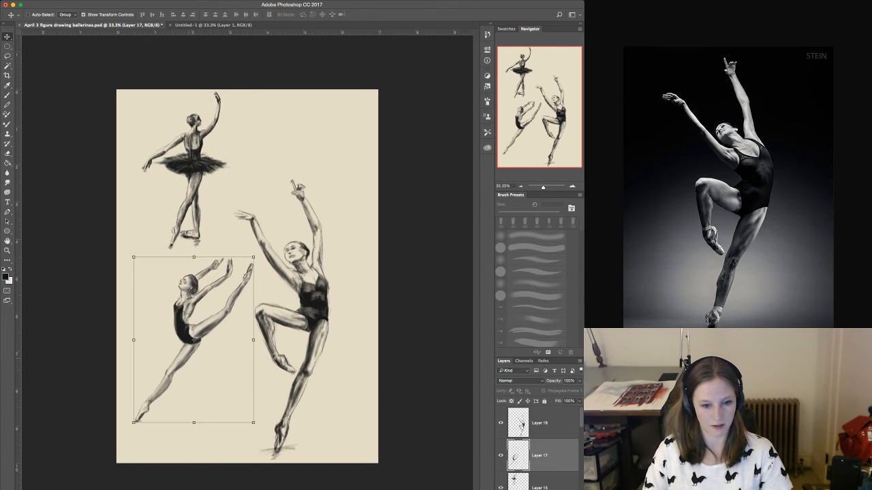
left_click_drag(195, 340, 195, 357)
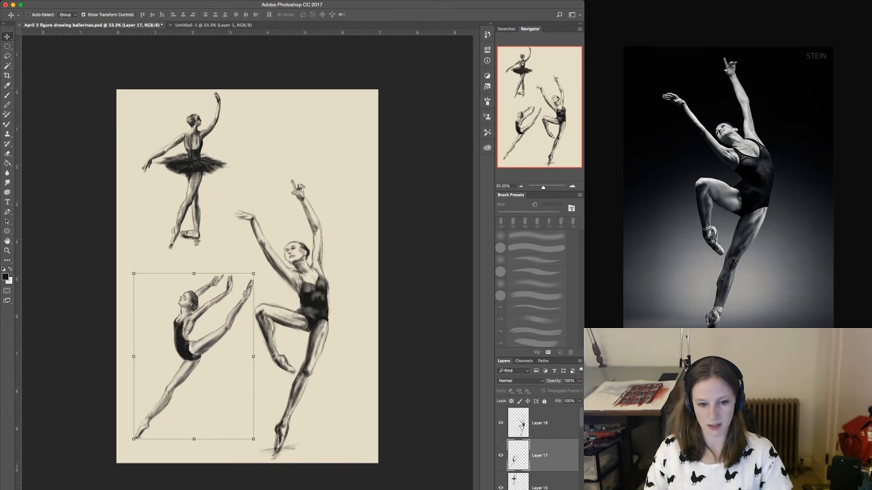
left_click(282, 320)
left_click_drag(282, 320, 302, 320)
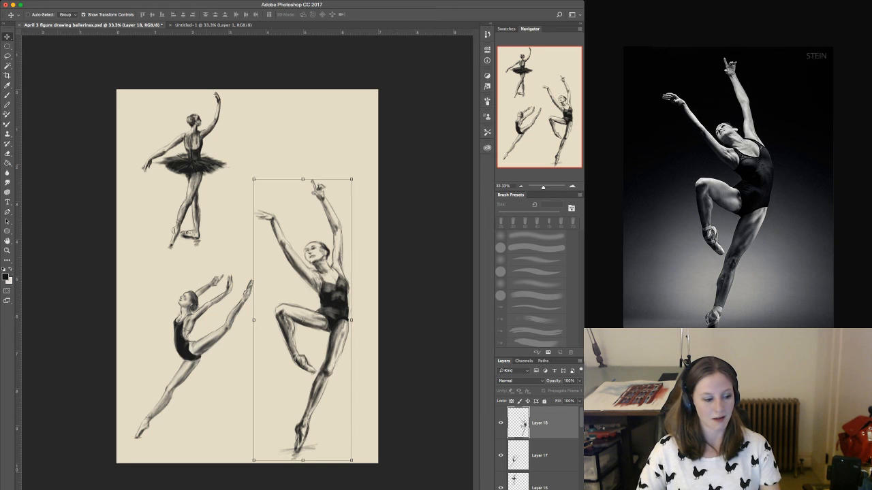
key("super+Tab")
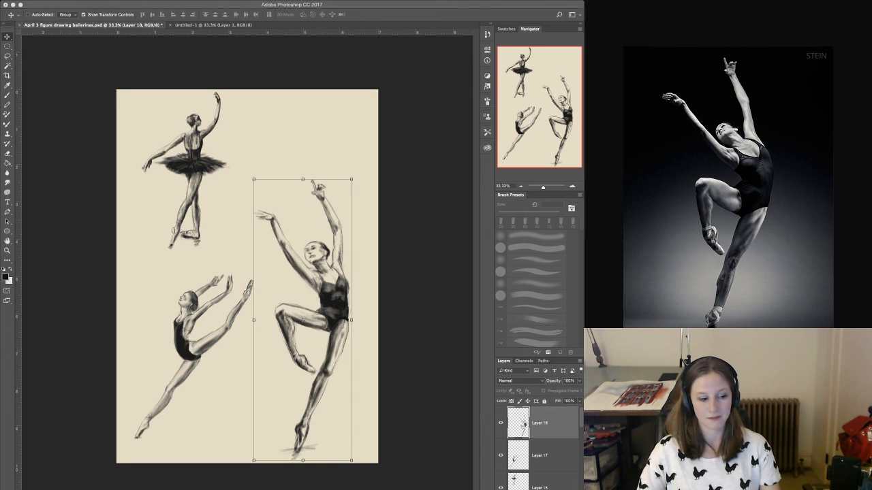